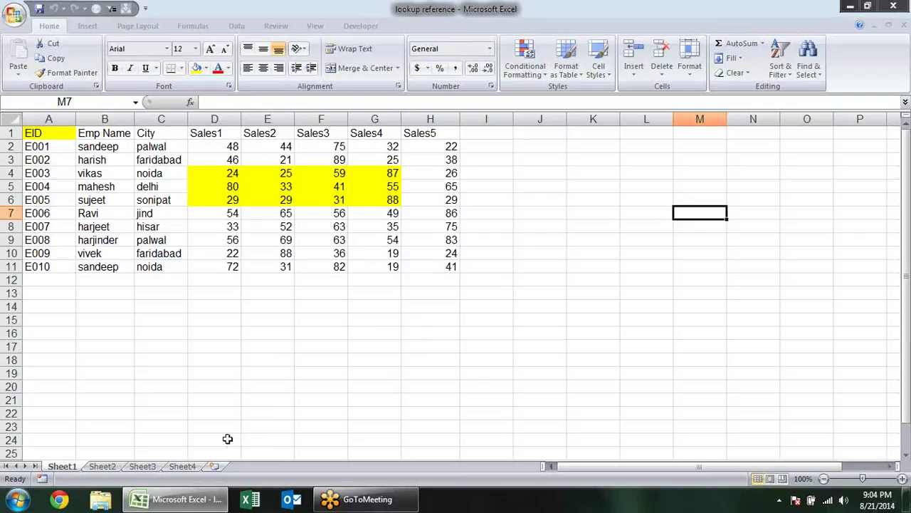
# Look over Sheet2, Sheet3 and the empty Sheet4, then return to Sheet1's employee table
pyautogui.click(103, 470)
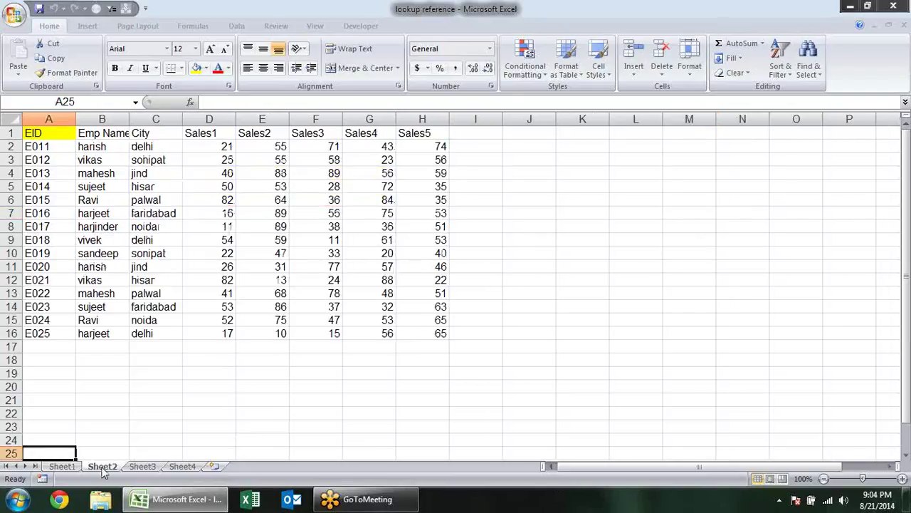
pyautogui.click(143, 467)
pyautogui.click(183, 466)
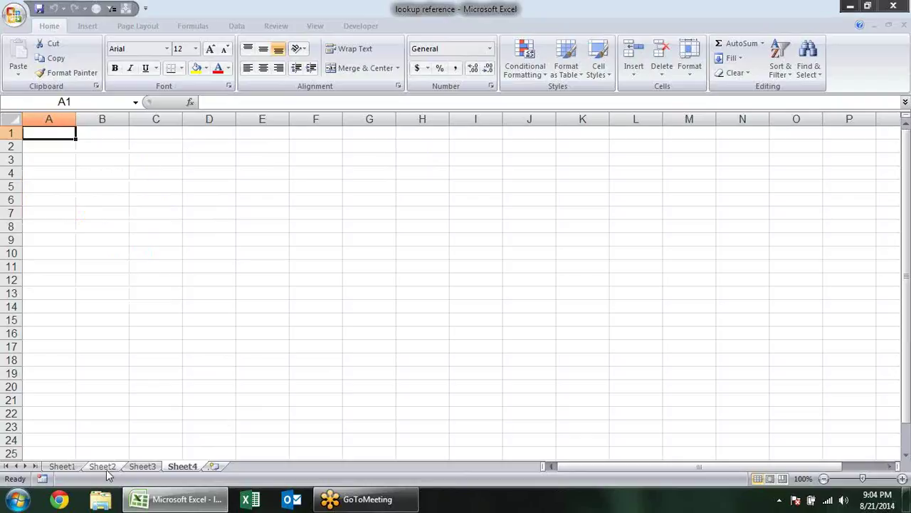
pyautogui.click(103, 467)
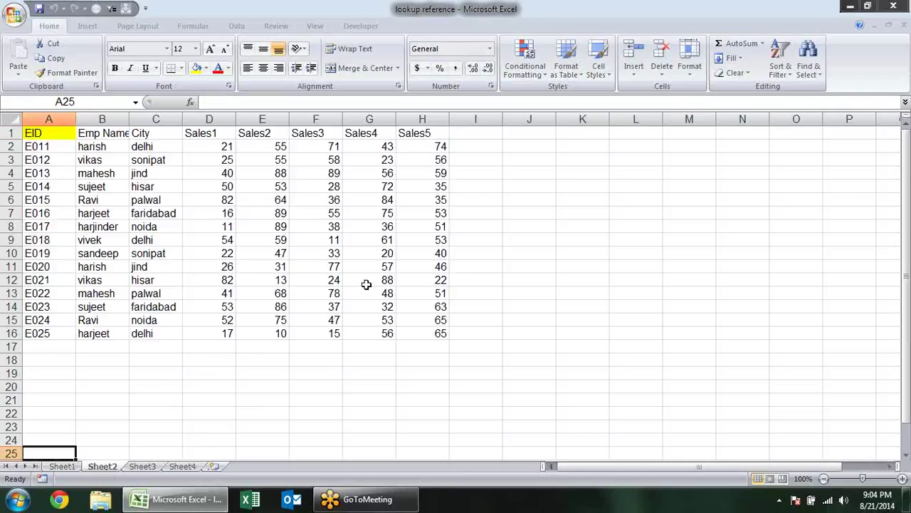
pyautogui.click(62, 466)
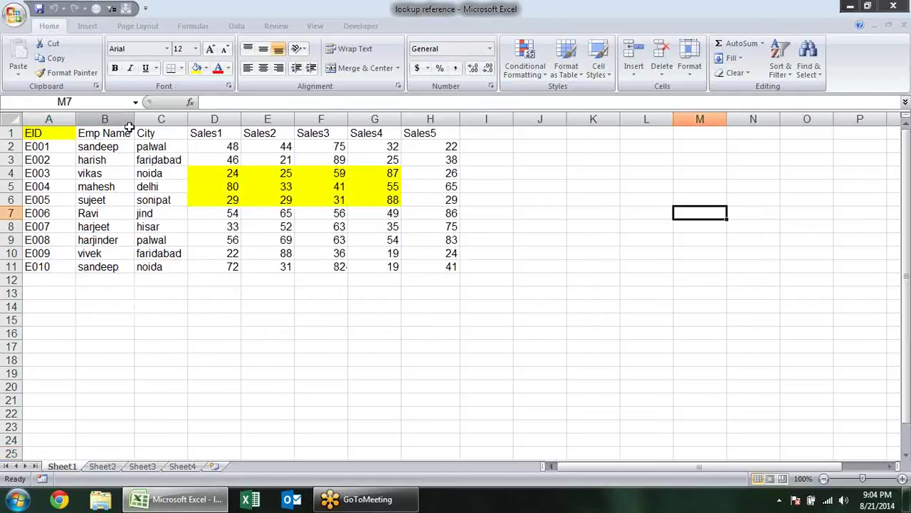
# Copy Sheet1's Emp Name, City and Sales1 columns and paste them at A1 on Sheet4
pyautogui.moveTo(107, 133); pyautogui.dragTo(236, 269)
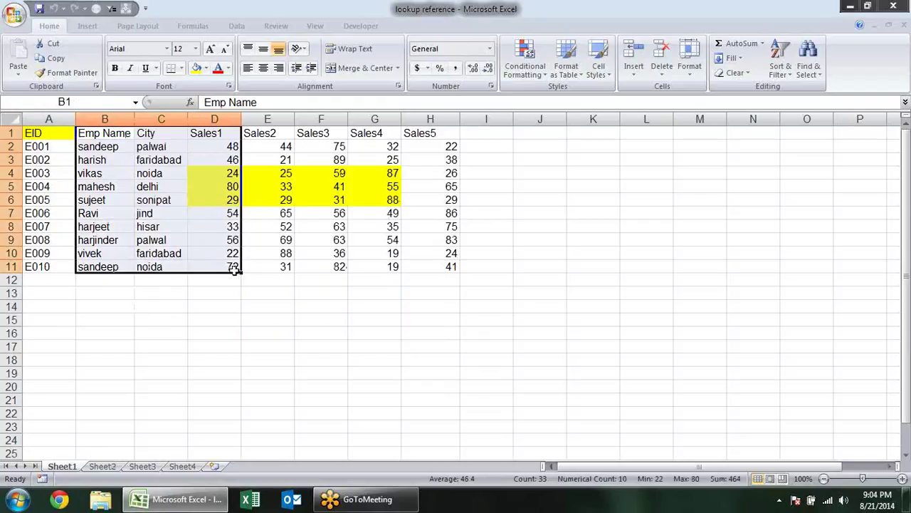
pyautogui.hotkey('ctrl', 'c')
pyautogui.click(182, 465)
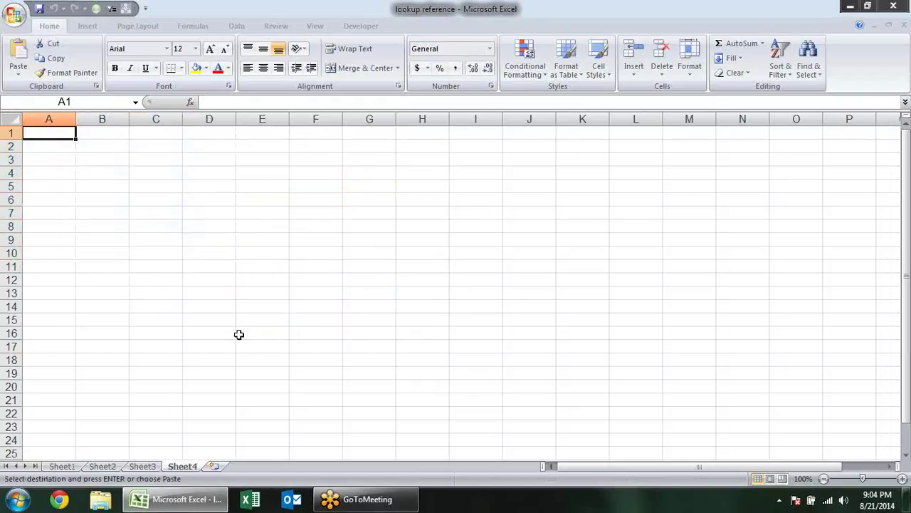
pyautogui.hotkey('ctrl', 'v')
pyautogui.click(228, 324)
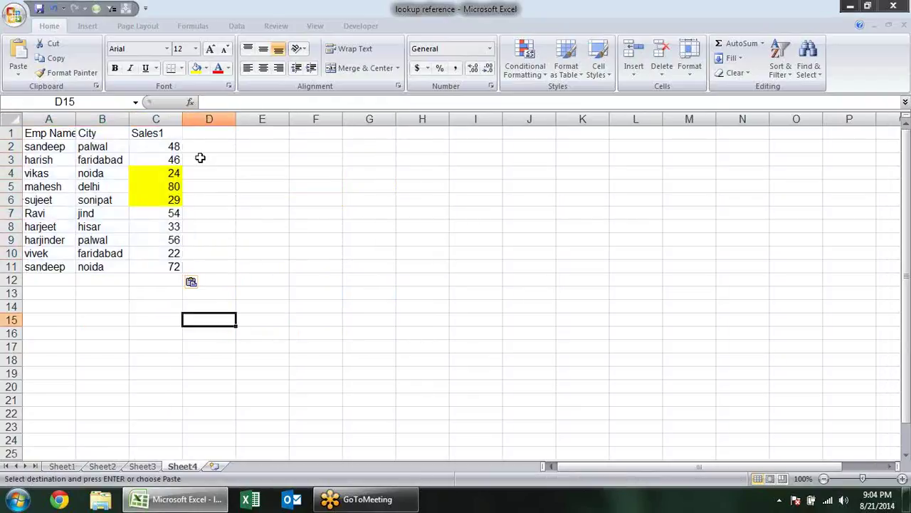
# Try extending the Sales1 values down column C, then undo the unwanted number series
pyautogui.moveTo(178, 146); pyautogui.dragTo(160, 256)
pyautogui.click(175, 269)
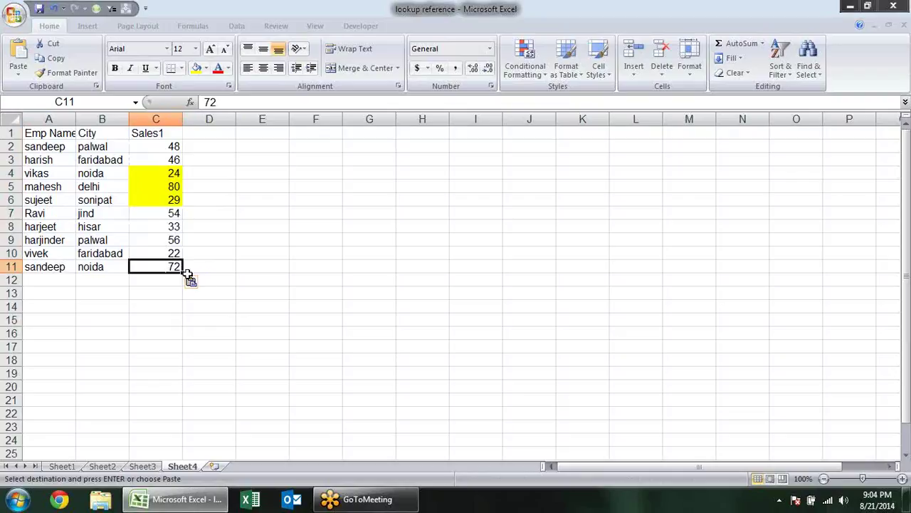
pyautogui.moveTo(171, 150); pyautogui.dragTo(175, 268)
pyautogui.click(175, 267)
pyautogui.moveTo(161, 148)
pyautogui.mouseDown()
pyautogui.moveTo(160, 264)
pyautogui.moveTo(183, 275)
pyautogui.moveTo(178, 445)
pyautogui.mouseUp()
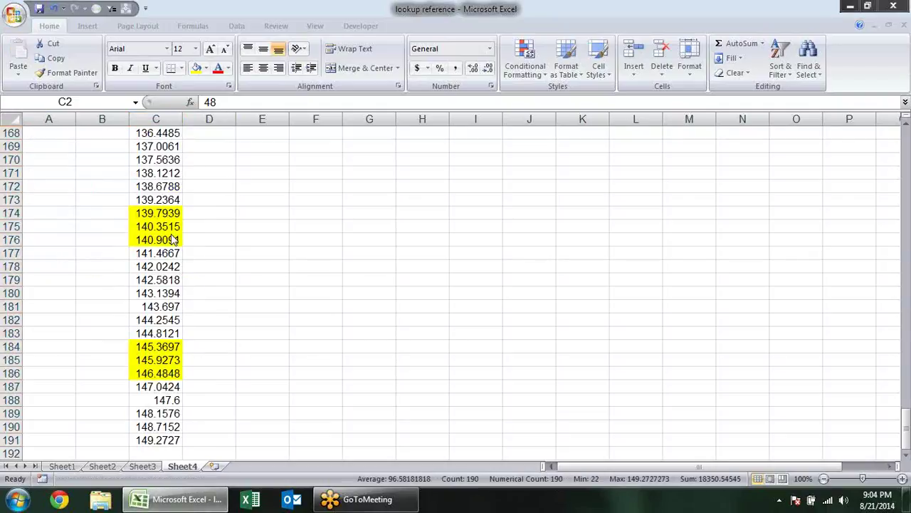
pyautogui.hotkey('ctrl', 'z')
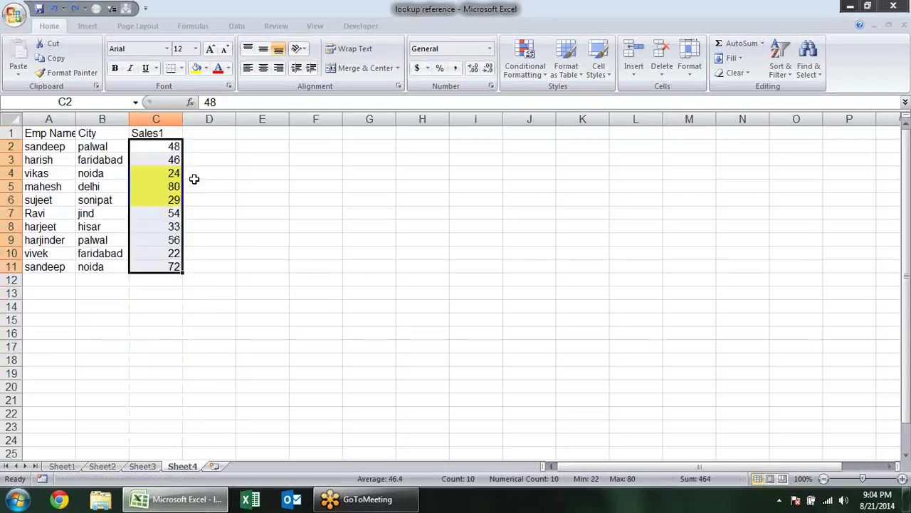
# Fill the names and cities in A2:B11 down to row 125
pyautogui.moveTo(44, 146); pyautogui.dragTo(116, 266)
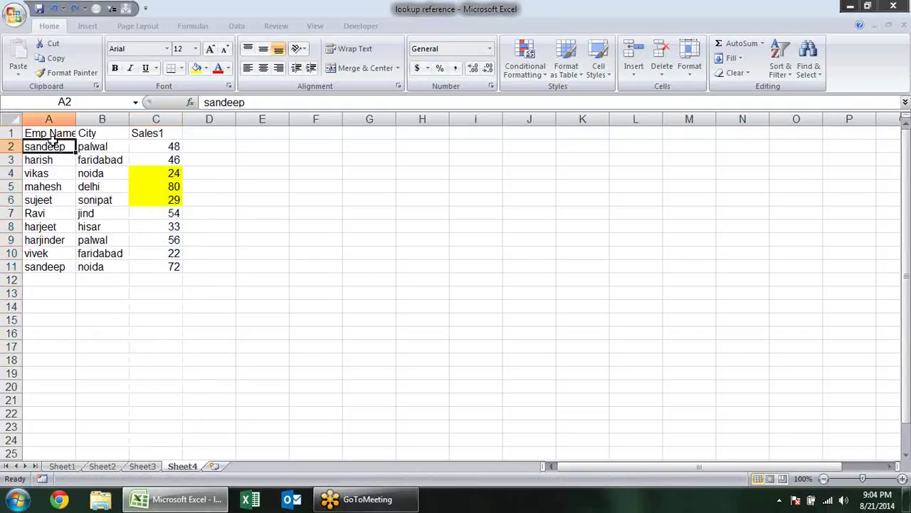
pyautogui.click(123, 271)
pyautogui.moveTo(54, 146)
pyautogui.mouseDown()
pyautogui.moveTo(119, 267)
pyautogui.moveTo(142, 503)
pyautogui.mouseUp()
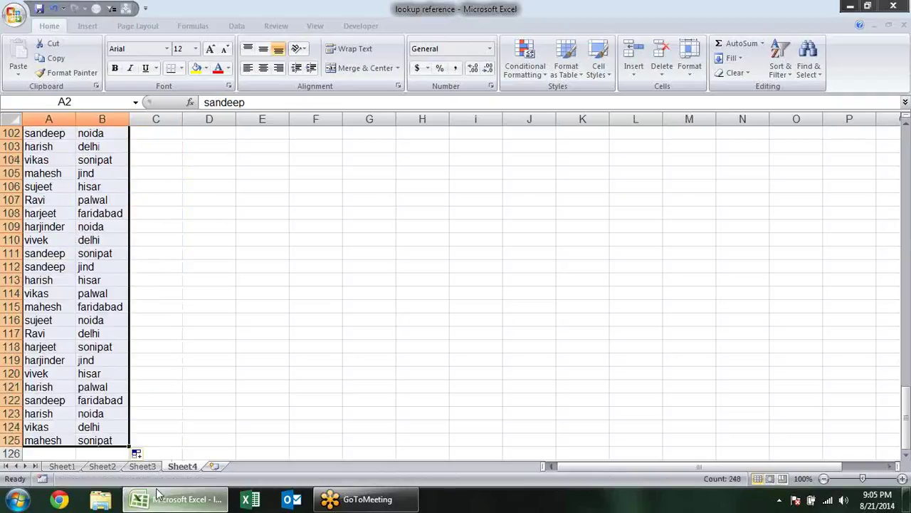
# Select the empty Sales1 cells from C11 down to C125
pyautogui.click(155, 206)
pyautogui.hotkey('ctrl', 'Up')
pyautogui.press('Up')
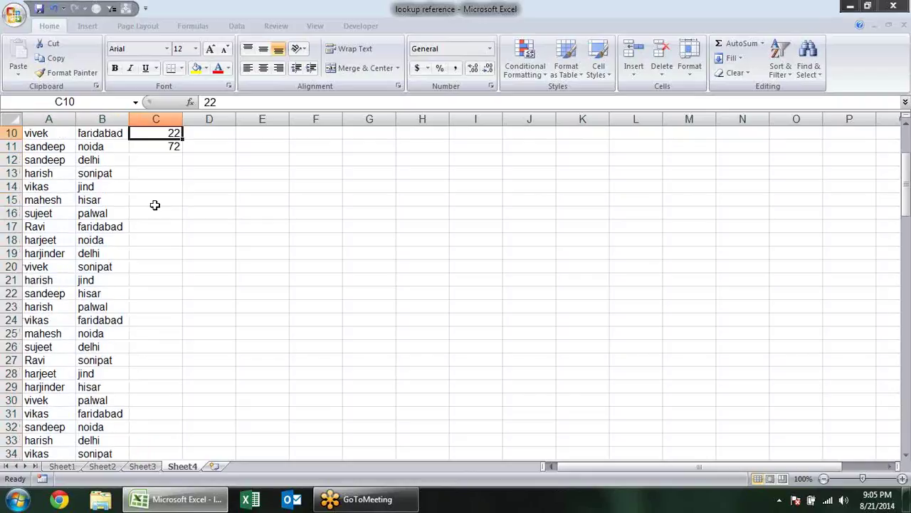
pyautogui.press('Up')
pyautogui.press('Up')
pyautogui.press('Up')
pyautogui.press('Up')
pyautogui.press('Up')
pyautogui.press('Up')
pyautogui.press('Down')
pyautogui.press('Down')
pyautogui.press('Down')
pyautogui.press('Down')
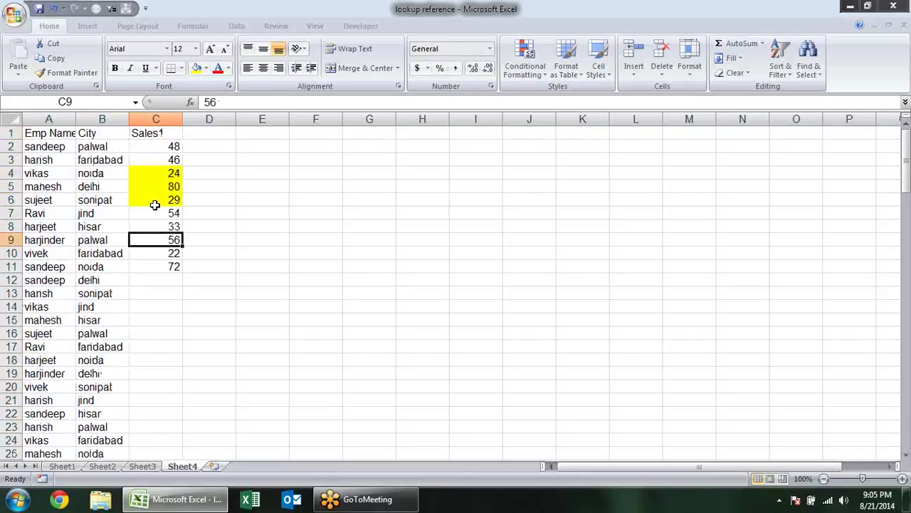
pyautogui.press('Up')
pyautogui.press('Up')
pyautogui.press('Up')
pyautogui.press('Up')
pyautogui.press('Up')
pyautogui.hotkey('ctrl', 'shift', 'Down')
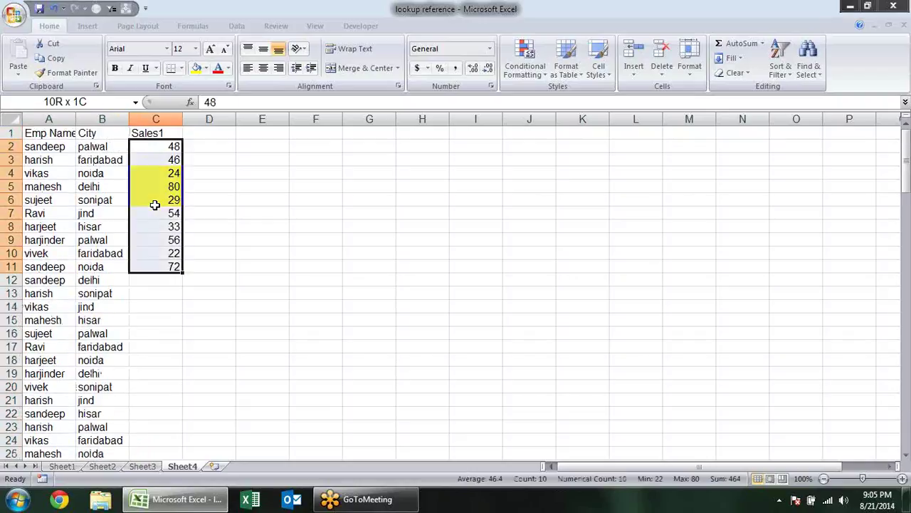
pyautogui.hotkey('shift', 'Down')
pyautogui.hotkey('shift', 'Down')
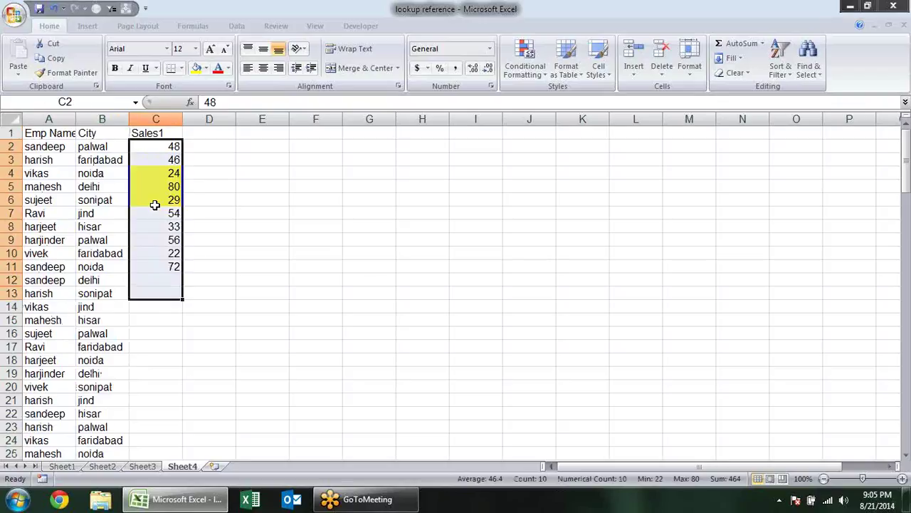
pyautogui.click(109, 200)
pyautogui.hotkey('ctrl', 'Down')
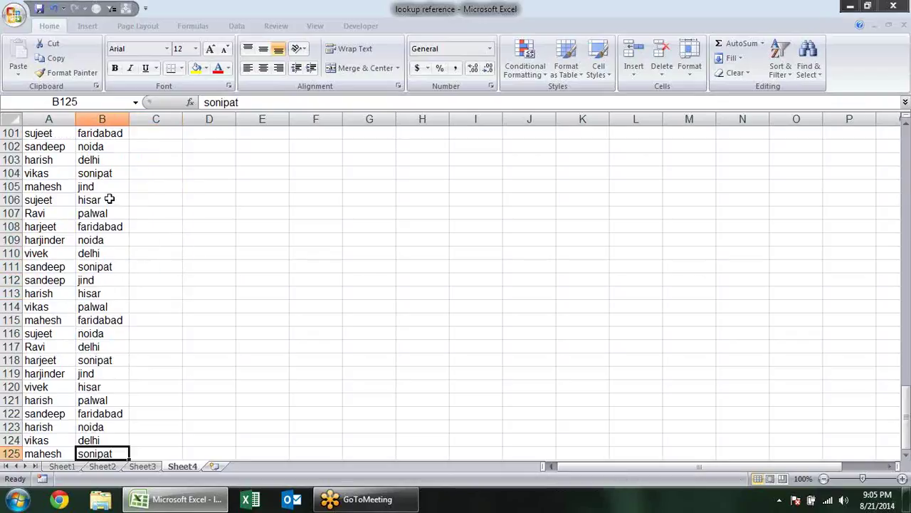
pyautogui.press('Right')
pyautogui.hotkey('ctrl', 'shift', 'Up')
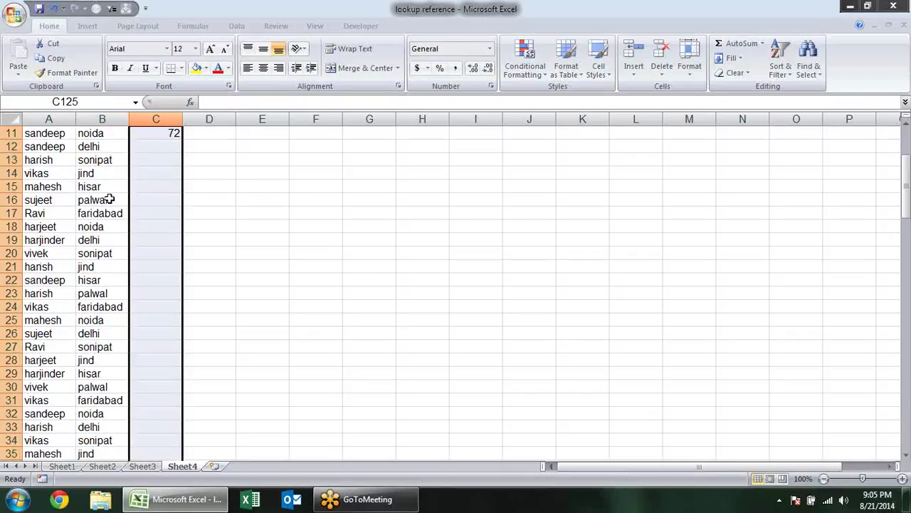
# Fill C11:C125 with =RANDBETWEEN(10,90), correcting the mistyped arguments
pyautogui.write('=ra')
pyautogui.press('Down')
pyautogui.press('Down')
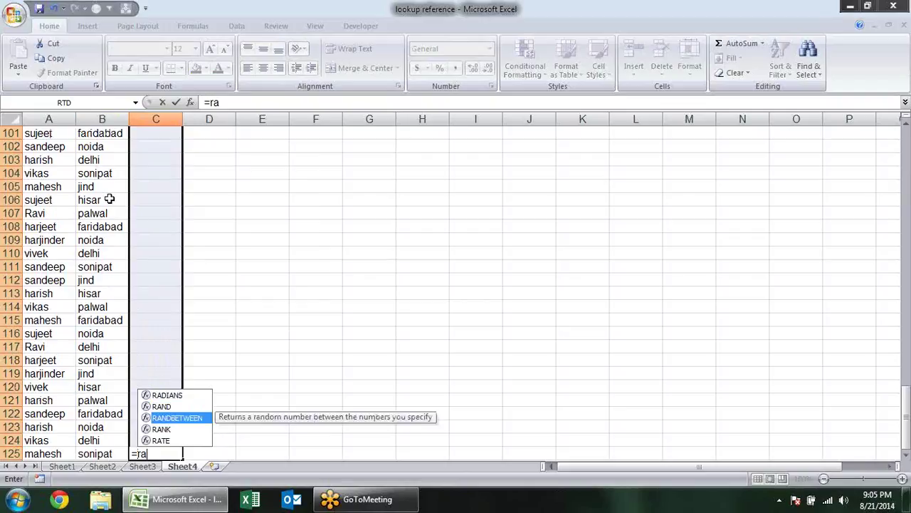
pyautogui.press('Tab')
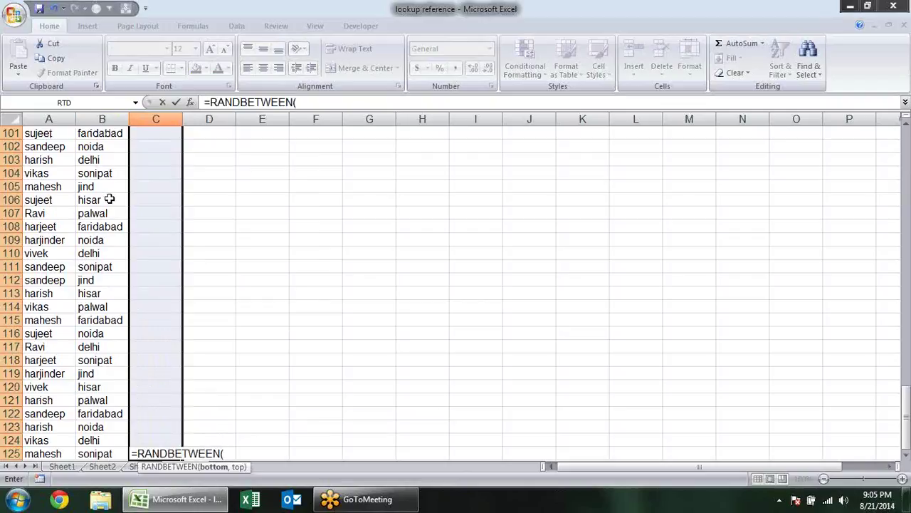
pyautogui.write(',')
pyautogui.press('pageup')
pyautogui.hotkey('ctrl', 'Return')
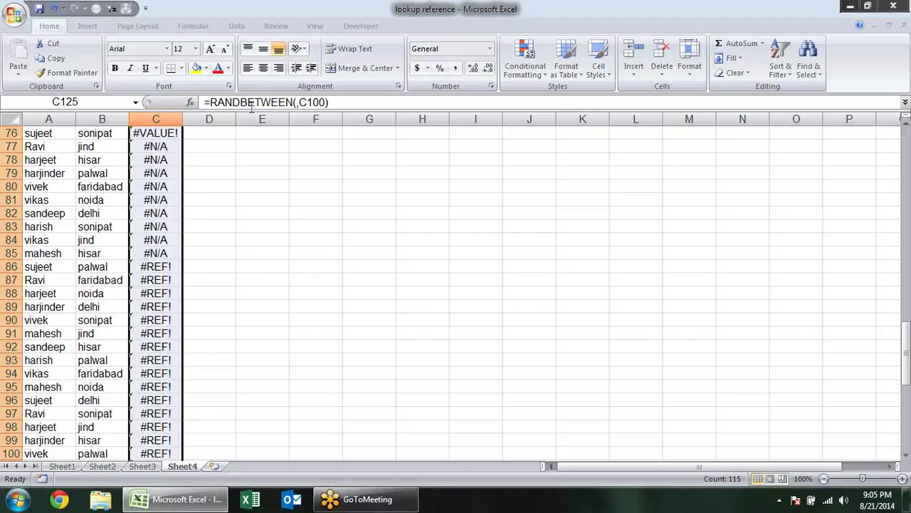
pyautogui.click(309, 102)
pyautogui.press('BackSpace')
pyautogui.press('BackSpace')
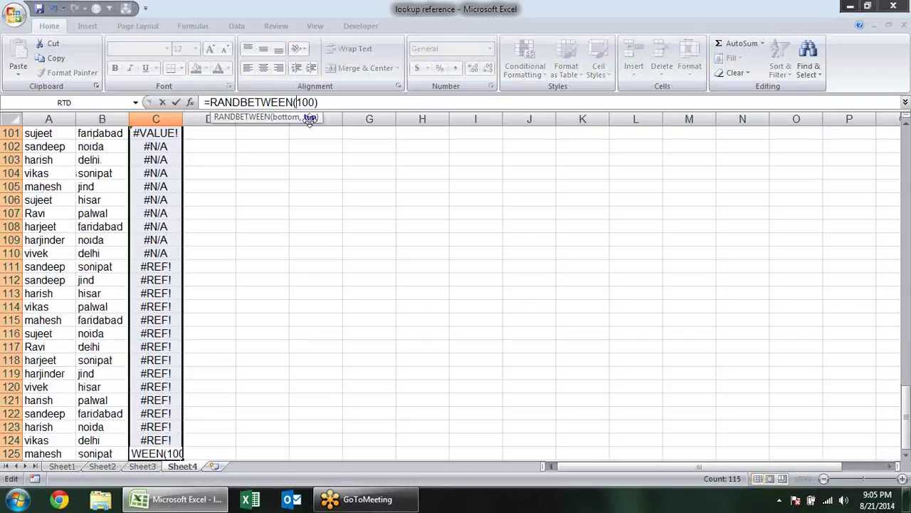
pyautogui.press('End')
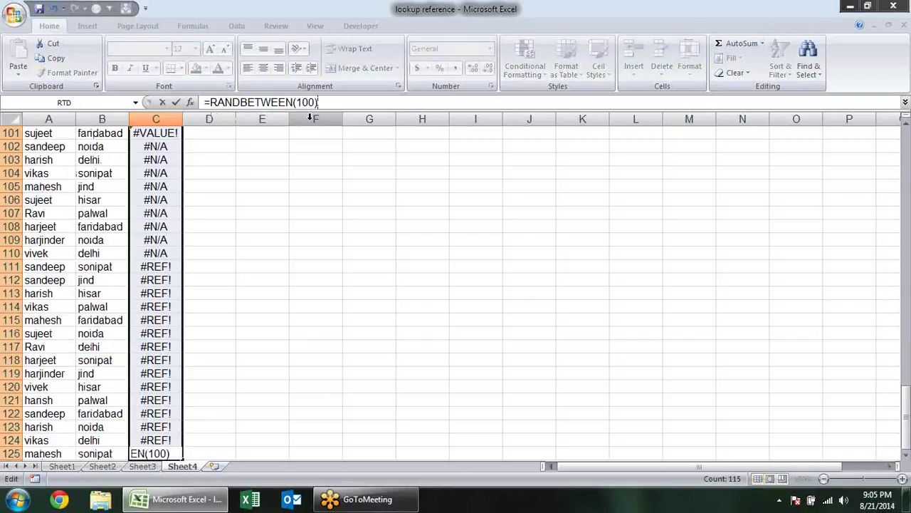
pyautogui.write(',')
pyautogui.press('BackSpace')
pyautogui.press('BackSpace')
pyautogui.press('BackSpace')
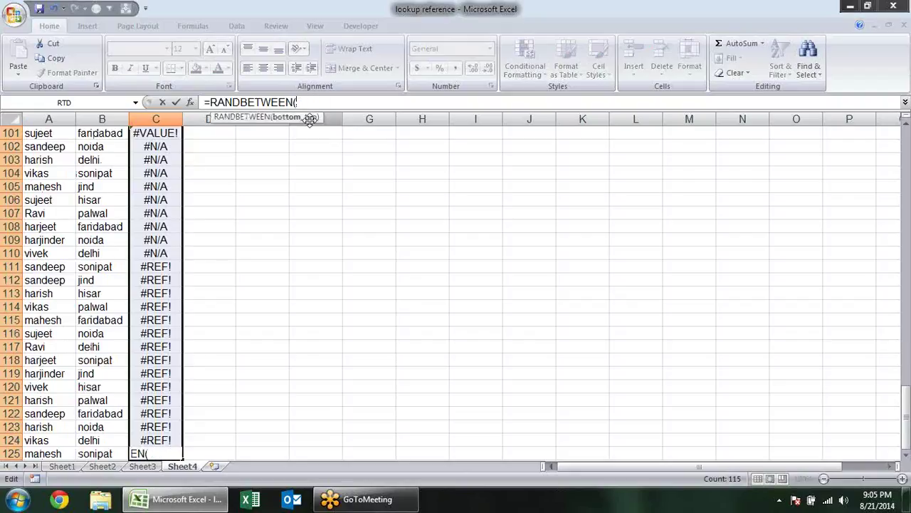
pyautogui.write('10')
pyautogui.write(',9')
pyautogui.write('0)')
pyautogui.hotkey('ctrl', 'Return')
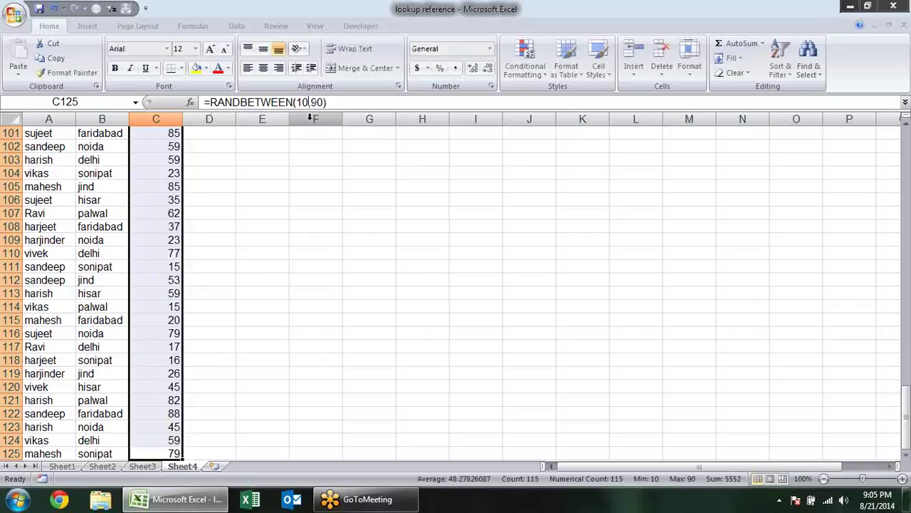
# Convert the random Sales1 numbers to fixed values with Paste Special > Values
pyautogui.hotkey('ctrl', 'c')
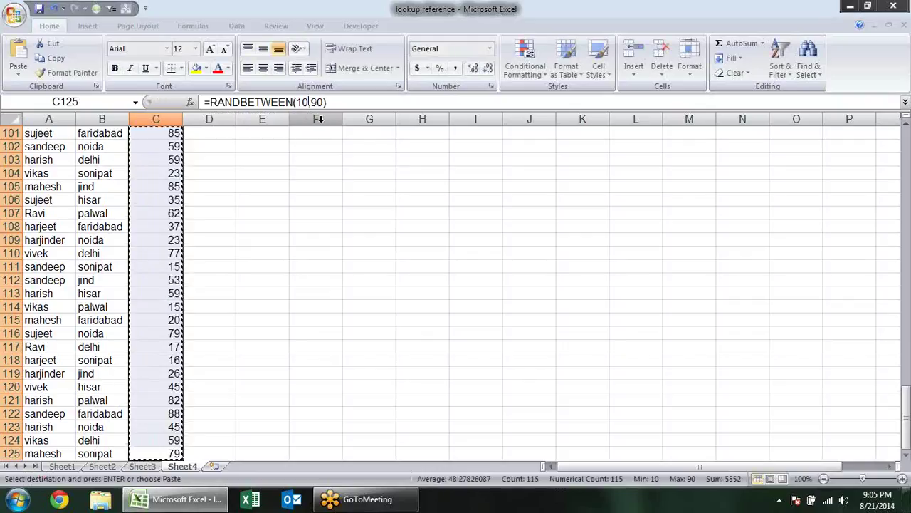
pyautogui.press('alt')
pyautogui.press('e')
pyautogui.press('s')
pyautogui.press('v')
pyautogui.press('Return')
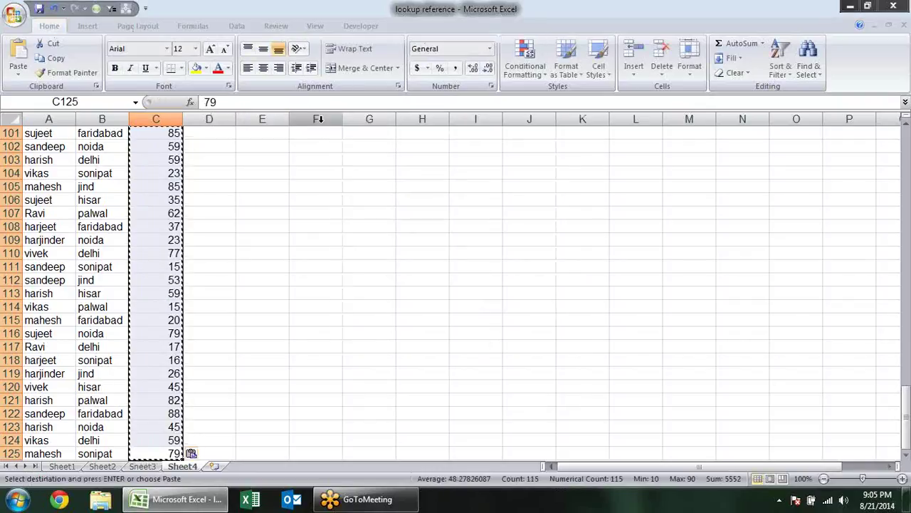
pyautogui.press('Escape')
pyautogui.scroll(10, 229, 179)
pyautogui.scroll(6, 229, 179)
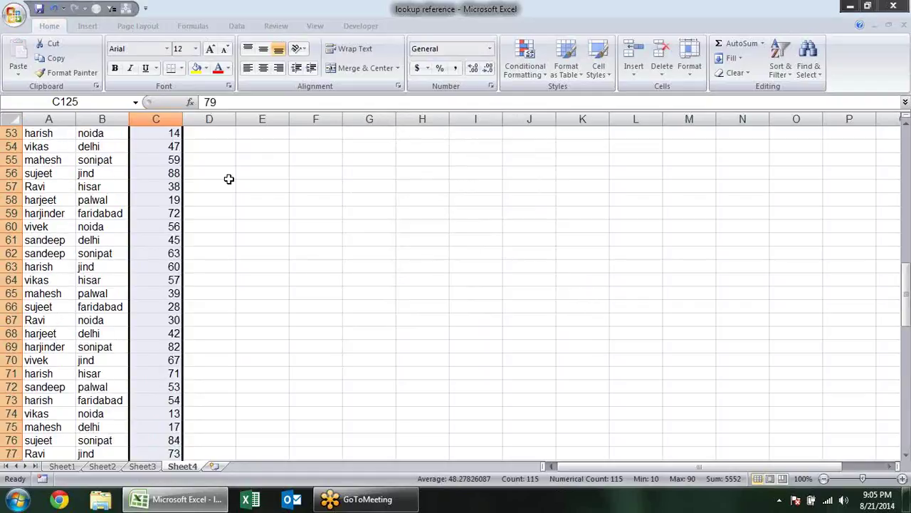
pyautogui.scroll(10, 228, 179)
pyautogui.scroll(7, 229, 179)
pyautogui.scroll(1, 229, 179)
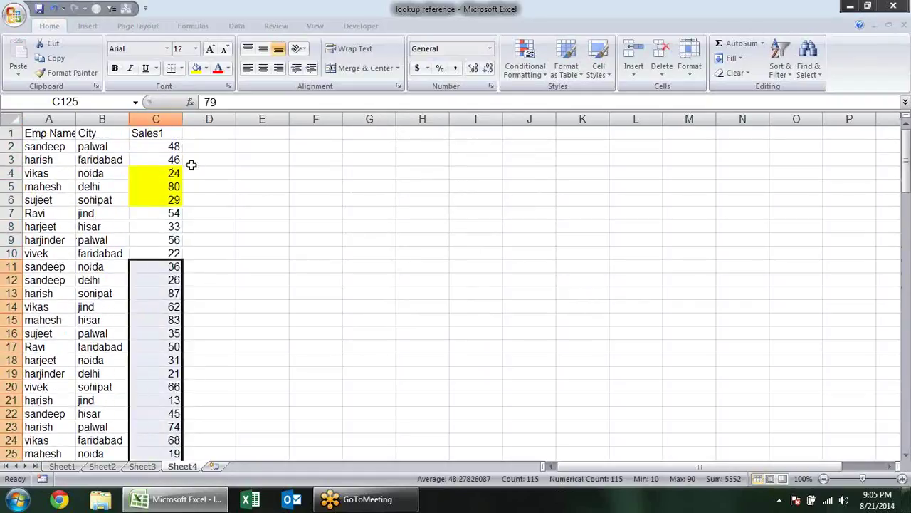
# Set the yellow Sales1 cells C4:C7 to No Fill
pyautogui.moveTo(171, 173); pyautogui.dragTo(171, 213)
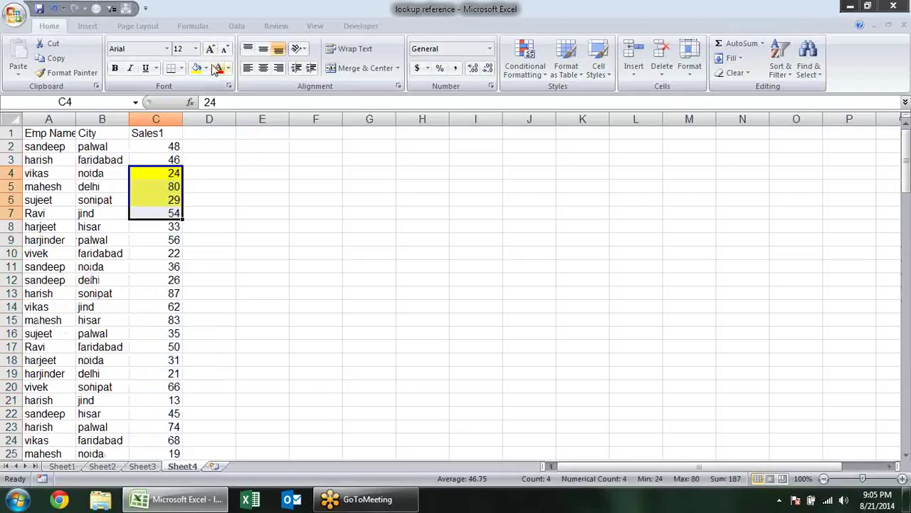
pyautogui.click(206, 67)
pyautogui.click(240, 184)
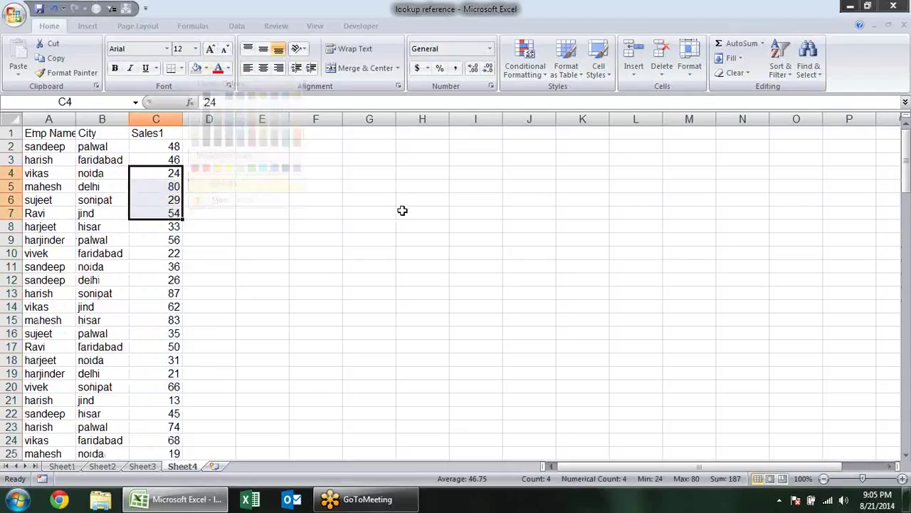
pyautogui.click(401, 212)
pyautogui.click(335, 183)
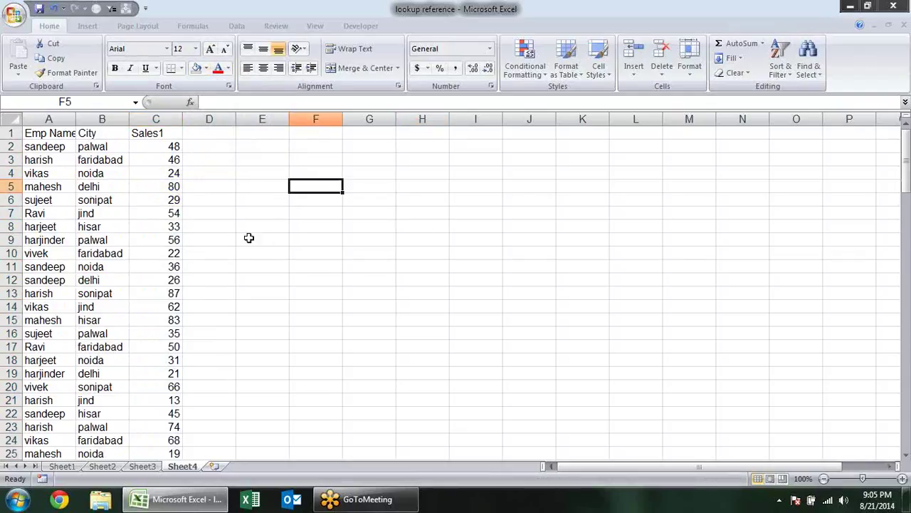
pyautogui.click(211, 162)
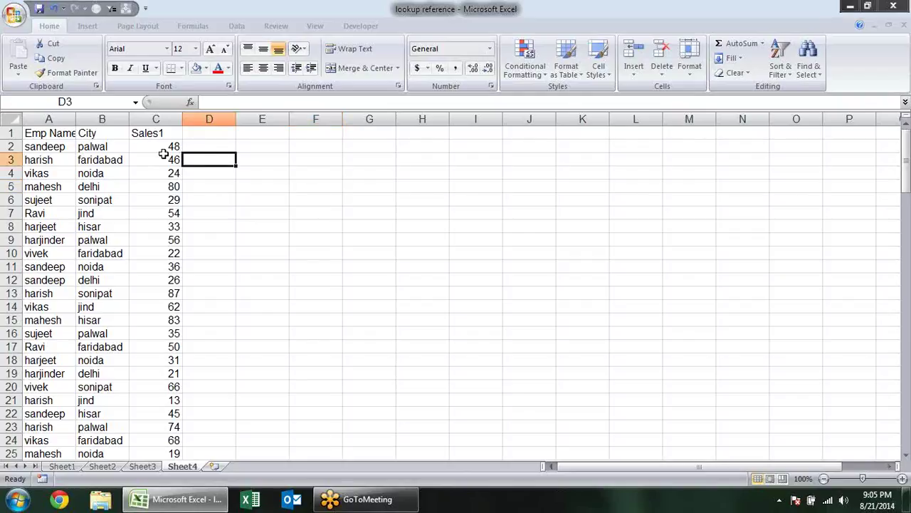
# Enter the heading 'Incentive' in D1
pyautogui.click(203, 134)
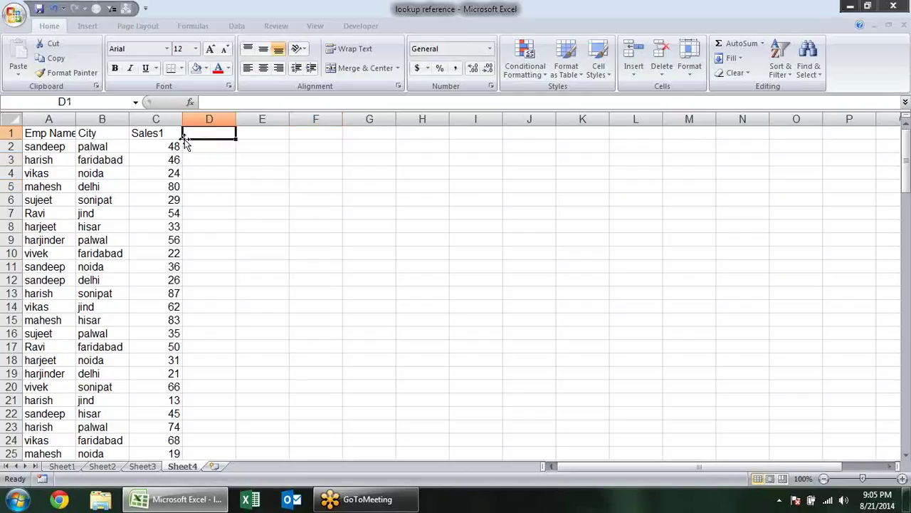
pyautogui.write('Incrwe')
pyautogui.press('BackSpace')
pyautogui.press('BackSpace')
pyautogui.press('BackSpace')
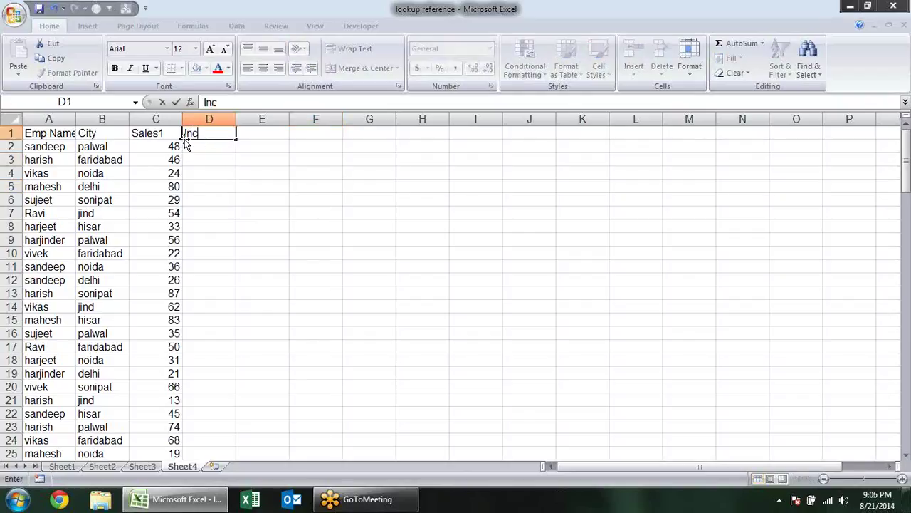
pyautogui.write('entive')
pyautogui.press('Return')
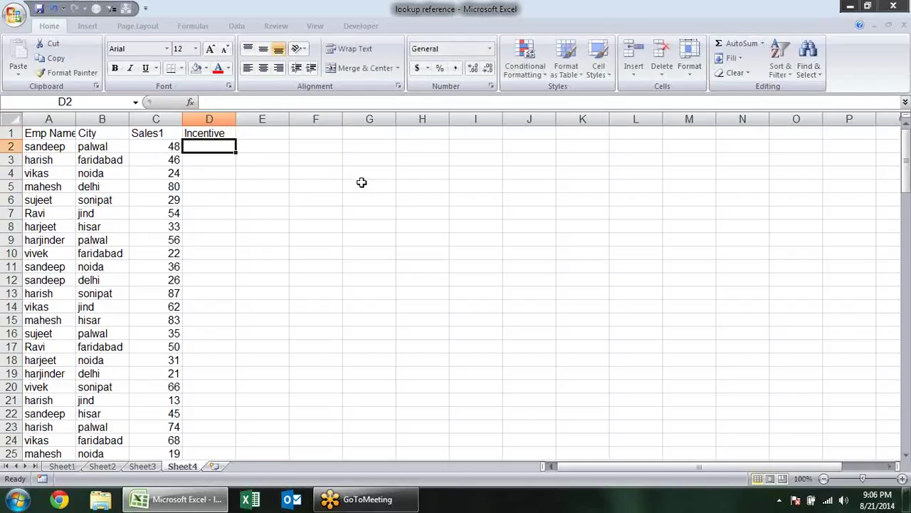
# Enter the first incentive slabs in G4:H5: 0-20 gives 0 and 21-40 gives 500
pyautogui.click(366, 174)
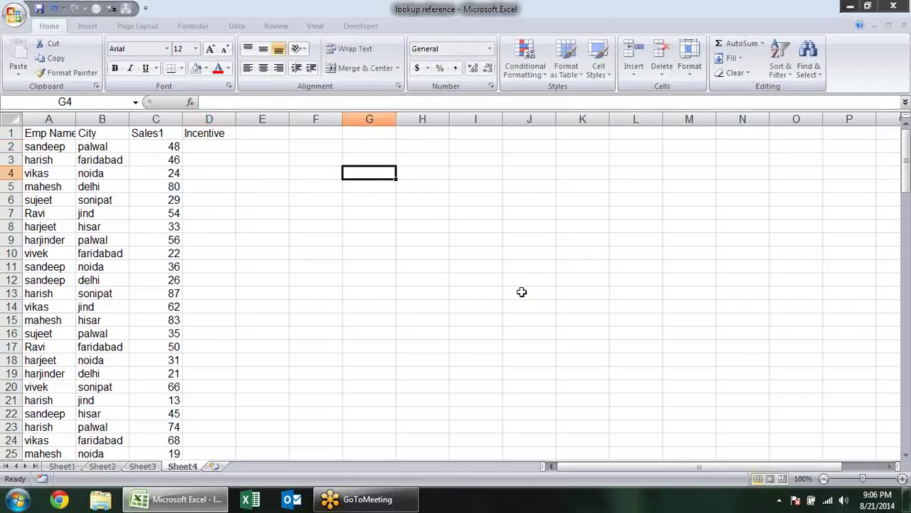
pyautogui.write('0-20')
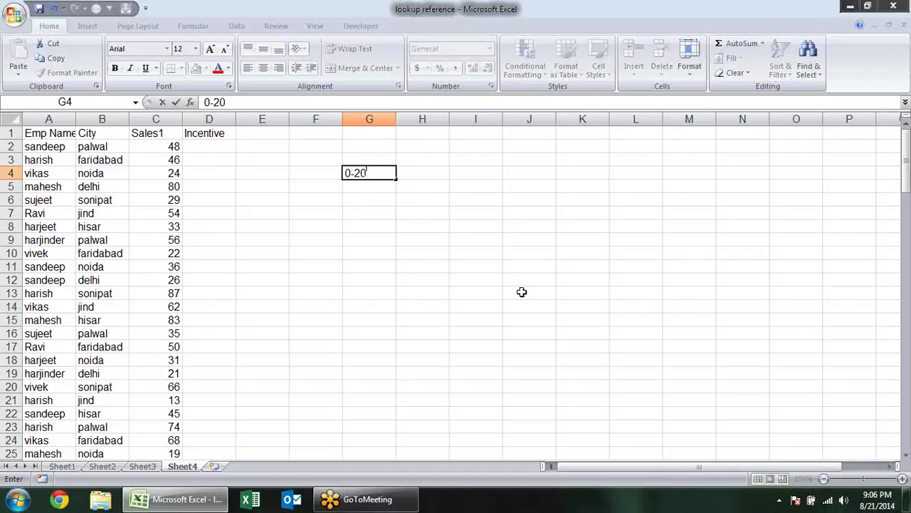
pyautogui.press('Return')
pyautogui.press('Up')
pyautogui.press('Right')
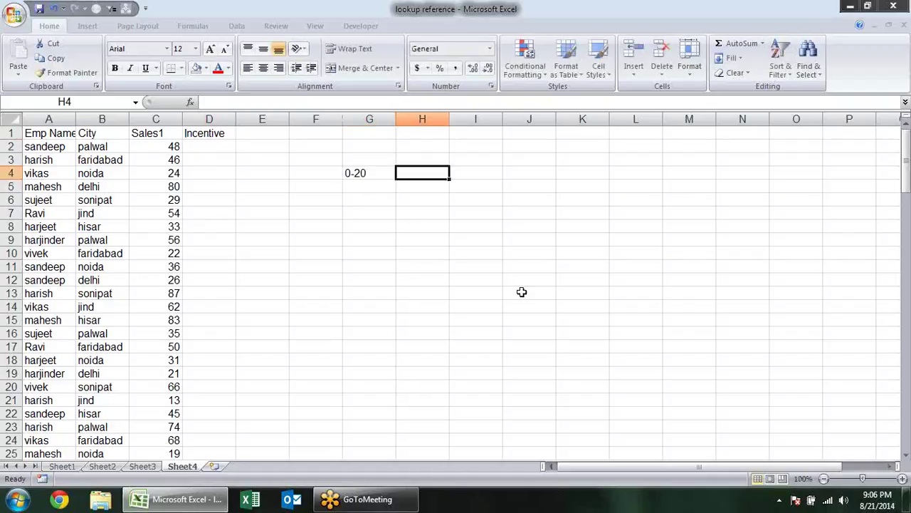
pyautogui.write('0')
pyautogui.press('Return')
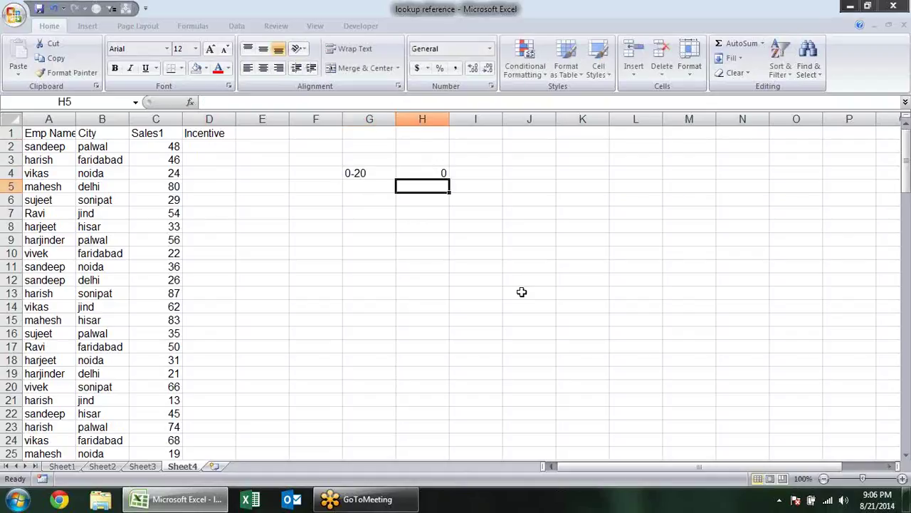
pyautogui.press('Down')
pyautogui.write('21')
pyautogui.press('Escape')
pyautogui.press('Up')
pyautogui.press('Left')
pyautogui.write('21-')
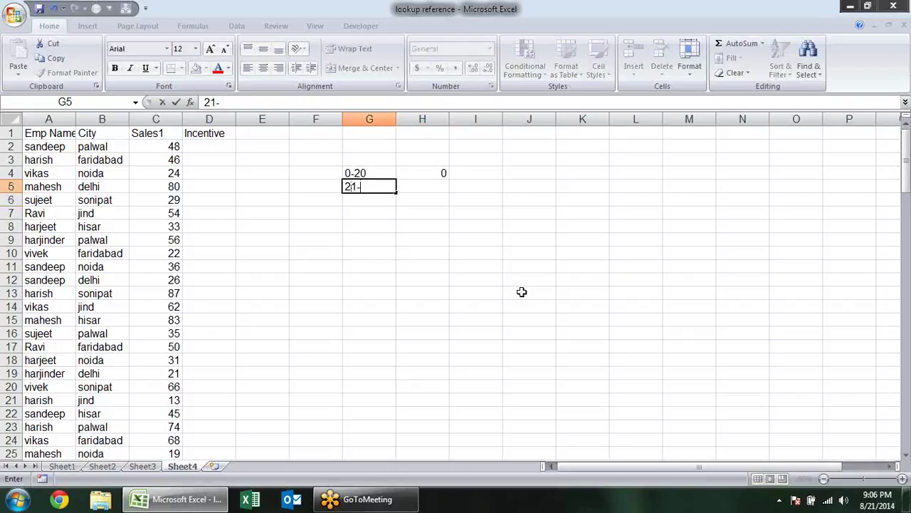
pyautogui.write('40')
pyautogui.press('Return')
pyautogui.press('Up')
pyautogui.press('Right')
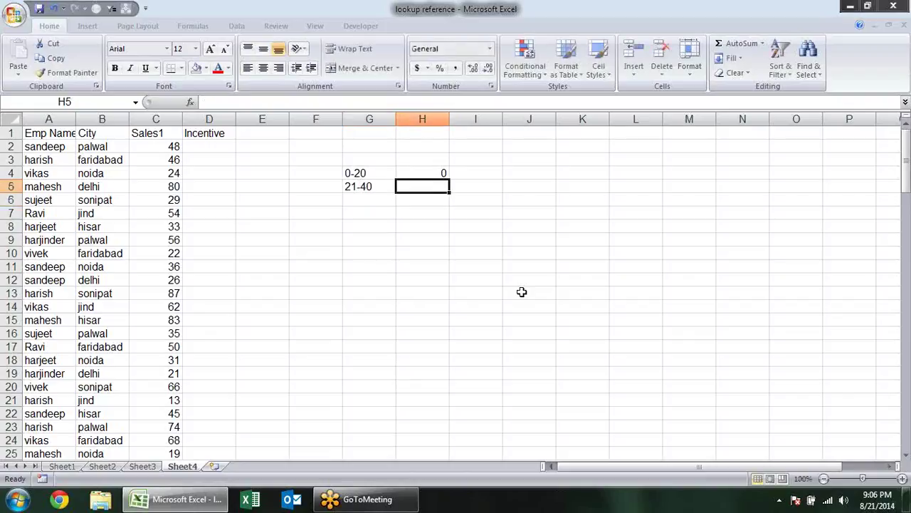
pyautogui.write('50')
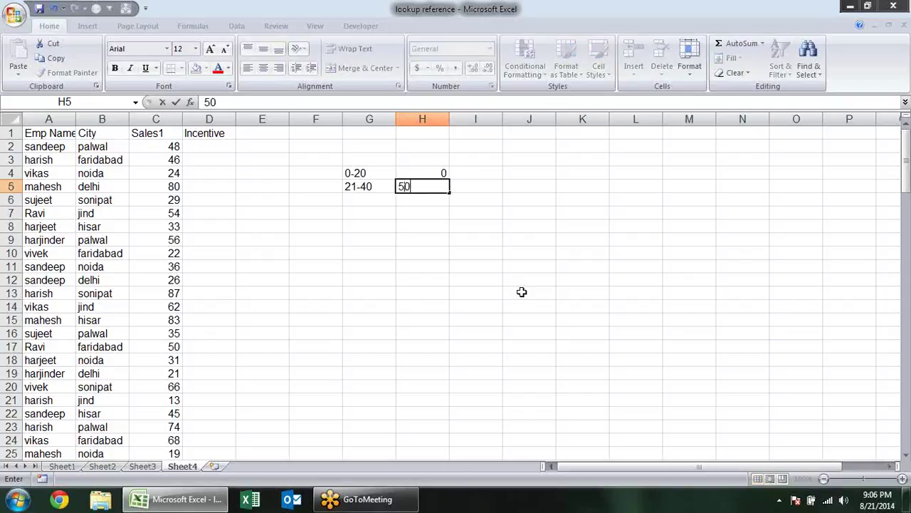
pyautogui.write('0')
pyautogui.press('Return')
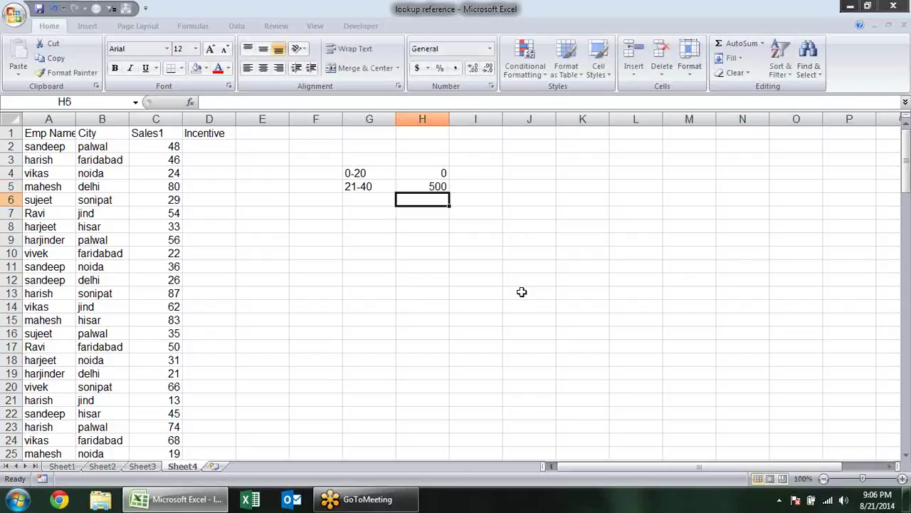
# Add slabs 41-60 → 1000, 61-80 → 1500 and >80 → 2000 in G6:H8
pyautogui.press('Left')
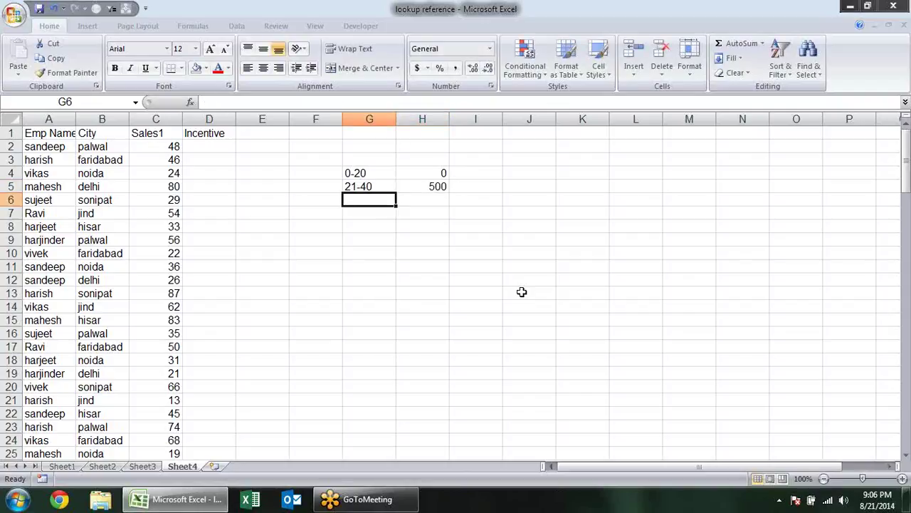
pyautogui.write('41-')
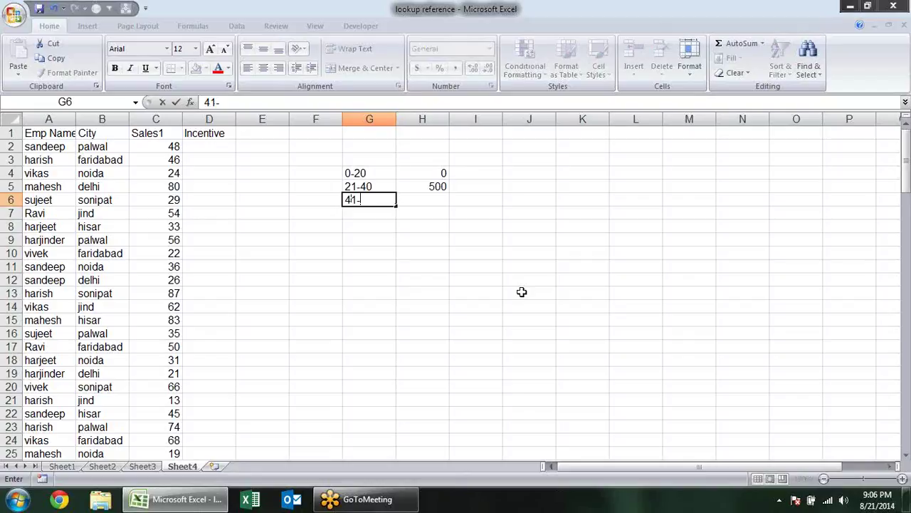
pyautogui.write('60-1')
pyautogui.write('00')
pyautogui.press('BackSpace')
pyautogui.press('BackSpace')
pyautogui.press('BackSpace')
pyautogui.press('BackSpace')
pyautogui.press('Tab')
pyautogui.write('1')
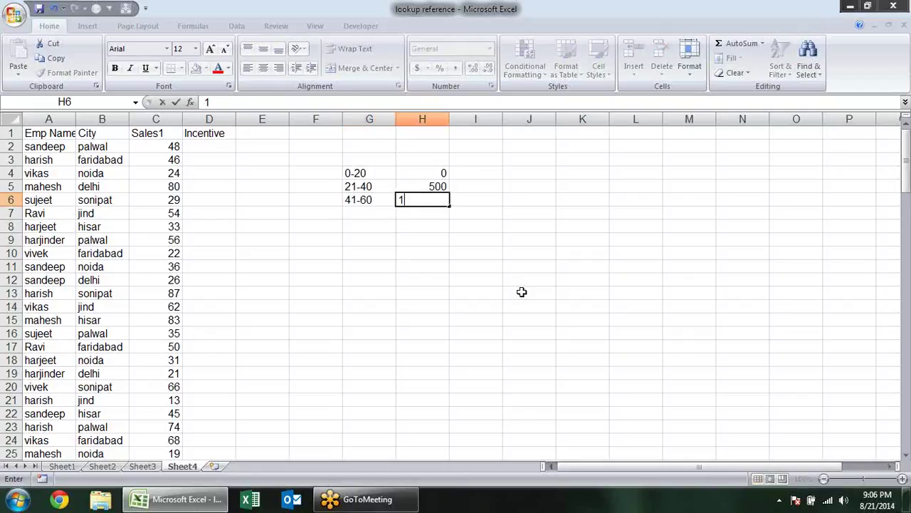
pyautogui.write('000')
pyautogui.press('Return')
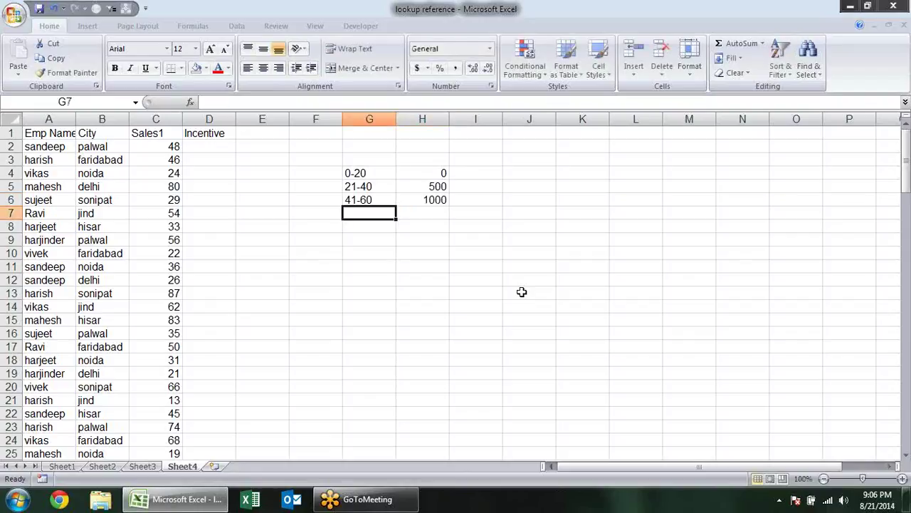
pyautogui.write('61-8')
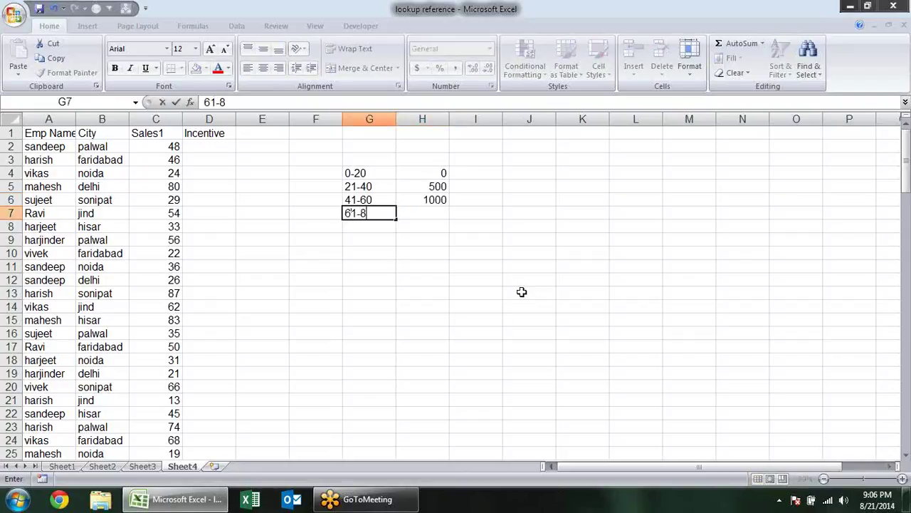
pyautogui.write('0')
pyautogui.press('Tab')
pyautogui.write('1500')
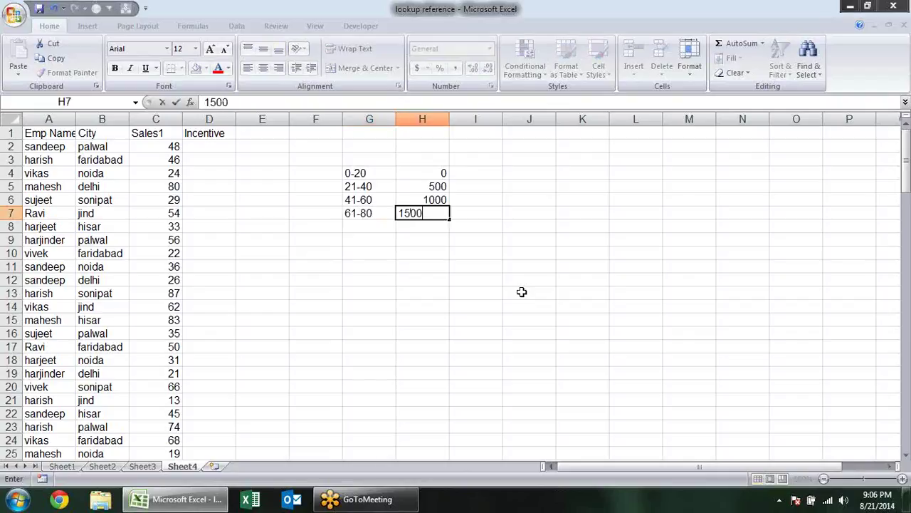
pyautogui.write('0')
pyautogui.press('Delete')
pyautogui.press('Return')
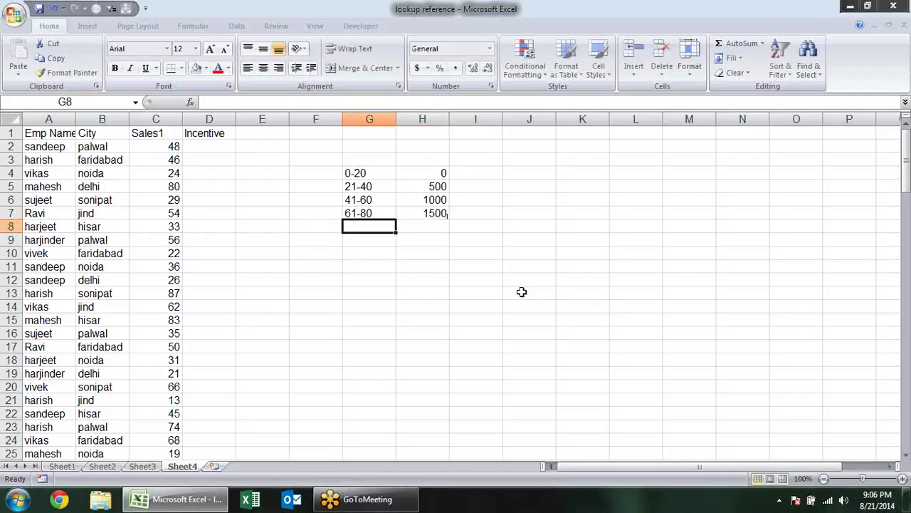
pyautogui.write('>')
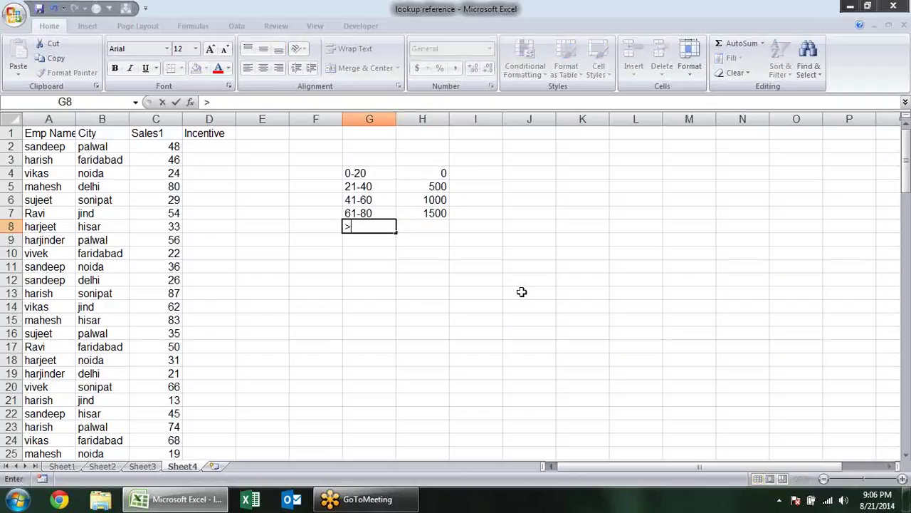
pyautogui.write('80')
pyautogui.press('Return')
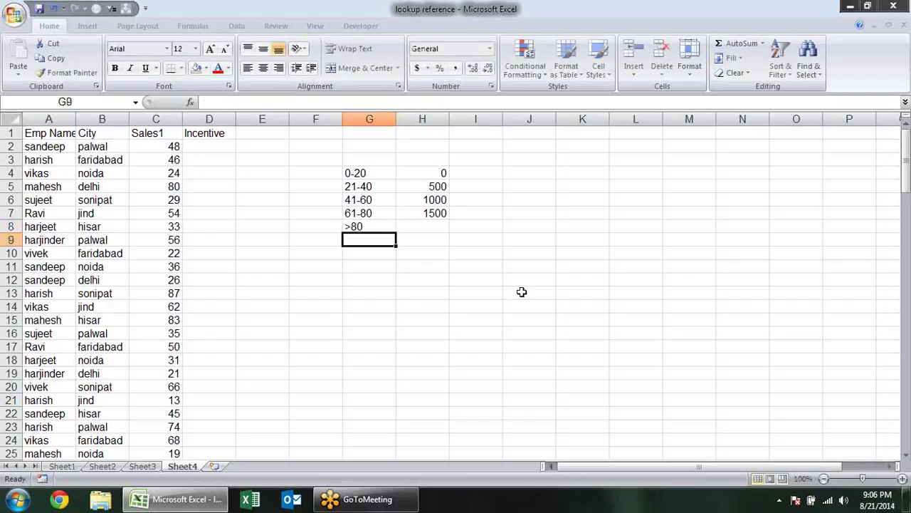
pyautogui.press('Up')
pyautogui.press('Right')
pyautogui.write('2')
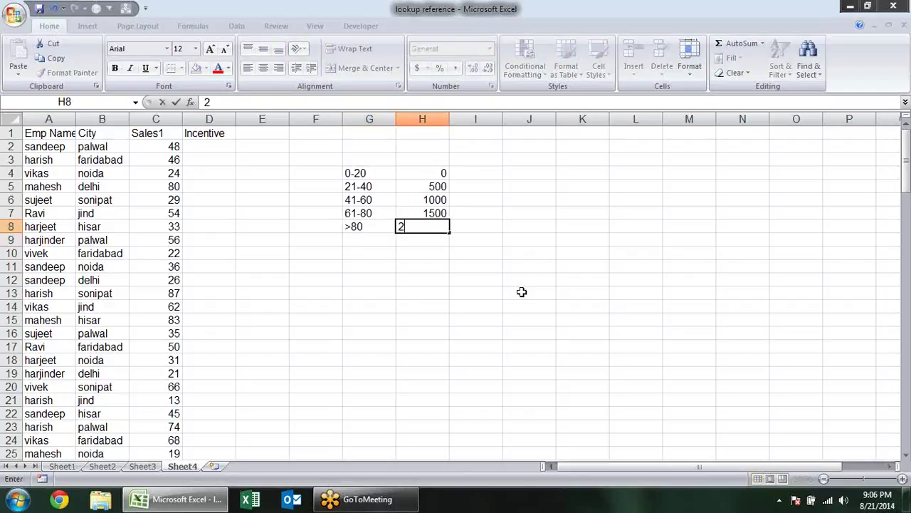
pyautogui.write('000')
pyautogui.press('Return')
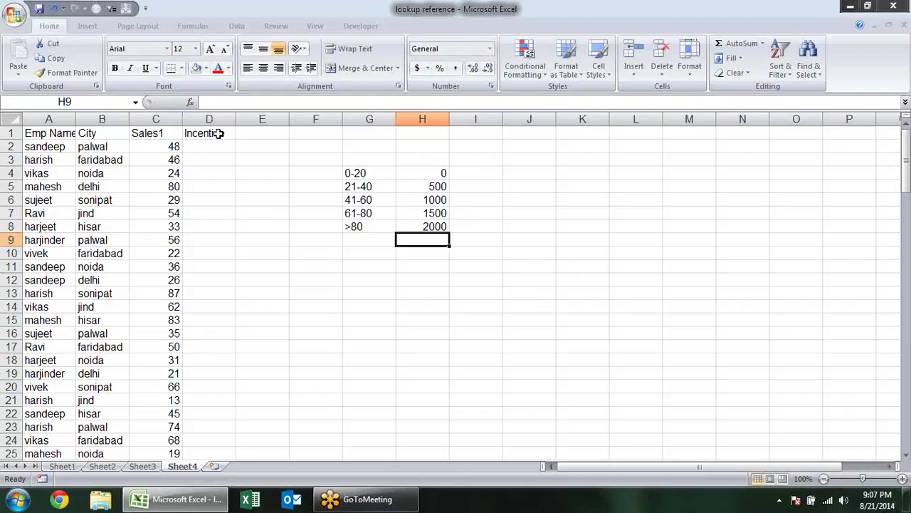
# Widen column D and begin D2's formula as =IF(C2>20,500, with the false result empty
pyautogui.moveTo(237, 119); pyautogui.dragTo(268, 121)
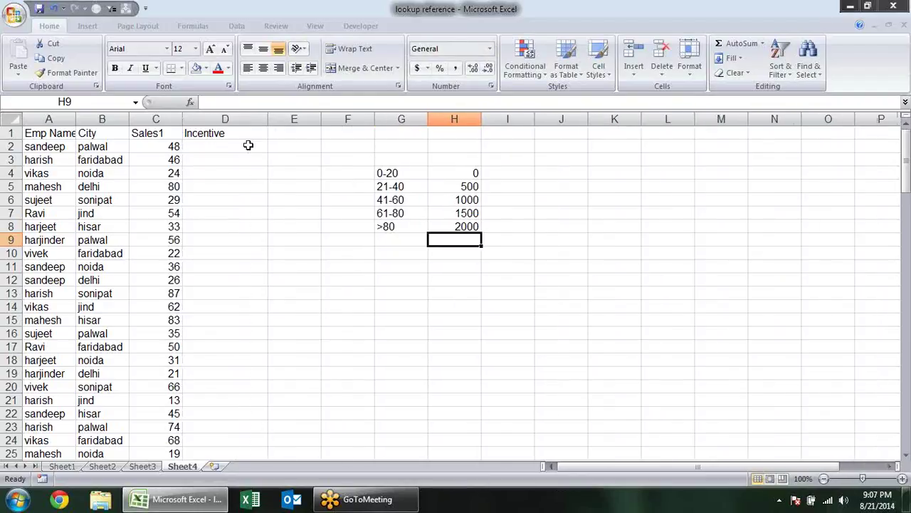
pyautogui.click(248, 146)
pyautogui.write('d=')
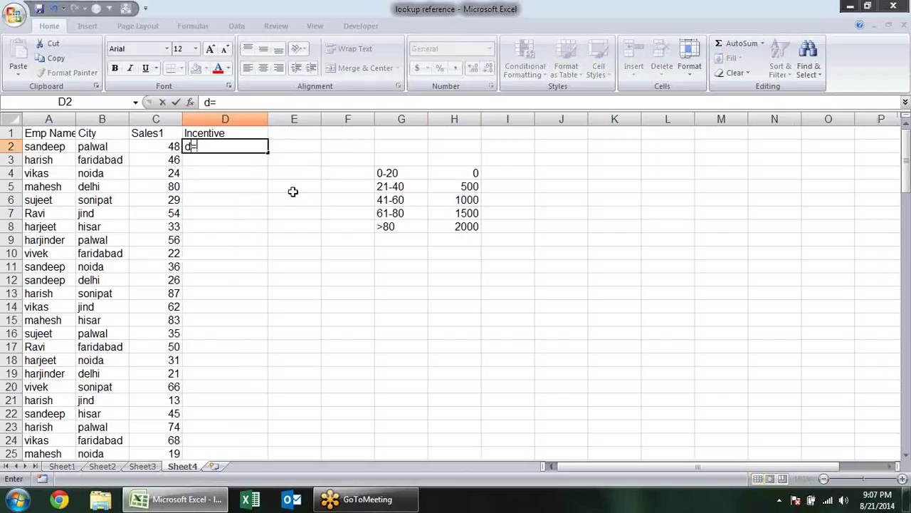
pyautogui.press('Escape')
pyautogui.write('=')
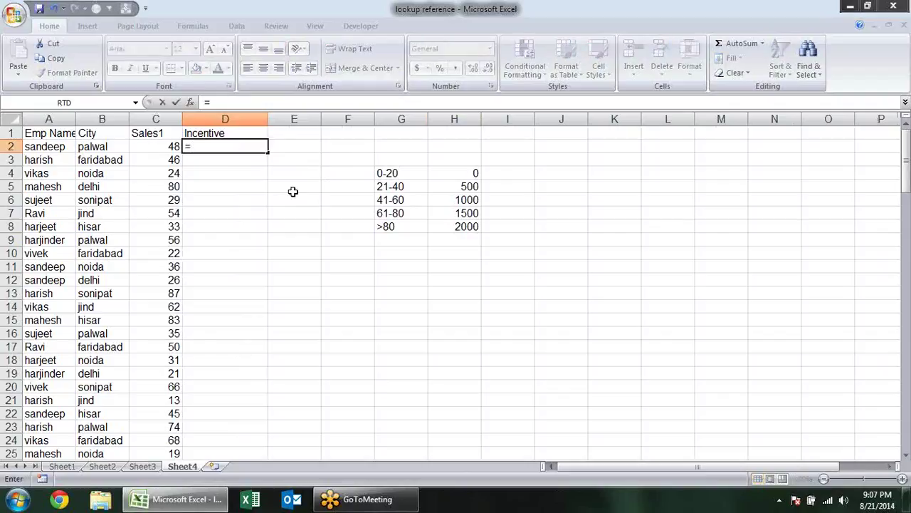
pyautogui.write('if')
pyautogui.press('Tab')
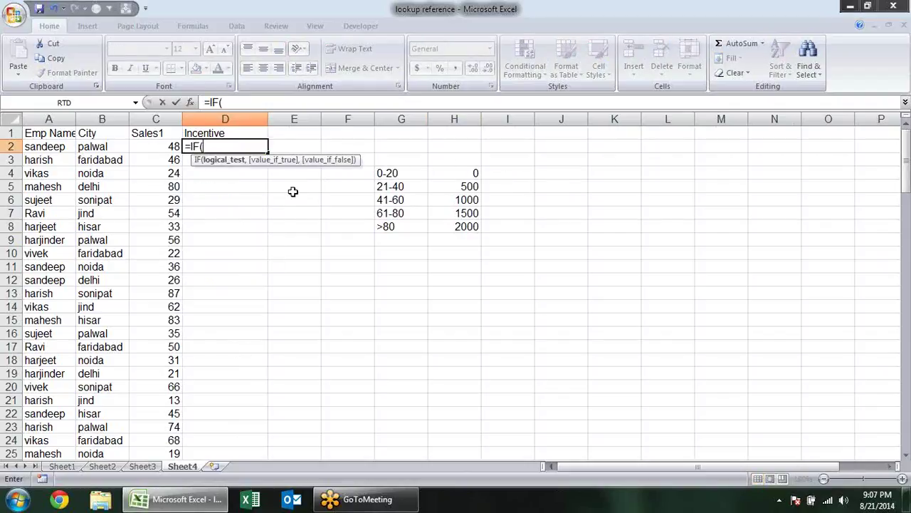
pyautogui.click(163, 146)
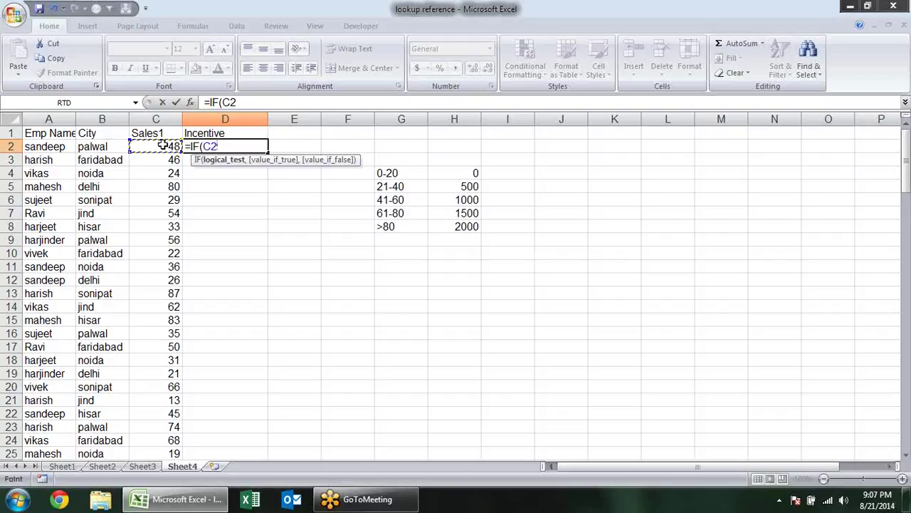
pyautogui.write('>')
pyautogui.write('20')
pyautogui.write(',m')
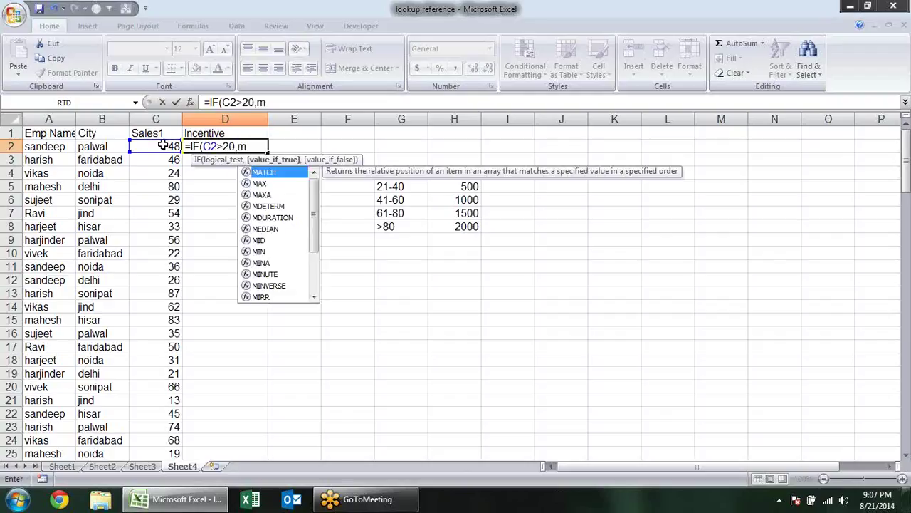
pyautogui.press('BackSpace')
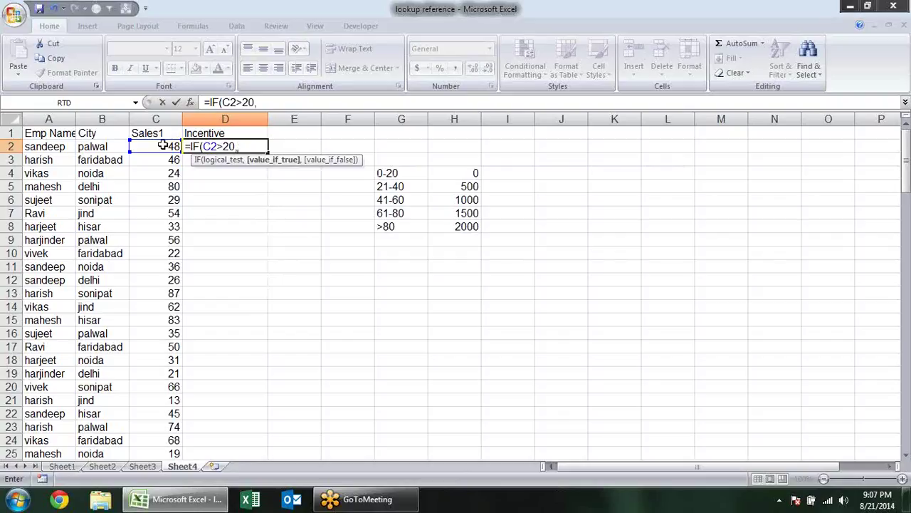
pyautogui.write('500')
pyautogui.write(',')
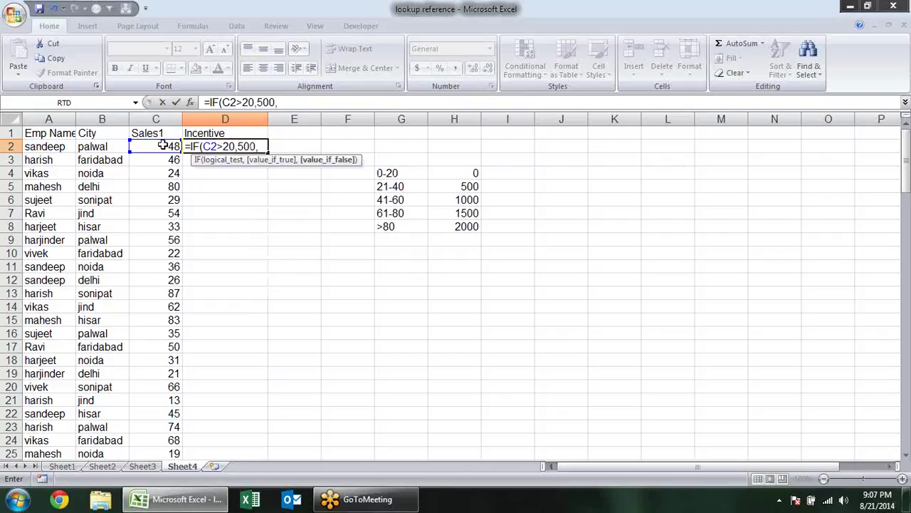
pyautogui.write(')')
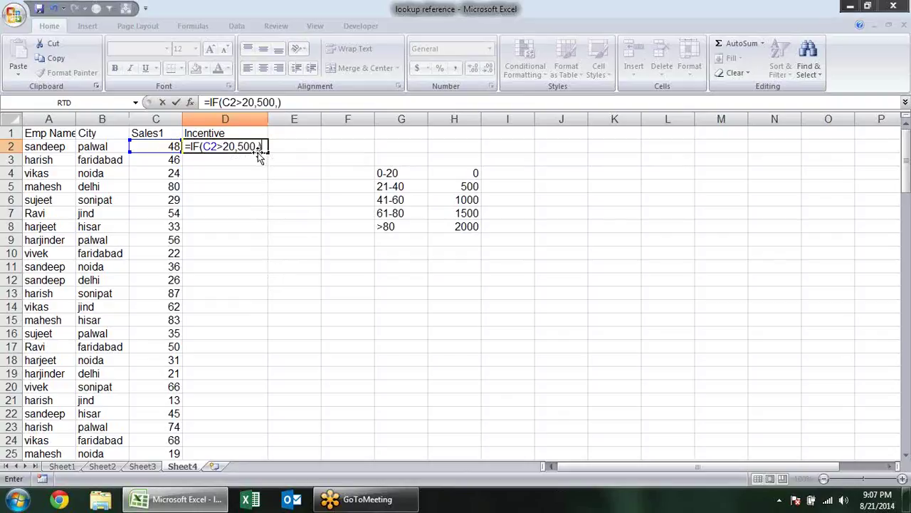
# Insert if(C2>40) as the false argument, making D2 read =IF(C2>20,500,if(C2>40))
pyautogui.click(260, 146)
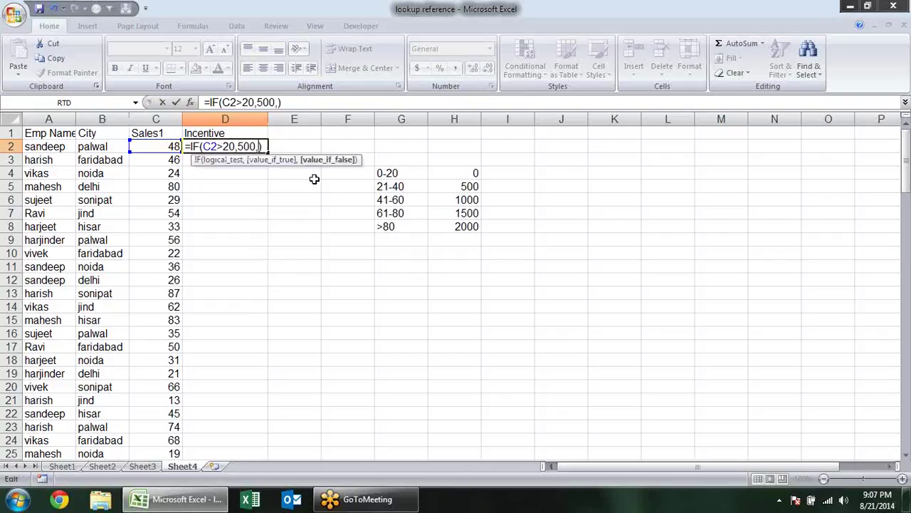
pyautogui.write('if()')
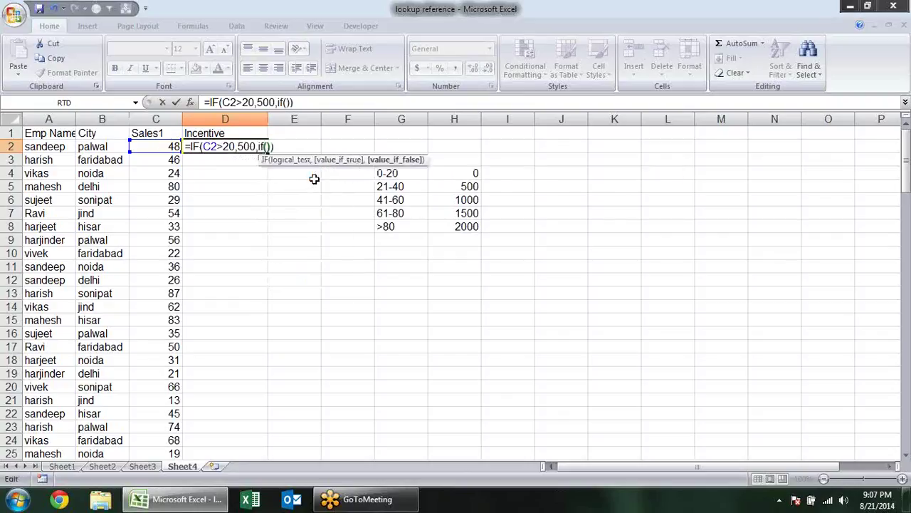
pyautogui.press('Left')
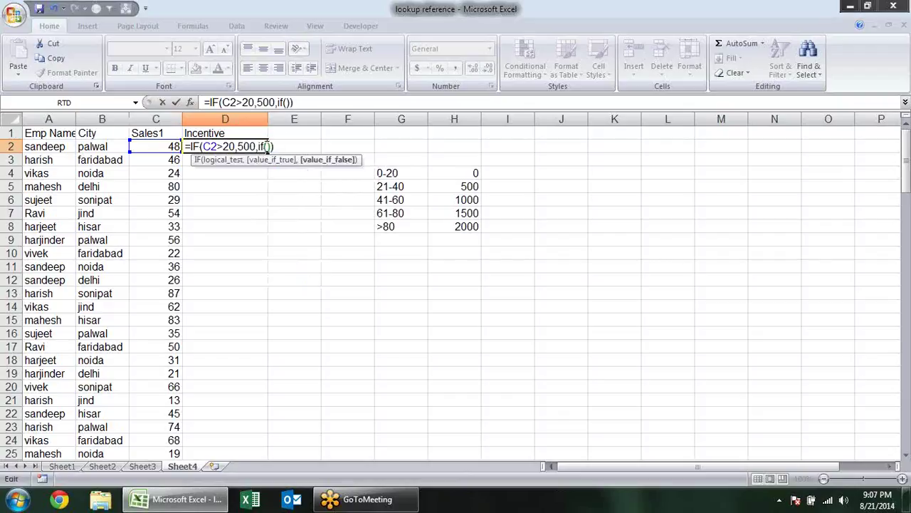
pyautogui.click(168, 146)
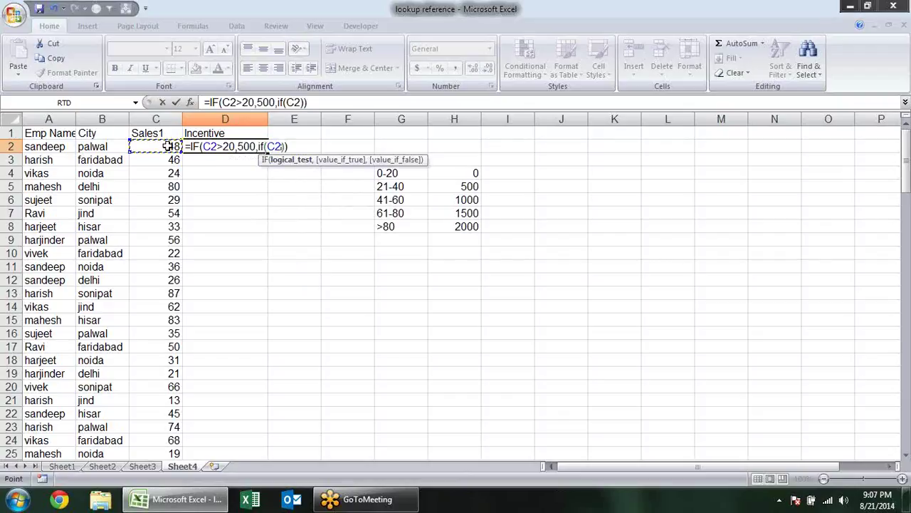
pyautogui.write('>')
pyautogui.write('40')
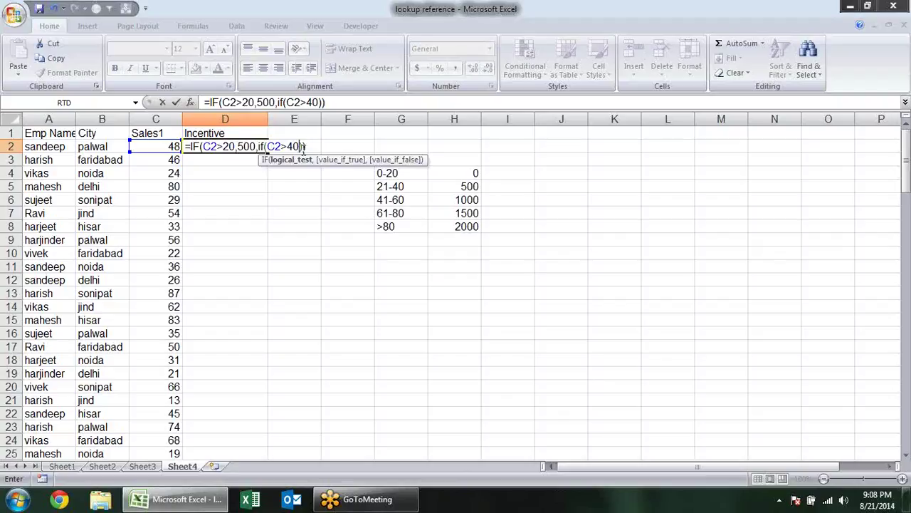
pyautogui.click(222, 146)
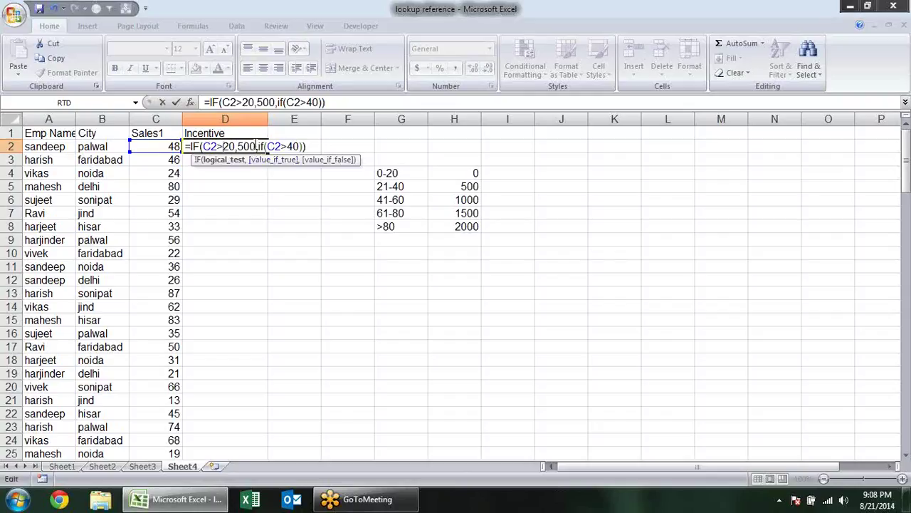
# Restructure D2 to =IF(C2>20,if(C2>40,if(),500),0), with 0 as the outer false result
pyautogui.click(303, 146)
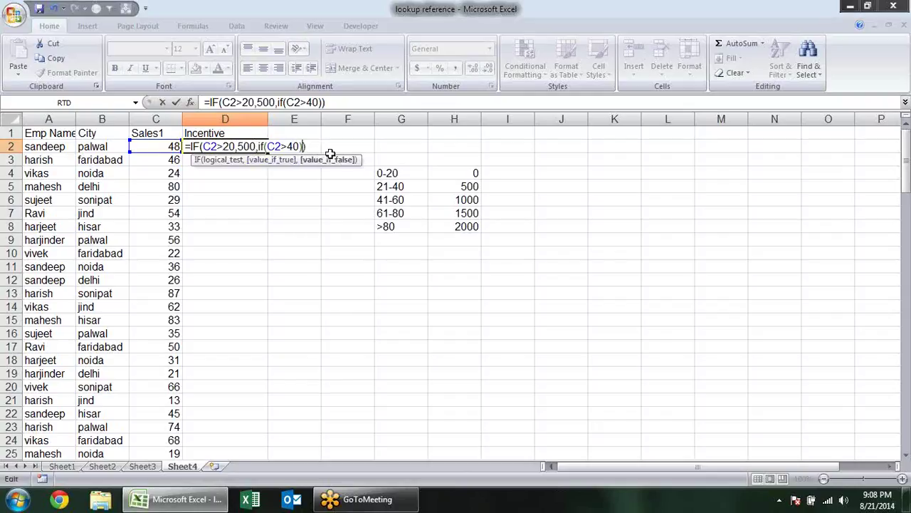
pyautogui.press('BackSpace')
pyautogui.press('BackSpace')
pyautogui.press('BackSpace')
pyautogui.press('BackSpace')
pyautogui.press('BackSpace')
pyautogui.press('BackSpace')
pyautogui.press('BackSpace')
pyautogui.press('BackSpace')
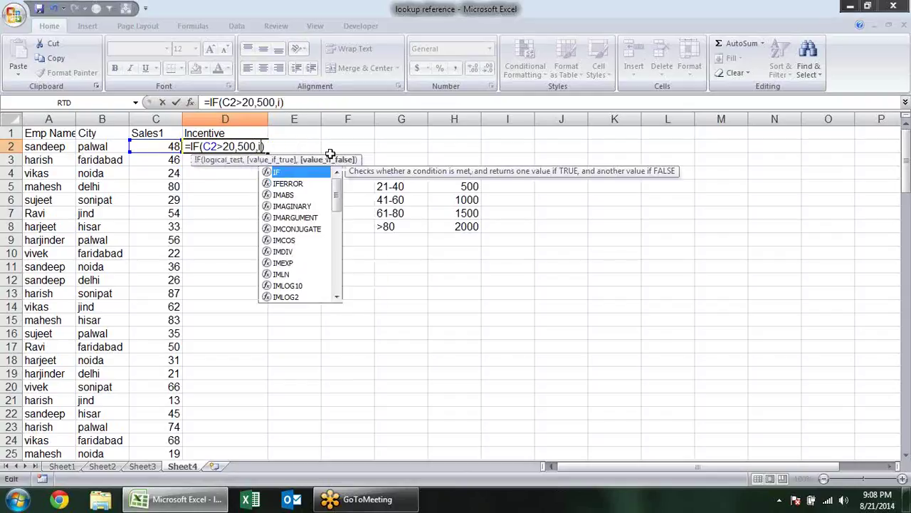
pyautogui.press('BackSpace')
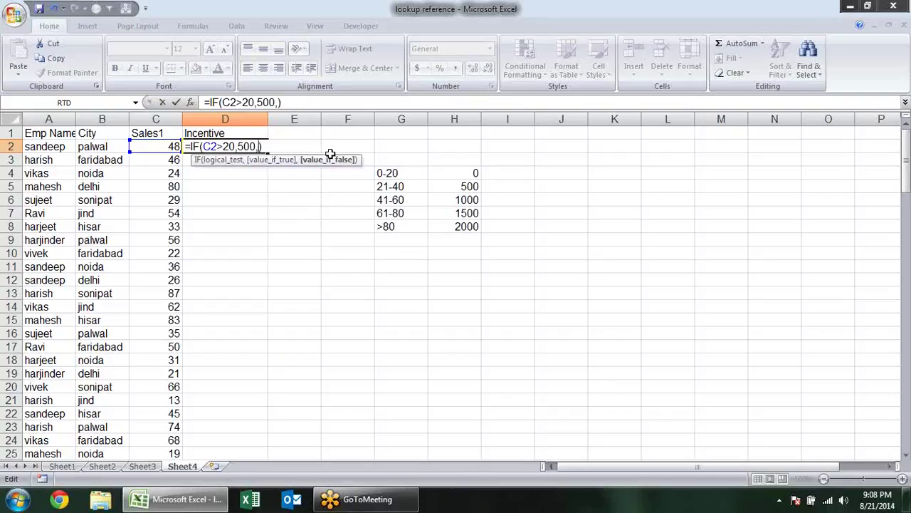
pyautogui.write('0')
pyautogui.press('Left')
pyautogui.press('Left')
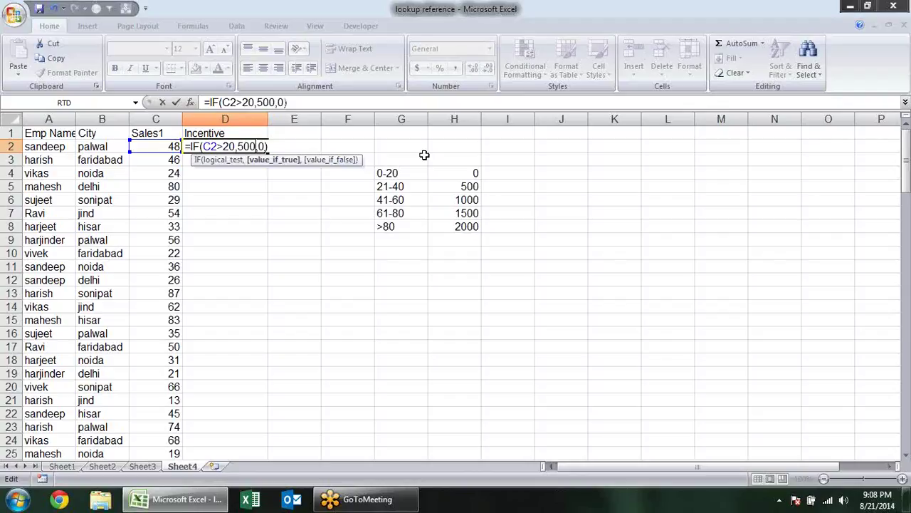
pyautogui.press('BackSpace')
pyautogui.press('BackSpace')
pyautogui.press('BackSpace')
pyautogui.write('if')
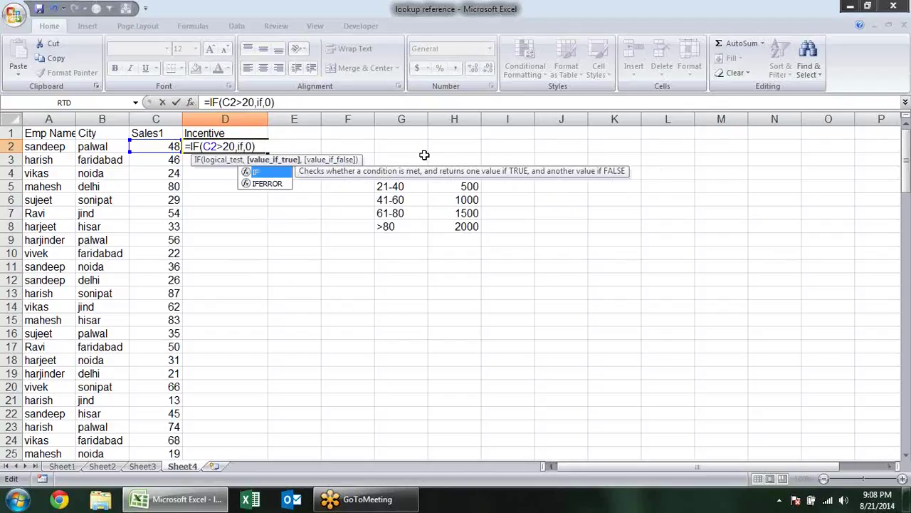
pyautogui.write('()')
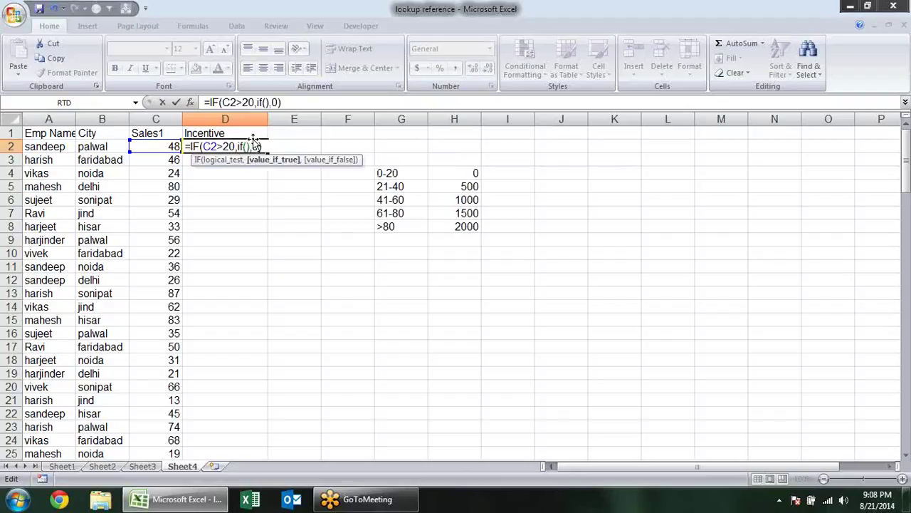
pyautogui.press('Left')
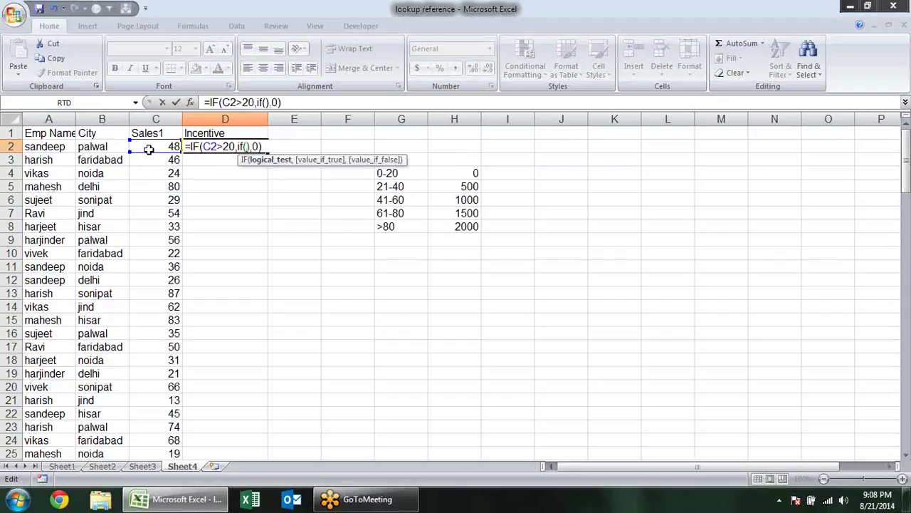
pyautogui.click(145, 148)
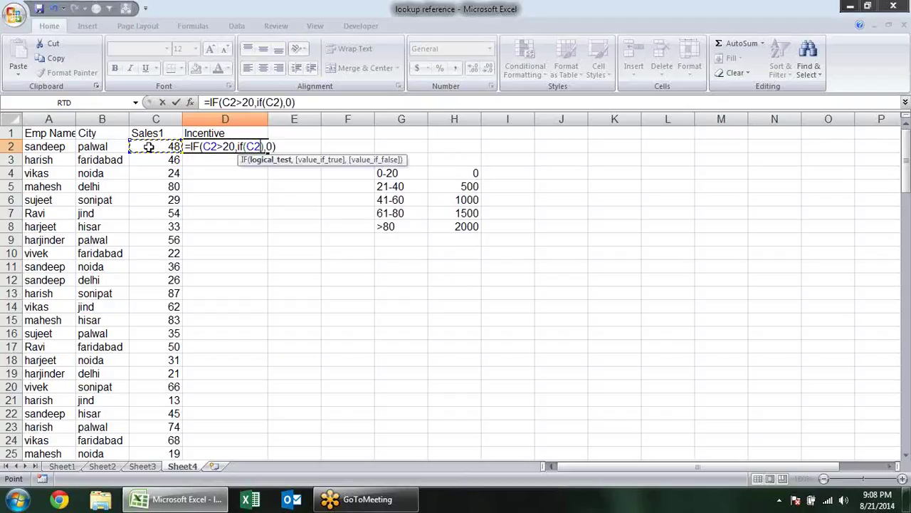
pyautogui.write('>')
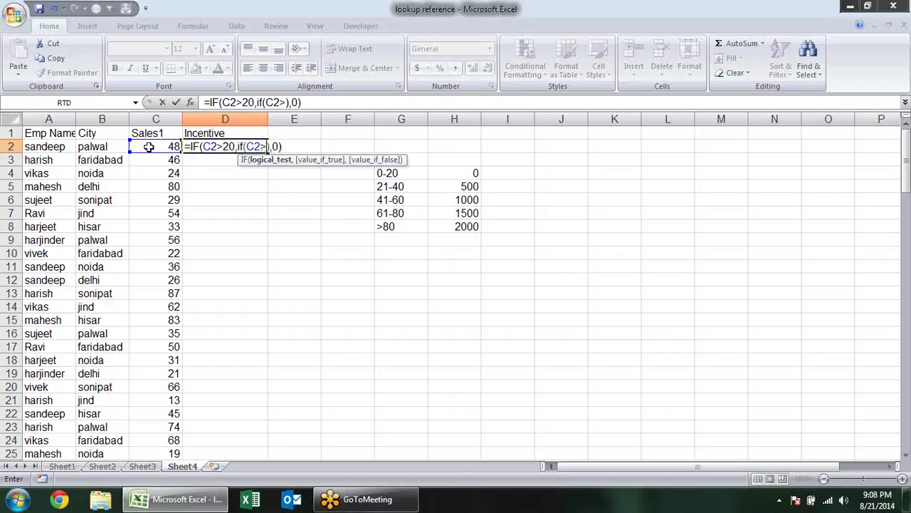
pyautogui.write('40')
pyautogui.write(',')
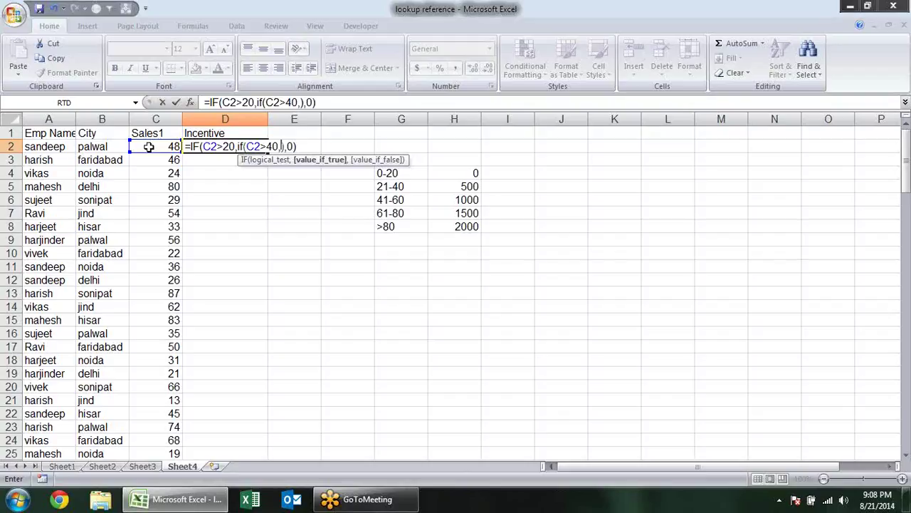
pyautogui.write('if()')
pyautogui.write(',50')
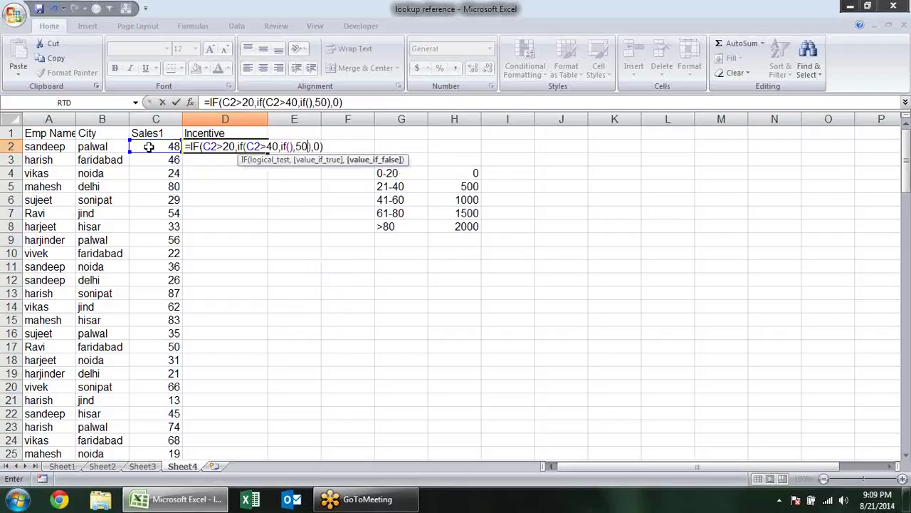
pyautogui.write('0')
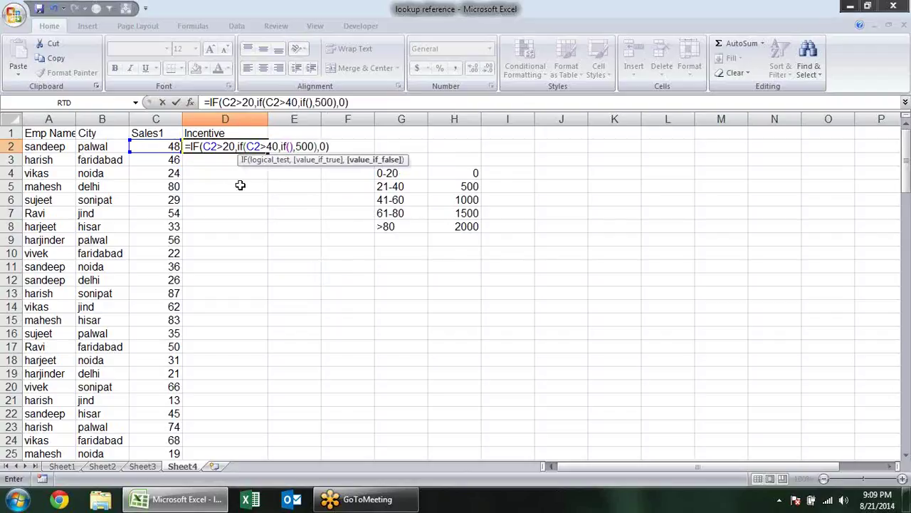
# Give the innermost IF the test C2>60, another empty if(), and result 1000
pyautogui.click(291, 146)
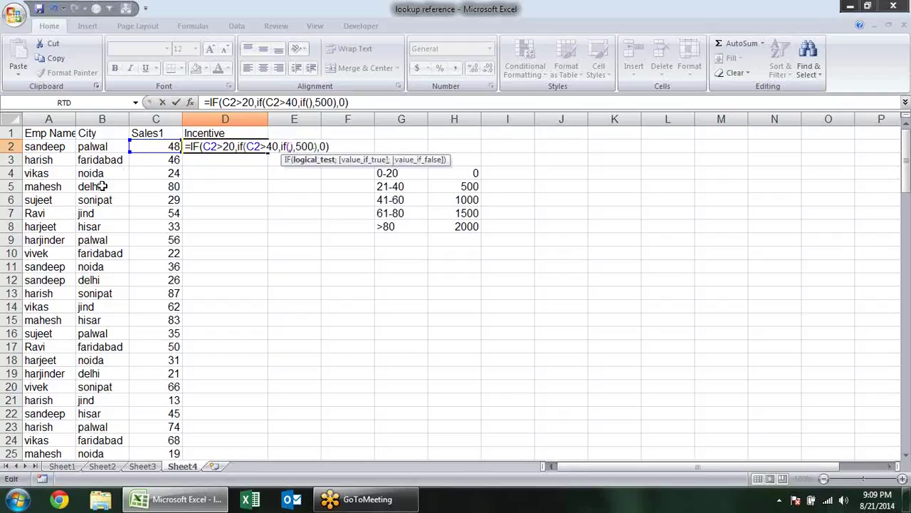
pyautogui.click(164, 146)
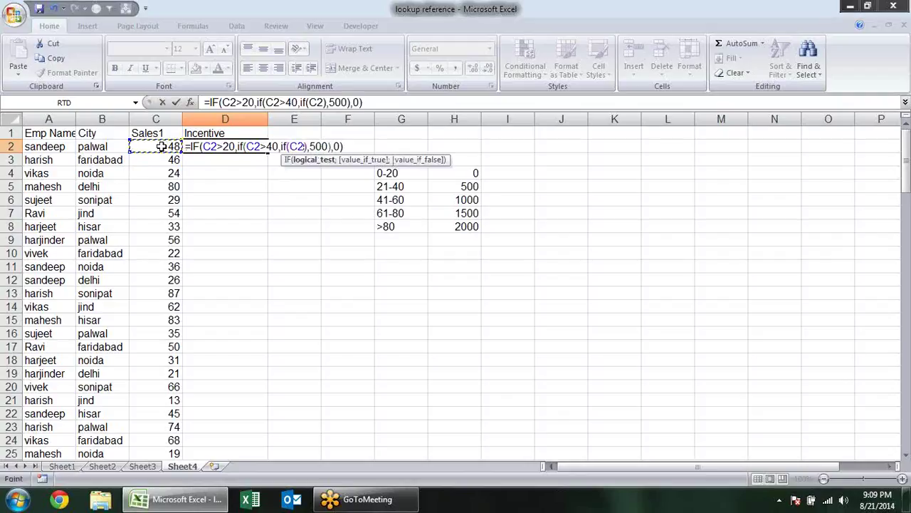
pyautogui.write('>6')
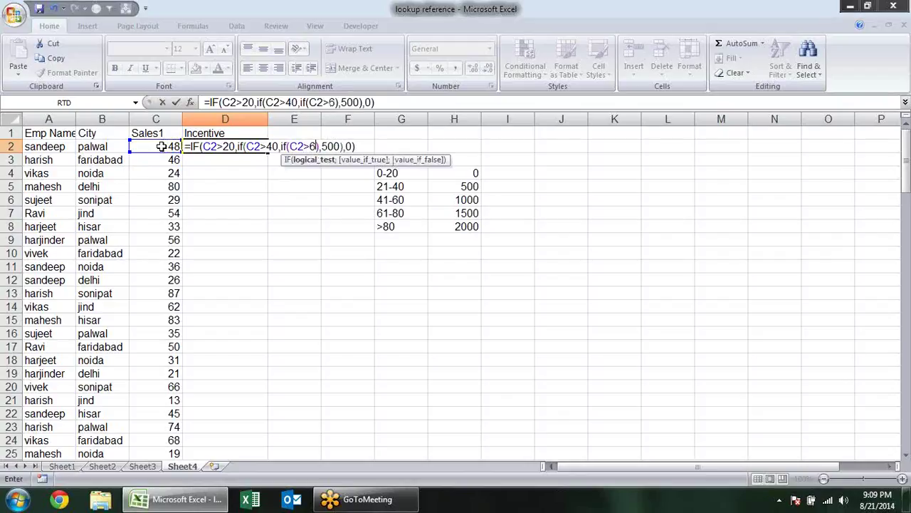
pyautogui.write('0,')
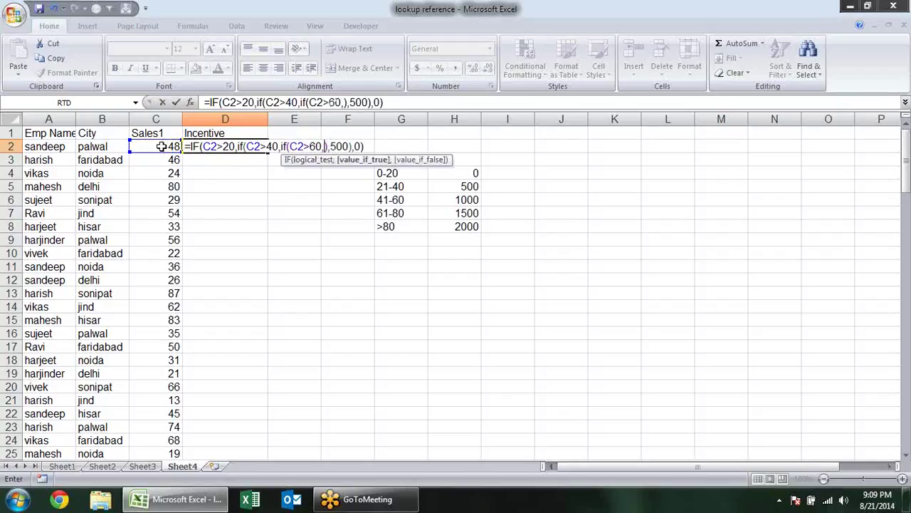
pyautogui.write('if')
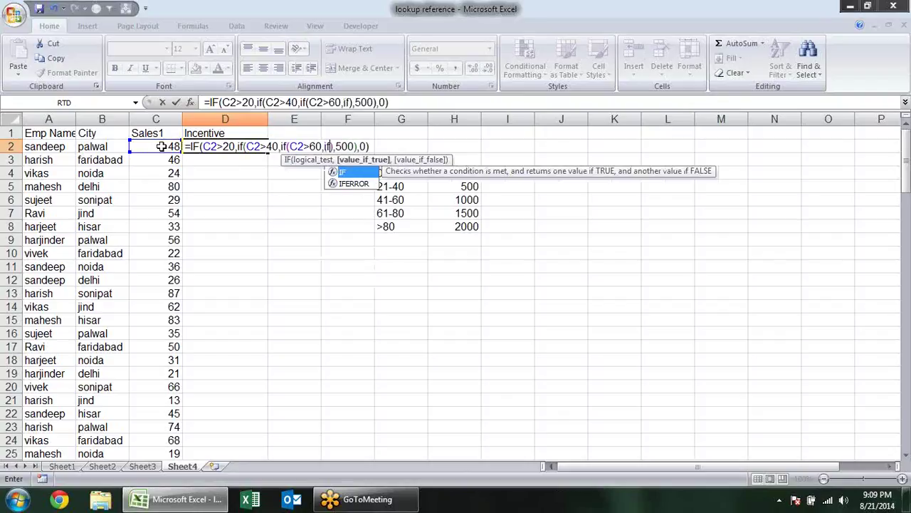
pyautogui.write('()')
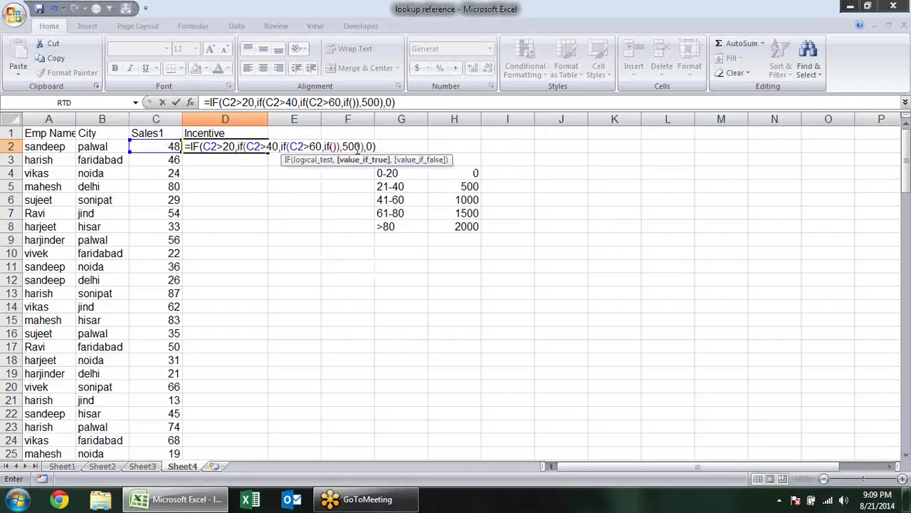
pyautogui.click(337, 146)
pyautogui.write(',')
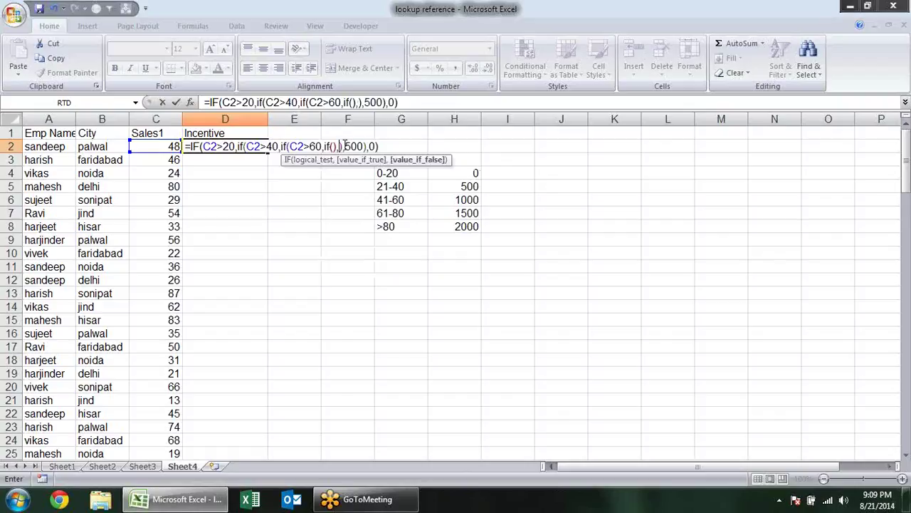
pyautogui.write('1000')
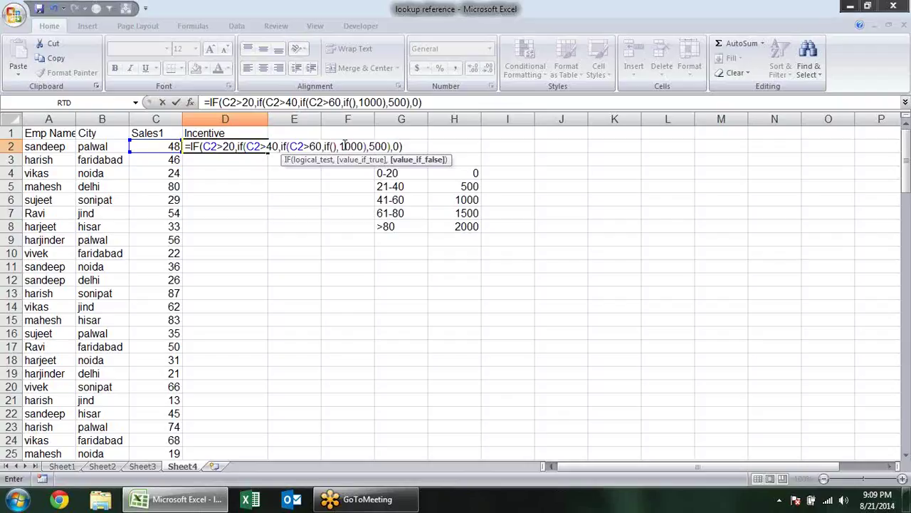
# Complete the innermost IF as C2>80 returning 2000, otherwise 1500
pyautogui.click(332, 146)
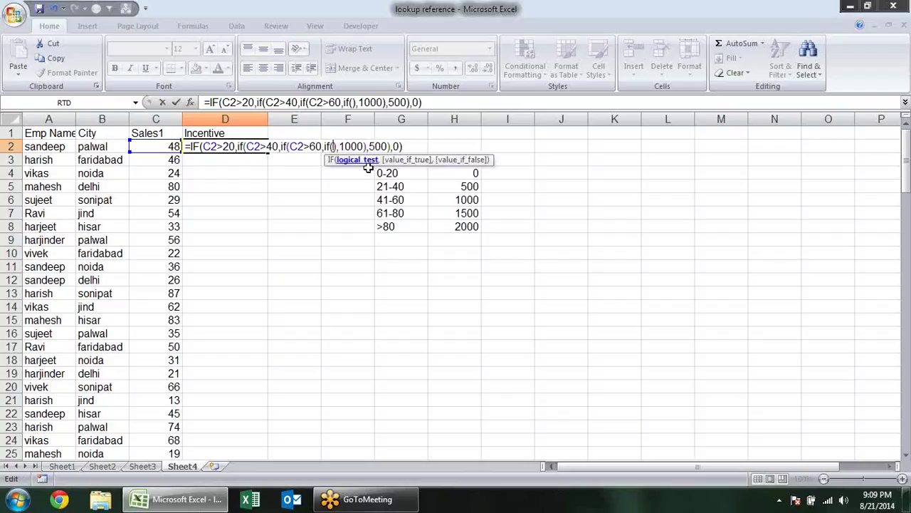
pyautogui.click(154, 147)
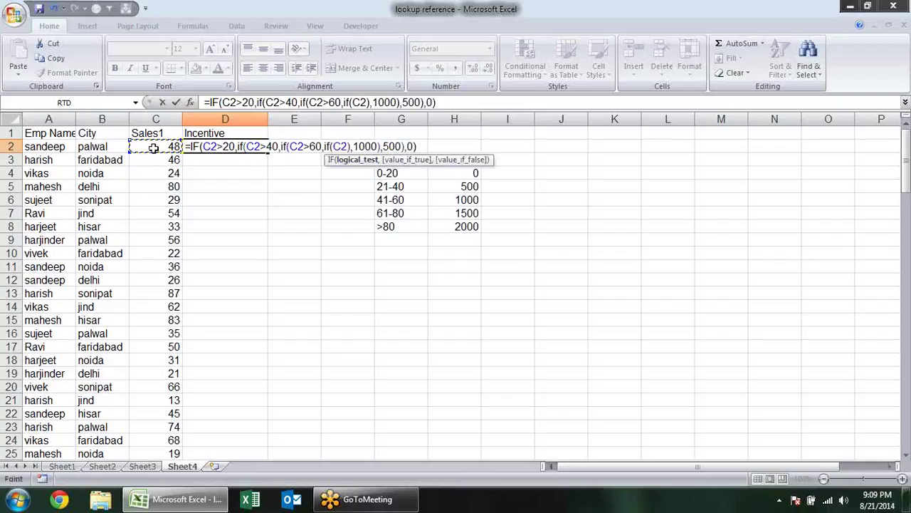
pyautogui.write('>')
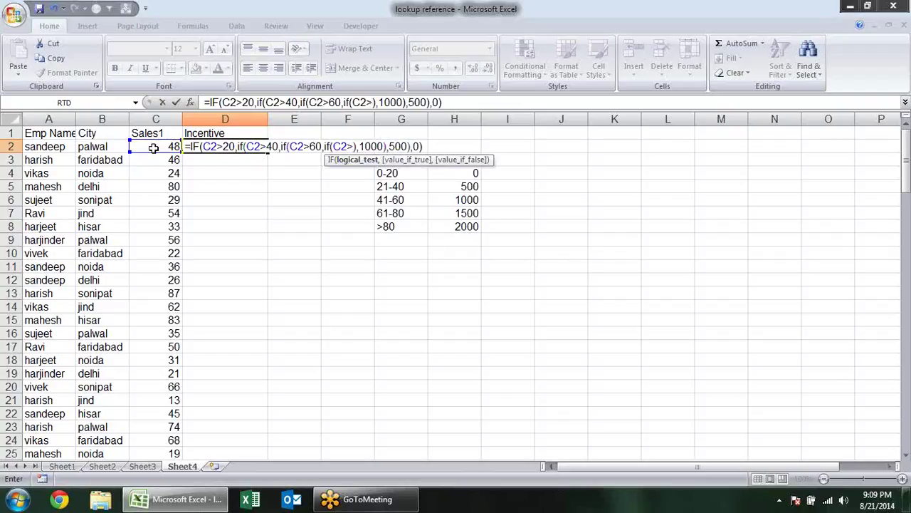
pyautogui.write('80')
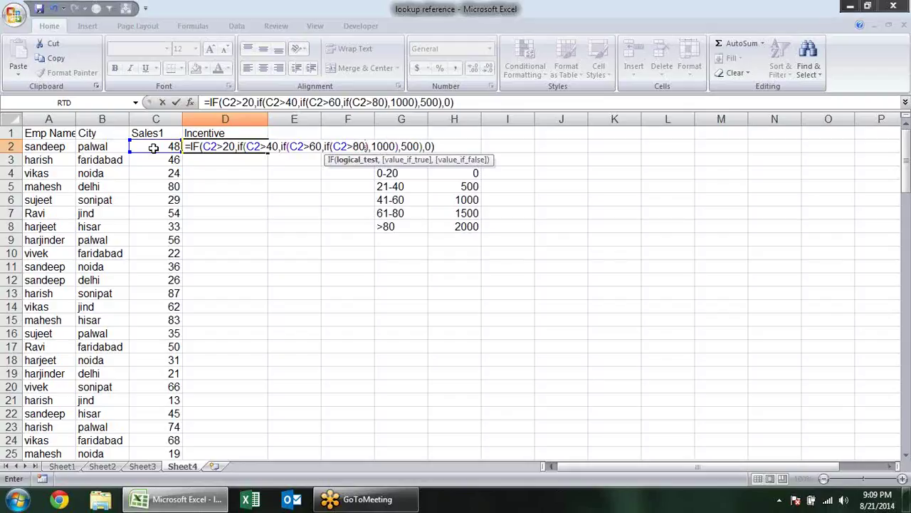
pyautogui.write(',')
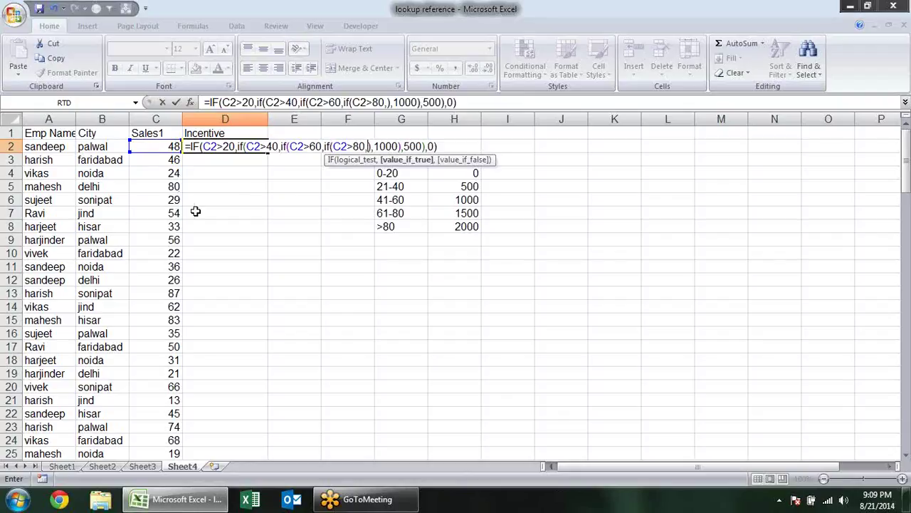
pyautogui.write('2000')
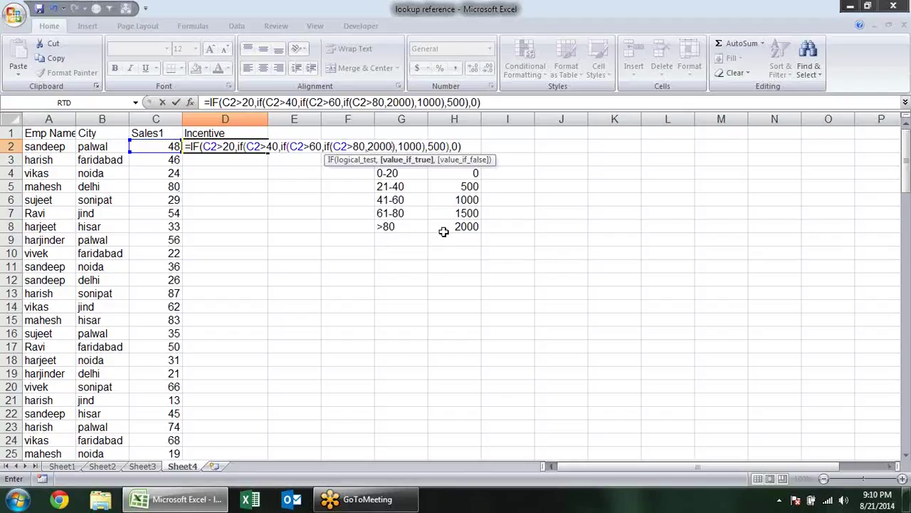
pyautogui.write(',')
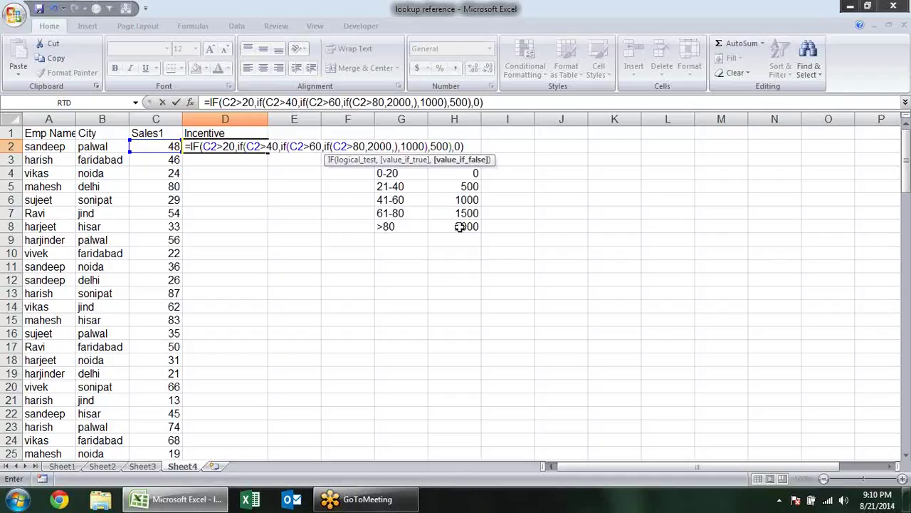
pyautogui.write('1500')
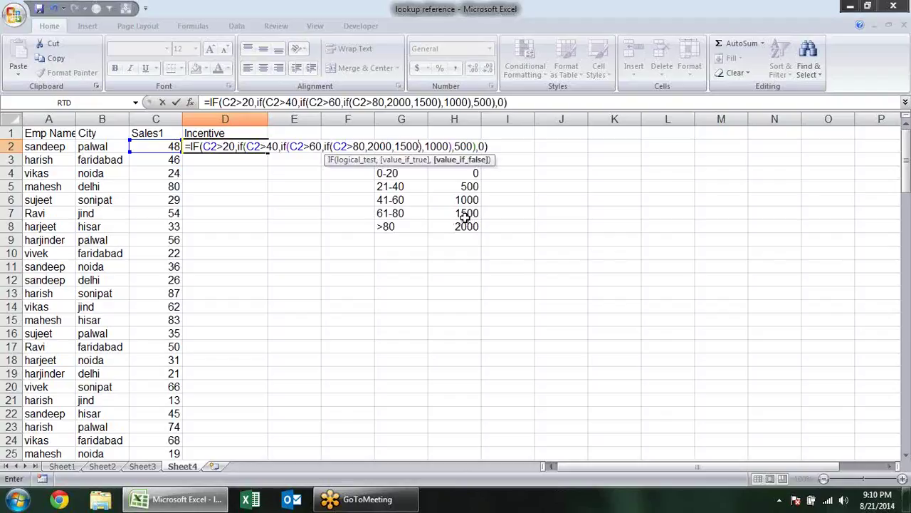
# Commit the nested IF formula in D2 and fill it down the Incentive column
pyautogui.press('Return')
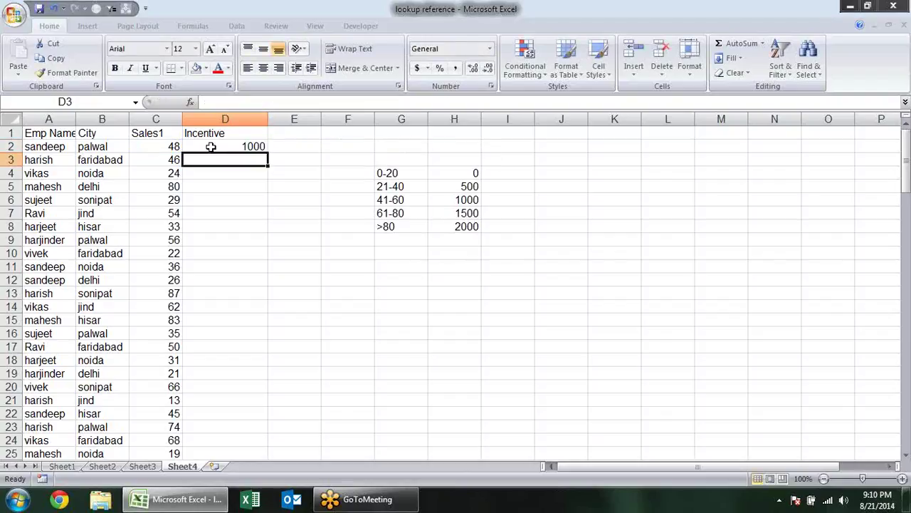
pyautogui.click(226, 146)
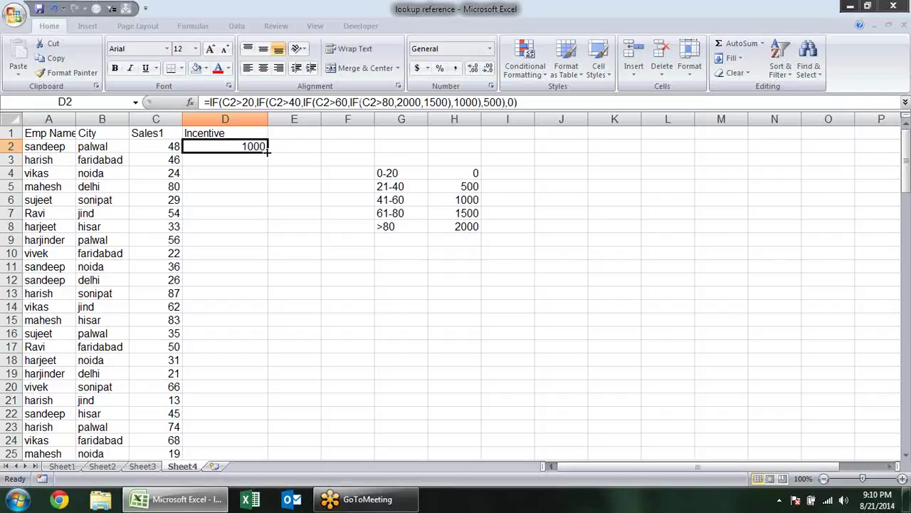
pyautogui.doubleClick(269, 153)
pyautogui.click(308, 157)
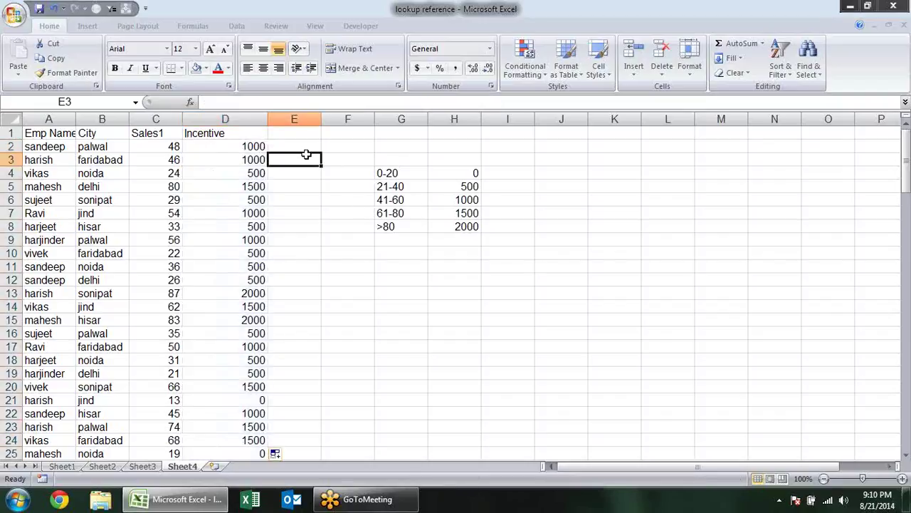
pyautogui.click(257, 146)
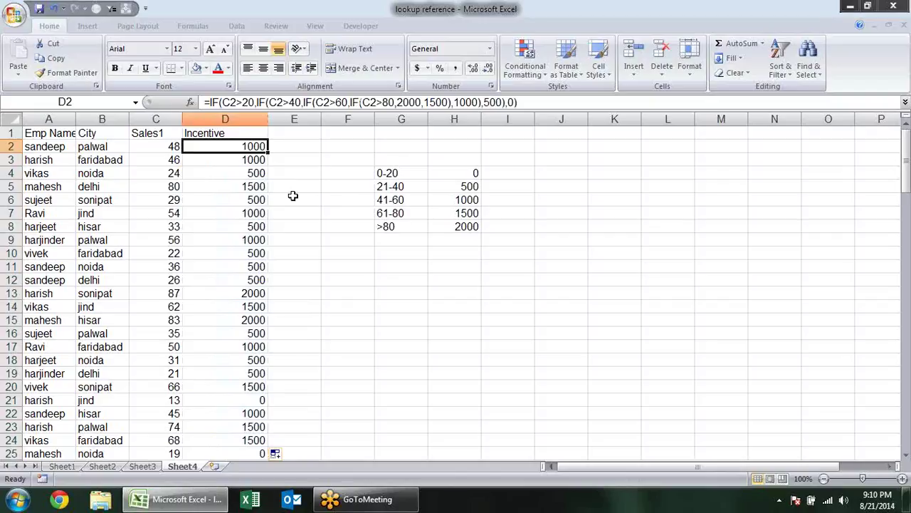
# Spot-check the sales value and incentive formula in row 58, then return to the top
pyautogui.scroll(-2, 340, 238)
pyautogui.scroll(-9, 340, 238)
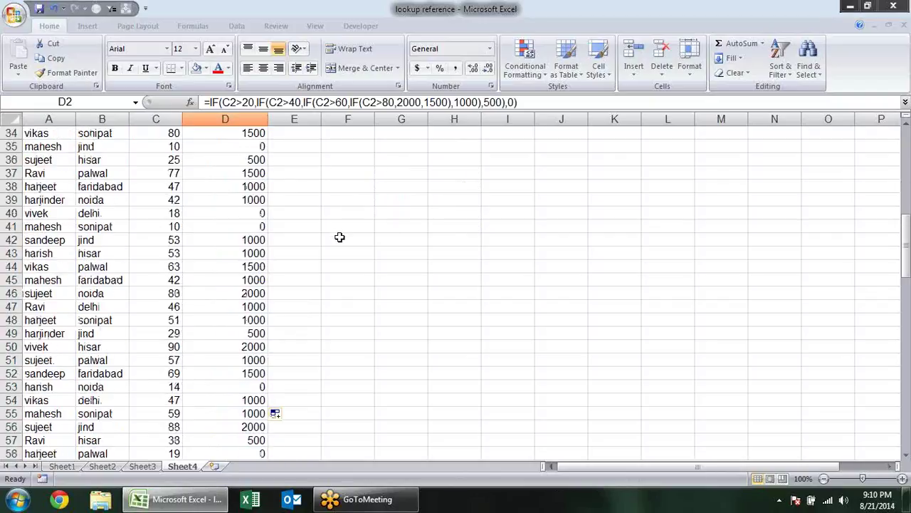
pyautogui.scroll(-4, 340, 238)
pyautogui.click(237, 292)
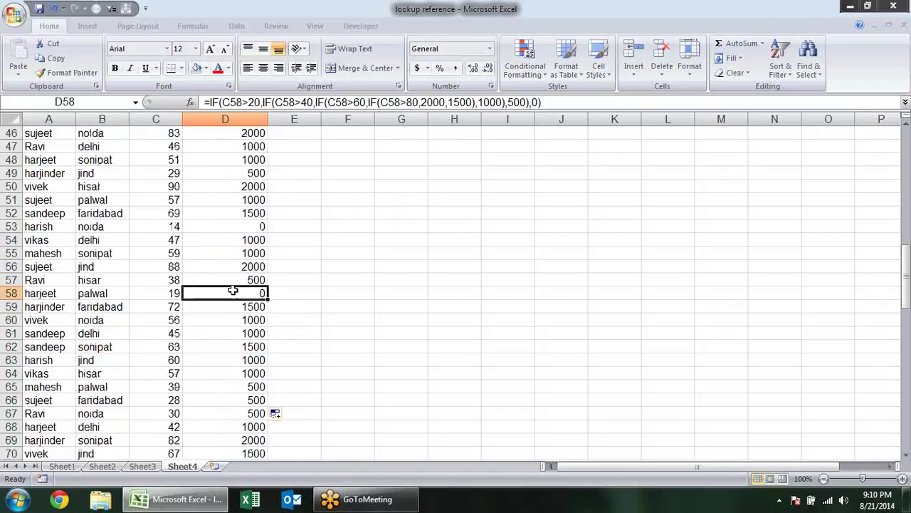
pyautogui.click(183, 292)
pyautogui.click(255, 292)
pyautogui.scroll(1, 619, 290)
pyautogui.scroll(11, 619, 291)
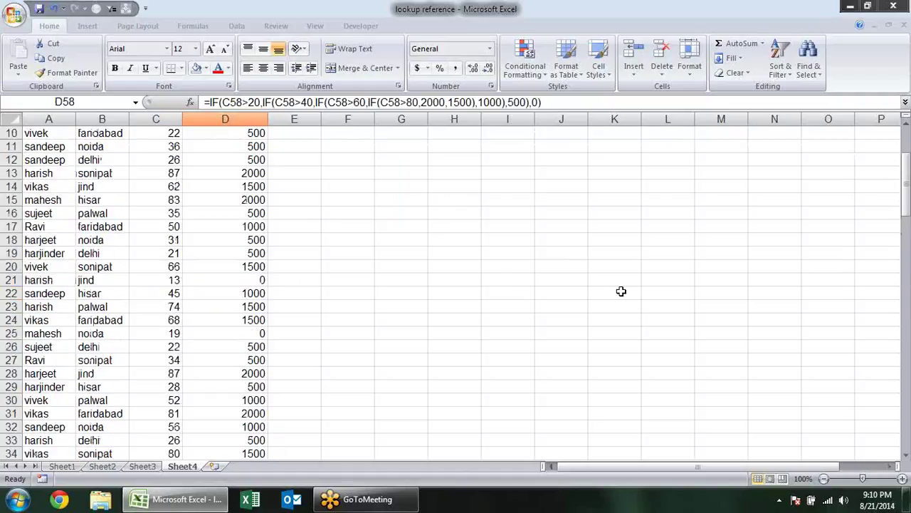
pyautogui.scroll(3, 620, 290)
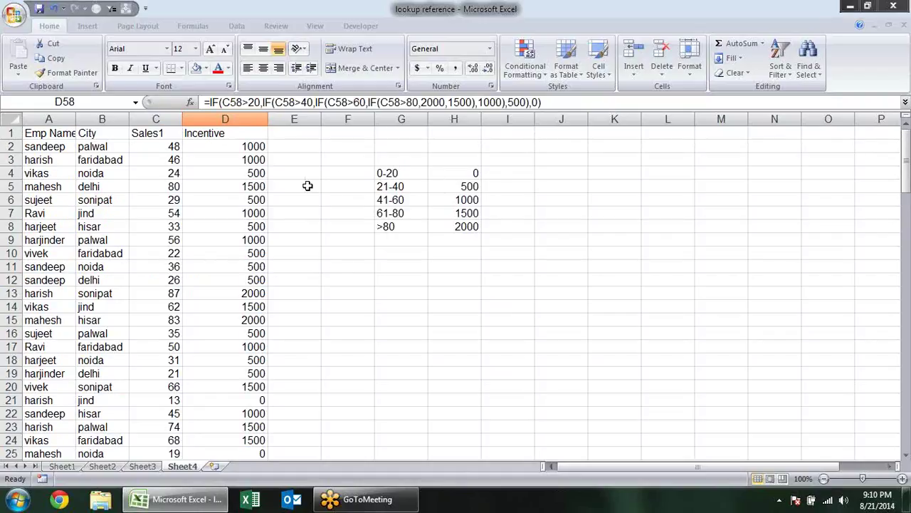
# Replace the G4:G7 band labels with lower bounds 0, 21, 61 and 81
pyautogui.click(416, 175)
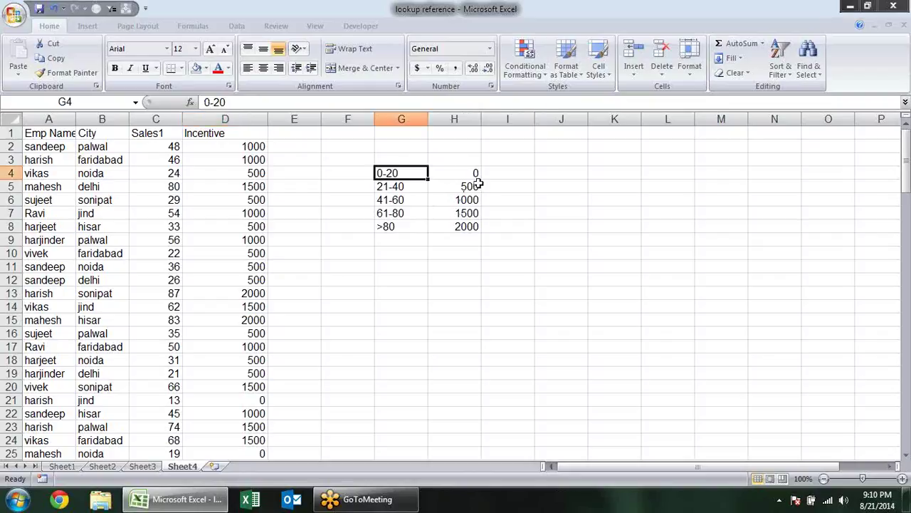
pyautogui.write('0')
pyautogui.press('Return')
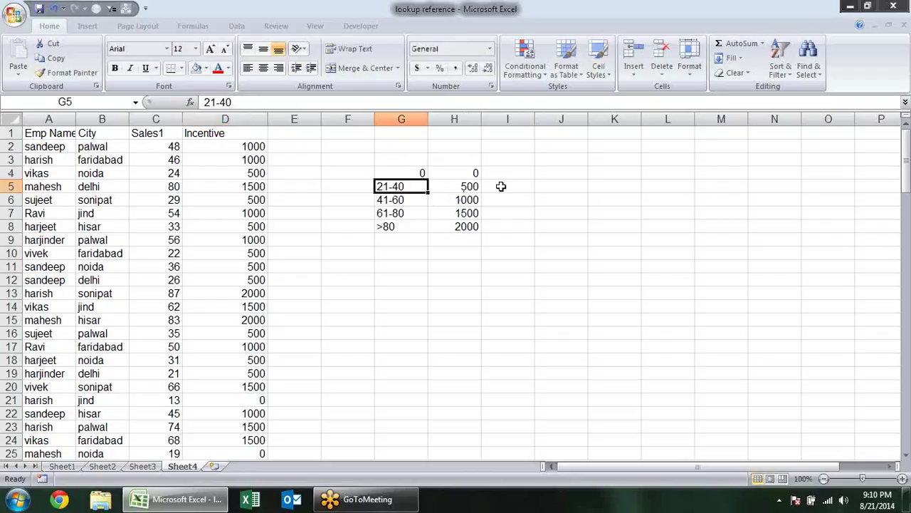
pyautogui.write('21')
pyautogui.press('Return')
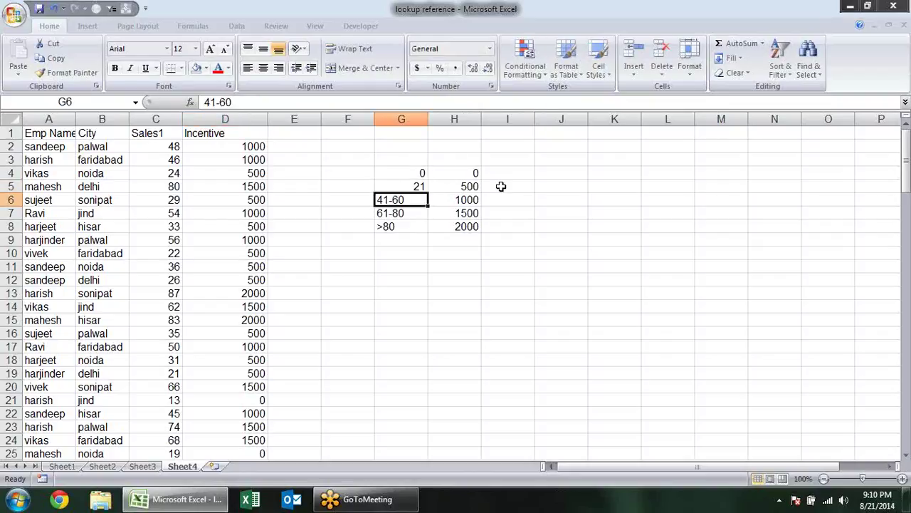
pyautogui.write('61')
pyautogui.press('Return')
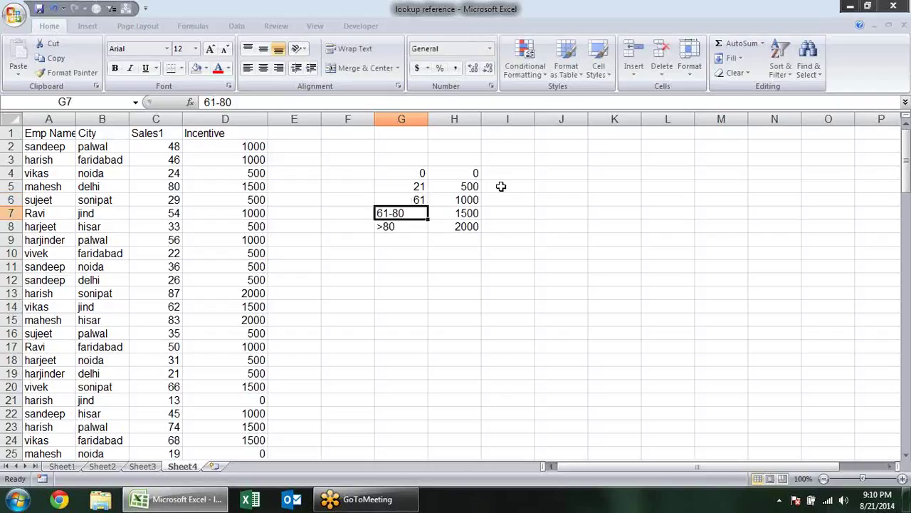
pyautogui.write('81')
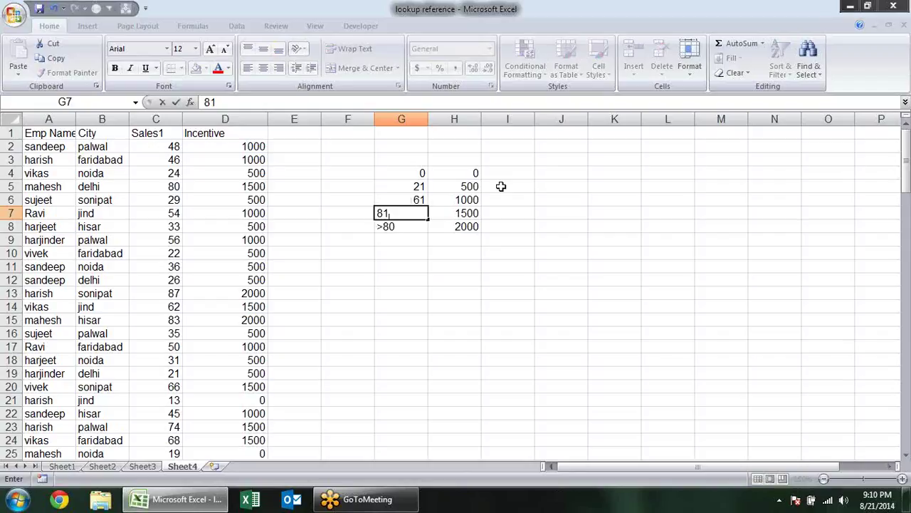
pyautogui.press('Return')
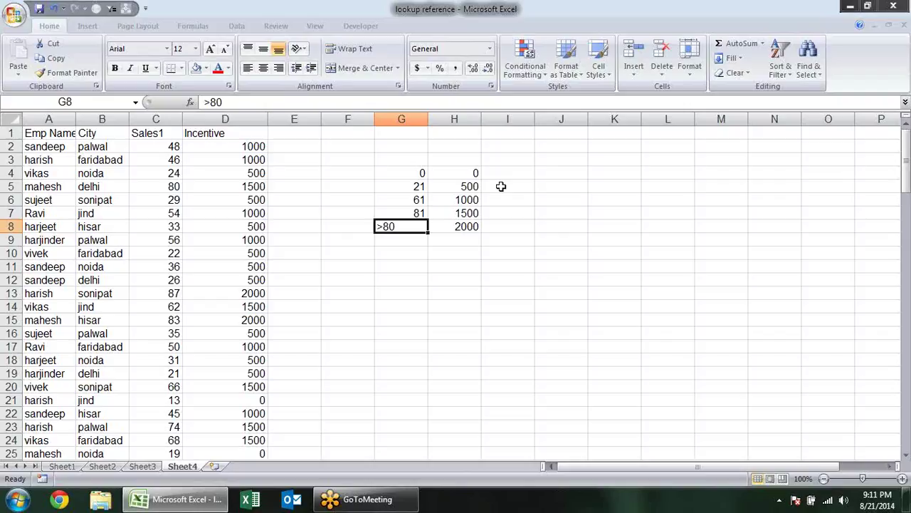
# Retype G4:G6 as 21, 61 and 81, correcting a mistyped 60
pyautogui.press('Up')
pyautogui.press('Up')
pyautogui.press('Up')
pyautogui.press('Up')
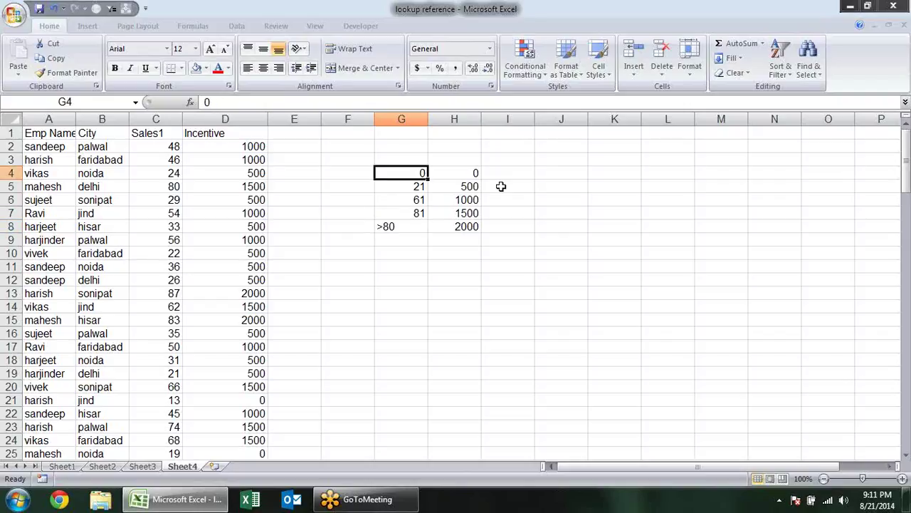
pyautogui.write('21')
pyautogui.press('Return')
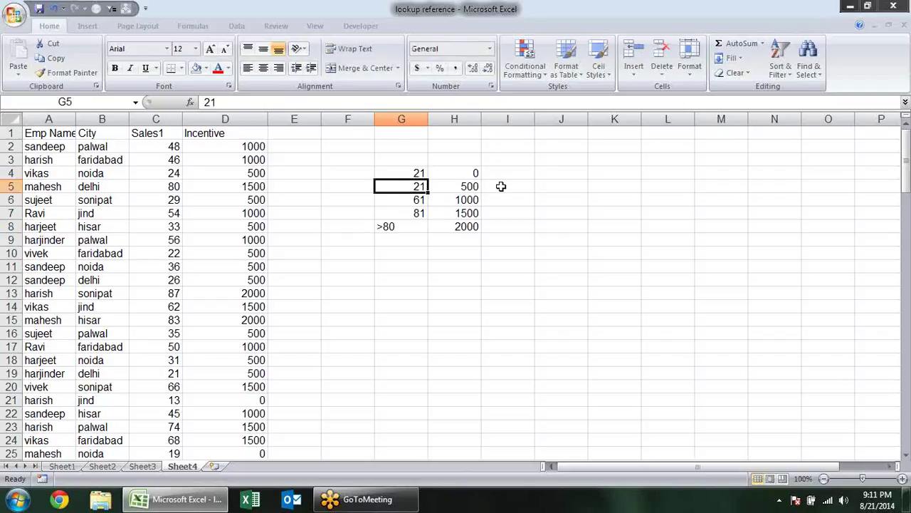
pyautogui.write('61')
pyautogui.press('Return')
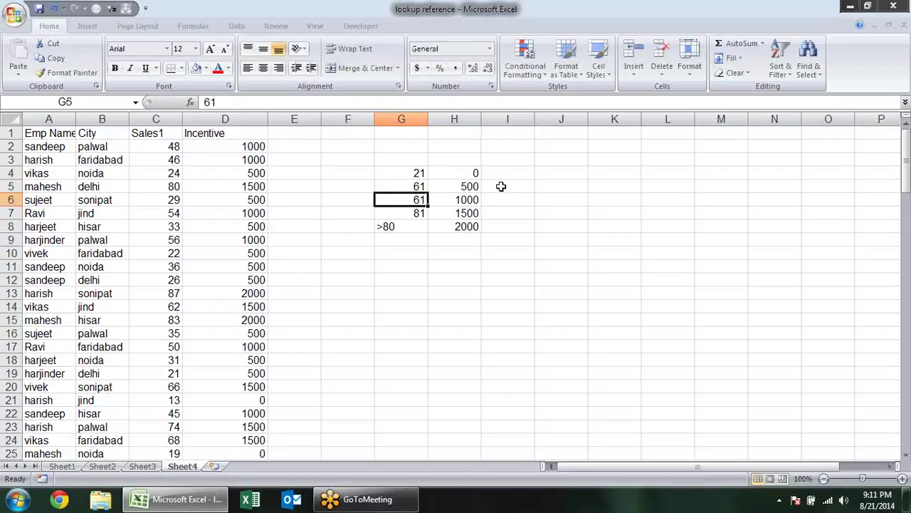
pyautogui.write('60')
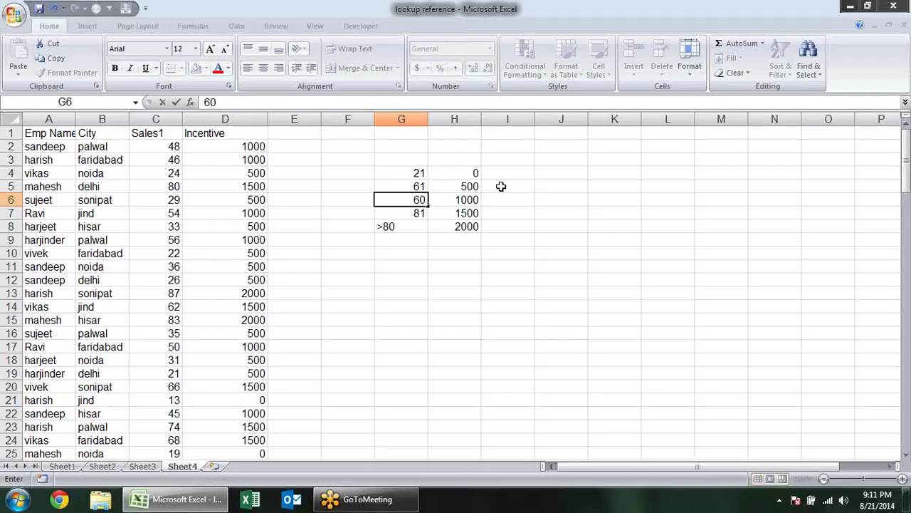
pyautogui.press('BackSpace')
pyautogui.press('BackSpace')
pyautogui.write('8')
pyautogui.write('1')
pyautogui.press('Return')
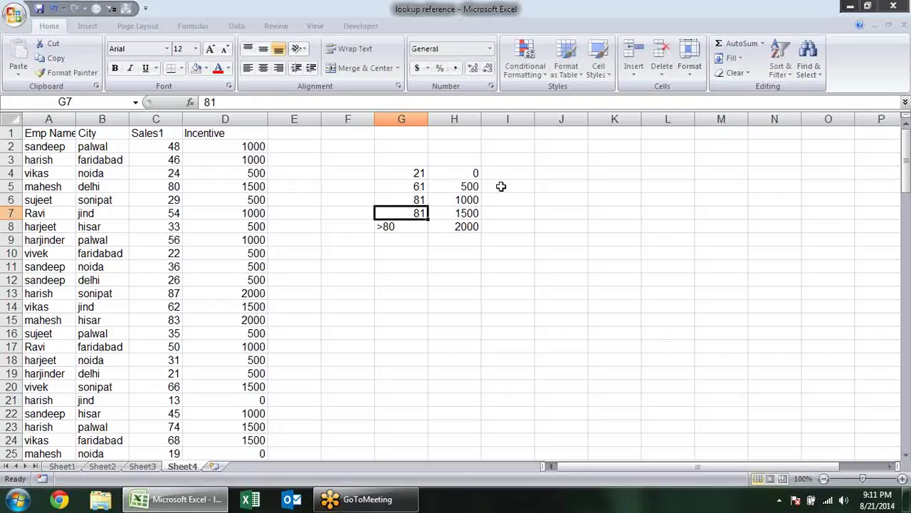
# Correct G5 and G6 to 41 and 61
pyautogui.press('Up')
pyautogui.press('Up')
pyautogui.write('41')
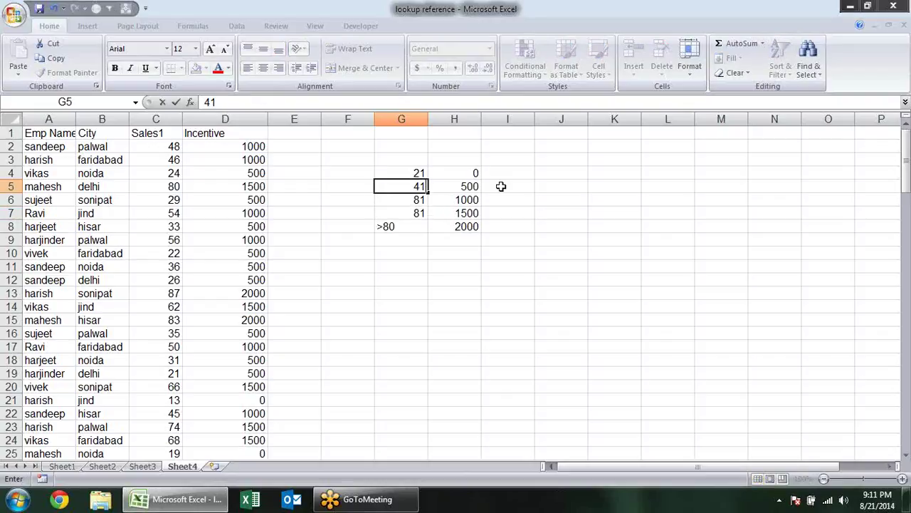
pyautogui.press('Return')
pyautogui.write('61')
pyautogui.press('Return')
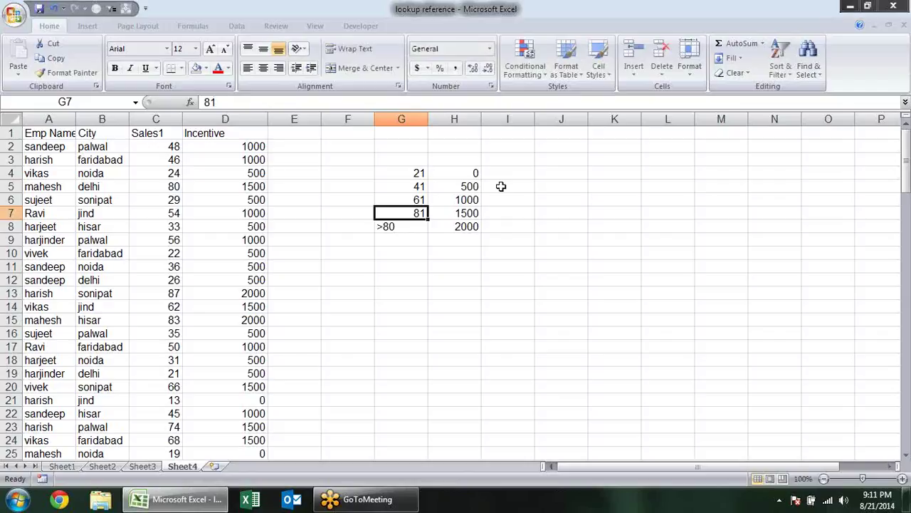
# Undo the bound edits to restore the text bands, then select the 0-20 row G4:H4
pyautogui.hotkey('ctrl', 'z')
pyautogui.hotkey('ctrl', 'z')
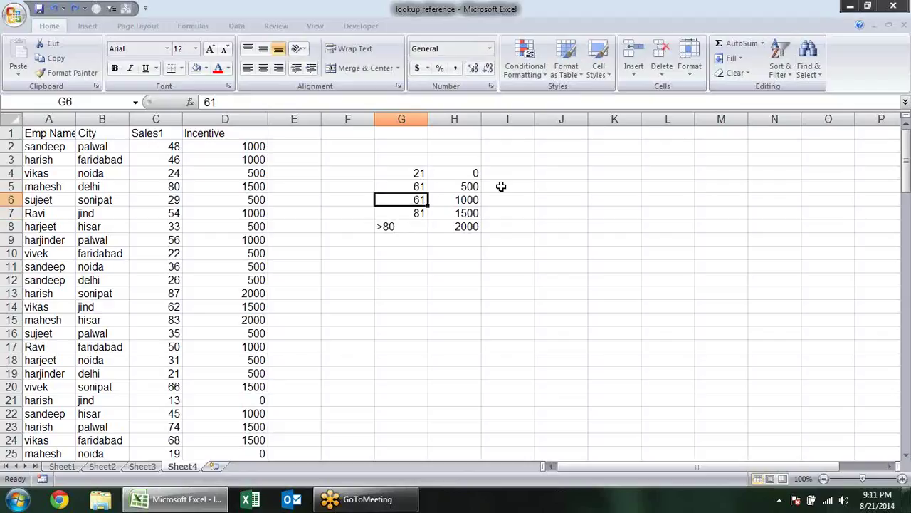
pyautogui.hotkey('ctrl', 'z')
pyautogui.hotkey('ctrl', 'z')
pyautogui.hotkey('ctrl', 'z')
pyautogui.hotkey('ctrl', 'z')
pyautogui.hotkey('ctrl', 'z')
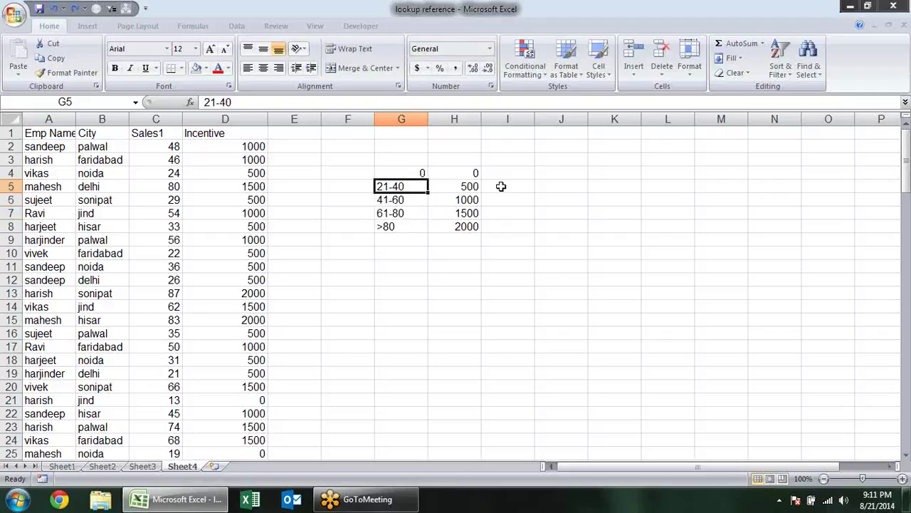
pyautogui.hotkey('ctrl', 'z')
pyautogui.click(507, 176)
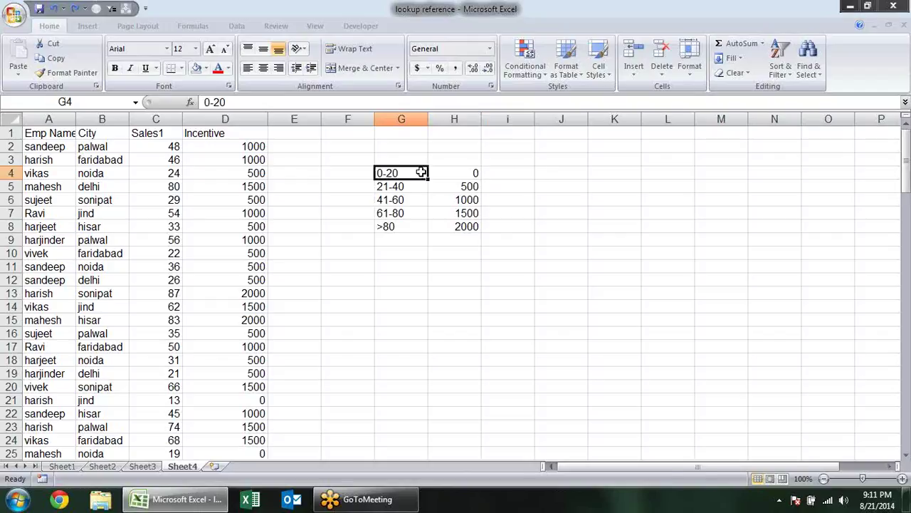
pyautogui.moveTo(417, 173); pyautogui.dragTo(463, 171)
# Clear the 0-20 row and enter lower bounds 0, 21, 41 and 61 in F5:F8
pyautogui.press('Delete')
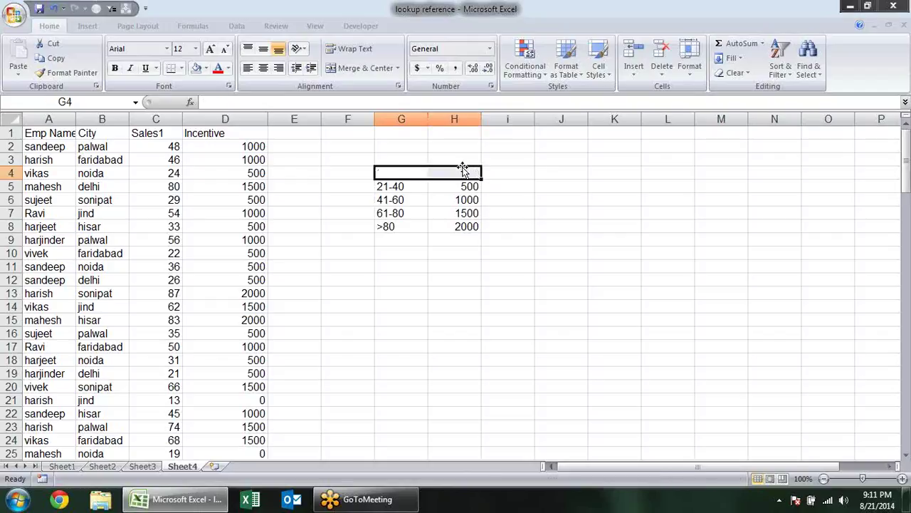
pyautogui.click(488, 238)
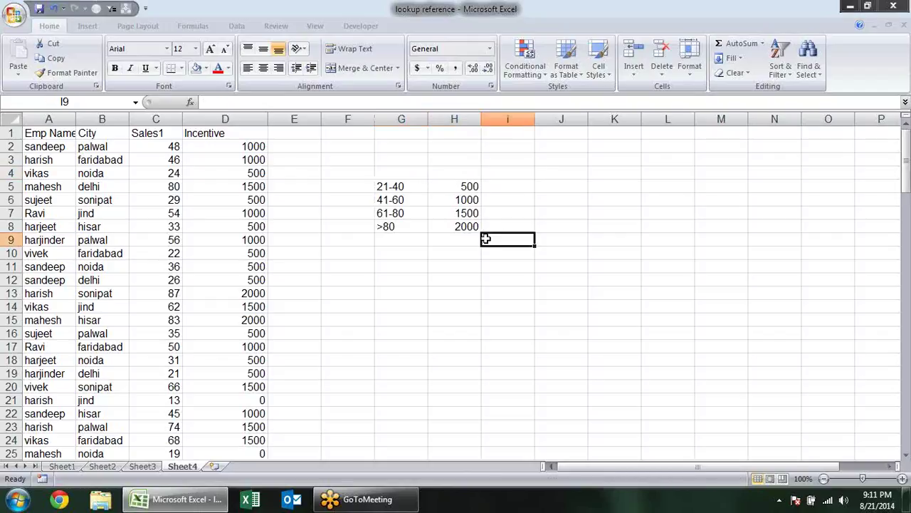
pyautogui.click(363, 187)
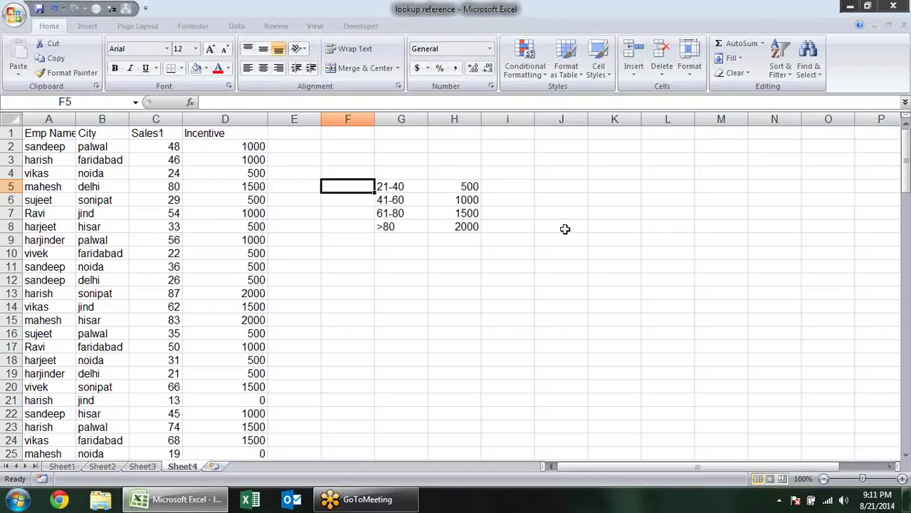
pyautogui.write('0')
pyautogui.press('Return')
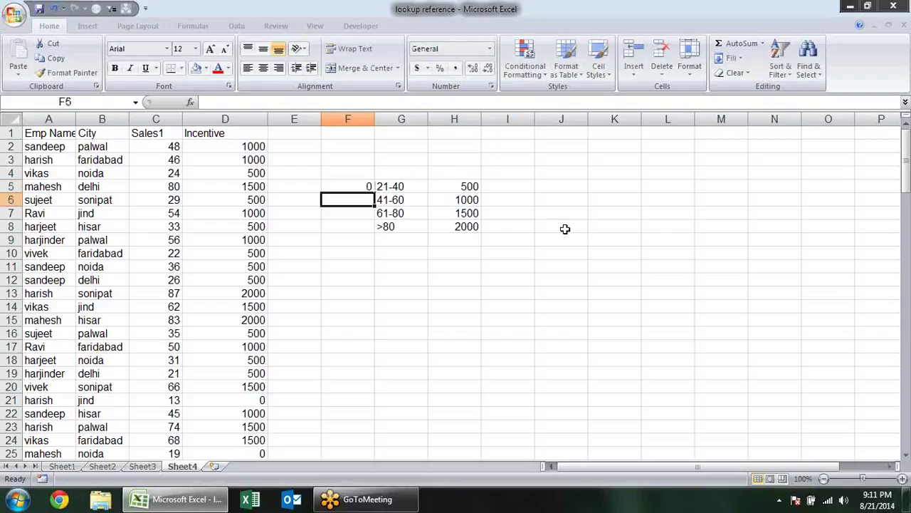
pyautogui.write('21')
pyautogui.press('Return')
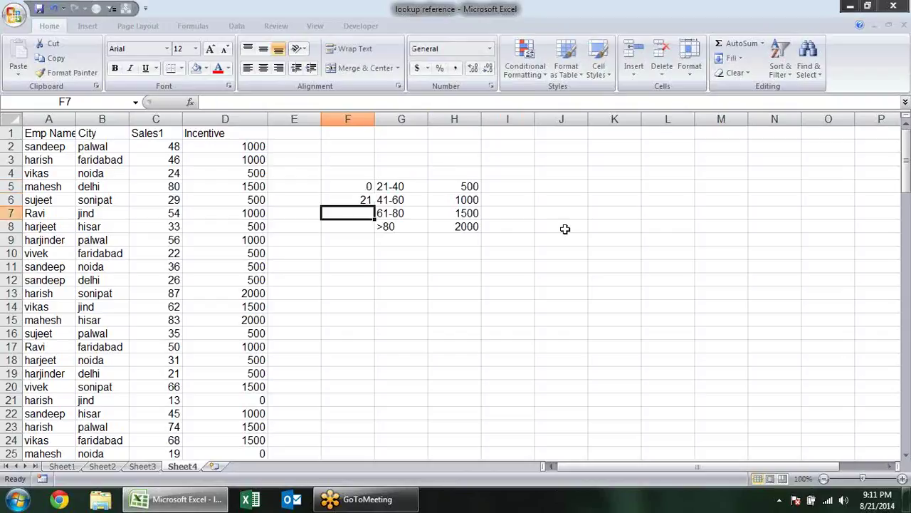
pyautogui.write('41')
pyautogui.press('Return')
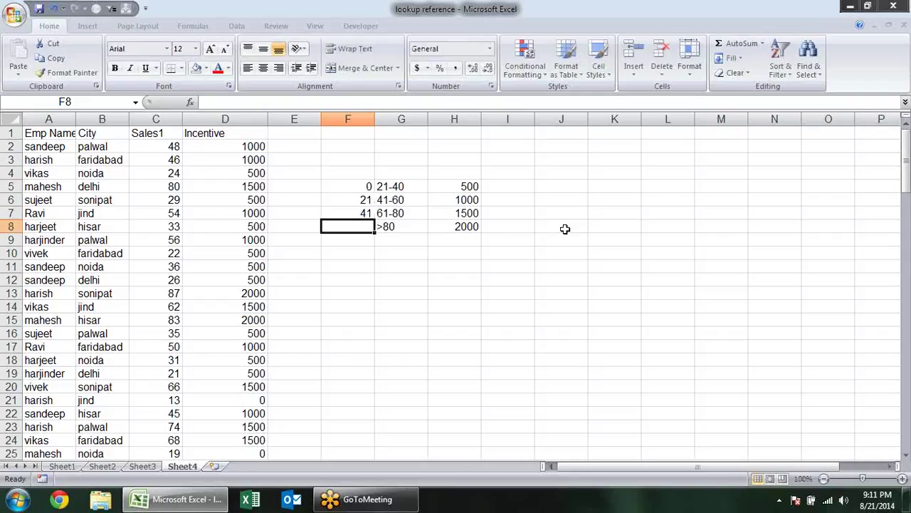
pyautogui.write('61')
pyautogui.press('Return')
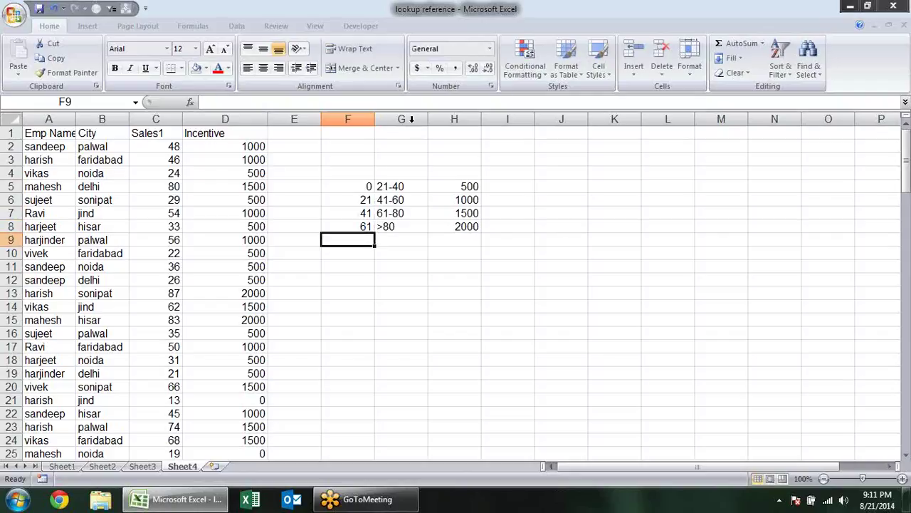
# Enter =VLOOKUP(C2,$F$5:$H$8,3,1) in E2 with an absolute table range
pyautogui.click(294, 144)
pyautogui.write('=')
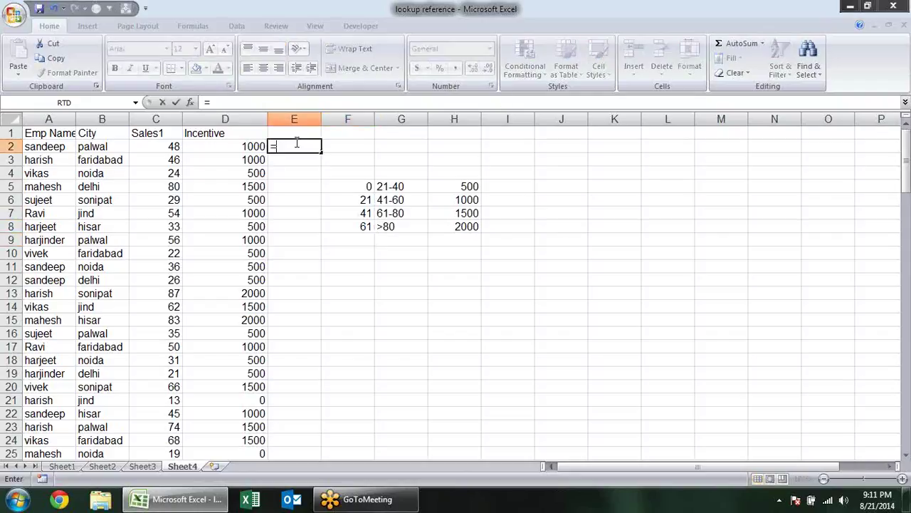
pyautogui.write('vl')
pyautogui.press('Tab')
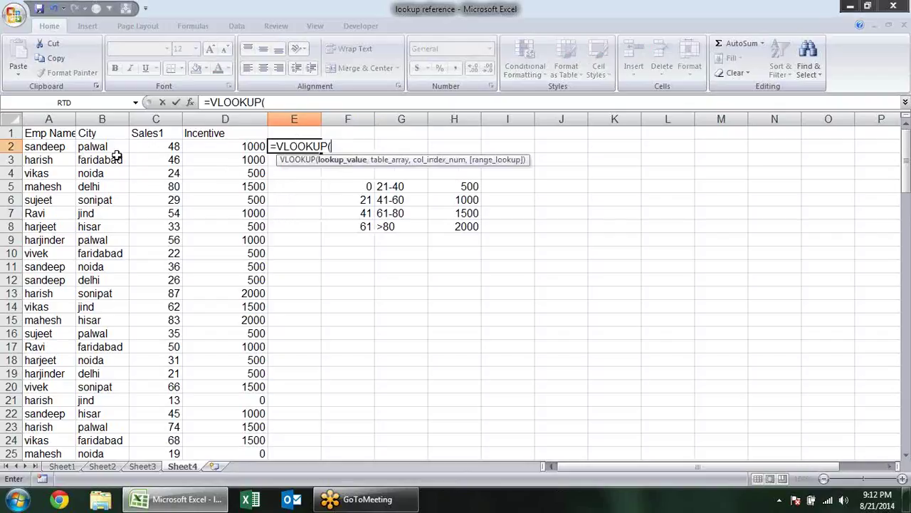
pyautogui.click(170, 145)
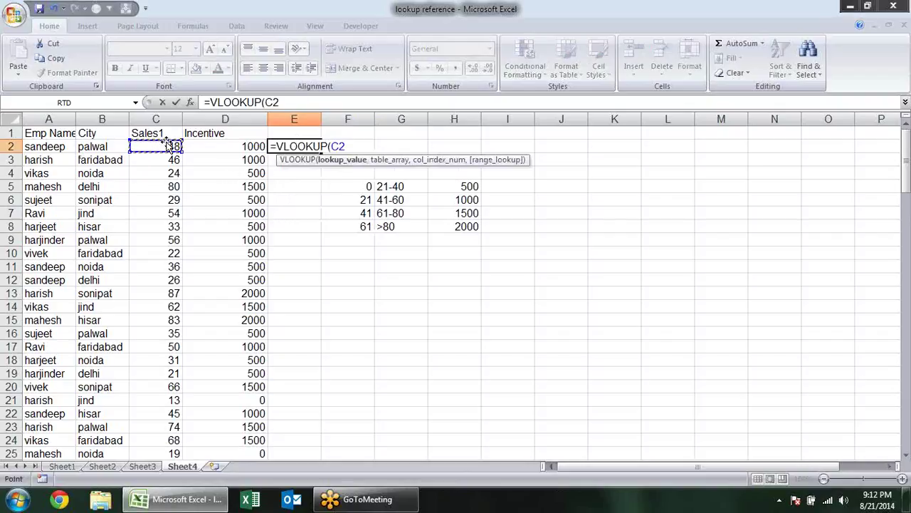
pyautogui.write(',')
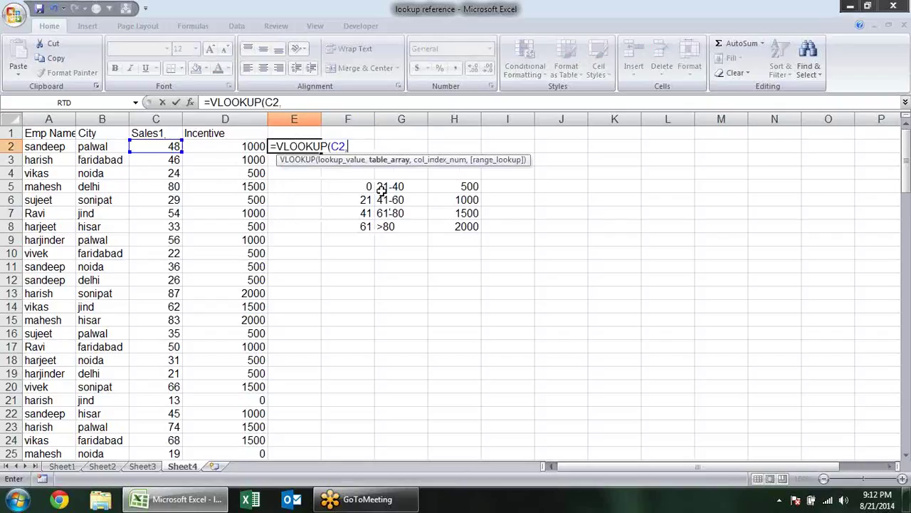
pyautogui.moveTo(365, 187); pyautogui.dragTo(473, 227)
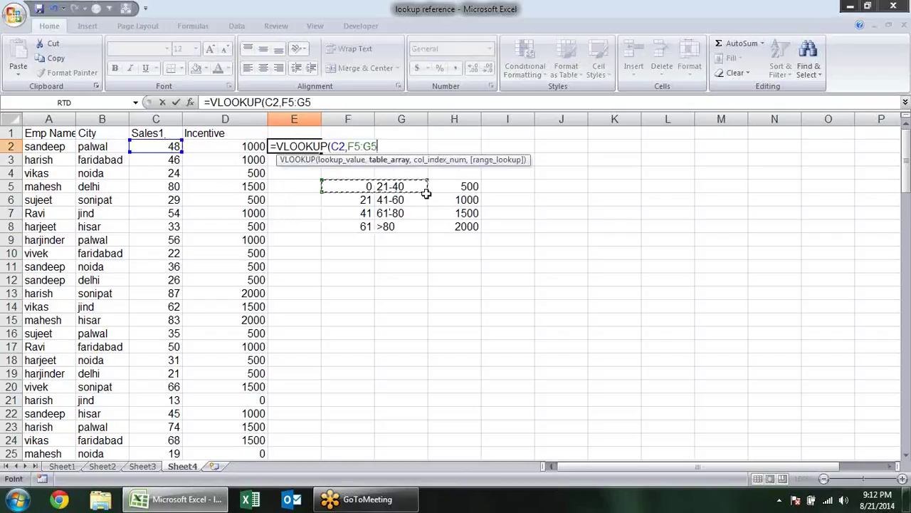
pyautogui.click(472, 227)
pyautogui.moveTo(472, 226); pyautogui.dragTo(368, 187)
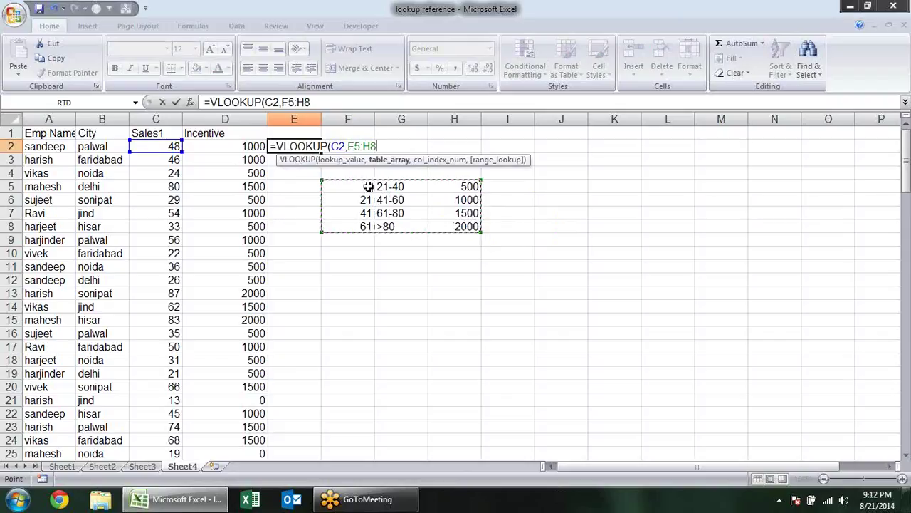
pyautogui.press('F4')
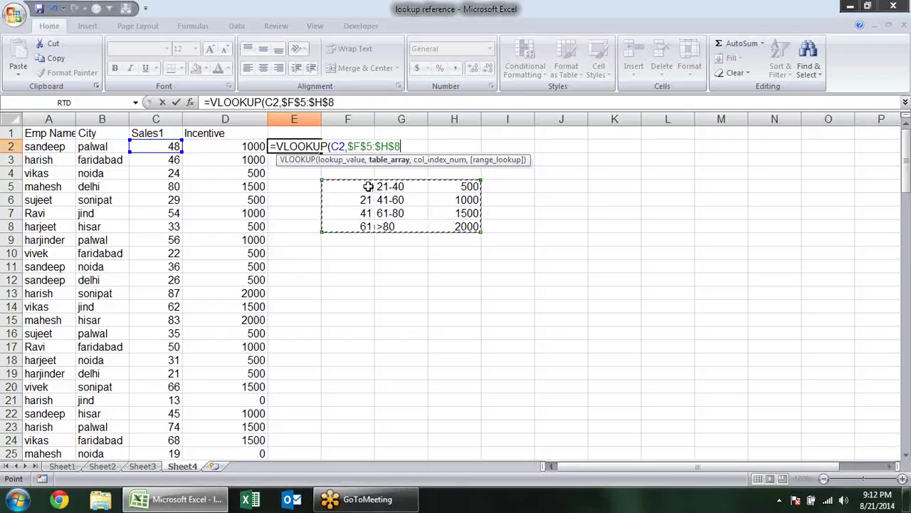
pyautogui.write(',')
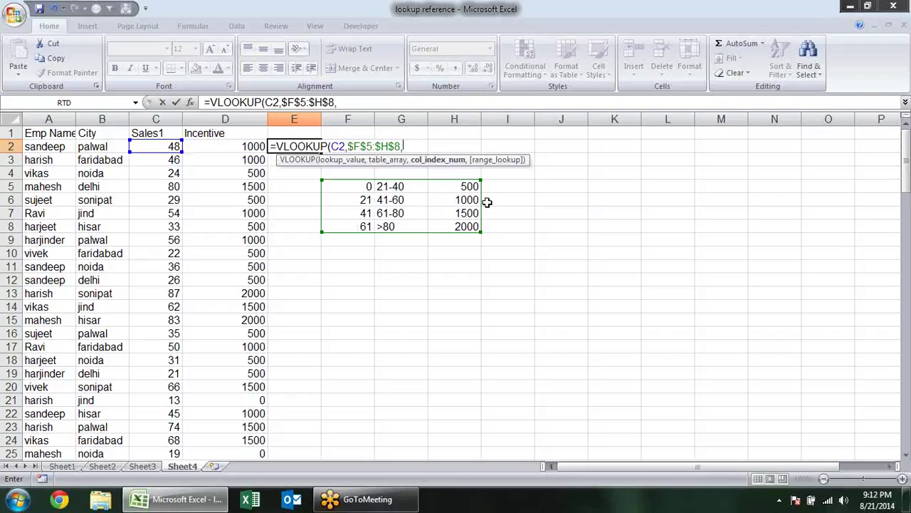
pyautogui.moveTo(467, 226); pyautogui.dragTo(466, 253)
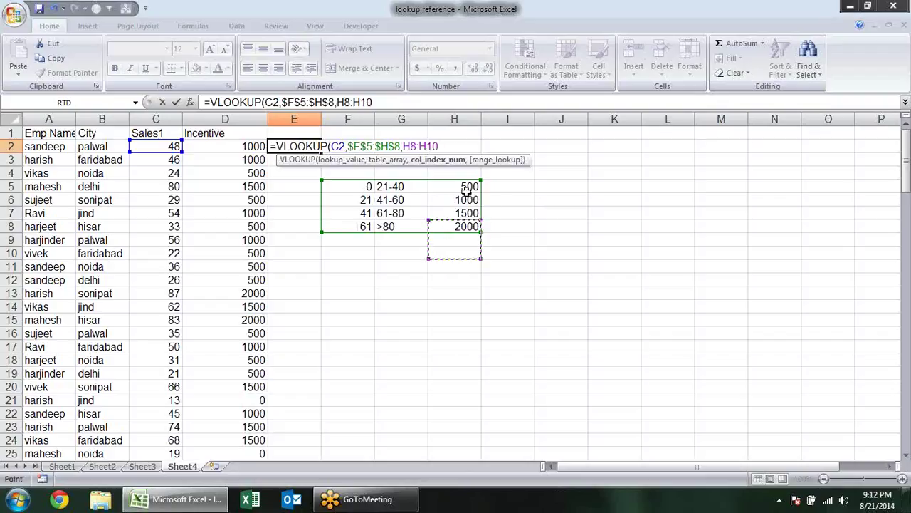
pyautogui.press('BackSpace')
pyautogui.press('BackSpace')
pyautogui.press('BackSpace')
pyautogui.press('BackSpace')
pyautogui.press('BackSpace')
pyautogui.press('BackSpace')
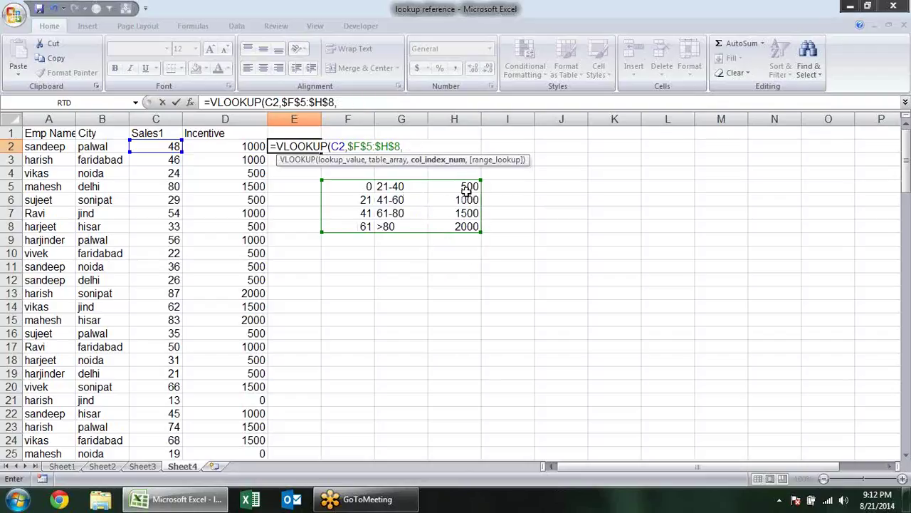
pyautogui.write('3,1')
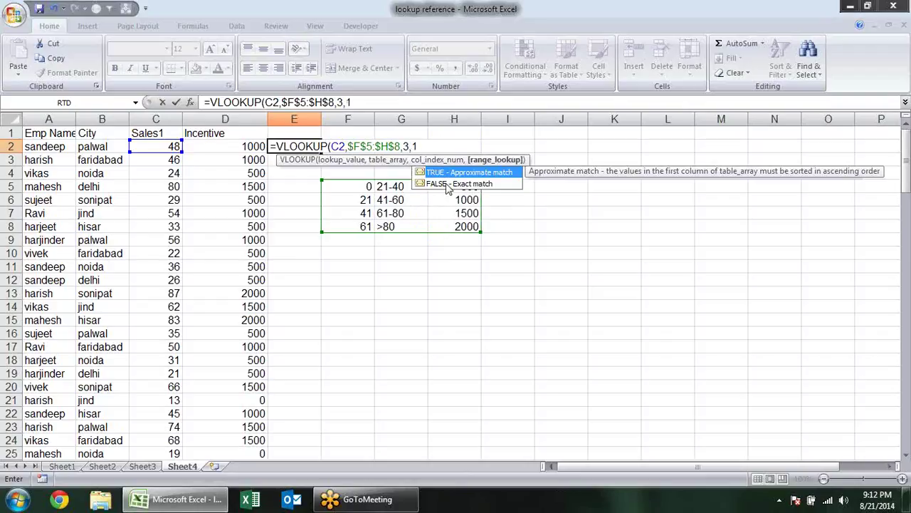
pyautogui.write(')')
pyautogui.press('Return')
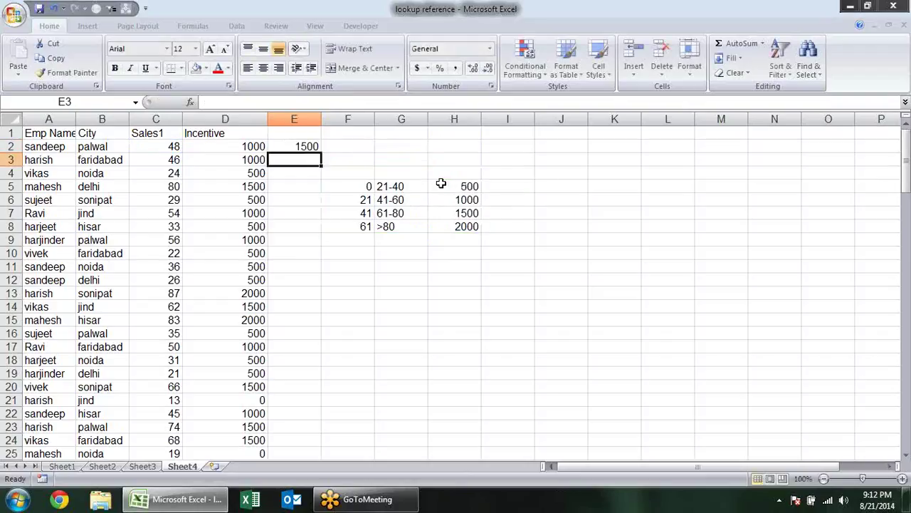
# Shift the F-column bounds up one row and set F8 to 81, giving 21, 41, 61, 81
pyautogui.click(369, 188)
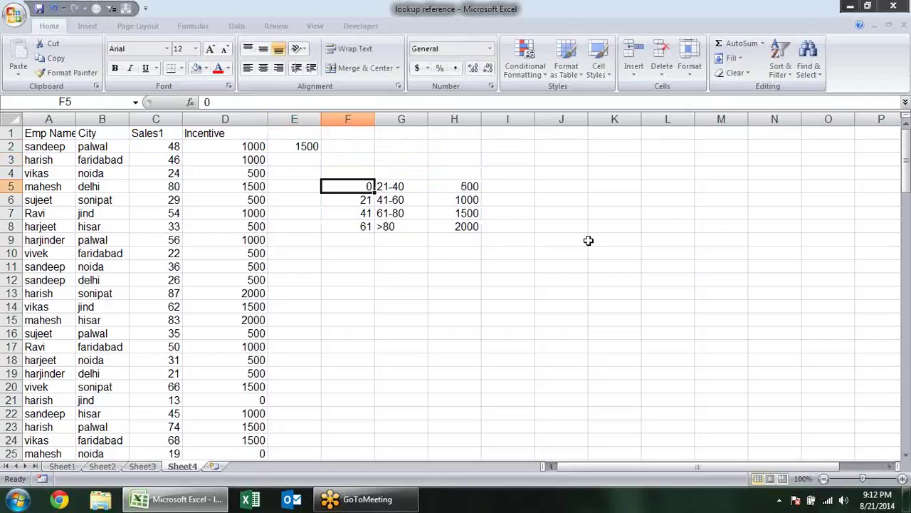
pyautogui.moveTo(363, 200); pyautogui.dragTo(375, 228)
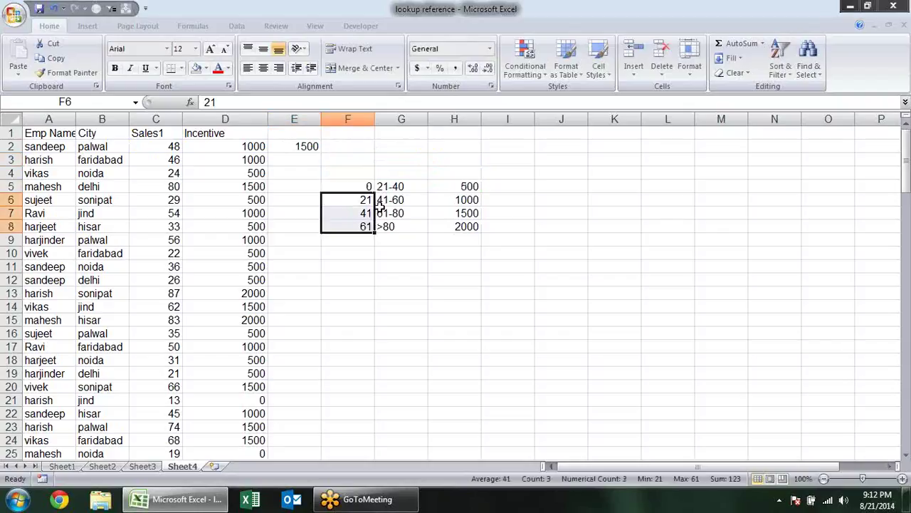
pyautogui.hotkey('ctrl', 'c')
pyautogui.click(364, 186)
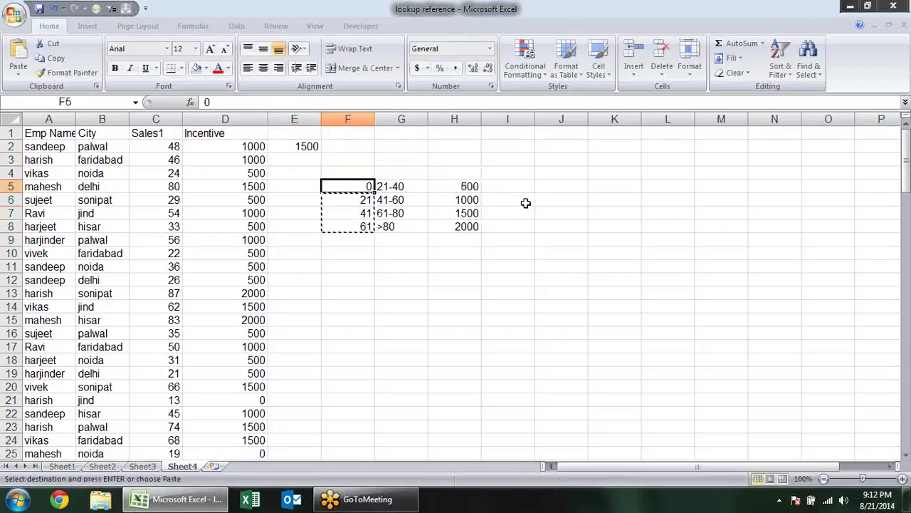
pyautogui.press('Return')
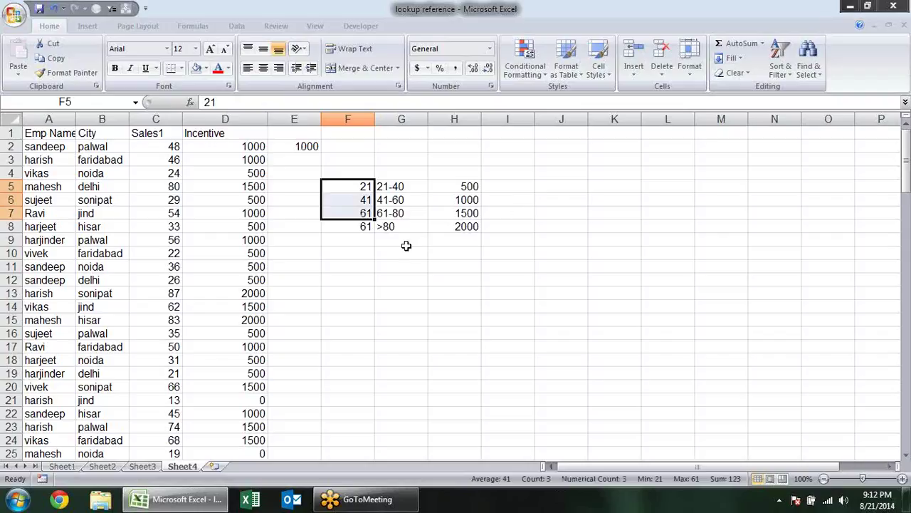
pyautogui.click(366, 228)
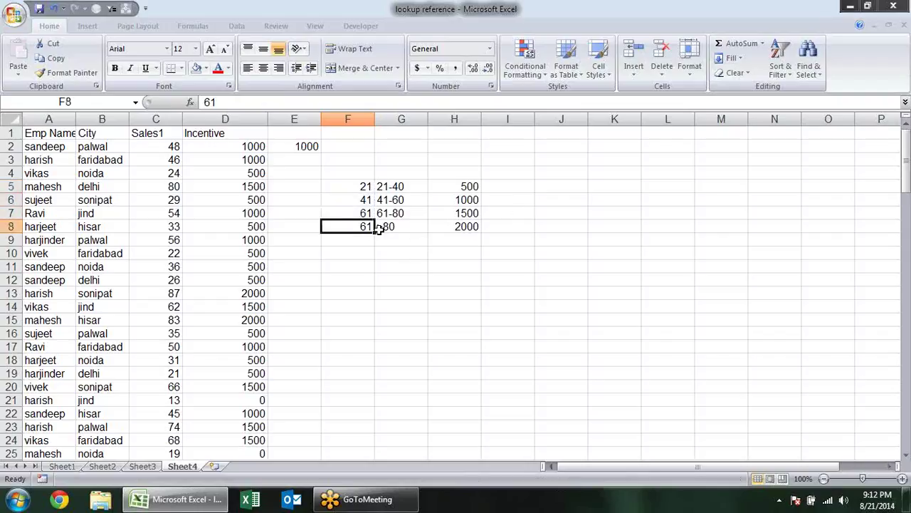
pyautogui.write('81')
pyautogui.press('Return')
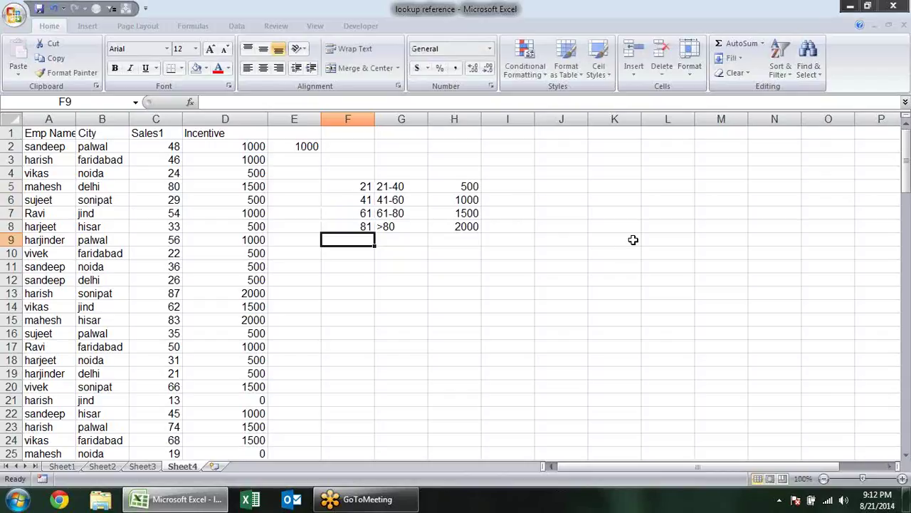
# Fill E2's VLOOKUP down column E and inspect the #N/A result in E21
pyautogui.click(312, 146)
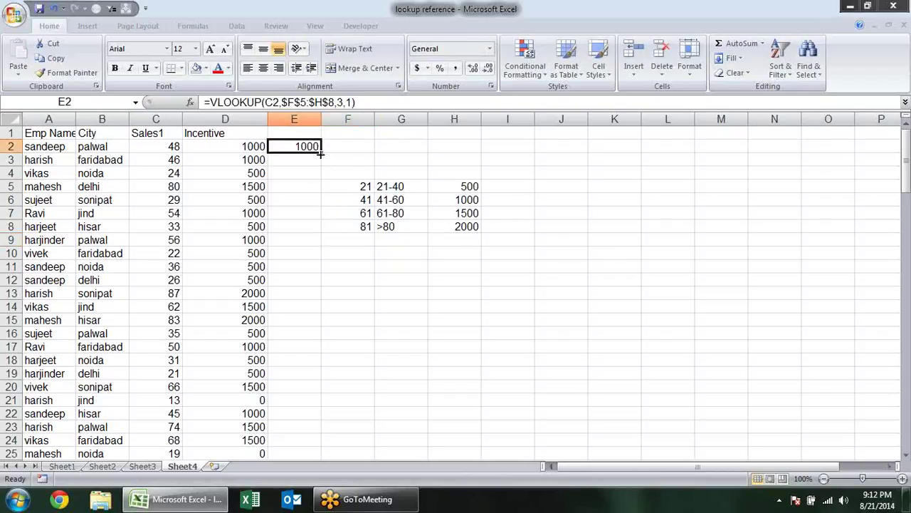
pyautogui.doubleClick(320, 152)
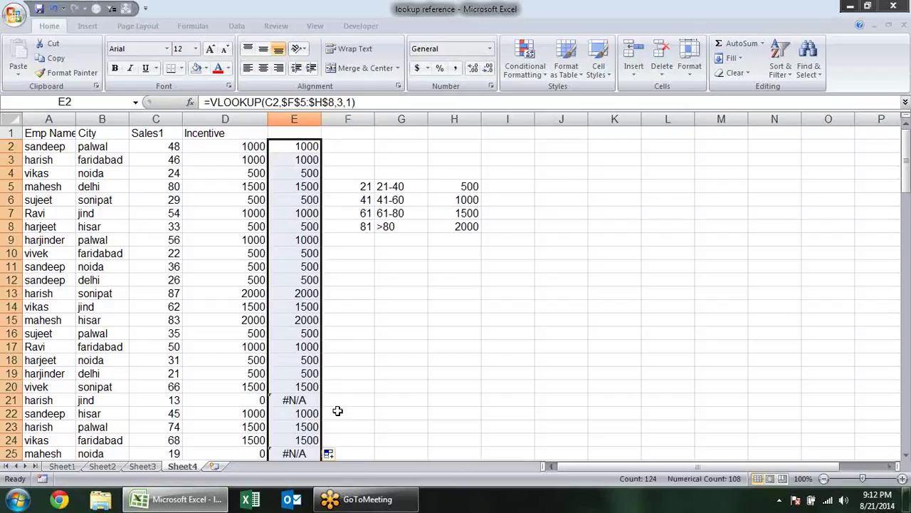
pyautogui.click(315, 401)
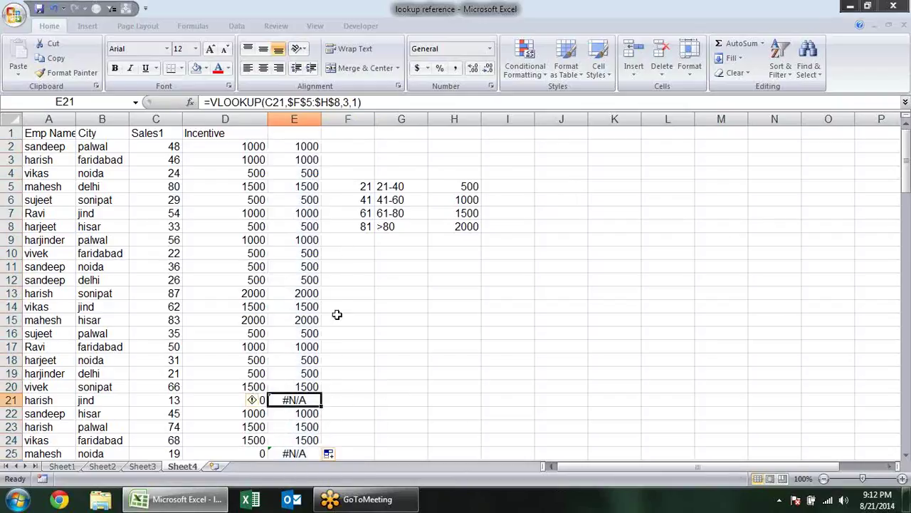
pyautogui.click(310, 321)
pyautogui.click(368, 175)
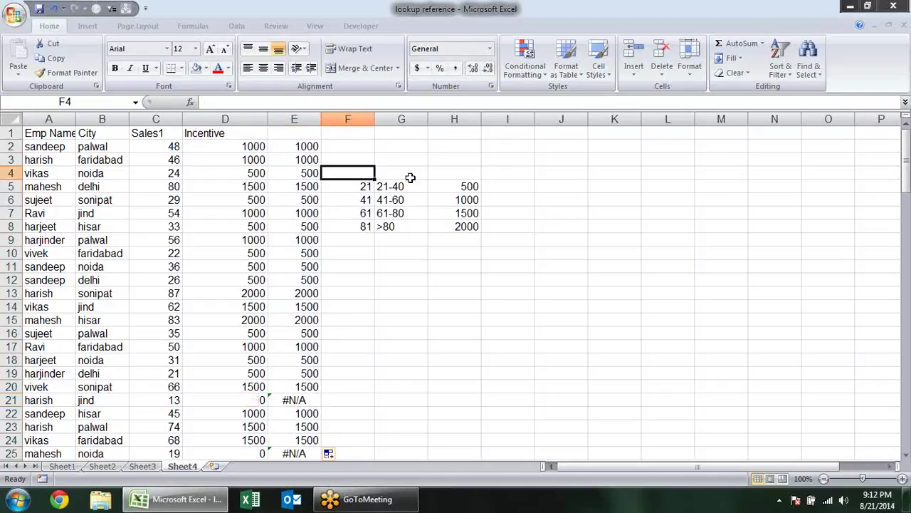
# Add a row-4 slab with lower bound 0 in F4 and incentive 0 in H4
pyautogui.write('0')
pyautogui.press('Tab')
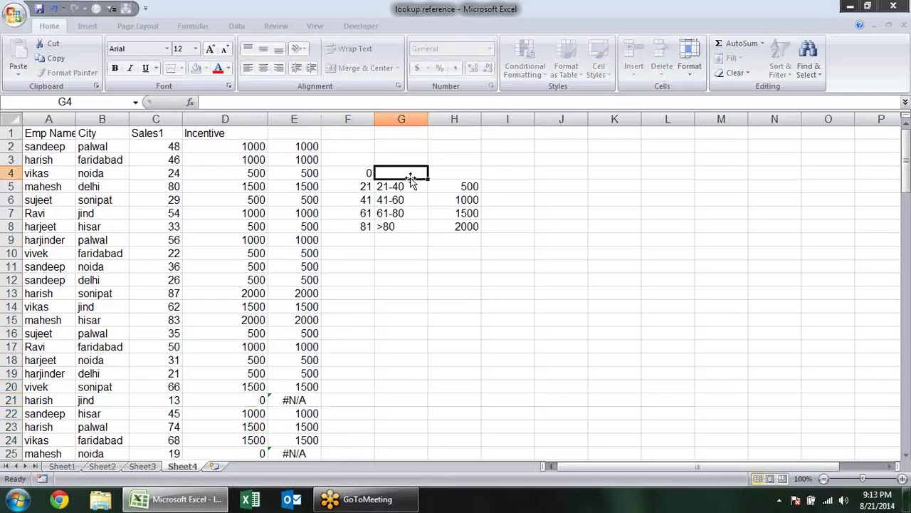
pyautogui.press('Tab')
pyautogui.write('0')
pyautogui.press('Return')
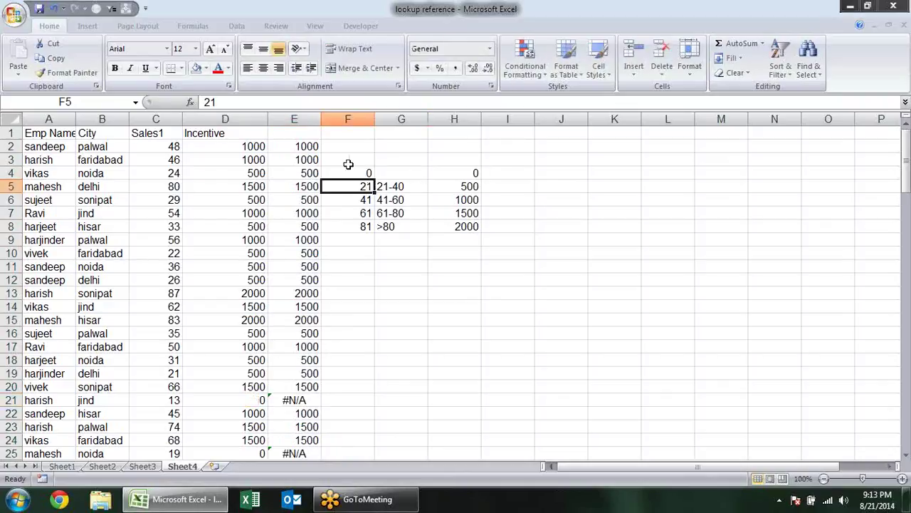
# Change E2's VLOOKUP table range to $F$4:$H$8
pyautogui.moveTo(356, 175); pyautogui.dragTo(472, 225)
pyautogui.click(471, 225)
pyautogui.click(299, 146)
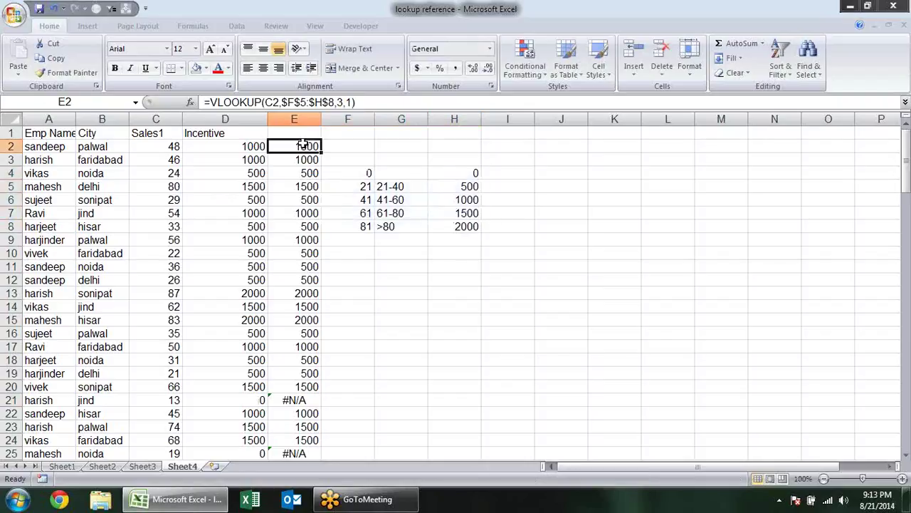
pyautogui.click(324, 102)
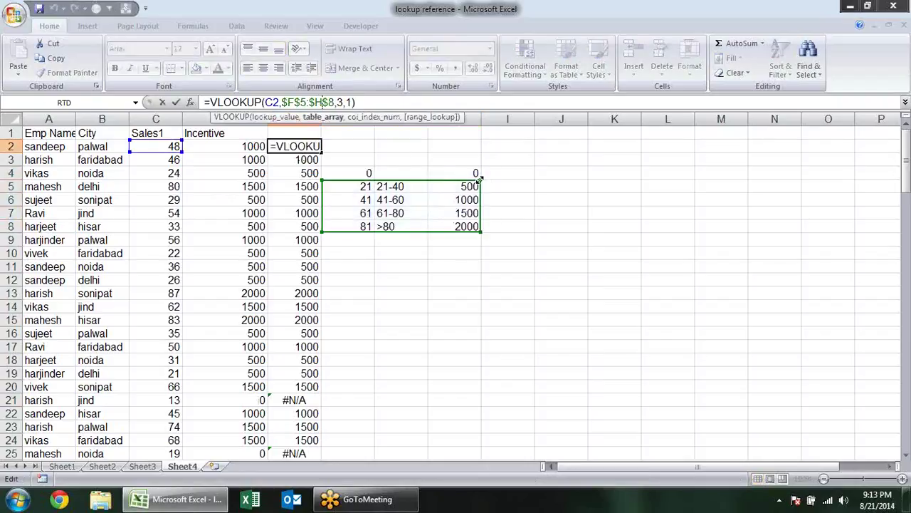
pyautogui.moveTo(482, 180); pyautogui.dragTo(477, 171)
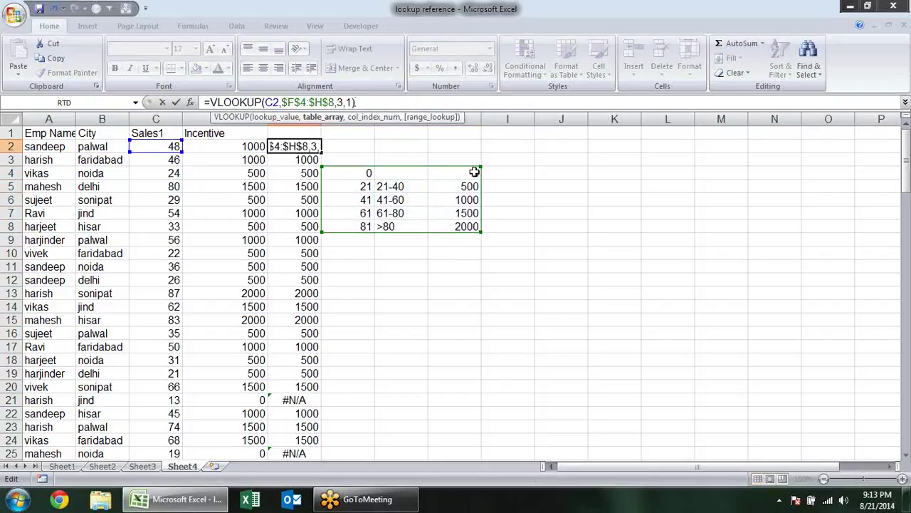
pyautogui.press('Return')
# Fill the corrected VLOOKUP down column E and check the copies in E6 and E7
pyautogui.click(317, 147)
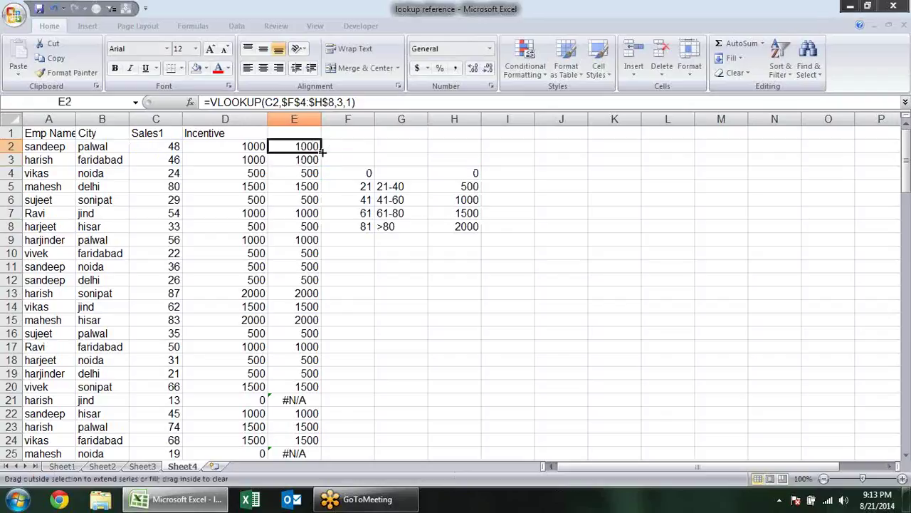
pyautogui.doubleClick(322, 151)
pyautogui.click(547, 223)
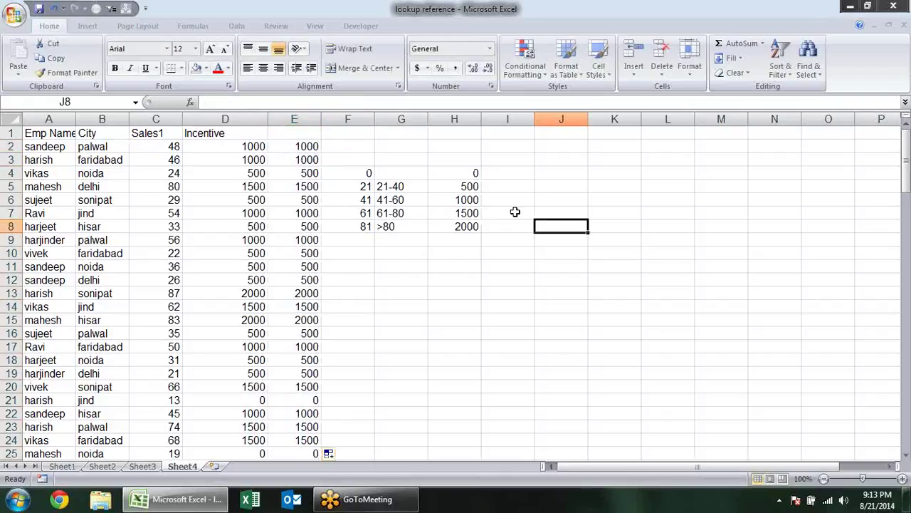
pyautogui.click(301, 210)
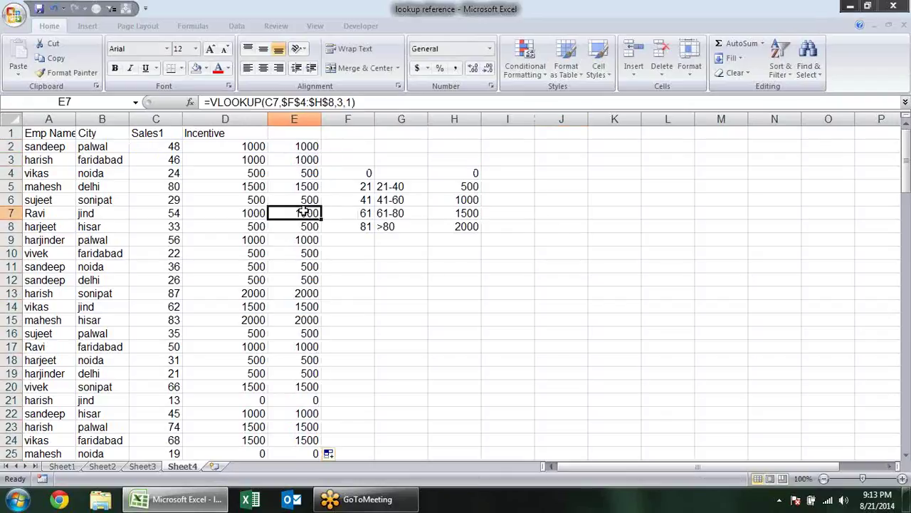
pyautogui.click(334, 161)
pyautogui.click(320, 203)
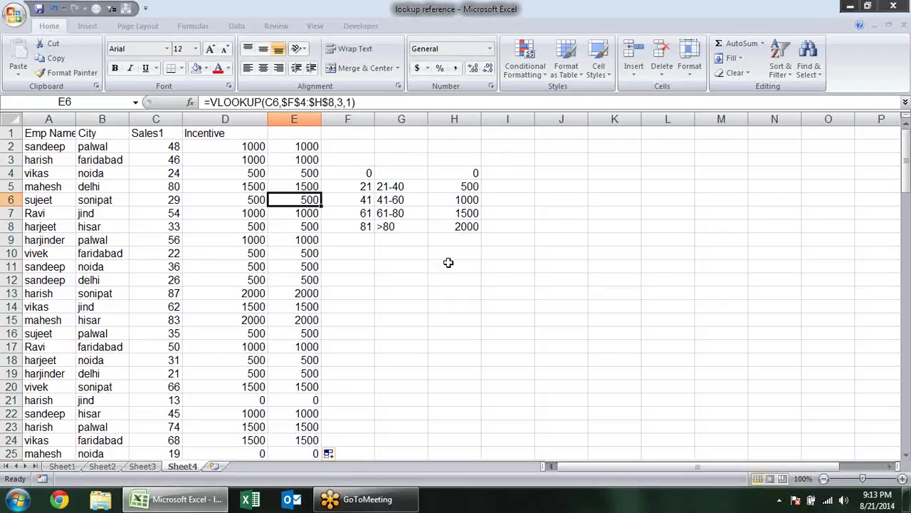
# Compare the two lowest slab bounds, 0 in F4 and 21 in F5
pyautogui.click(367, 186)
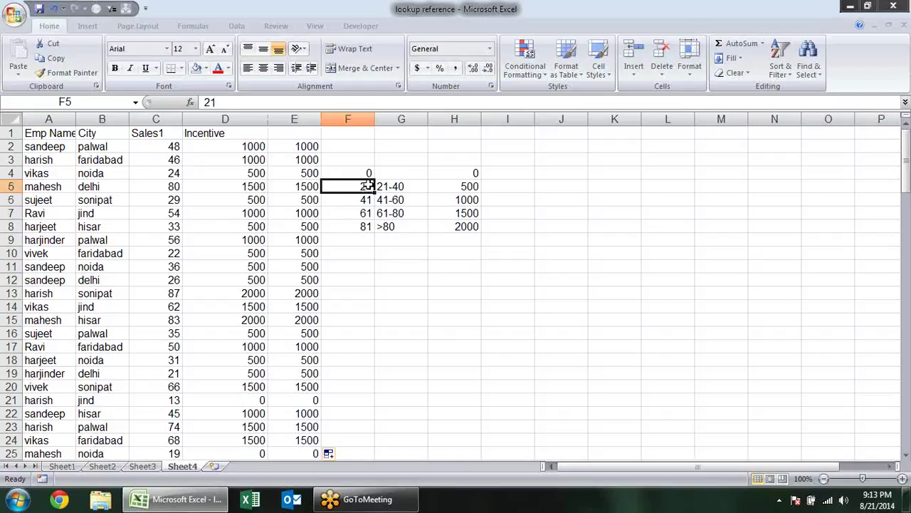
pyautogui.moveTo(366, 186); pyautogui.dragTo(369, 175)
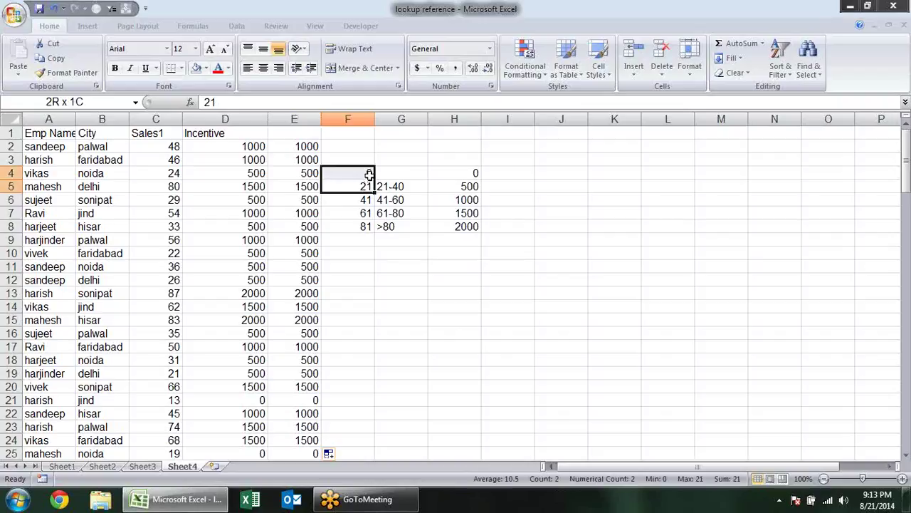
pyautogui.click(369, 175)
pyautogui.press('Down')
pyautogui.press('Up')
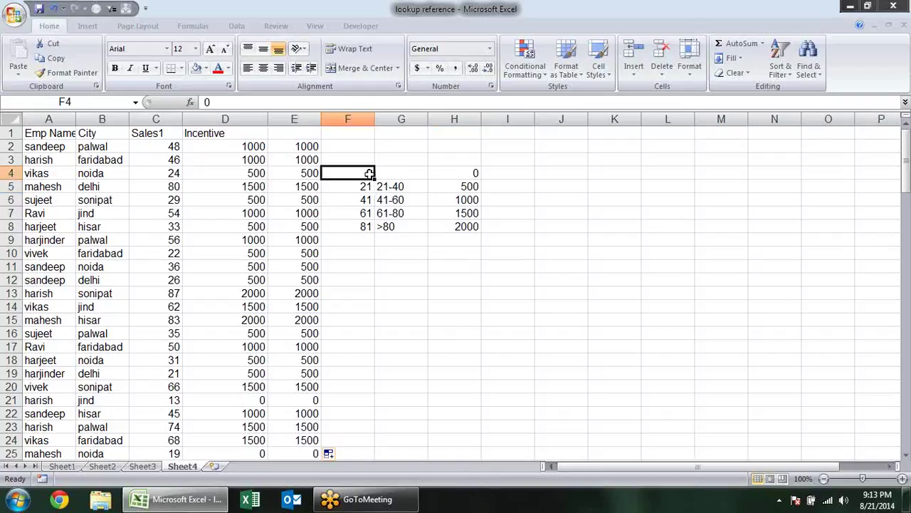
pyautogui.click(474, 173)
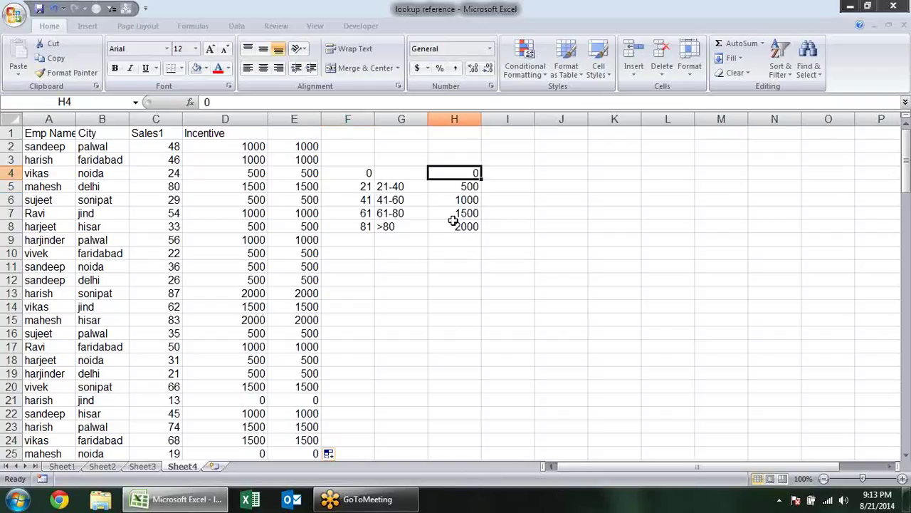
pyautogui.click(367, 188)
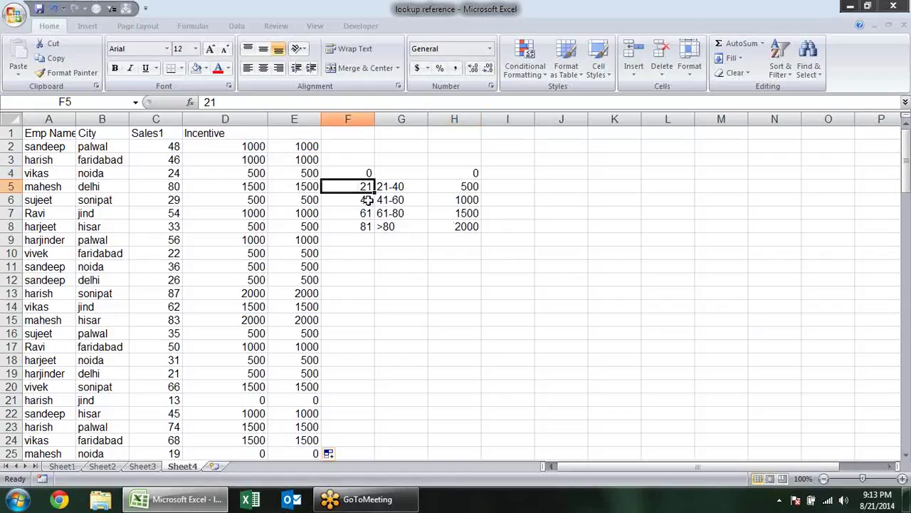
pyautogui.click(367, 200)
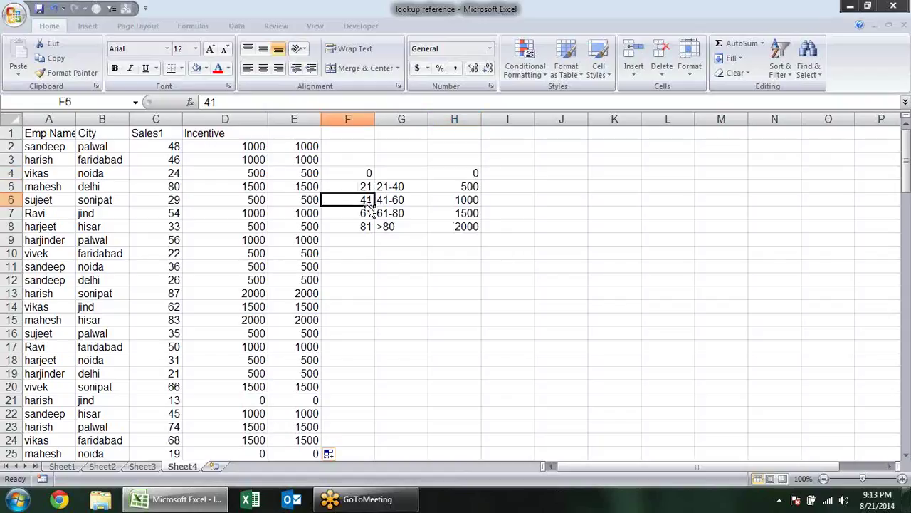
pyautogui.moveTo(365, 187); pyautogui.dragTo(367, 212)
pyautogui.click(456, 183)
pyautogui.click(366, 213)
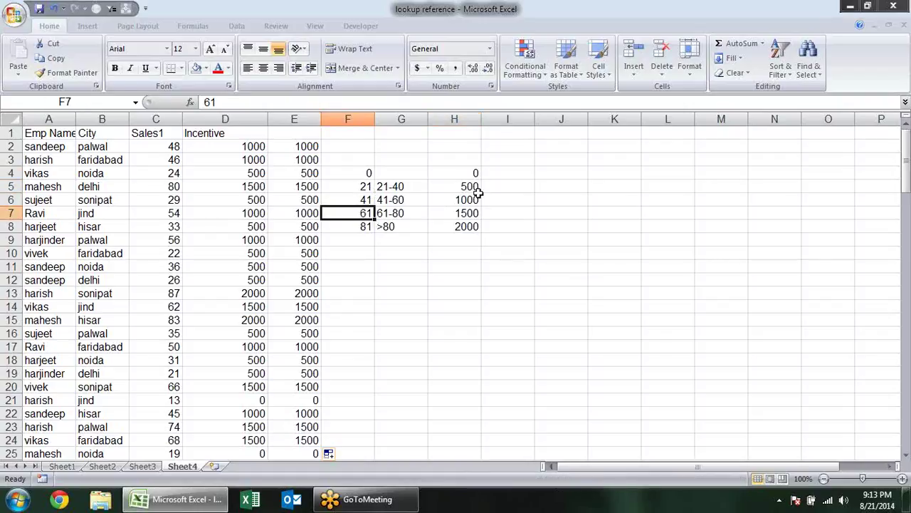
pyautogui.click(463, 199)
pyautogui.moveTo(367, 213); pyautogui.dragTo(367, 226)
pyautogui.click(366, 226)
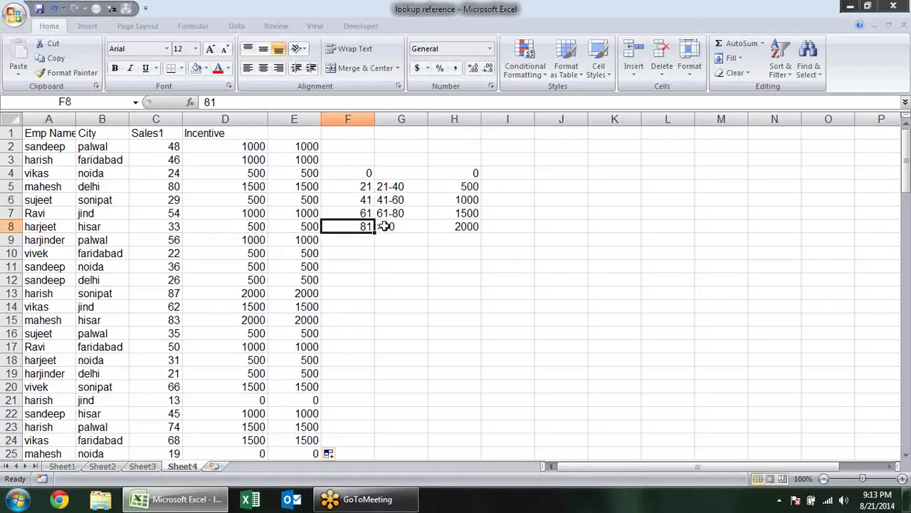
pyautogui.click(470, 213)
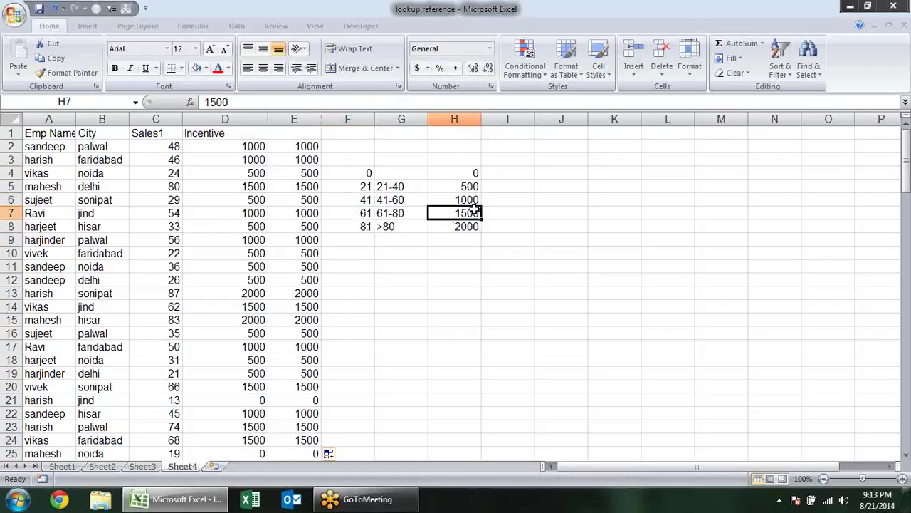
pyautogui.click(368, 226)
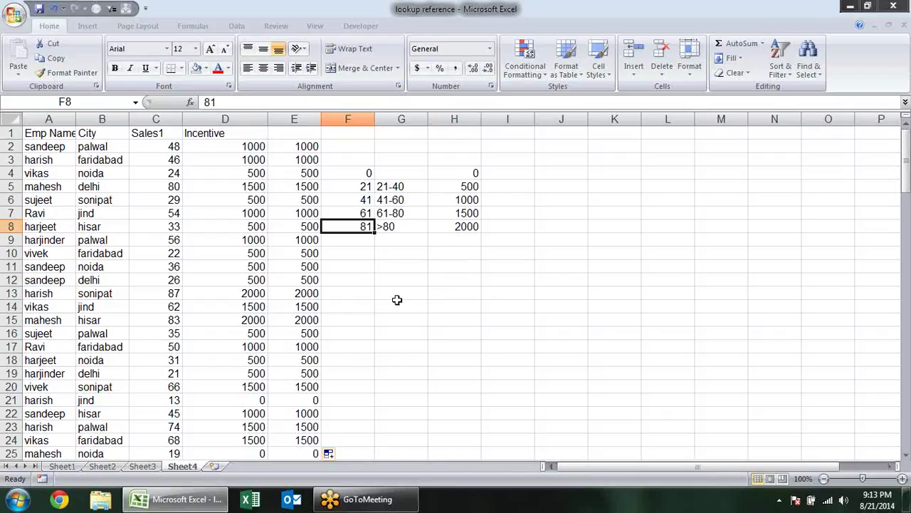
pyautogui.click(258, 146)
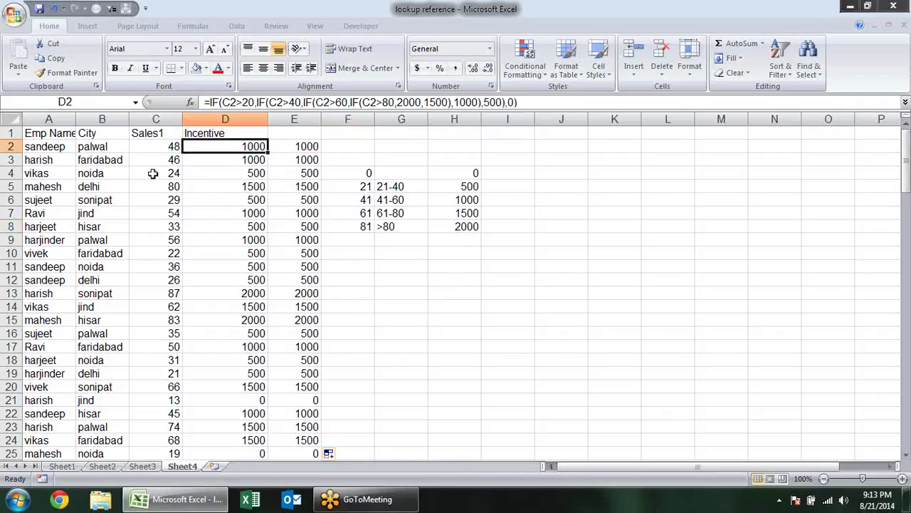
pyautogui.click(173, 151)
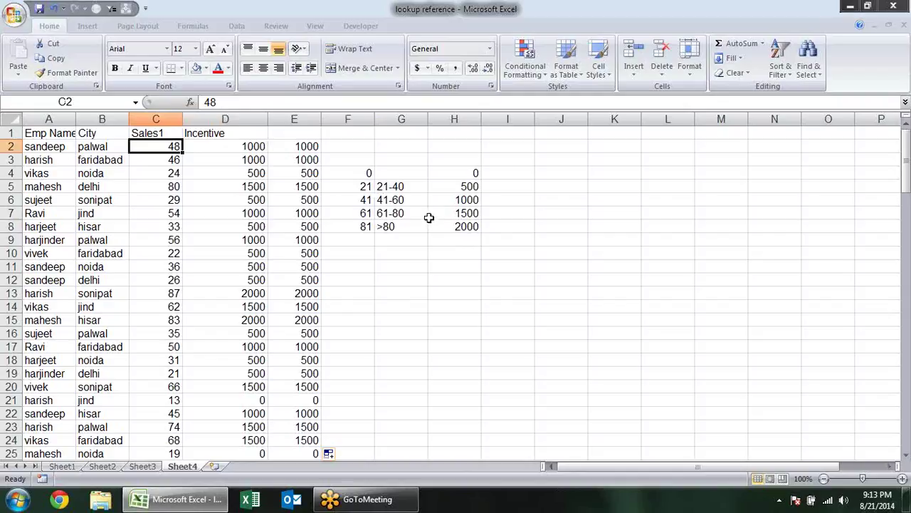
pyautogui.moveTo(369, 187)
pyautogui.mouseDown()
pyautogui.moveTo(470, 227)
pyautogui.moveTo(365, 174)
pyautogui.mouseUp()
pyautogui.click(470, 228)
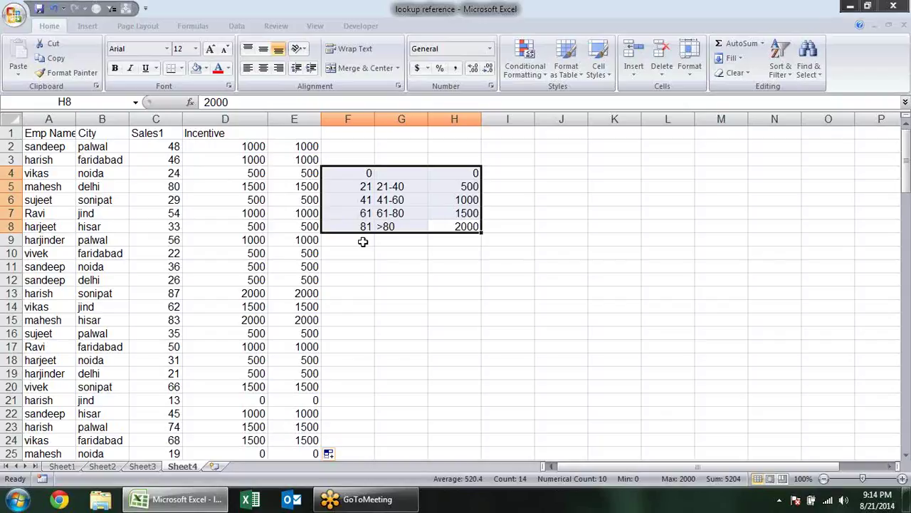
pyautogui.click(366, 201)
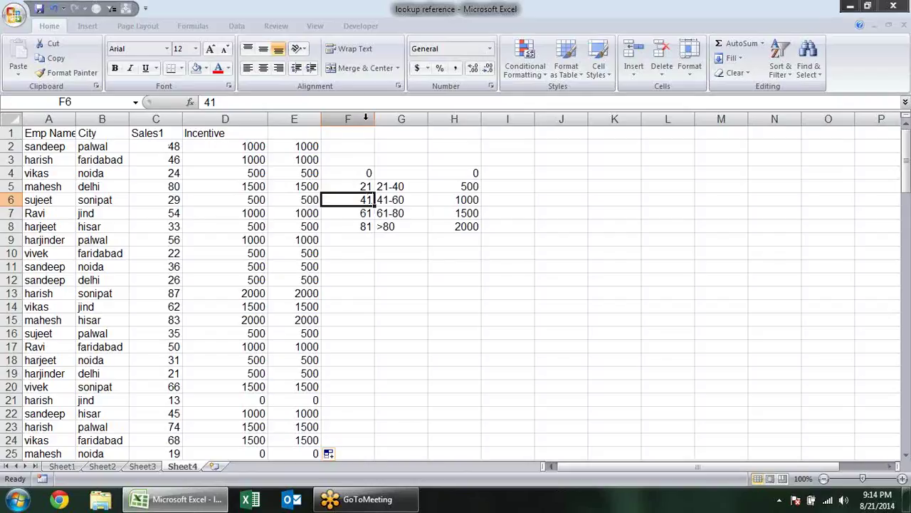
# Insert a blank column F before the slab table
pyautogui.click(364, 118)
pyautogui.rightClick(364, 117)
pyautogui.press('Escape')
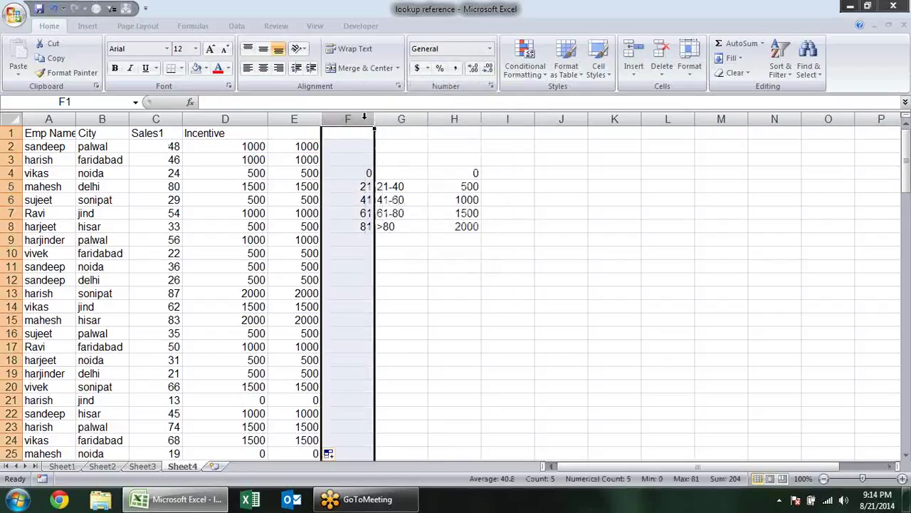
pyautogui.rightClick(365, 117)
pyautogui.click(398, 189)
pyautogui.click(620, 317)
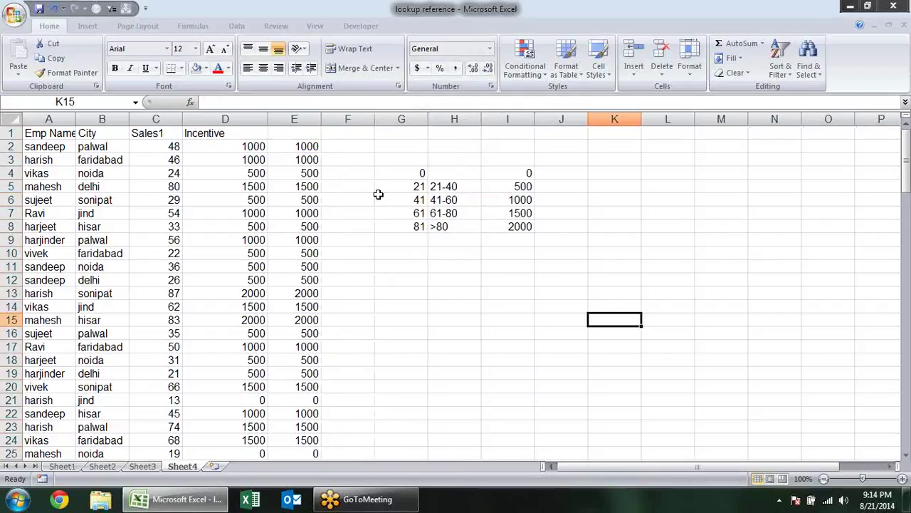
# Start =LOOKUP in F2 with C2 as the lookup value
pyautogui.click(465, 186)
pyautogui.click(341, 148)
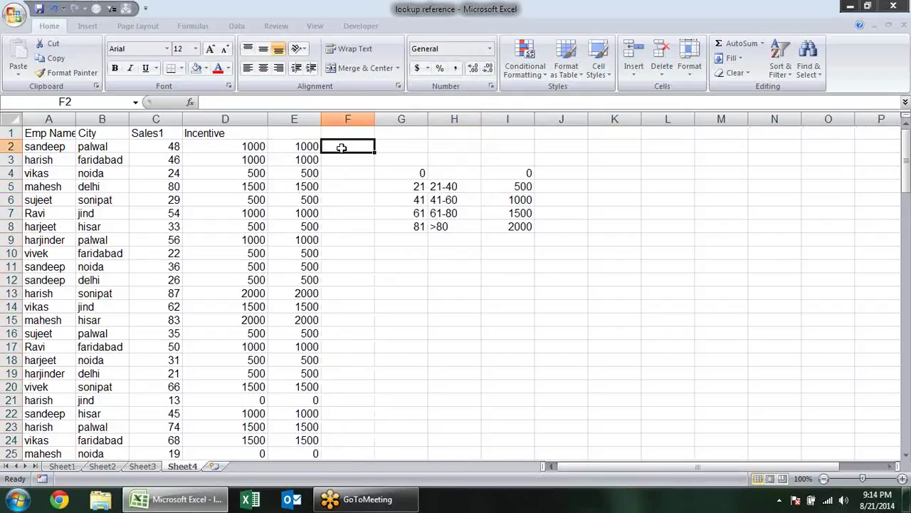
pyautogui.write('=lo')
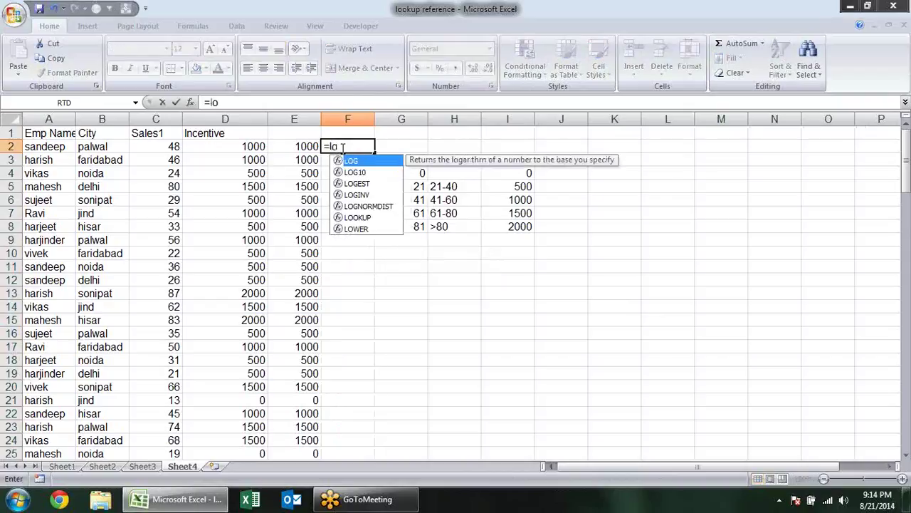
pyautogui.write('ok')
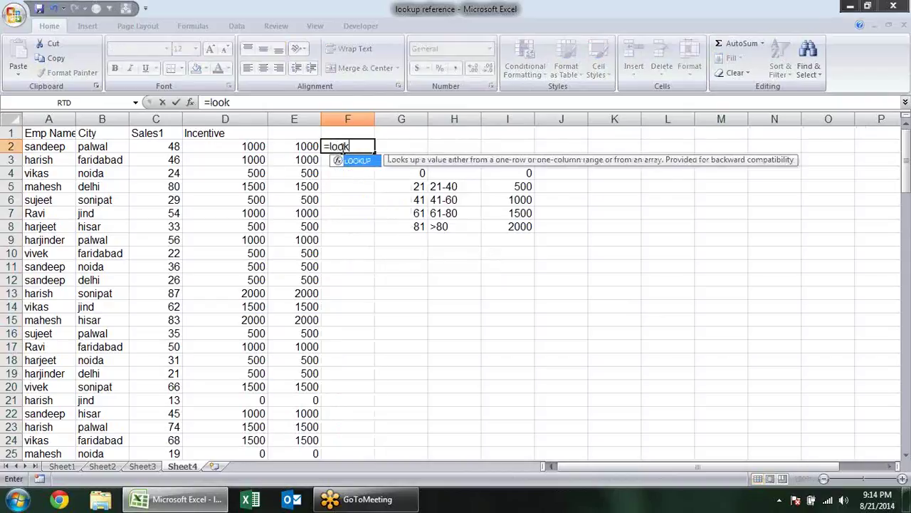
pyautogui.press('Tab')
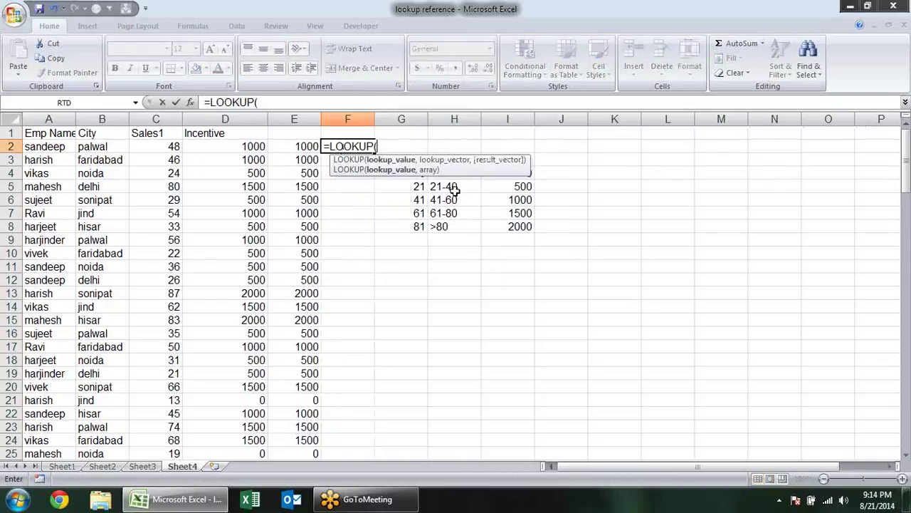
pyautogui.click(174, 147)
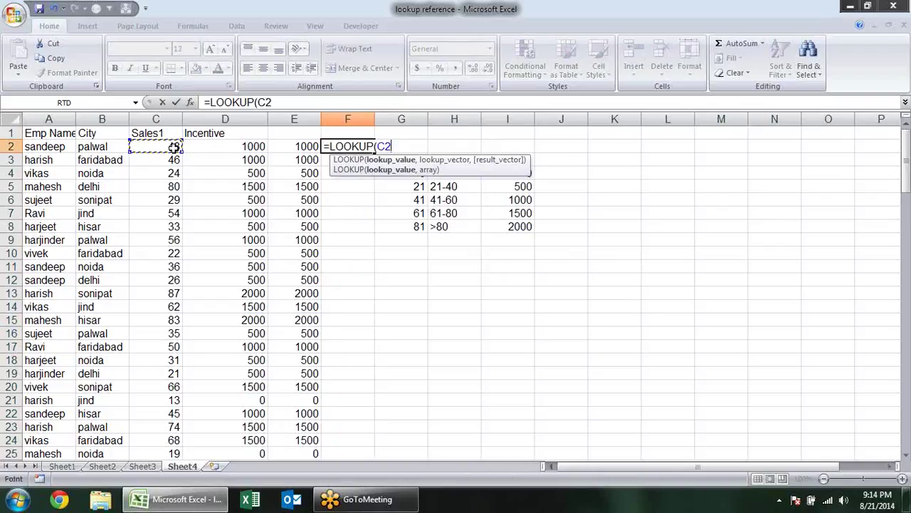
pyautogui.write(',')
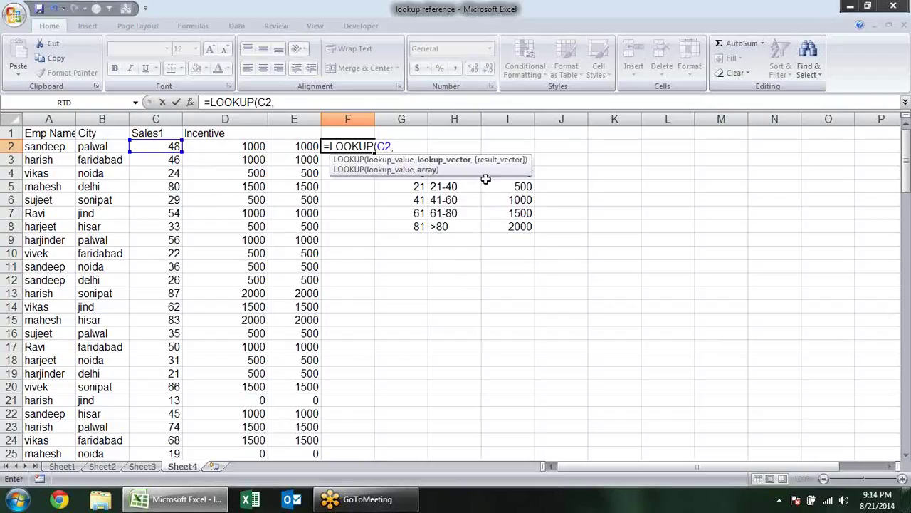
# Add G4:G8 as the lookup range and I3:I8 as the result range
pyautogui.moveTo(525, 226); pyautogui.dragTo(403, 173)
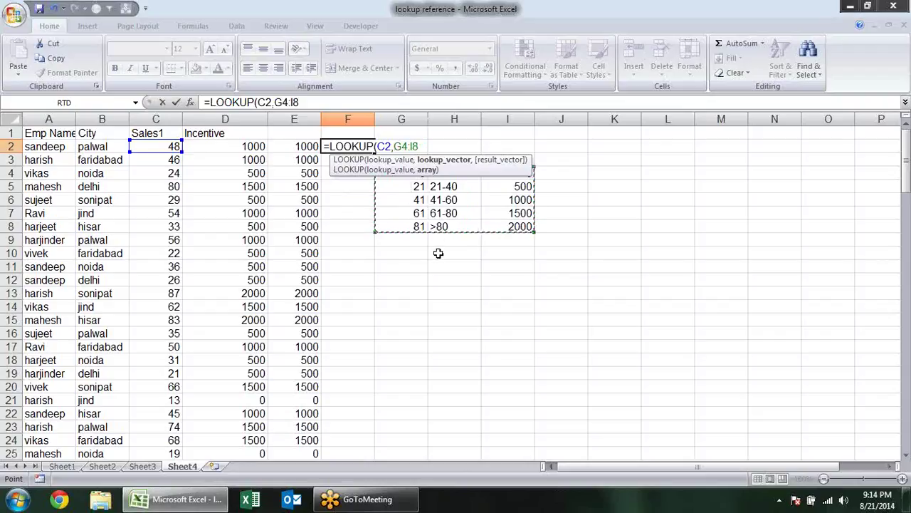
pyautogui.moveTo(417, 228); pyautogui.dragTo(425, 171)
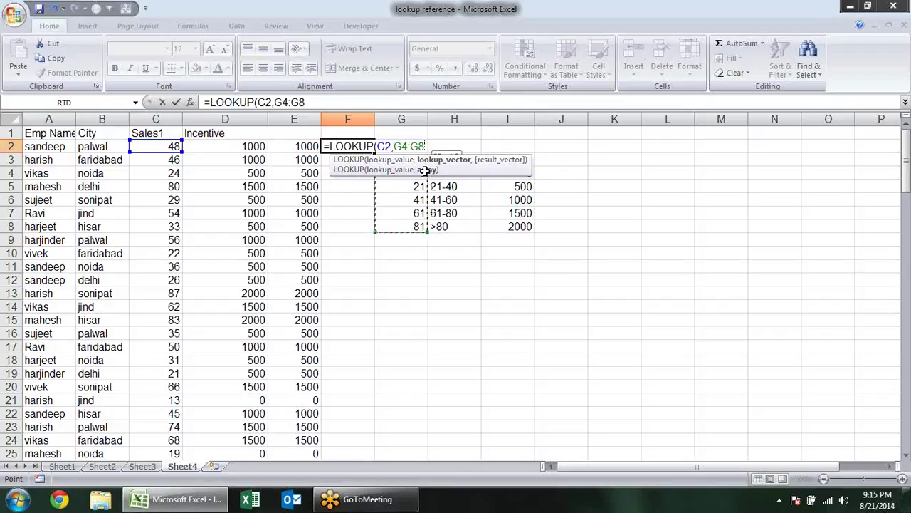
pyautogui.click(426, 170)
pyautogui.write(',')
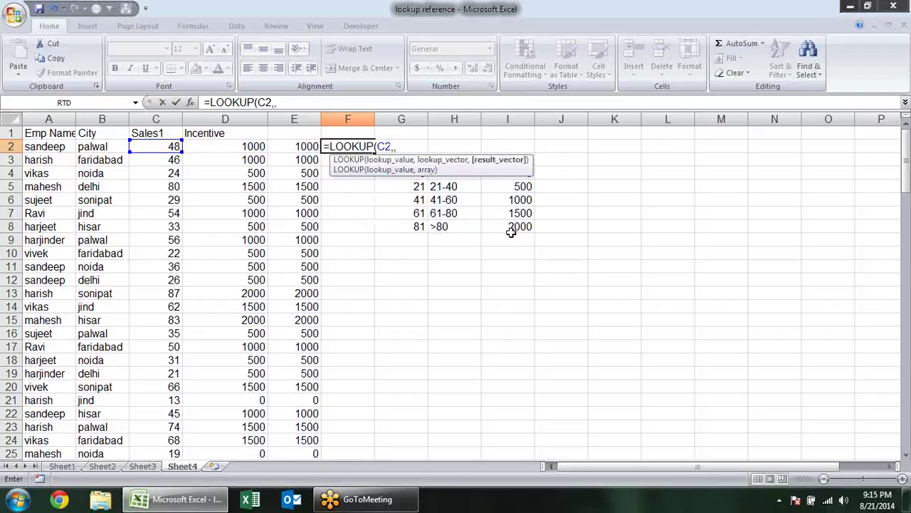
pyautogui.moveTo(508, 228); pyautogui.dragTo(518, 166)
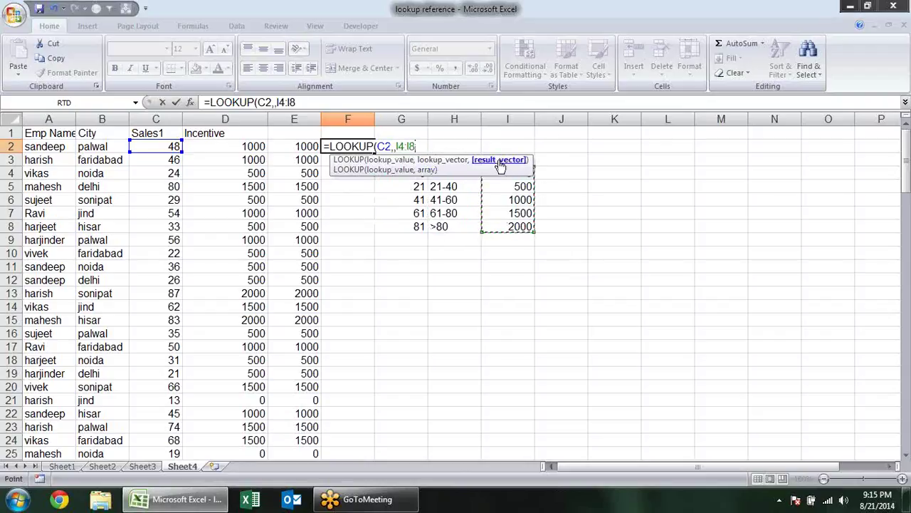
pyautogui.press('BackSpace')
pyautogui.press('BackSpace')
pyautogui.press('BackSpace')
pyautogui.press('BackSpace')
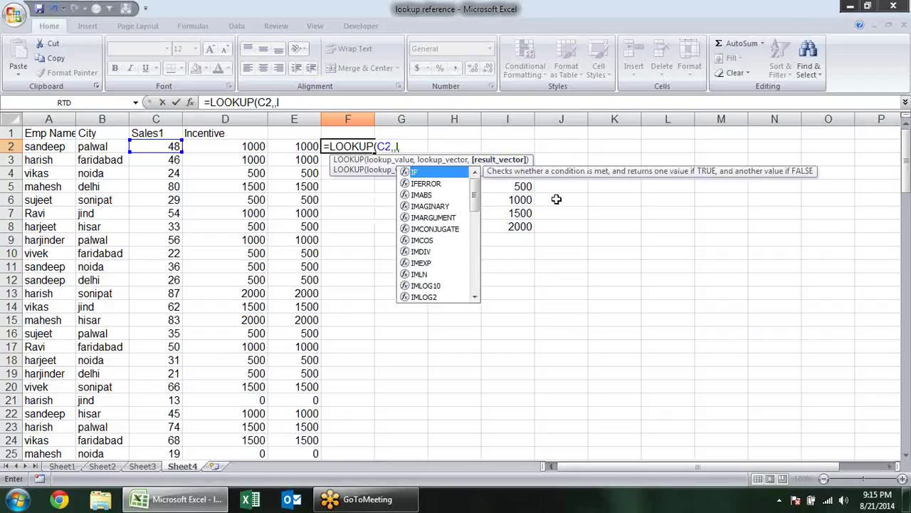
pyautogui.press('BackSpace')
pyautogui.press('BackSpace')
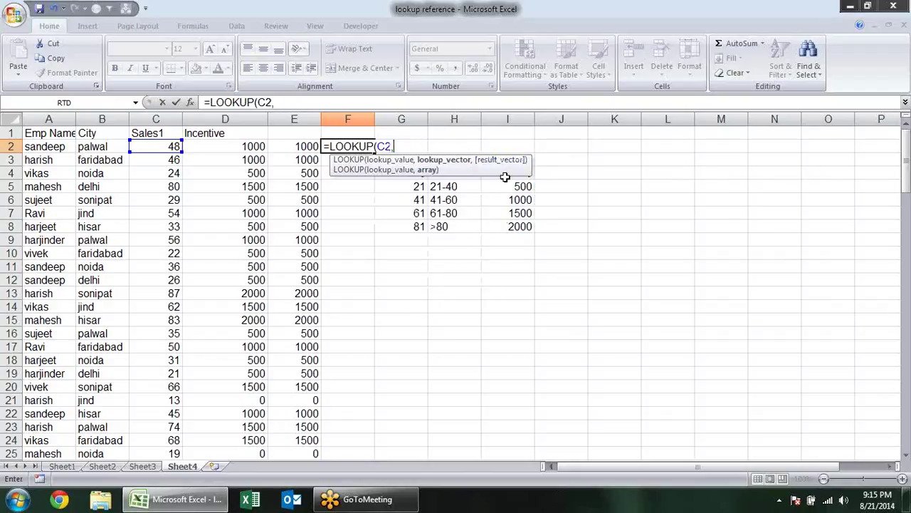
pyautogui.click(421, 226)
pyautogui.moveTo(421, 226); pyautogui.dragTo(420, 173)
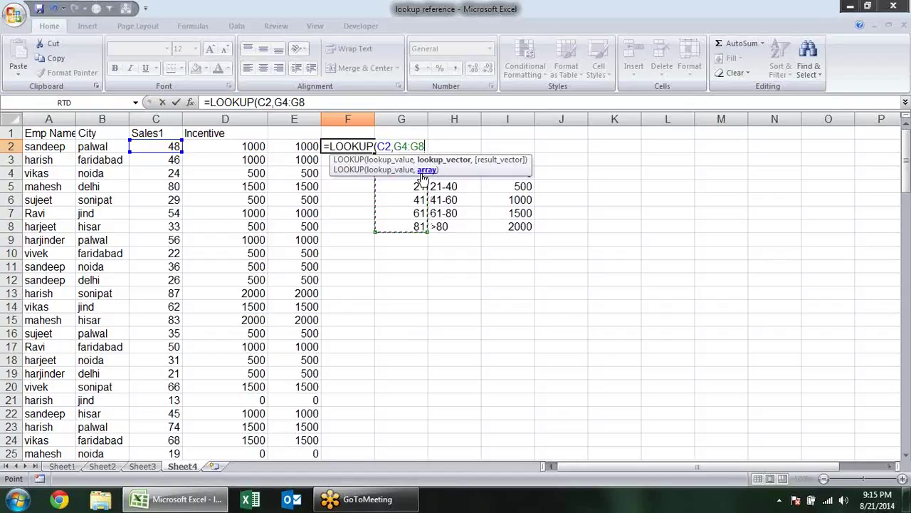
pyautogui.write(',')
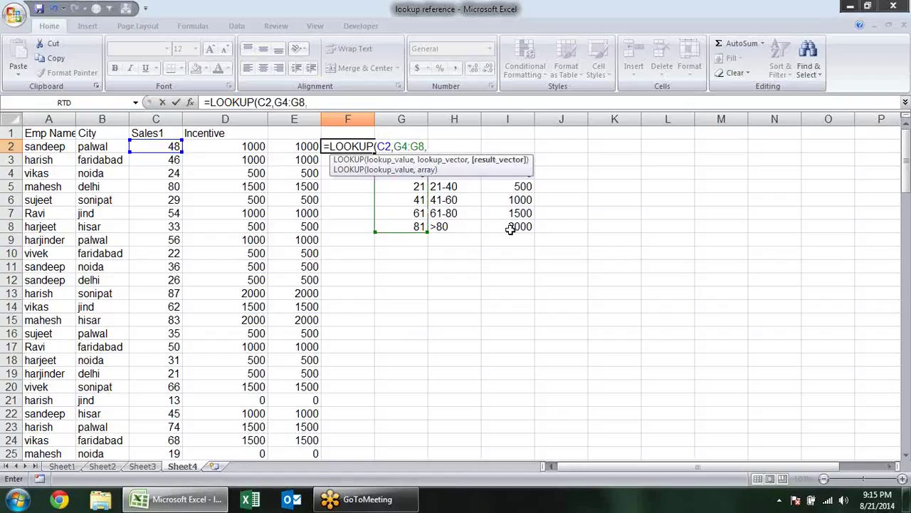
pyautogui.moveTo(512, 227); pyautogui.dragTo(513, 164)
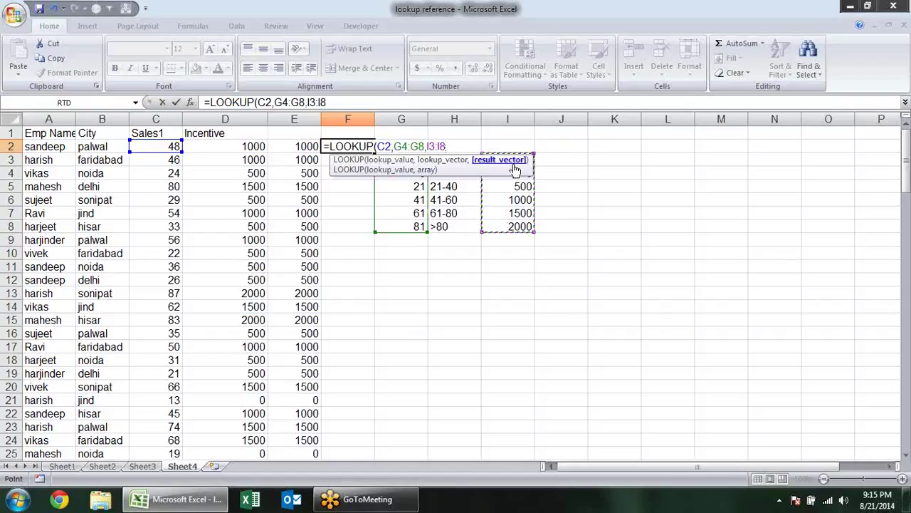
# Close the LOOKUP formula with result range I4:I8 and commit it
pyautogui.write(')')
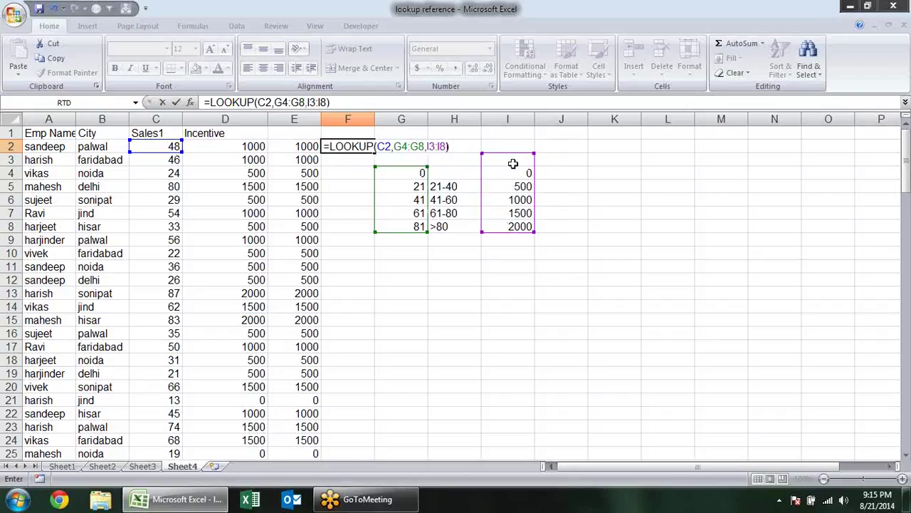
pyautogui.moveTo(534, 153); pyautogui.dragTo(534, 168)
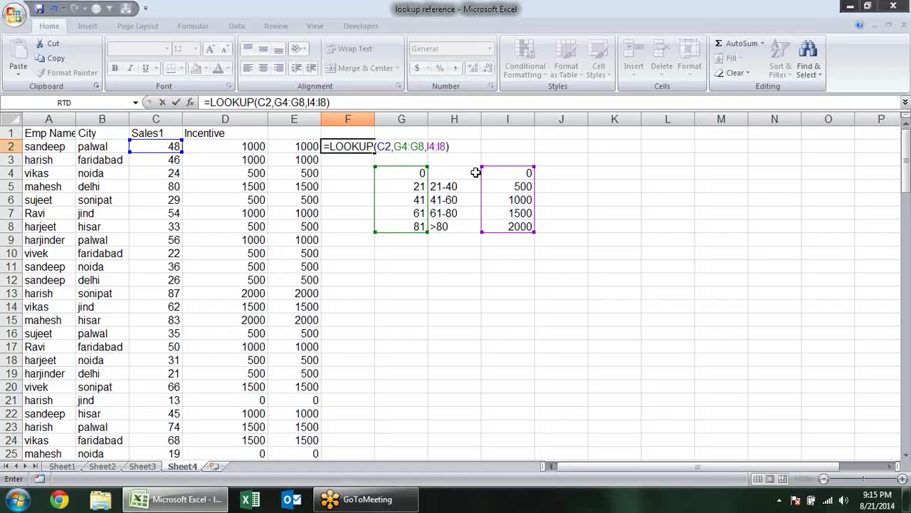
pyautogui.press('Return')
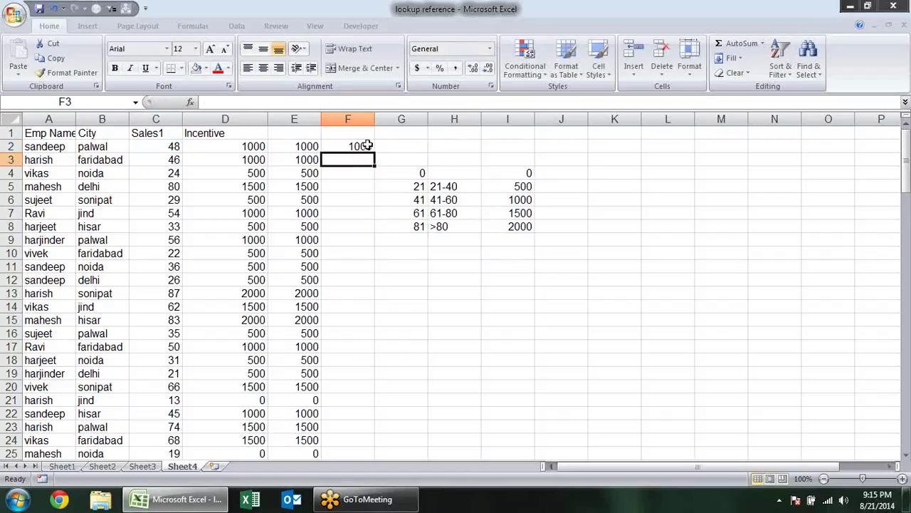
# Lock F2's LOOKUP ranges as $G$4:$G$8 and $I$4:$I$8
pyautogui.doubleClick(367, 146)
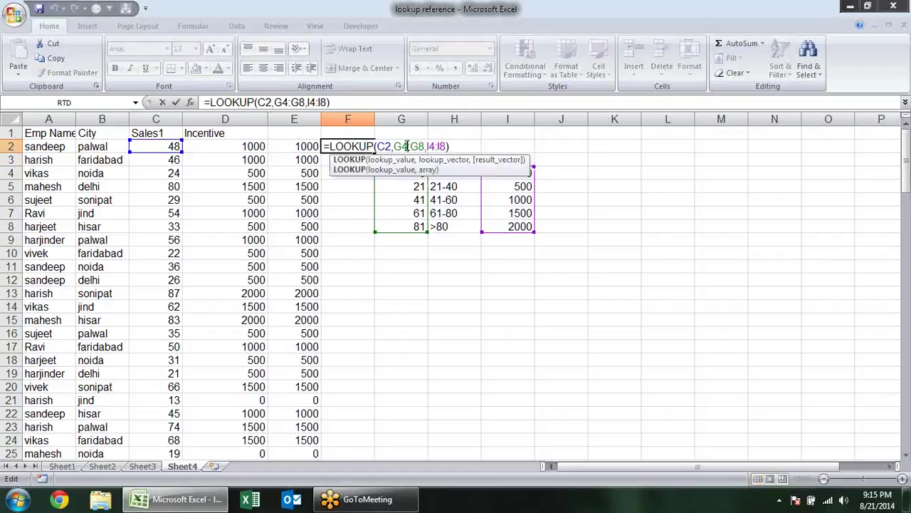
pyautogui.click(408, 146)
pyautogui.press('F4')
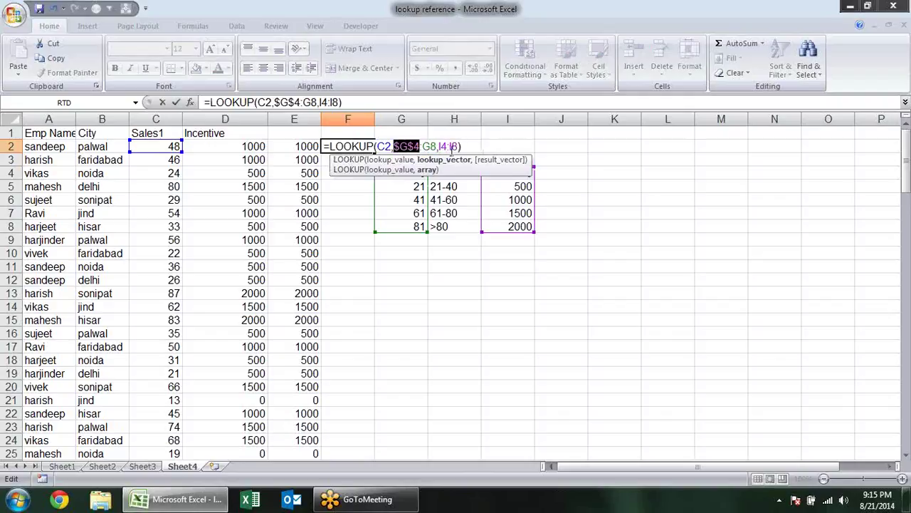
pyautogui.click(436, 146)
pyautogui.press('F4')
pyautogui.click(460, 146)
pyautogui.press('F4')
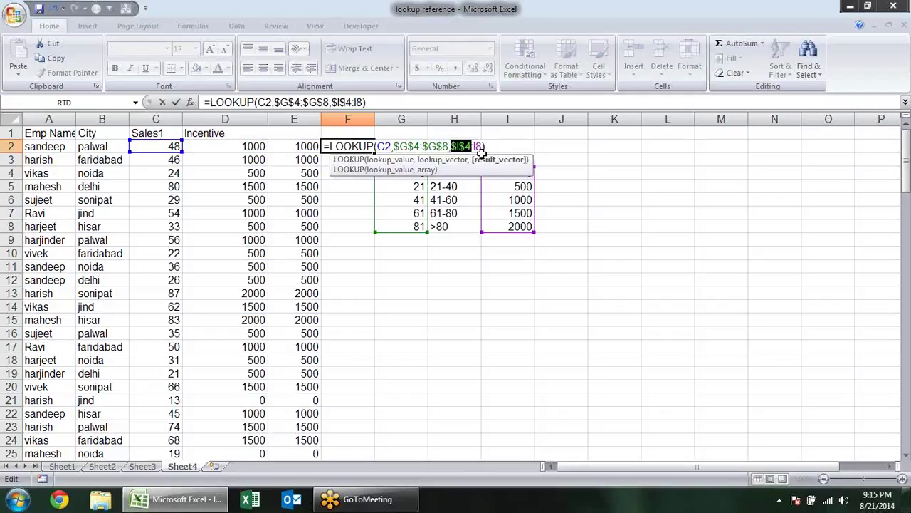
pyautogui.click(484, 146)
pyautogui.press('F4')
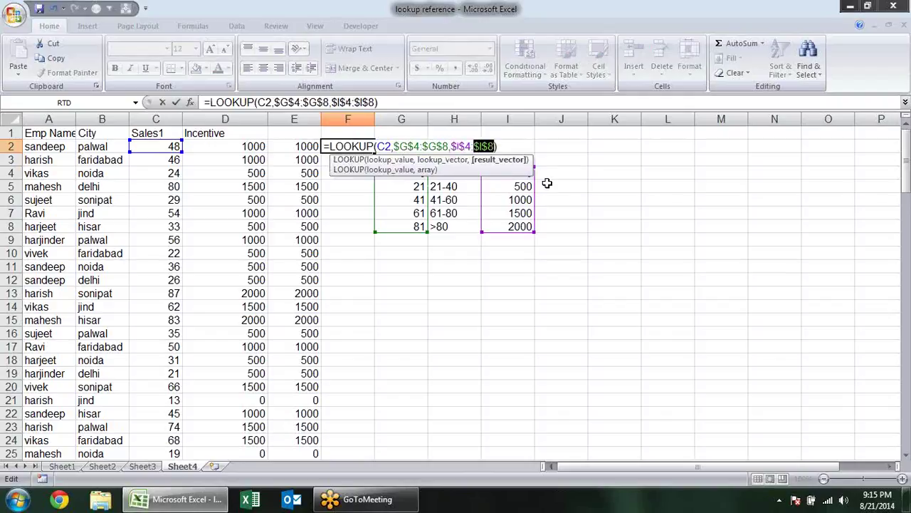
pyautogui.press('Return')
pyautogui.click(349, 147)
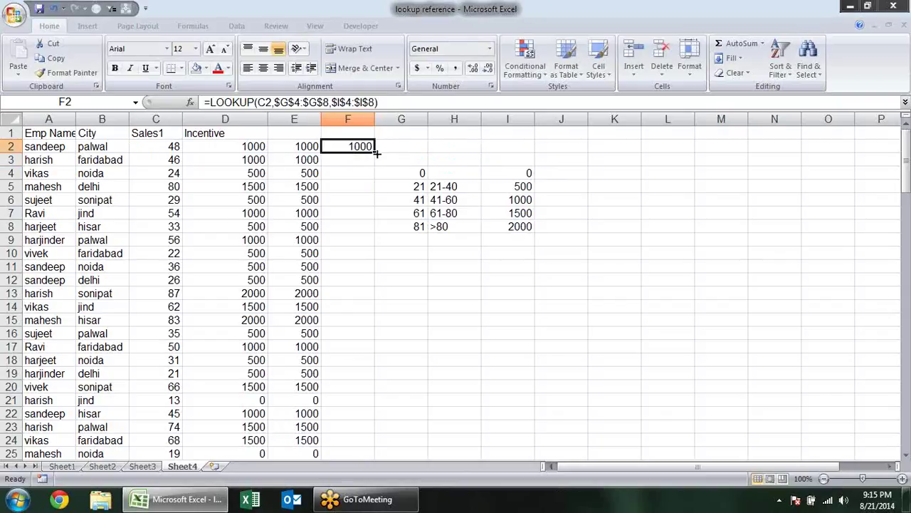
# Fill the LOOKUP formula down to F25 and head columns E and F 'Vlookup true' and 'Lookup'
pyautogui.doubleClick(375, 152)
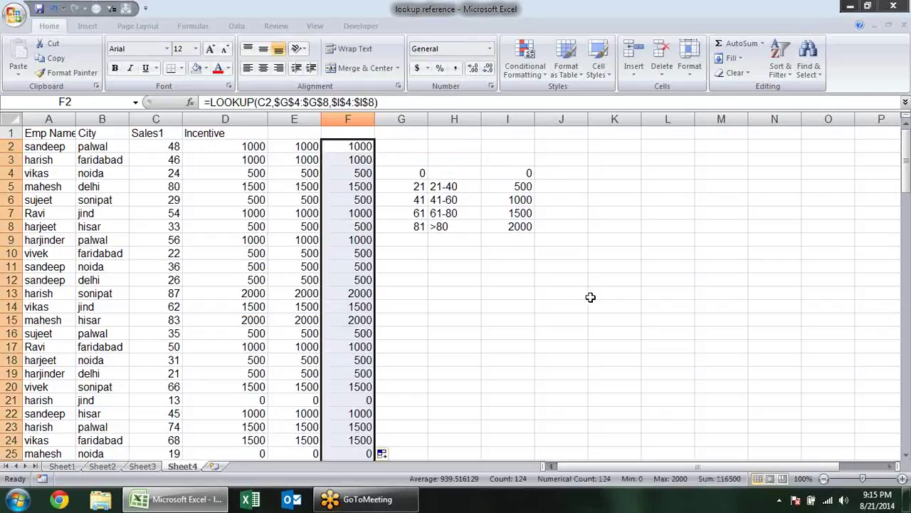
pyautogui.click(290, 139)
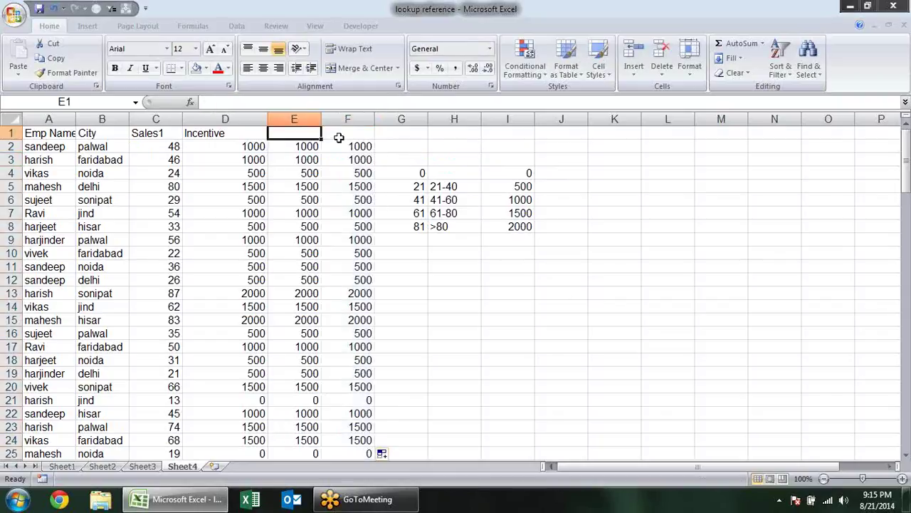
pyautogui.write('Vl')
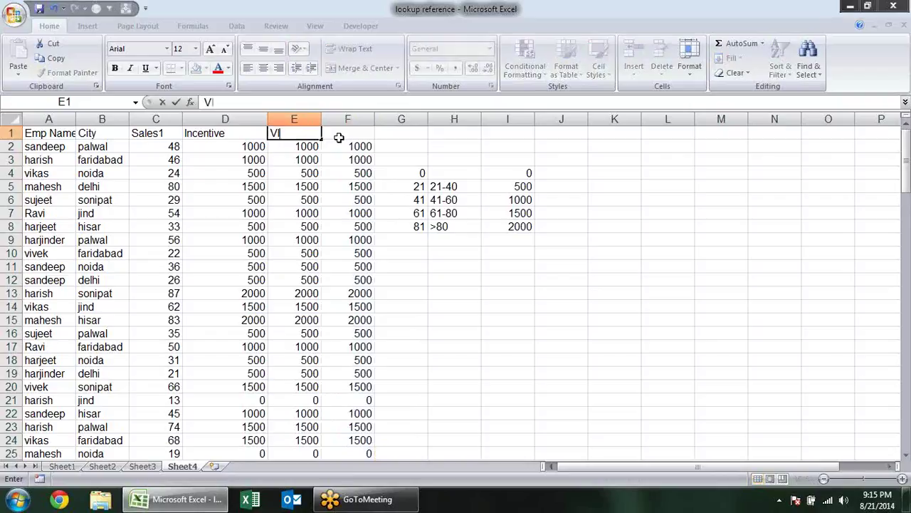
pyautogui.write('ookup')
pyautogui.write(' true')
pyautogui.press('Return')
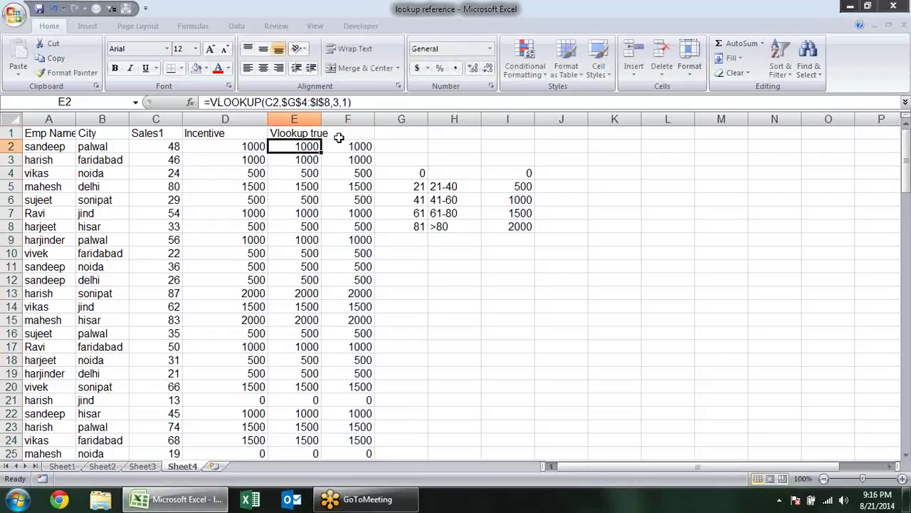
pyautogui.click(358, 138)
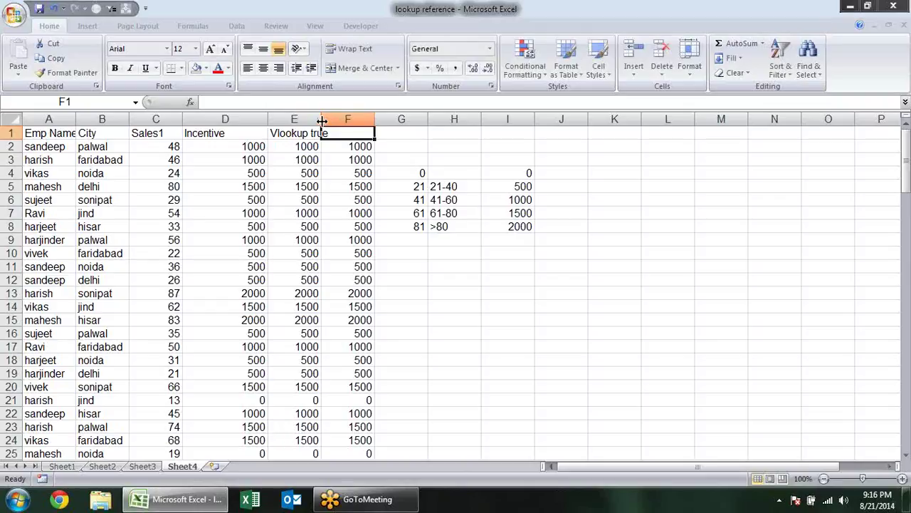
pyautogui.moveTo(322, 119); pyautogui.dragTo(344, 121)
pyautogui.write('Lo')
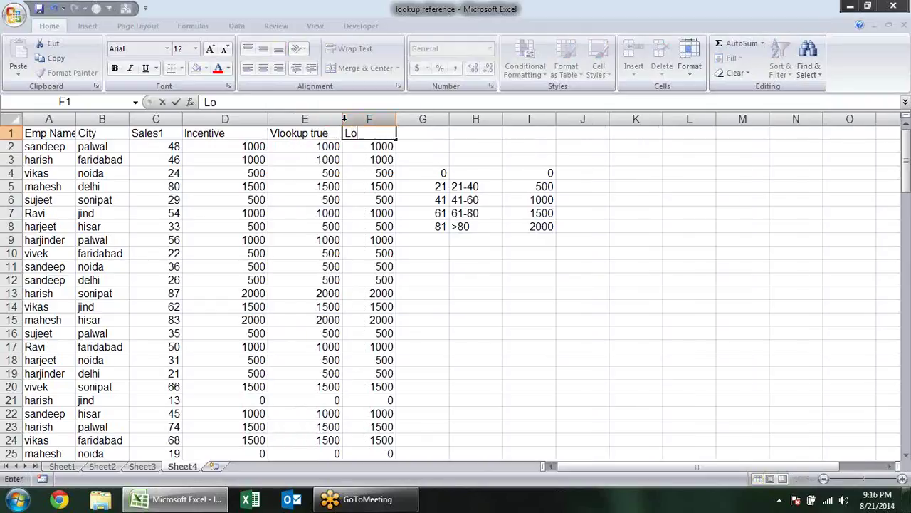
pyautogui.write('okup')
pyautogui.press('Return')
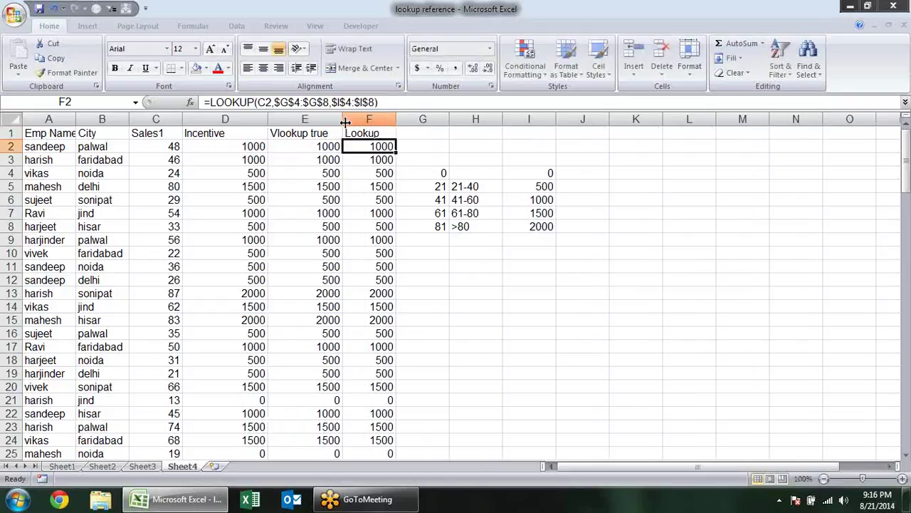
# Rename the D1 heading from Incentive to 'if condition'
pyautogui.click(233, 133)
pyautogui.write('i')
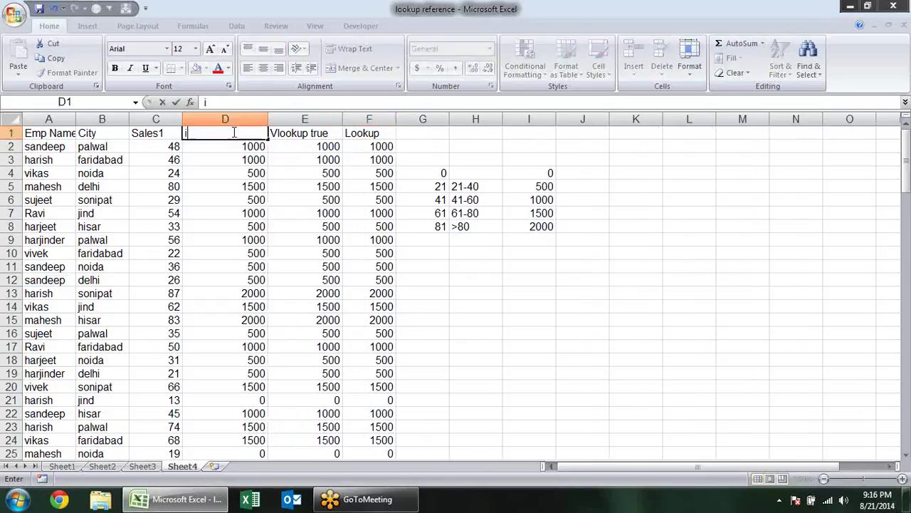
pyautogui.write('f condition')
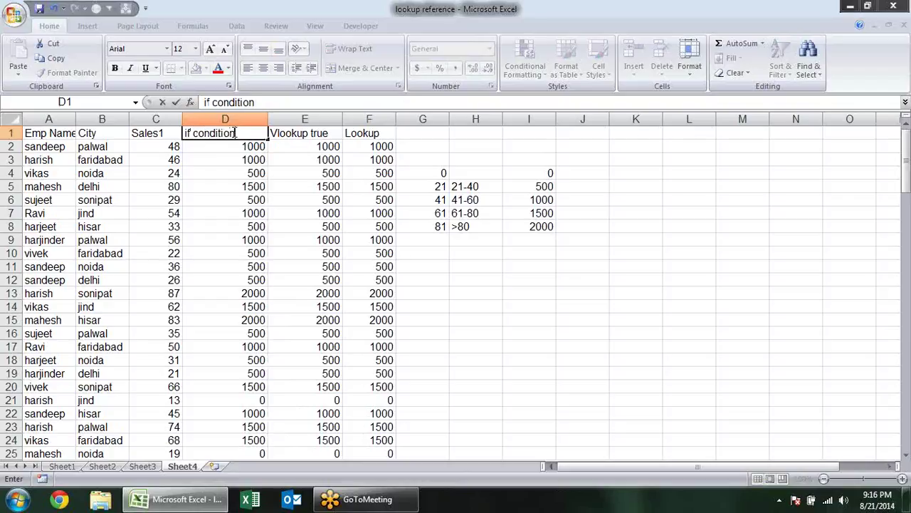
pyautogui.press('Return')
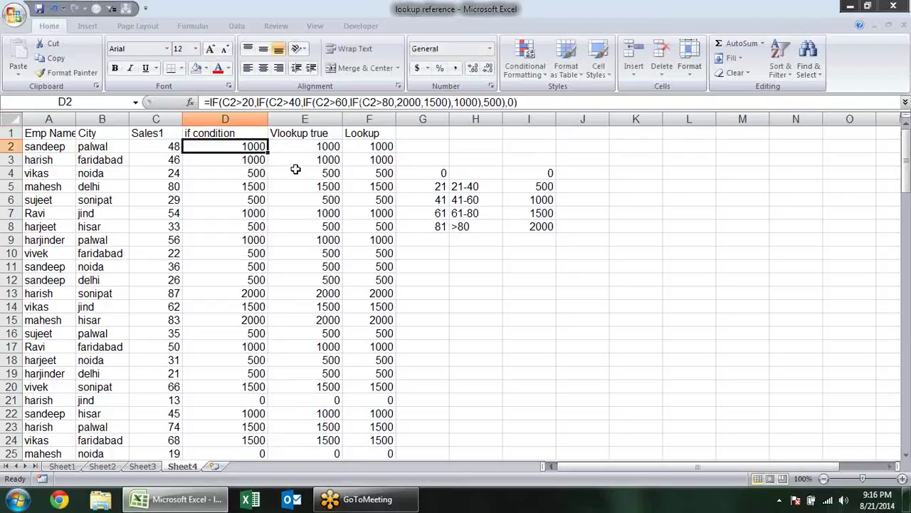
# Compare the IF, VLOOKUP and LOOKUP results in rows 3–5 against the 41-60 band, then review F2's formula
pyautogui.click(242, 171)
pyautogui.click(330, 160)
pyautogui.click(363, 174)
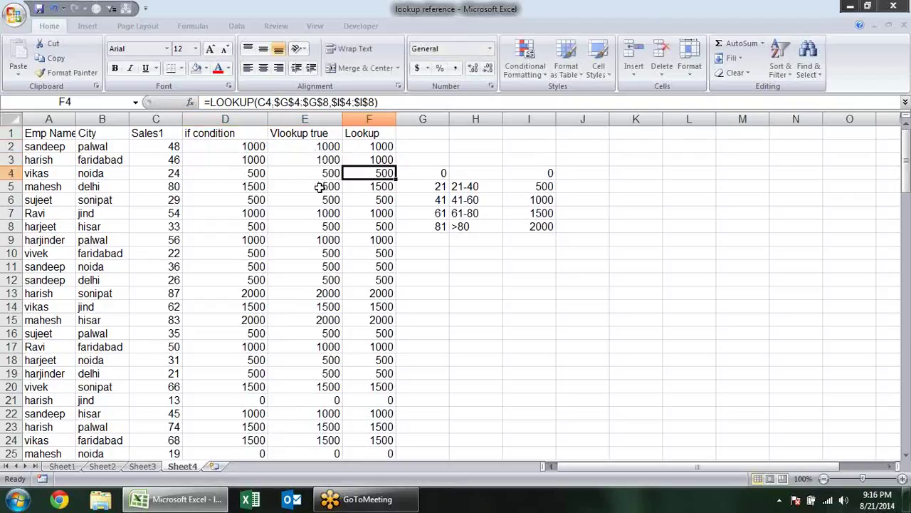
pyautogui.click(321, 187)
pyautogui.click(242, 183)
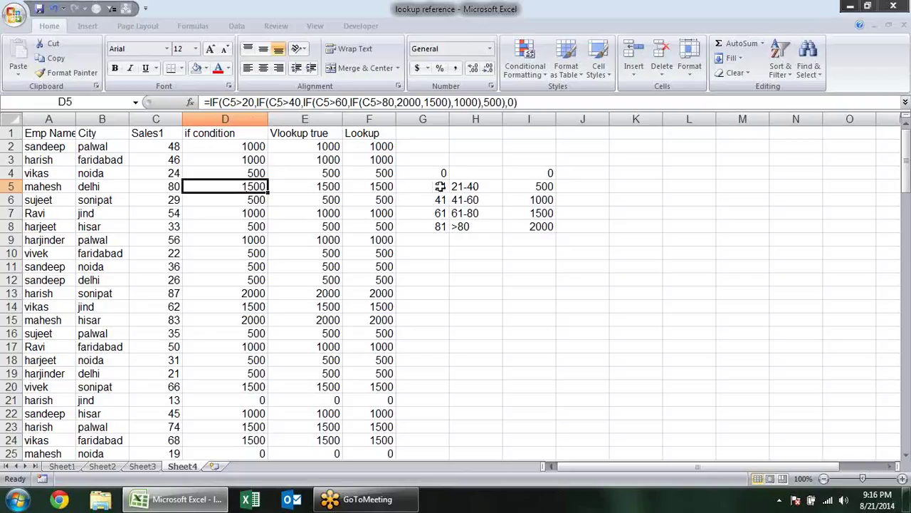
pyautogui.click(478, 201)
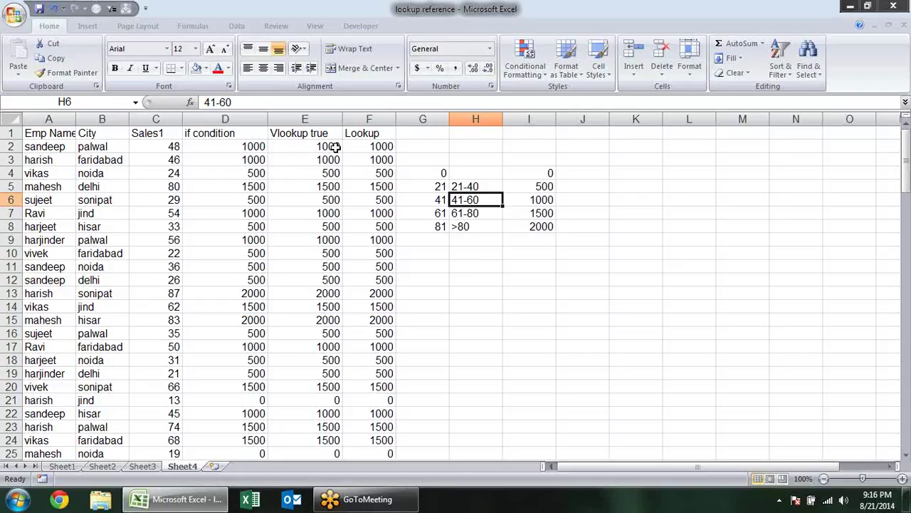
pyautogui.doubleClick(382, 146)
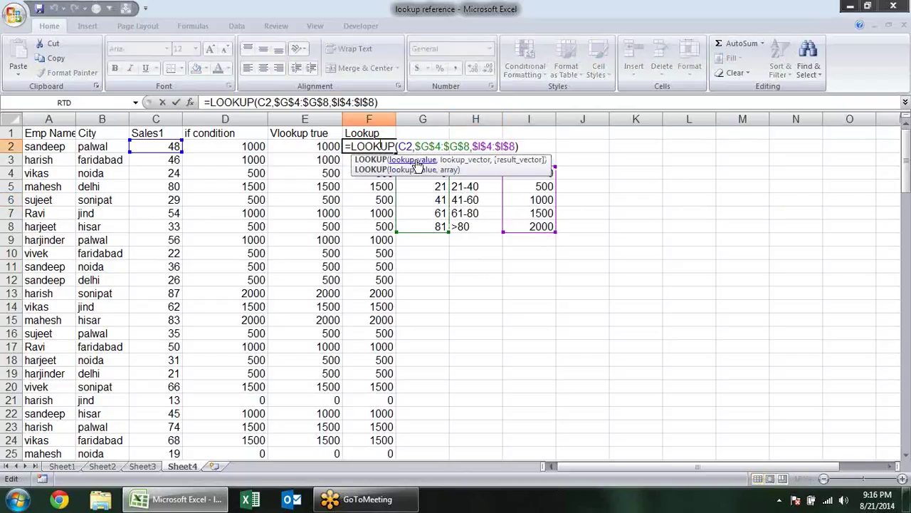
# Review E2's =VLOOKUP(C2,$G$4:$I$8,3,1), checking the G4:I8 table, column 3 and approximate-match 1 arguments
pyautogui.press('Escape')
pyautogui.doubleClick(304, 146)
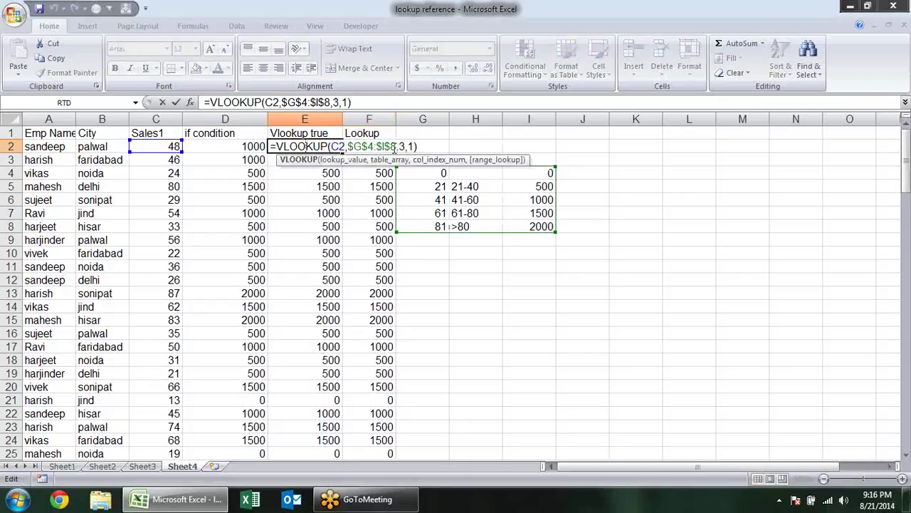
pyautogui.click(371, 146)
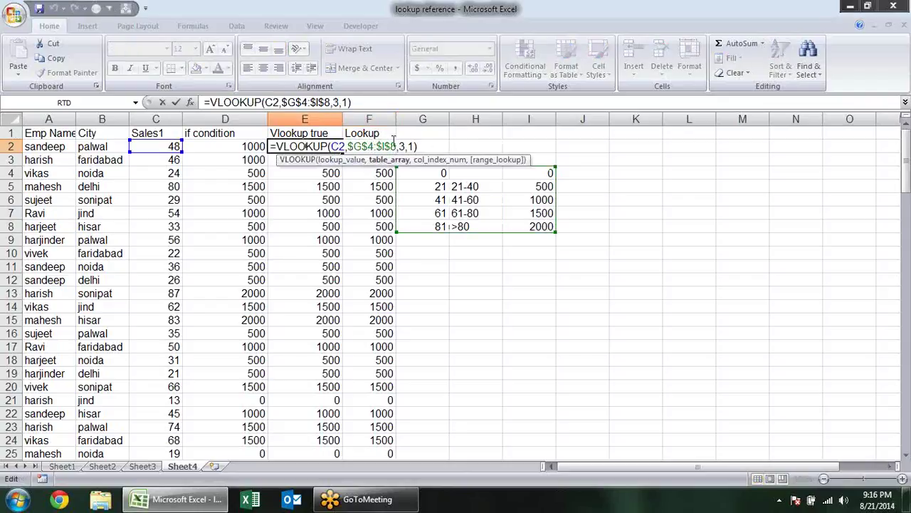
pyautogui.click(402, 146)
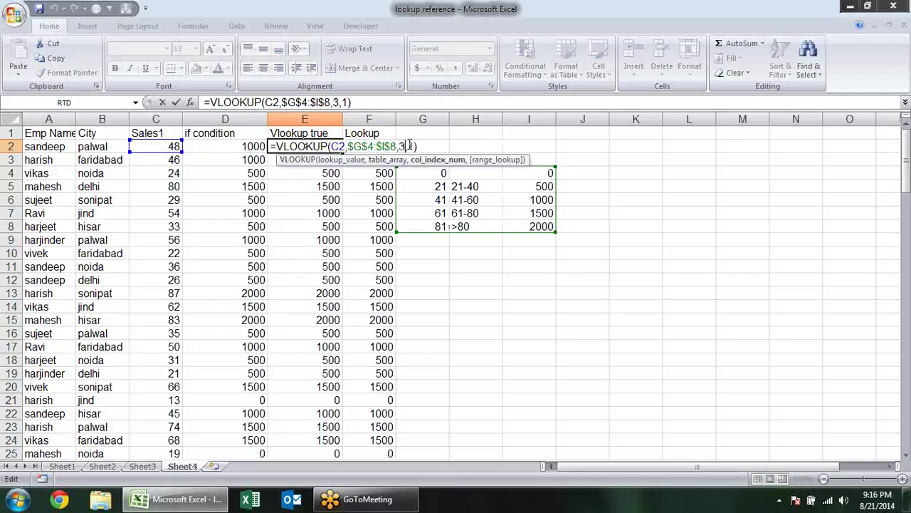
pyautogui.click(414, 145)
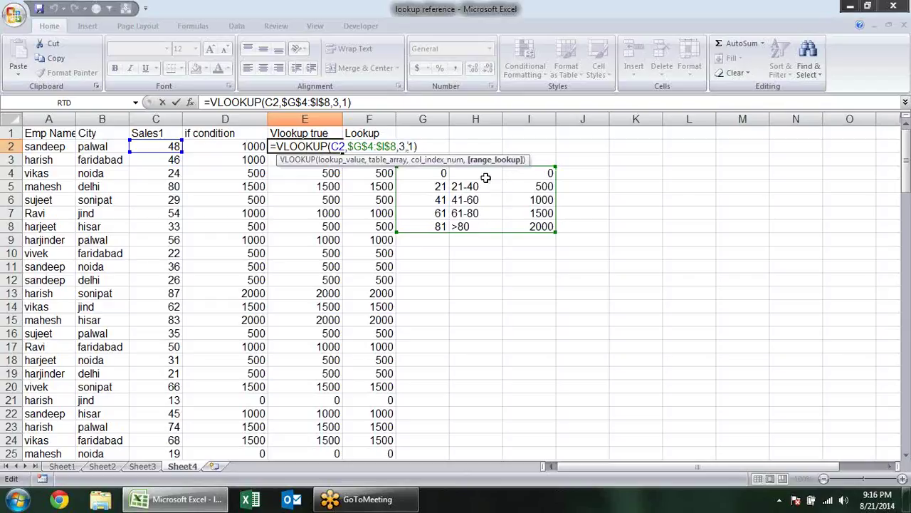
pyautogui.moveTo(481, 234); pyautogui.dragTo(483, 235)
pyautogui.click(391, 162)
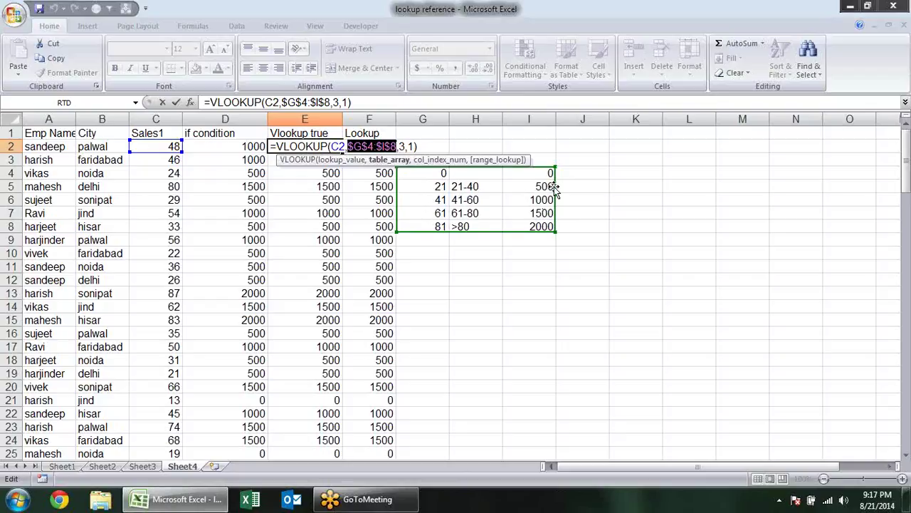
pyautogui.press('Return')
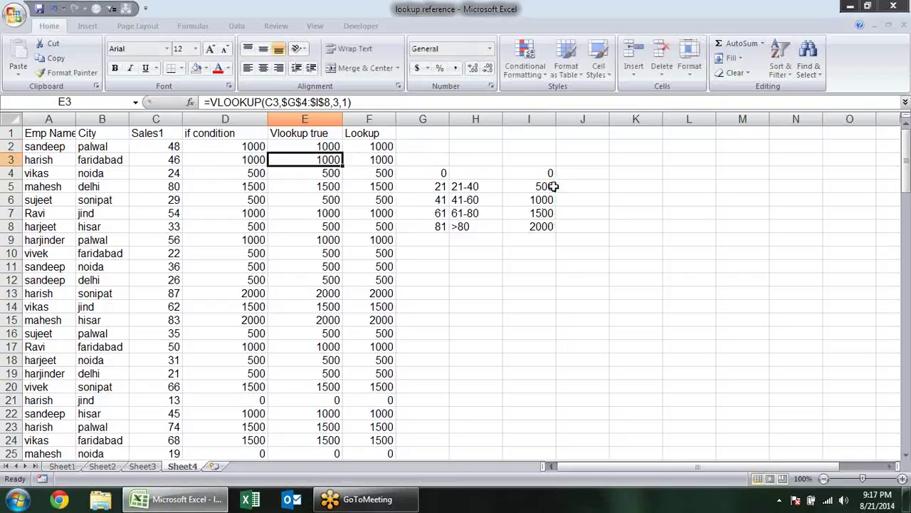
pyautogui.click(379, 146)
pyautogui.doubleClick(380, 145)
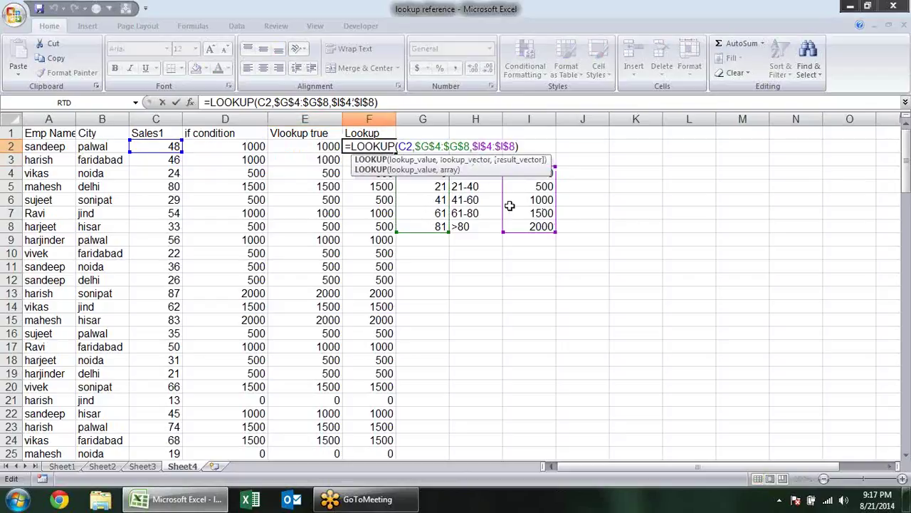
pyautogui.click(416, 167)
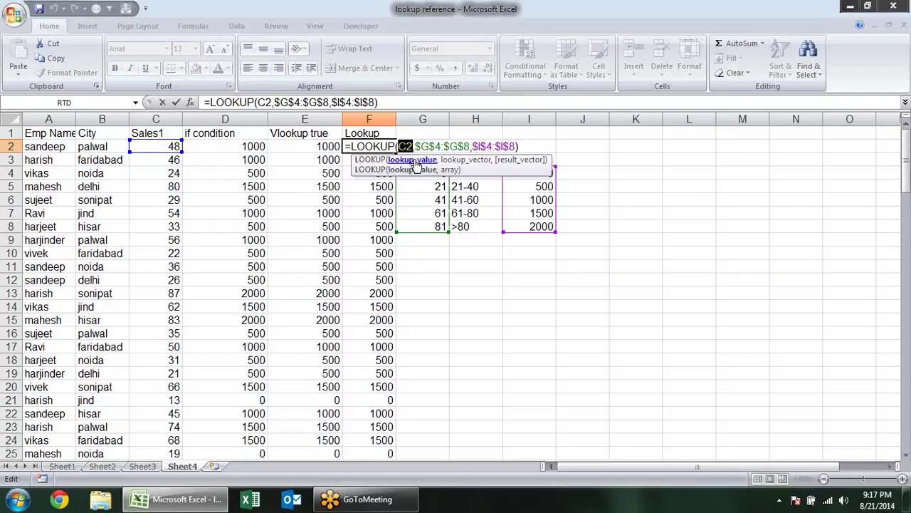
pyautogui.click(464, 159)
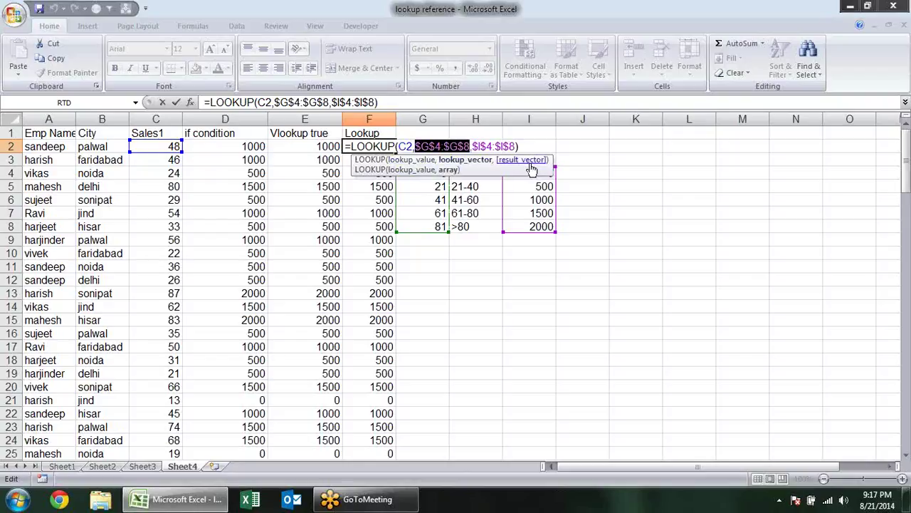
pyautogui.click(530, 160)
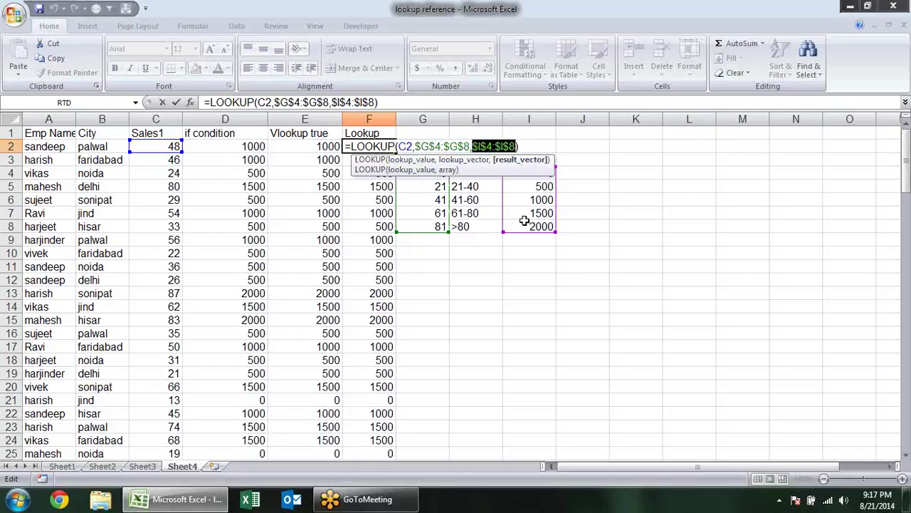
pyautogui.click(420, 161)
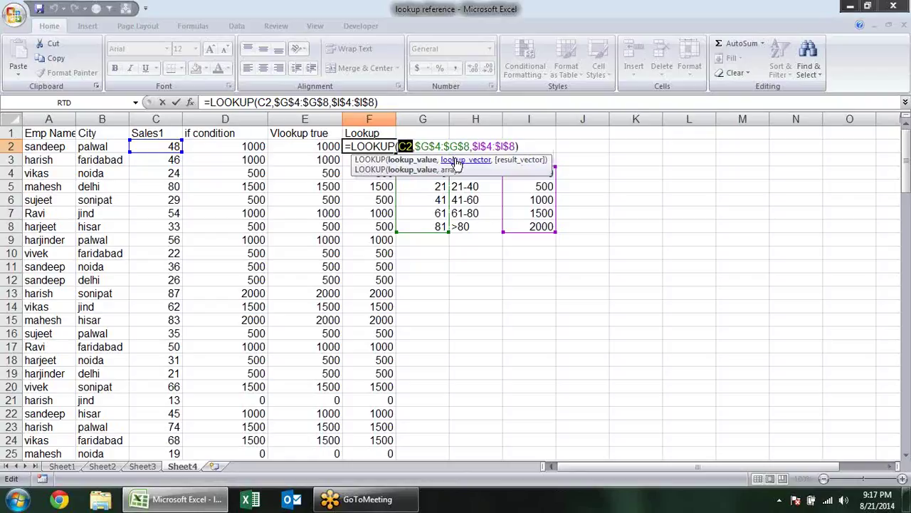
pyautogui.click(462, 159)
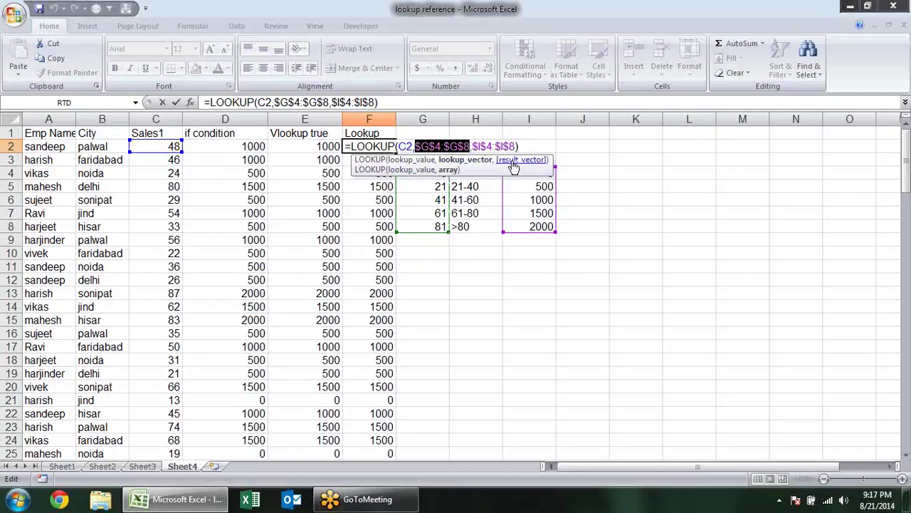
pyautogui.click(514, 165)
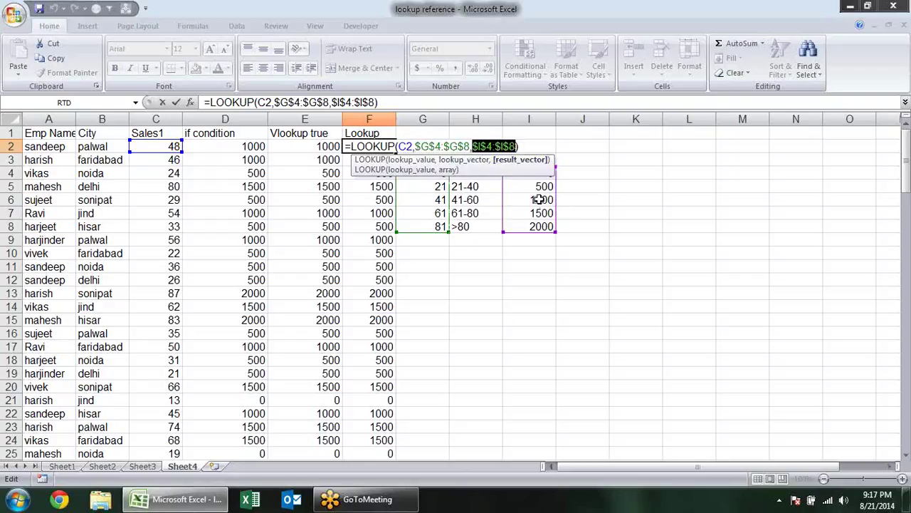
pyautogui.moveTo(503, 200)
pyautogui.mouseDown()
pyautogui.moveTo(297, 191)
pyautogui.moveTo(366, 206)
pyautogui.mouseUp()
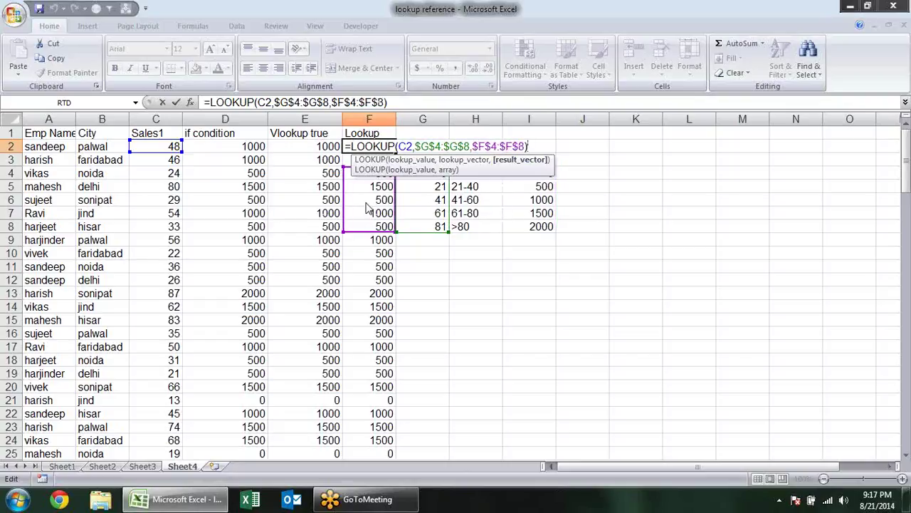
pyautogui.moveTo(367, 206); pyautogui.dragTo(527, 207)
pyautogui.press('Return')
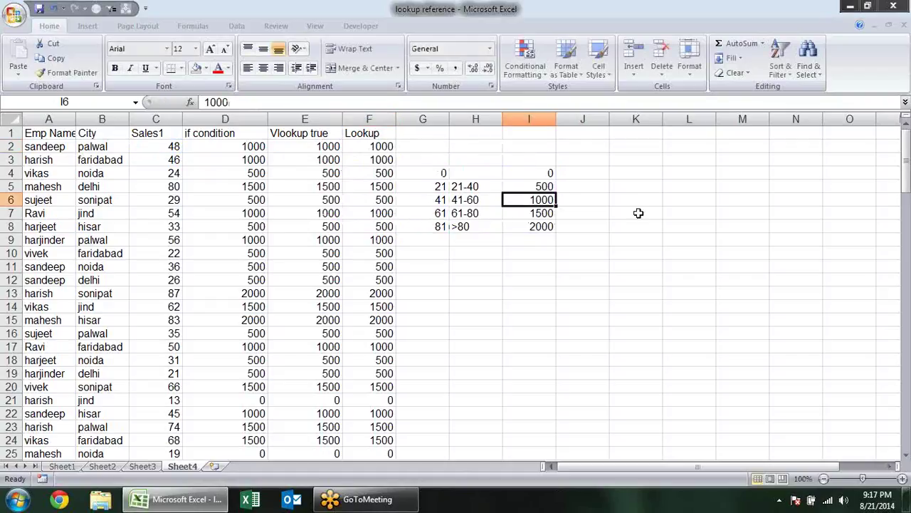
# Copy the Emp Name, City and Sales1 columns from A1 down to row 125
pyautogui.click(476, 265)
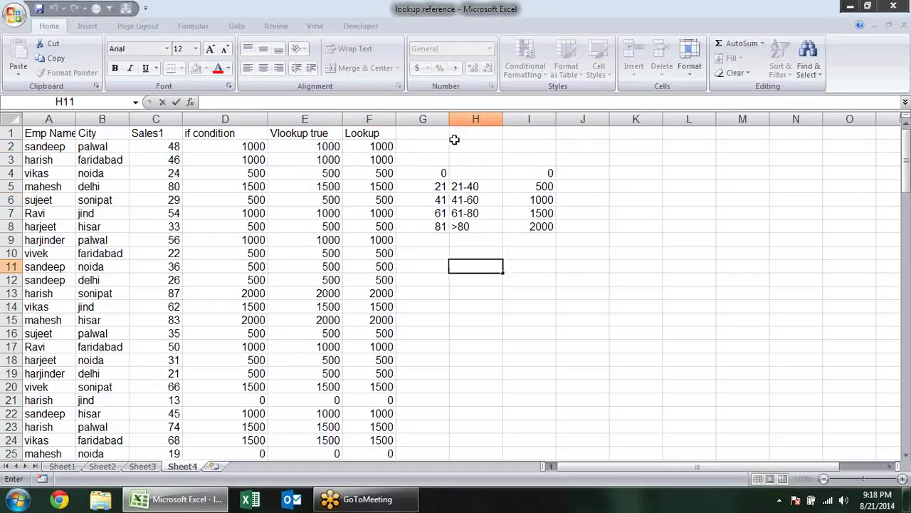
pyautogui.click(242, 159)
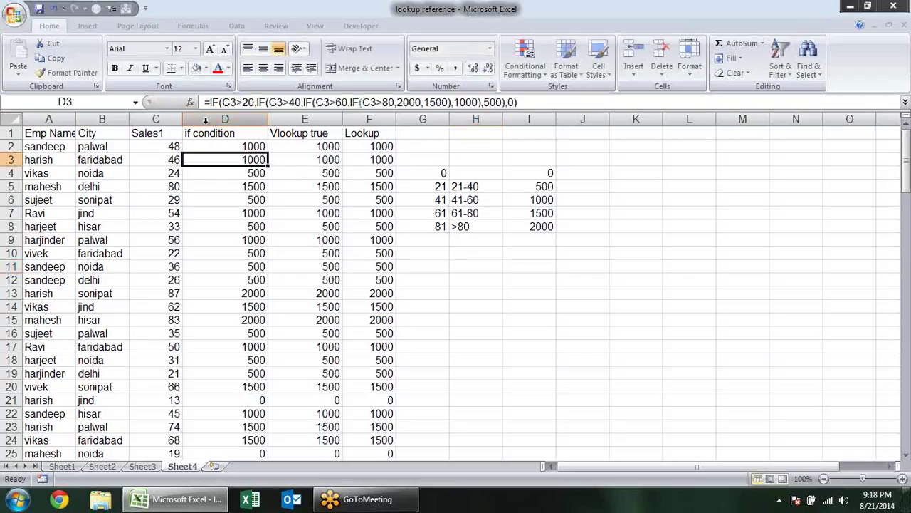
pyautogui.click(51, 133)
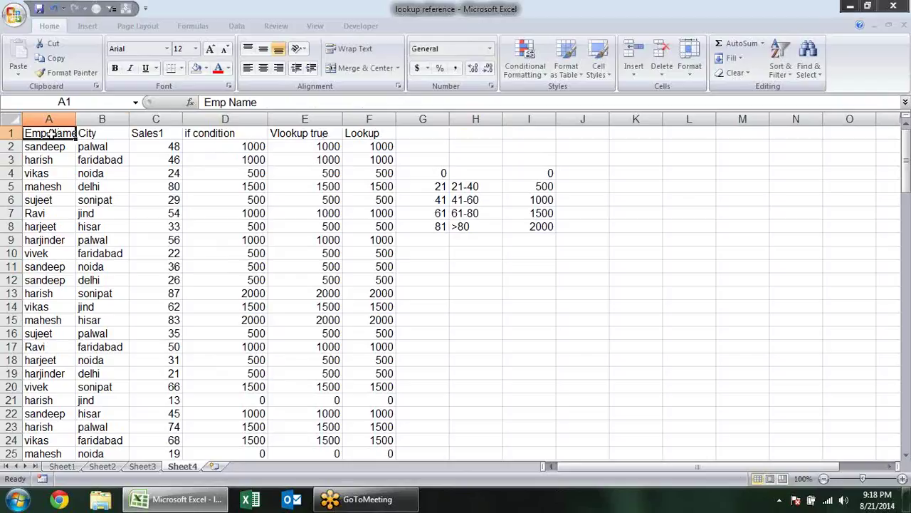
pyautogui.hotkey('shift', 'Right')
pyautogui.hotkey('shift', 'Right')
pyautogui.hotkey('ctrl', 'shift', 'Down')
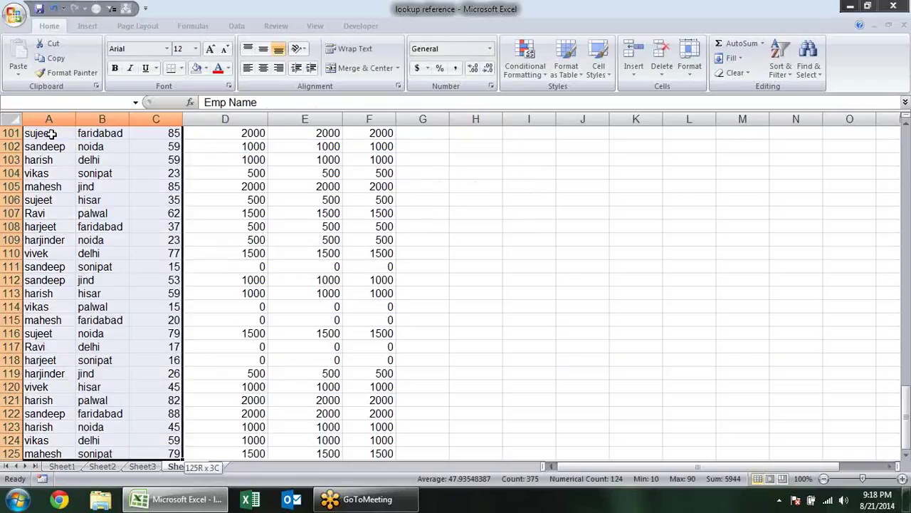
pyautogui.hotkey('ctrl', 'c')
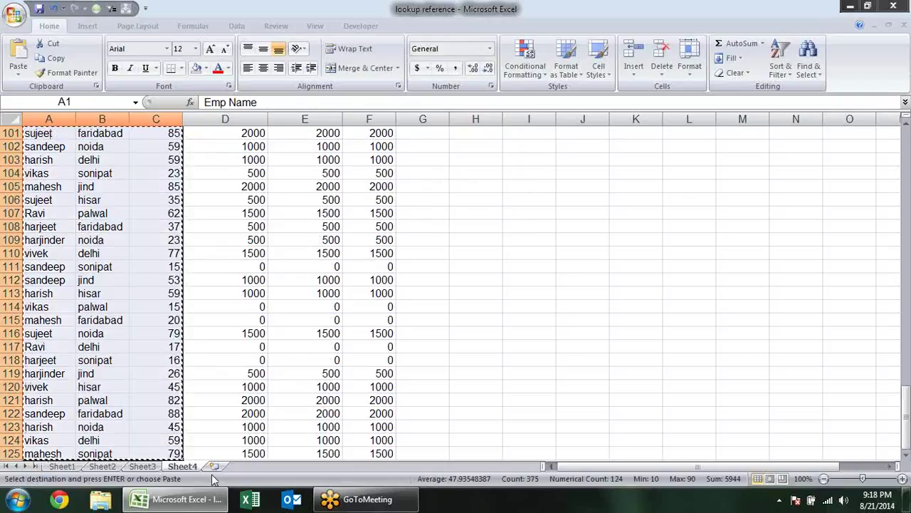
# Paste the data into a new Sheet5, then return to the top of Sheet4
pyautogui.click(214, 467)
pyautogui.hotkey('ctrl', 'v')
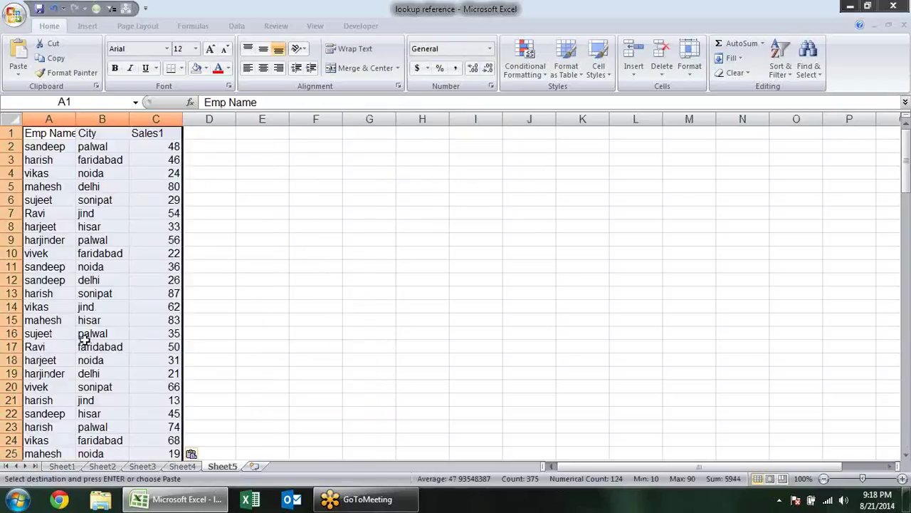
pyautogui.click(182, 466)
pyautogui.scroll(5, 495, 224)
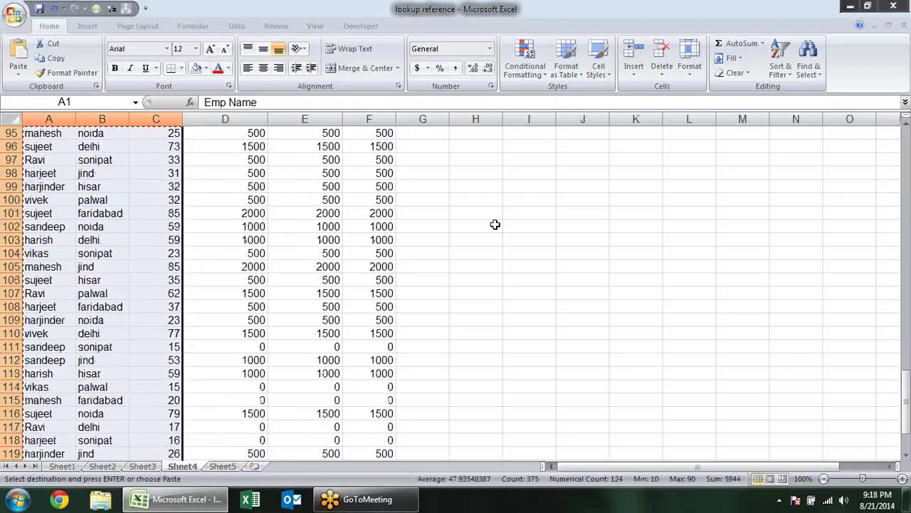
pyautogui.scroll(6, 495, 224)
pyautogui.scroll(6, 495, 224)
pyautogui.scroll(6, 495, 224)
pyautogui.scroll(6, 495, 224)
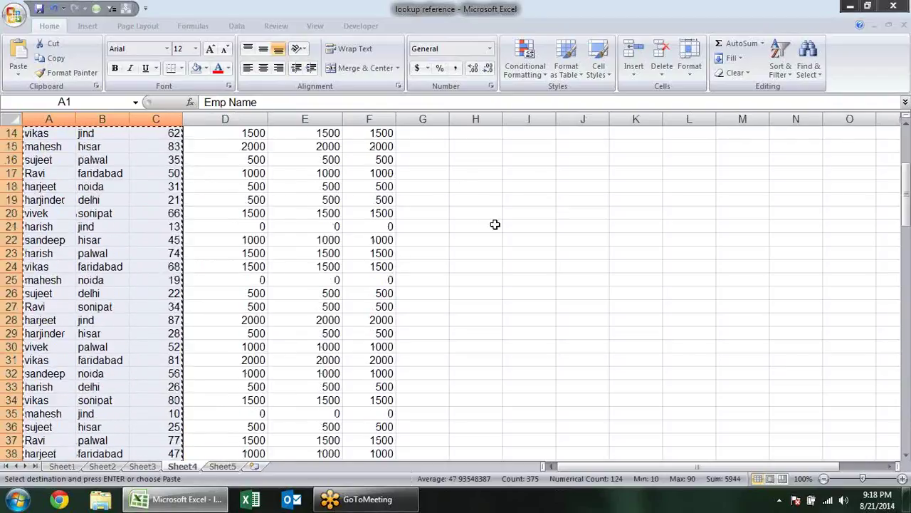
pyautogui.scroll(5, 499, 225)
pyautogui.press('Escape')
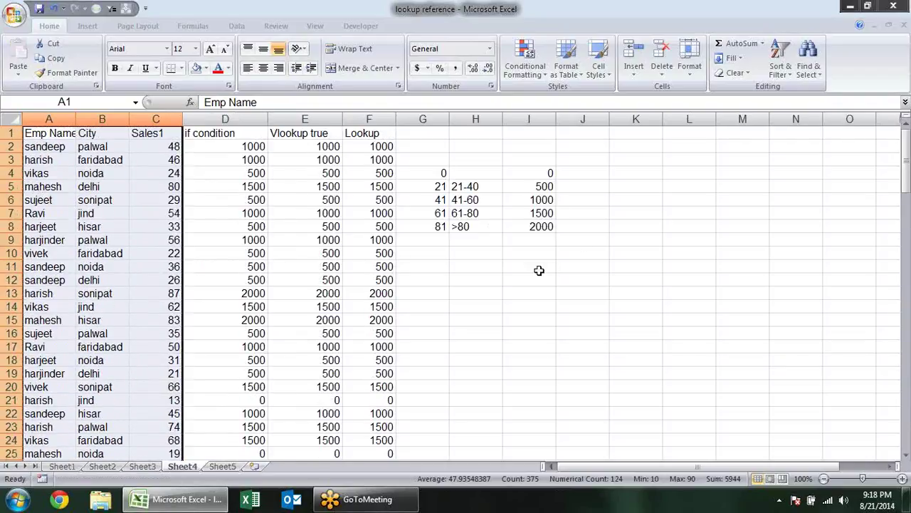
pyautogui.click(539, 268)
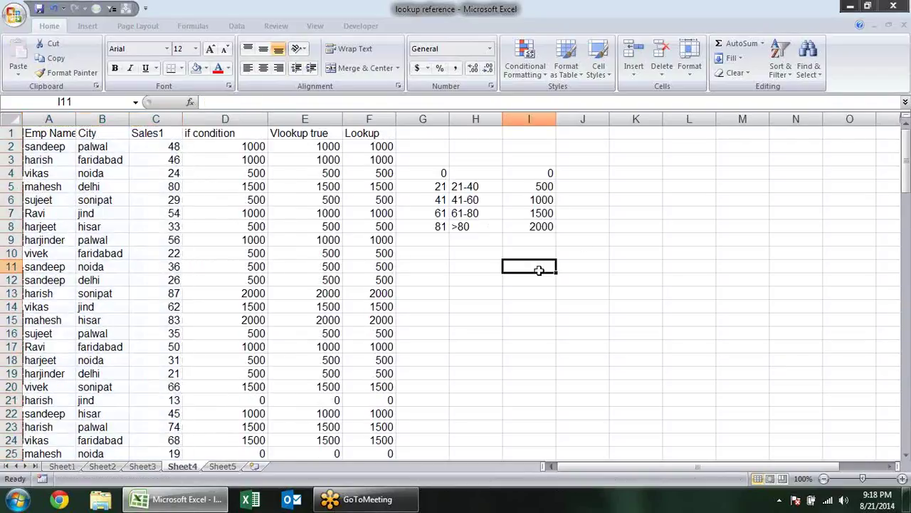
pyautogui.click(476, 186)
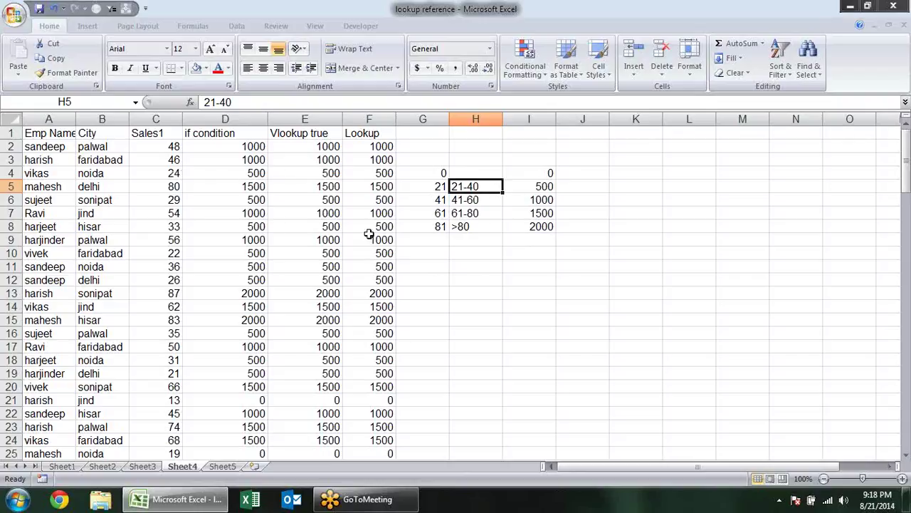
pyautogui.click(315, 157)
pyautogui.click(242, 170)
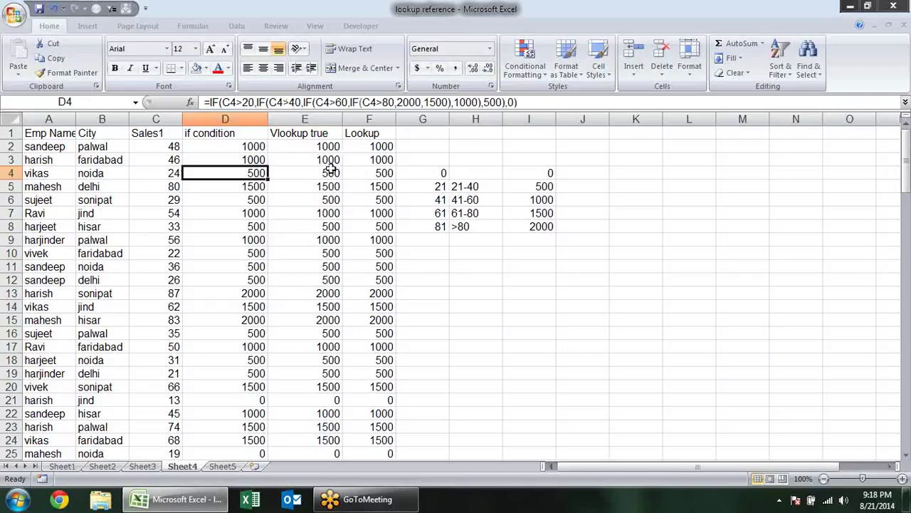
pyautogui.click(331, 168)
pyautogui.click(352, 173)
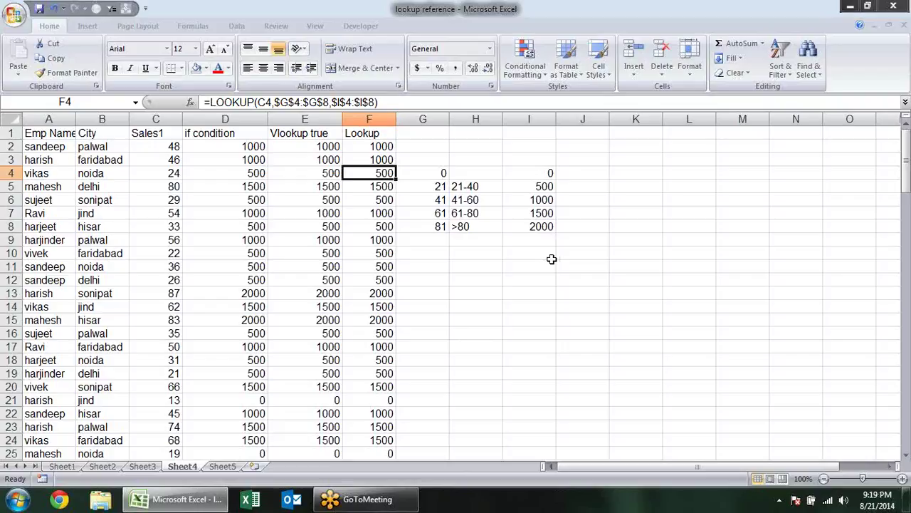
# Review the IF formula in D4 and the bonus in I7, then go to Sheet5
pyautogui.click(252, 172)
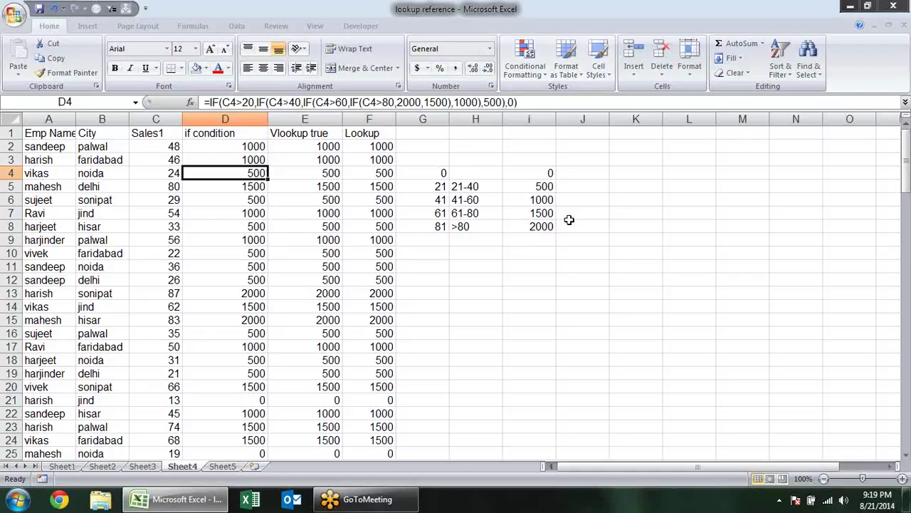
pyautogui.click(545, 212)
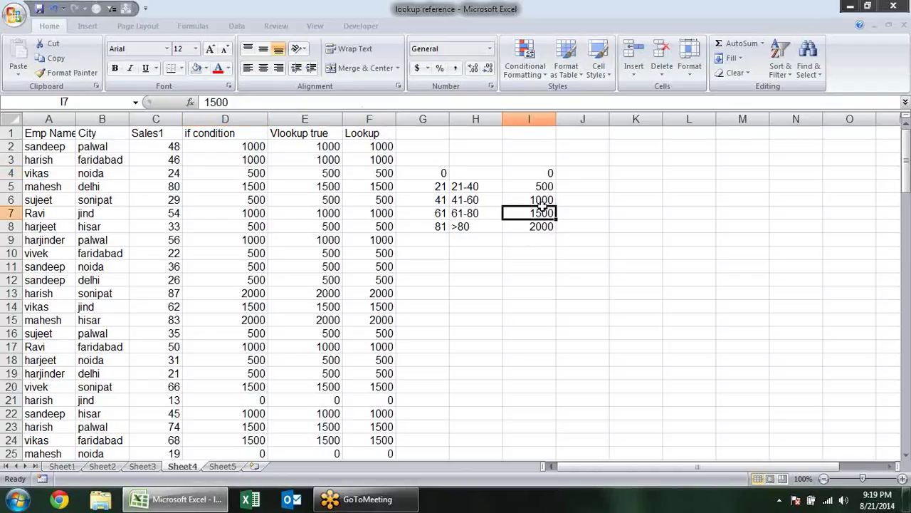
pyautogui.click(230, 469)
pyautogui.click(348, 241)
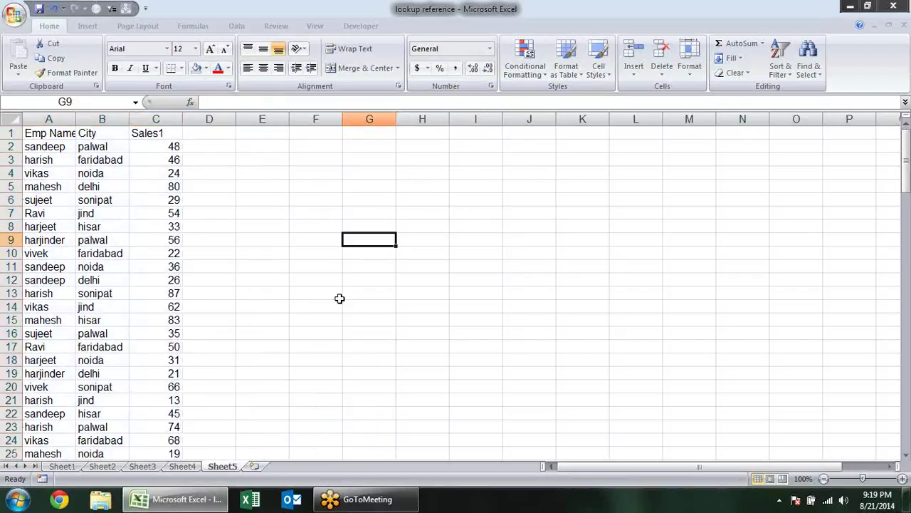
# Rename the C1 header from Sales1 to Sales and autofit the Emp Name column
pyautogui.click(174, 132)
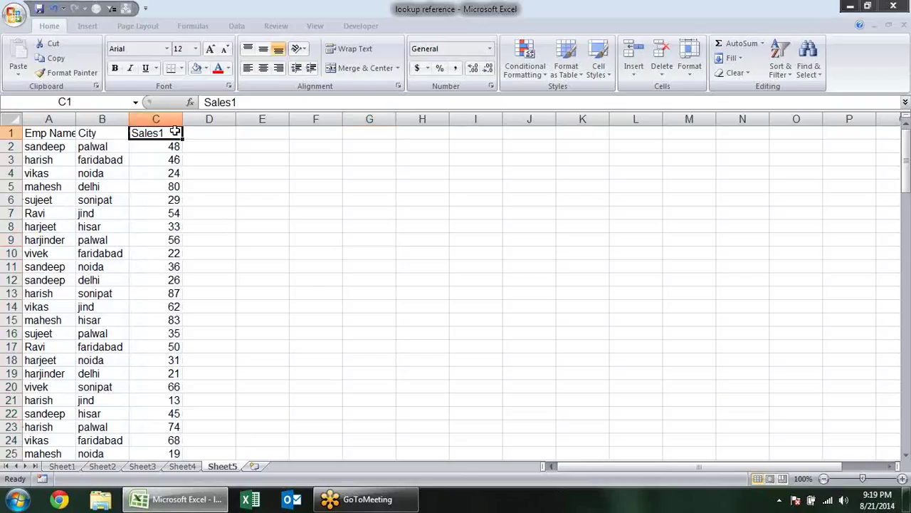
pyautogui.write('Sal')
pyautogui.press('Return')
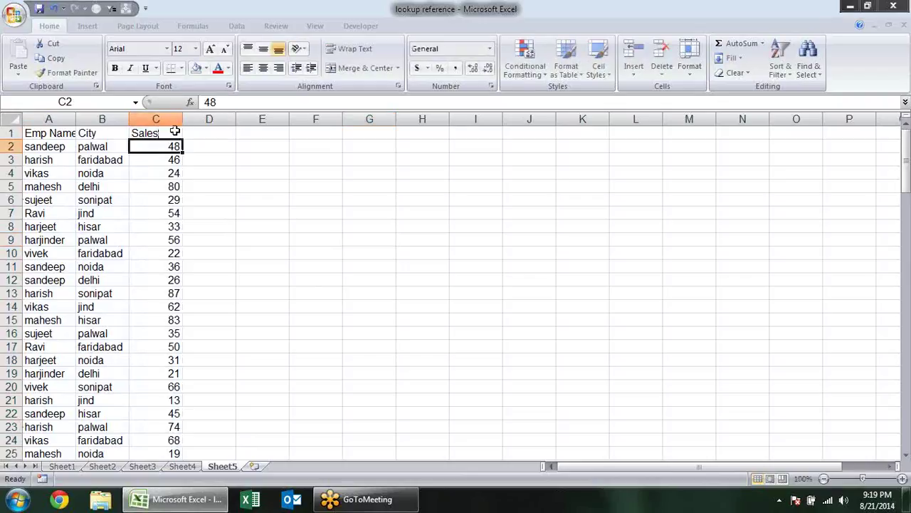
pyautogui.doubleClick(76, 118)
# Add AutoFilter to the header row A1:C1 with Ctrl+Shift+L
pyautogui.click(69, 146)
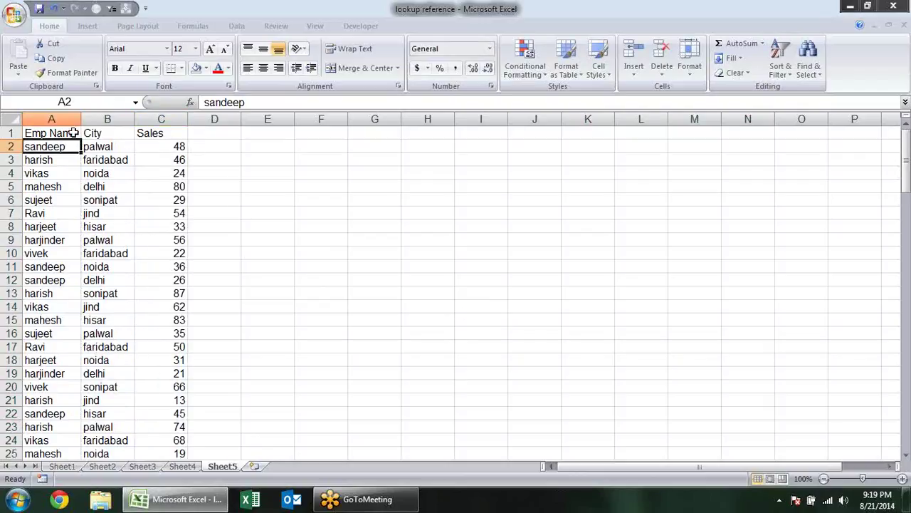
pyautogui.moveTo(74, 133); pyautogui.dragTo(160, 133)
pyautogui.hotkey('ctrl', 'shift', ';')
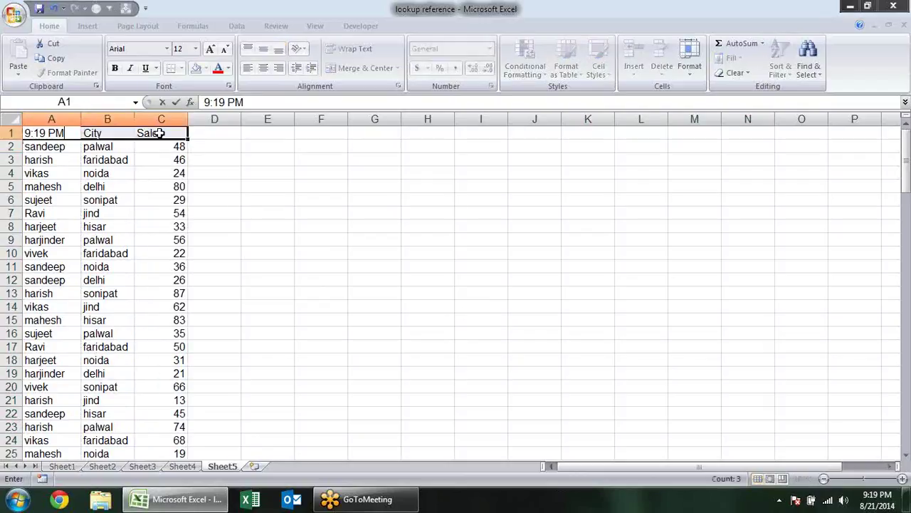
pyautogui.press('Escape')
pyautogui.write('`')
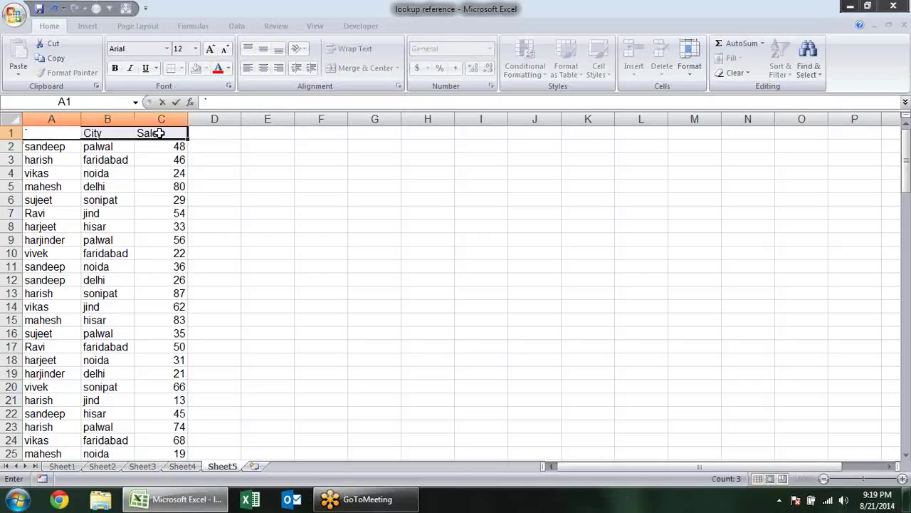
pyautogui.press('Escape')
pyautogui.hotkey('ctrl', 'shift', 'l')
pyautogui.click(242, 158)
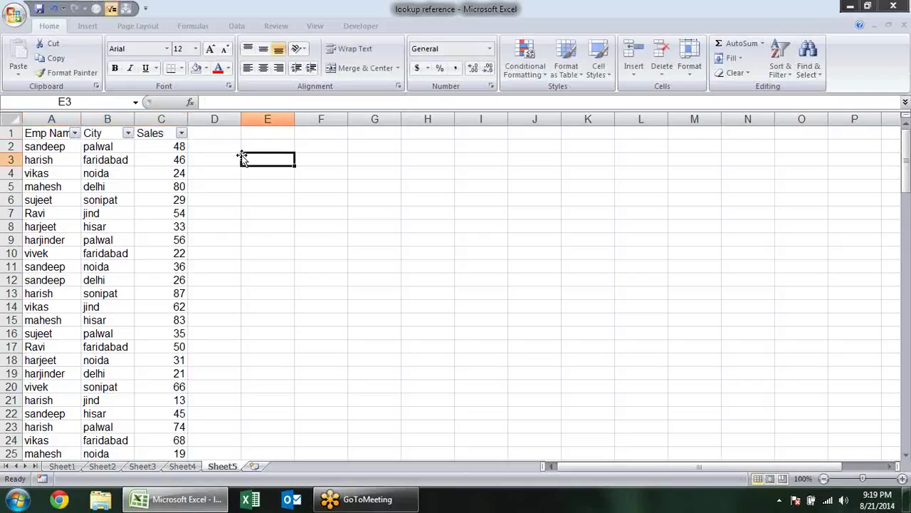
pyautogui.click(74, 134)
pyautogui.click(61, 238)
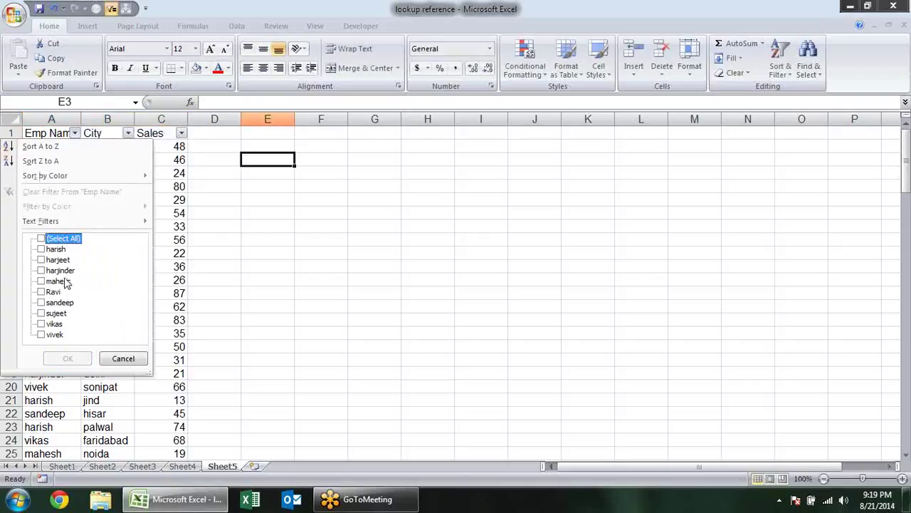
pyautogui.click(60, 270)
pyautogui.click(67, 358)
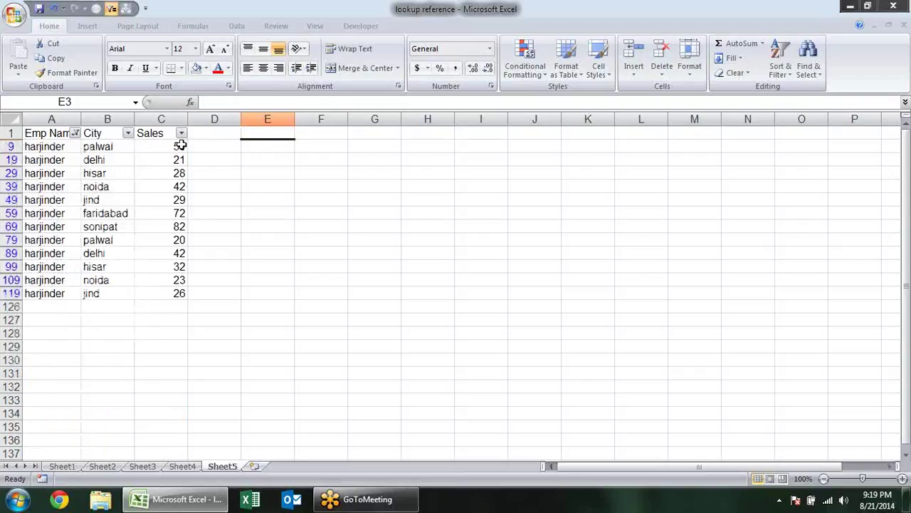
pyautogui.moveTo(179, 146); pyautogui.dragTo(187, 289)
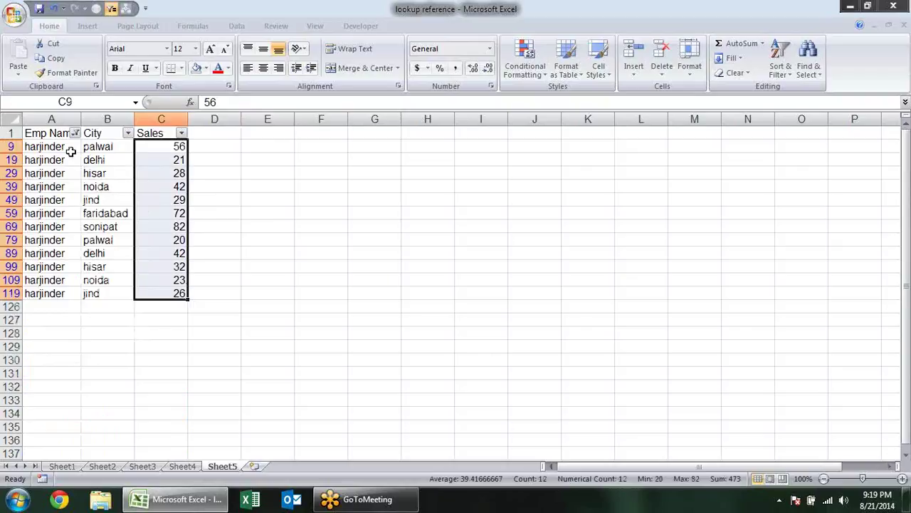
pyautogui.moveTo(53, 133); pyautogui.dragTo(168, 291)
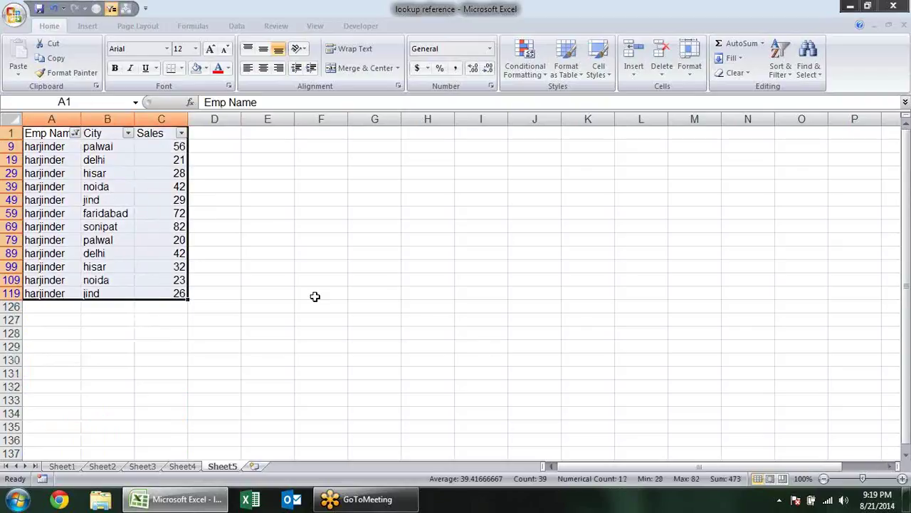
pyautogui.moveTo(238, 225); pyautogui.dragTo(284, 226)
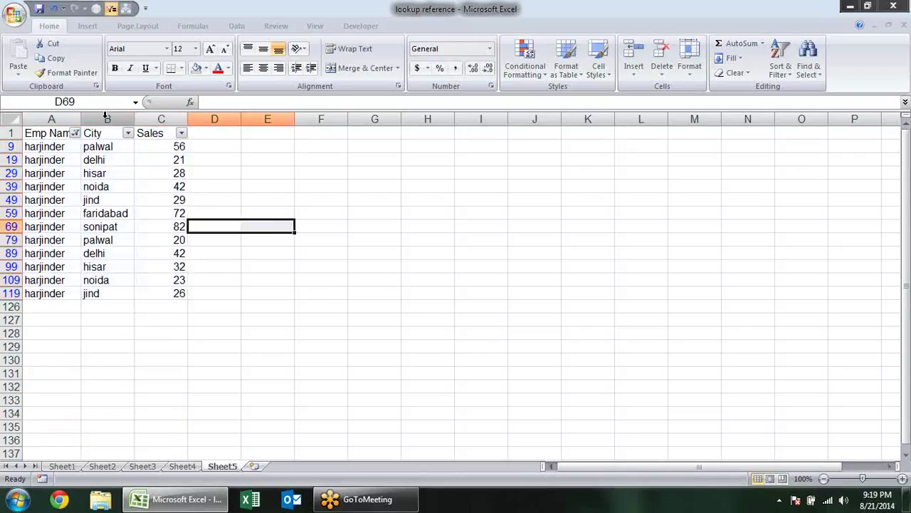
pyautogui.click(75, 134)
pyautogui.click(42, 236)
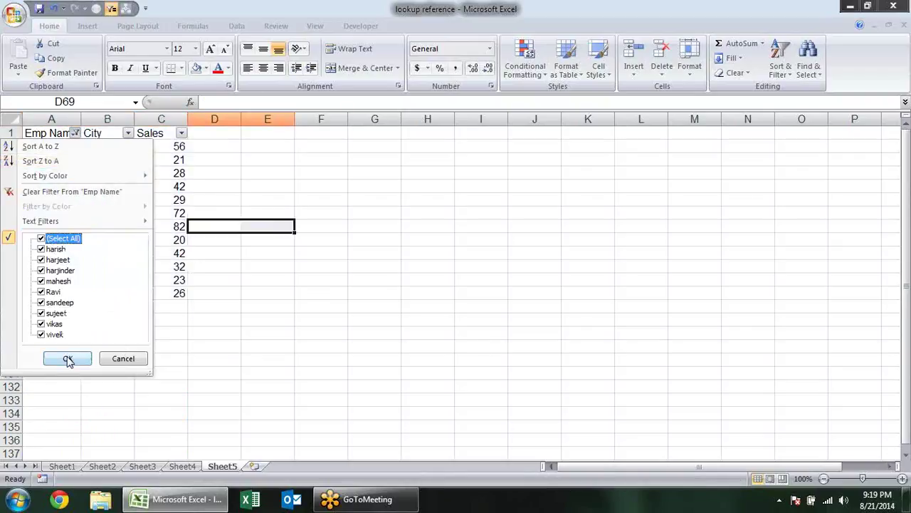
pyautogui.click(68, 359)
pyautogui.click(297, 201)
pyautogui.moveTo(53, 147); pyautogui.dragTo(183, 146)
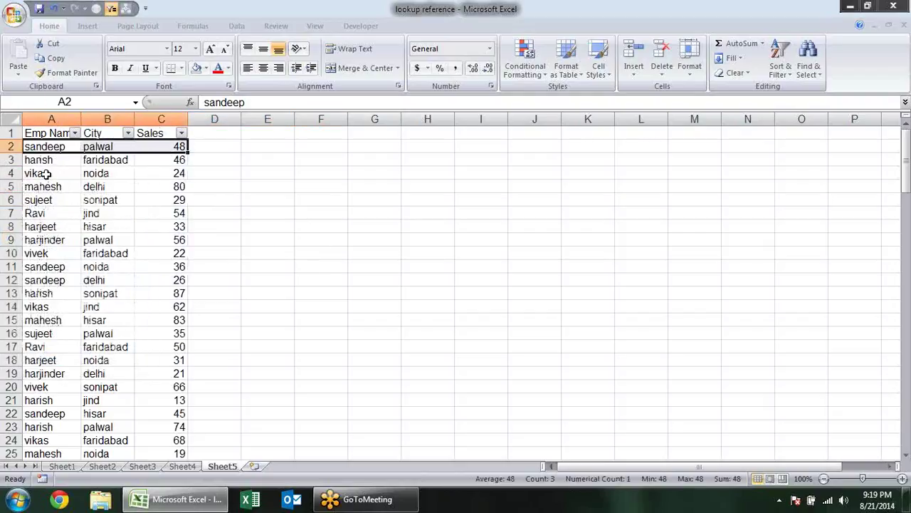
# Insert a blank column A before Emp Name
pyautogui.moveTo(50, 147); pyautogui.dragTo(184, 293)
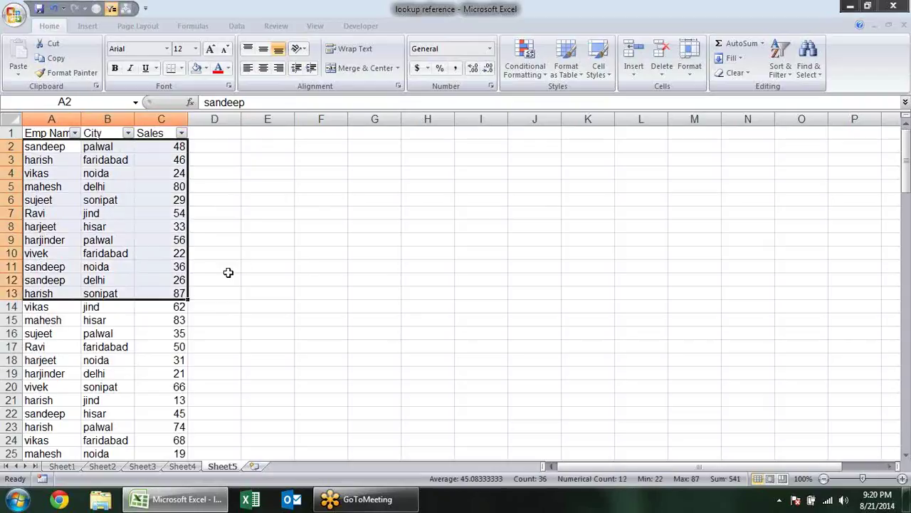
pyautogui.click(244, 257)
pyautogui.rightClick(71, 119)
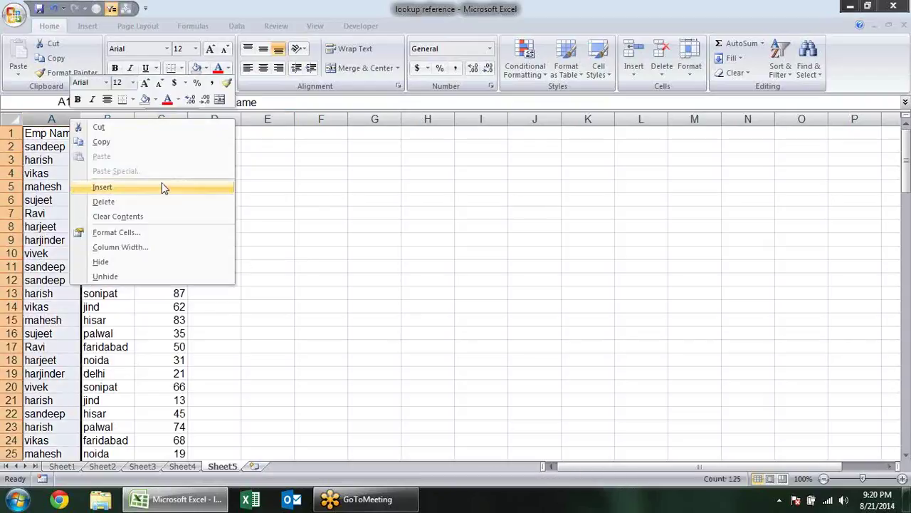
pyautogui.click(162, 187)
# Label the new column's A1 header 'Helper'
pyautogui.click(351, 211)
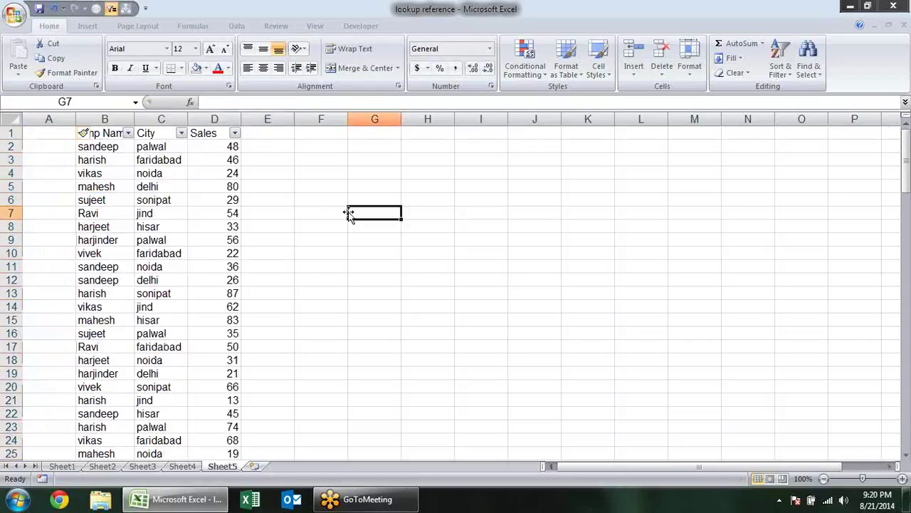
pyautogui.click(263, 138)
pyautogui.click(290, 157)
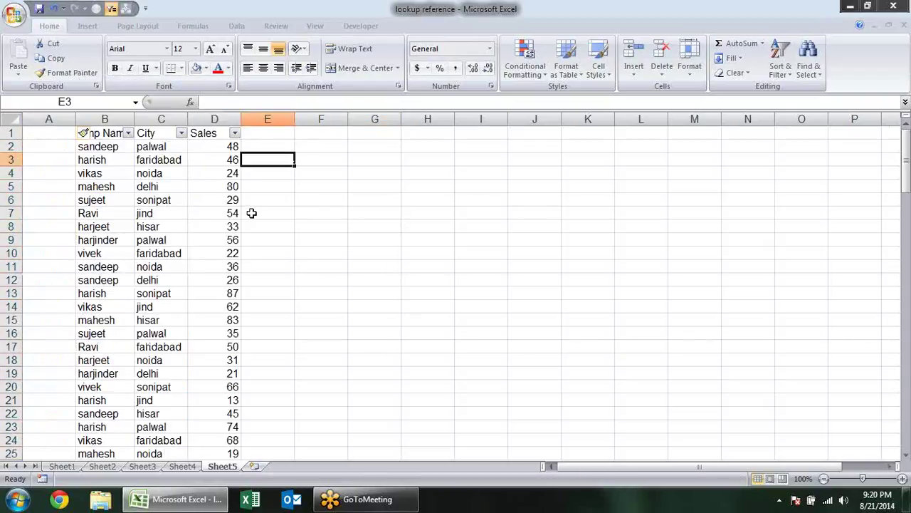
pyautogui.click(55, 135)
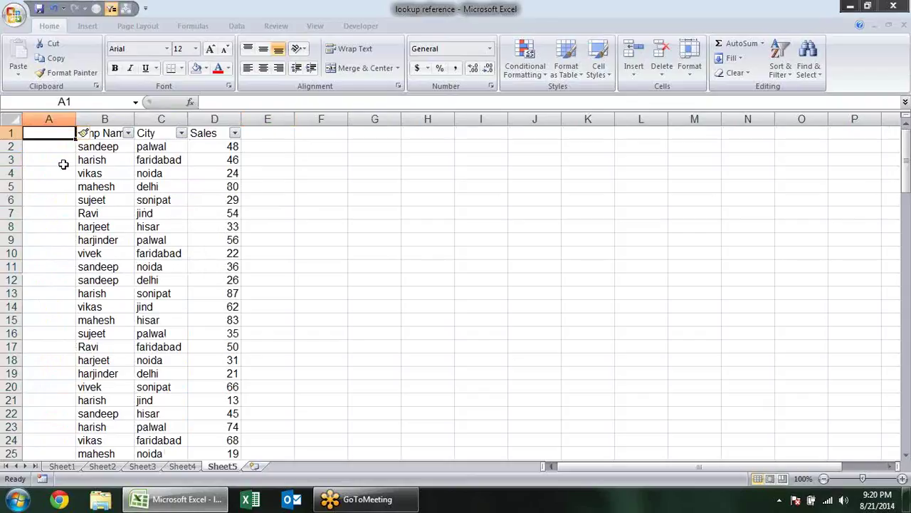
pyautogui.write('Helper')
pyautogui.press('Return')
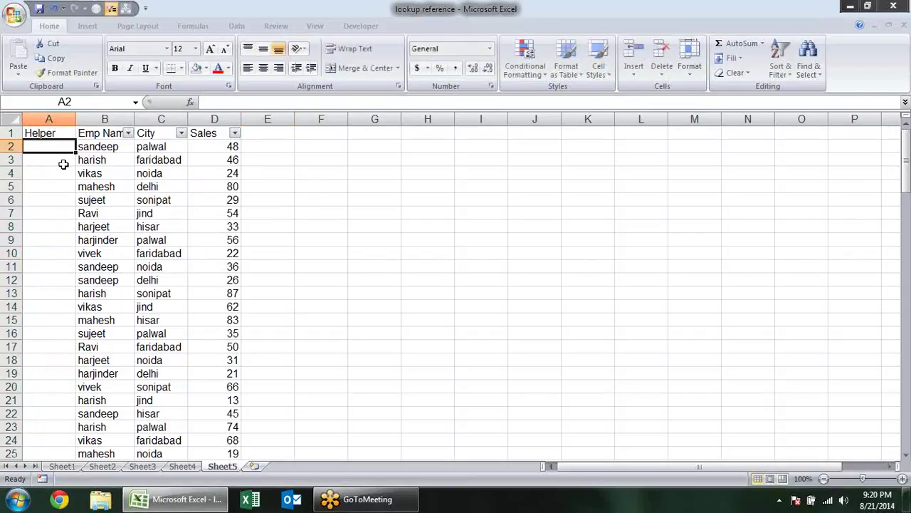
# Point out the repeated sandeep entries in the employee name column
pyautogui.click(102, 142)
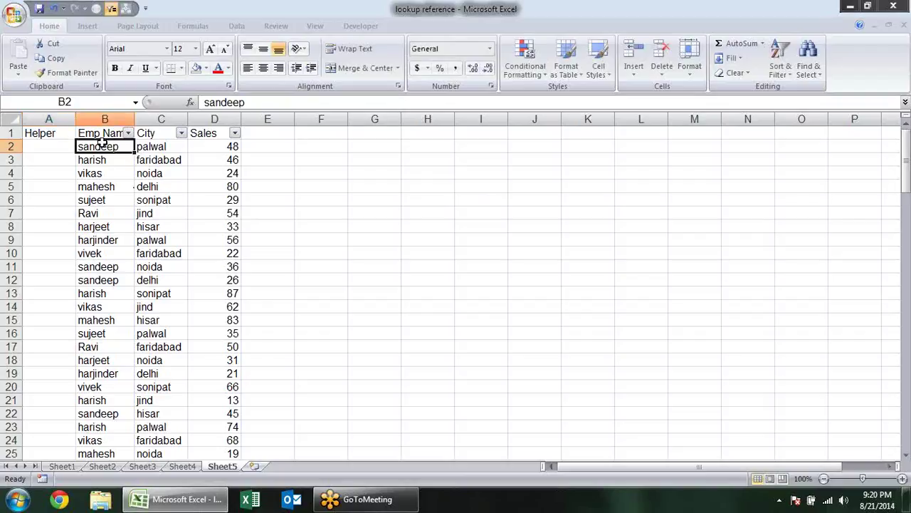
pyautogui.click(111, 266)
pyautogui.click(116, 285)
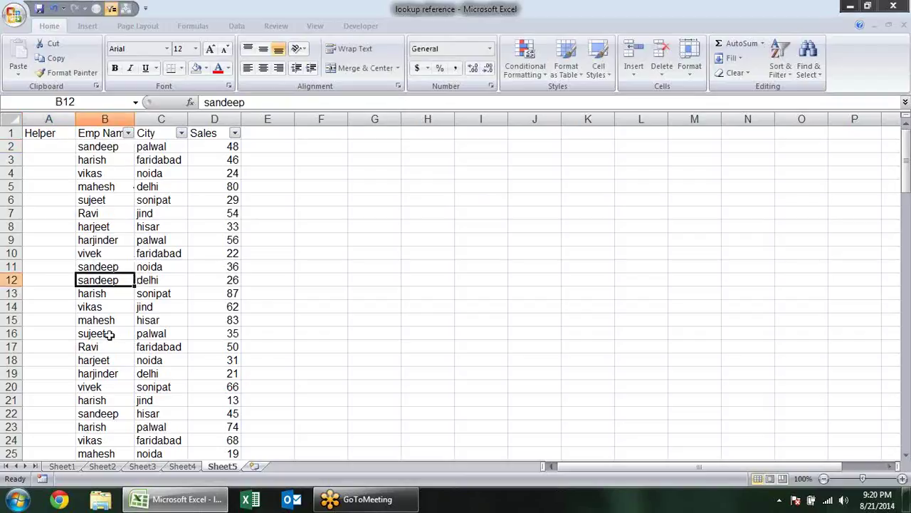
pyautogui.click(110, 335)
pyautogui.click(101, 396)
pyautogui.click(42, 157)
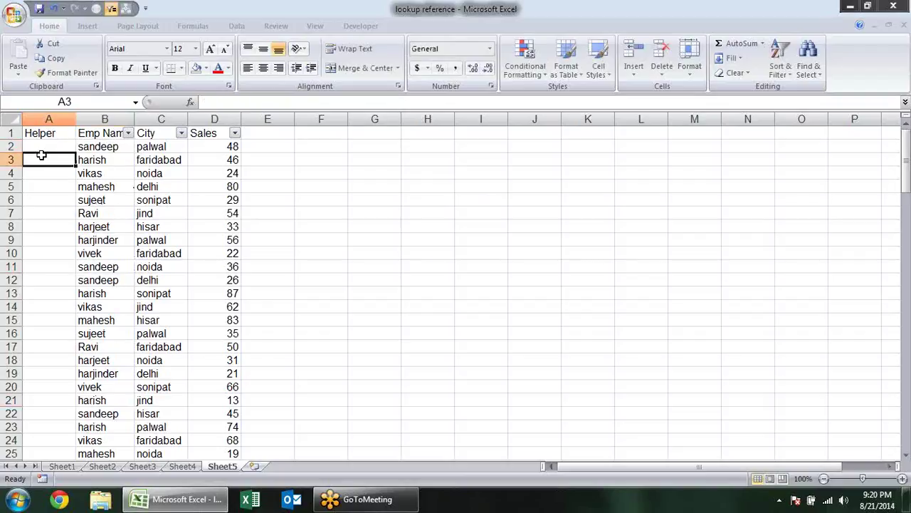
pyautogui.click(377, 157)
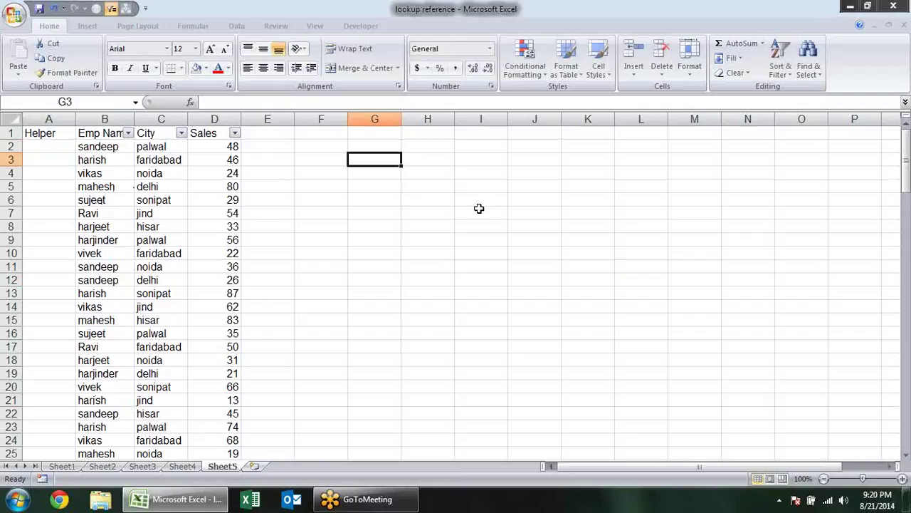
# Enter =COUNT(D1:D11) in G3 to count the Sales range
pyautogui.write('=count')
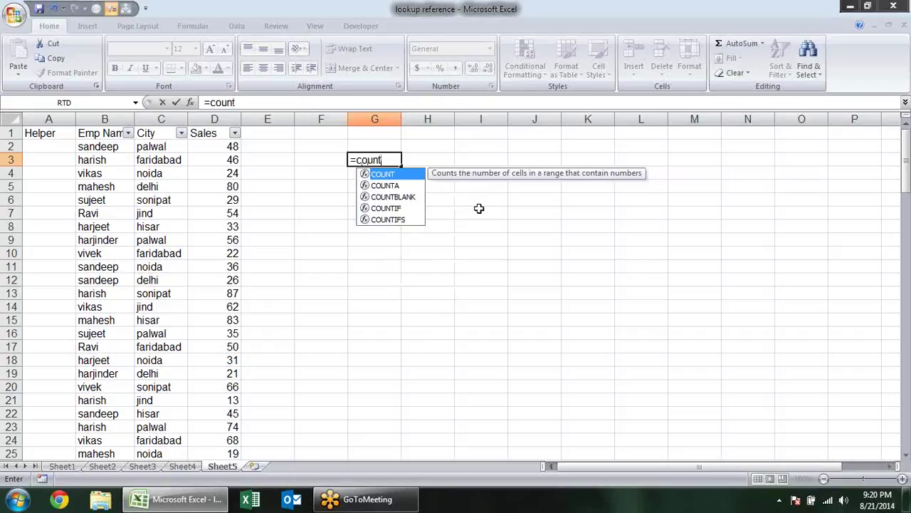
pyautogui.press('Tab')
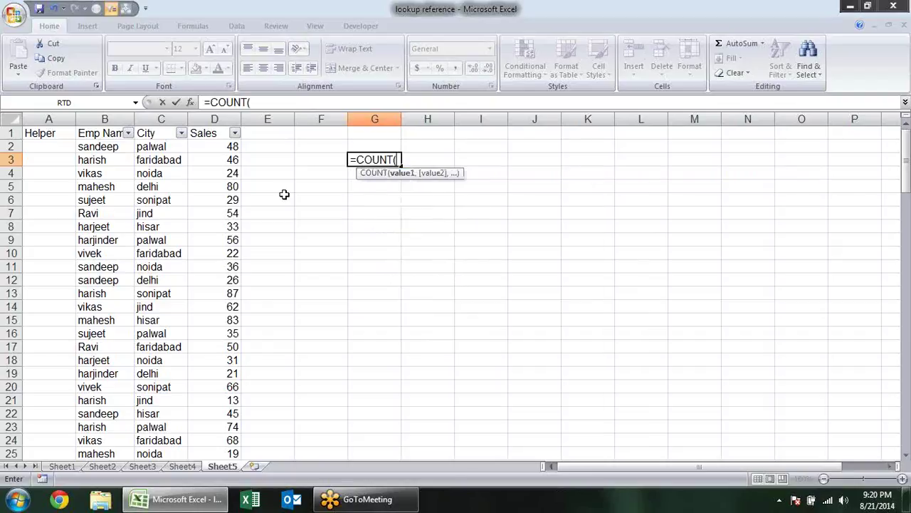
pyautogui.moveTo(238, 146); pyautogui.dragTo(198, 330)
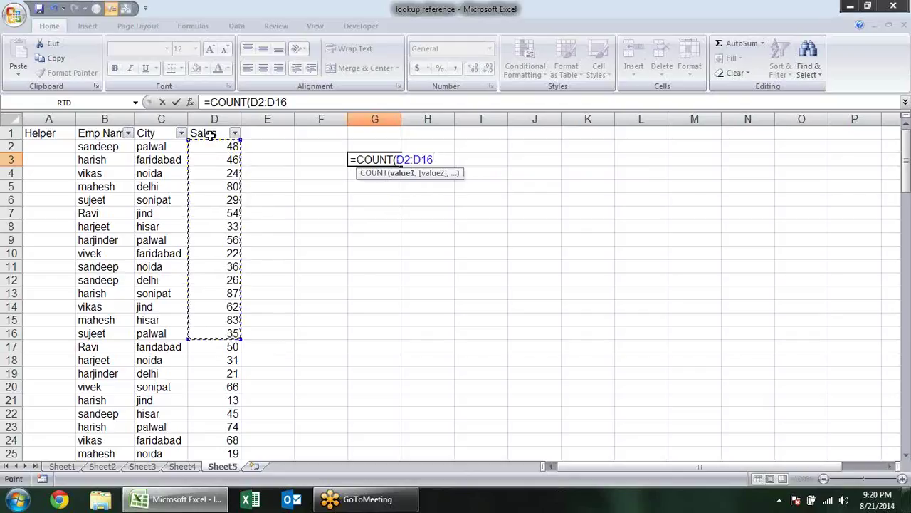
pyautogui.moveTo(210, 135); pyautogui.dragTo(212, 267)
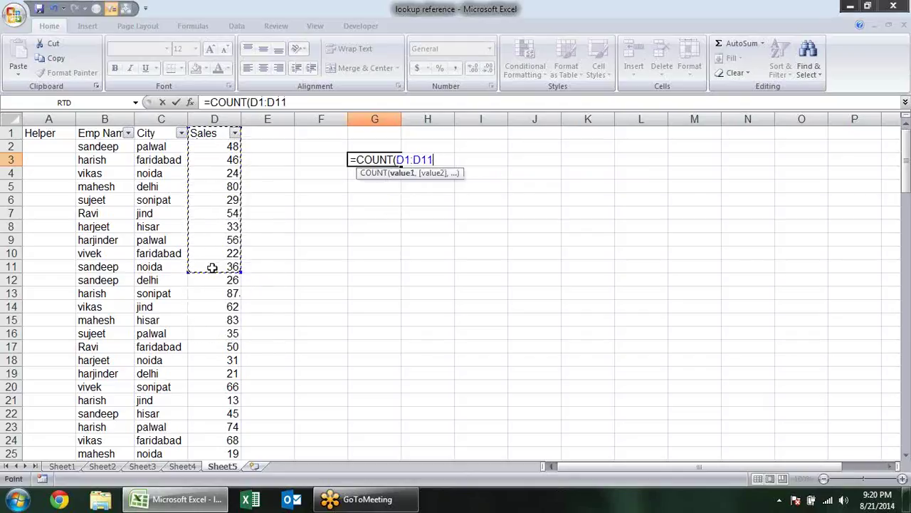
pyautogui.write(')')
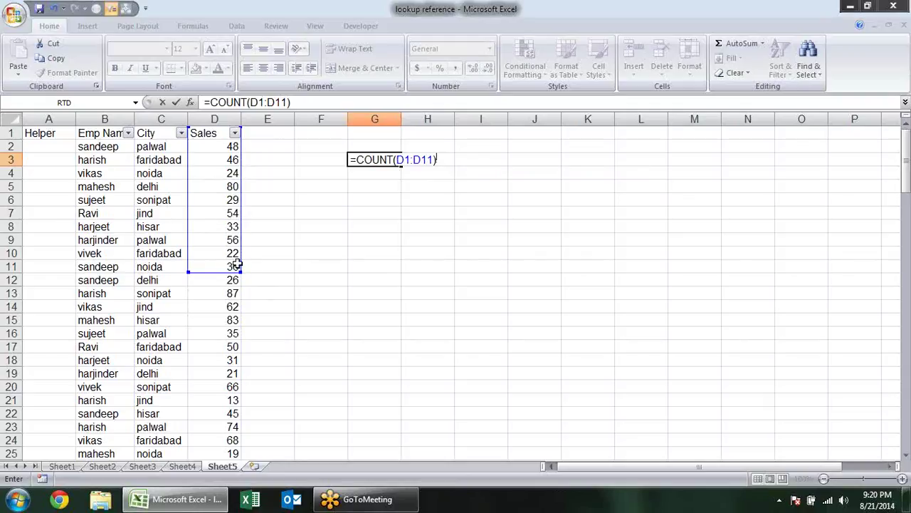
pyautogui.press('Return')
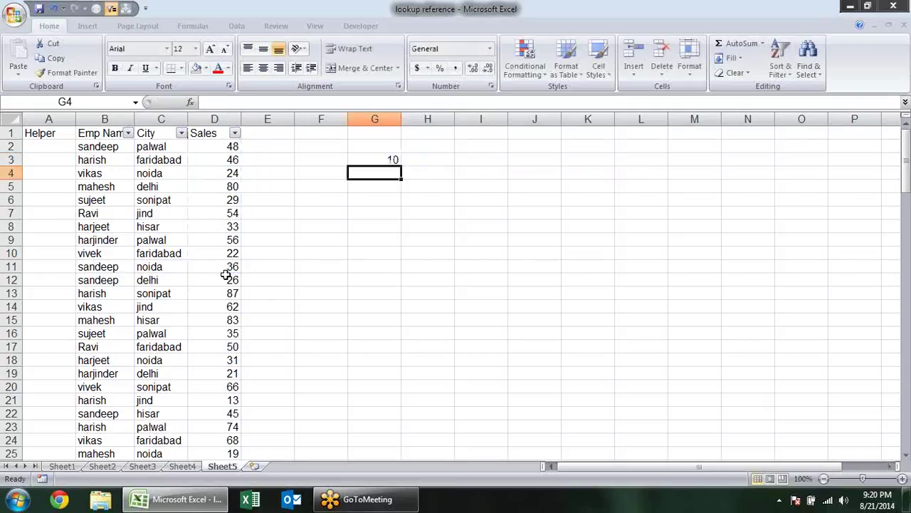
# Compare with the status bar, then change G3 to =COUNTA(D1:D11), returning 11
pyautogui.moveTo(228, 270); pyautogui.dragTo(232, 127)
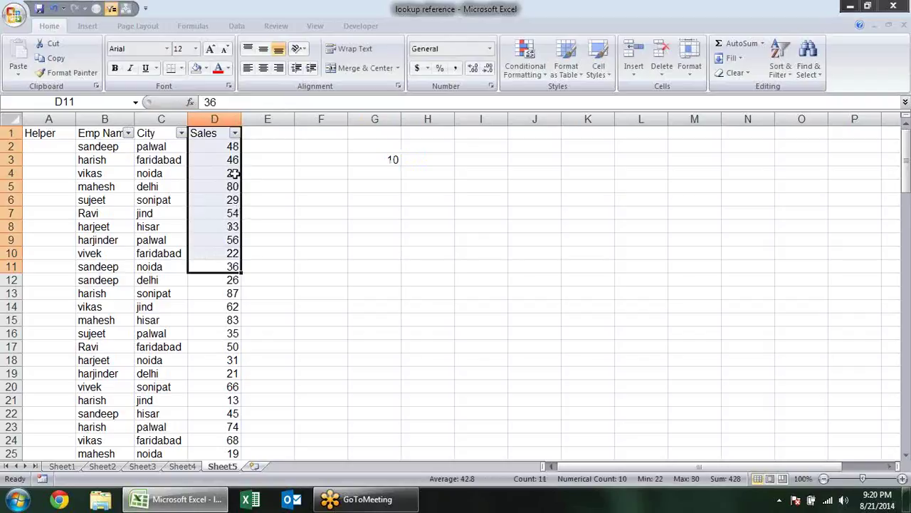
pyautogui.click(393, 159)
pyautogui.write('=COUNT(D1:D11)')
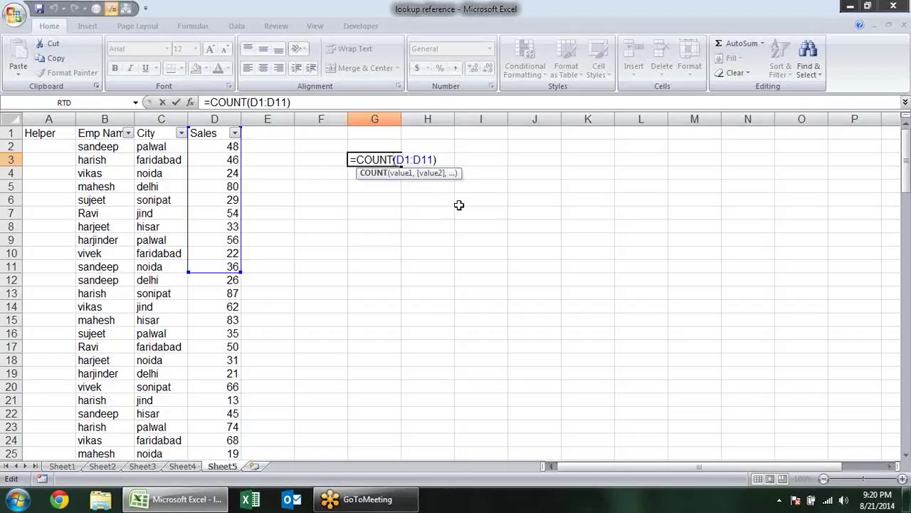
pyautogui.write('a')
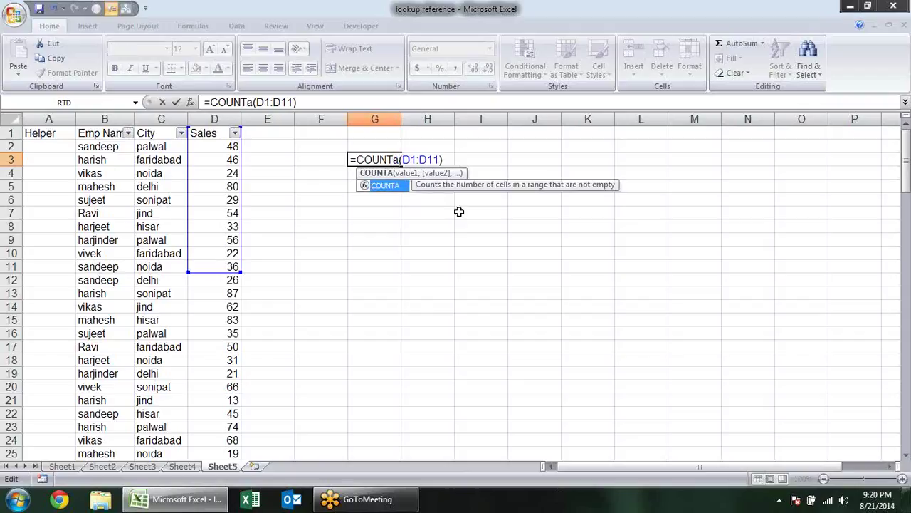
pyautogui.press('Return')
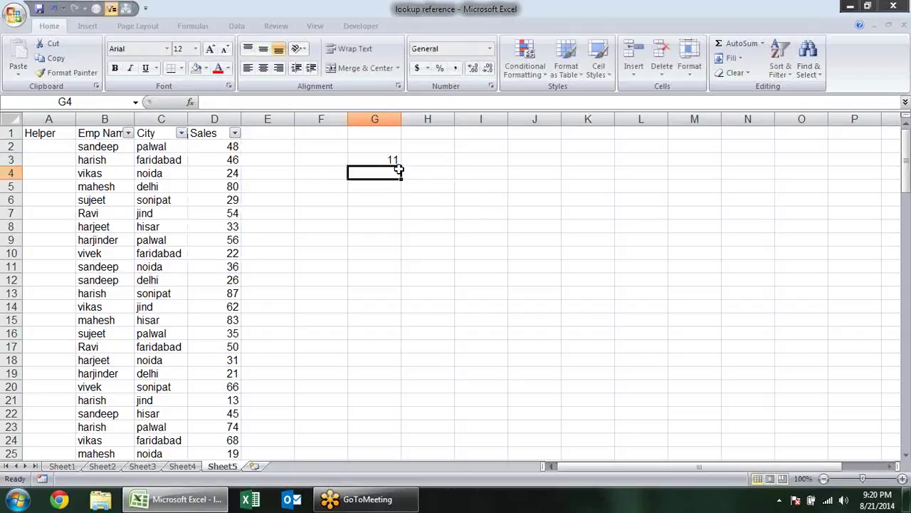
pyautogui.doubleClick(388, 160)
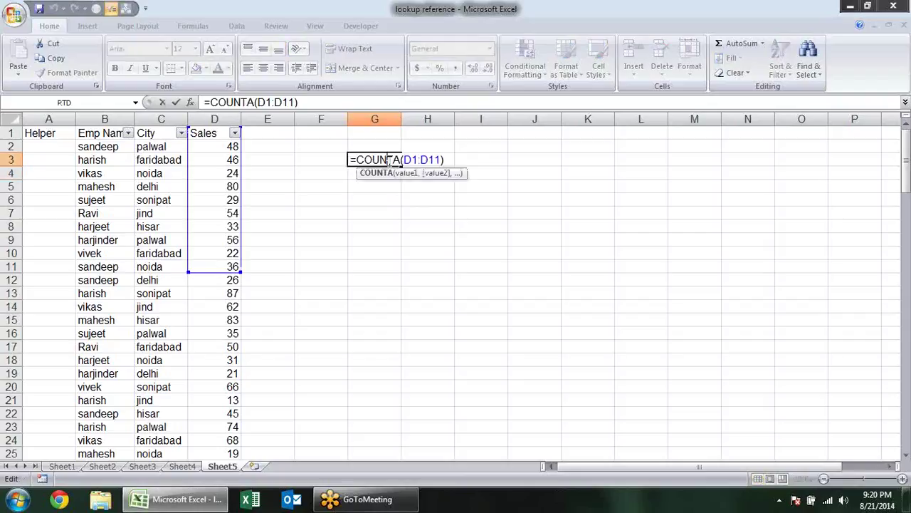
pyautogui.press('Escape')
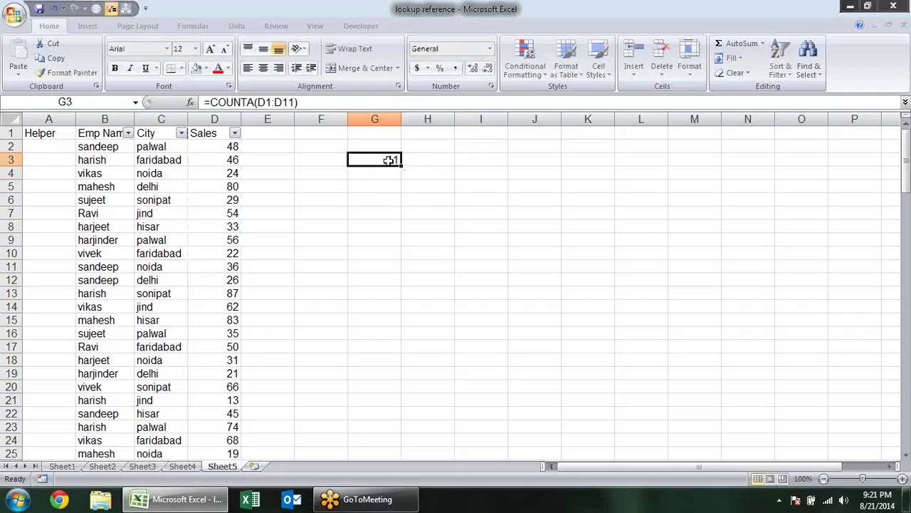
# Enter =COUNTBLANK(D1:D12) in G3
pyautogui.write('=jc')
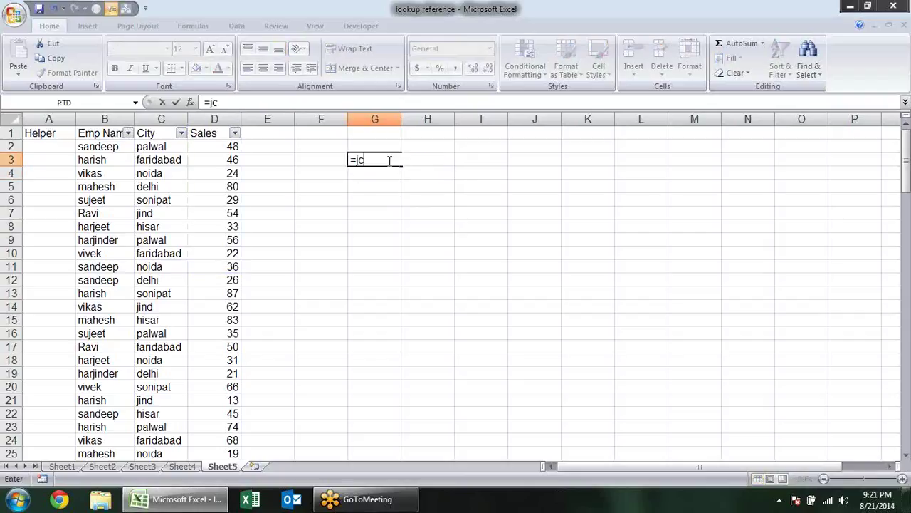
pyautogui.write('coun')
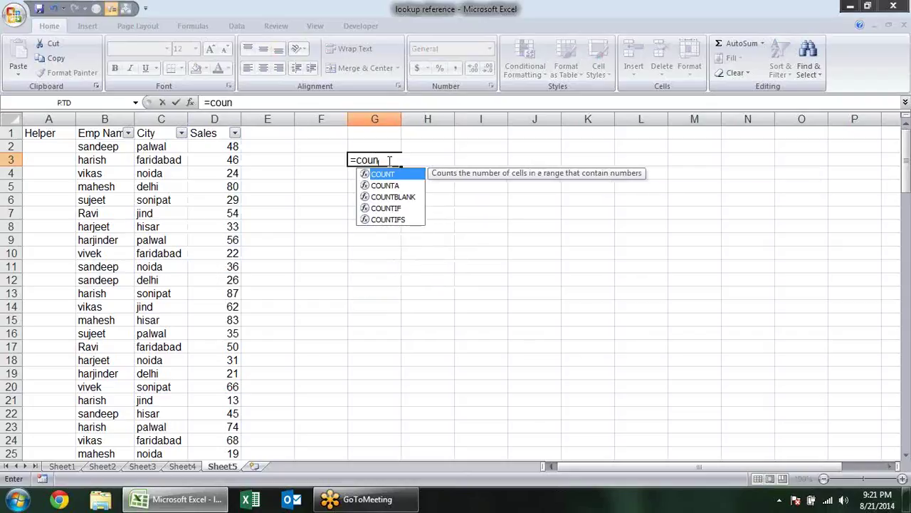
pyautogui.press('Down')
pyautogui.press('Down')
pyautogui.press('Tab')
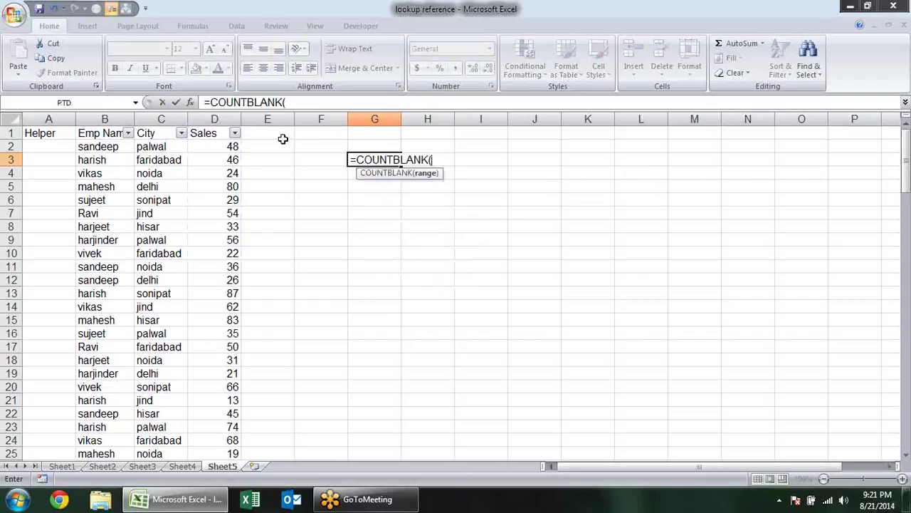
pyautogui.moveTo(230, 133); pyautogui.dragTo(214, 275)
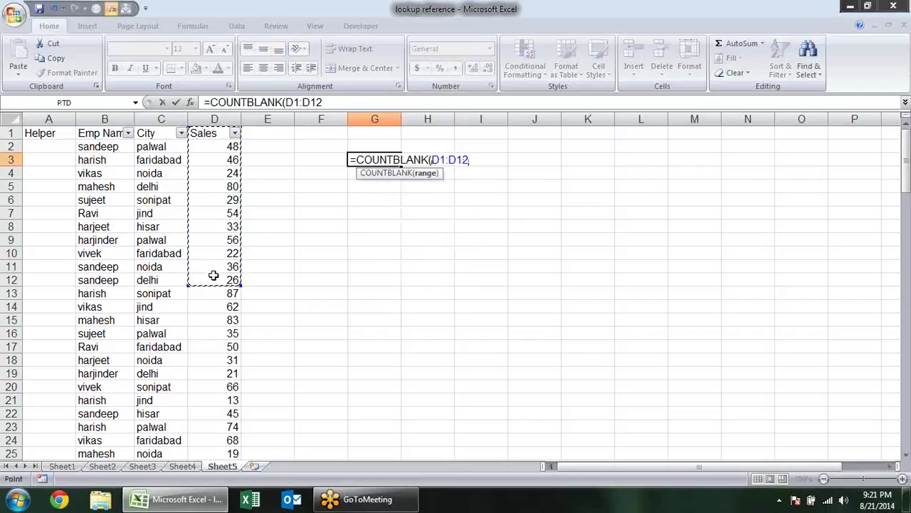
pyautogui.write(')')
pyautogui.press('Return')
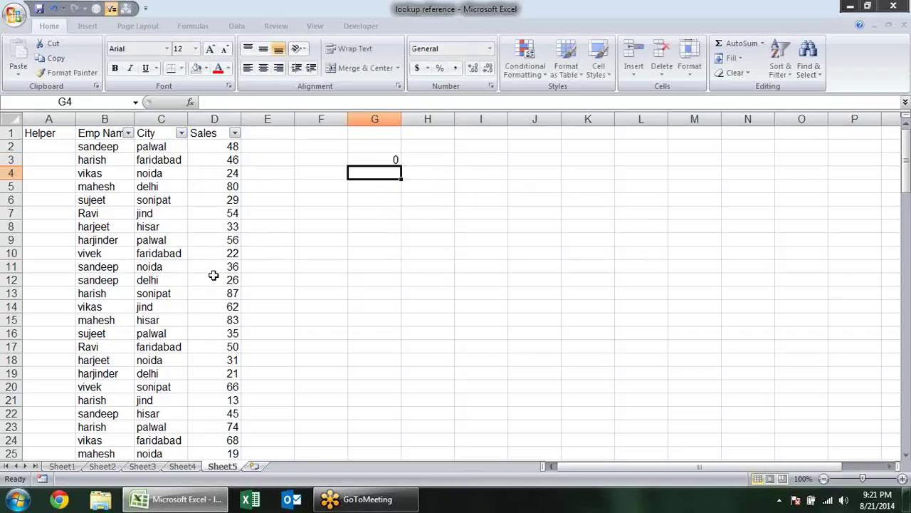
# Test the blank count by clearing D4, then restore its value 24
pyautogui.click(226, 175)
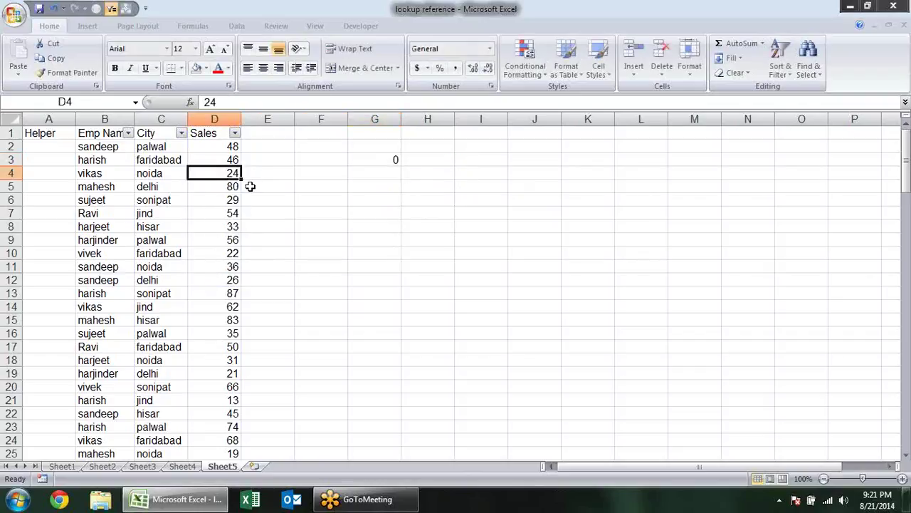
pyautogui.press('Delete')
pyautogui.hotkey('ctrl', 'z')
pyautogui.click(393, 158)
# Replace G3 with =COUNTIF(B:B,"sandeep"), which returns 16
pyautogui.write('=co')
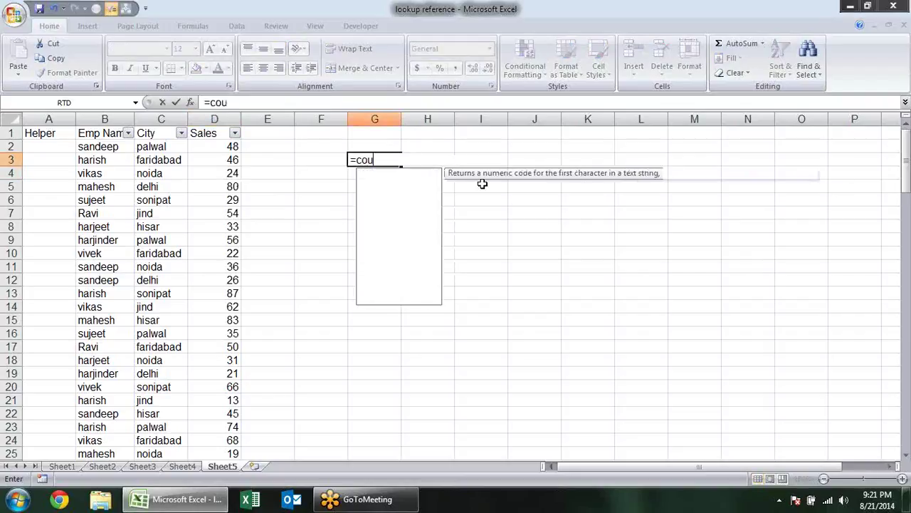
pyautogui.write('u')
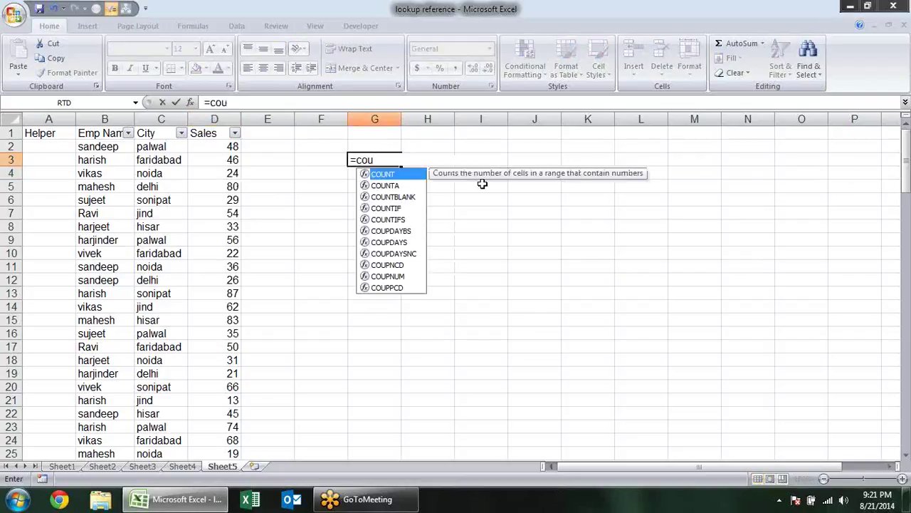
pyautogui.press('Down')
pyautogui.press('Down')
pyautogui.press('Up')
pyautogui.press('Down')
pyautogui.press('Down')
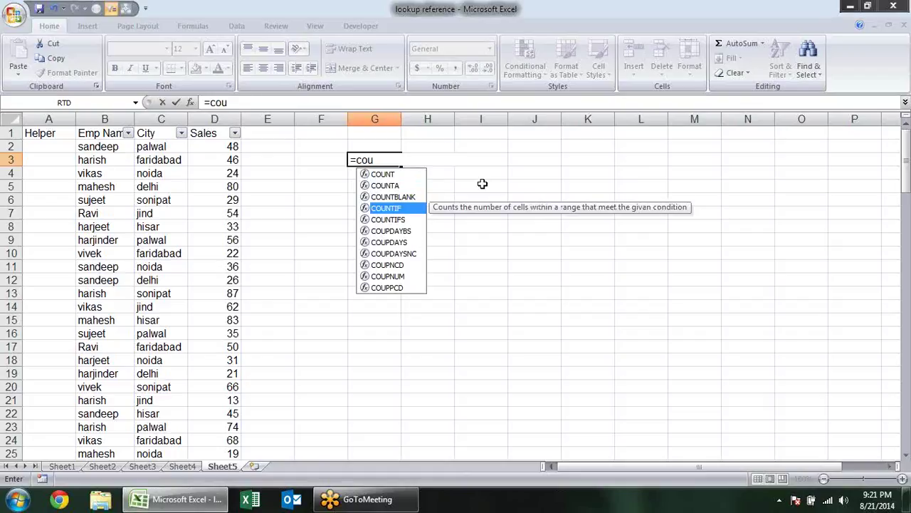
pyautogui.press('Tab')
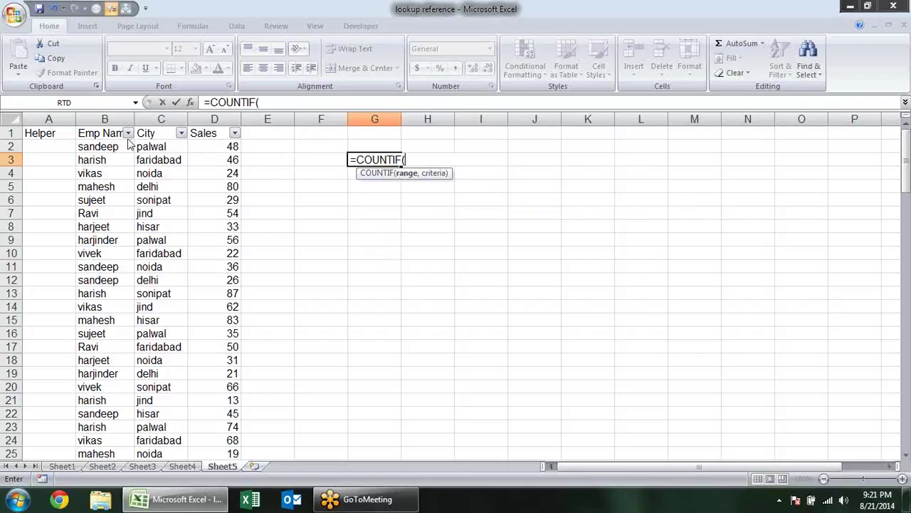
pyautogui.click(122, 115)
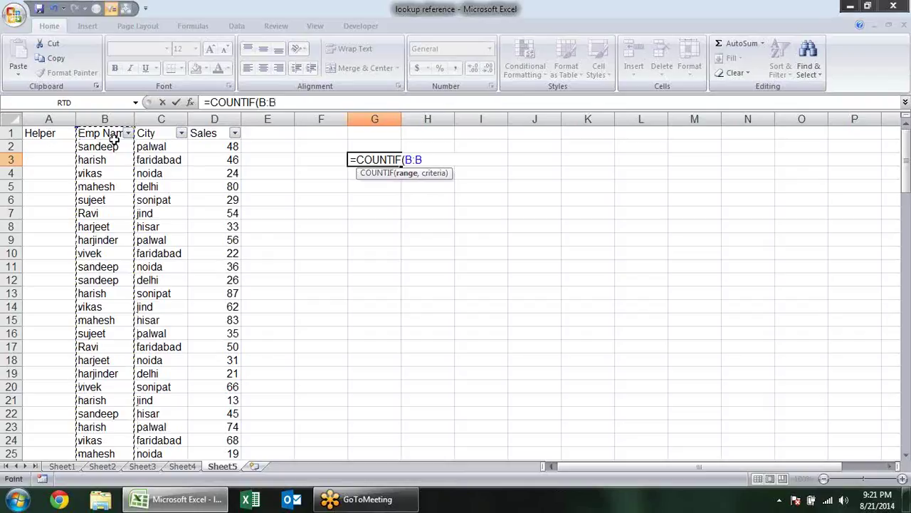
pyautogui.write(',"Sa')
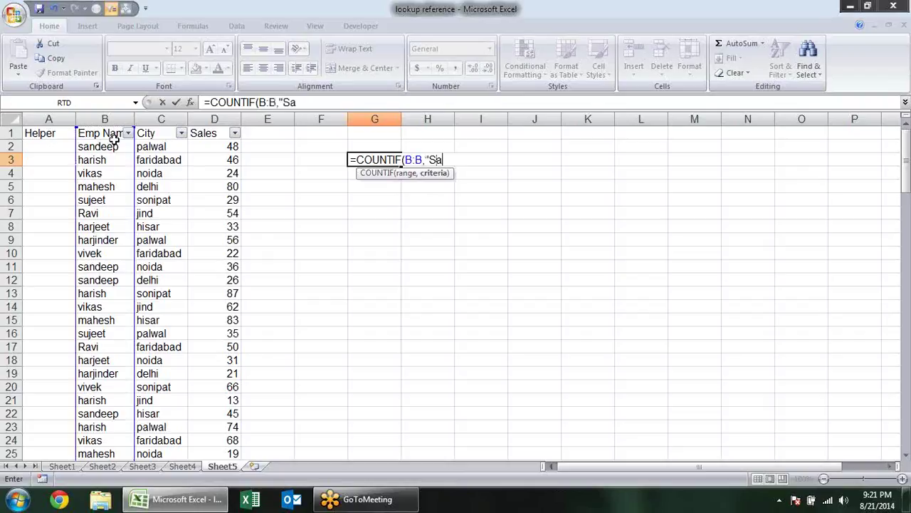
pyautogui.write('ndeep')
pyautogui.press('BackSpace')
pyautogui.press('BackSpace')
pyautogui.press('BackSpace')
pyautogui.press('BackSpace')
pyautogui.press('BackSpace')
pyautogui.press('BackSpace')
pyautogui.press('BackSpace')
pyautogui.write('sande')
pyautogui.write('ep')
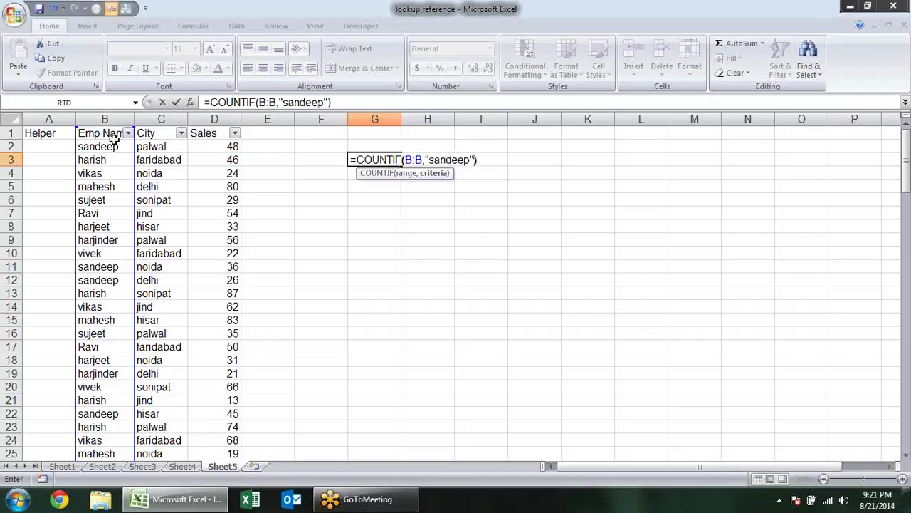
pyautogui.press('Return')
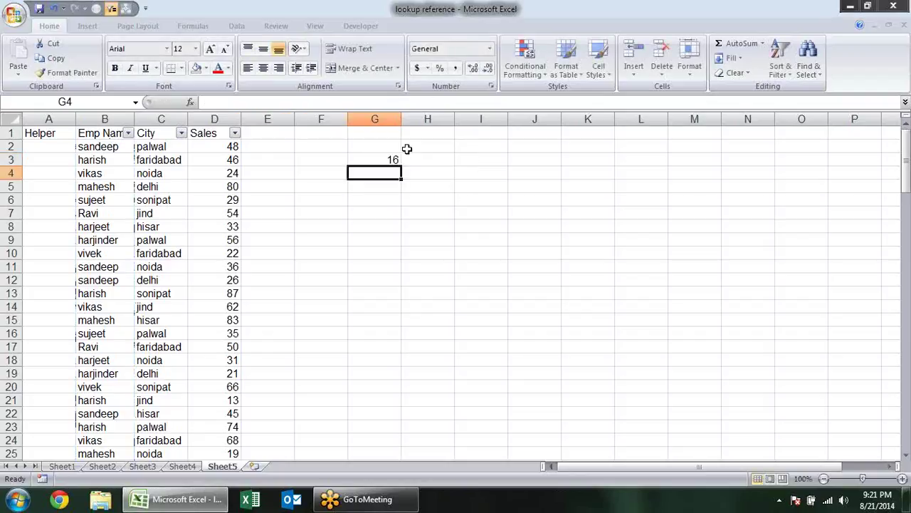
pyautogui.click(395, 159)
# Change G3's function to COUNTIFS, keeping the B:B and "sandeep" criterion
pyautogui.doubleClick(395, 159)
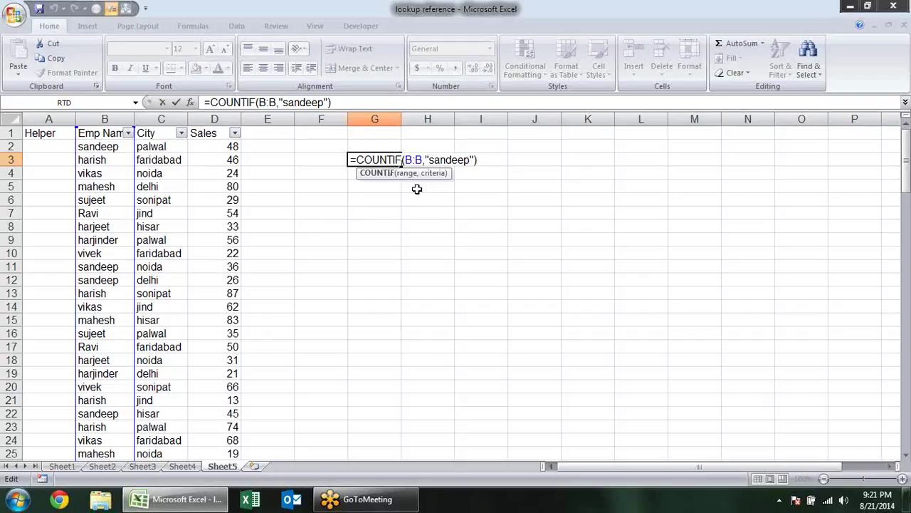
pyautogui.write('s')
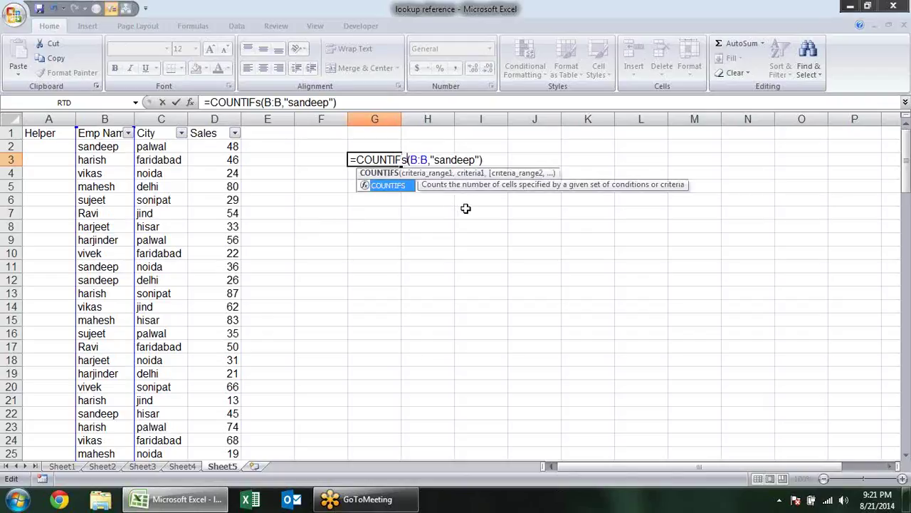
pyautogui.press('BackSpace')
pyautogui.write('S')
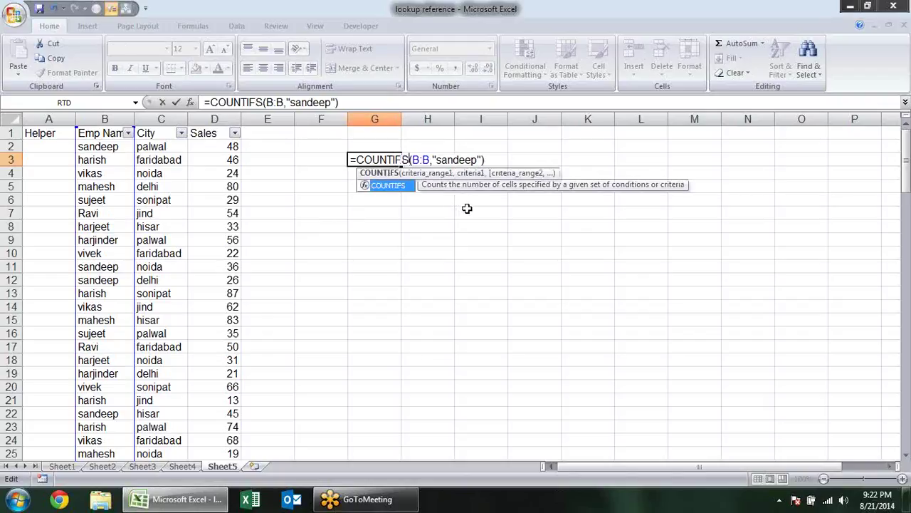
pyautogui.click(433, 174)
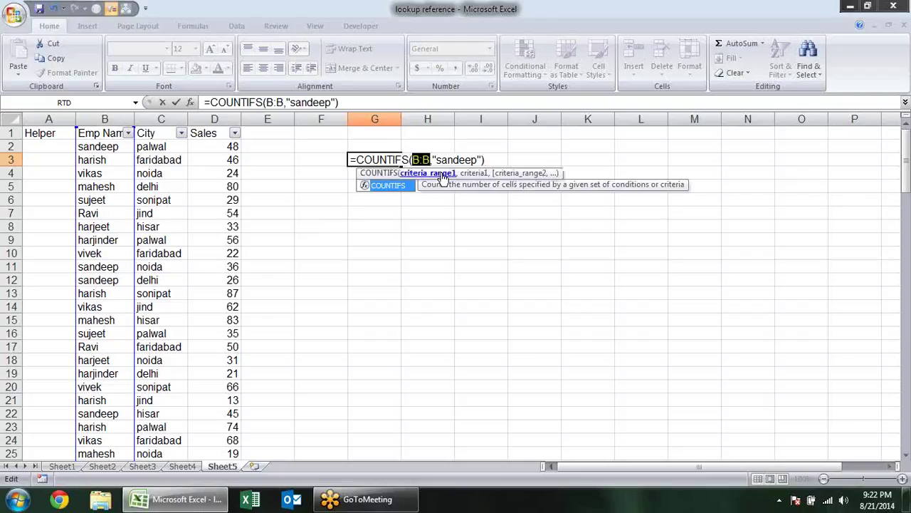
pyautogui.click(473, 174)
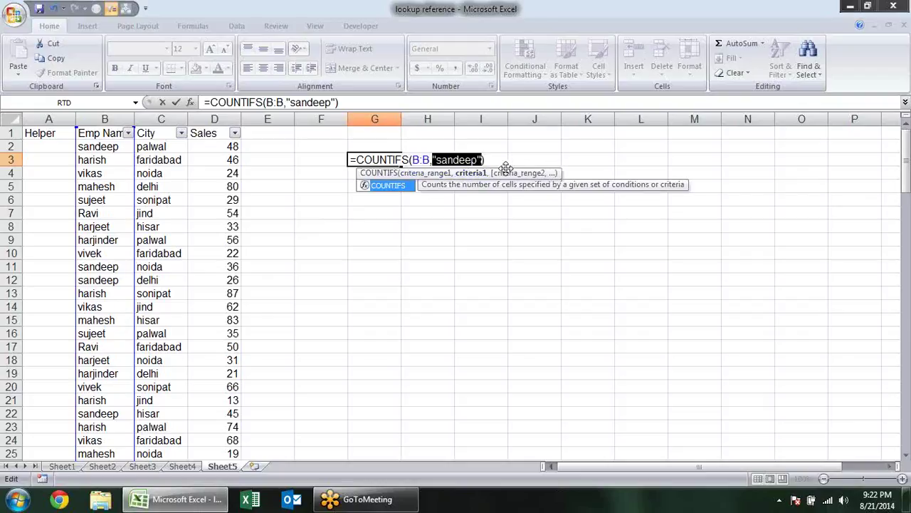
pyautogui.click(485, 159)
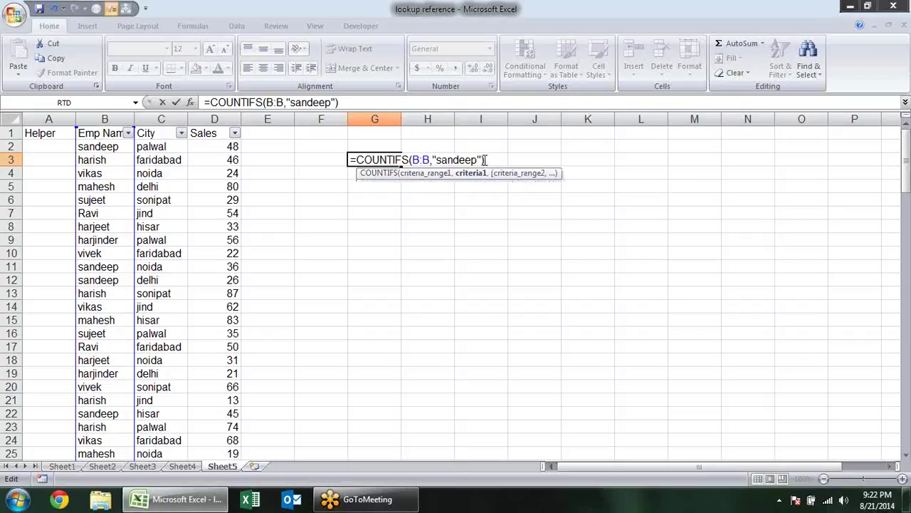
pyautogui.click(484, 160)
# Add the C:C, "faridabad" condition and accept Excel's correction, giving 2
pyautogui.write(',')
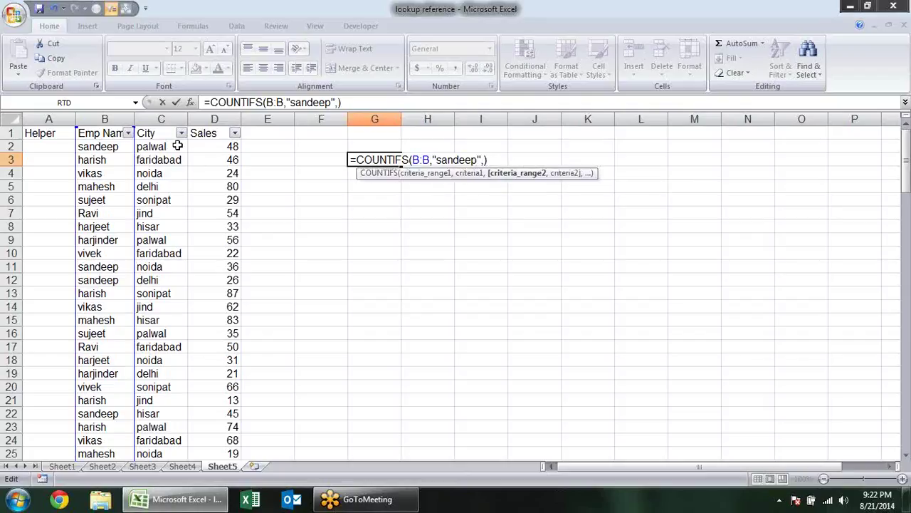
pyautogui.click(172, 119)
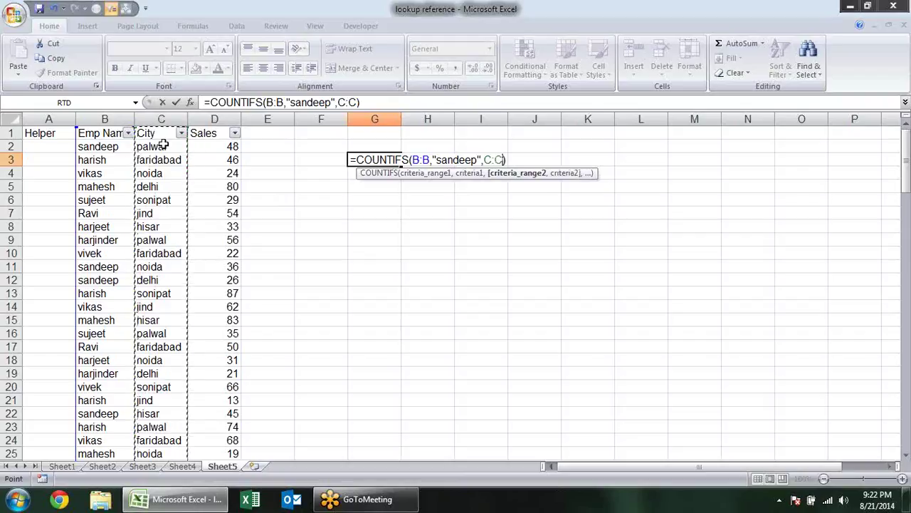
pyautogui.write(',"f')
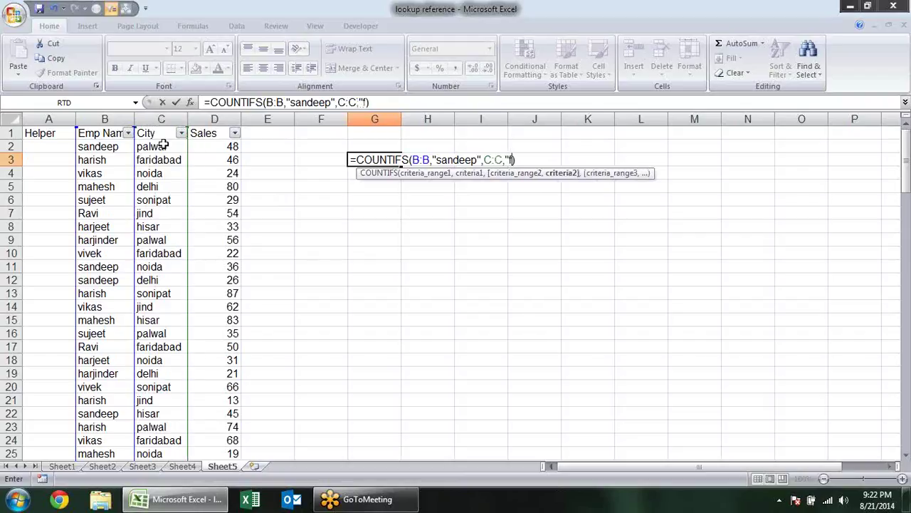
pyautogui.write('ari')
pyautogui.press('BackSpace')
pyautogui.write('idabad')
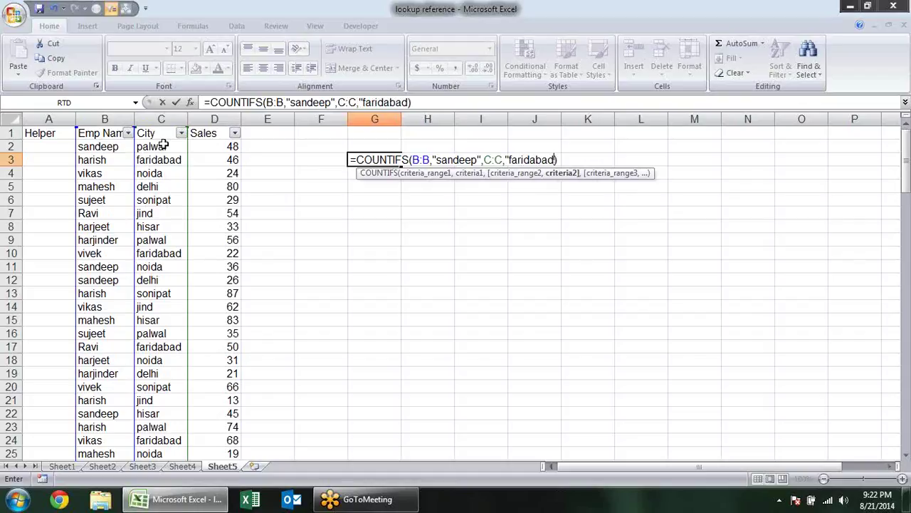
pyautogui.write('"')
pyautogui.press('Return')
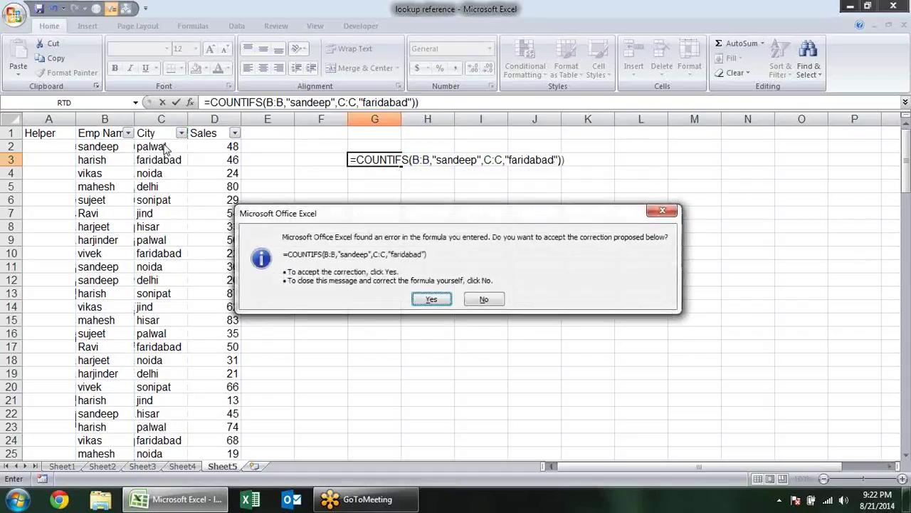
pyautogui.press('Return')
pyautogui.click(359, 161)
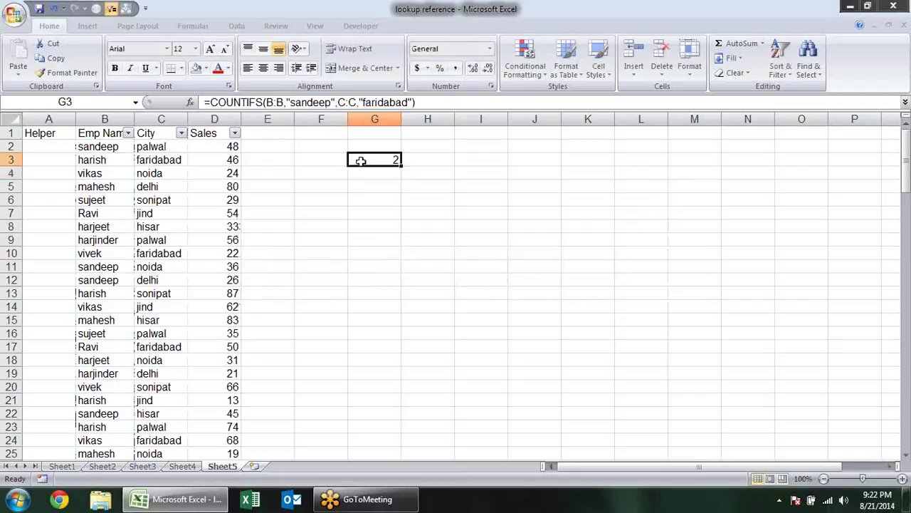
pyautogui.click(128, 135)
pyautogui.click(43, 238)
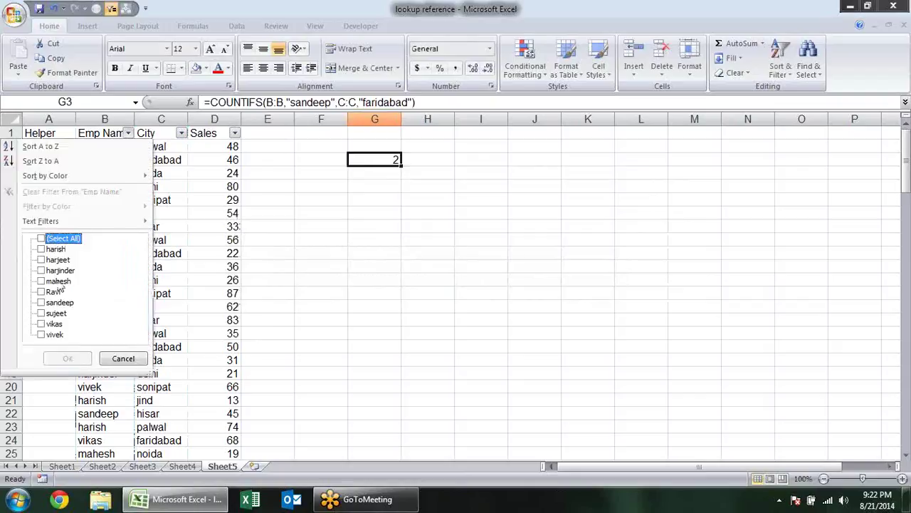
pyautogui.click(64, 302)
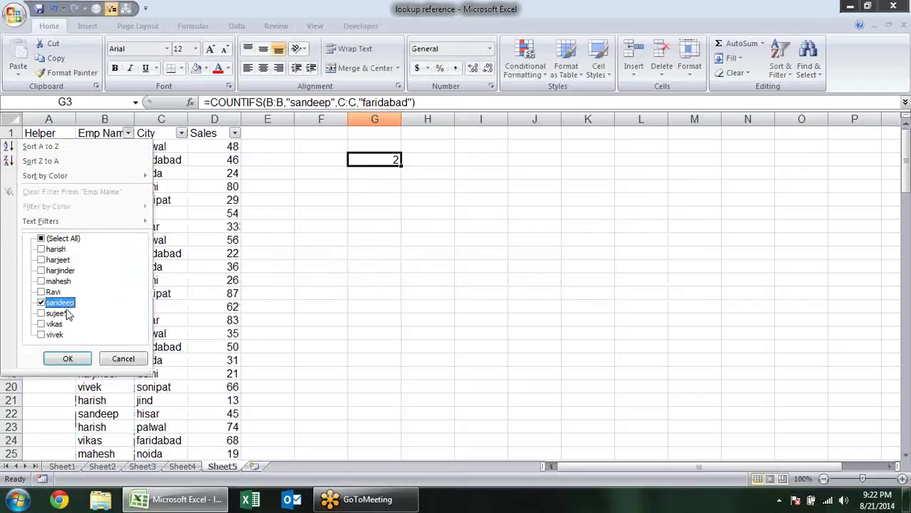
pyautogui.click(67, 358)
pyautogui.click(182, 133)
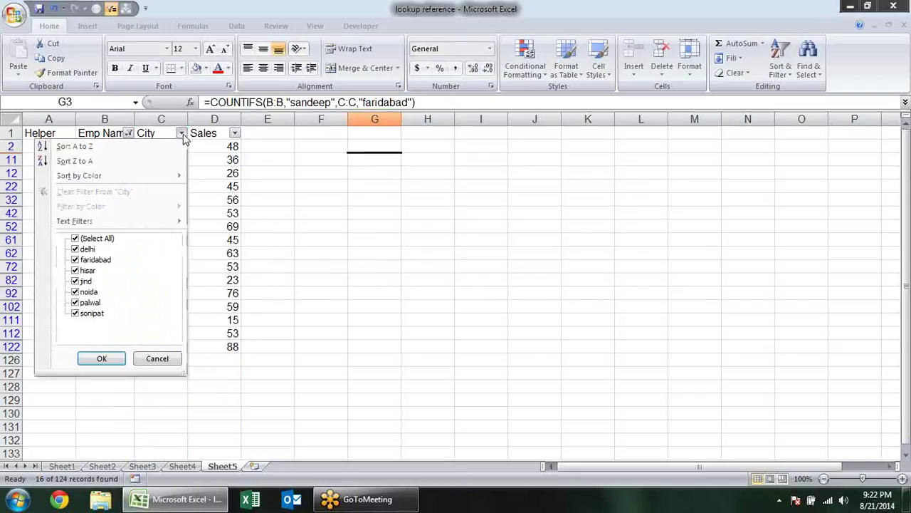
pyautogui.click(96, 238)
pyautogui.click(92, 259)
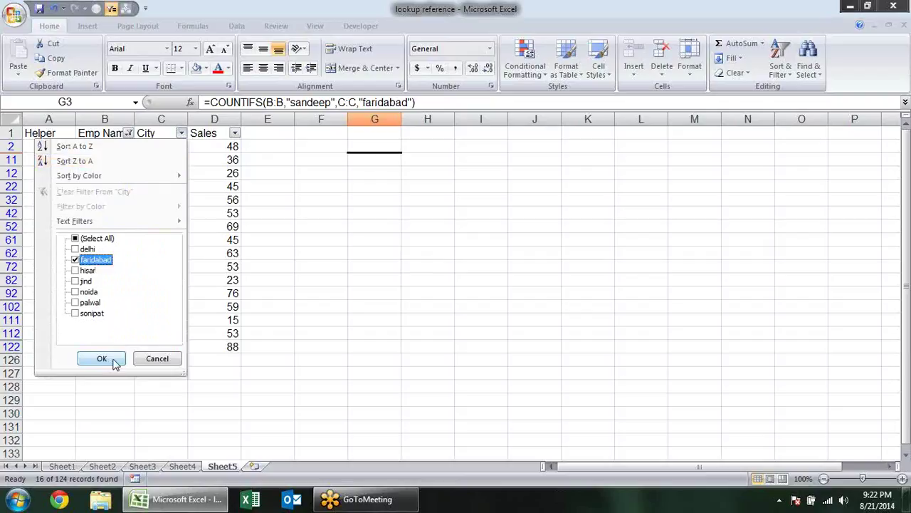
pyautogui.click(107, 359)
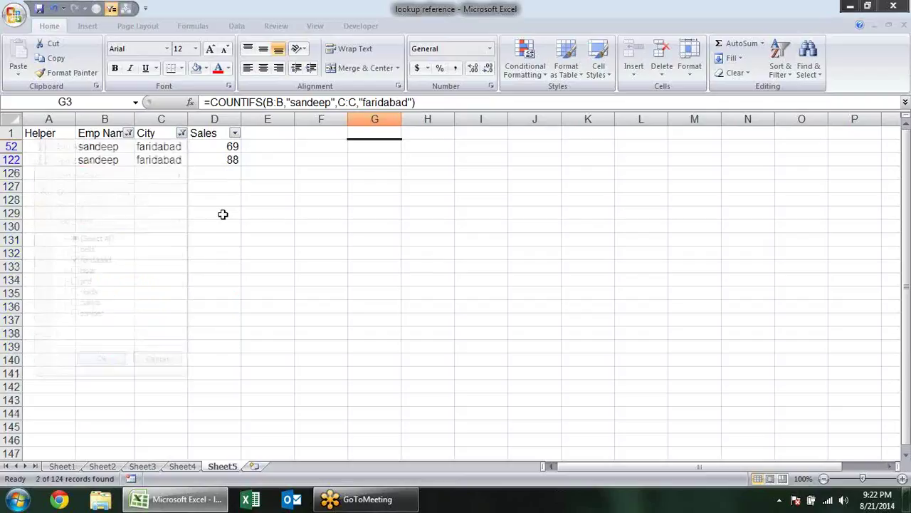
pyautogui.click(182, 134)
pyautogui.click(95, 238)
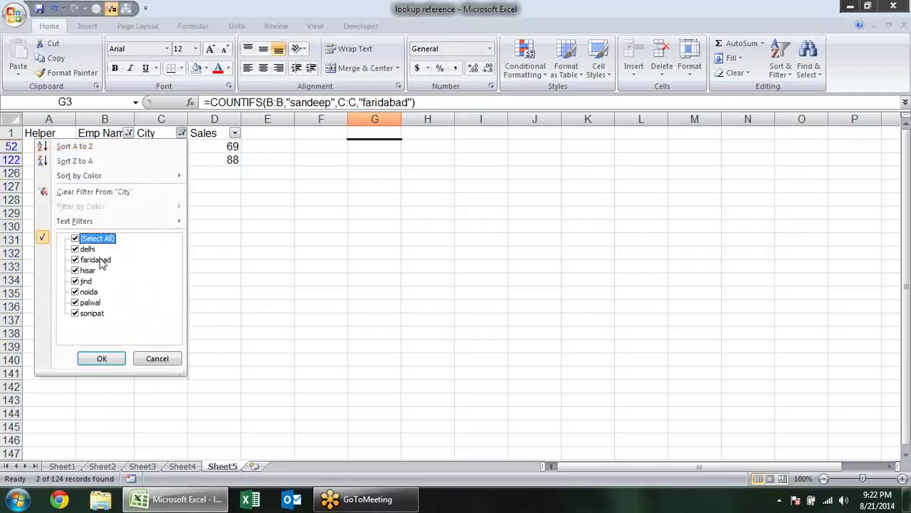
pyautogui.click(102, 358)
pyautogui.click(128, 133)
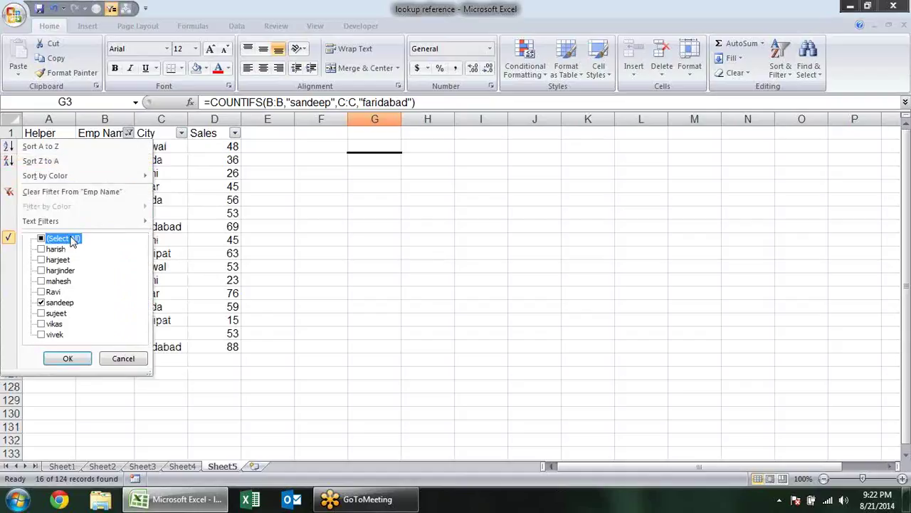
pyautogui.click(43, 238)
pyautogui.click(71, 359)
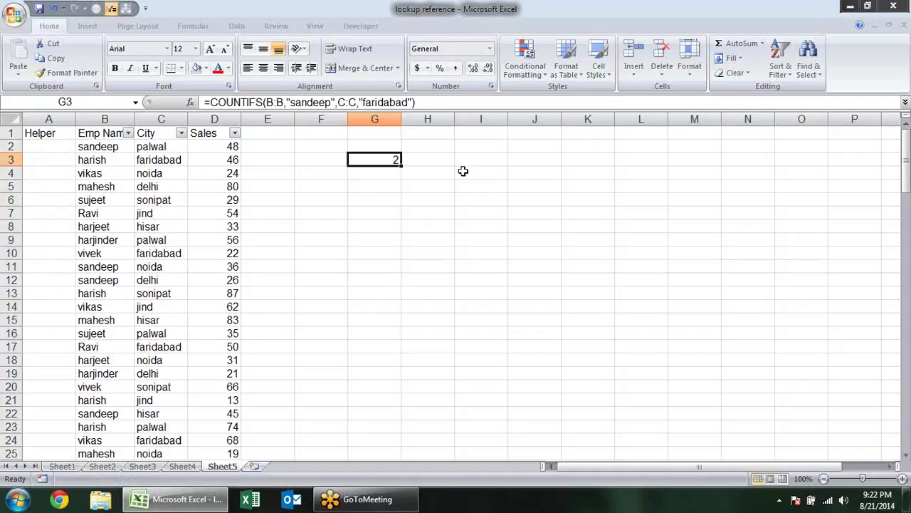
# Delete the count formula from G3
pyautogui.press('Delete')
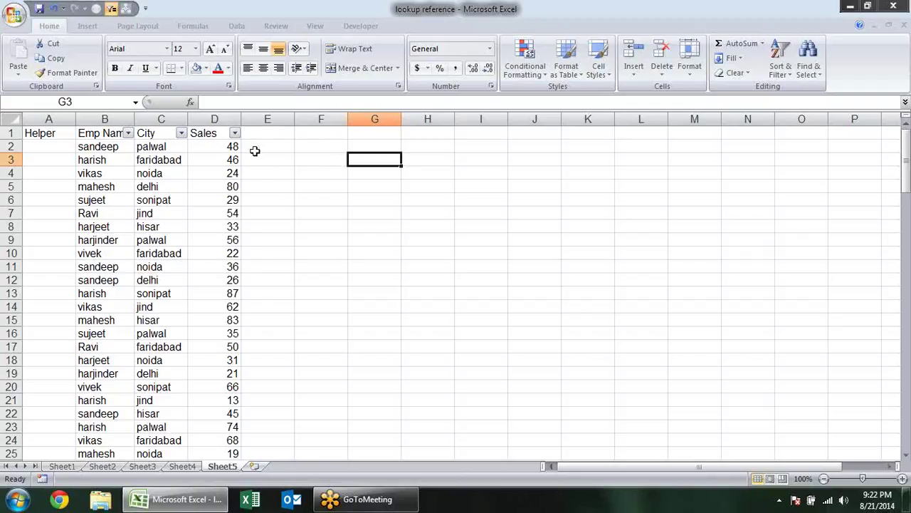
pyautogui.click(338, 151)
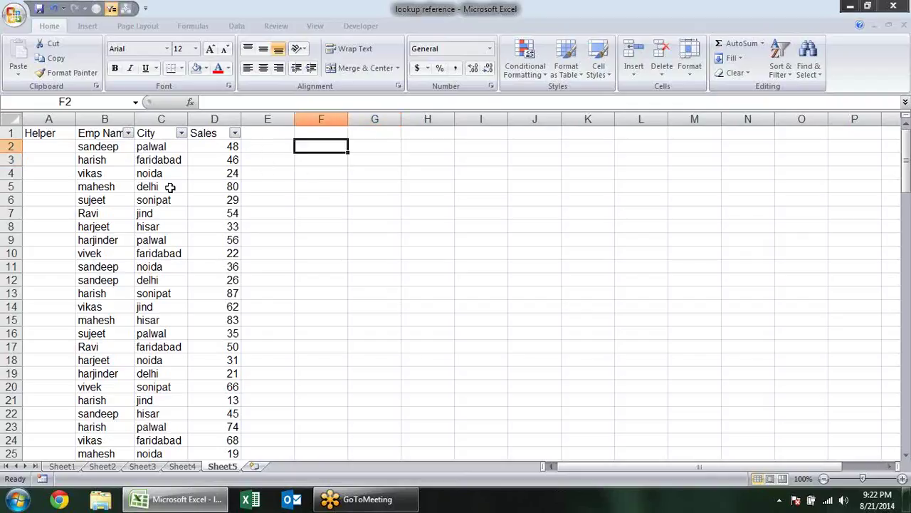
pyautogui.click(114, 158)
pyautogui.click(96, 240)
pyautogui.click(111, 307)
pyautogui.click(98, 347)
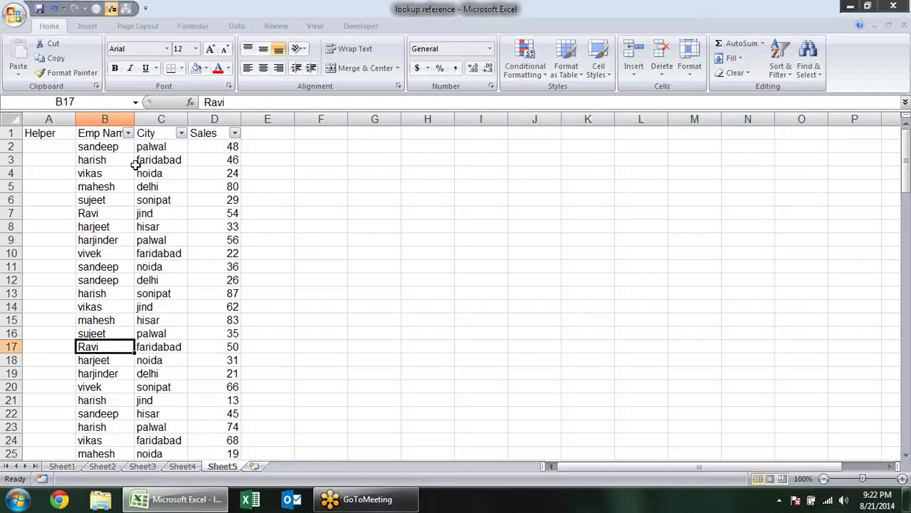
pyautogui.click(113, 135)
# Copy the employee names from B2 downward into A1 of a new Sheet6
pyautogui.click(114, 147)
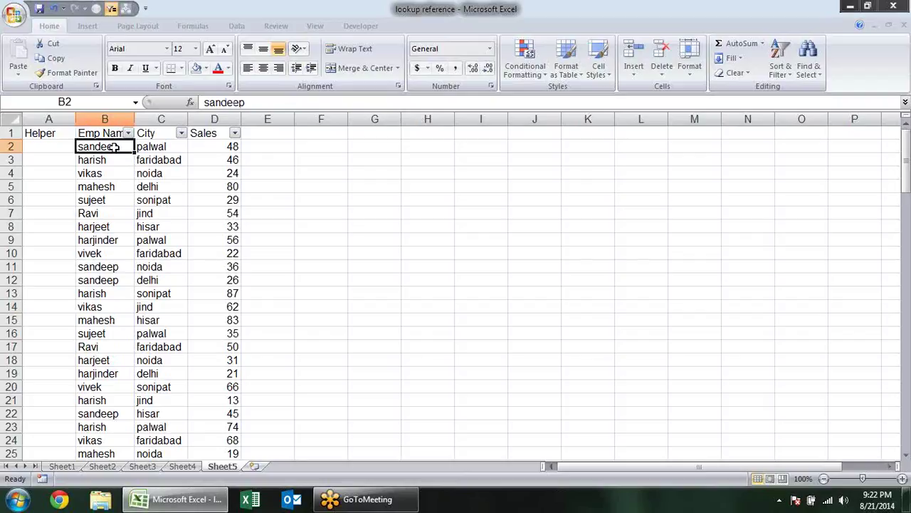
pyautogui.hotkey('ctrl', 'shift', 'Down')
pyautogui.hotkey('ctrl', 'c')
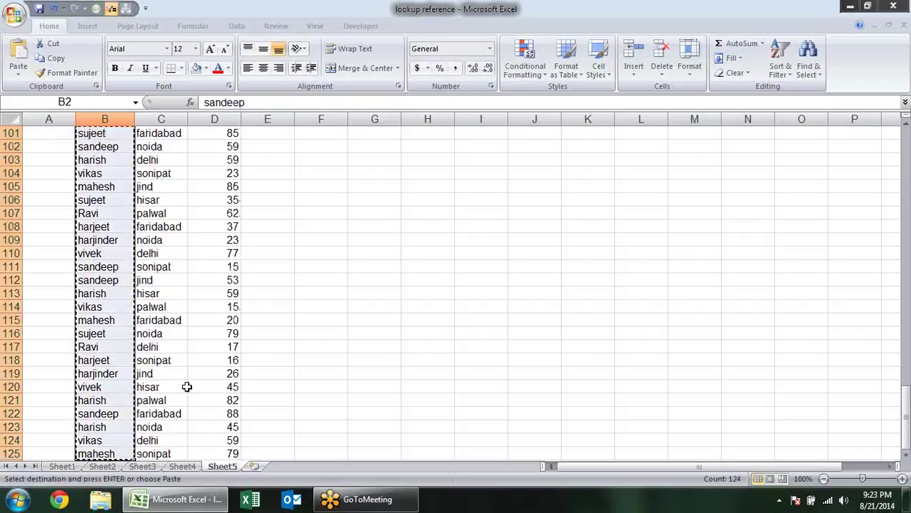
pyautogui.click(254, 465)
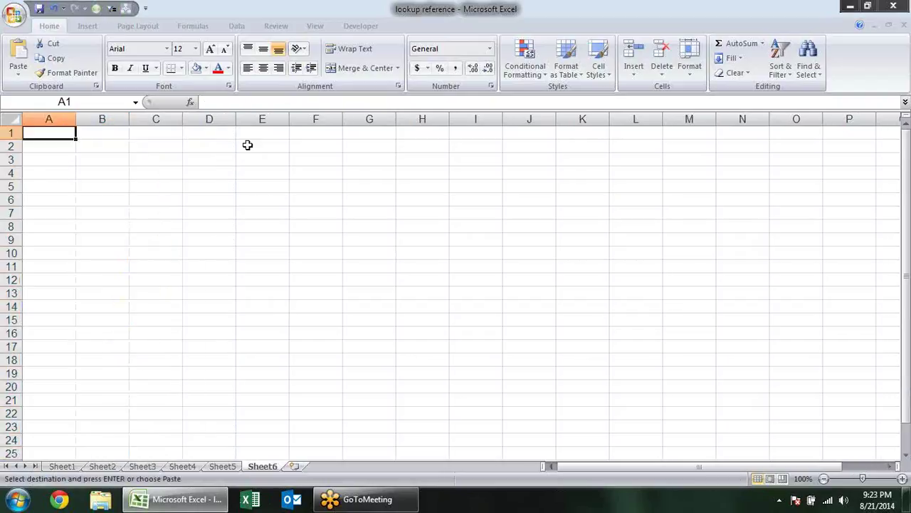
pyautogui.hotkey('ctrl', 'v')
pyautogui.click(192, 187)
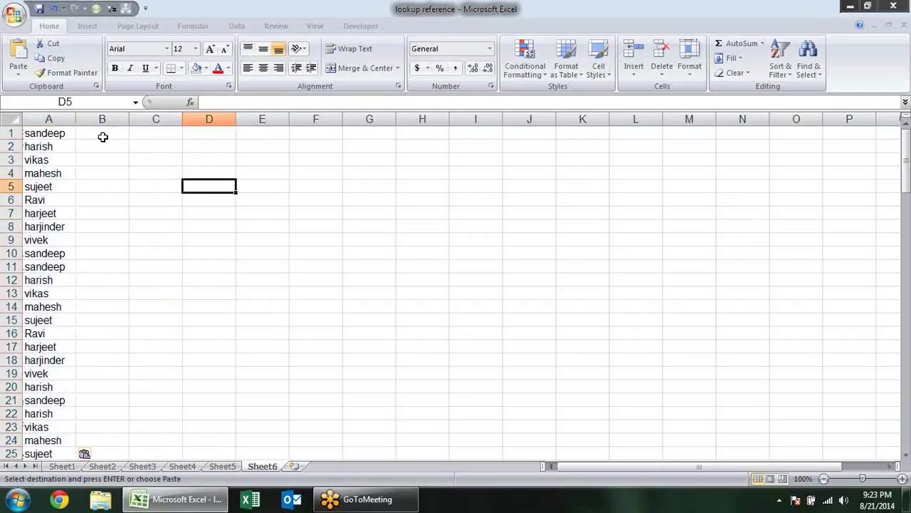
# Start a COUNTIF formula in B1 of Sheet6
pyautogui.click(102, 137)
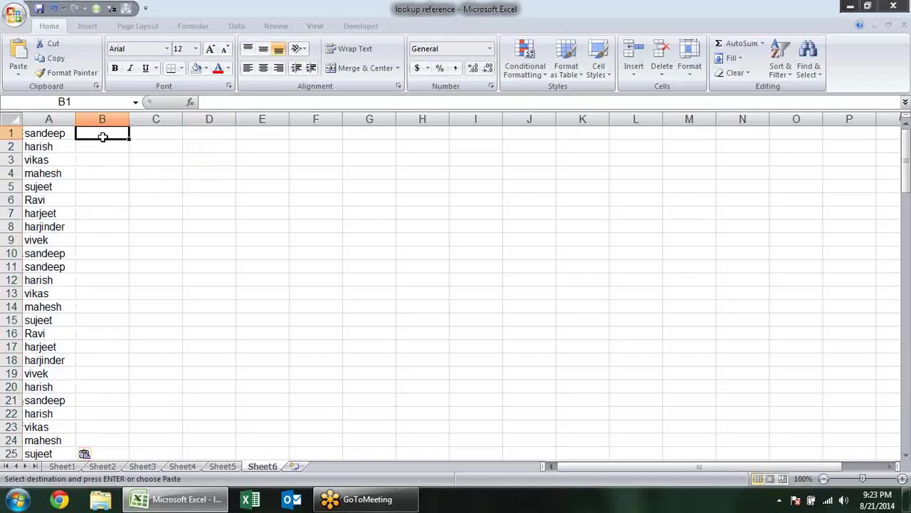
pyautogui.write('=cou')
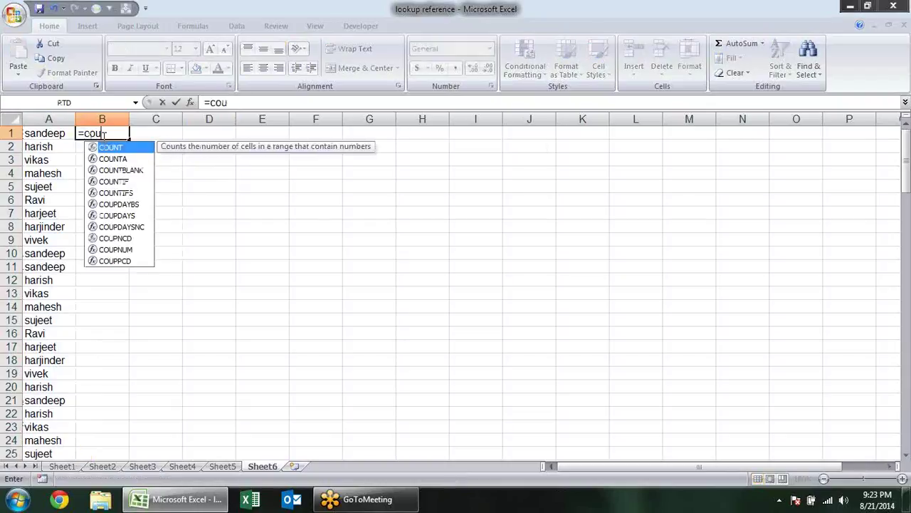
pyautogui.write('ntif')
pyautogui.press('Tab')
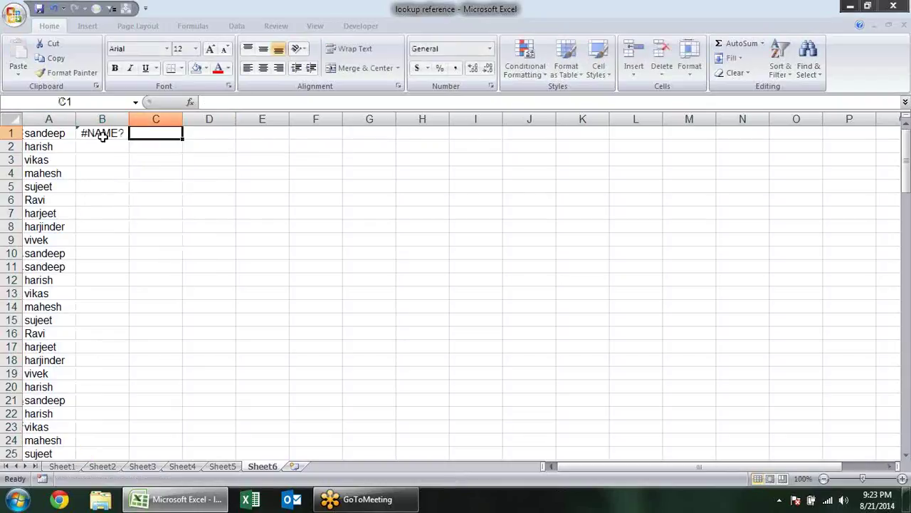
pyautogui.doubleClick(102, 137)
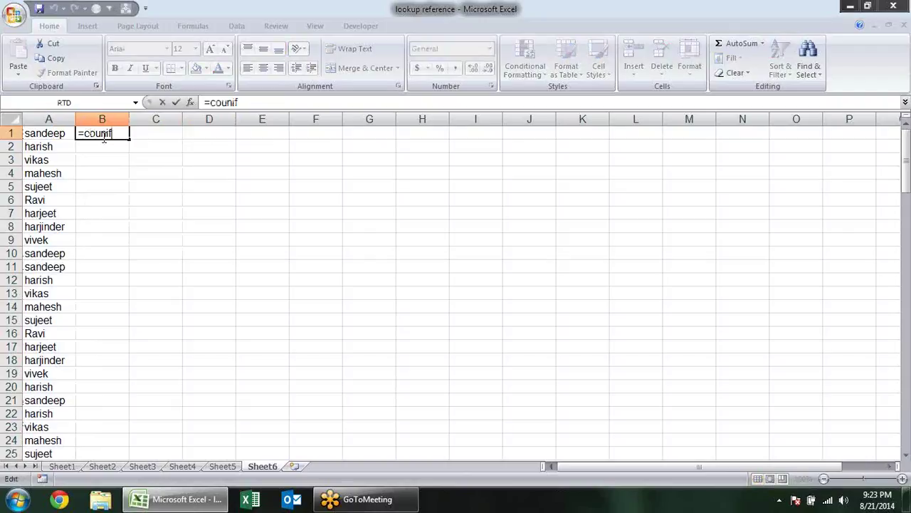
pyautogui.press('BackSpace')
pyautogui.press('BackSpace')
pyautogui.press('BackSpace')
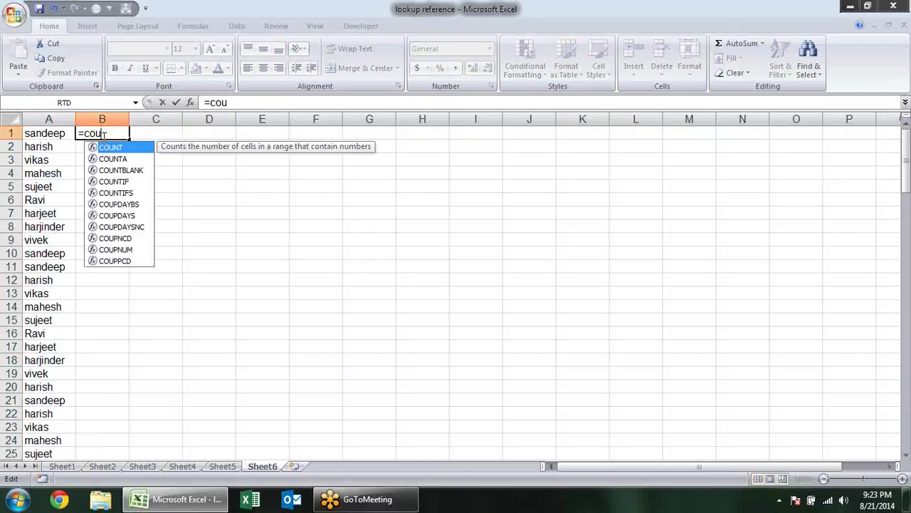
pyautogui.press('Down')
pyautogui.press('Down')
pyautogui.press('Down')
pyautogui.press('Tab')
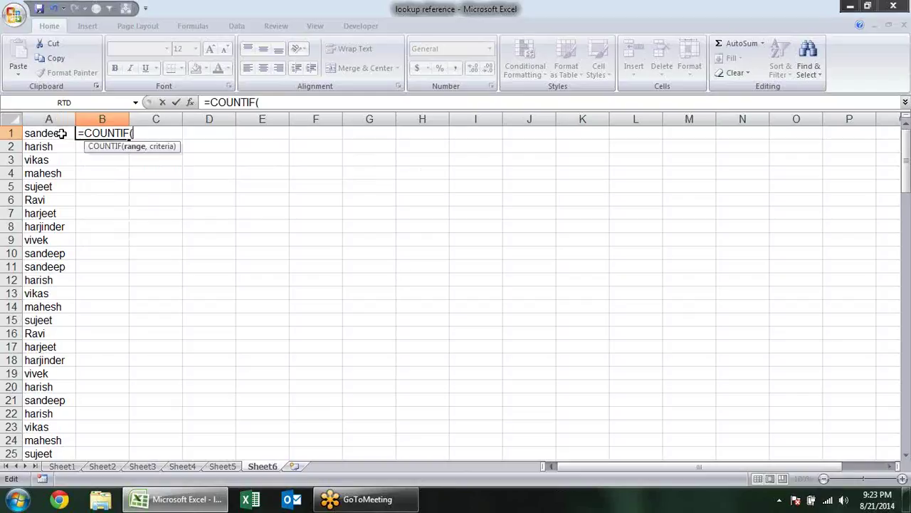
# Complete it as =COUNTIF($A$1:A1,A1), locking the range start with F4
pyautogui.click(49, 133)
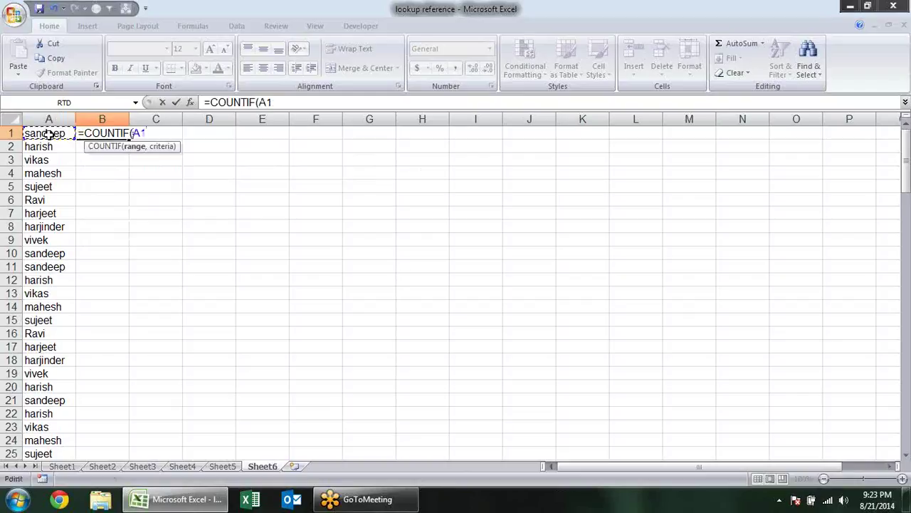
pyautogui.press('F8')
pyautogui.write(':A1,')
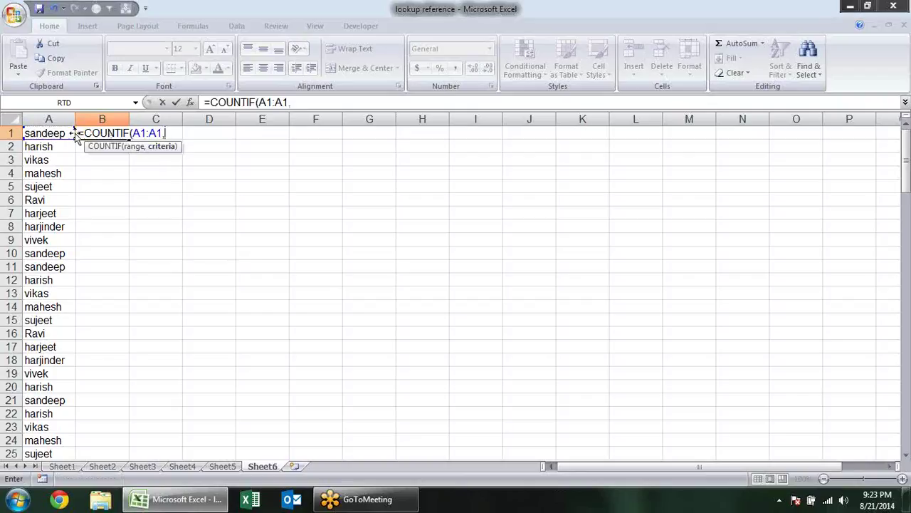
pyautogui.click(68, 132)
pyautogui.write(')')
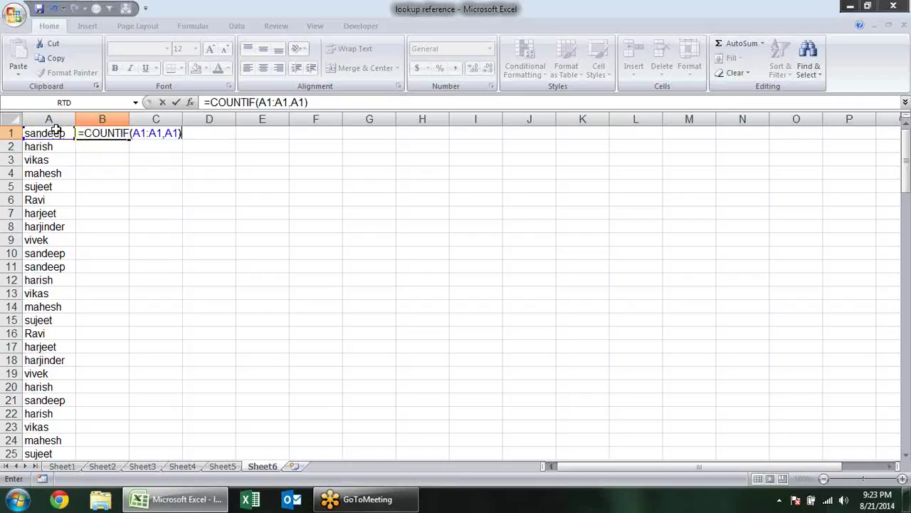
pyautogui.click(139, 133)
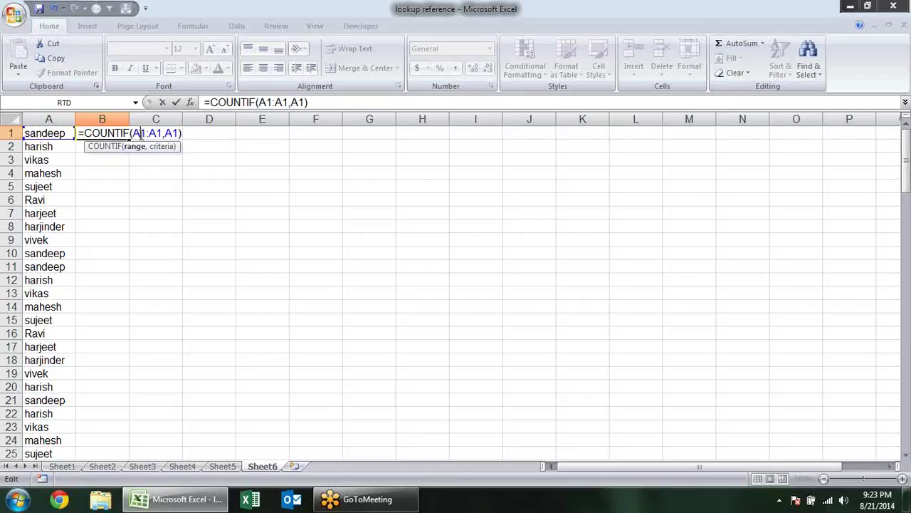
pyautogui.press('F4')
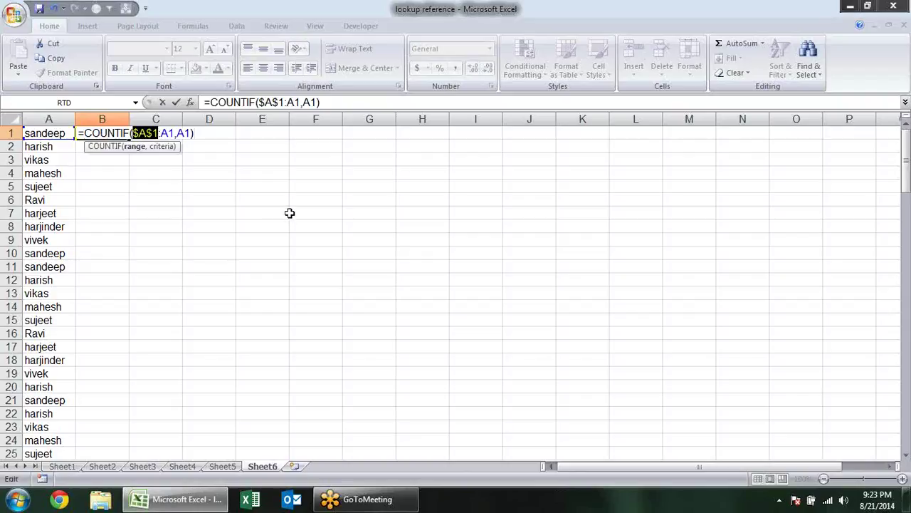
pyautogui.press('Return')
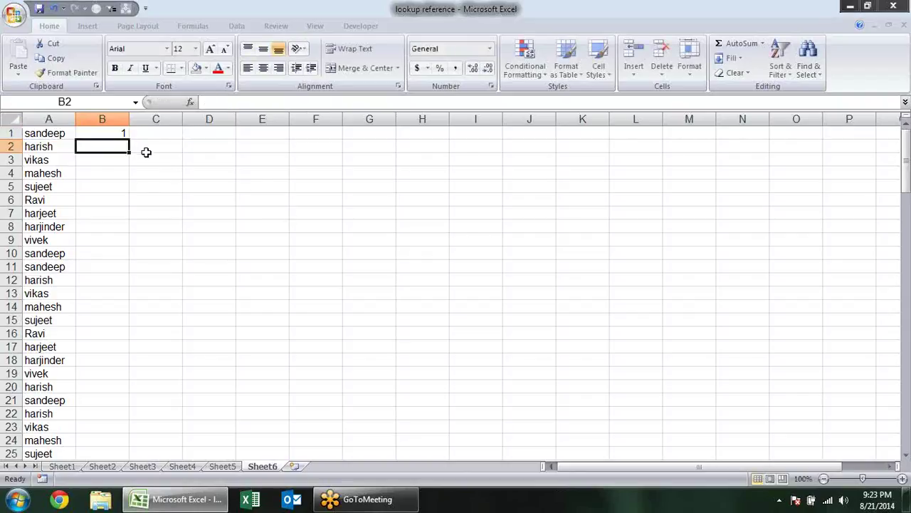
# Fill the running-count formula from B1 down to B22 and display formulas
pyautogui.doubleClick(127, 133)
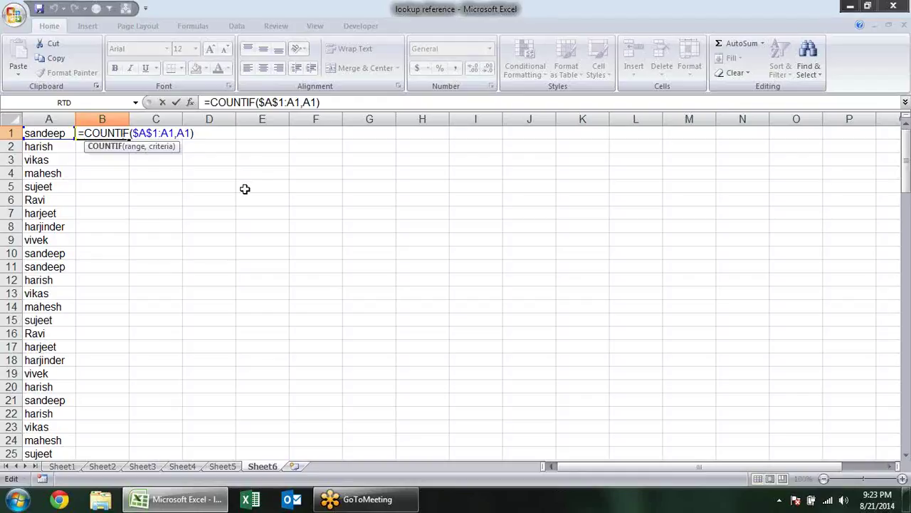
pyautogui.press('Return')
pyautogui.click(122, 135)
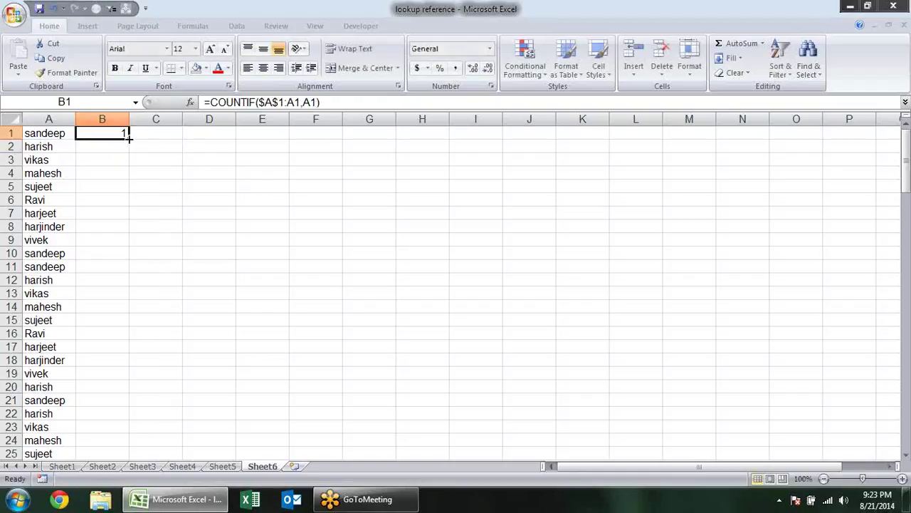
pyautogui.moveTo(128, 138); pyautogui.dragTo(102, 413)
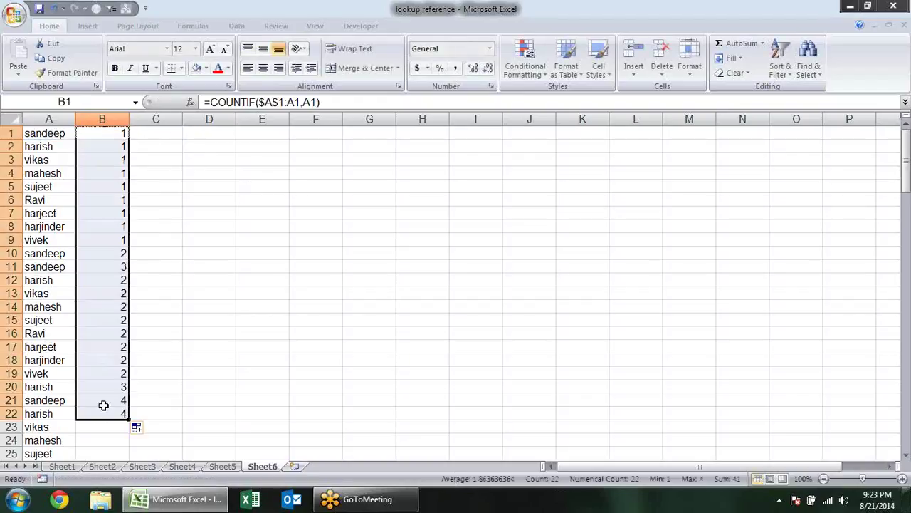
pyautogui.click(164, 189)
pyautogui.click(116, 136)
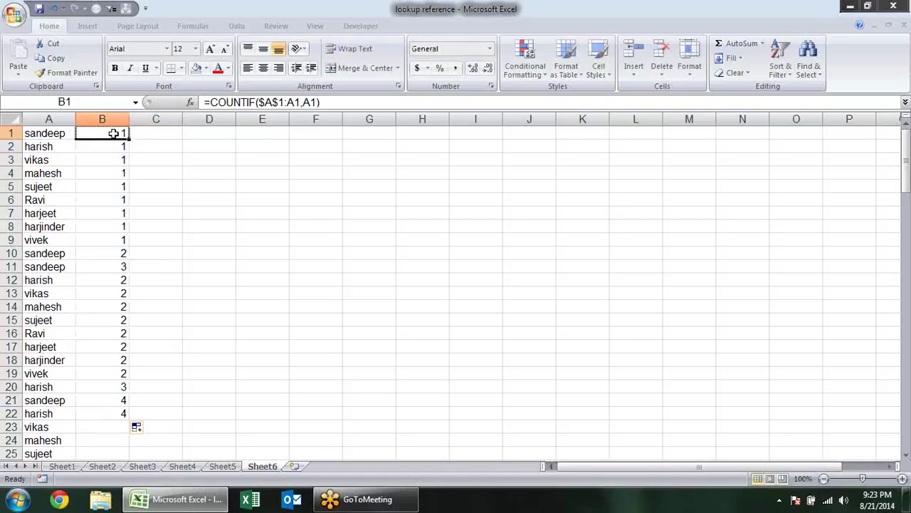
pyautogui.hotkey('ctrl', '`')
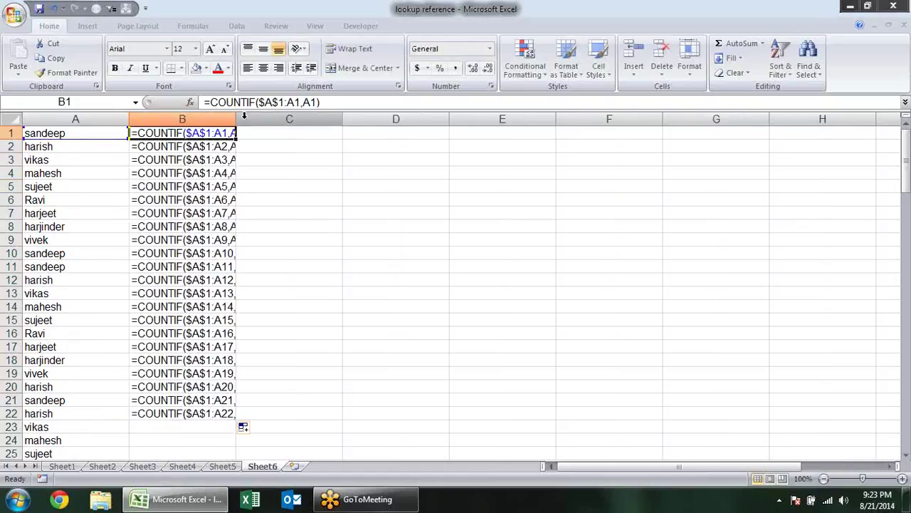
# Widen column B and step down checking each range grows from $A$1
pyautogui.moveTo(236, 119); pyautogui.dragTo(356, 119)
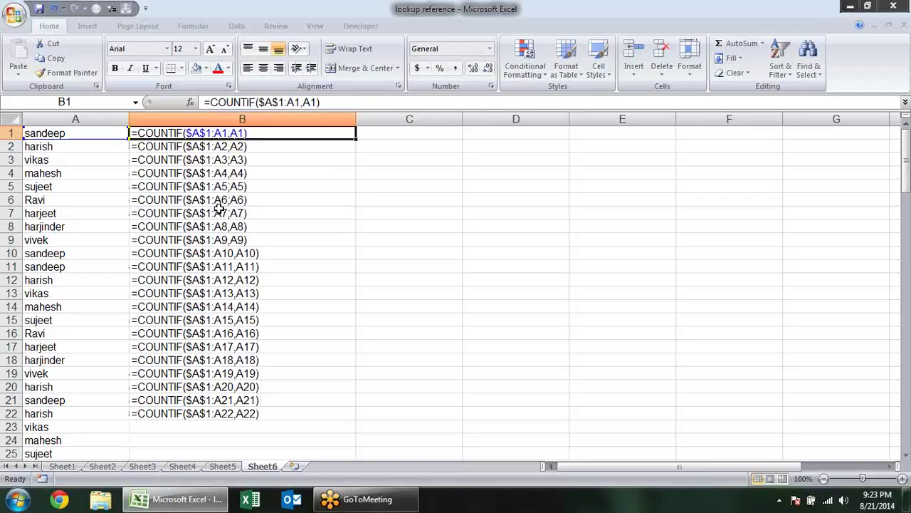
pyautogui.press('Down')
pyautogui.press('Down')
pyautogui.press('Down')
pyautogui.press('Down')
pyautogui.press('Down')
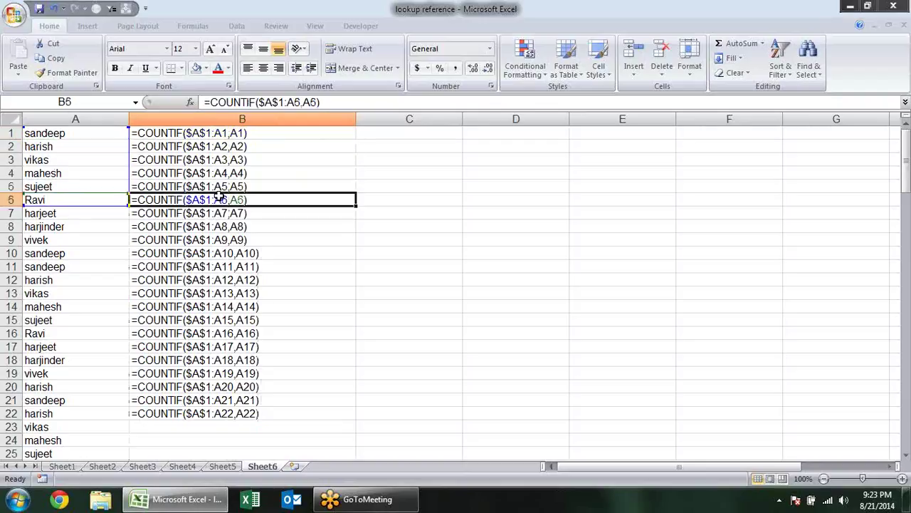
pyautogui.press('Down')
pyautogui.press('Down')
pyautogui.press('Down')
pyautogui.press('Down')
pyautogui.press('Down')
pyautogui.press('Down')
pyautogui.press('Down')
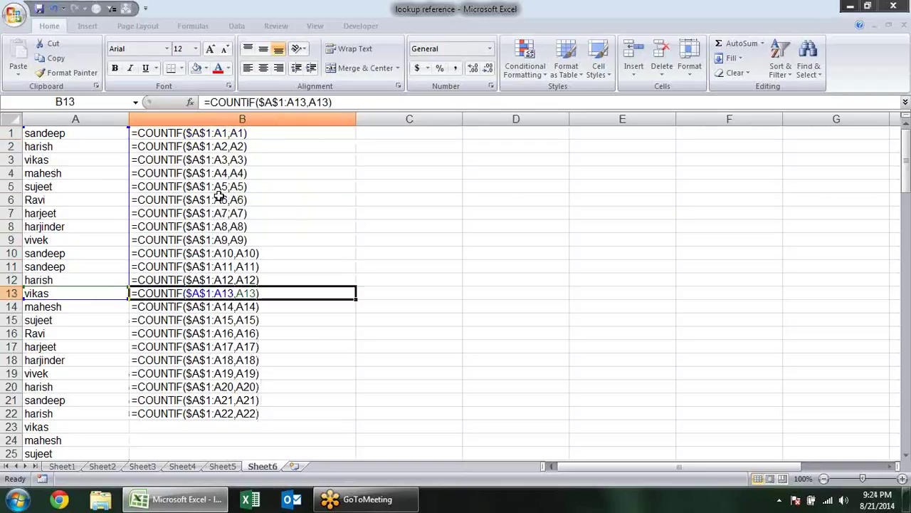
pyautogui.click(214, 133)
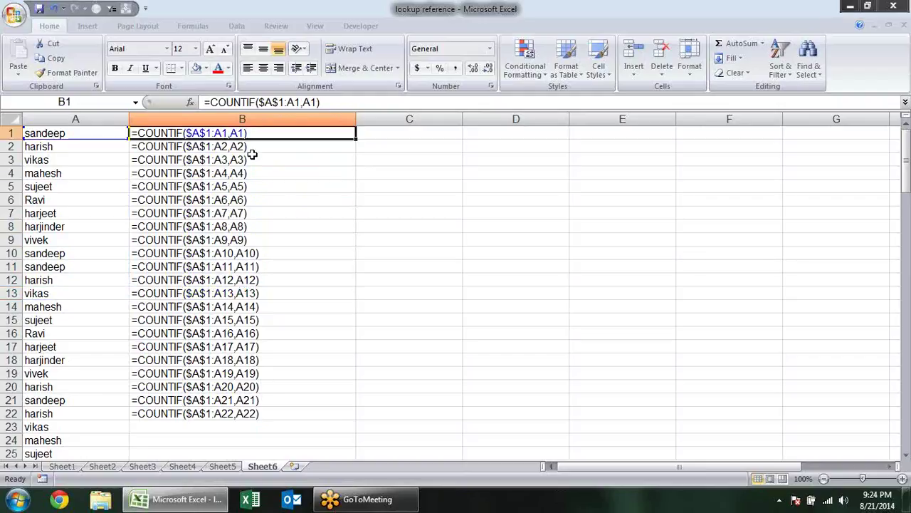
pyautogui.press('Down')
pyautogui.press('Down')
pyautogui.press('Down')
pyautogui.press('Down')
pyautogui.press('Down')
pyautogui.press('Down')
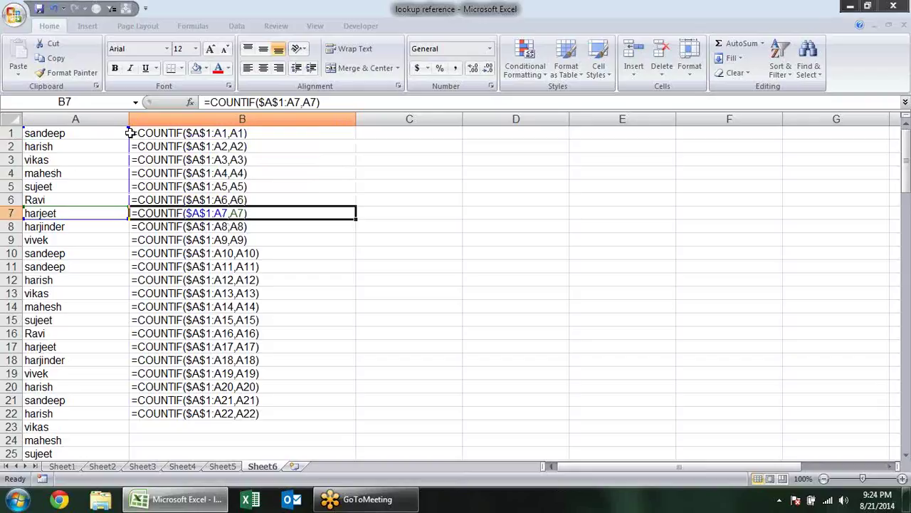
pyautogui.press('Down')
pyautogui.press('Down')
pyautogui.press('Down')
pyautogui.press('Down')
pyautogui.press('Down')
pyautogui.press('Down')
pyautogui.press('Down')
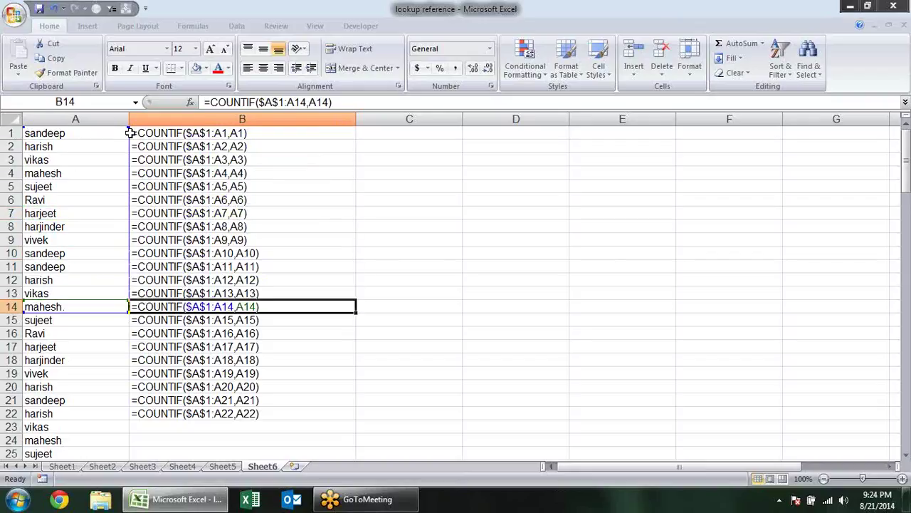
pyautogui.press('Down')
pyautogui.press('Down')
pyautogui.press('Down')
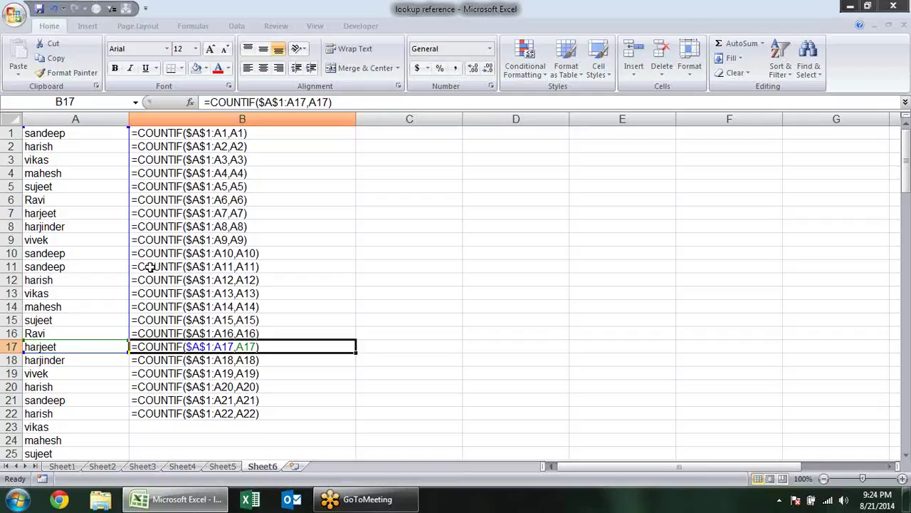
# Show computed counts again and check repeated names reach 4 in B21 and B22
pyautogui.hotkey('ctrl', '`')
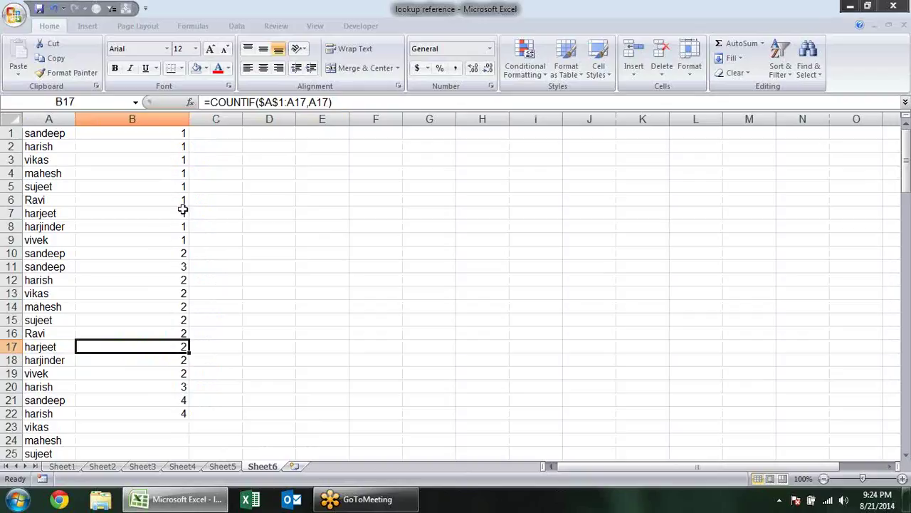
pyautogui.click(165, 255)
pyautogui.click(163, 280)
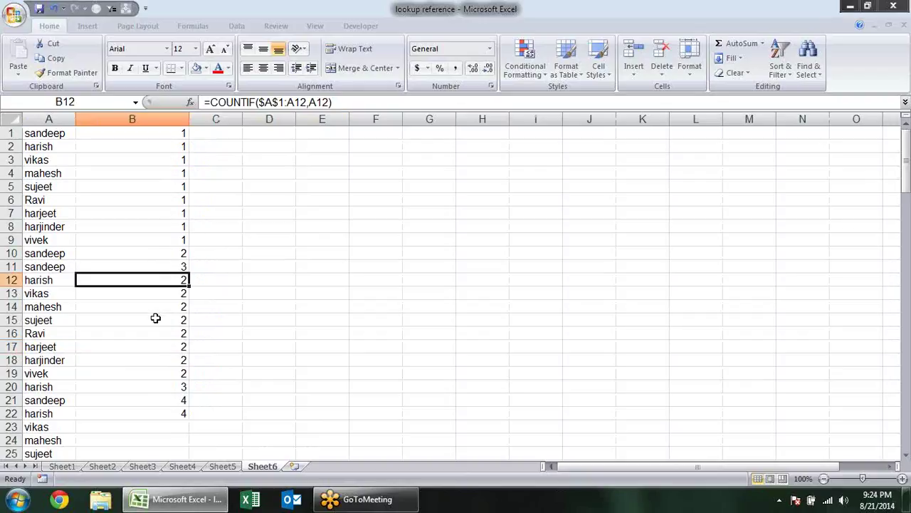
pyautogui.click(155, 320)
pyautogui.click(161, 369)
pyautogui.click(179, 402)
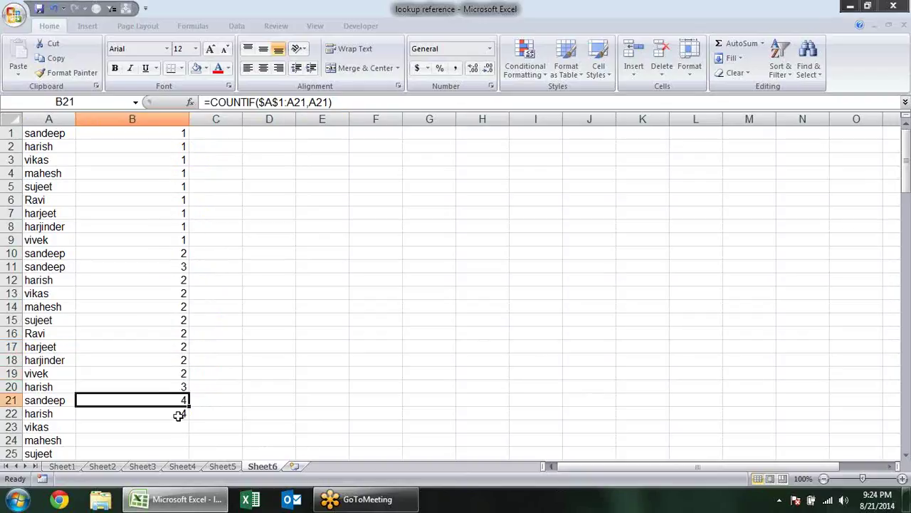
pyautogui.click(179, 414)
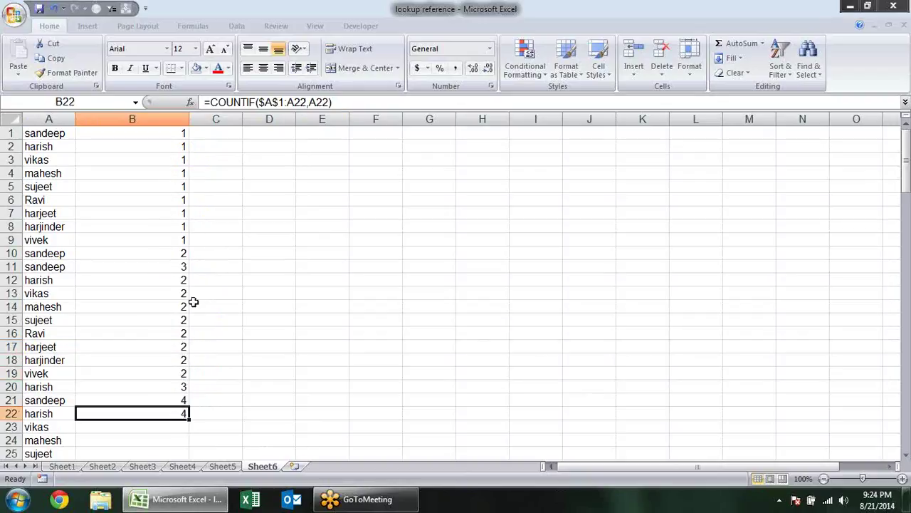
# Append >1 to B1's formula so it reads =COUNTIF($A$1:A1,A1)>1, showing FALSE
pyautogui.doubleClick(181, 133)
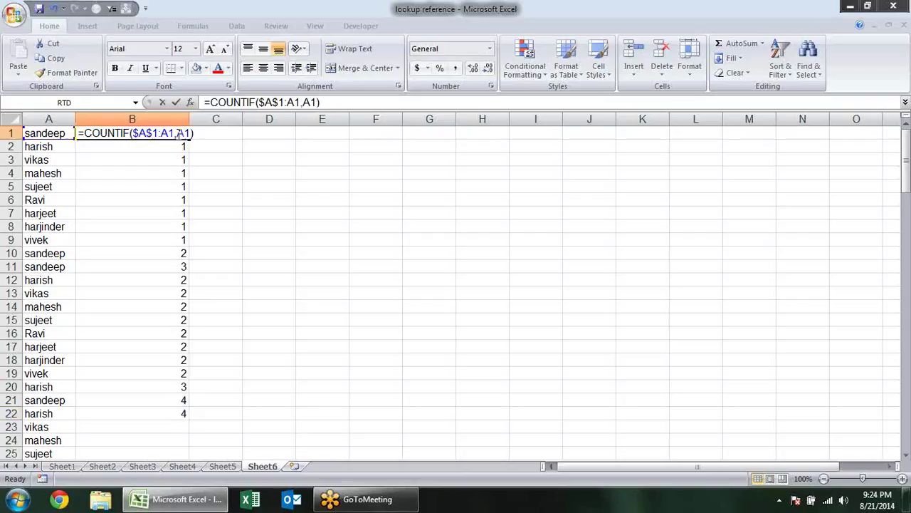
pyautogui.press('End')
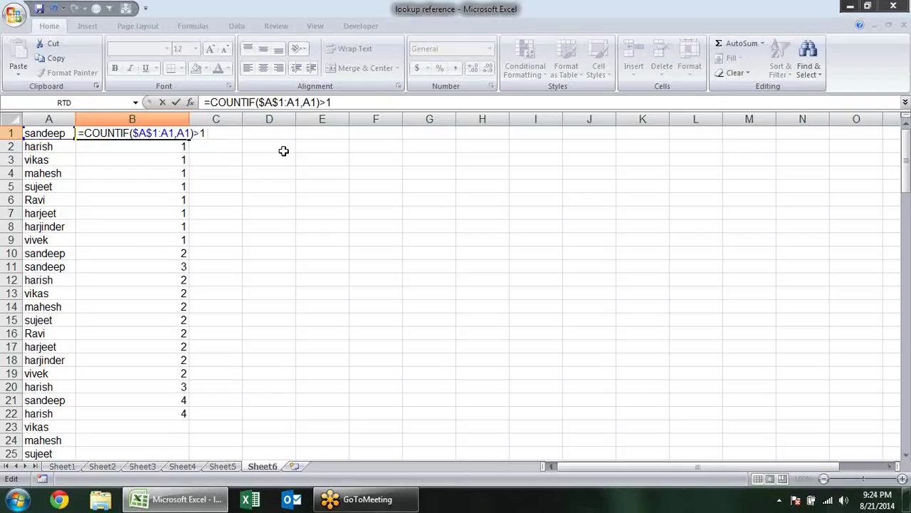
pyautogui.press('Return')
pyautogui.click(181, 130)
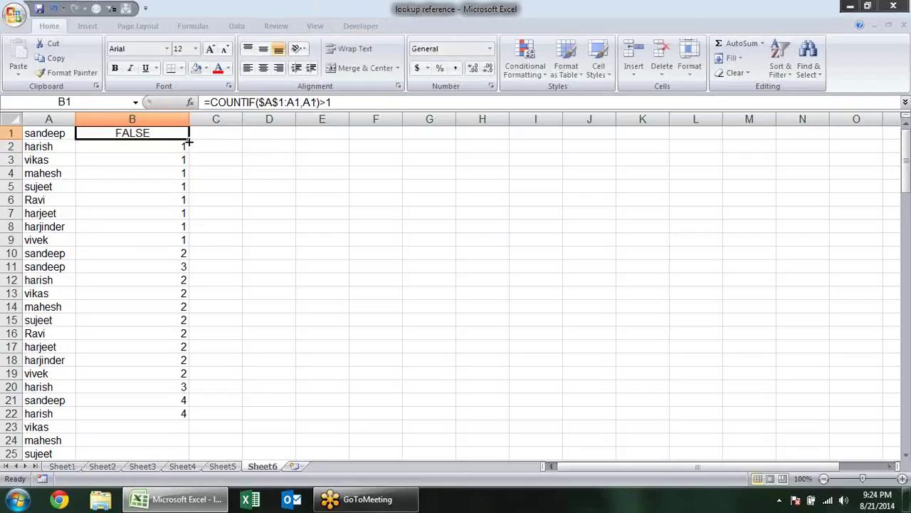
# Fill the duplicate check down column B through the whole name list
pyautogui.doubleClick(188, 140)
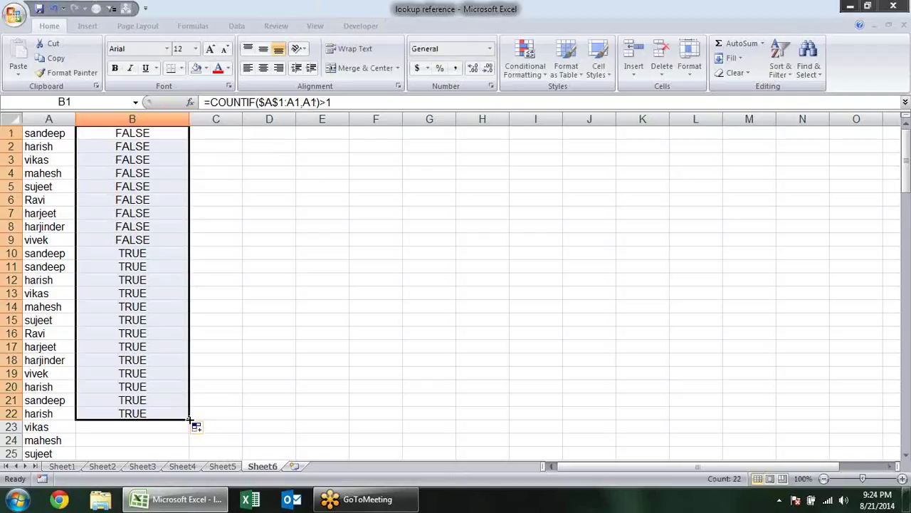
pyautogui.doubleClick(188, 418)
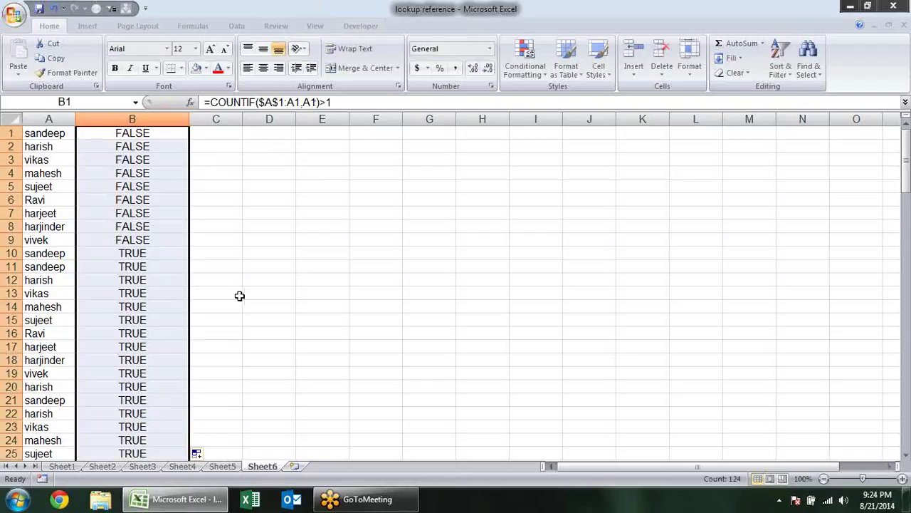
pyautogui.scroll(-5, 239, 295)
pyautogui.scroll(-5, 239, 296)
pyautogui.scroll(6, 239, 295)
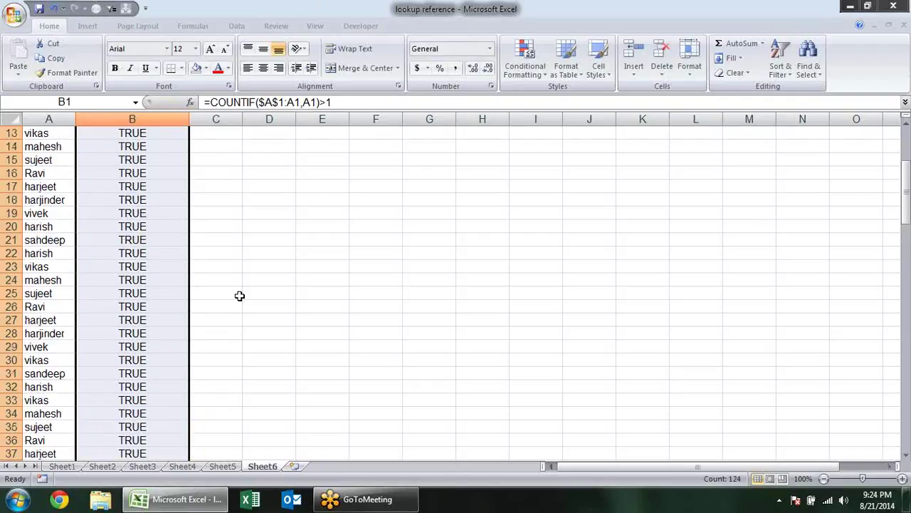
pyautogui.scroll(4, 240, 296)
pyautogui.click(263, 236)
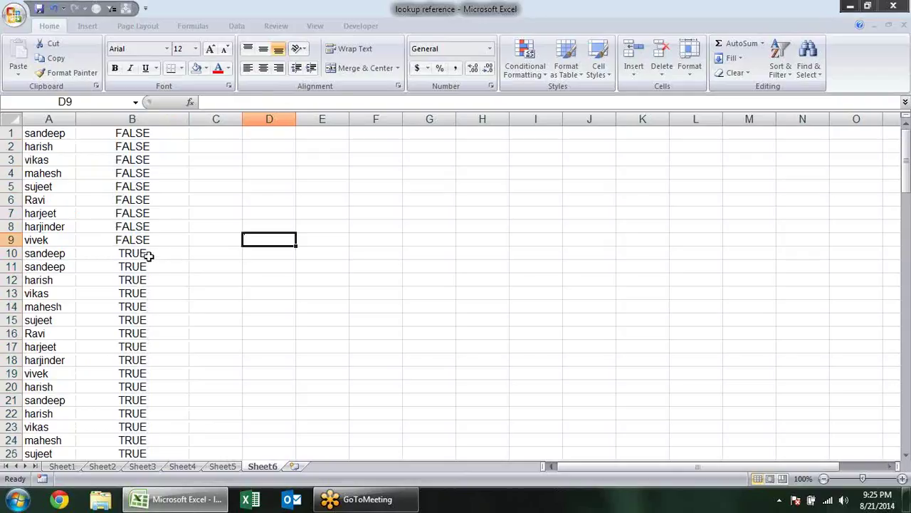
pyautogui.click(150, 254)
pyautogui.moveTo(14, 253); pyautogui.dragTo(11, 467)
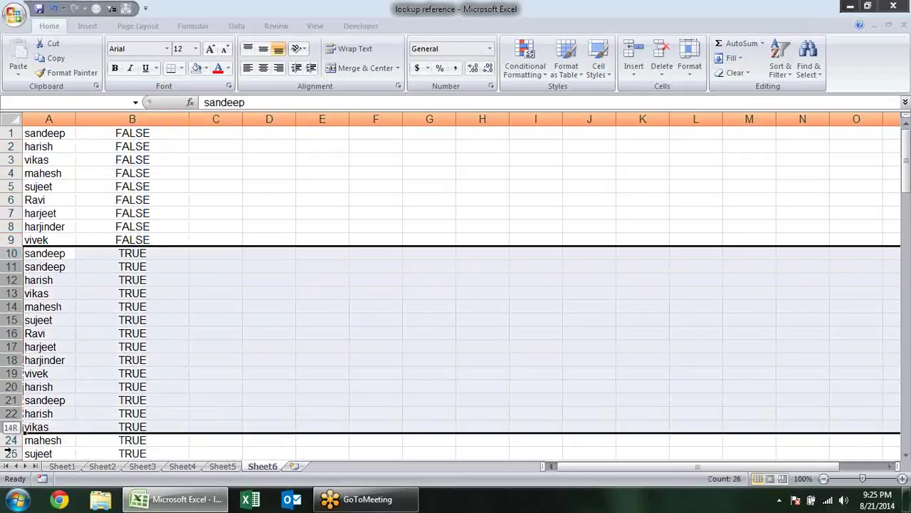
pyautogui.click(278, 163)
pyautogui.scroll(2, 260, 209)
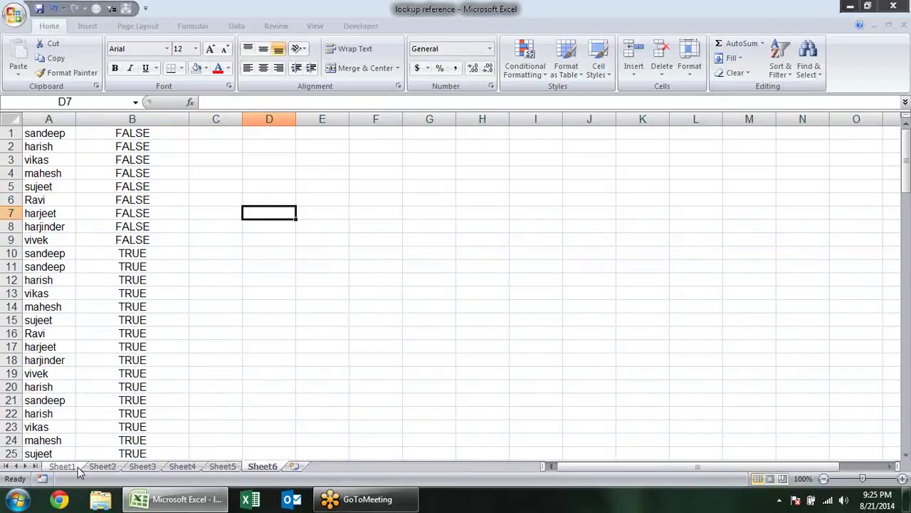
pyautogui.click(222, 467)
pyautogui.click(344, 228)
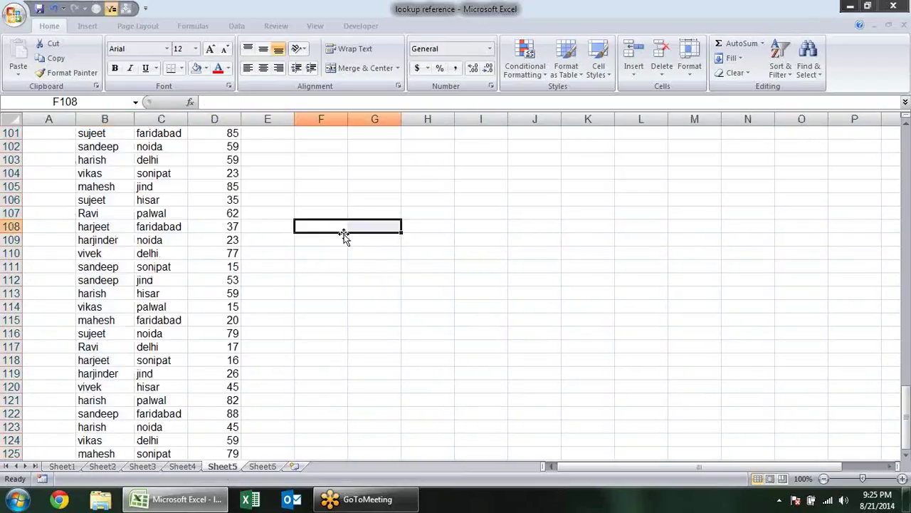
pyautogui.scroll(6, 344, 236)
pyautogui.scroll(7, 344, 236)
pyautogui.scroll(11, 344, 236)
pyautogui.scroll(7, 344, 236)
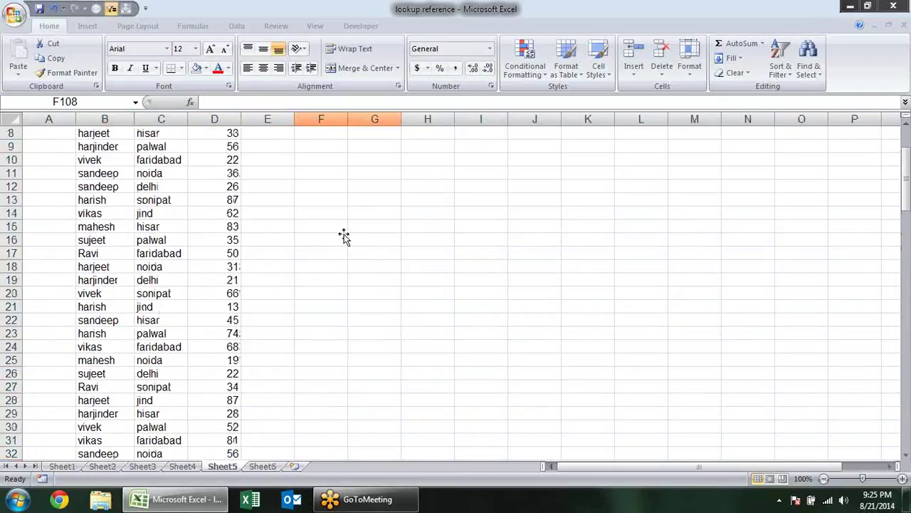
pyautogui.scroll(3, 343, 235)
pyautogui.click(62, 144)
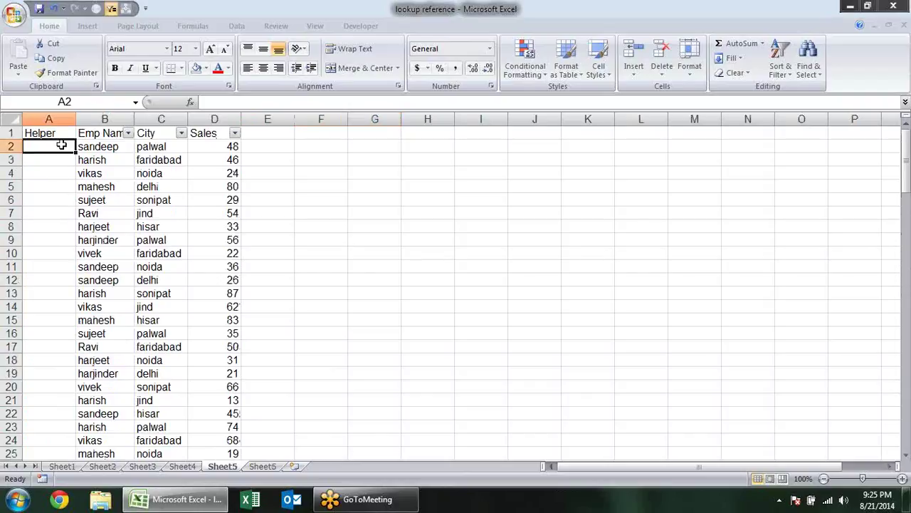
pyautogui.write('=cou')
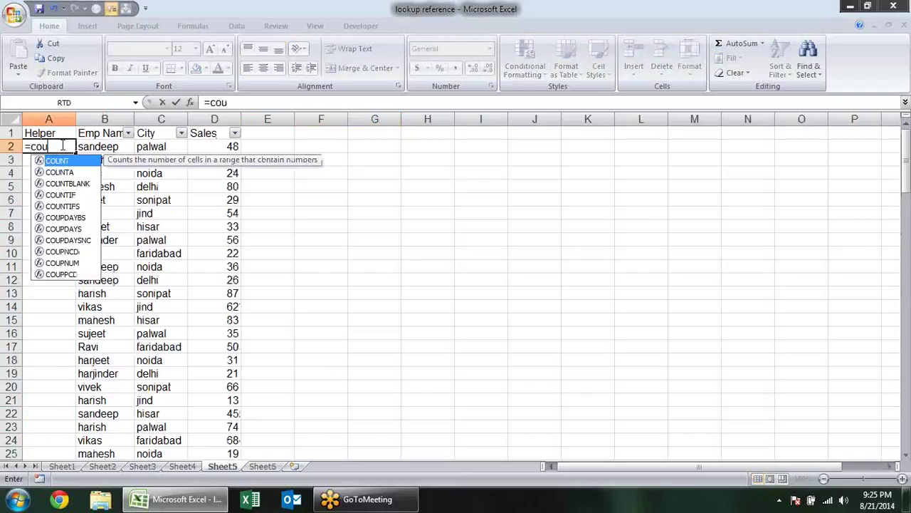
pyautogui.write('n')
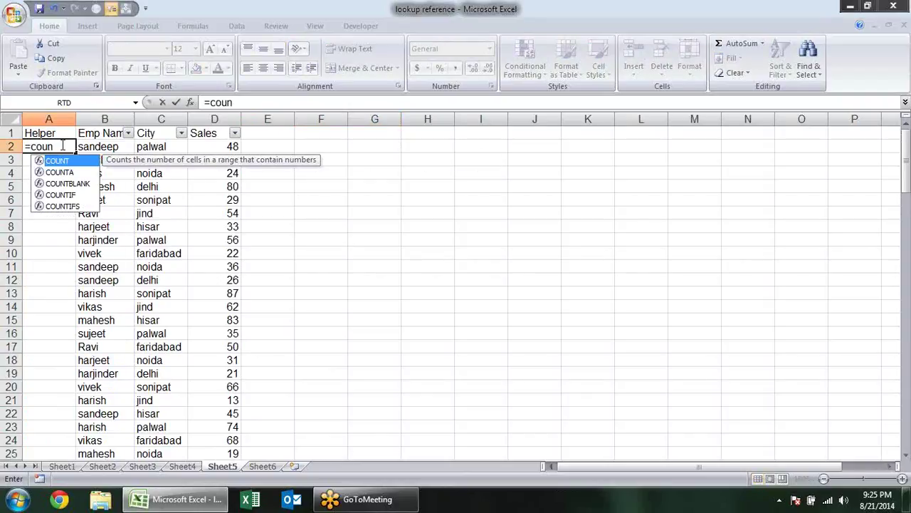
pyautogui.press('Escape')
pyautogui.press('Escape')
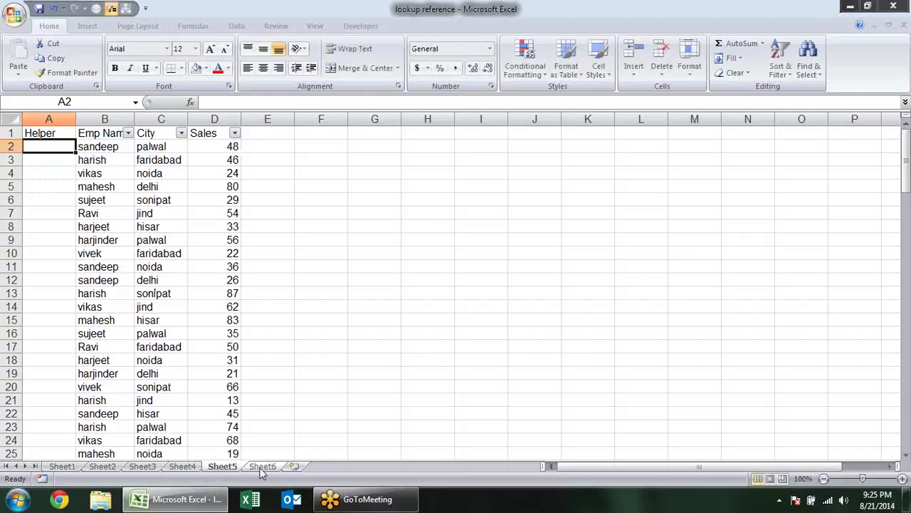
pyautogui.click(262, 467)
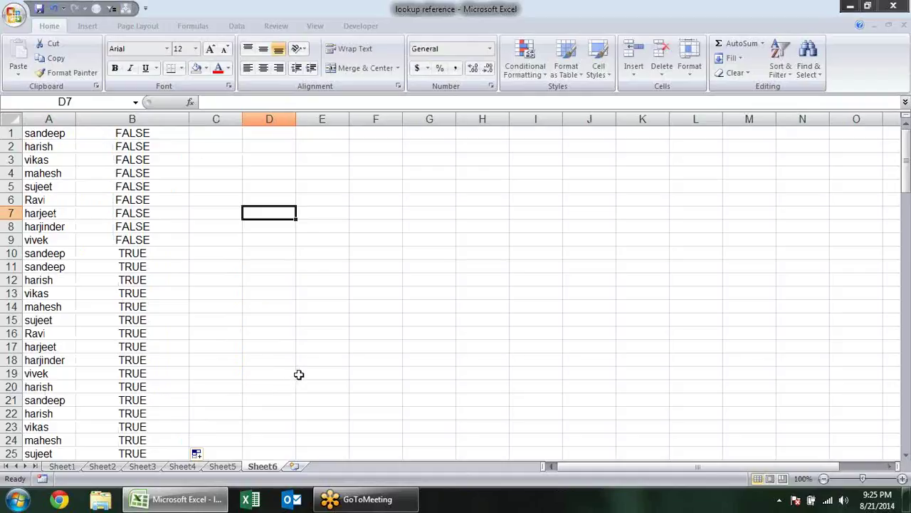
pyautogui.click(60, 119)
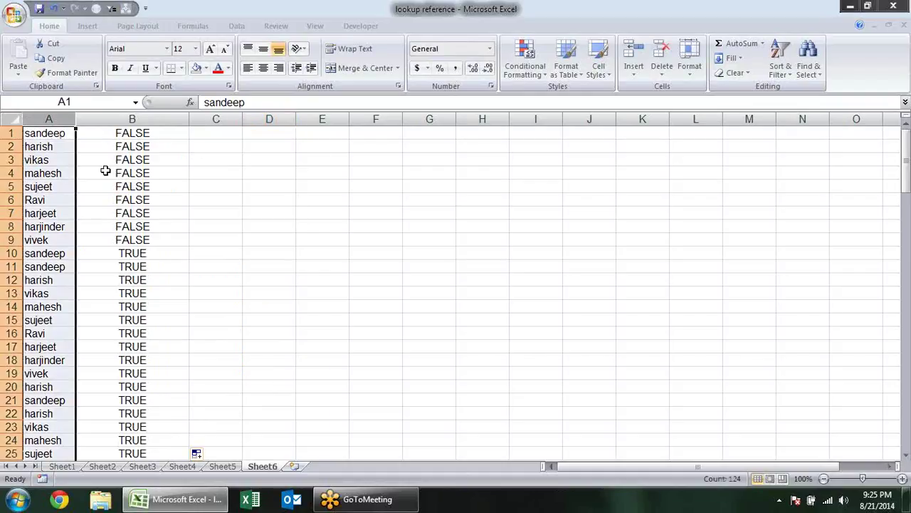
pyautogui.click(236, 25)
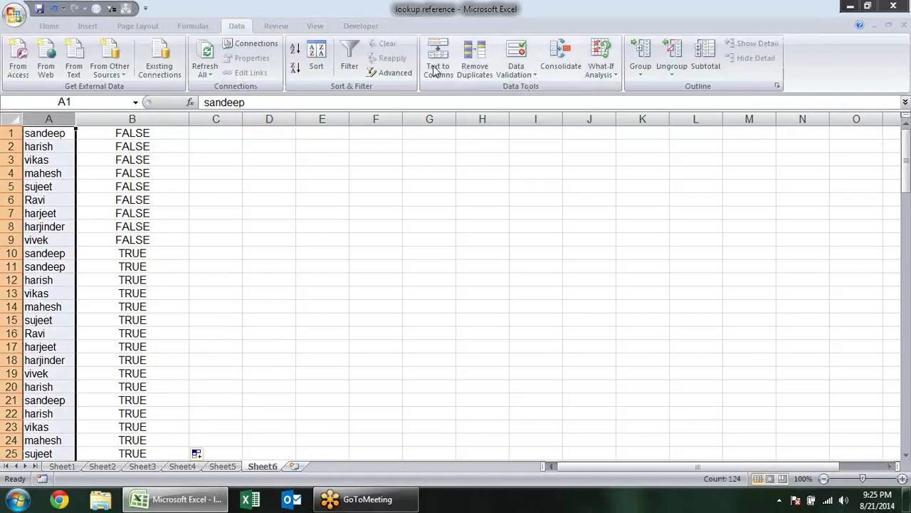
pyautogui.click(489, 60)
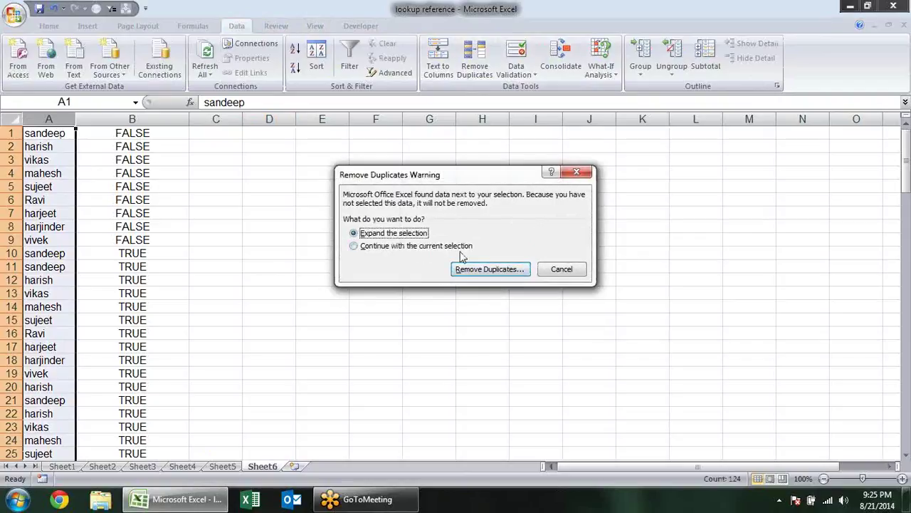
pyautogui.click(460, 248)
pyautogui.click(478, 274)
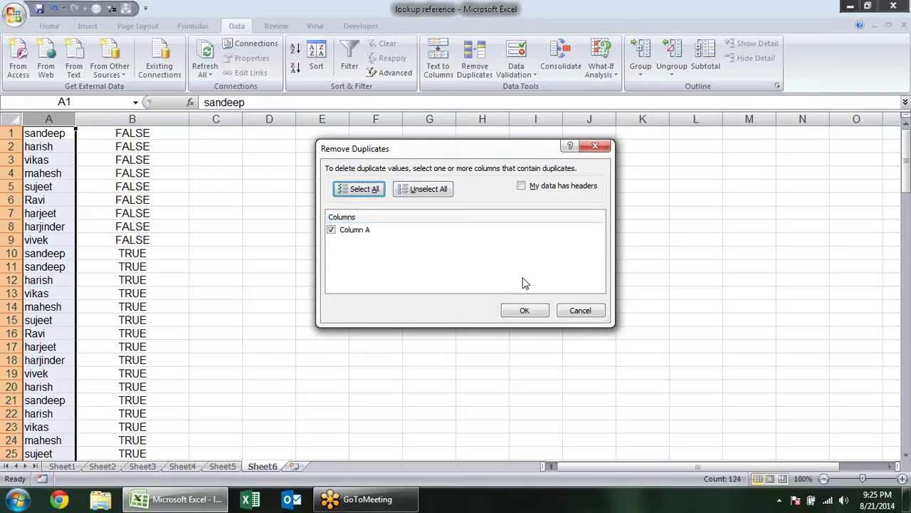
pyautogui.click(524, 311)
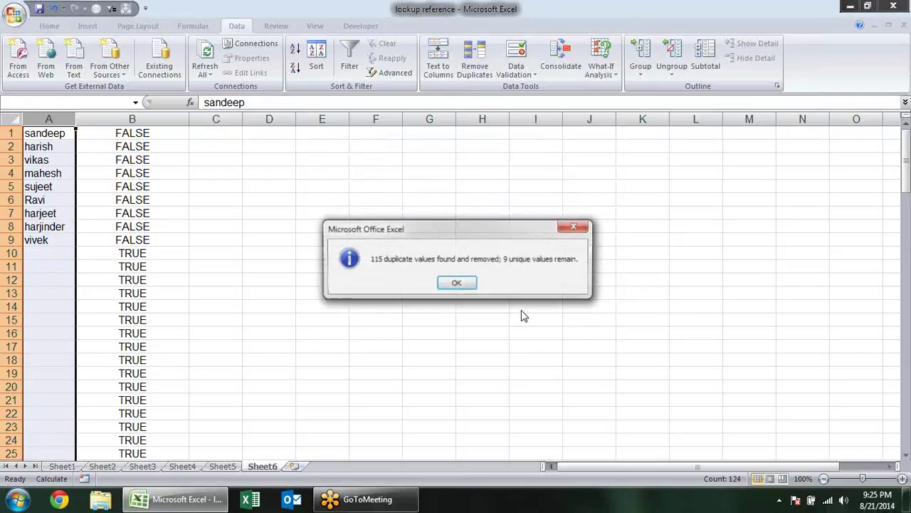
pyautogui.click(456, 282)
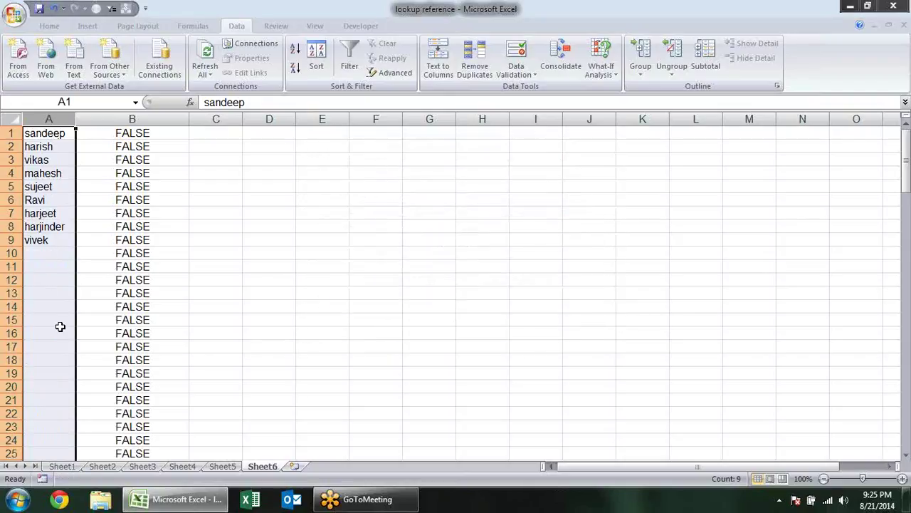
pyautogui.click(214, 240)
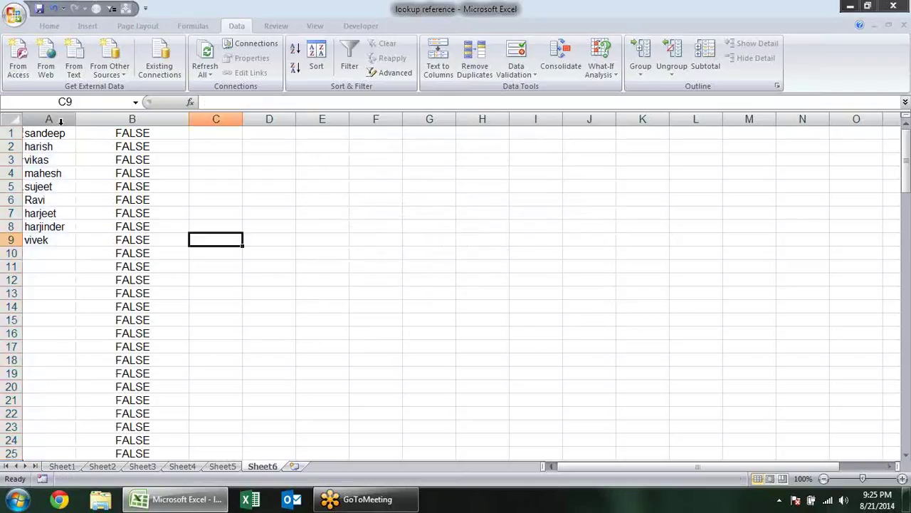
# Undo the duplicate removal to restore all names and switch to Sheet5
pyautogui.hotkey('ctrl', 'z')
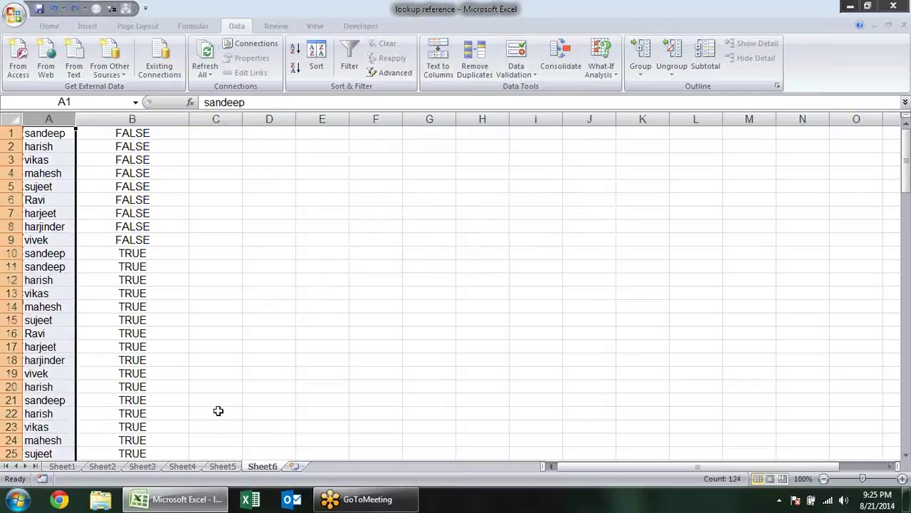
pyautogui.click(225, 330)
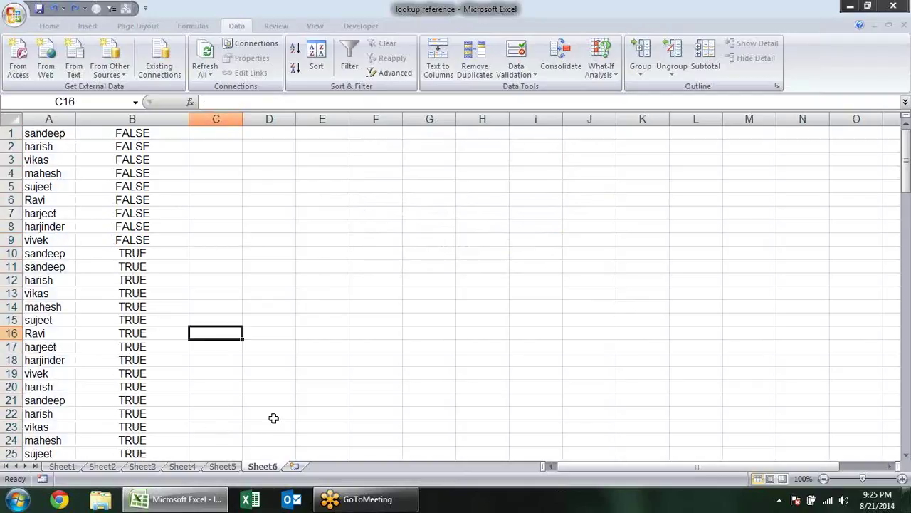
pyautogui.click(222, 466)
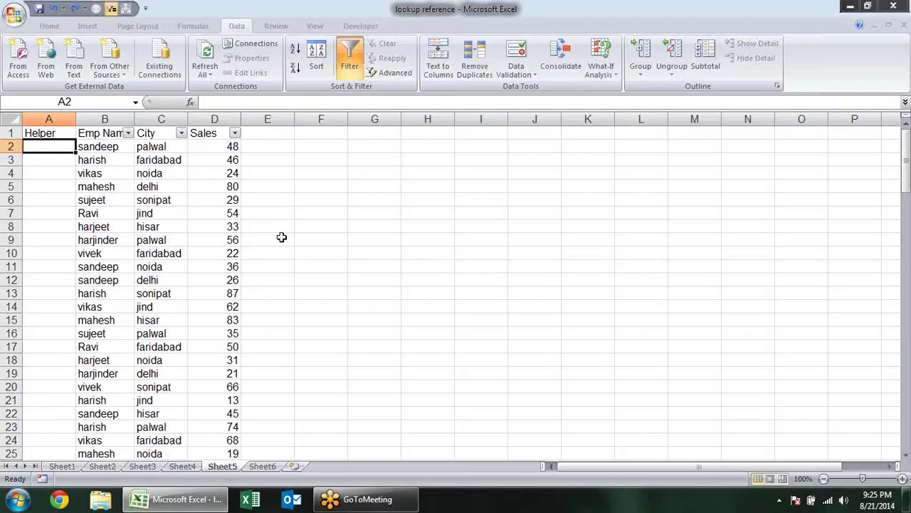
# Enter =COUNTIF($B$2:B2,B2) in A2, with the range start locked absolute
pyautogui.write('=')
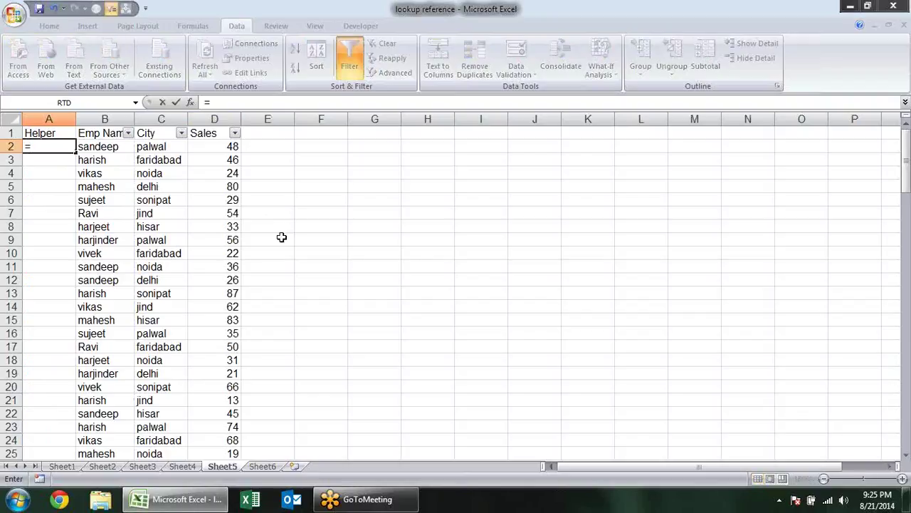
pyautogui.write('cou')
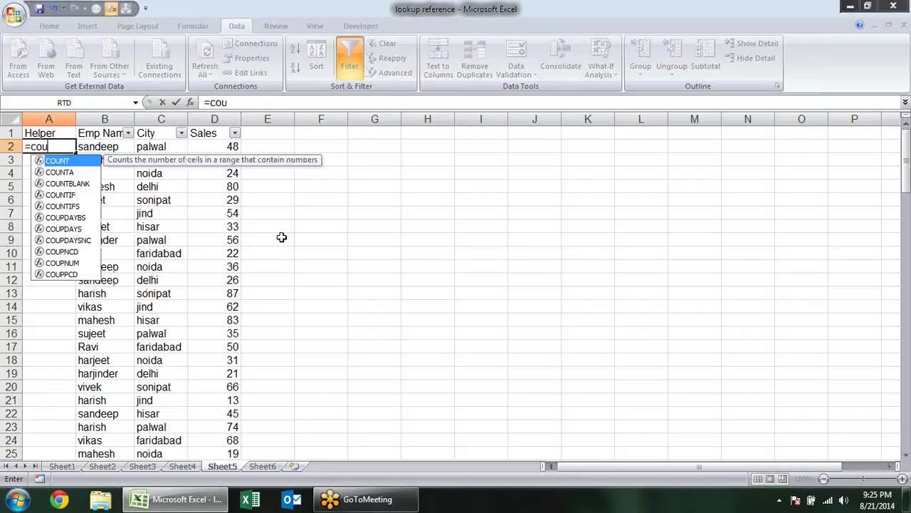
pyautogui.write('ntif')
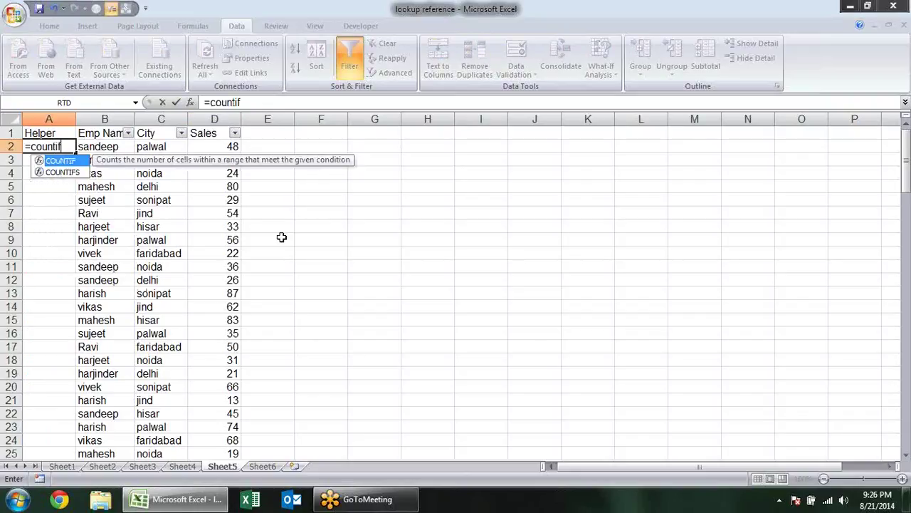
pyautogui.press('Tab')
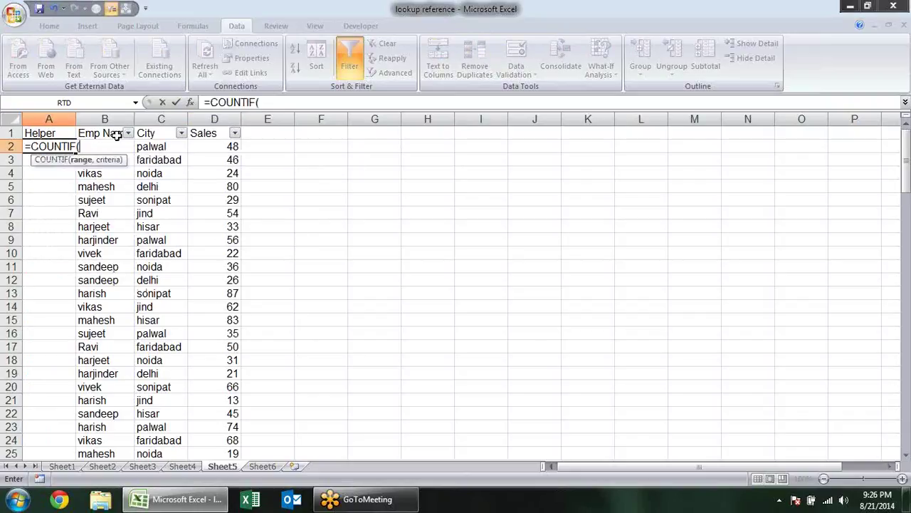
pyautogui.click(114, 111)
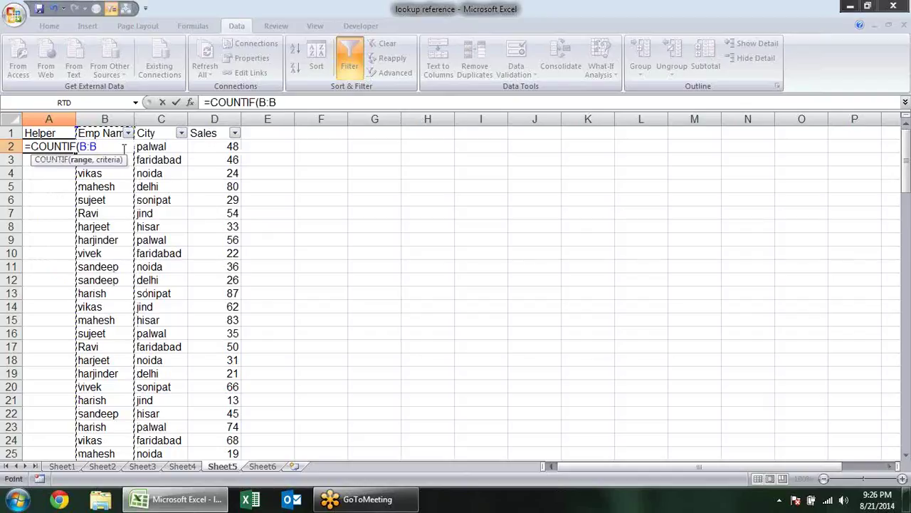
pyautogui.press('Return')
pyautogui.press('Return')
pyautogui.click(177, 143)
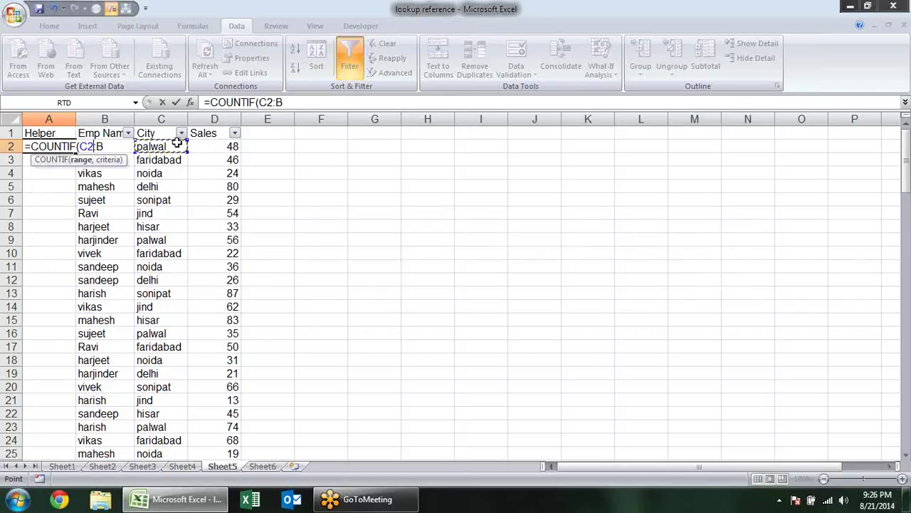
pyautogui.press('Left')
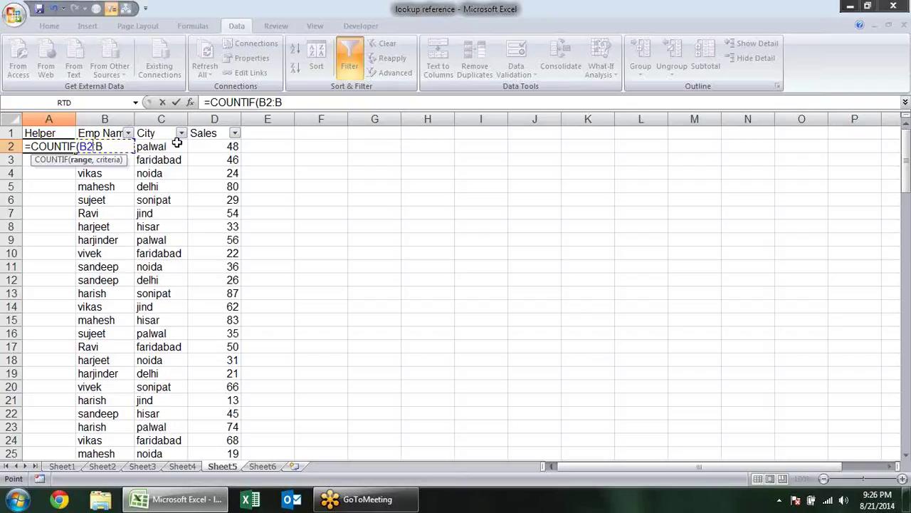
pyautogui.press('F8')
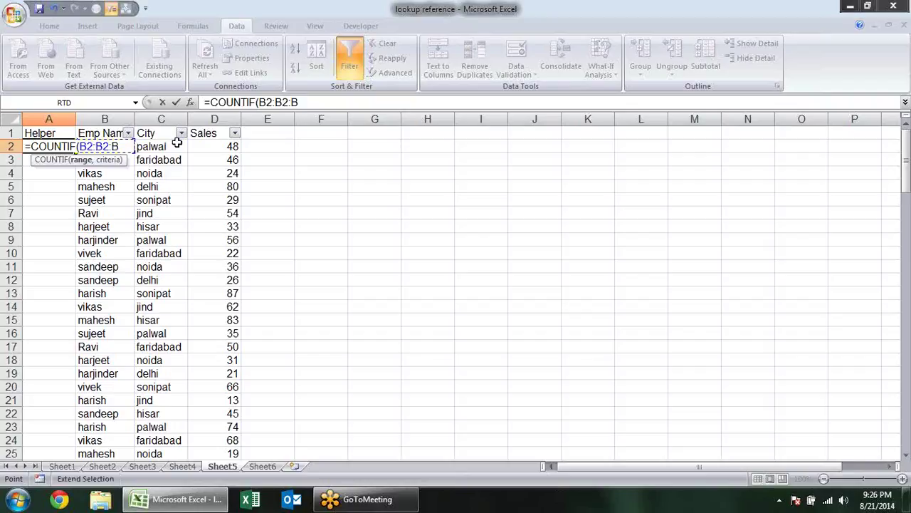
pyautogui.press('BackSpace')
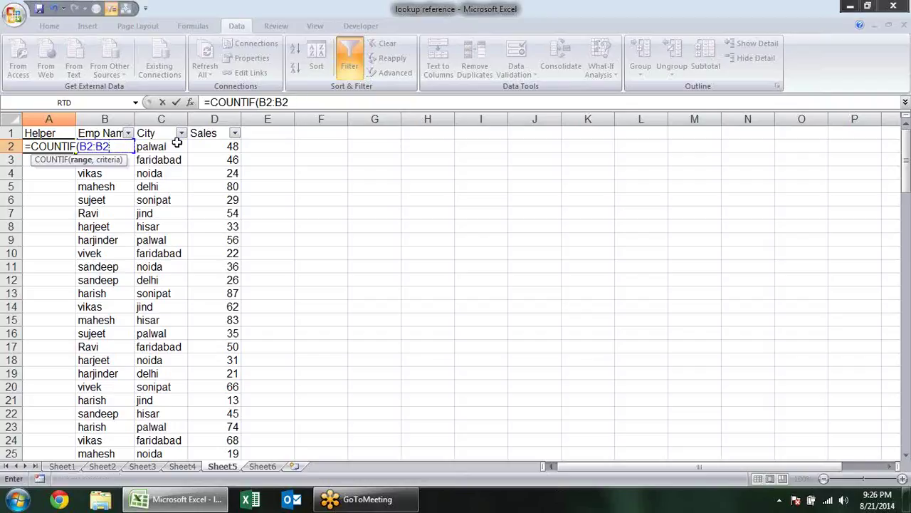
pyautogui.write(',')
pyautogui.write('B2)')
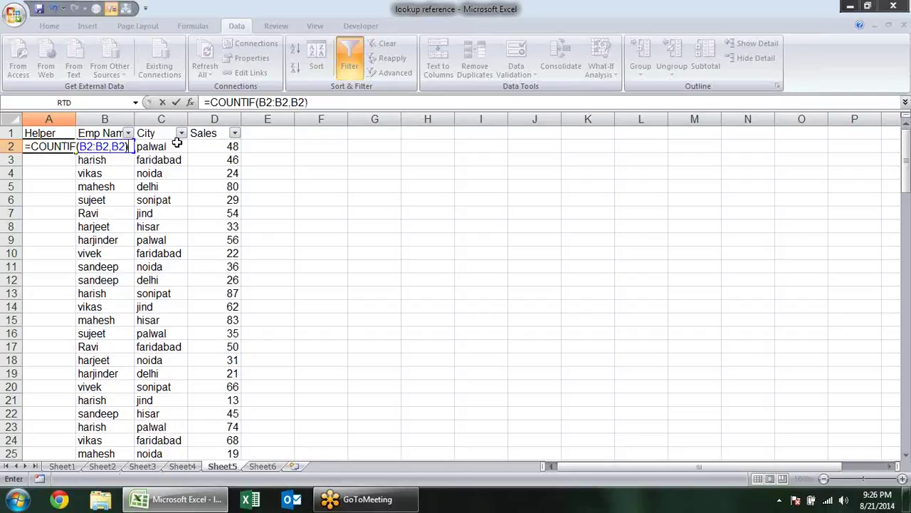
pyautogui.click(88, 146)
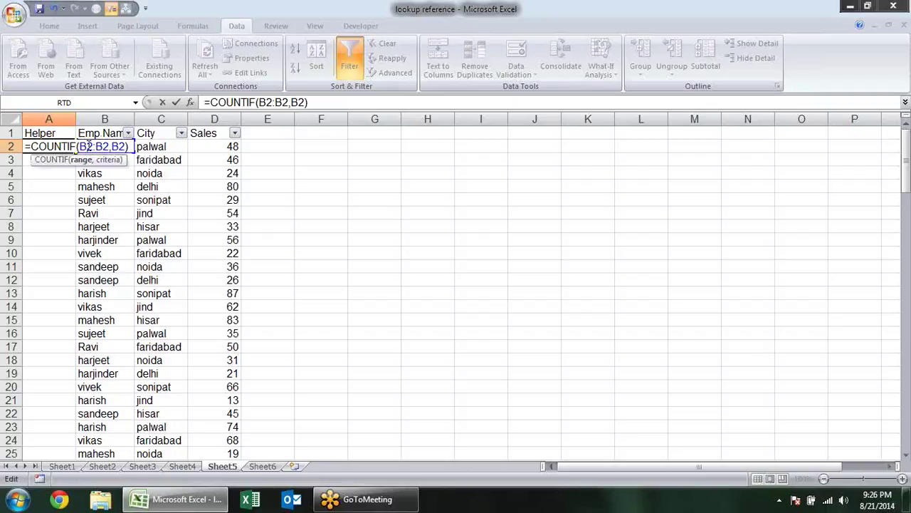
pyautogui.press('F4')
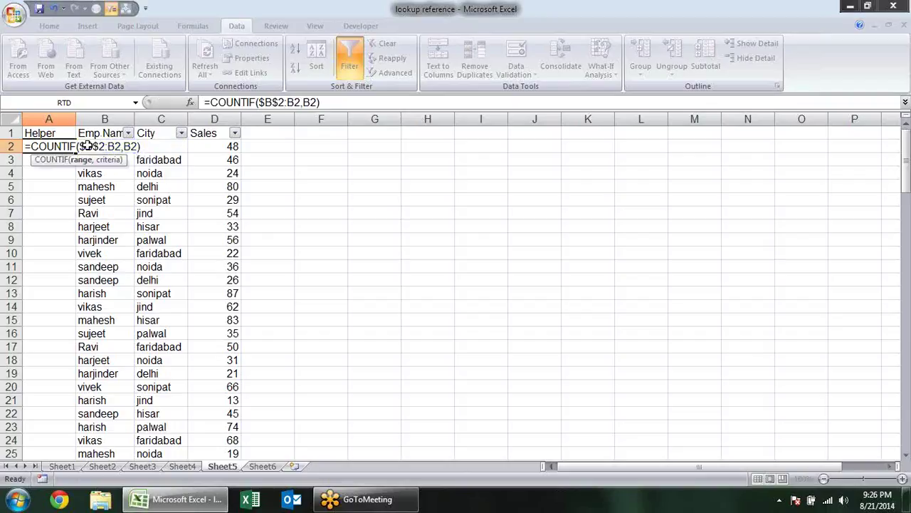
pyautogui.press('Return')
# Fill A2's running-count formula down the entire Helper column
pyautogui.click(55, 150)
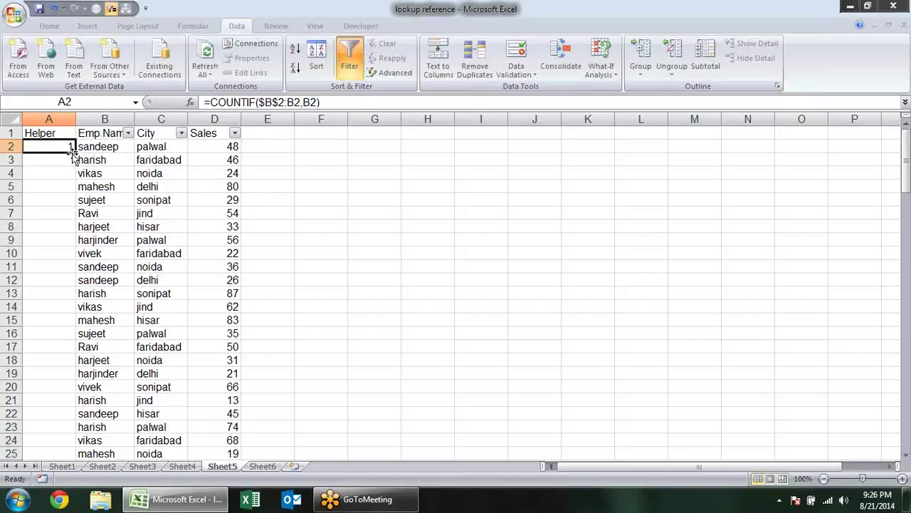
pyautogui.doubleClick(75, 153)
pyautogui.click(212, 253)
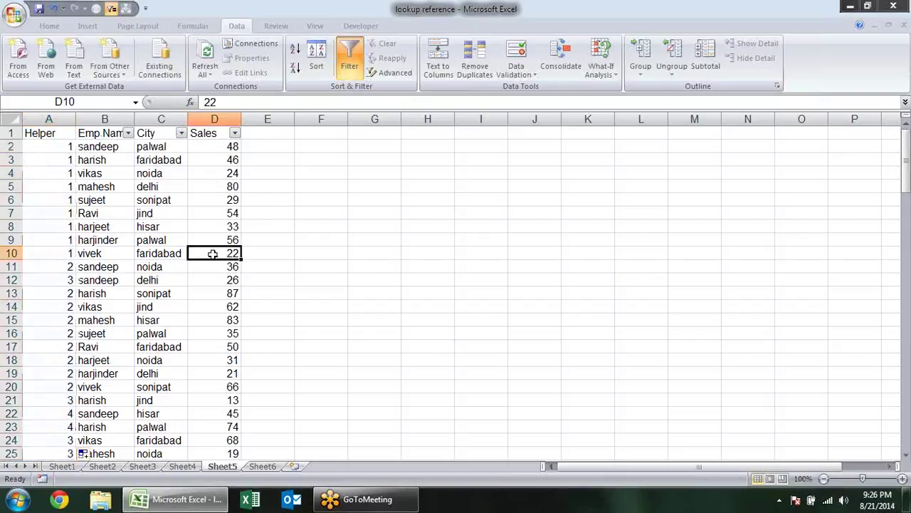
pyautogui.scroll(-11, 342, 281)
pyautogui.scroll(-9, 343, 282)
pyautogui.scroll(-3, 343, 281)
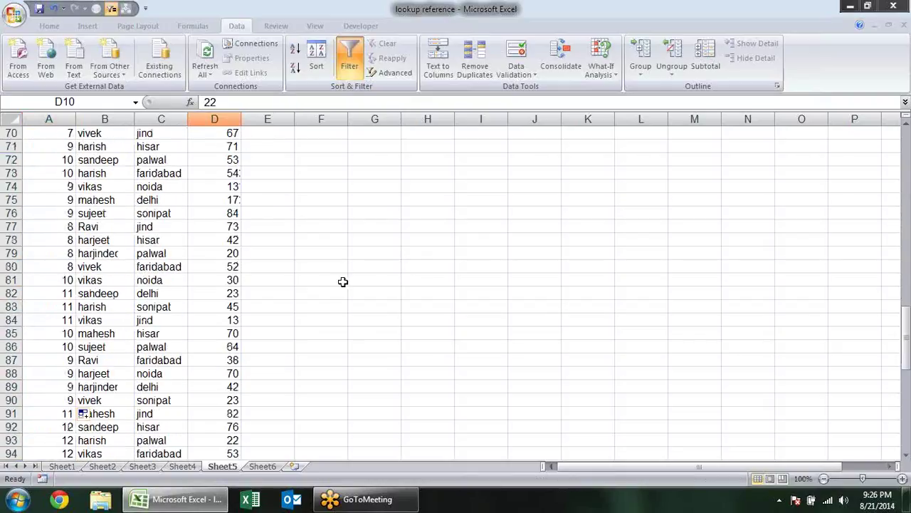
pyautogui.scroll(-9, 343, 281)
pyautogui.scroll(-6, 342, 281)
pyautogui.scroll(5, 343, 282)
pyautogui.scroll(5, 343, 282)
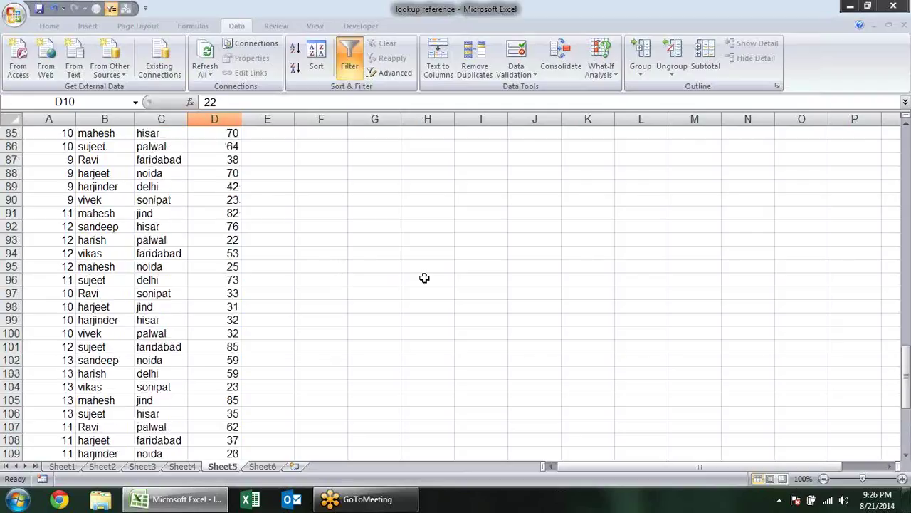
pyautogui.moveTo(906, 367); pyautogui.dragTo(867, 69)
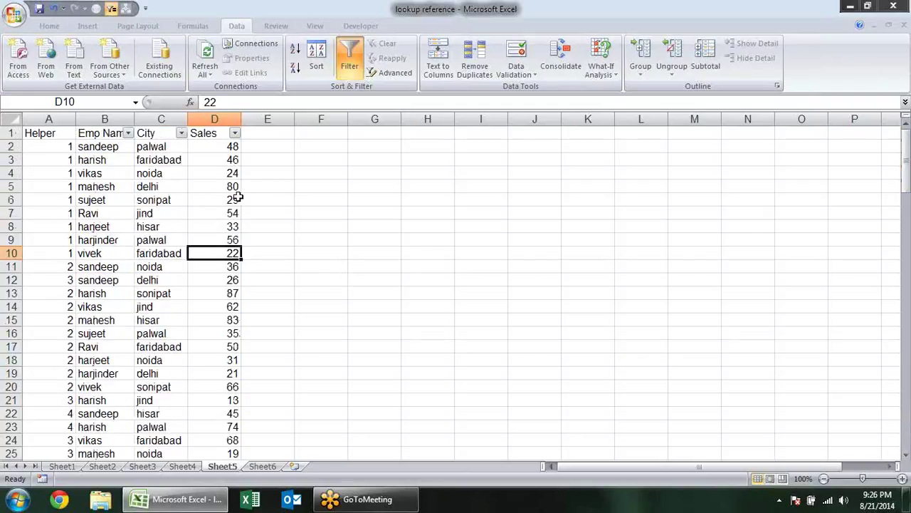
pyautogui.click(352, 173)
# Spot-check the Helper counts for sandeep's rows 11 to 18, then return to A2's formula
pyautogui.click(100, 145)
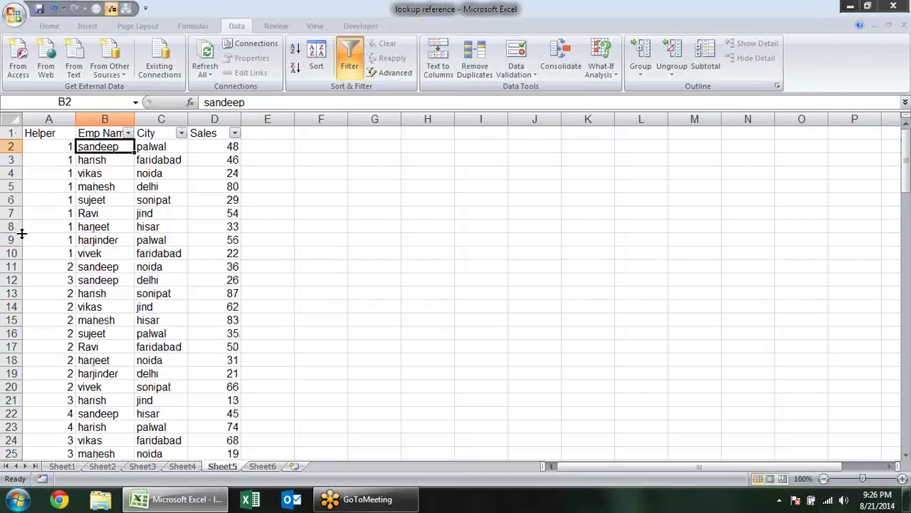
pyautogui.click(71, 265)
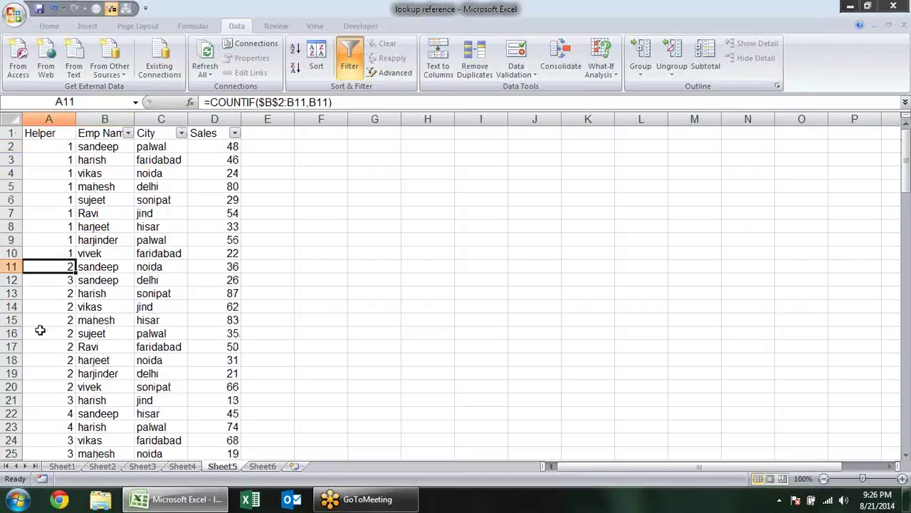
pyautogui.click(64, 295)
pyautogui.click(64, 308)
pyautogui.click(64, 322)
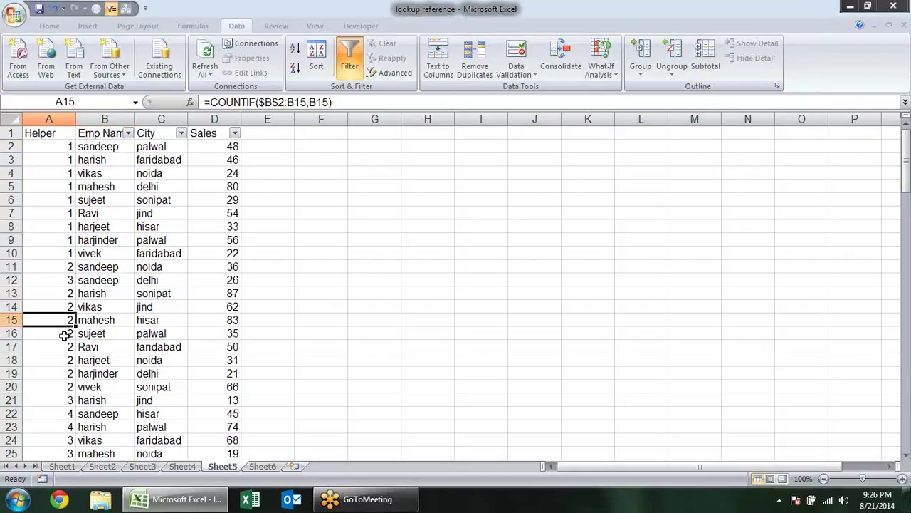
pyautogui.click(64, 334)
pyautogui.click(64, 360)
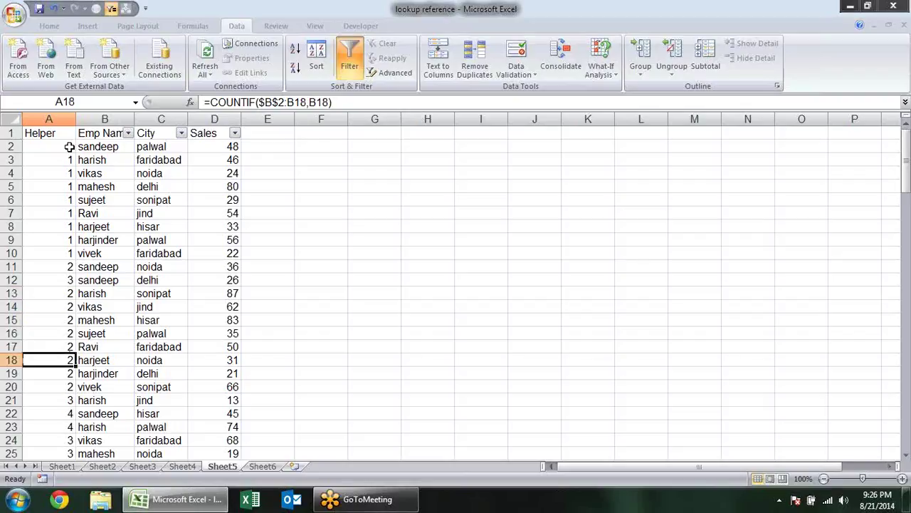
pyautogui.doubleClick(73, 146)
pyautogui.click(142, 147)
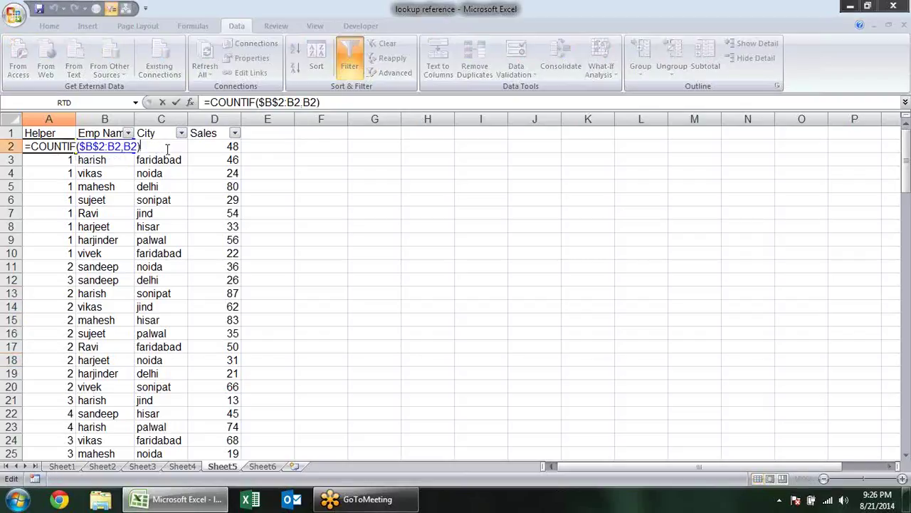
# Append &B2 so A2 reads =COUNTIF($B$2:B2,B2)&B2
pyautogui.write('&')
pyautogui.click(262, 147)
pyautogui.press('Left')
pyautogui.press('Left')
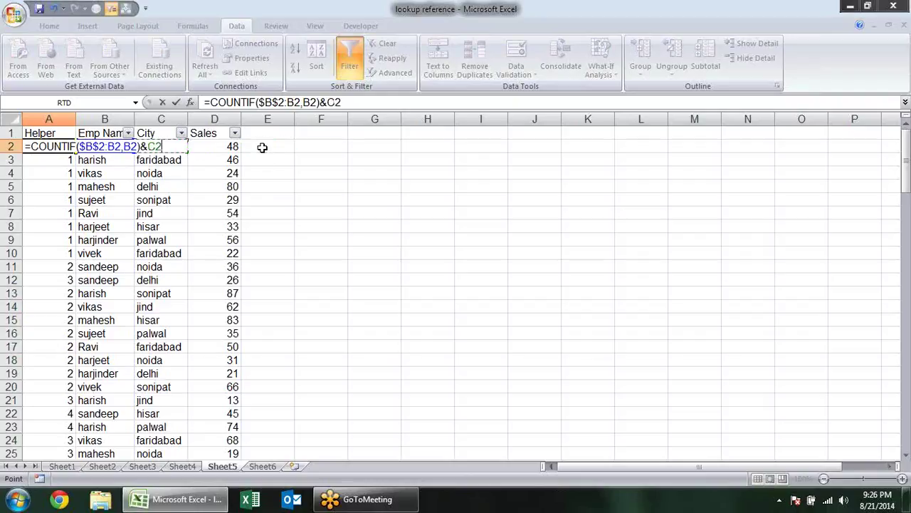
pyautogui.press('Left')
pyautogui.press('Return')
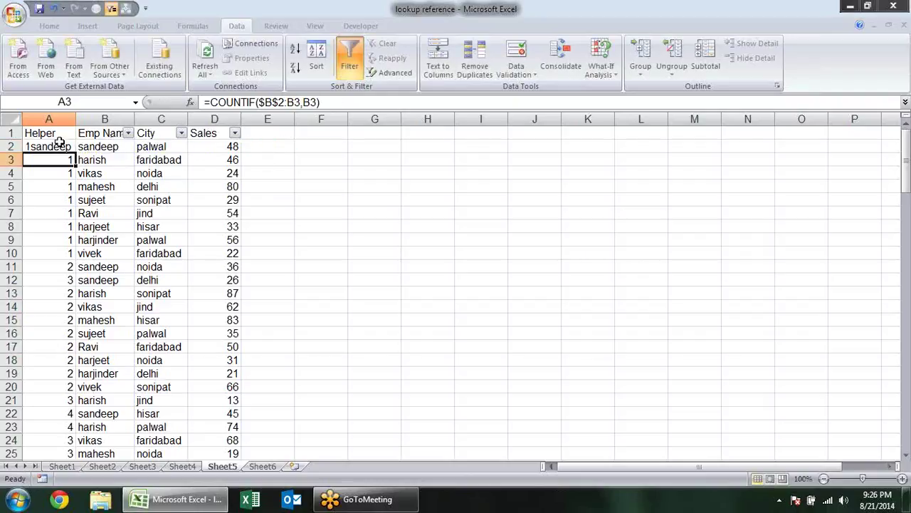
# Fill the count-and-name formula down column A and compare sandeep's keys in rows 2 and 11
pyautogui.click(60, 143)
pyautogui.click(78, 158)
pyautogui.click(69, 147)
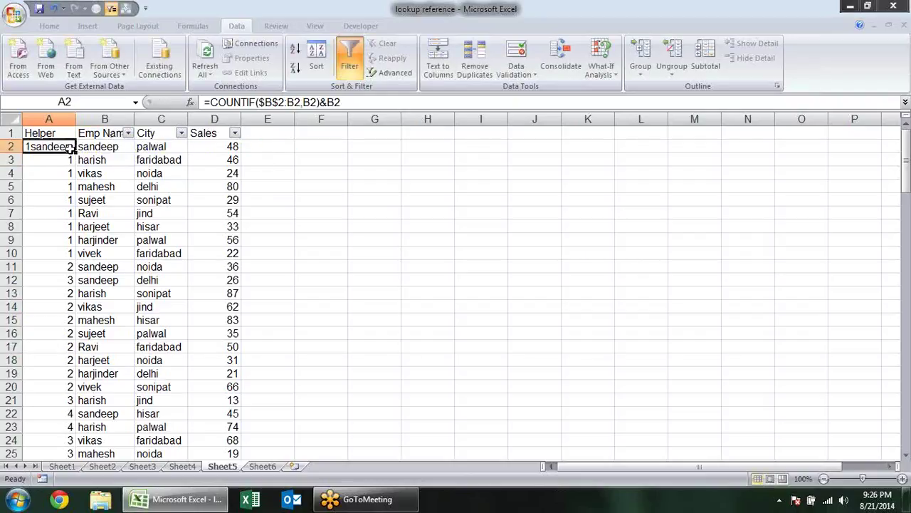
pyautogui.doubleClick(75, 152)
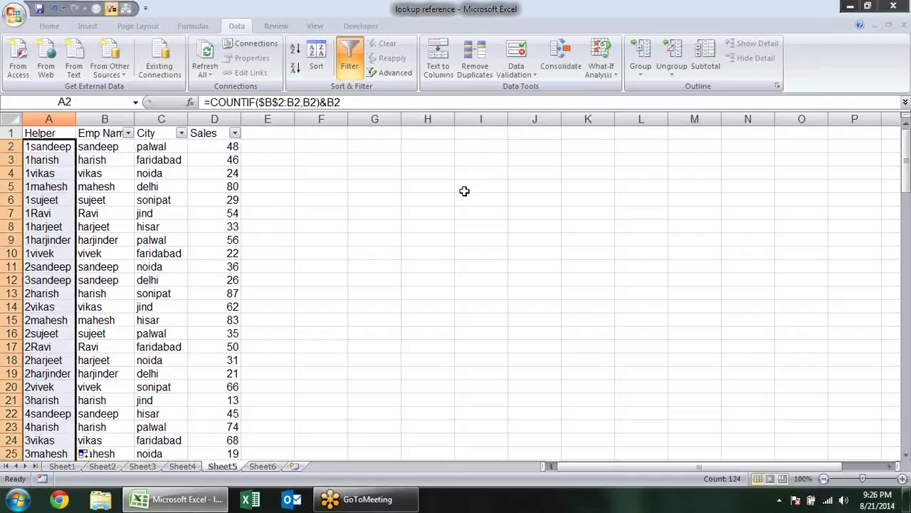
pyautogui.click(464, 190)
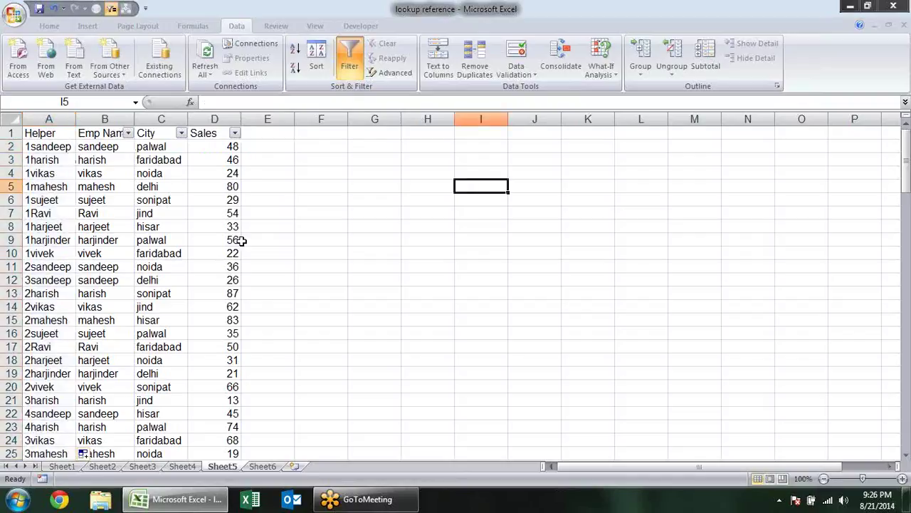
pyautogui.click(91, 144)
pyautogui.click(97, 266)
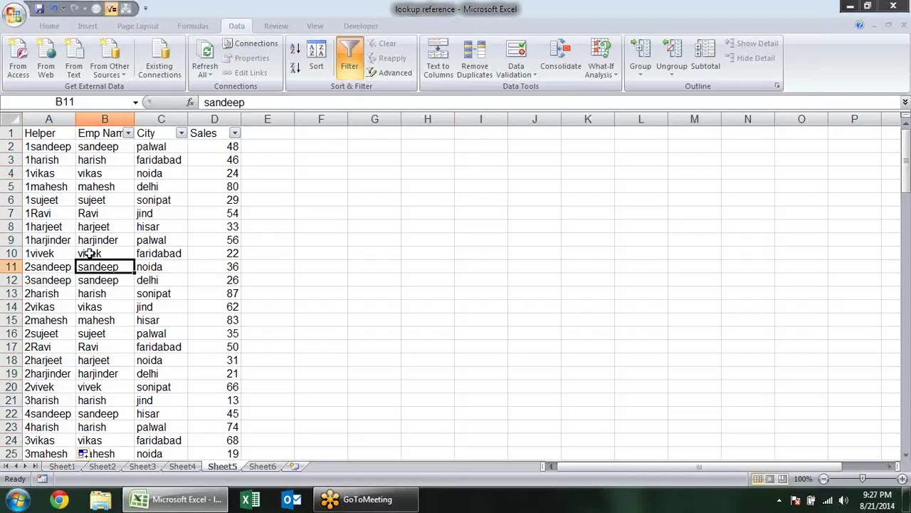
pyautogui.click(84, 146)
pyautogui.click(95, 267)
# Copy the Emp Name, City, Sales headers to H3, move City/Sales to row 5, widen column H
pyautogui.moveTo(80, 133); pyautogui.dragTo(203, 133)
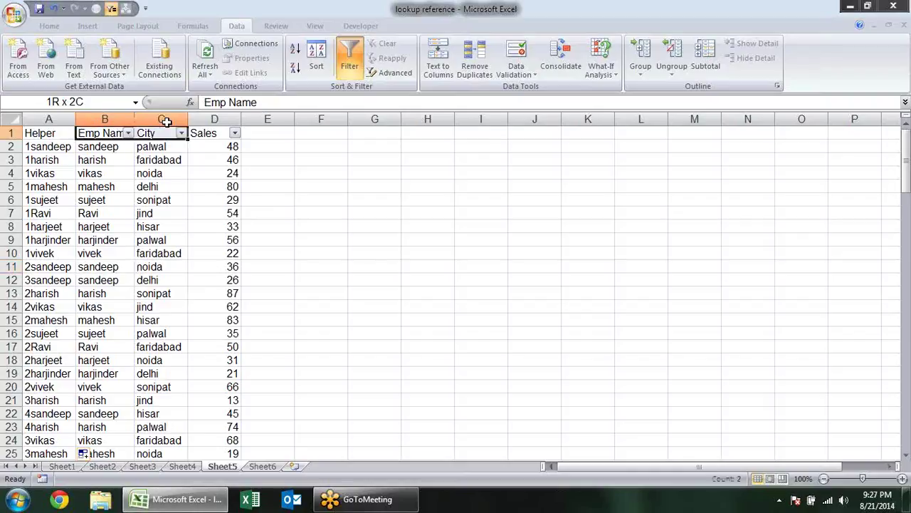
pyautogui.hotkey('ctrl', 'c')
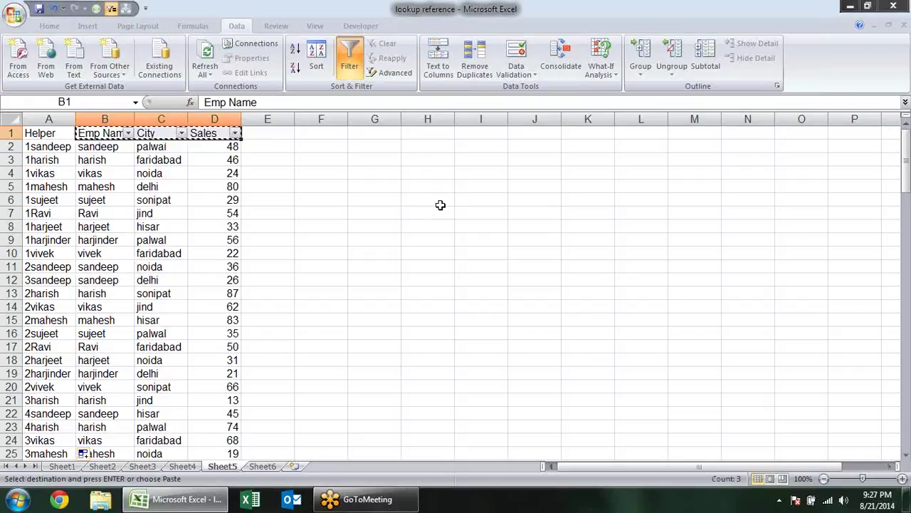
pyautogui.click(433, 161)
pyautogui.hotkey('ctrl', 'v')
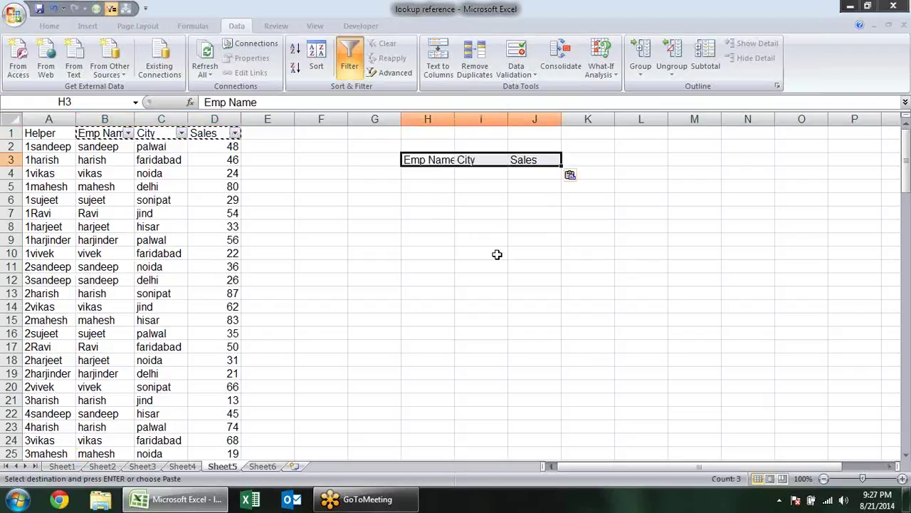
pyautogui.click(490, 183)
pyautogui.moveTo(491, 161)
pyautogui.mouseDown()
pyautogui.moveTo(534, 159)
pyautogui.moveTo(492, 193)
pyautogui.mouseUp()
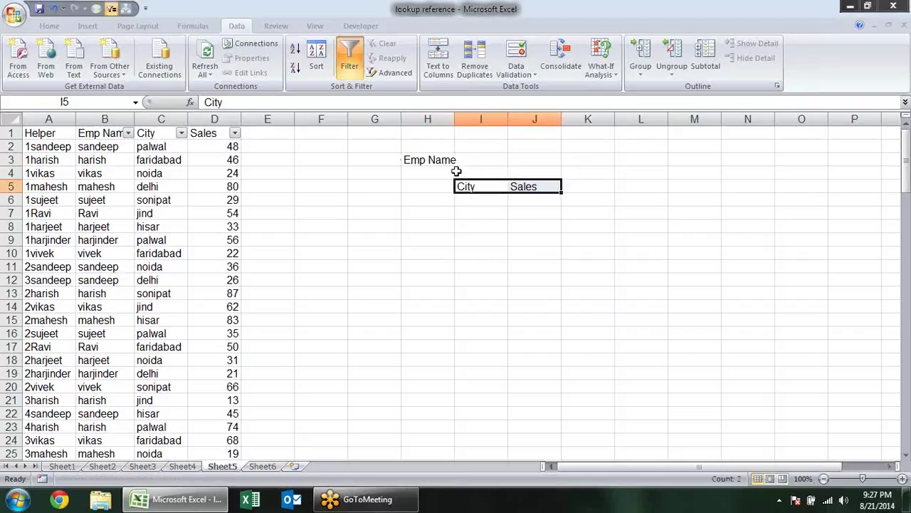
pyautogui.click(438, 160)
pyautogui.moveTo(454, 119); pyautogui.dragTo(460, 119)
# Fill the I3:J3 input box yellow and give it All Borders
pyautogui.click(496, 158)
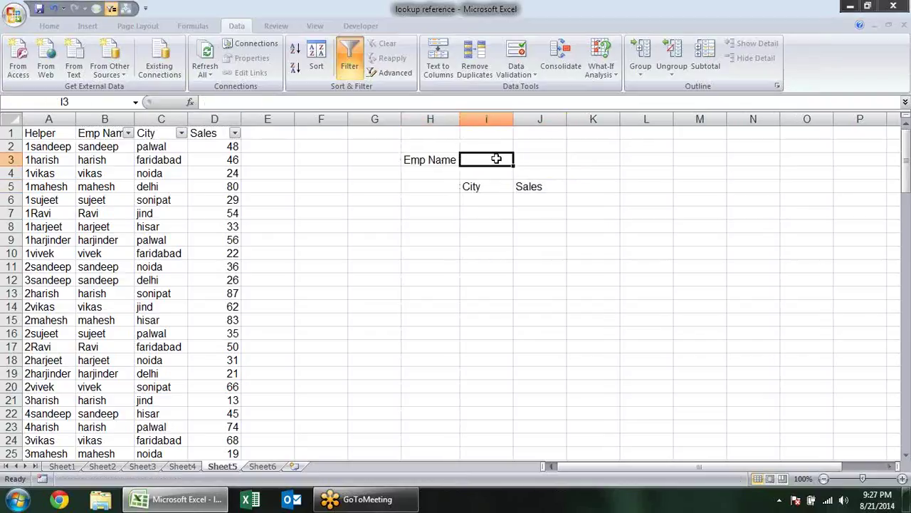
pyautogui.doubleClick(503, 156)
pyautogui.click(570, 171)
pyautogui.moveTo(553, 158); pyautogui.dragTo(472, 158)
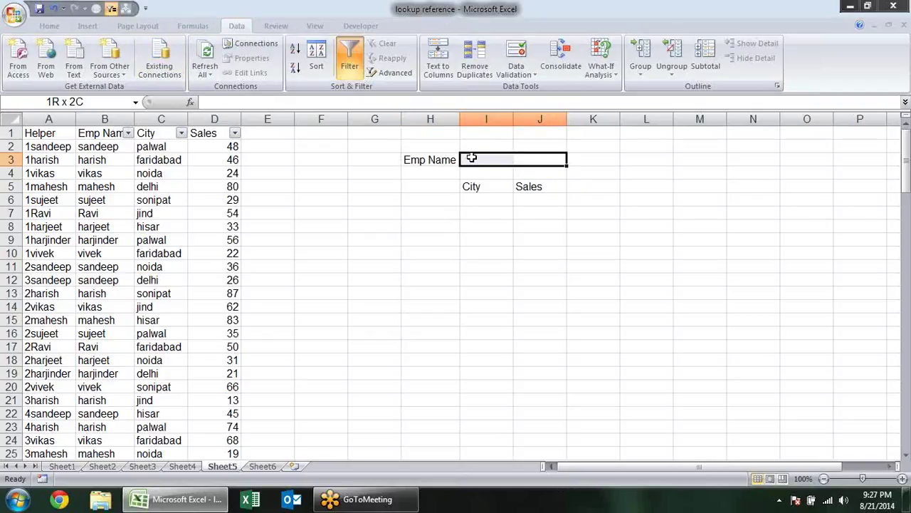
pyautogui.click(57, 27)
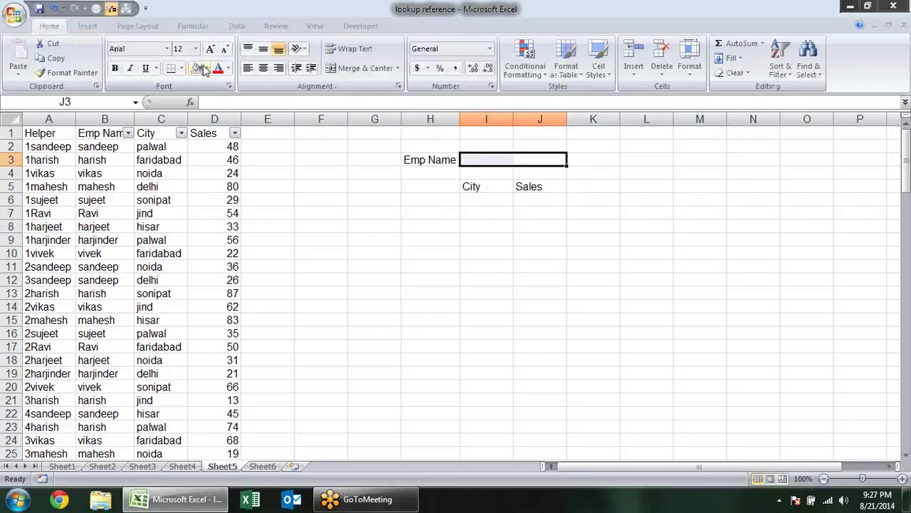
pyautogui.click(206, 68)
pyautogui.click(233, 170)
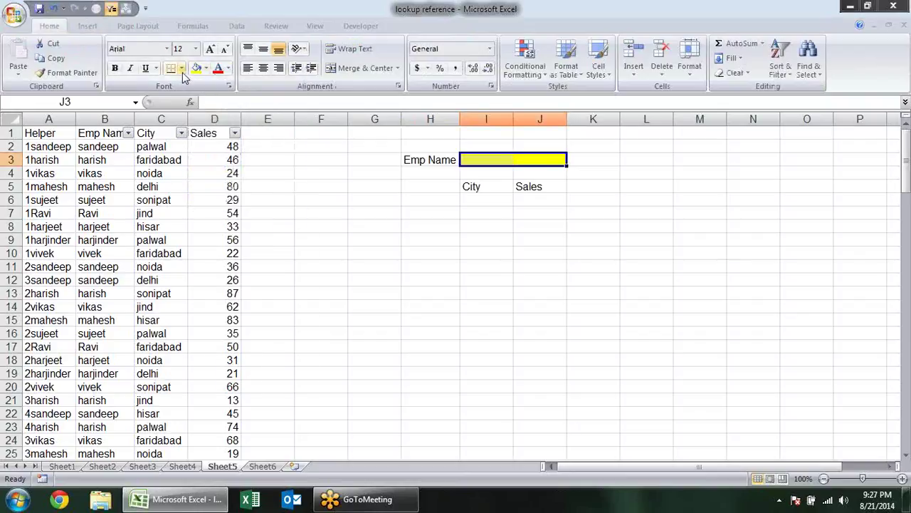
pyautogui.click(181, 68)
pyautogui.click(204, 175)
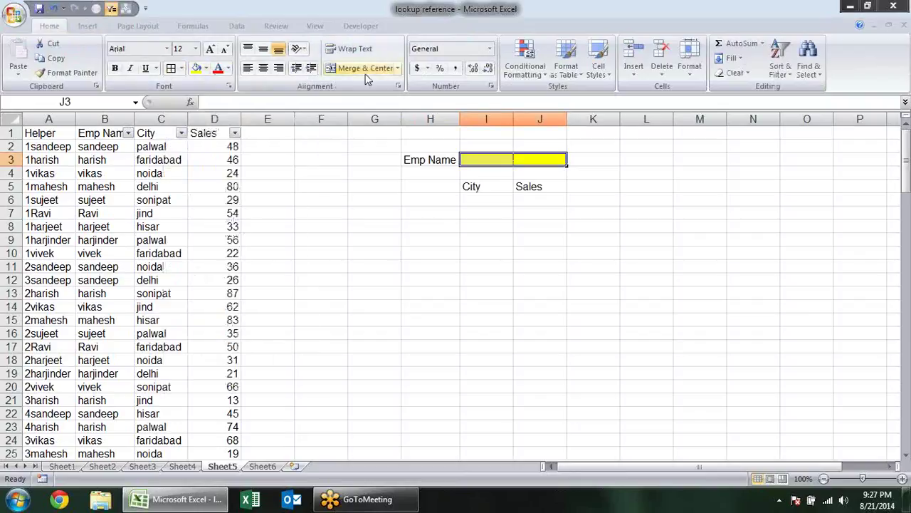
pyautogui.click(628, 202)
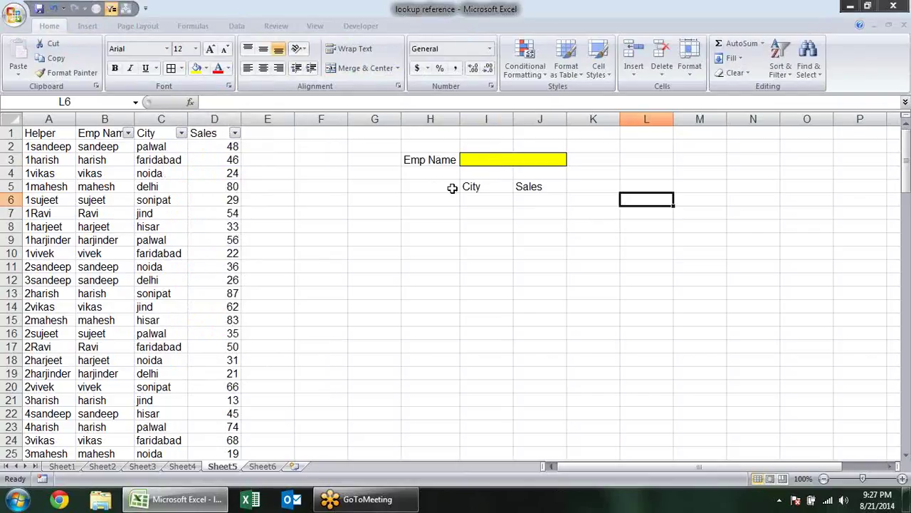
pyautogui.click(364, 187)
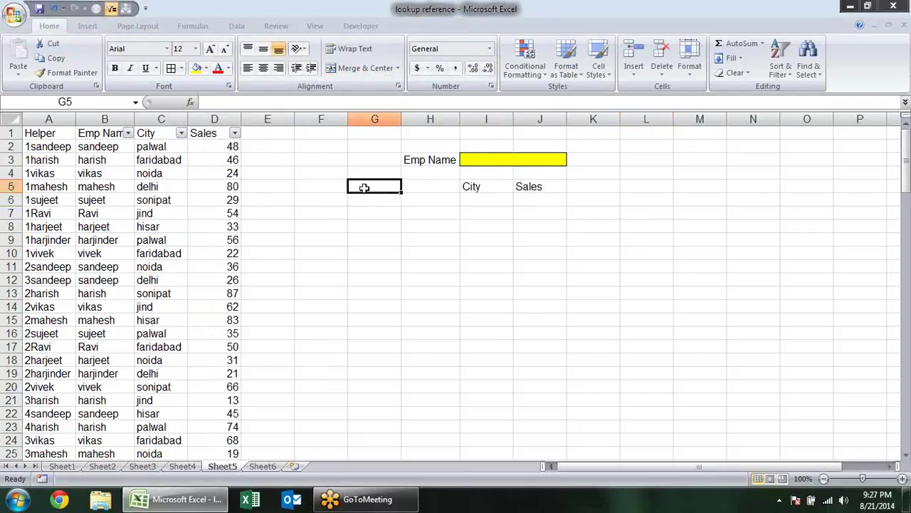
# Enter =COUNTIF(A:A,I3)&" Records" in G5 and accept Excel's suggested correction
pyautogui.write('C')
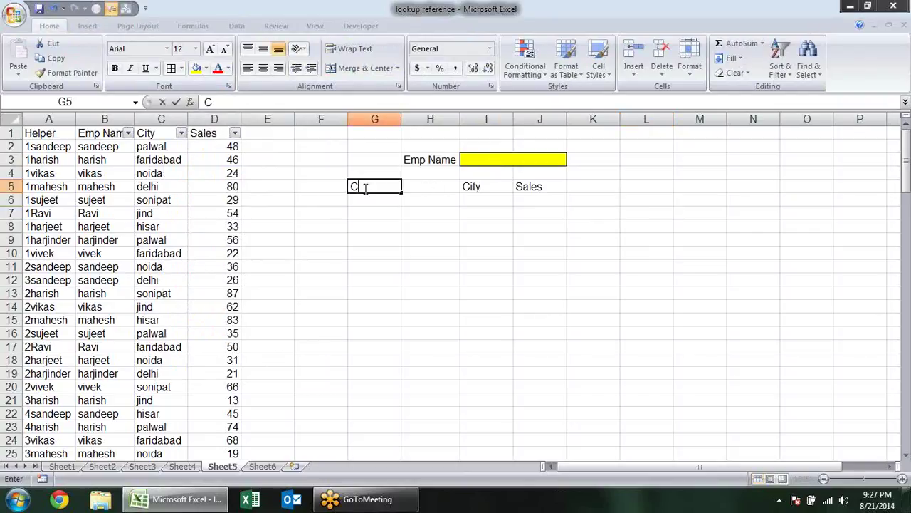
pyautogui.press('Escape')
pyautogui.write('R')
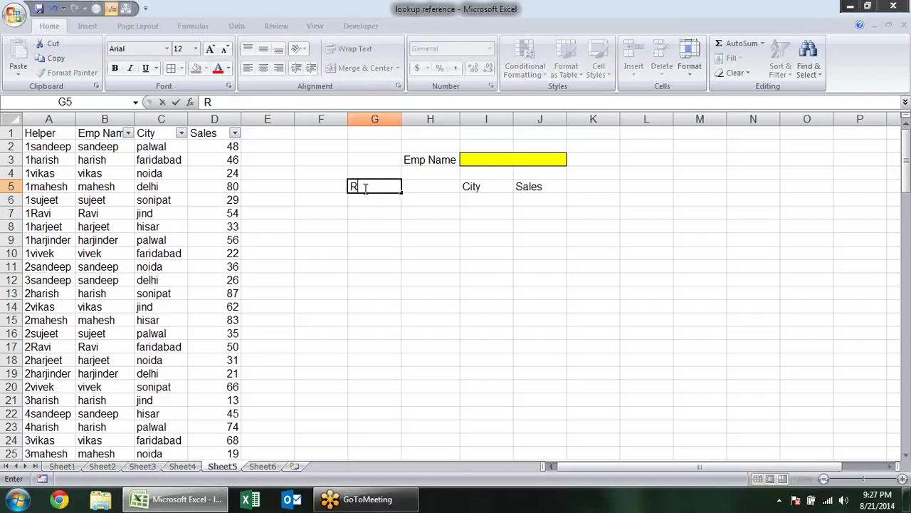
pyautogui.write('E')
pyautogui.press('Escape')
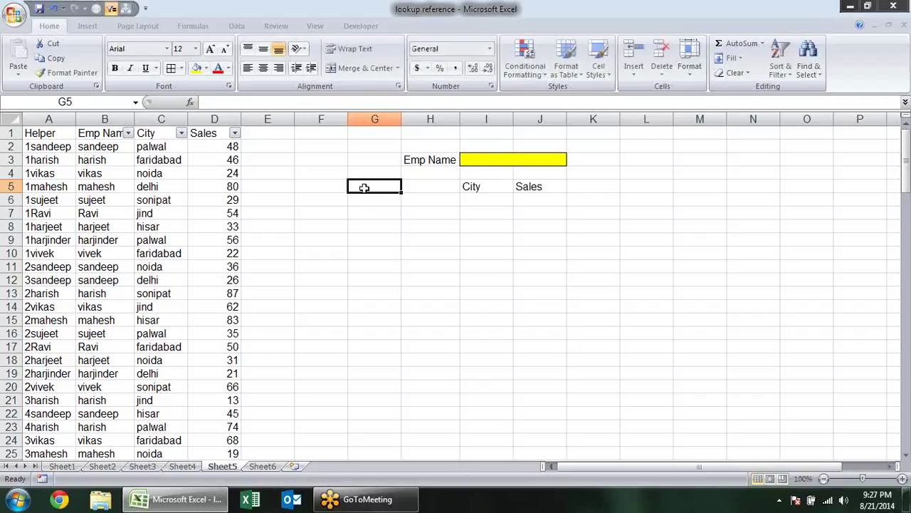
pyautogui.write('=')
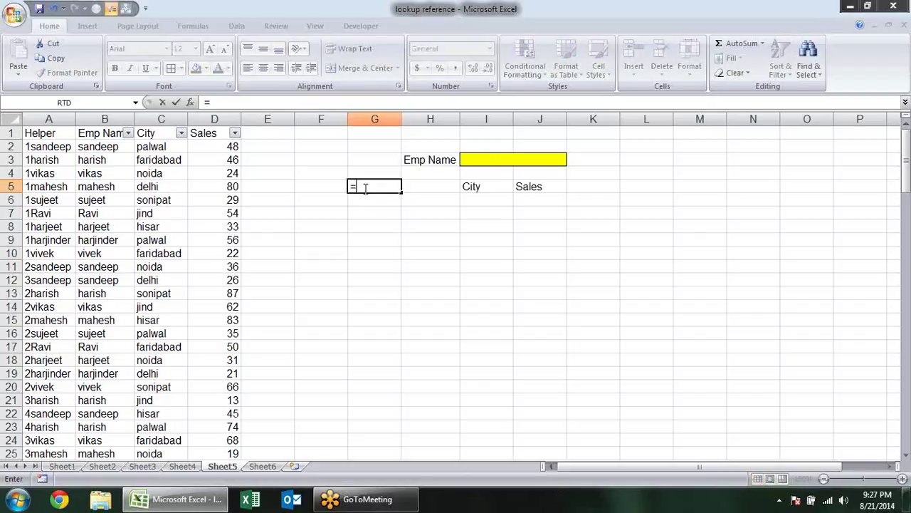
pyautogui.write('coun')
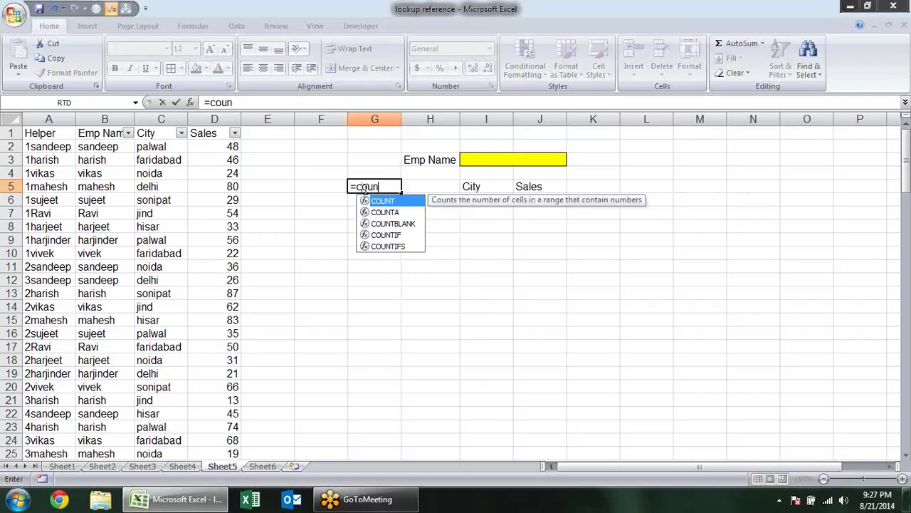
pyautogui.press('Down')
pyautogui.press('Down')
pyautogui.press('Down')
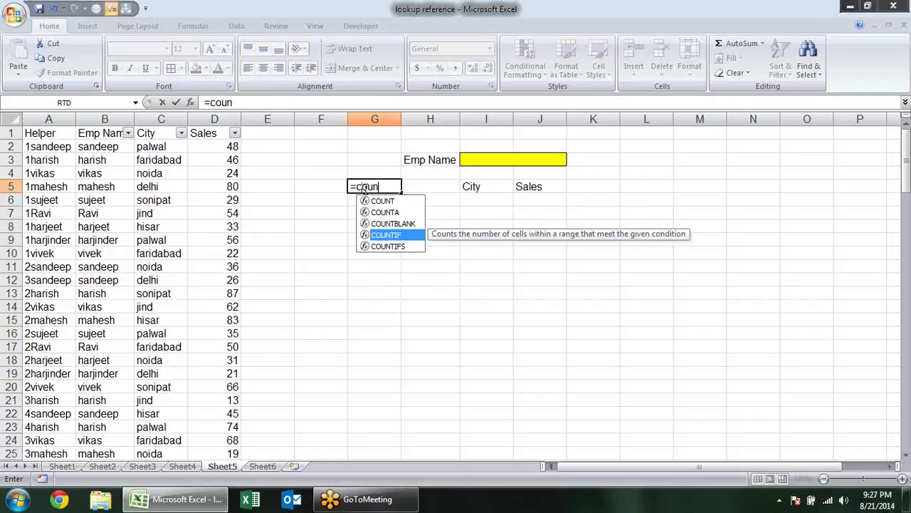
pyautogui.press('Tab')
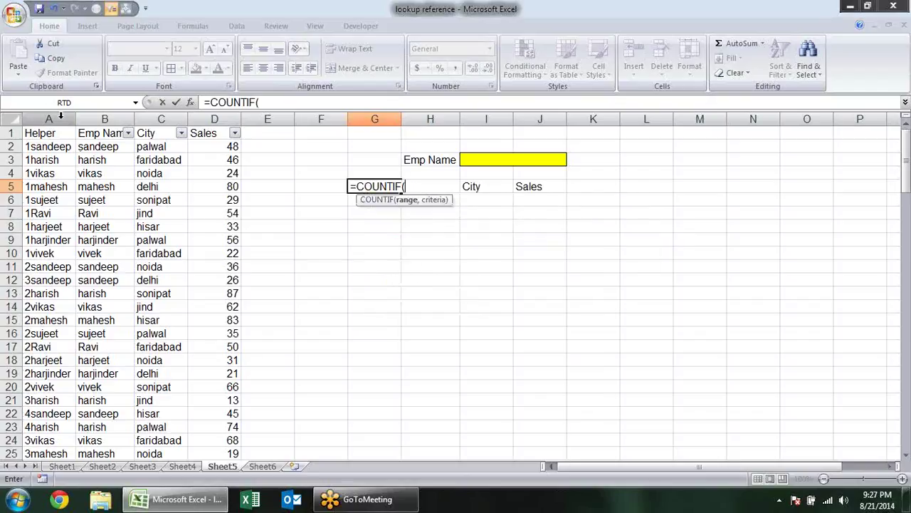
pyautogui.click(57, 114)
pyautogui.write(',')
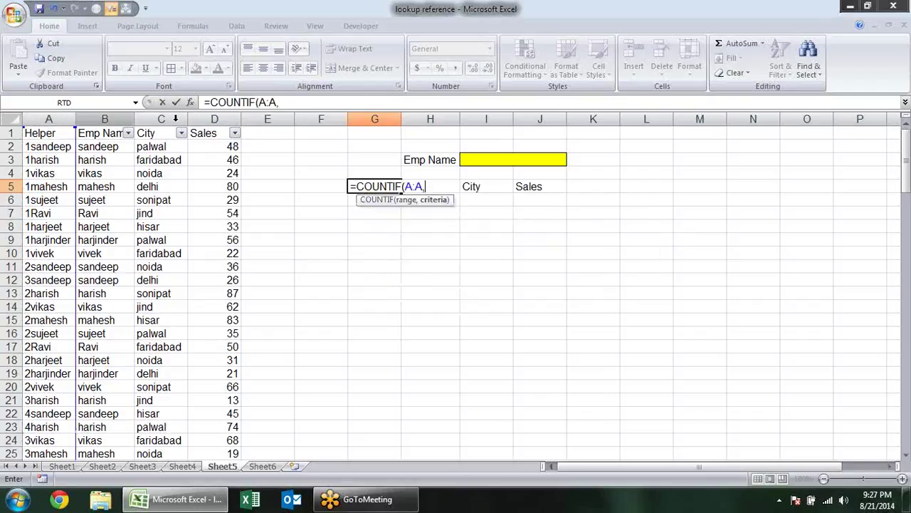
pyautogui.click(507, 160)
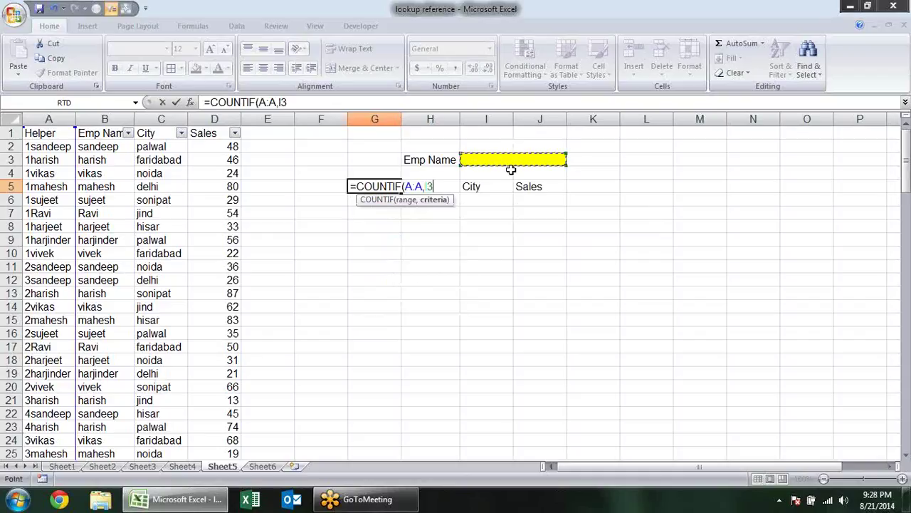
pyautogui.write(')&"')
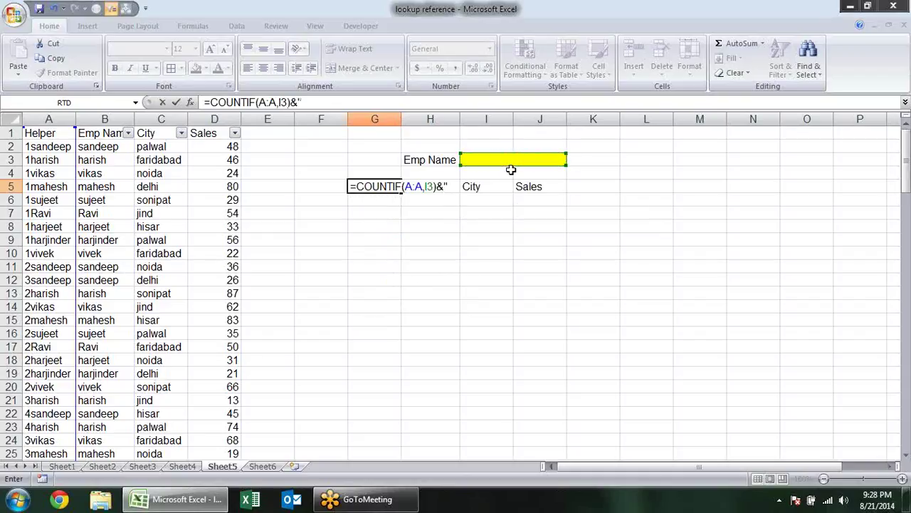
pyautogui.write(' Records')
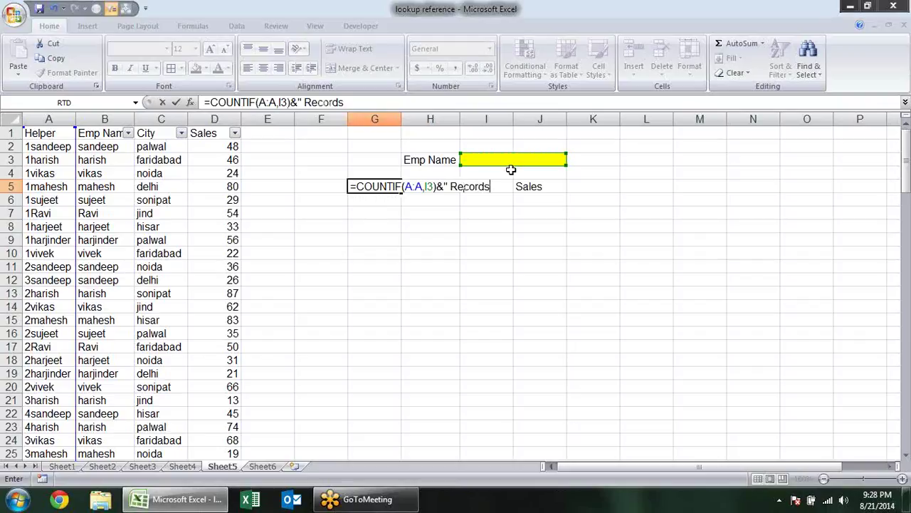
pyautogui.write(')')
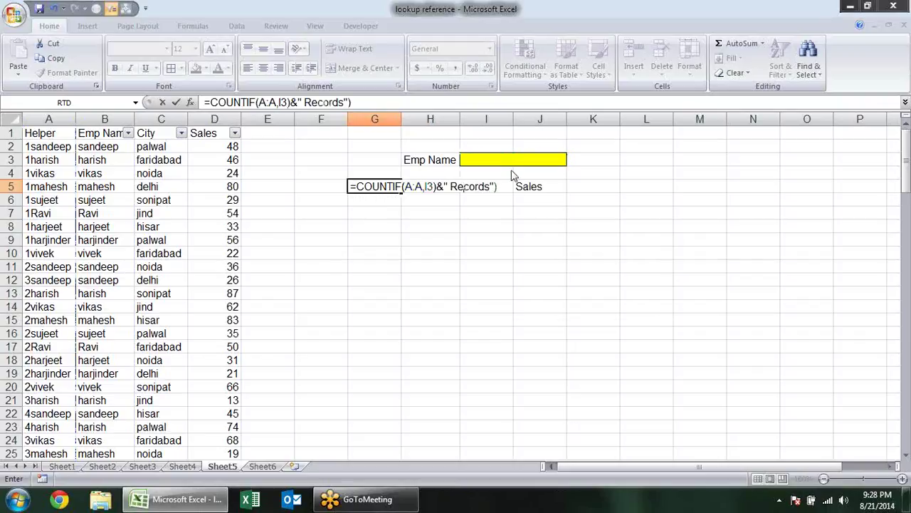
pyautogui.press('Return')
pyautogui.press('Return')
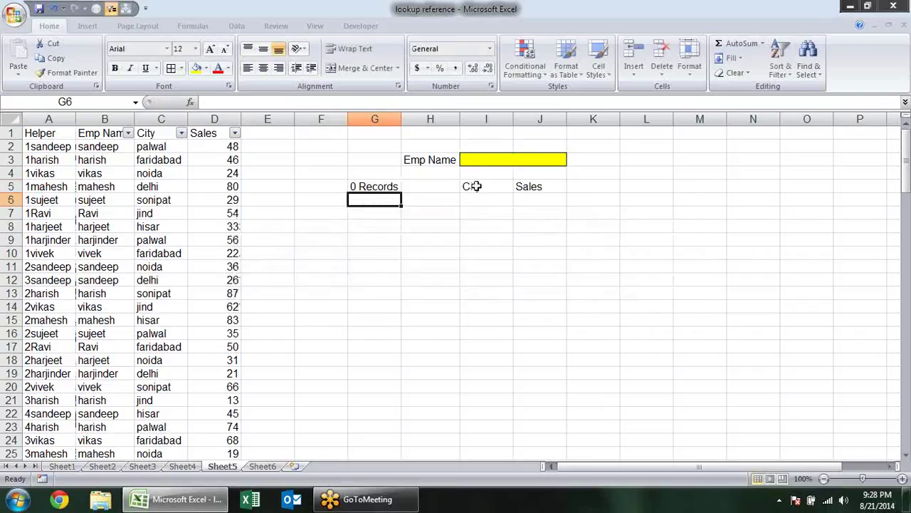
pyautogui.click(491, 160)
# Type sandeep into the yellow I3 input cell
pyautogui.write('sand')
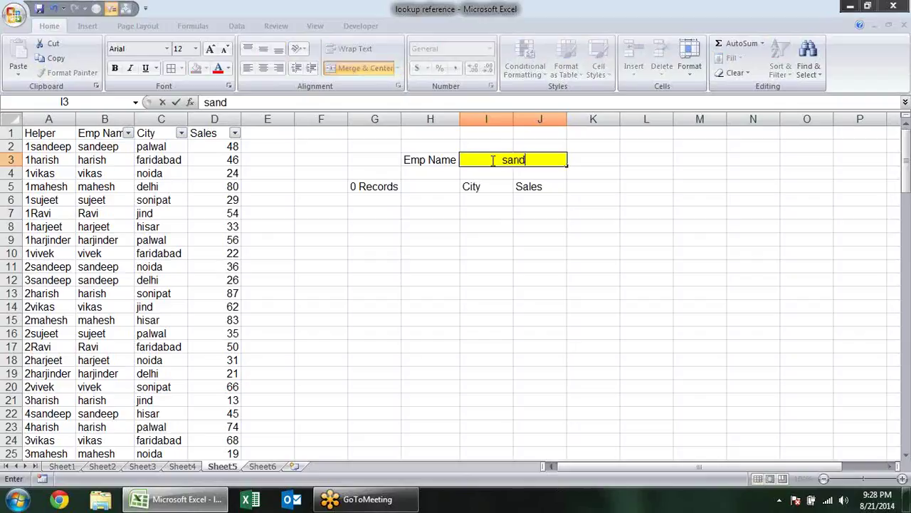
pyautogui.write('eep')
pyautogui.press('Return')
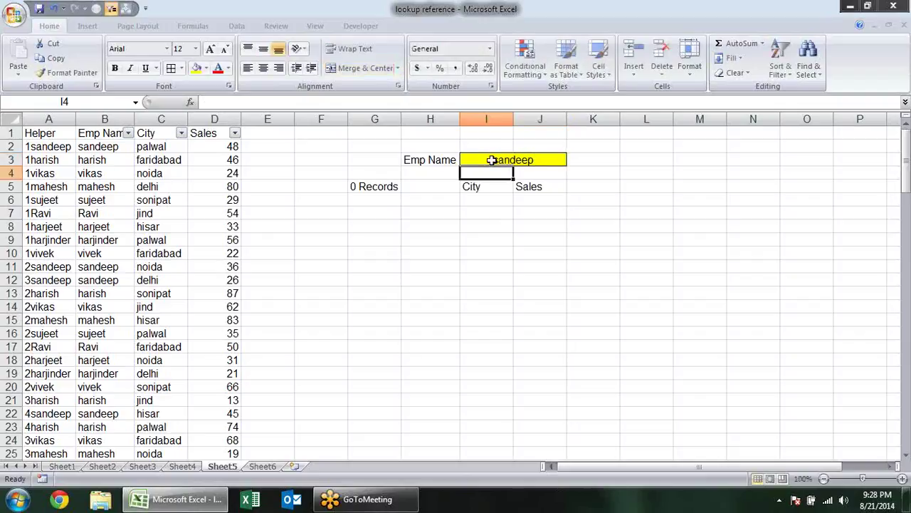
pyautogui.click(492, 160)
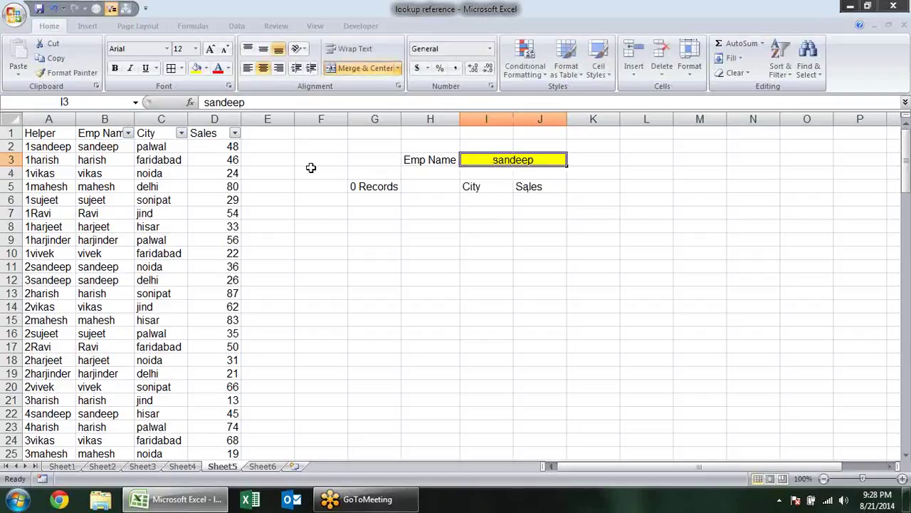
pyautogui.doubleClick(373, 187)
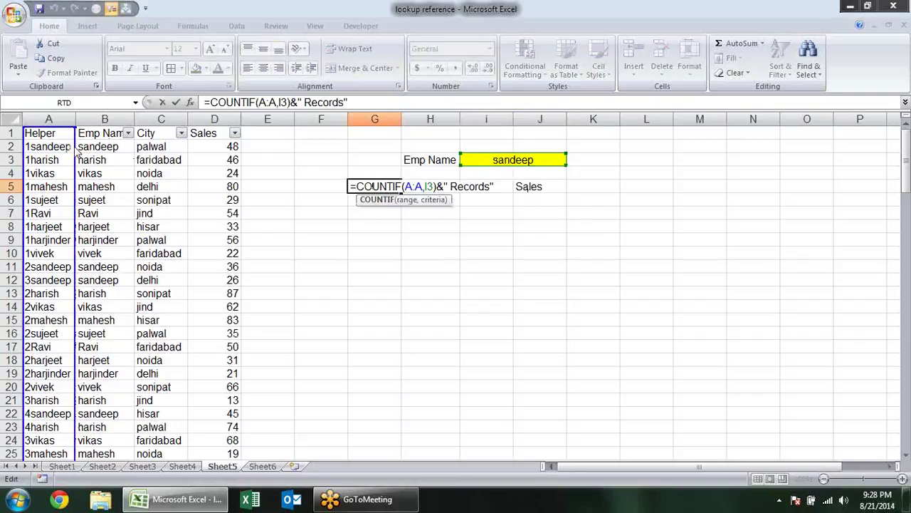
# Change G5 to a bold =COUNTIF(B:B,I3) without the Records label
pyautogui.moveTo(77, 146); pyautogui.dragTo(101, 147)
pyautogui.press('Return')
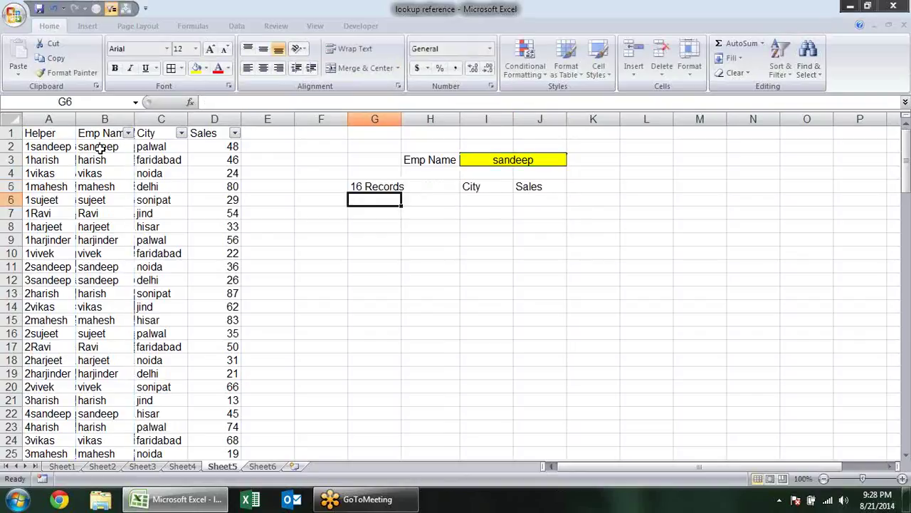
pyautogui.click(394, 187)
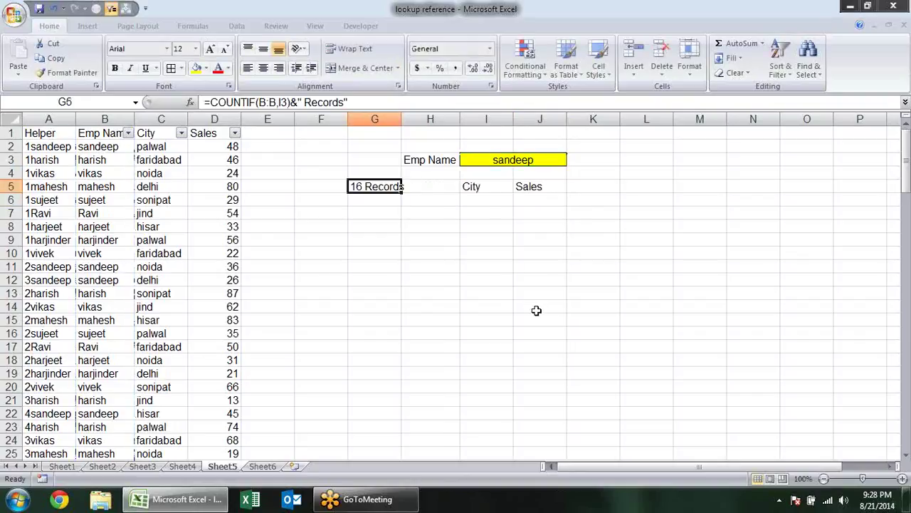
pyautogui.hotkey('ctrl', 'b')
pyautogui.click(527, 298)
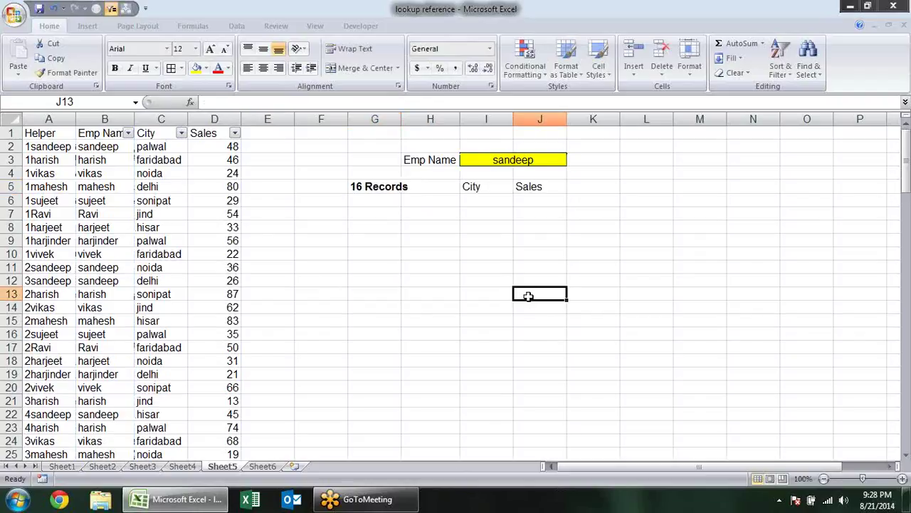
pyautogui.click(359, 187)
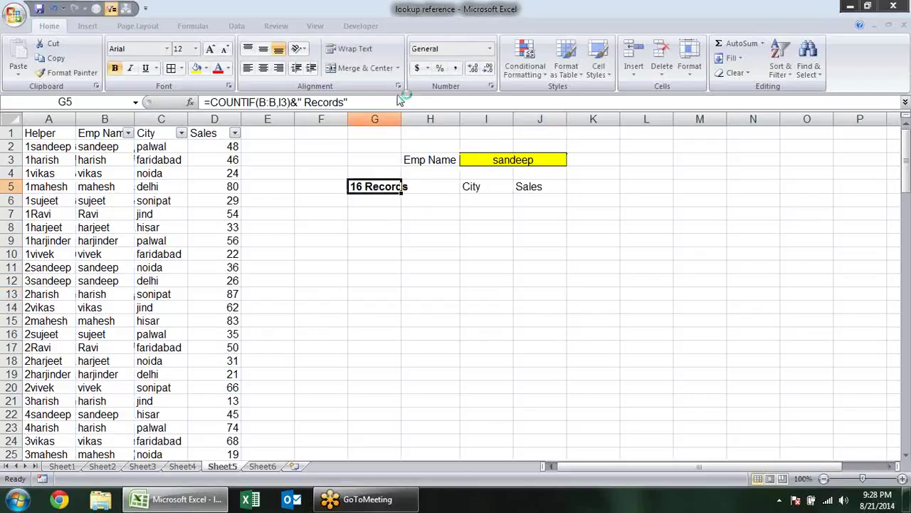
pyautogui.press('F2')
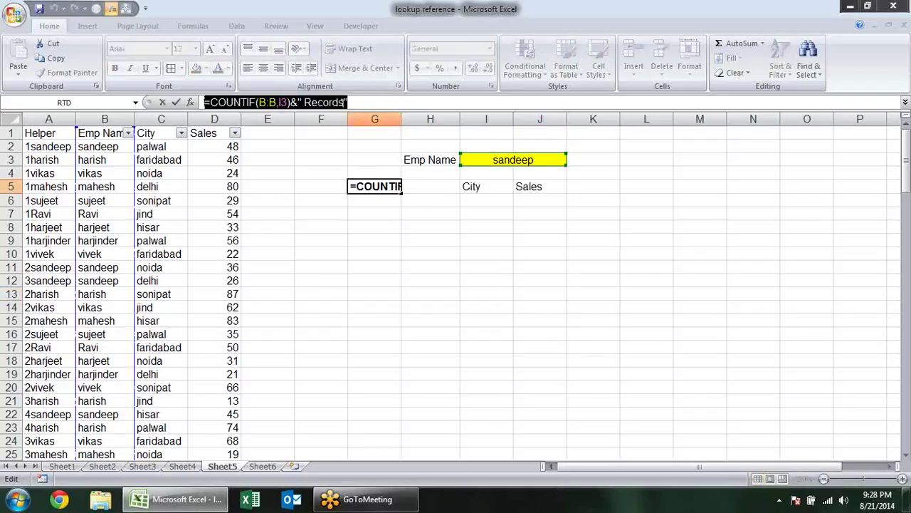
pyautogui.moveTo(375, 105); pyautogui.dragTo(293, 105)
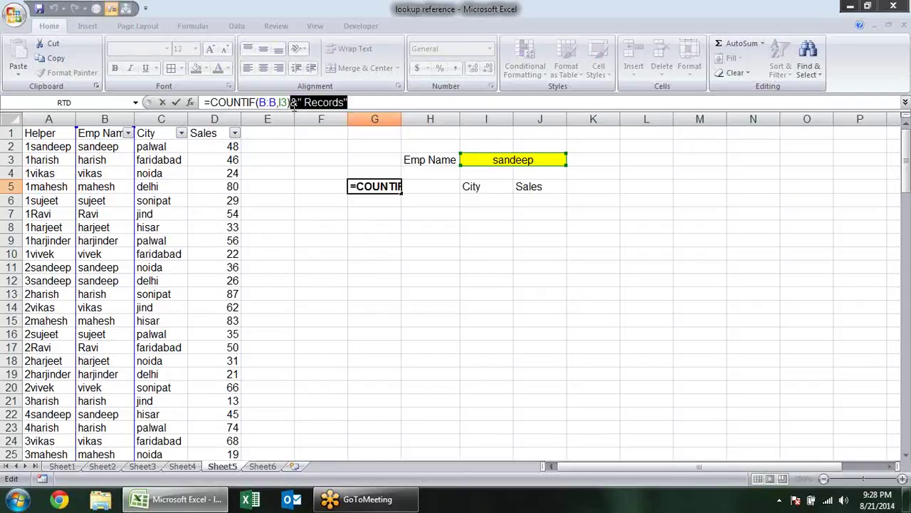
pyautogui.press('Delete')
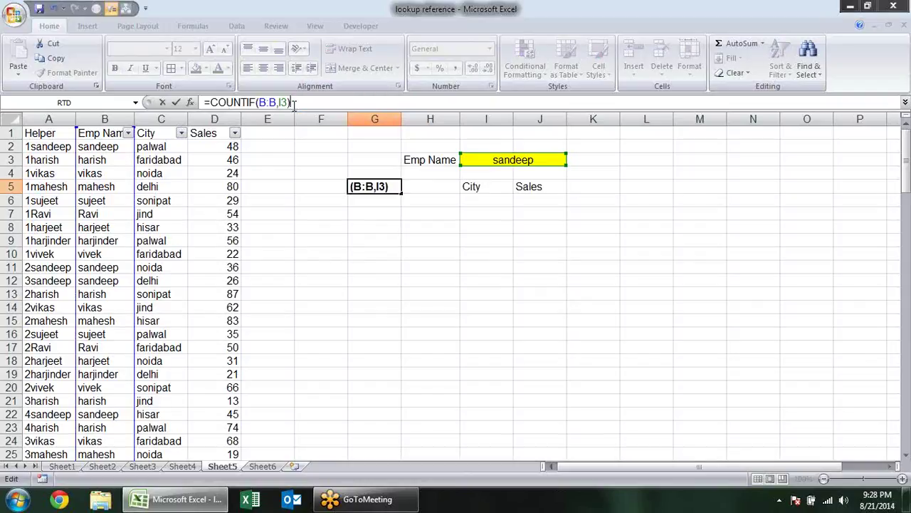
pyautogui.press('Return')
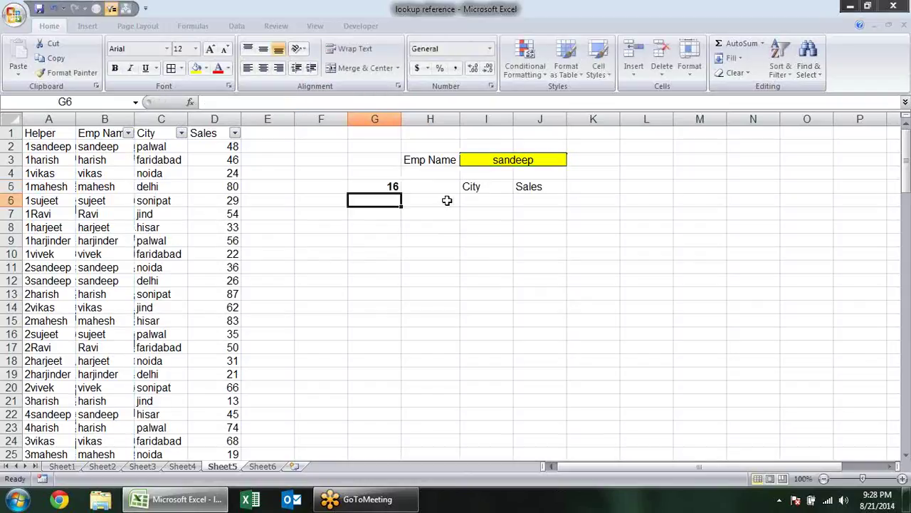
# Move the count from G5 to H5 and then back to G5
pyautogui.click(399, 187)
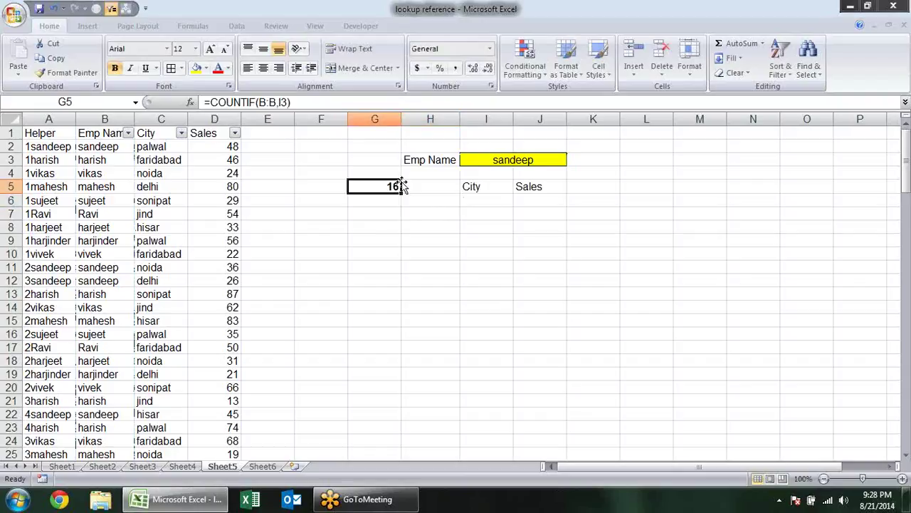
pyautogui.moveTo(403, 186); pyautogui.dragTo(436, 195)
pyautogui.click(445, 200)
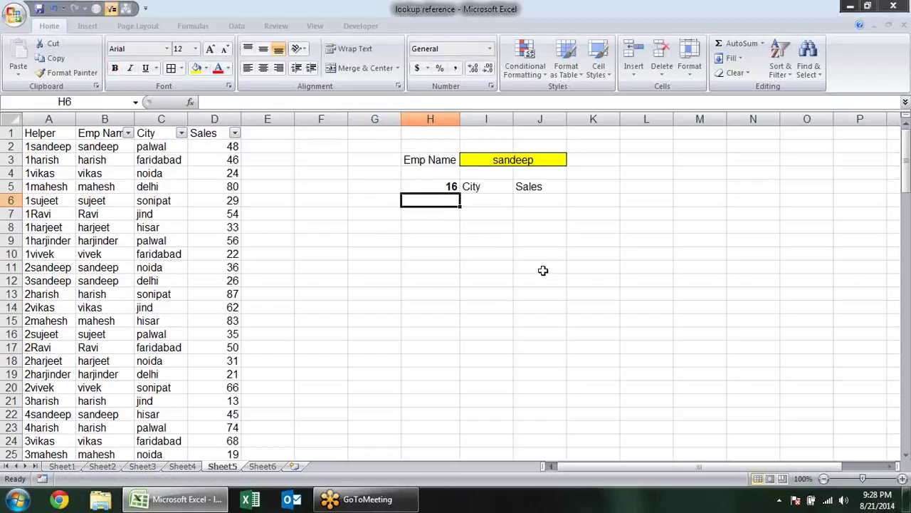
pyautogui.click(432, 191)
pyautogui.moveTo(436, 194); pyautogui.dragTo(393, 200)
pyautogui.click(389, 202)
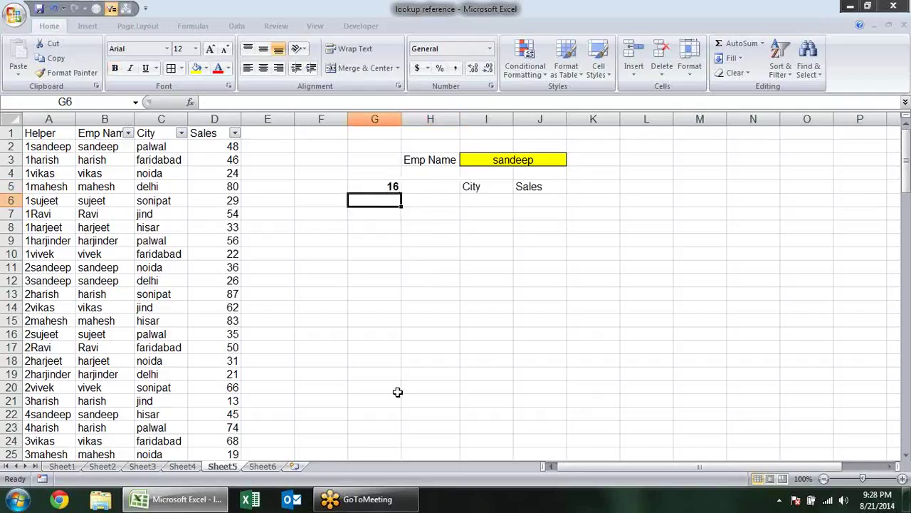
pyautogui.click(423, 201)
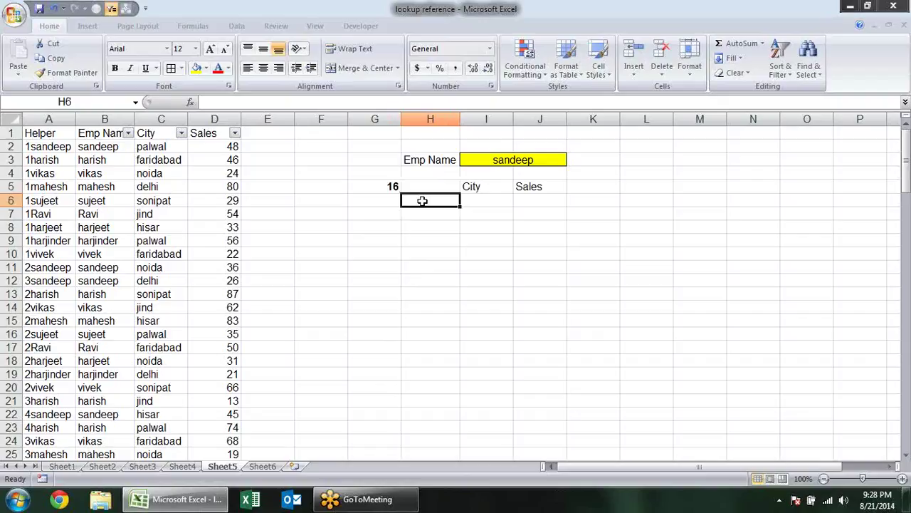
pyautogui.click(477, 200)
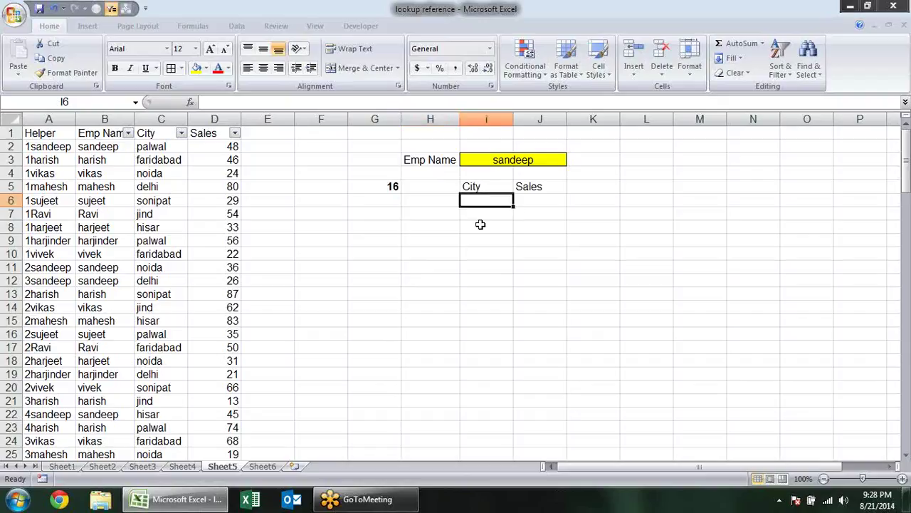
# Enter =VLOOKUP(H6,$A:$D,3,0) in I6 under City
pyautogui.write('=vl')
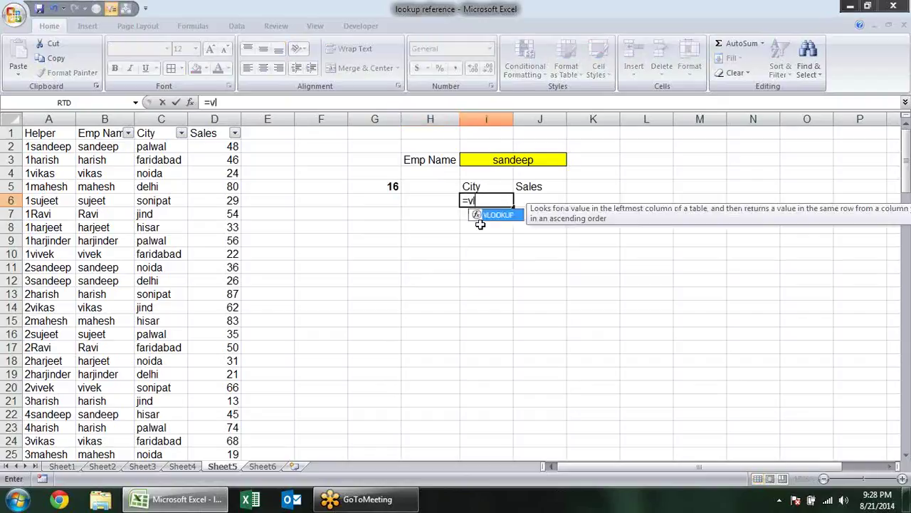
pyautogui.press('Tab')
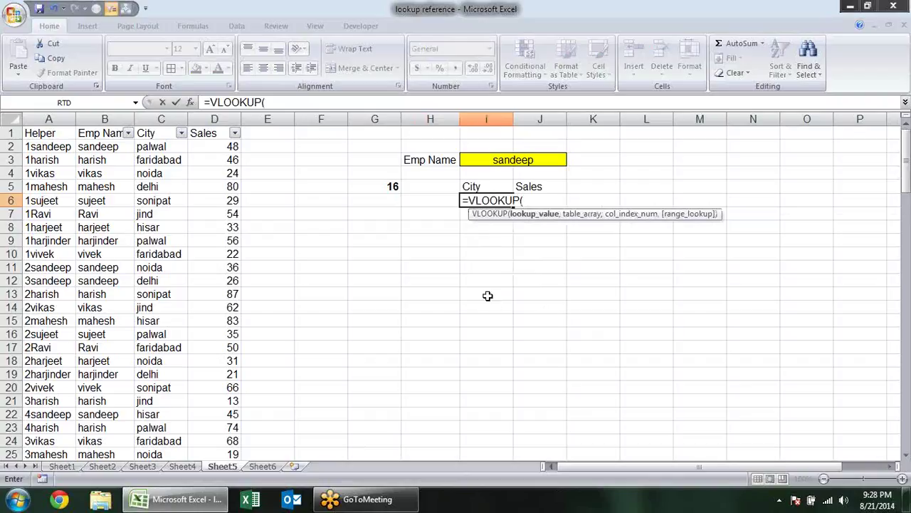
pyautogui.click(430, 204)
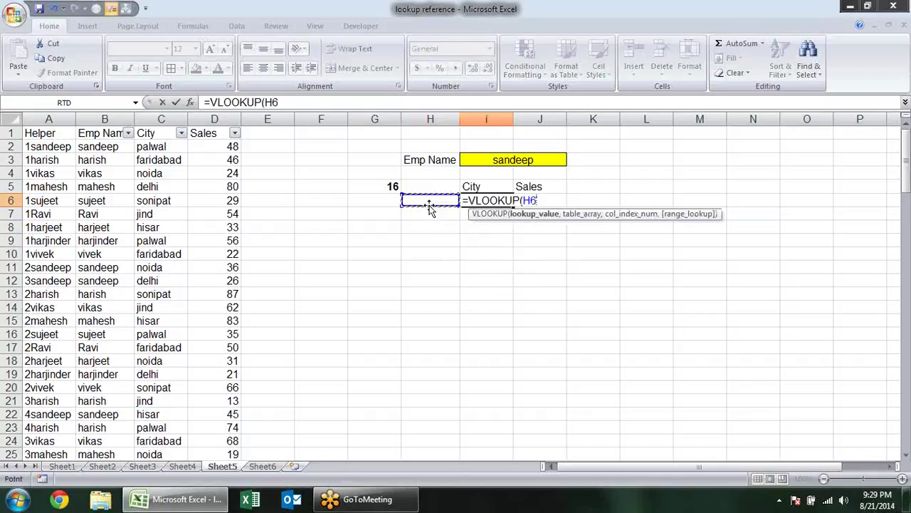
pyautogui.write(',')
pyautogui.moveTo(48, 118); pyautogui.dragTo(225, 121)
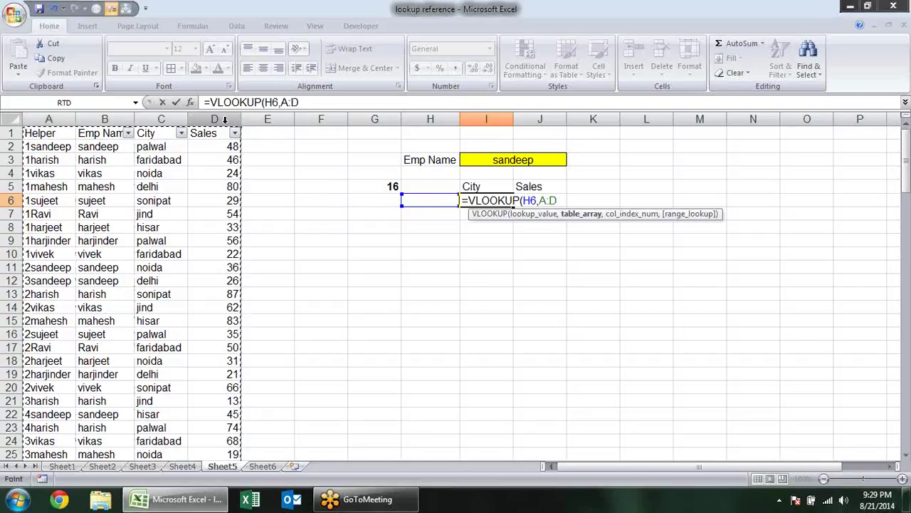
pyautogui.press('F4')
pyautogui.write('$D,')
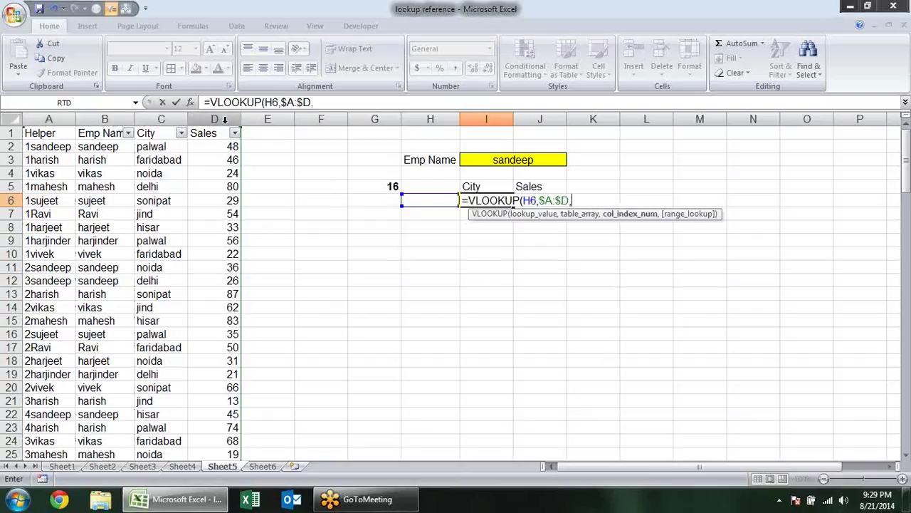
pyautogui.write('3')
pyautogui.write(',0')
pyautogui.press('Return')
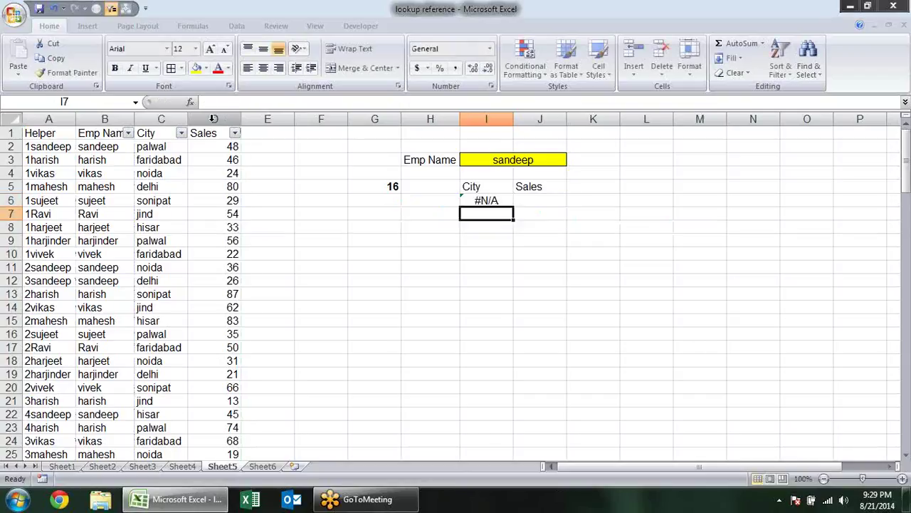
# Lock the lookup value's column so the City formula uses $H6
pyautogui.doubleClick(476, 202)
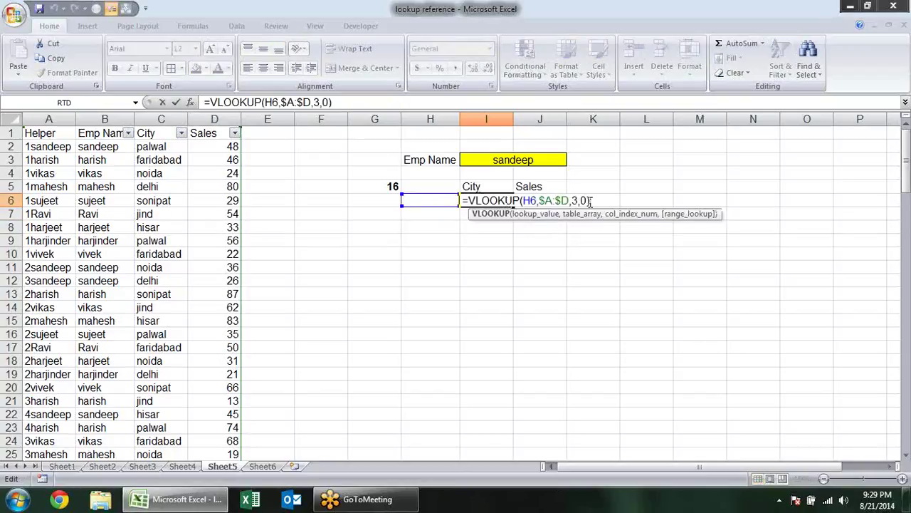
pyautogui.click(535, 201)
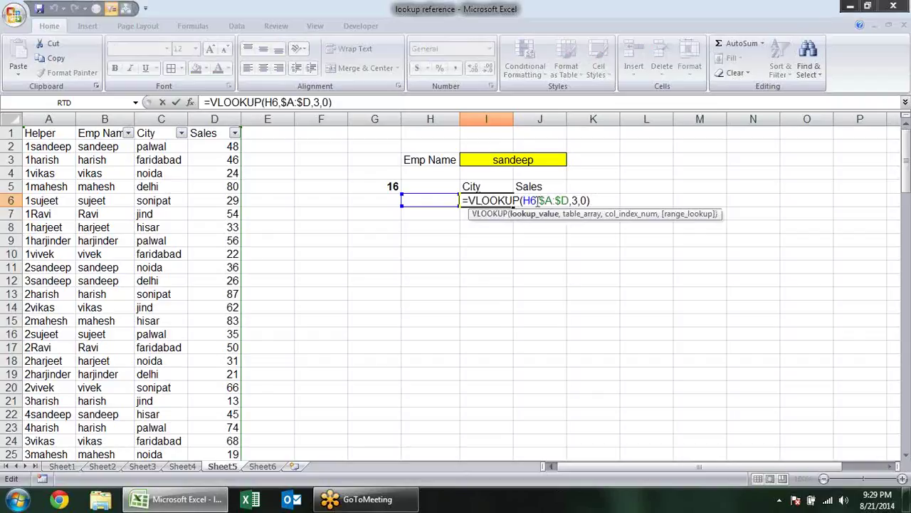
pyautogui.press('F4')
pyautogui.press('F4')
pyautogui.press('F4')
pyautogui.press('Return')
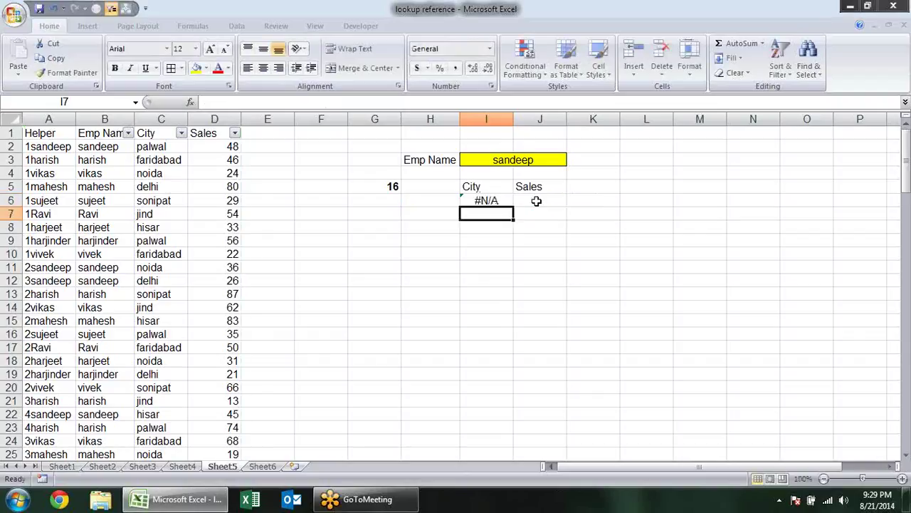
pyautogui.click(504, 201)
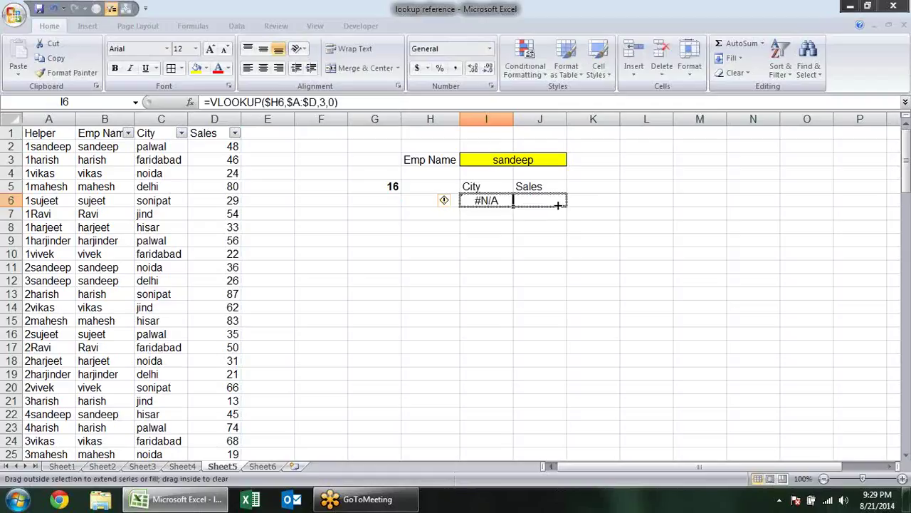
# Copy the City lookup into J6 under Sales and change its column index from 3 to 4
pyautogui.moveTo(513, 206); pyautogui.dragTo(553, 202)
pyautogui.doubleClick(554, 201)
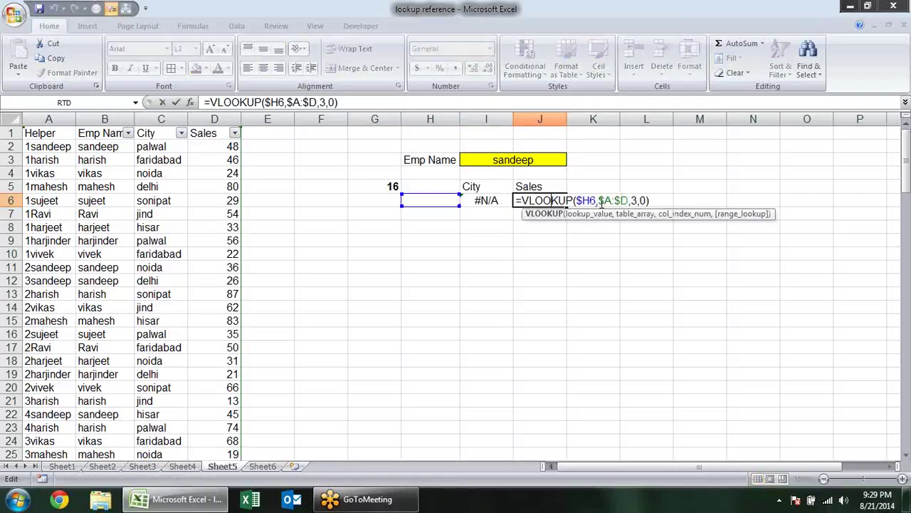
pyautogui.click(637, 200)
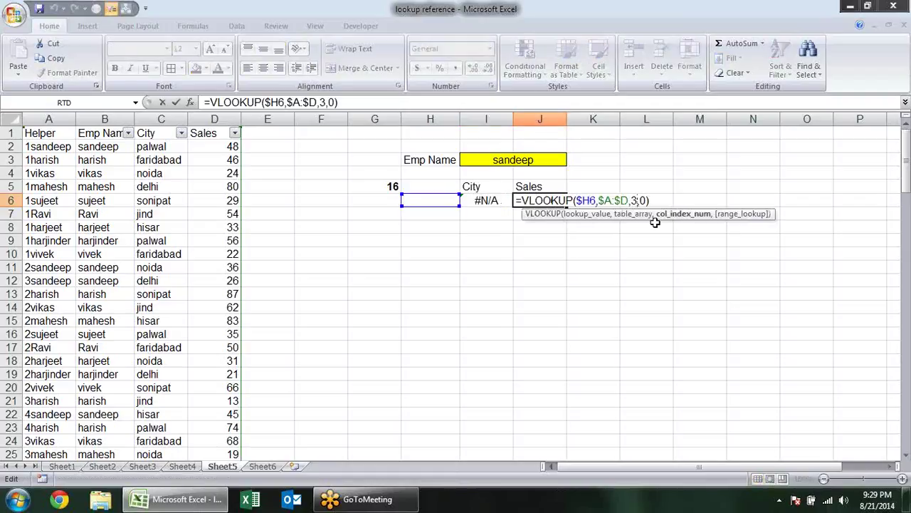
pyautogui.press('BackSpace')
pyautogui.write('4')
pyautogui.press('Return')
pyautogui.write('3')
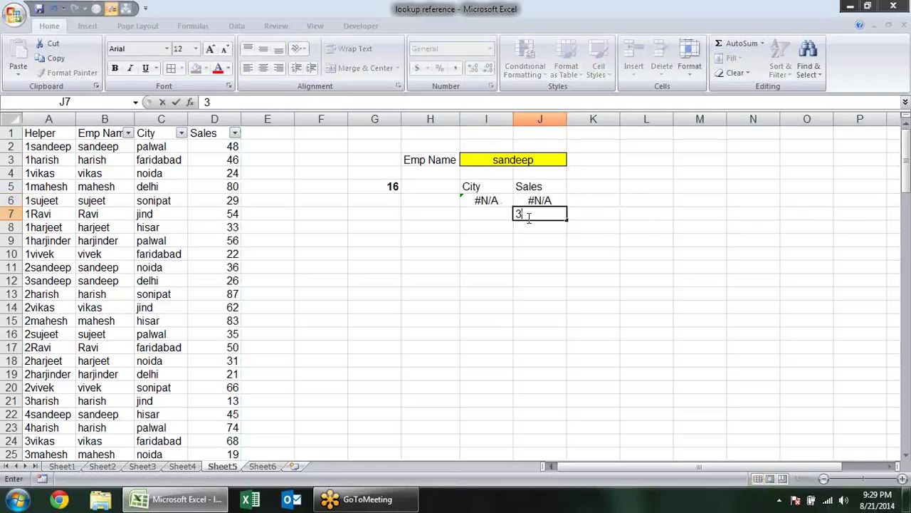
pyautogui.press('Escape')
pyautogui.click(602, 252)
# Wrap the City VLOOKUP in I6 in IFERROR with a blank "" fallback
pyautogui.click(491, 200)
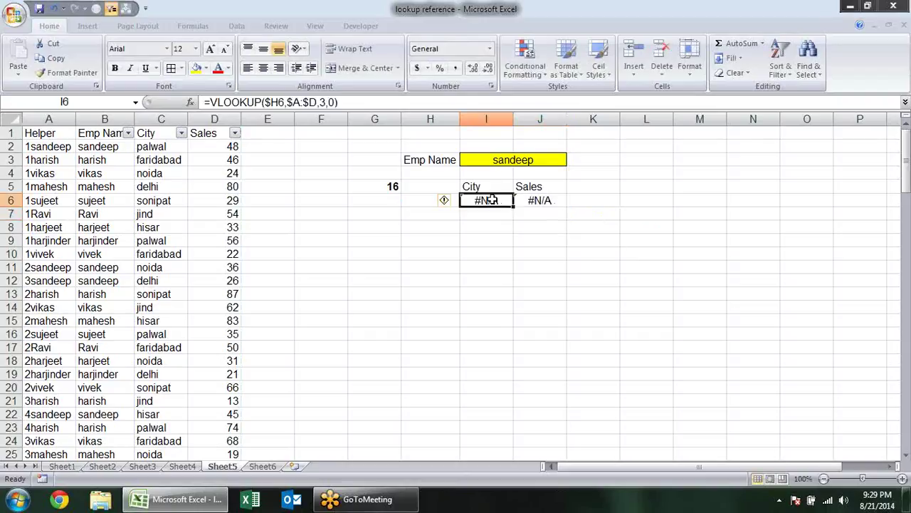
pyautogui.doubleClick(470, 200)
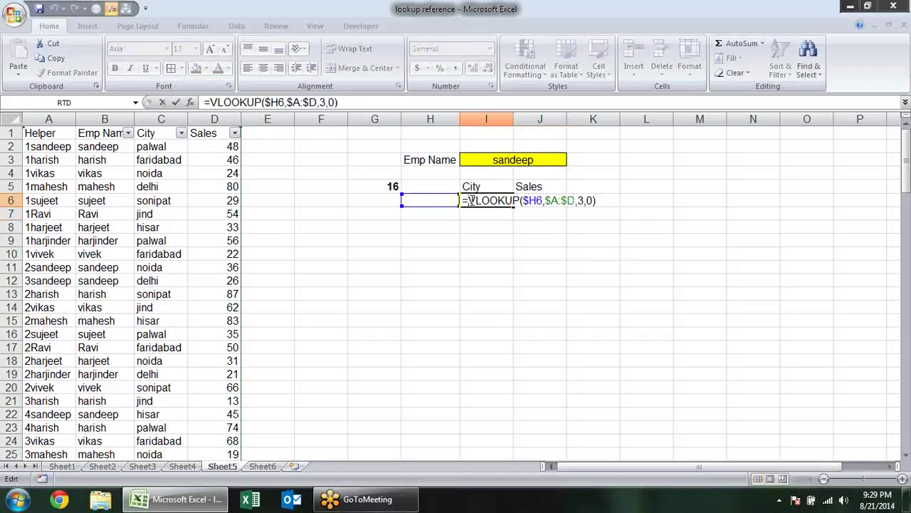
pyautogui.write('if')
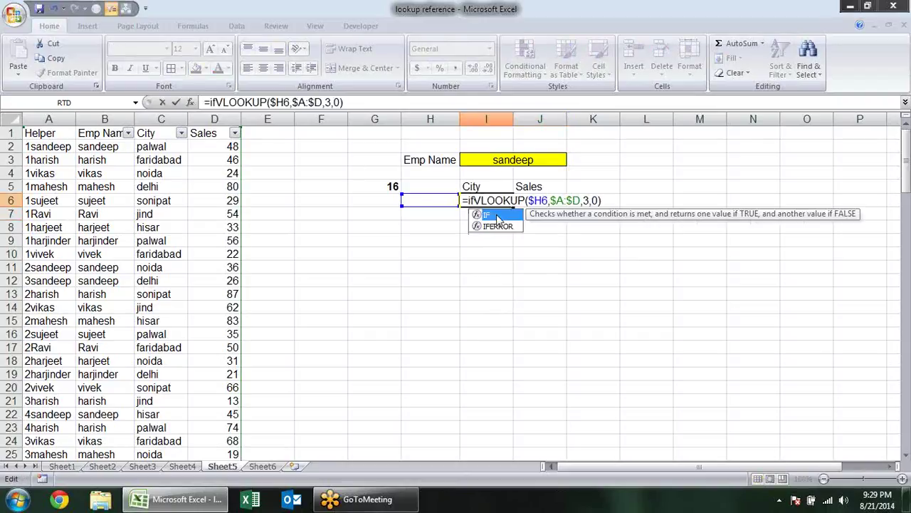
pyautogui.doubleClick(497, 226)
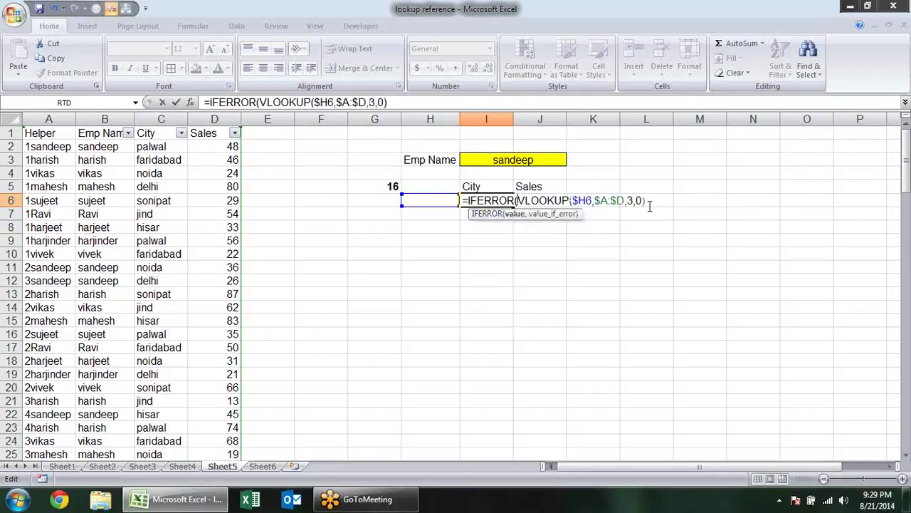
pyautogui.write(',')
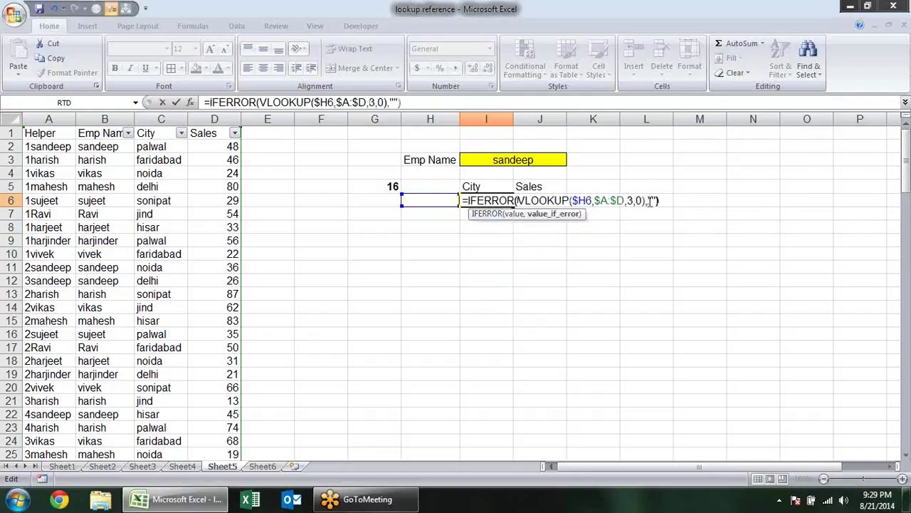
pyautogui.press('Return')
# Wrap the Sales VLOOKUP in J6 in IFERROR so it shows blank instead of #N/A
pyautogui.click(545, 199)
pyautogui.doubleClick(557, 200)
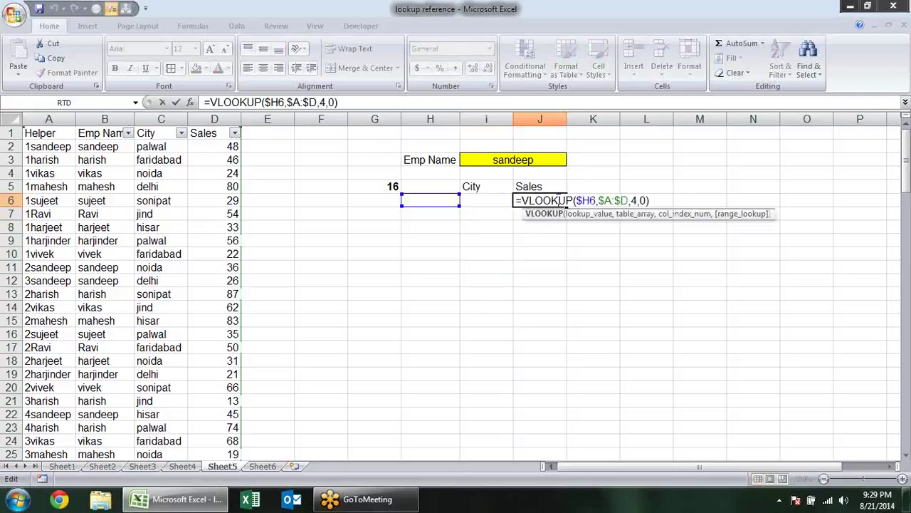
pyautogui.click(524, 200)
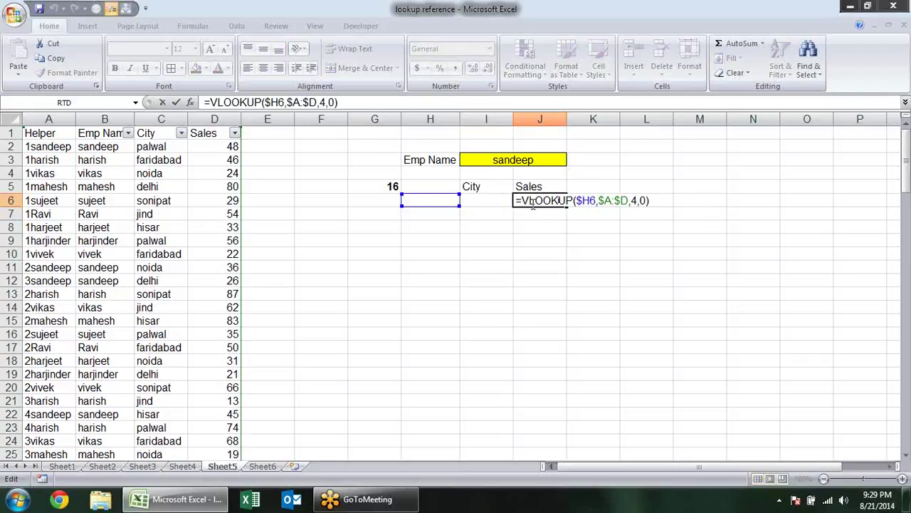
pyautogui.write('if')
pyautogui.press('Down')
pyautogui.press('Tab')
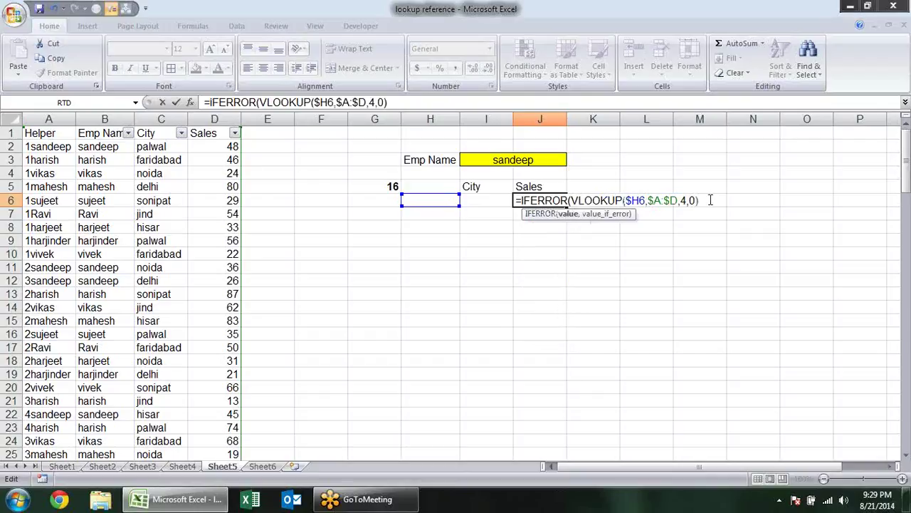
pyautogui.write(',')
pyautogui.press('Return')
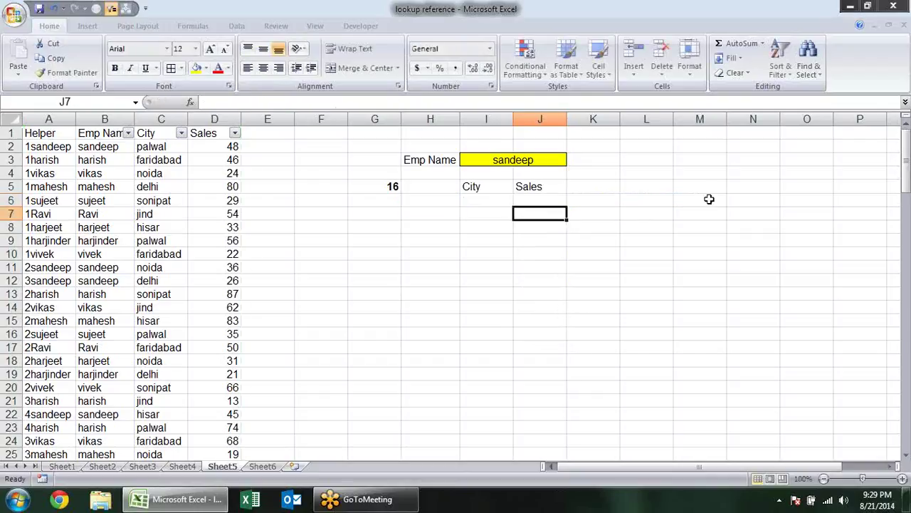
pyautogui.click(436, 198)
pyautogui.click(374, 202)
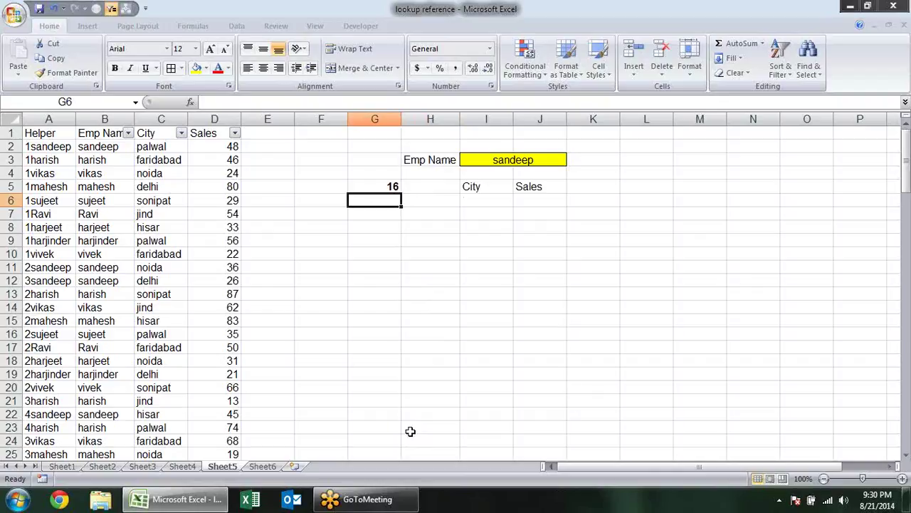
# Enter =IF(G5>0,1,"") in G6 so it shows 1 when the G5 count is positive
pyautogui.write('=')
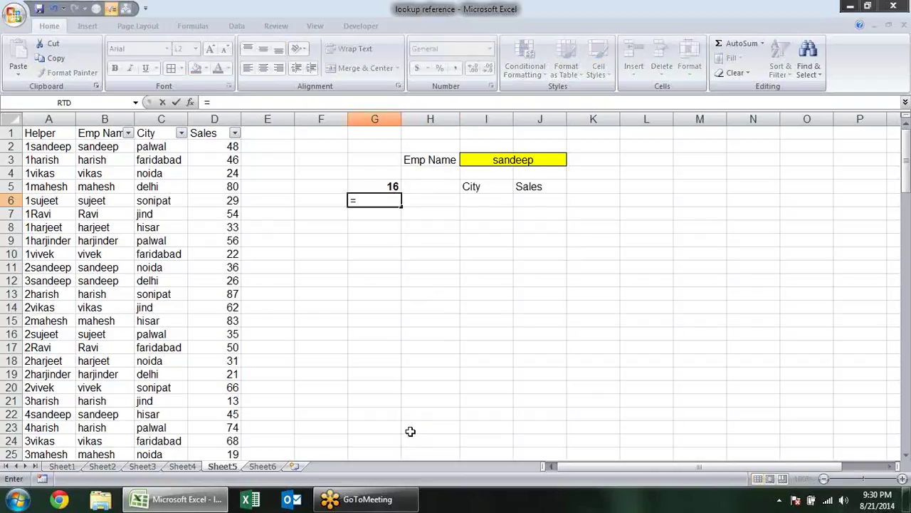
pyautogui.write('if')
pyautogui.press('Tab')
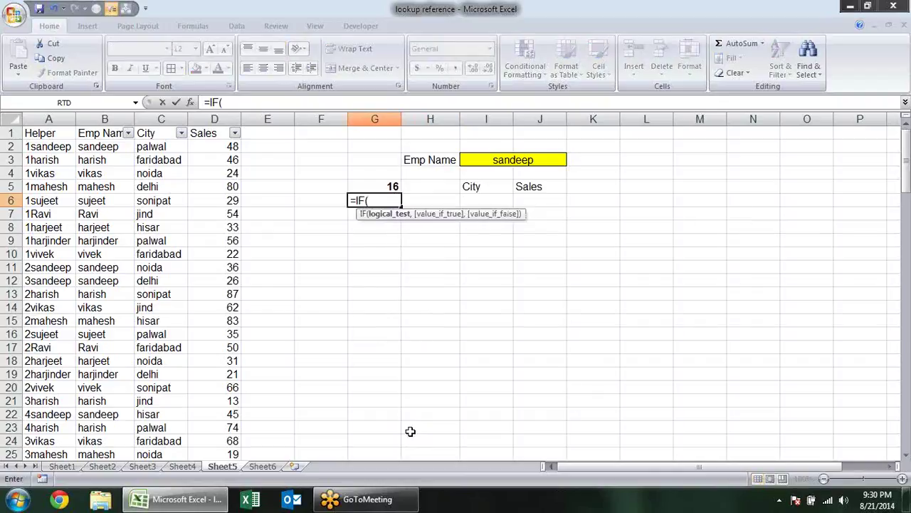
pyautogui.press('Up')
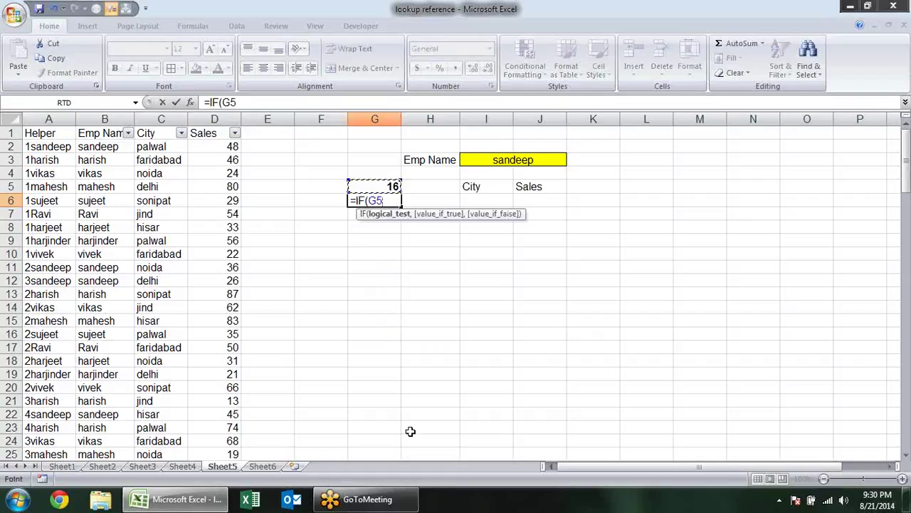
pyautogui.write('>')
pyautogui.write('0')
pyautogui.write(',')
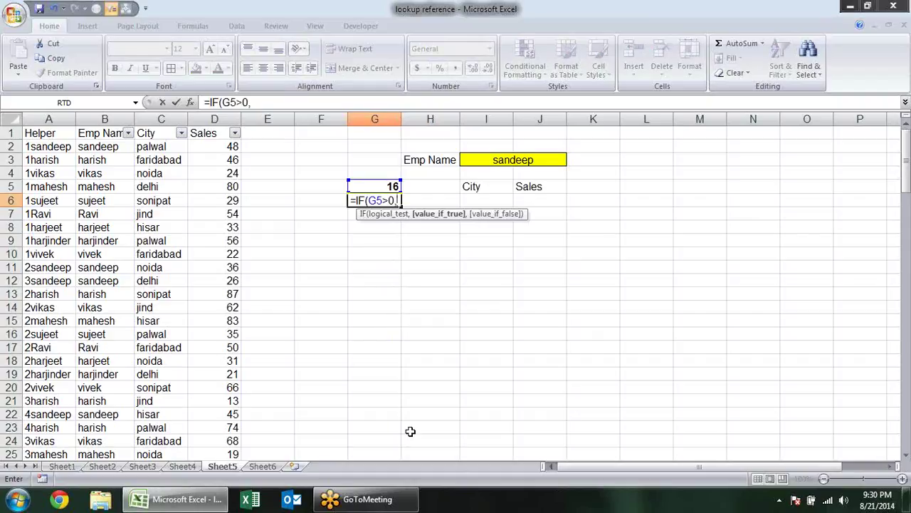
pyautogui.write('1')
pyautogui.write(',')
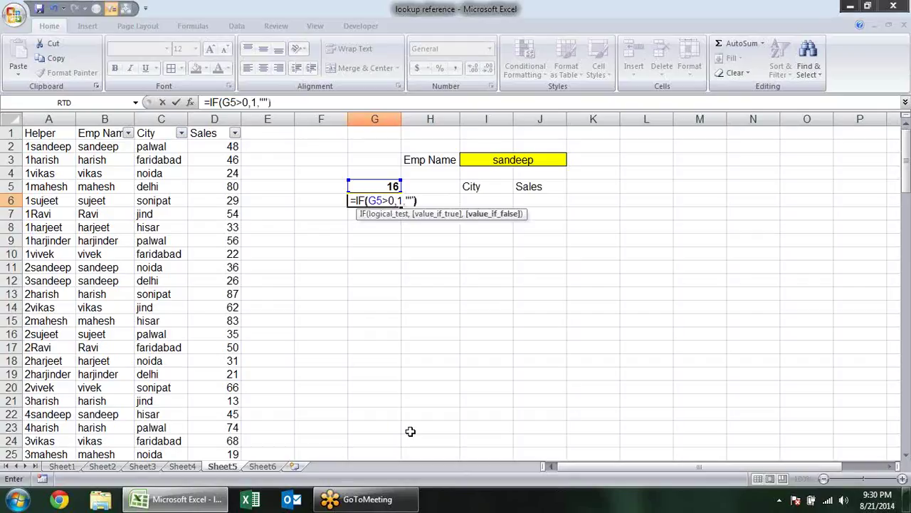
pyautogui.press('Return')
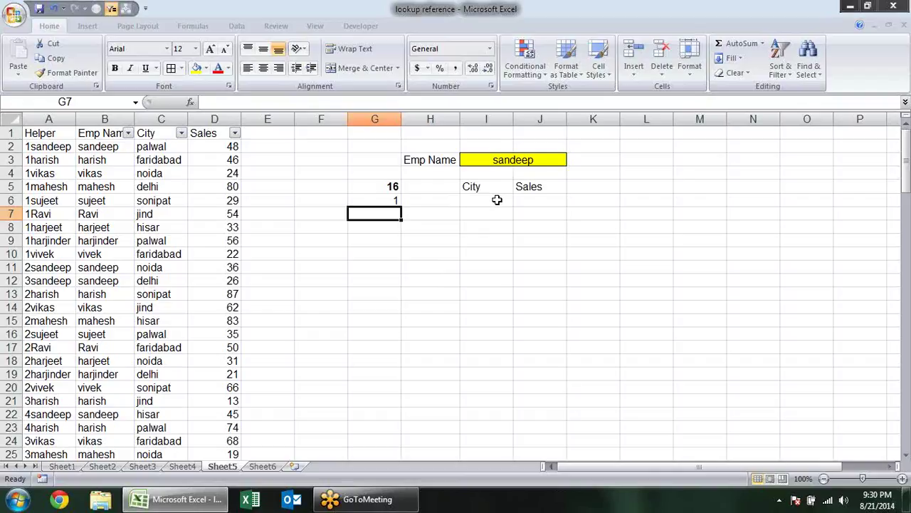
# Enter =G6&$I$3 in H6, joining G6's number with the absolute employee name
pyautogui.click(447, 199)
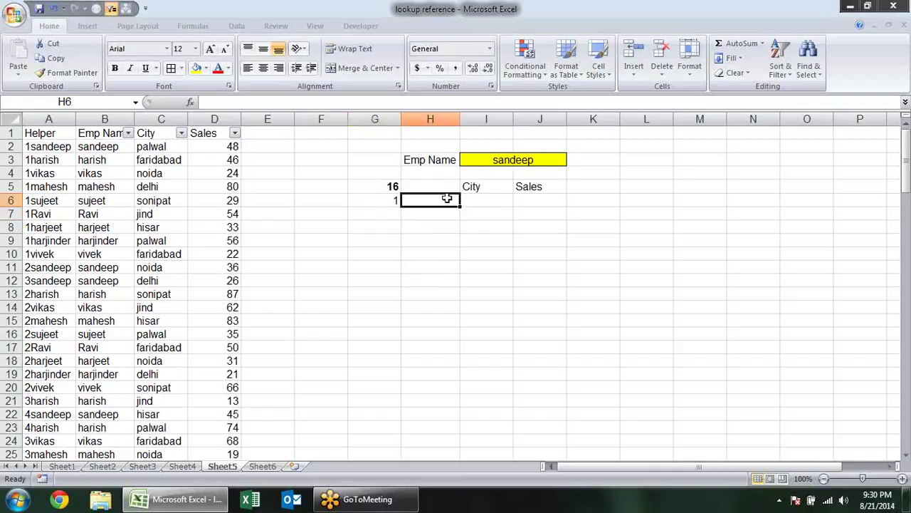
pyautogui.write('=')
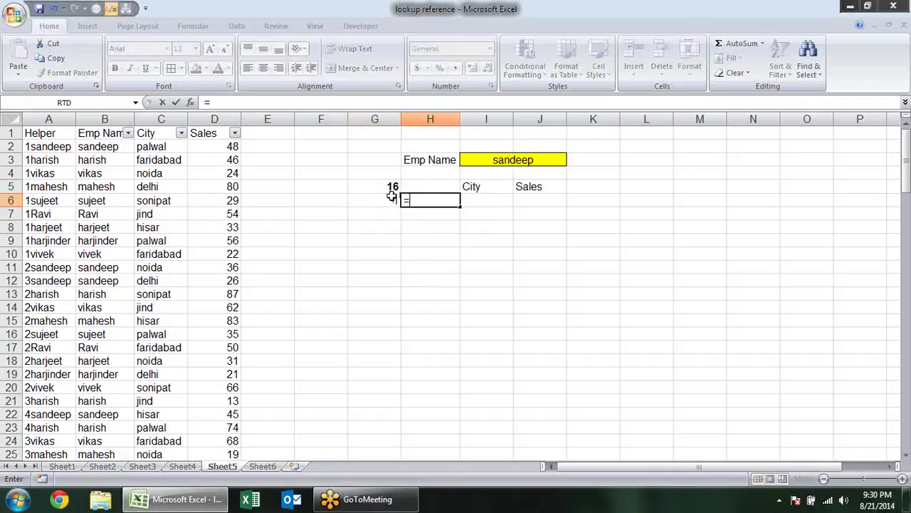
pyautogui.click(392, 199)
pyautogui.write('&')
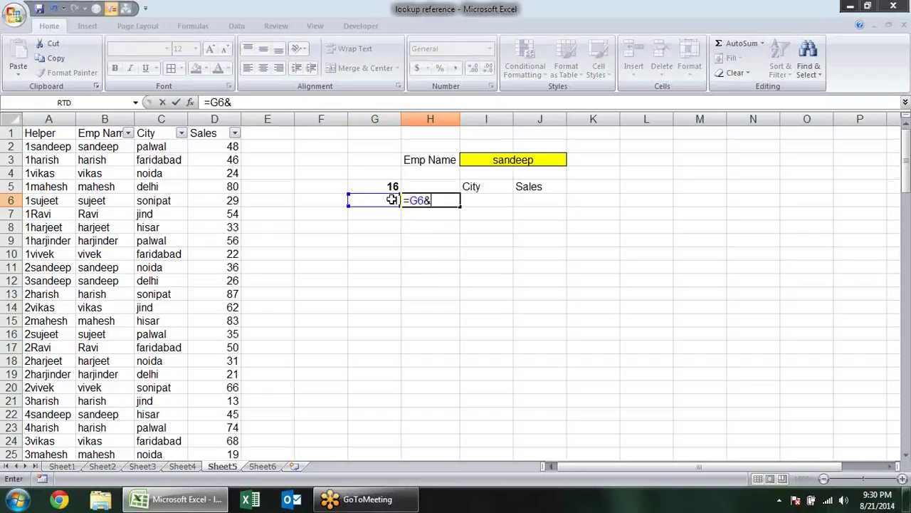
pyautogui.click(507, 161)
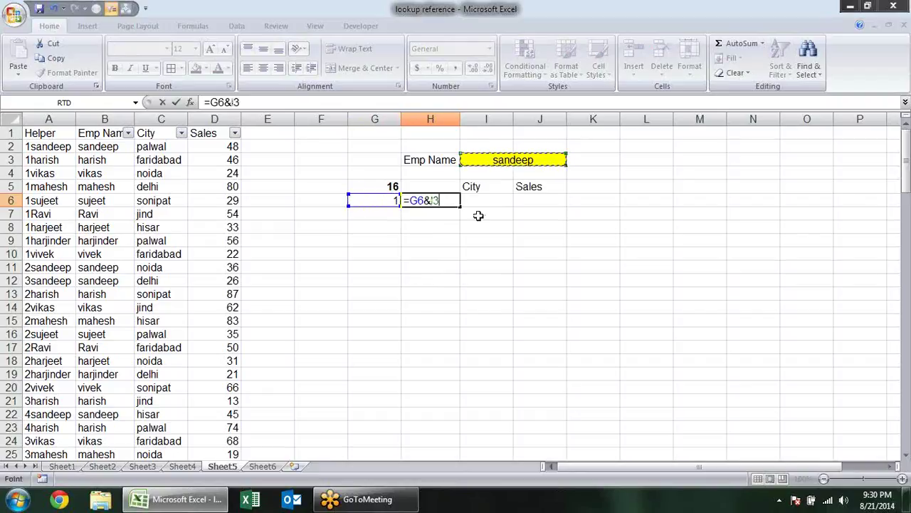
pyautogui.click(433, 200)
pyautogui.press('F4')
pyautogui.press('Return')
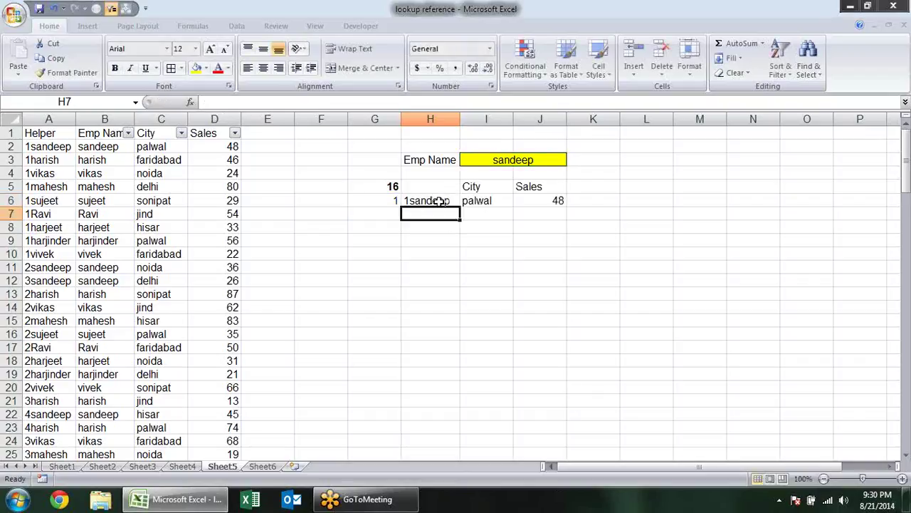
# Fill the H6 key formula down column H to row 27
pyautogui.click(443, 200)
pyautogui.moveTo(460, 206); pyautogui.dragTo(461, 419)
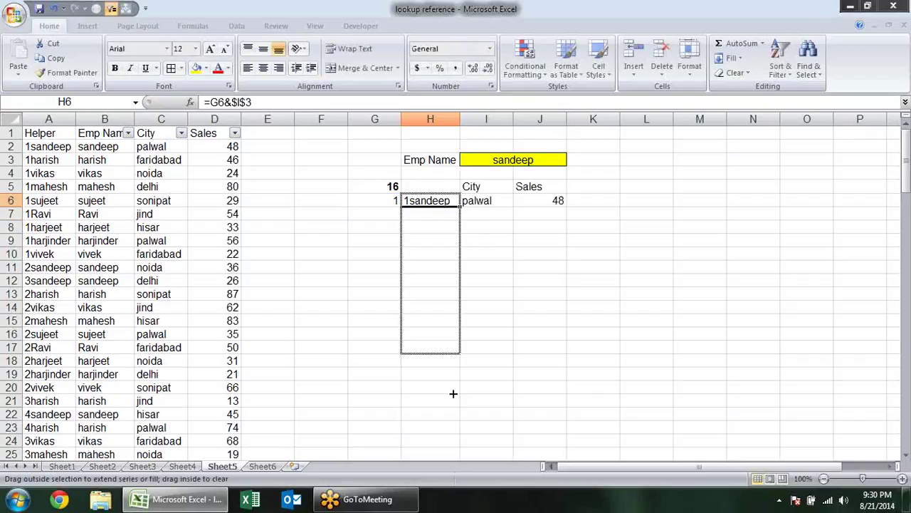
pyautogui.scroll(1, 555, 309)
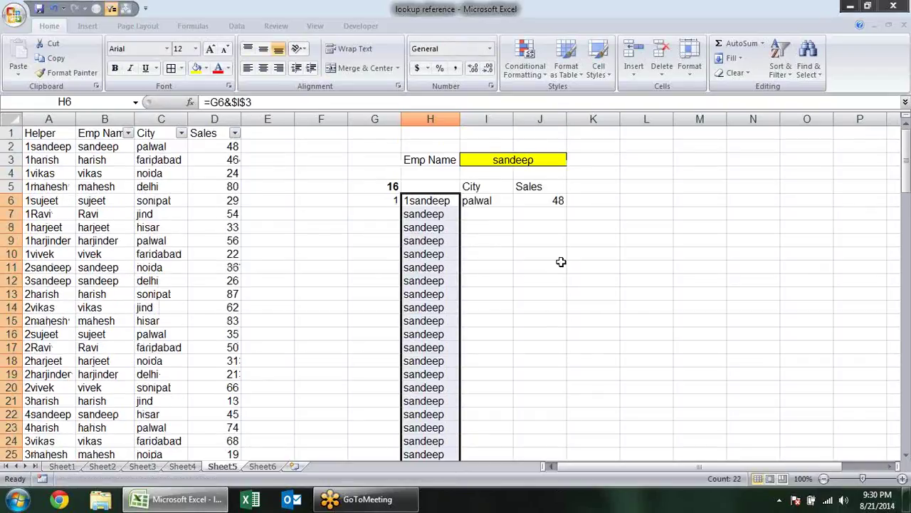
pyautogui.click(445, 199)
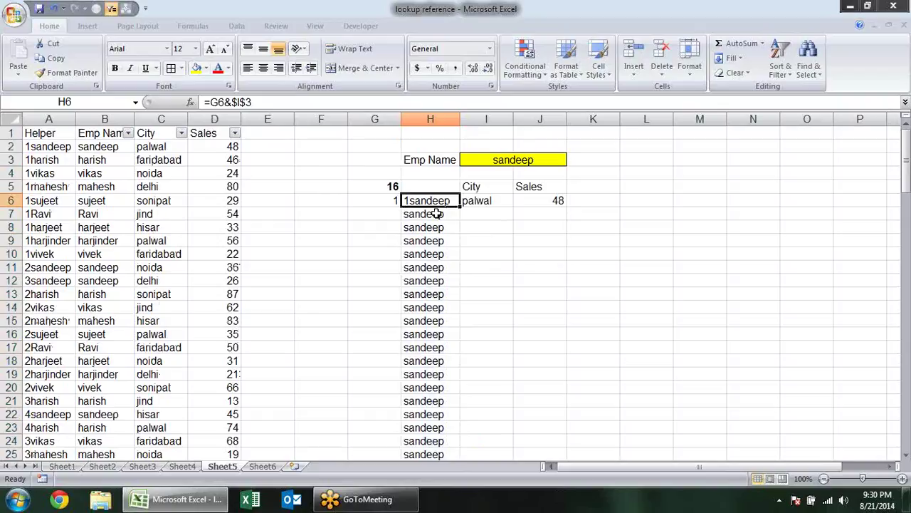
# Change H6 to =IF(G6="","",G6&$I$3) so it stays blank when G6 is empty
pyautogui.click(212, 103)
pyautogui.write('IF')
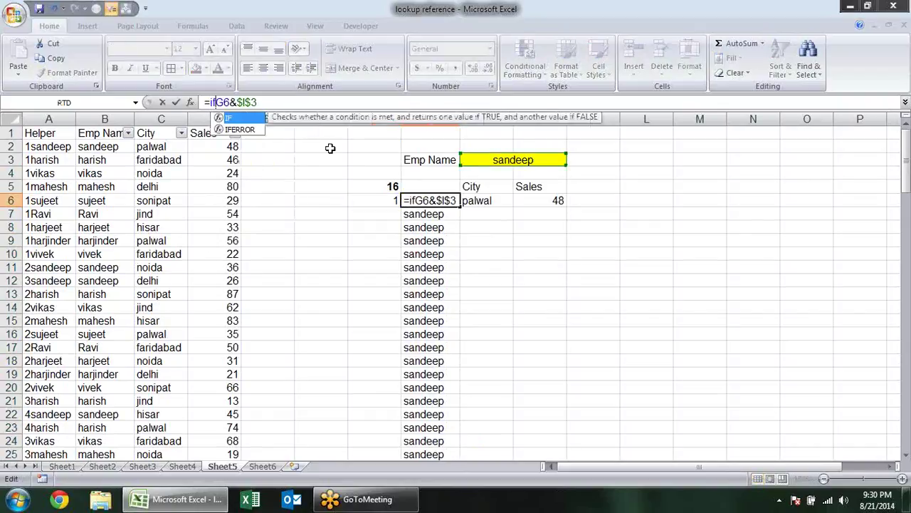
pyautogui.write('(')
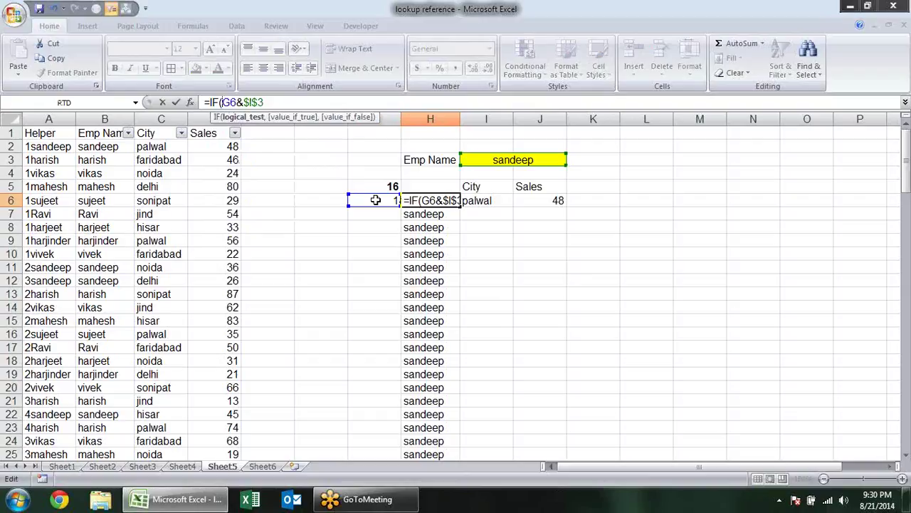
pyautogui.click(376, 200)
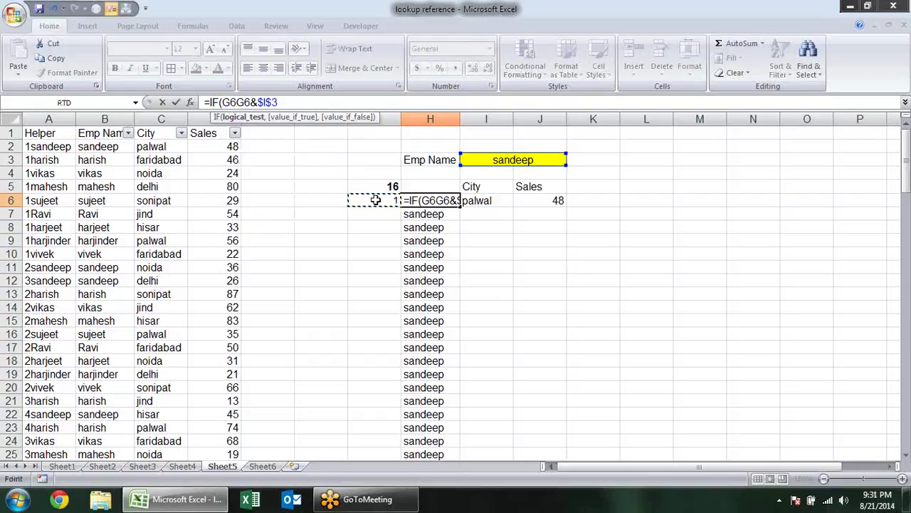
pyautogui.write('=""')
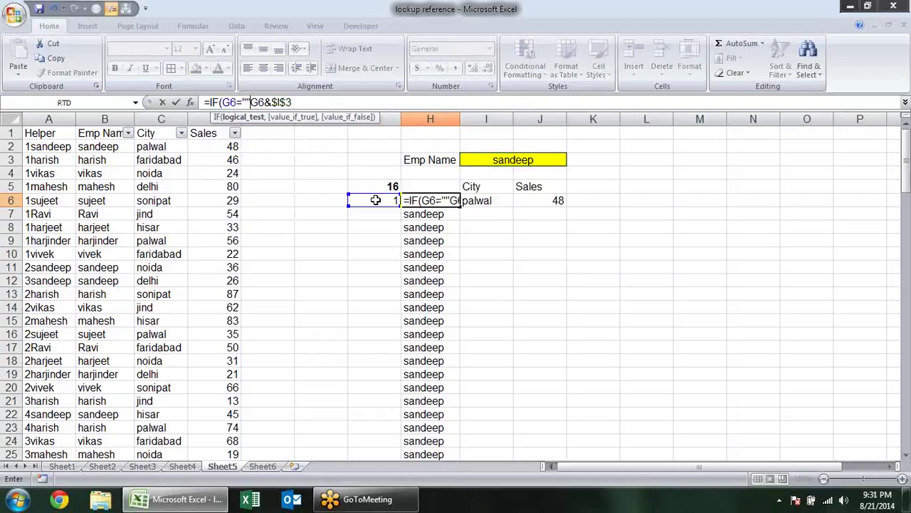
pyautogui.write(',')
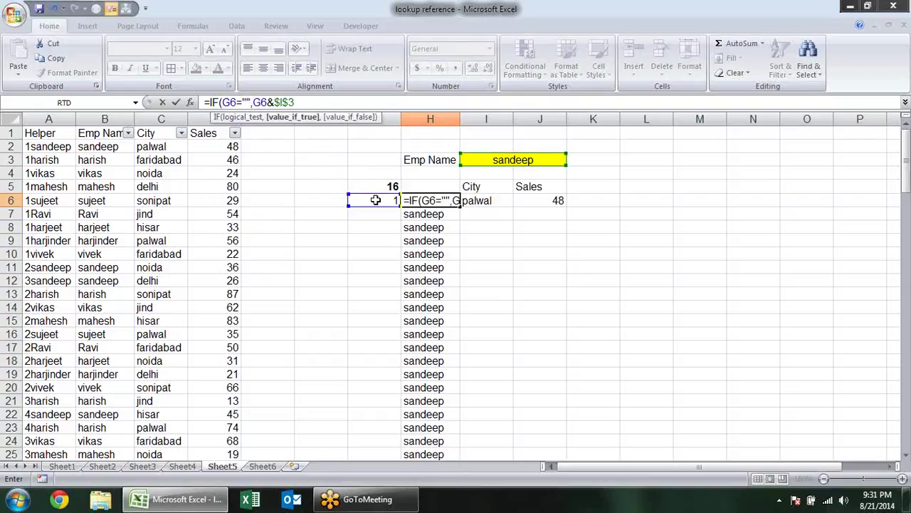
pyautogui.write('""')
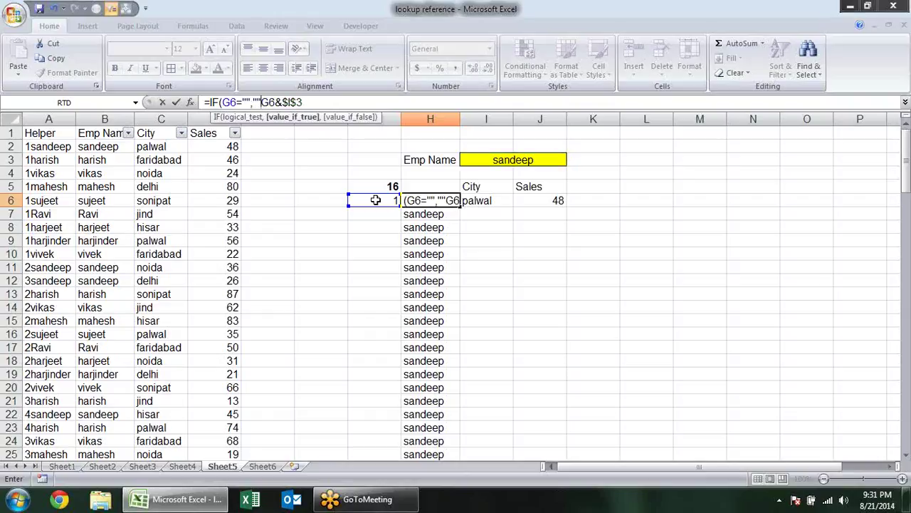
pyautogui.write(',')
pyautogui.press('Return')
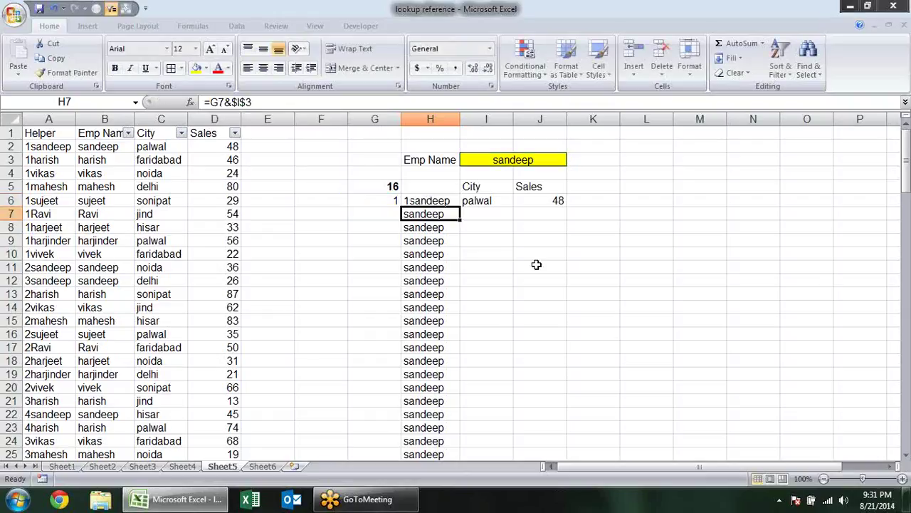
# Fill the revised H6 formula down column H and spot-check the copied rows
pyautogui.click(449, 201)
pyautogui.moveTo(461, 205); pyautogui.dragTo(464, 493)
pyautogui.scroll(7, 532, 262)
pyautogui.scroll(6, 533, 264)
pyautogui.scroll(6, 533, 264)
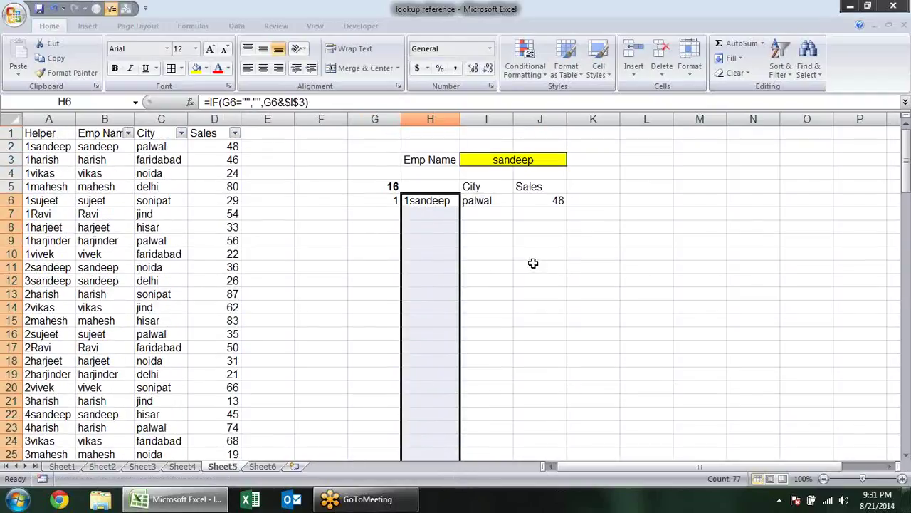
pyautogui.click(534, 264)
pyautogui.click(437, 216)
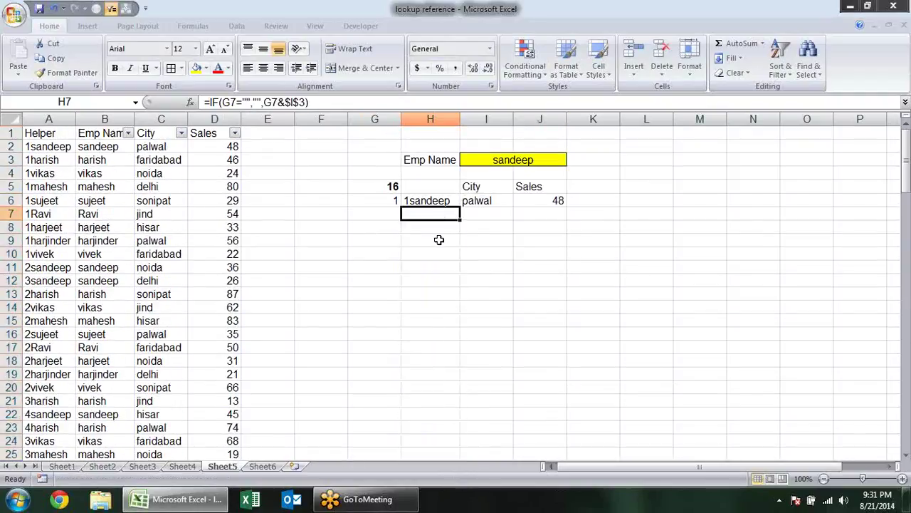
pyautogui.click(439, 240)
pyautogui.click(443, 277)
pyautogui.click(442, 226)
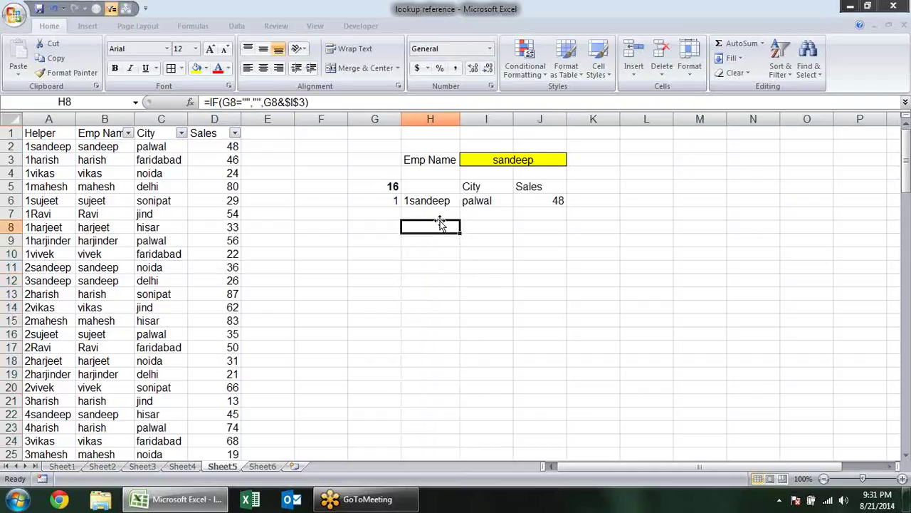
pyautogui.click(439, 216)
pyautogui.click(396, 214)
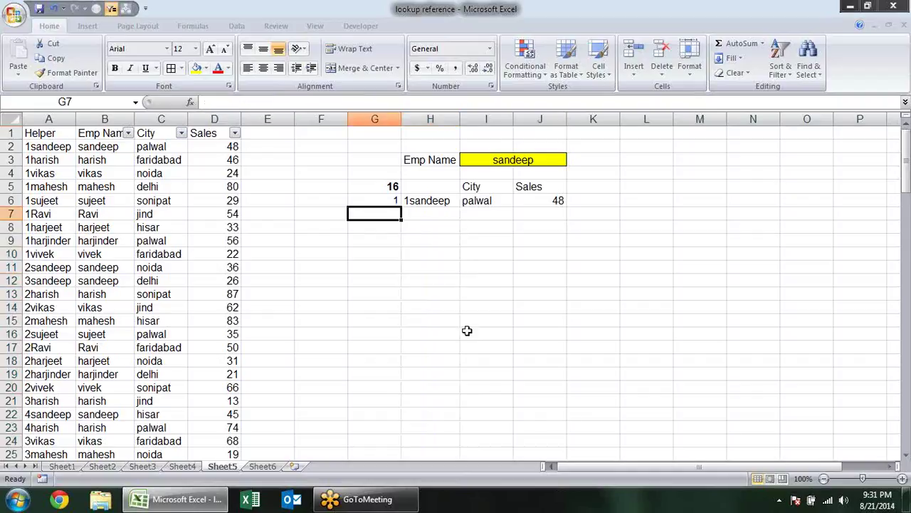
# Enter =IF(G6>G5,"",G6+1) in G7 to return the next entry number
pyautogui.write('=if')
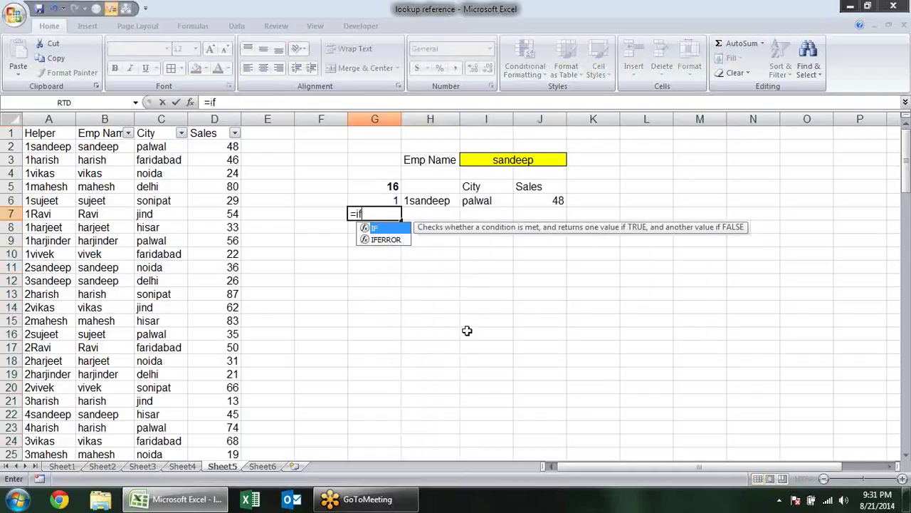
pyautogui.press('Tab')
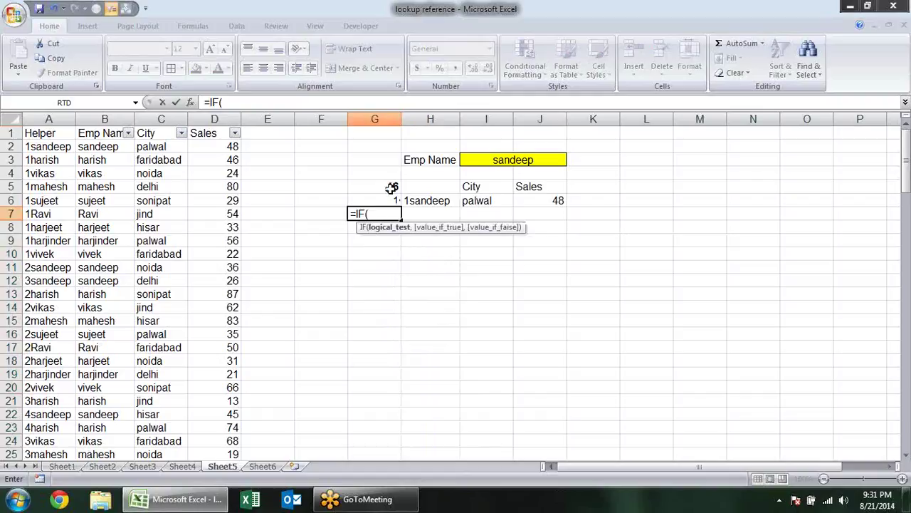
pyautogui.click(394, 201)
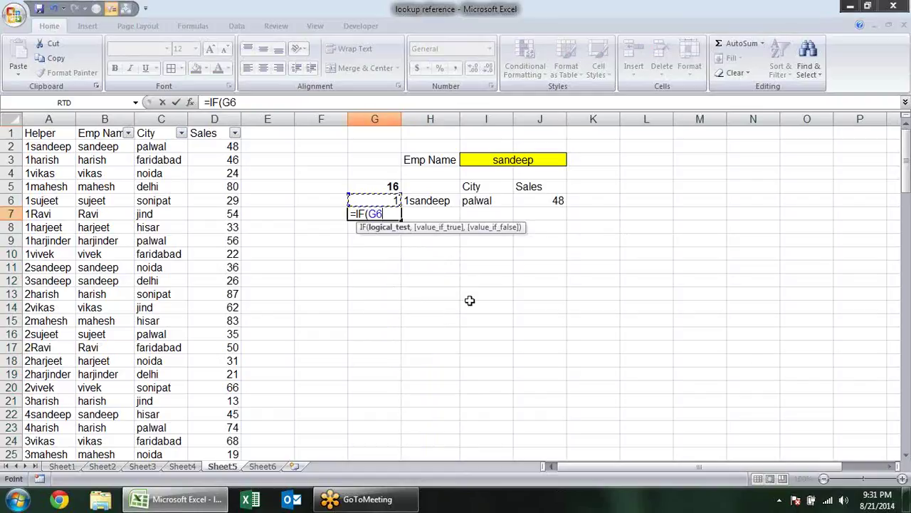
pyautogui.write('>')
pyautogui.click(393, 187)
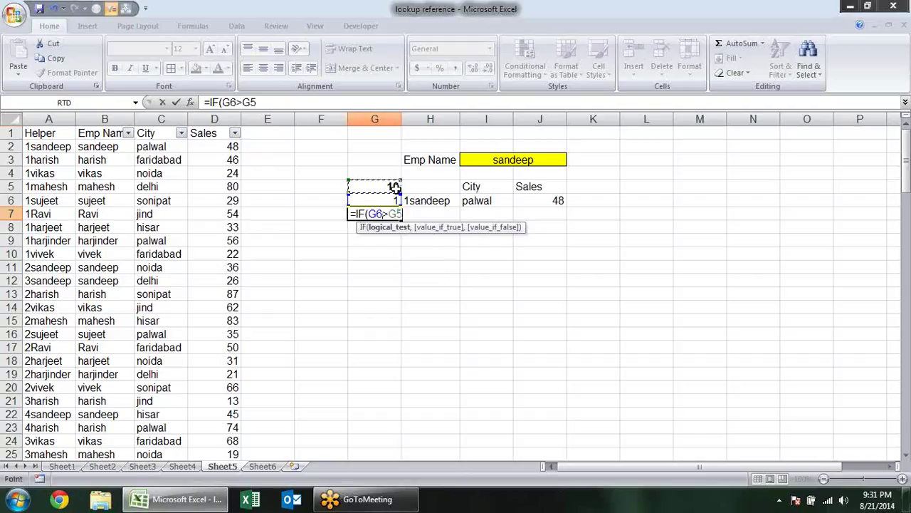
pyautogui.write(',""')
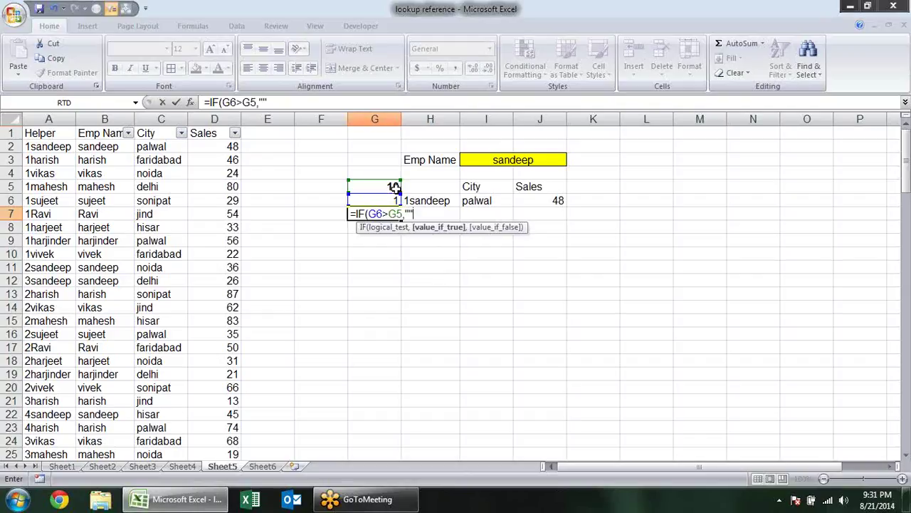
pyautogui.write(',')
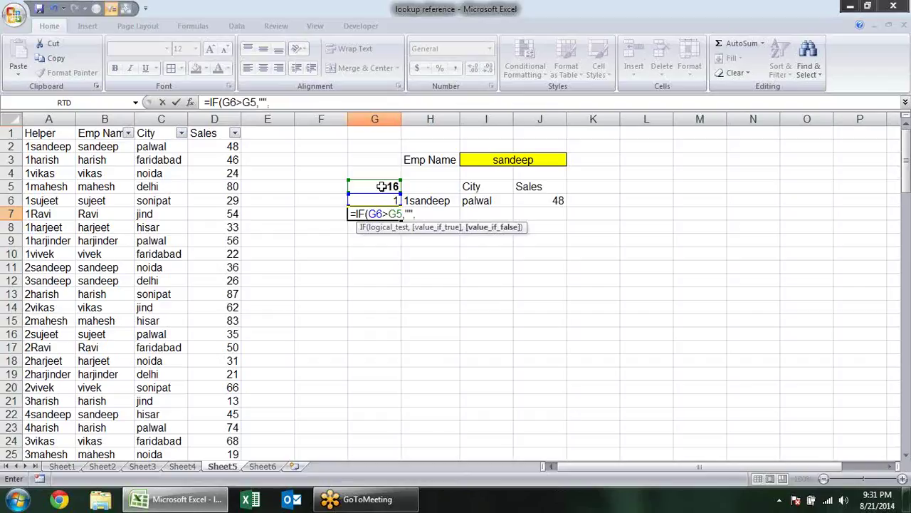
pyautogui.click(377, 198)
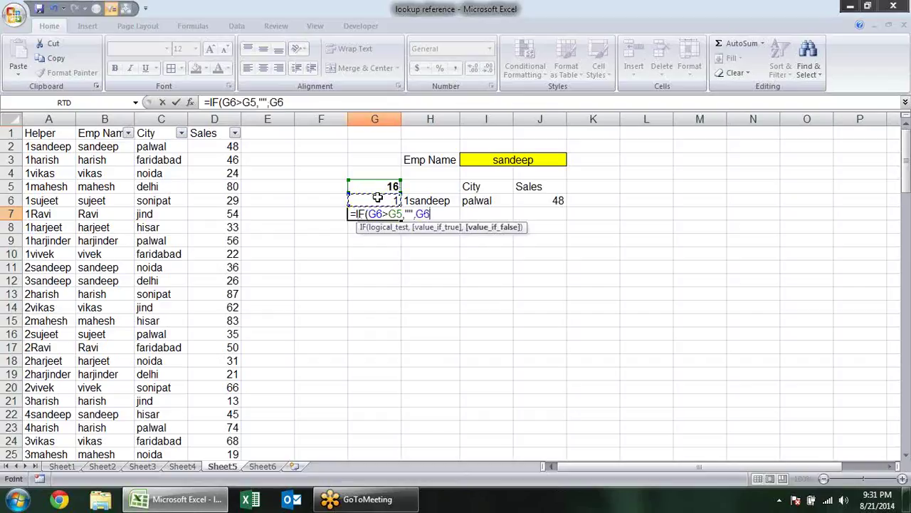
pyautogui.write('+1')
pyautogui.press('Return')
# Fill G7 down column G to row 57, check the results, and reopen G7
pyautogui.click(397, 214)
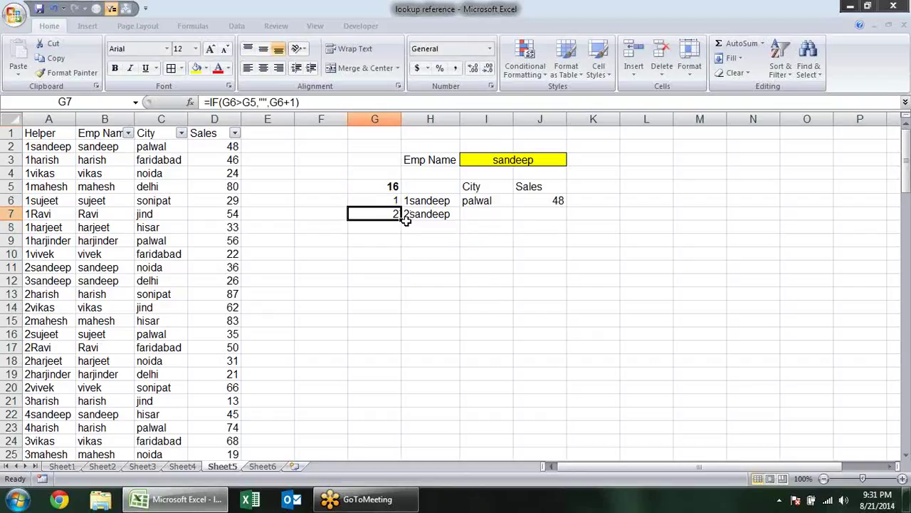
pyautogui.moveTo(402, 219); pyautogui.dragTo(406, 449)
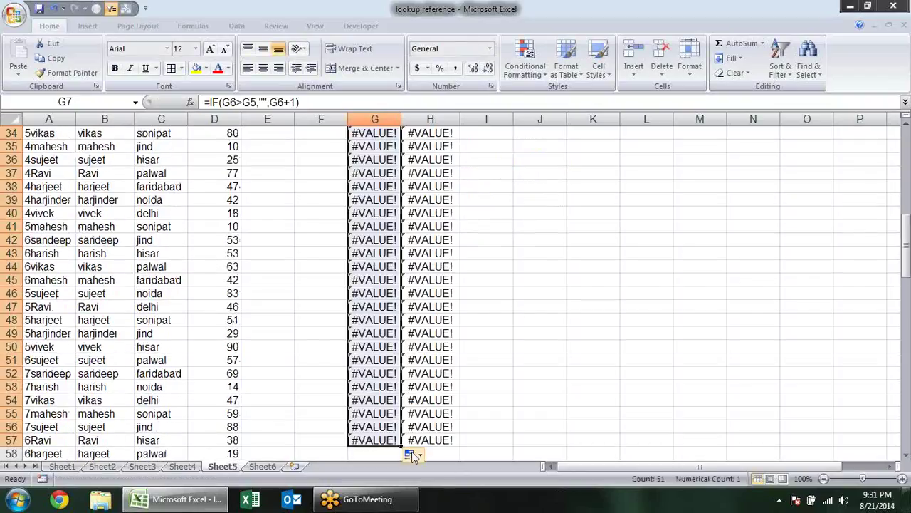
pyautogui.scroll(6, 526, 302)
pyautogui.scroll(5, 525, 301)
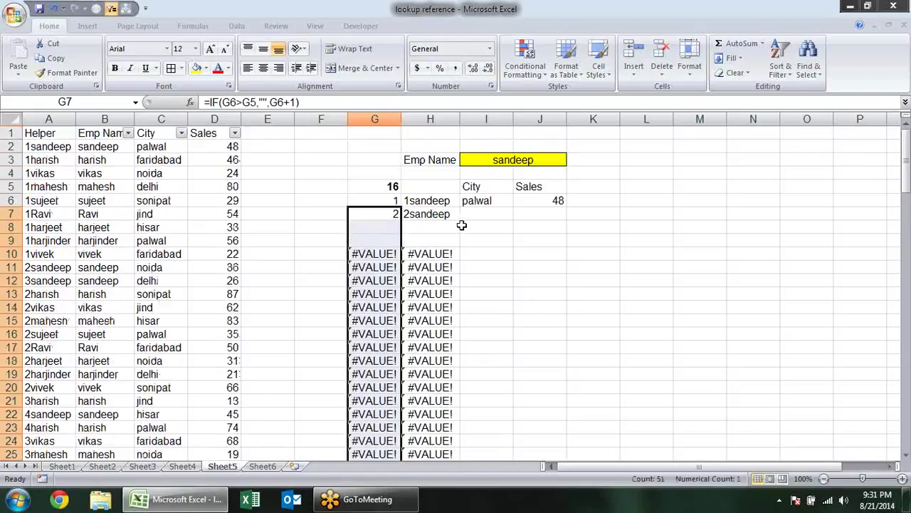
pyautogui.click(416, 225)
pyautogui.click(397, 223)
pyautogui.click(394, 240)
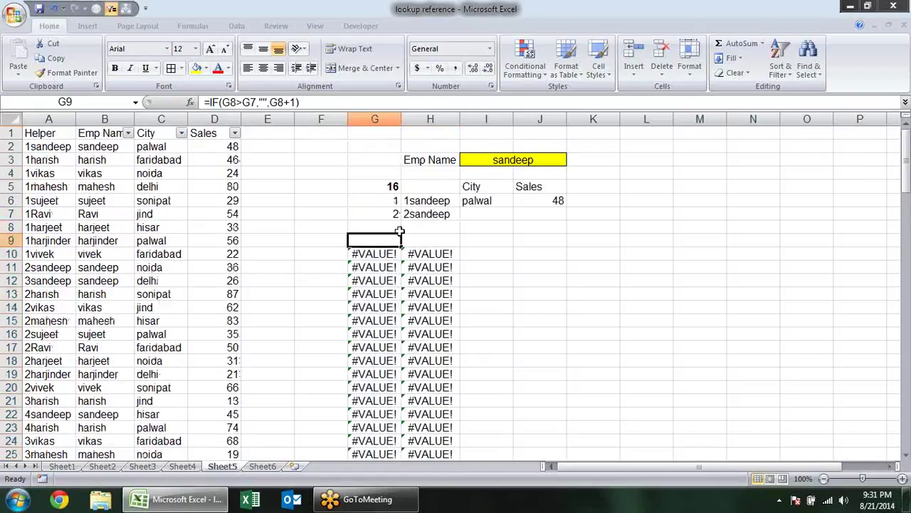
pyautogui.doubleClick(393, 213)
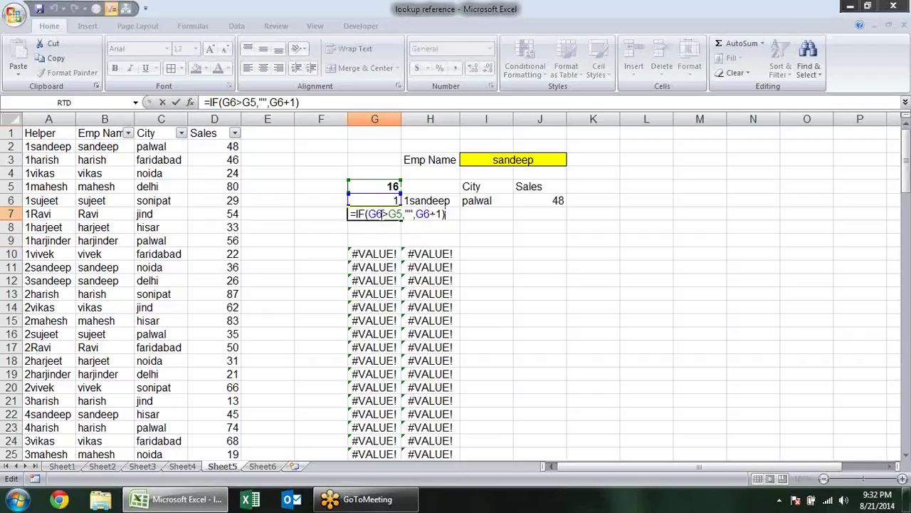
# Lock G7's G5 reference as $G$5 and refill the formula down column G
pyautogui.click(397, 216)
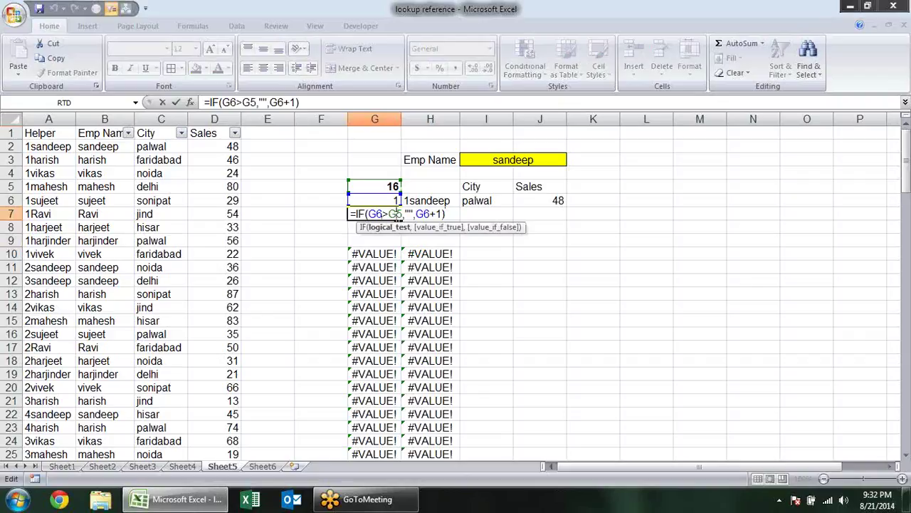
pyautogui.hotkey('ctrl', 'Return')
pyautogui.press('F5')
pyautogui.press('Escape')
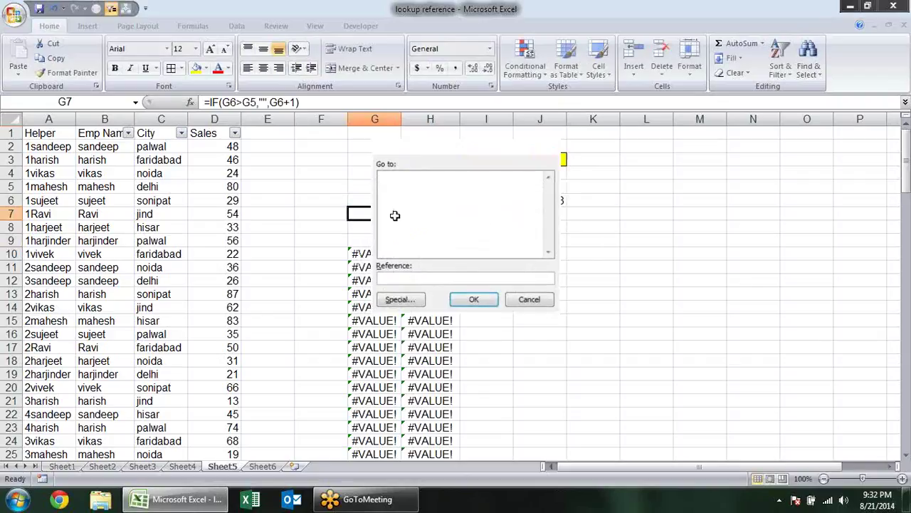
pyautogui.doubleClick(396, 215)
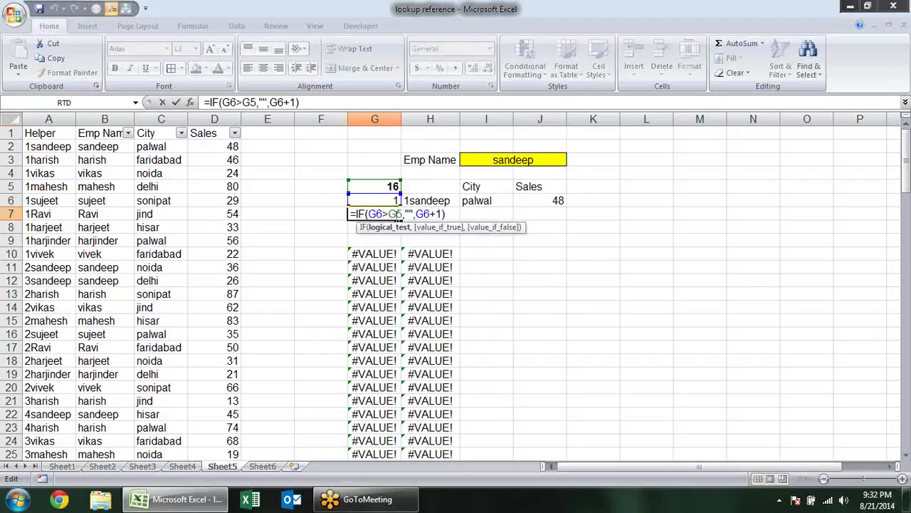
pyautogui.press('F4')
pyautogui.hotkey('ctrl', 'Return')
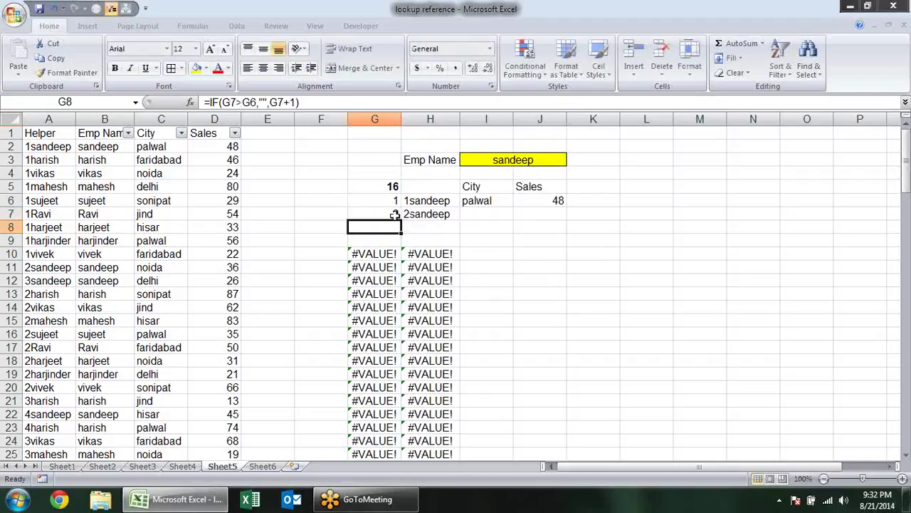
pyautogui.doubleClick(402, 221)
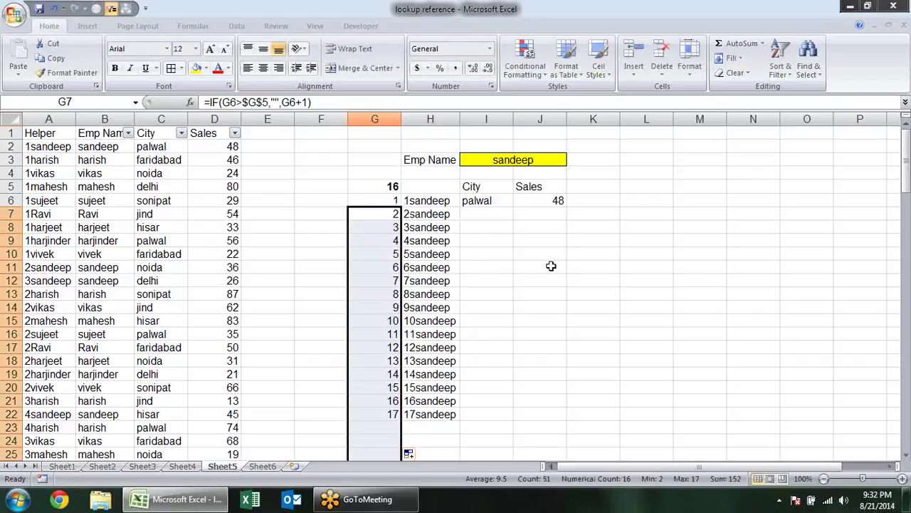
pyautogui.click(530, 283)
# Fill the City and Sales lookups in I6:J6 down the numbered rows
pyautogui.scroll(-5, 522, 315)
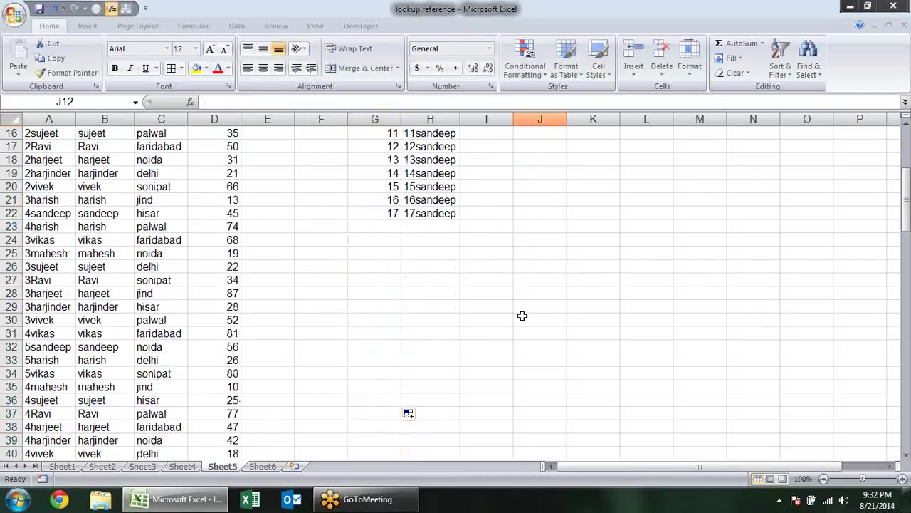
pyautogui.scroll(-4, 523, 315)
pyautogui.scroll(5, 523, 315)
pyautogui.scroll(4, 523, 315)
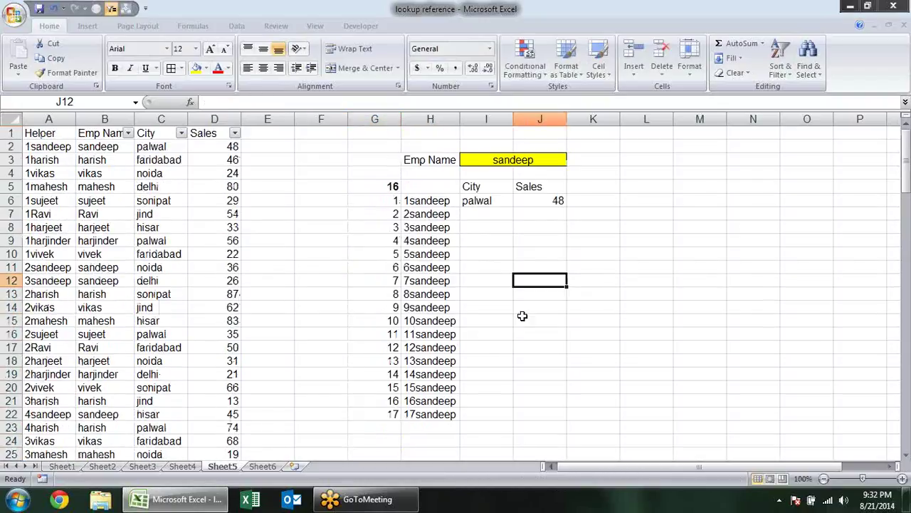
pyautogui.click(500, 213)
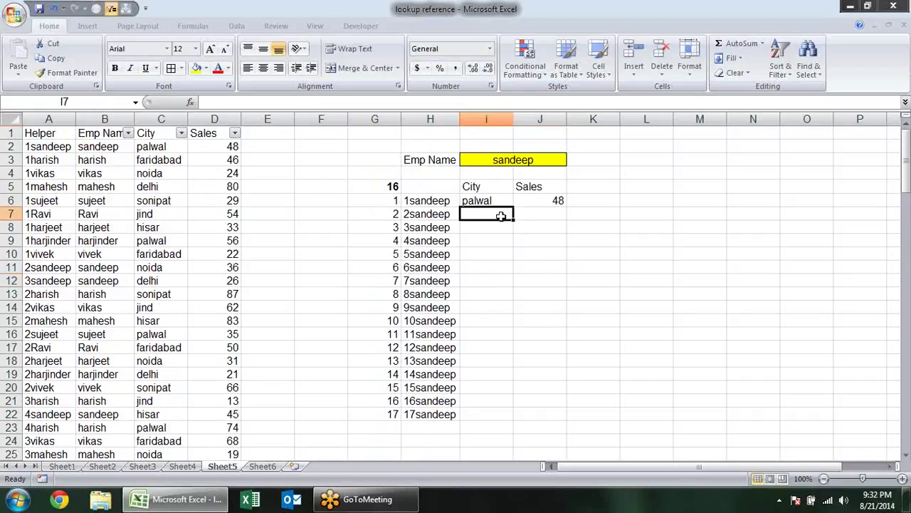
pyautogui.click(498, 203)
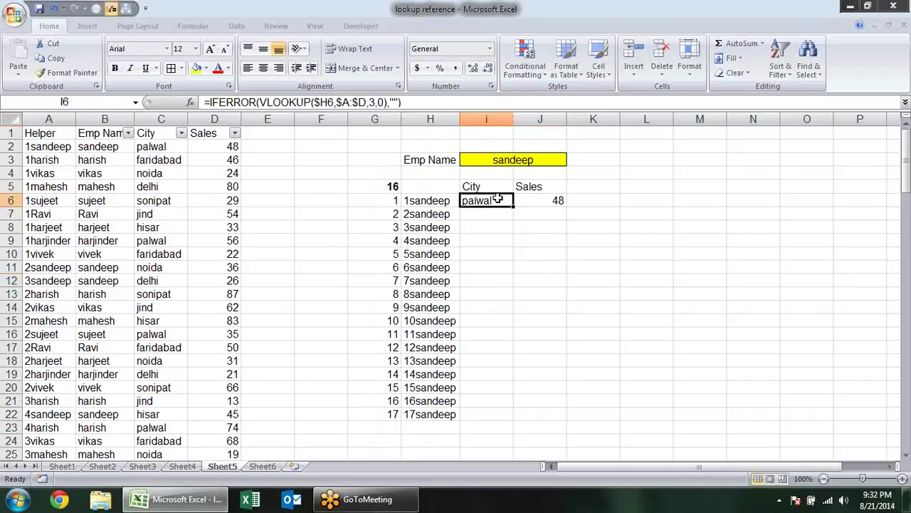
pyautogui.moveTo(501, 201)
pyautogui.mouseDown()
pyautogui.moveTo(549, 201)
pyautogui.moveTo(593, 453)
pyautogui.moveTo(570, 431)
pyautogui.mouseUp()
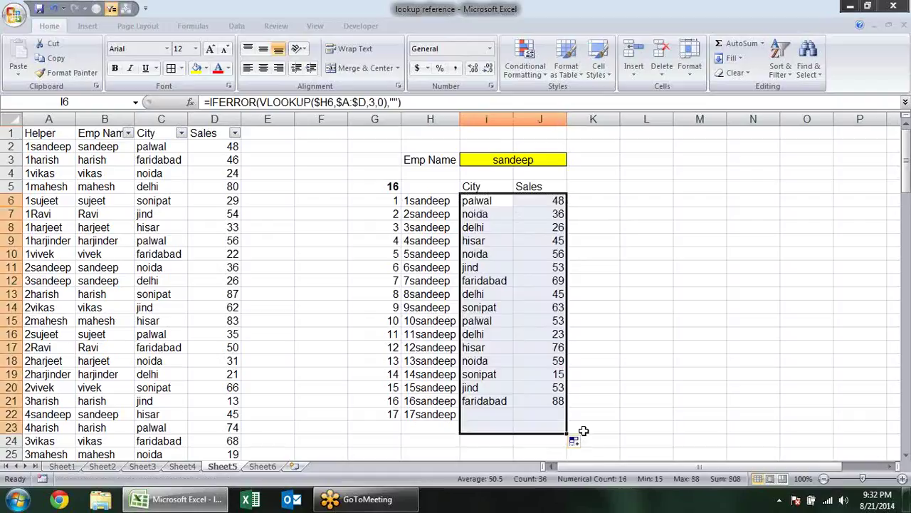
# Check the last number in G22 and the helper key in H22
pyautogui.scroll(-3, 637, 332)
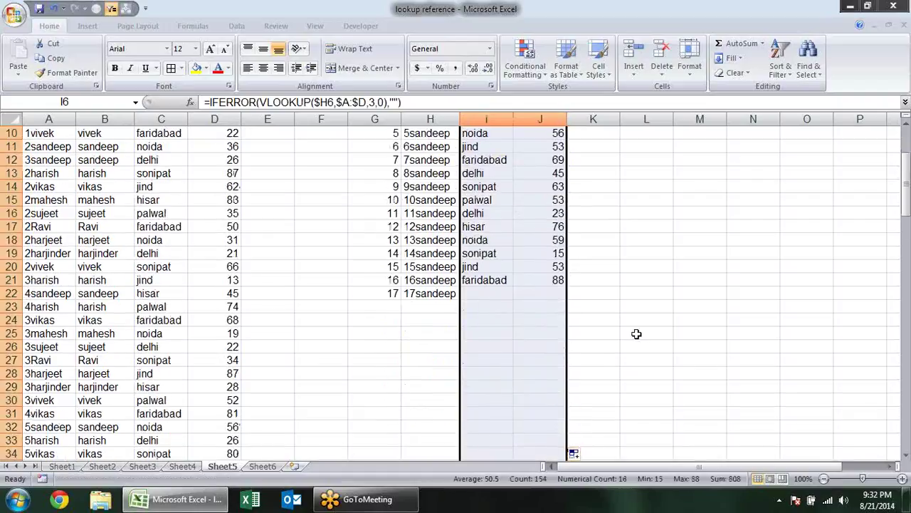
pyautogui.scroll(-2, 637, 331)
pyautogui.scroll(-4, 637, 332)
pyautogui.scroll(-4, 638, 334)
pyautogui.scroll(10, 639, 334)
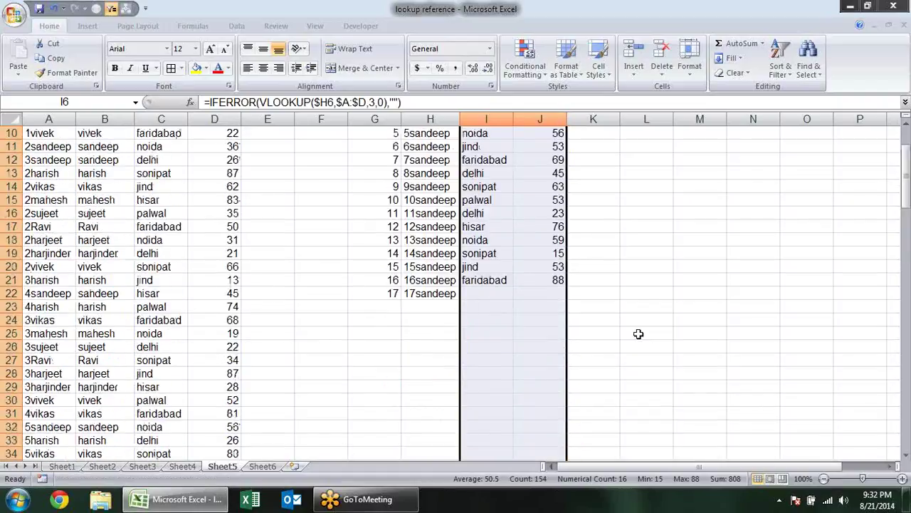
pyautogui.scroll(3, 639, 334)
pyautogui.click(396, 416)
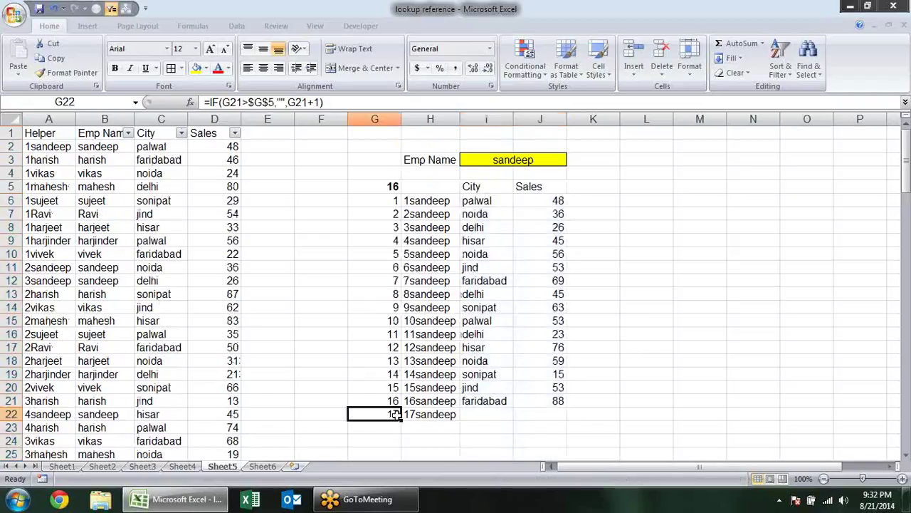
pyautogui.click(441, 416)
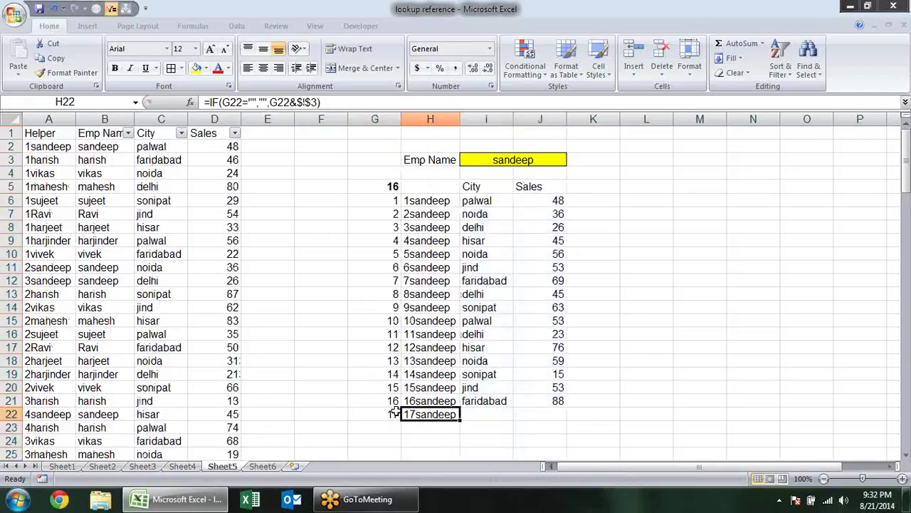
# Change G7 to =IF(G6>=$G$5,"",G6+1) and refill column G so numbering stops at 16
pyautogui.click(382, 215)
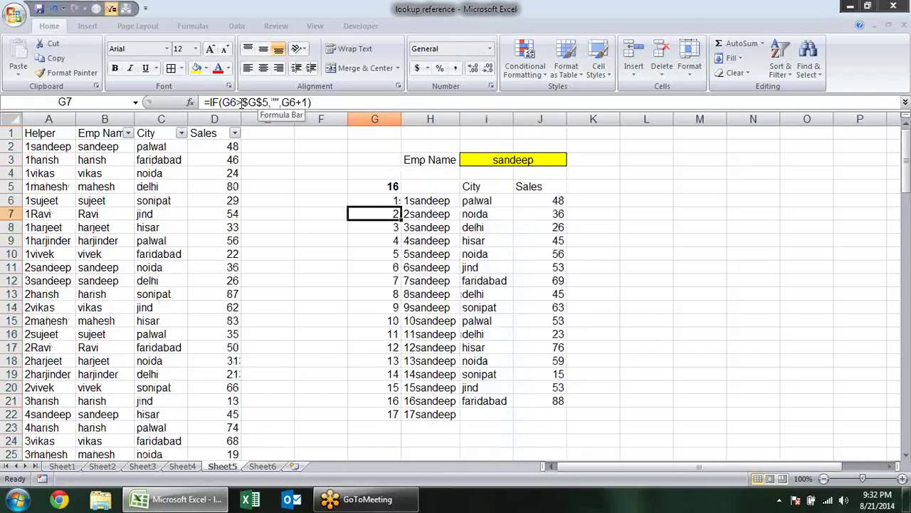
pyautogui.click(242, 103)
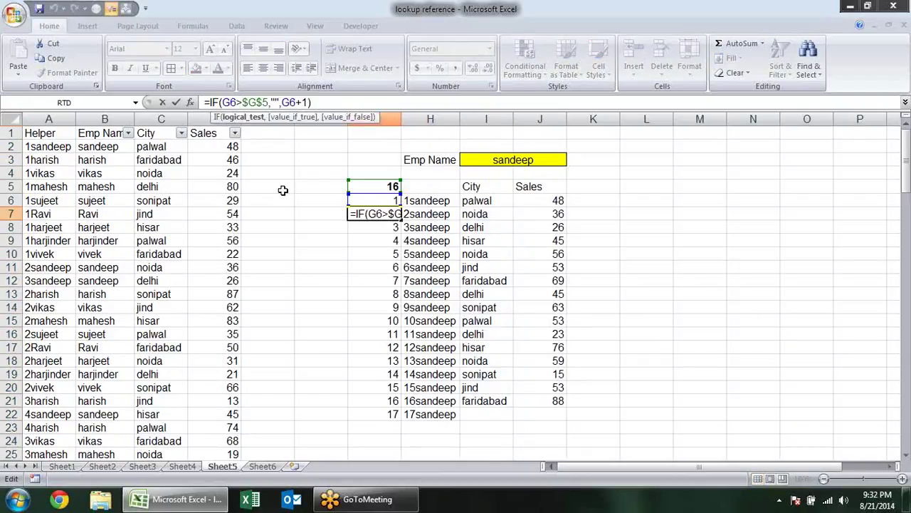
pyautogui.write('=')
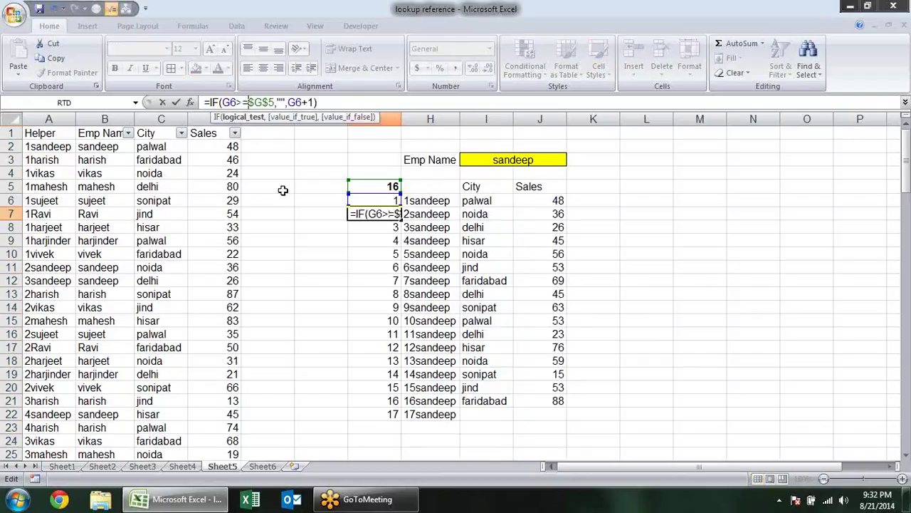
pyautogui.press('Return')
pyautogui.click(399, 216)
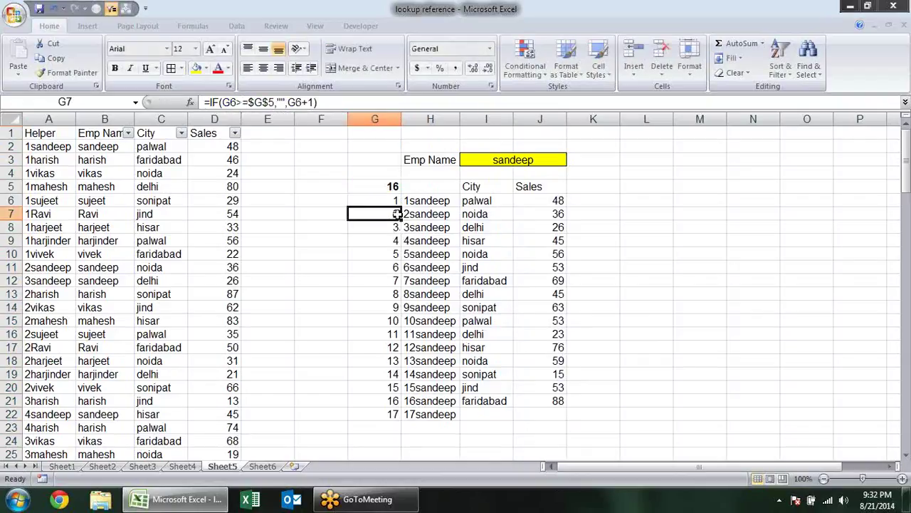
pyautogui.doubleClick(401, 221)
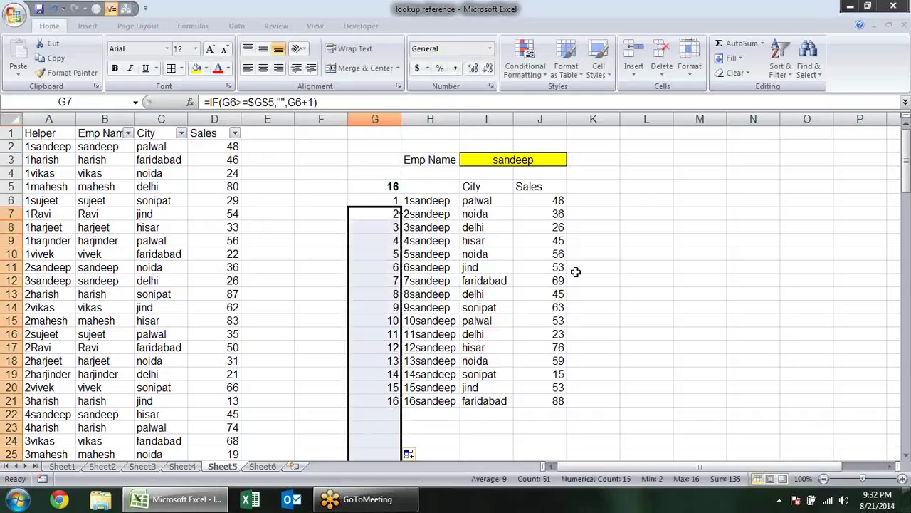
pyautogui.click(676, 325)
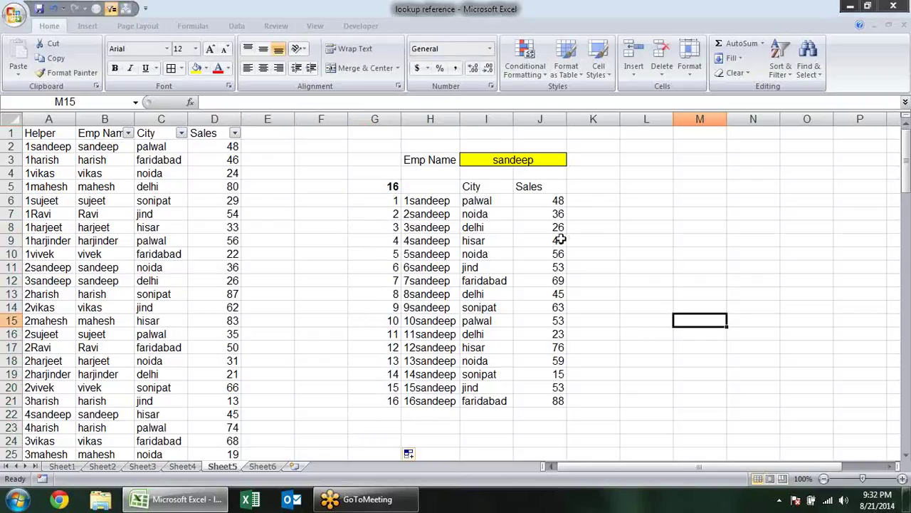
# Change the Emp Name in I3 to vikas, then to ravi, listing ravi's 12 entries
pyautogui.click(527, 161)
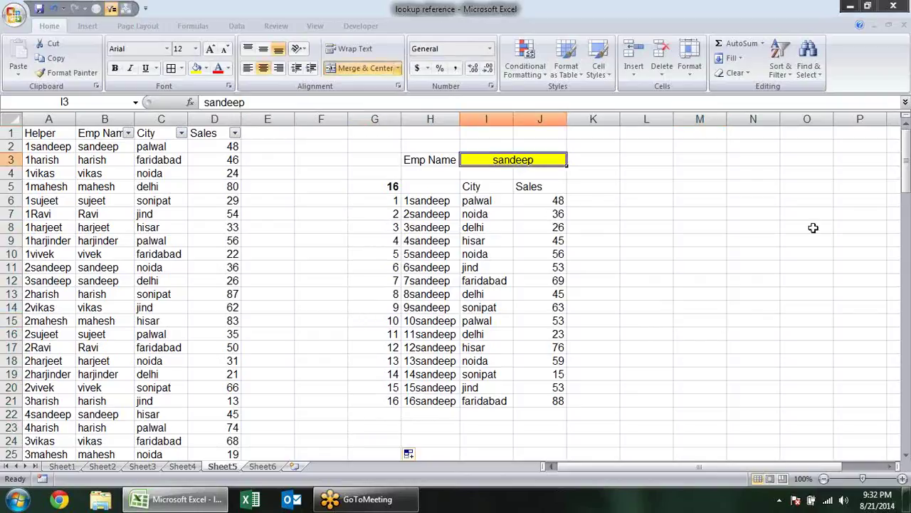
pyautogui.write('vikas')
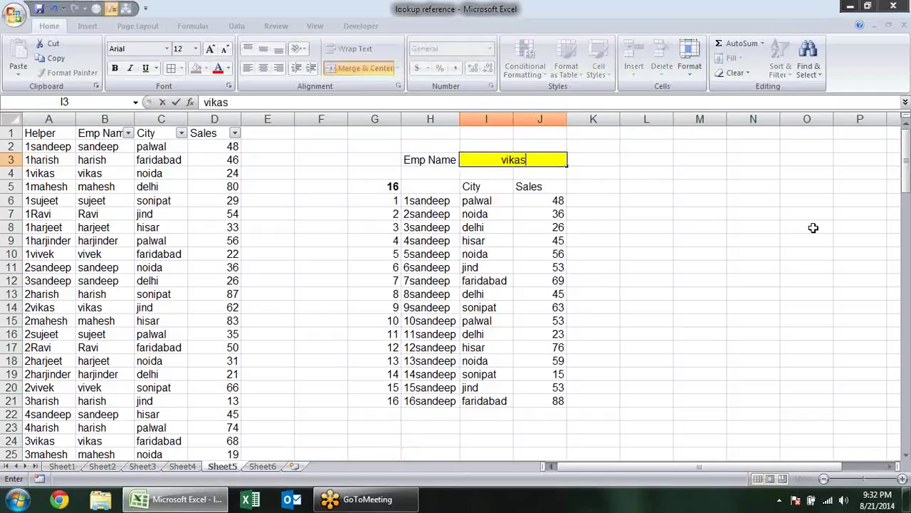
pyautogui.press('Return')
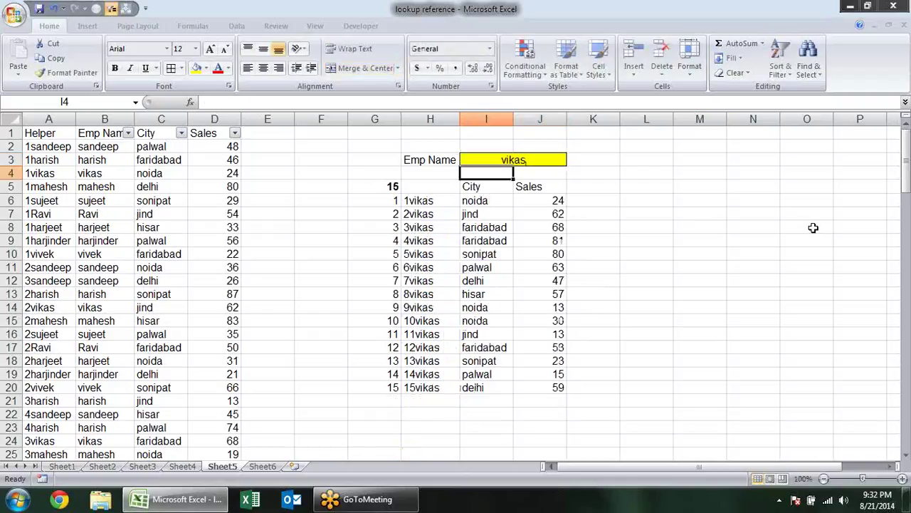
pyautogui.press('Up')
pyautogui.write('ravi')
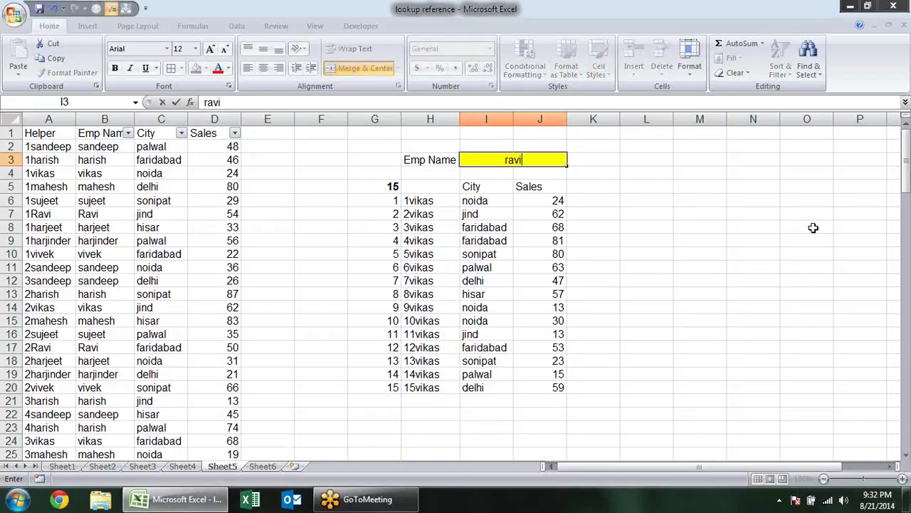
pyautogui.press('Return')
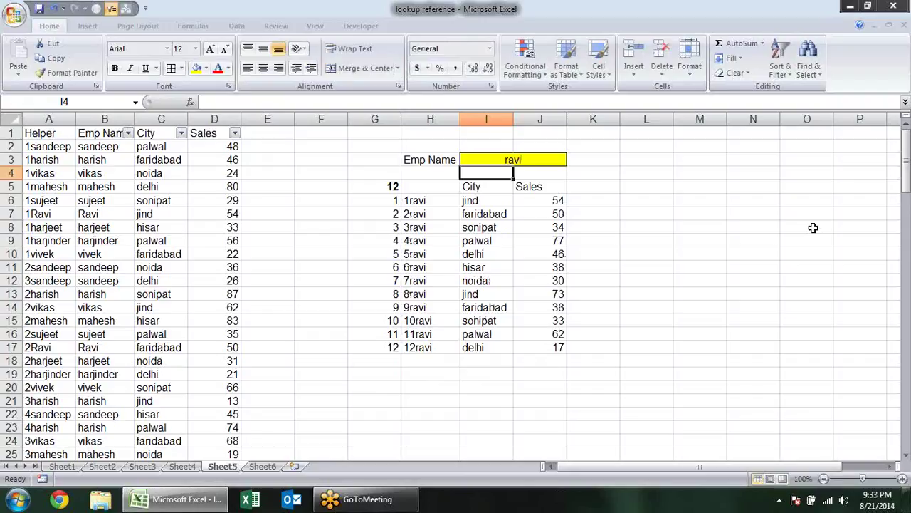
pyautogui.click(454, 200)
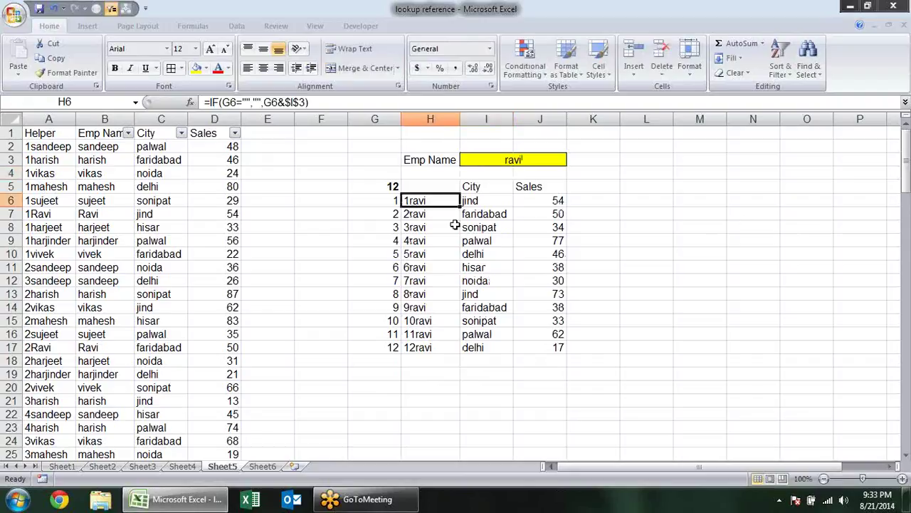
pyautogui.doubleClick(303, 103)
pyautogui.moveTo(302, 103)
pyautogui.mouseDown()
pyautogui.moveTo(294, 103)
pyautogui.moveTo(306, 102)
pyautogui.mouseUp()
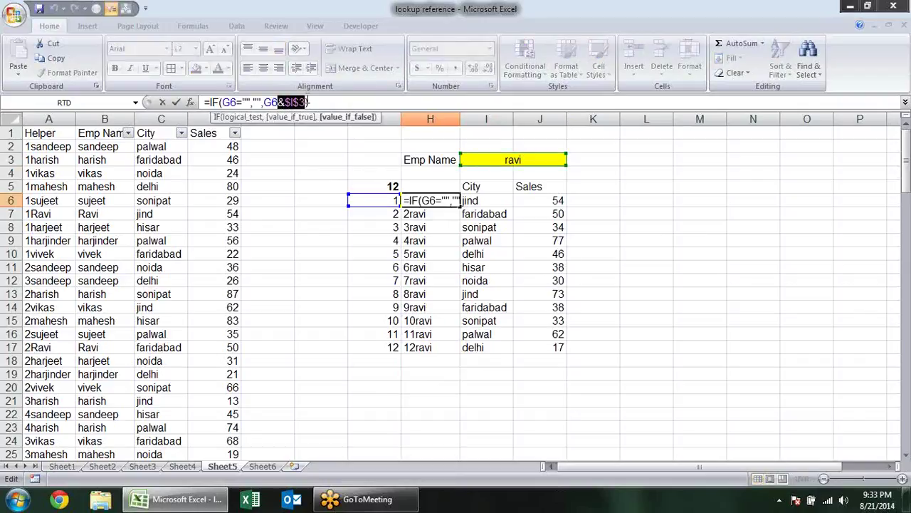
pyautogui.press('Delete')
pyautogui.press('Escape')
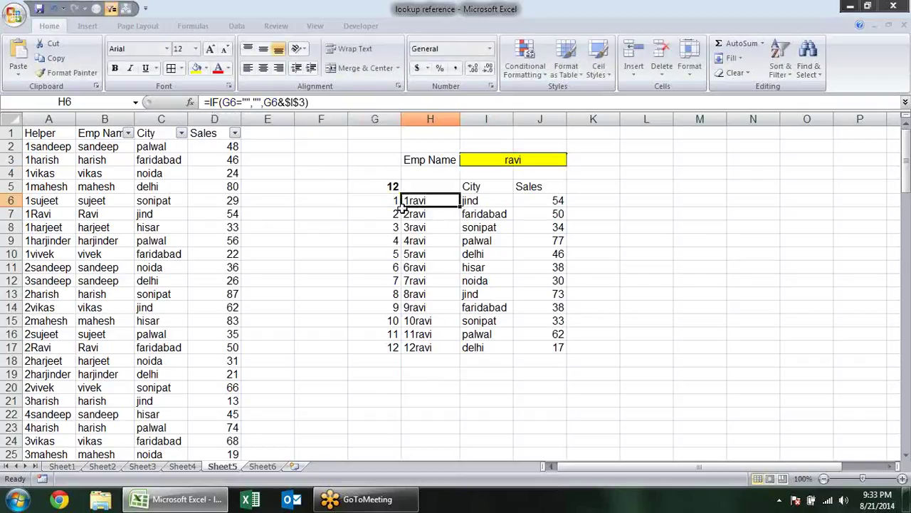
pyautogui.click(391, 201)
pyautogui.doubleClick(398, 200)
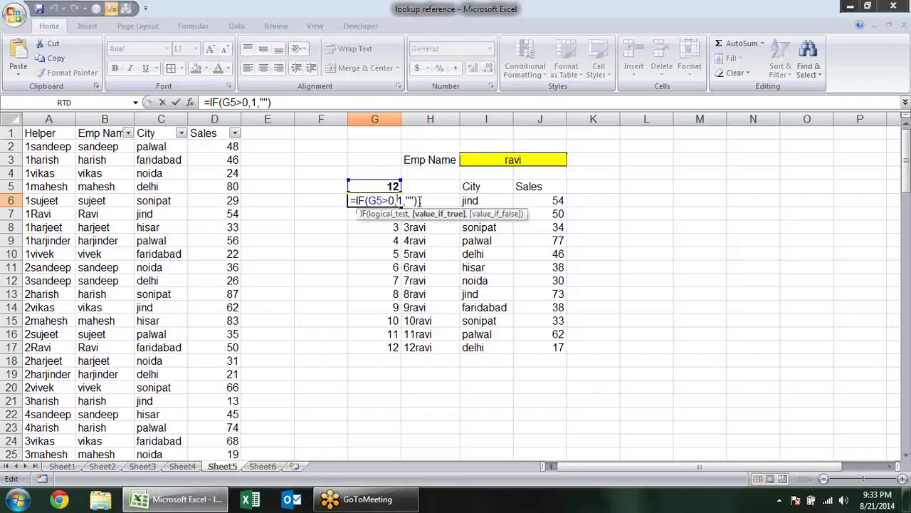
pyautogui.write('&$I$3')
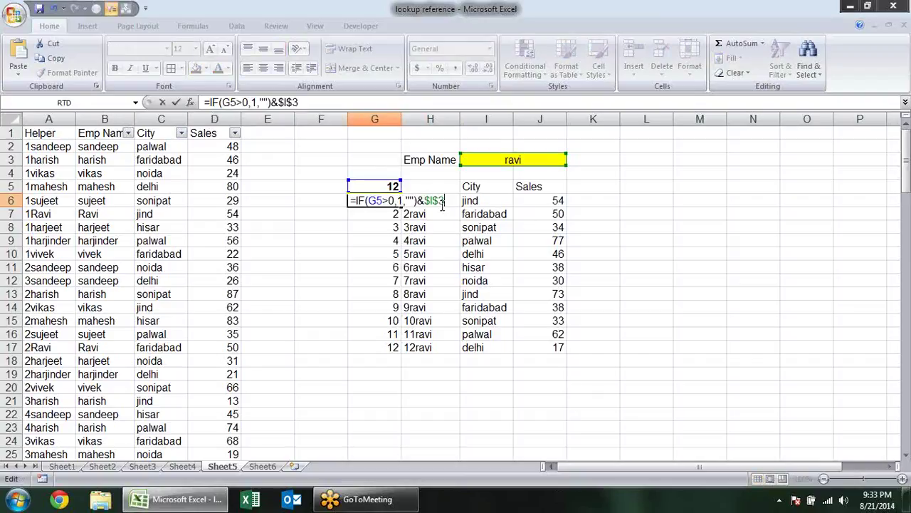
pyautogui.press('Return')
pyautogui.click(393, 200)
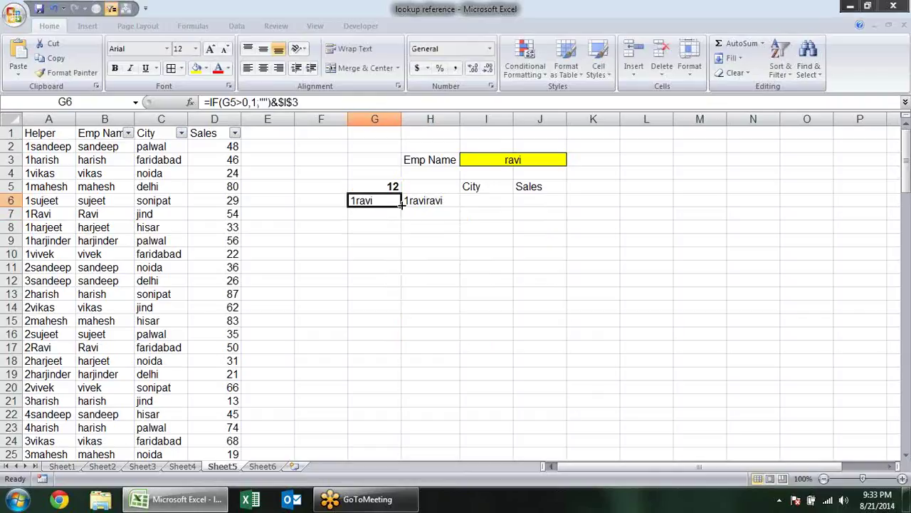
pyautogui.hotkey('ctrl', 'z')
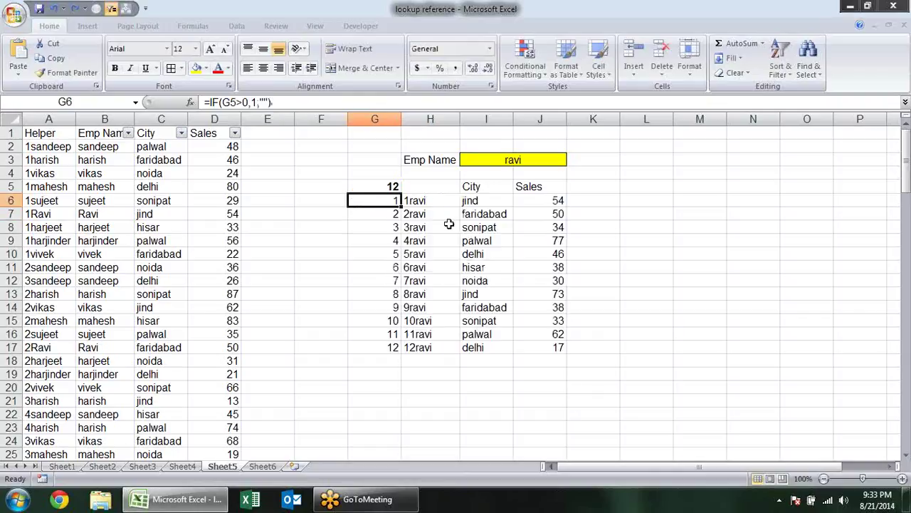
pyautogui.click(447, 201)
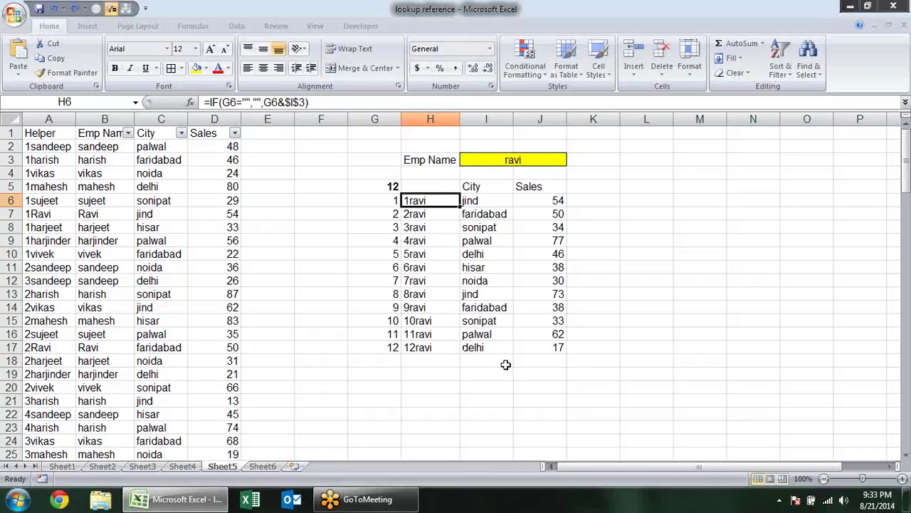
pyautogui.click(586, 262)
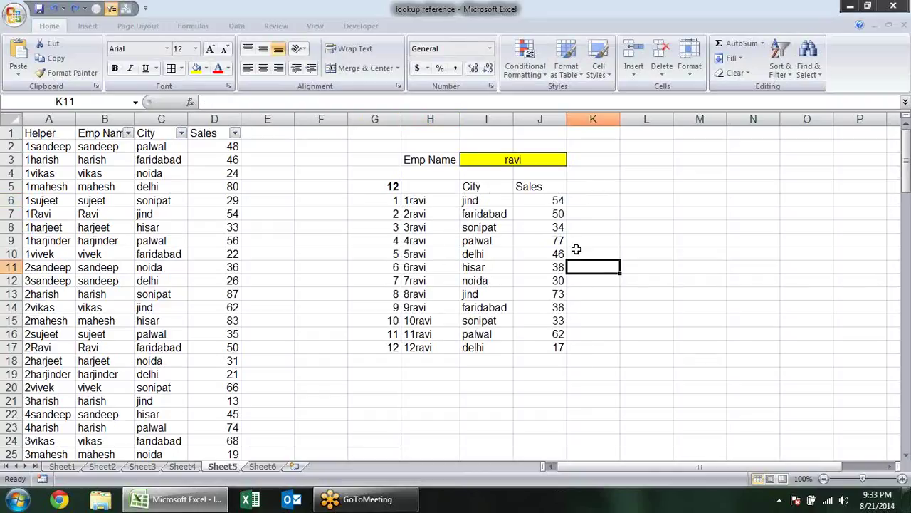
pyautogui.click(439, 199)
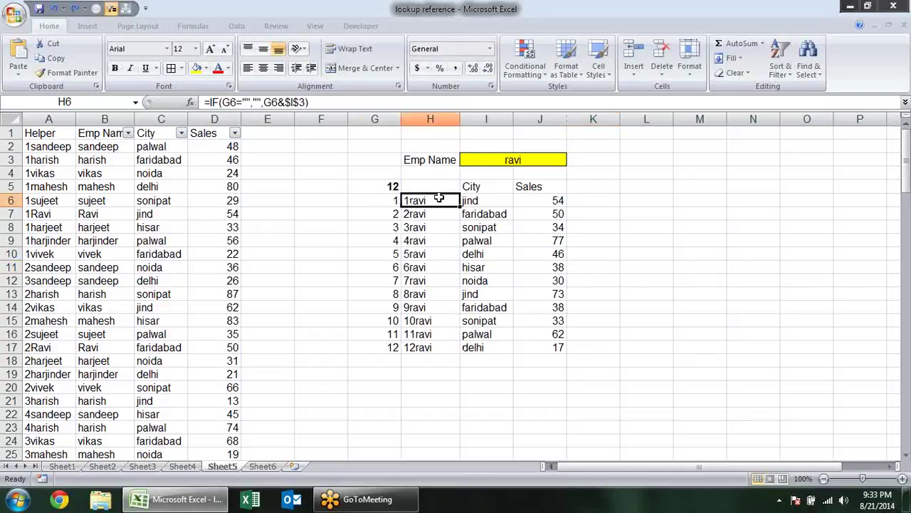
pyautogui.click(545, 160)
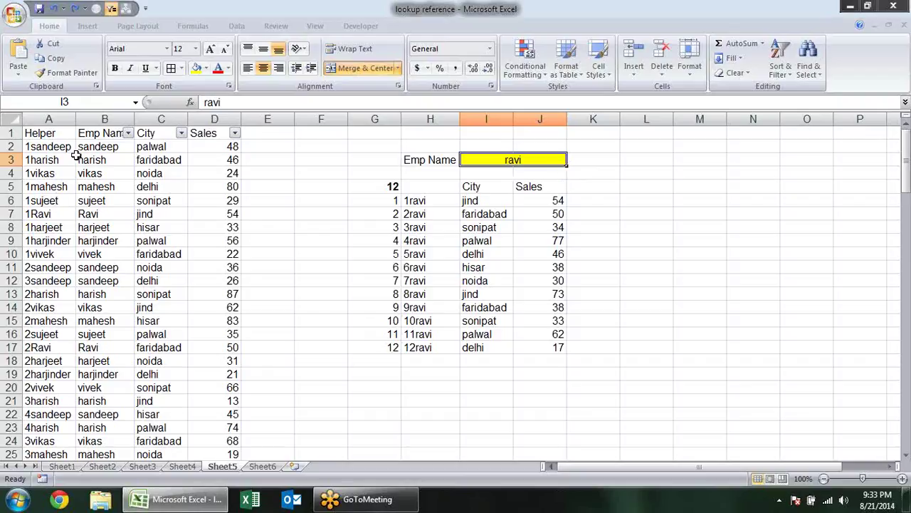
# Remove duplicate names from Sheet6 column A, leaving nine unique names
pyautogui.click(262, 466)
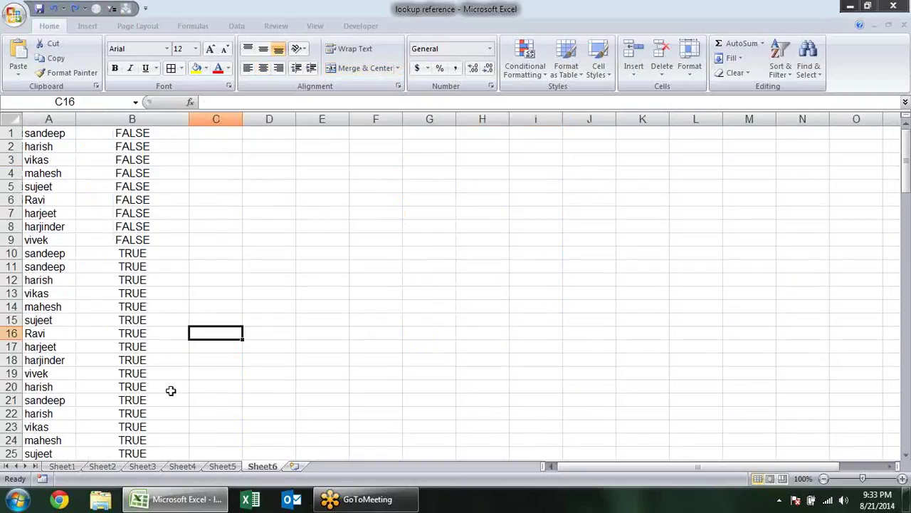
pyautogui.click(223, 466)
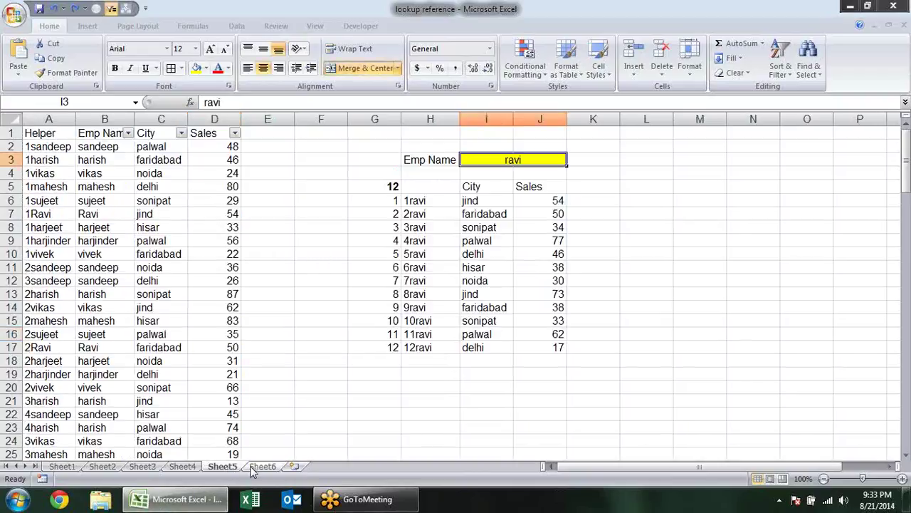
pyautogui.click(257, 467)
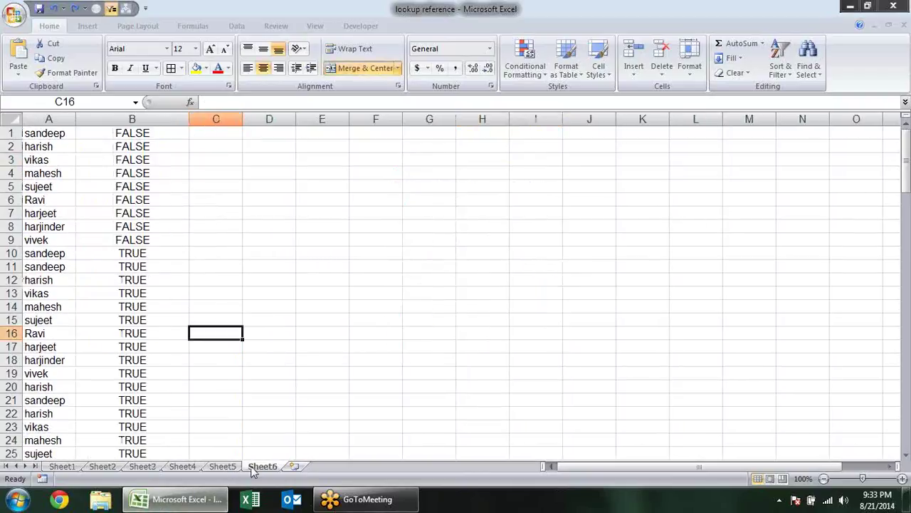
pyautogui.click(56, 119)
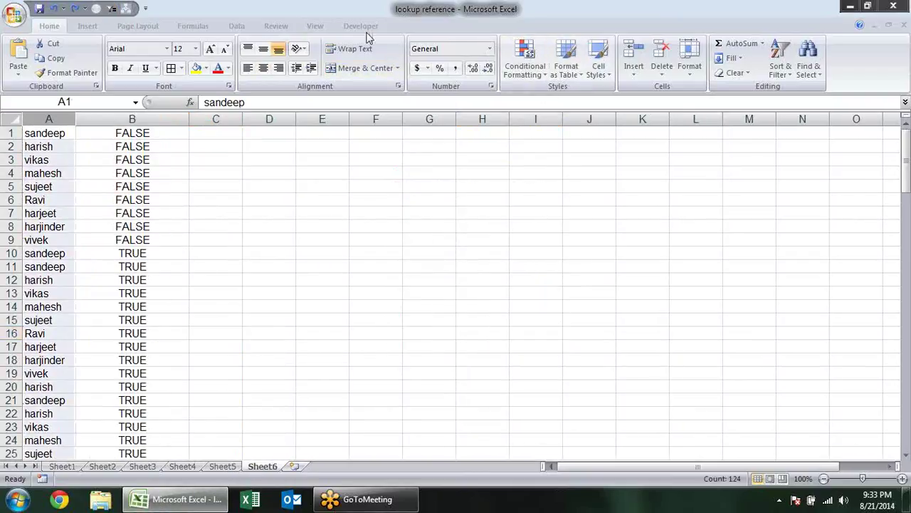
pyautogui.click(238, 26)
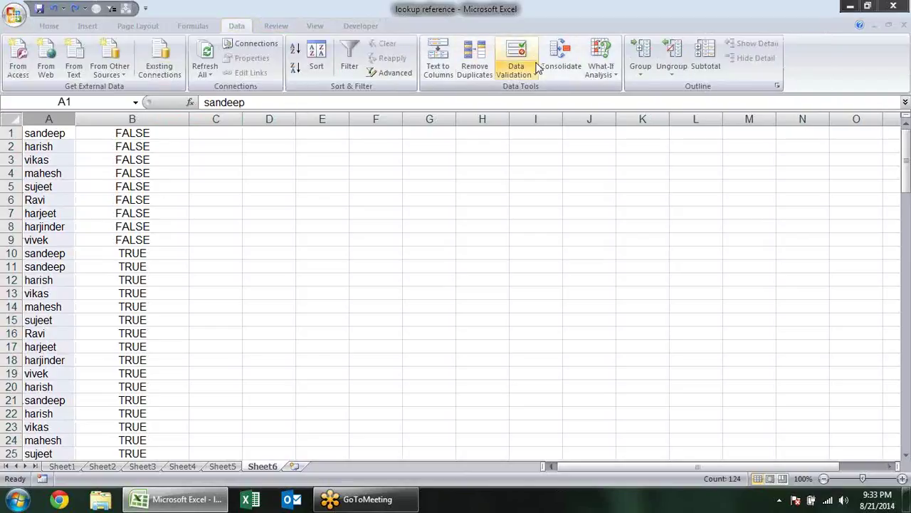
pyautogui.click(475, 65)
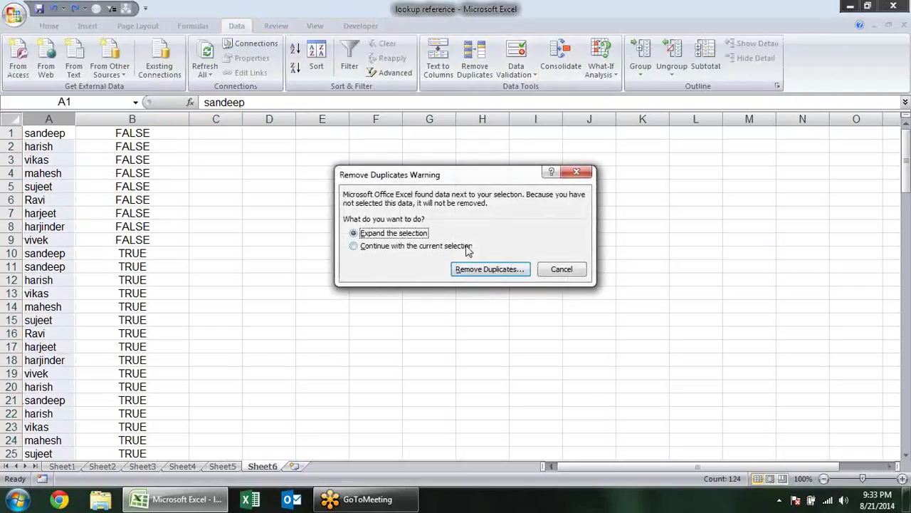
pyautogui.click(456, 245)
pyautogui.click(473, 270)
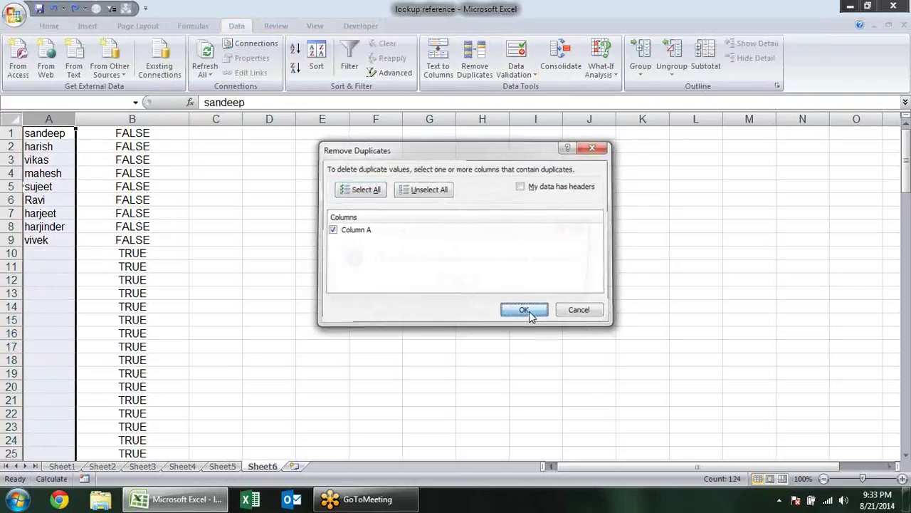
pyautogui.click(528, 312)
pyautogui.click(453, 283)
# Copy the nine unique names in A1:A9 and return to Sheet5
pyautogui.click(153, 172)
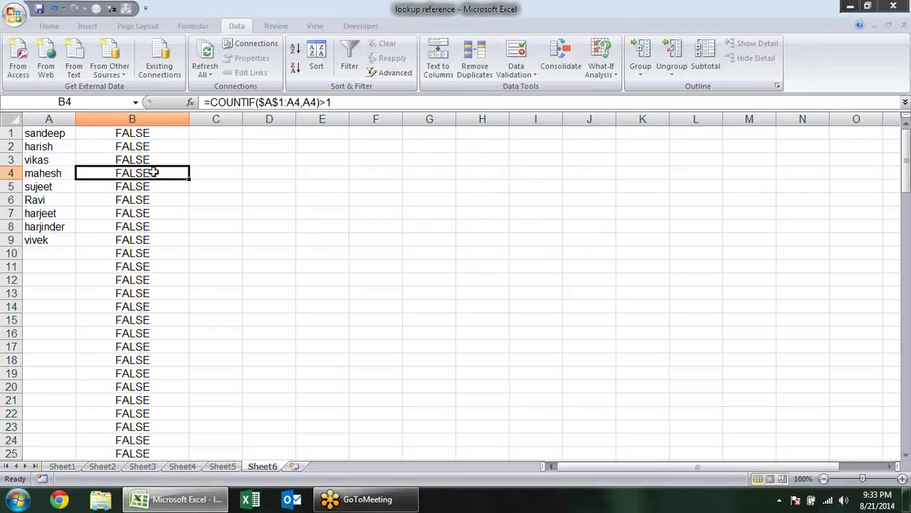
pyautogui.moveTo(46, 137); pyautogui.dragTo(41, 235)
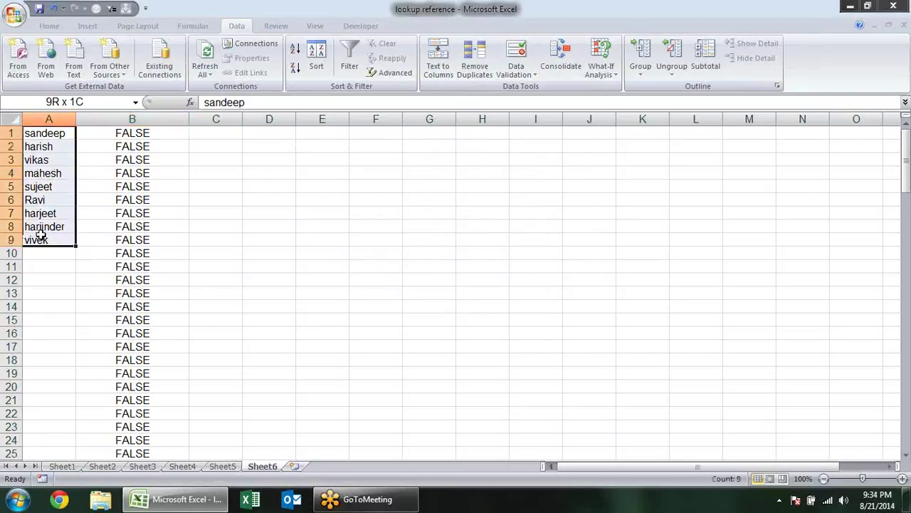
pyautogui.hotkey('ctrl', 'c')
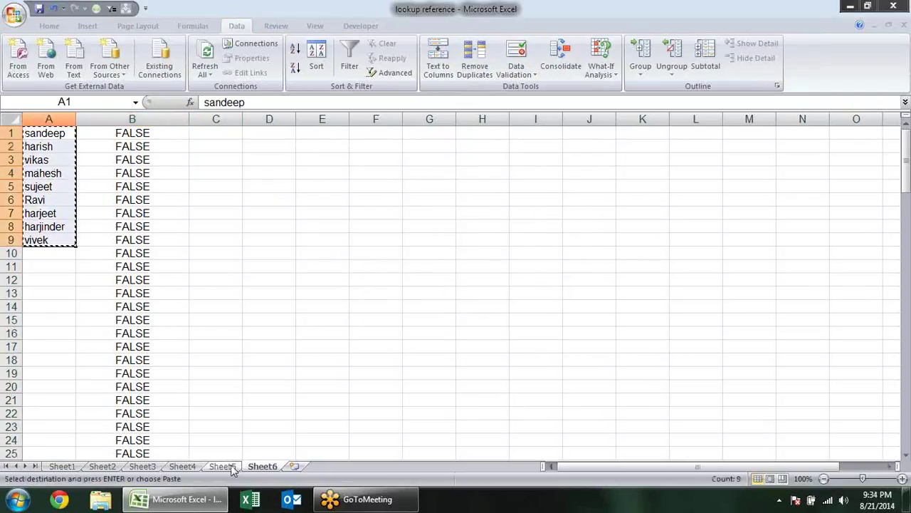
pyautogui.click(222, 465)
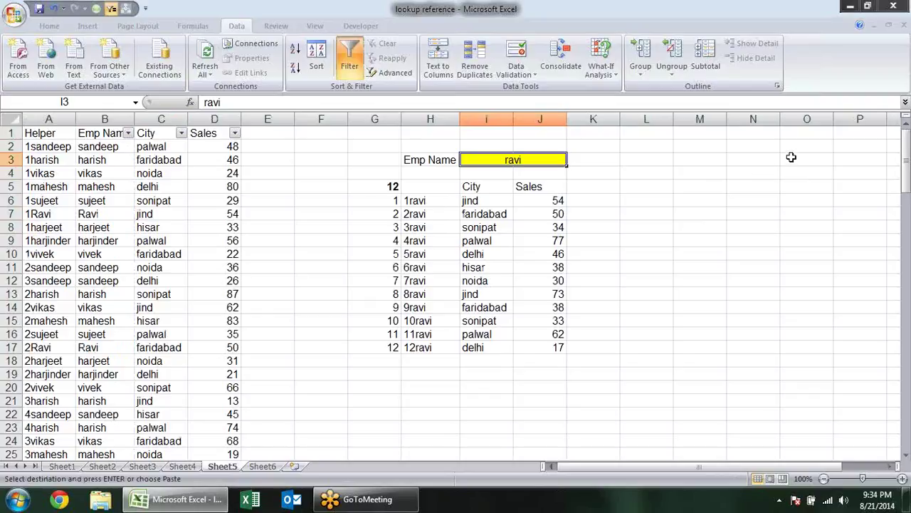
# Paste the nine unique names into O3:O11 on Sheet5
pyautogui.click(787, 159)
pyautogui.hotkey('ctrl', 'v')
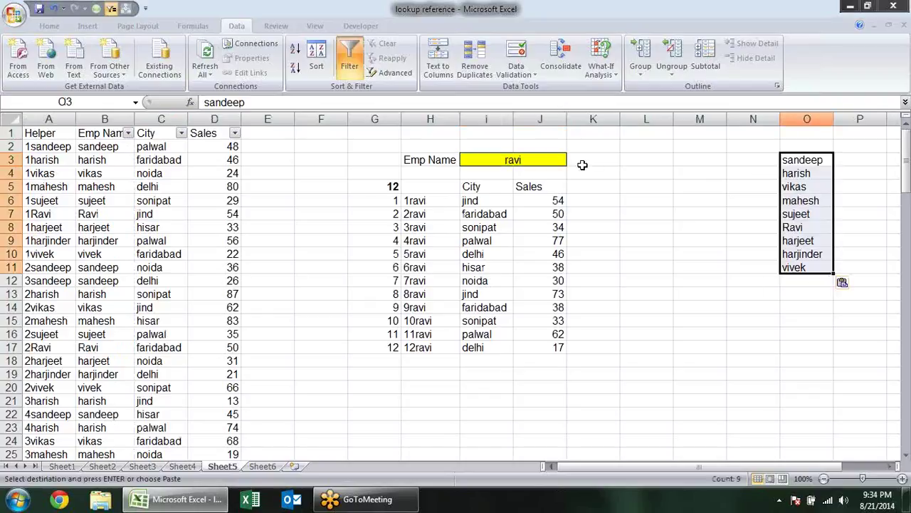
pyautogui.click(544, 161)
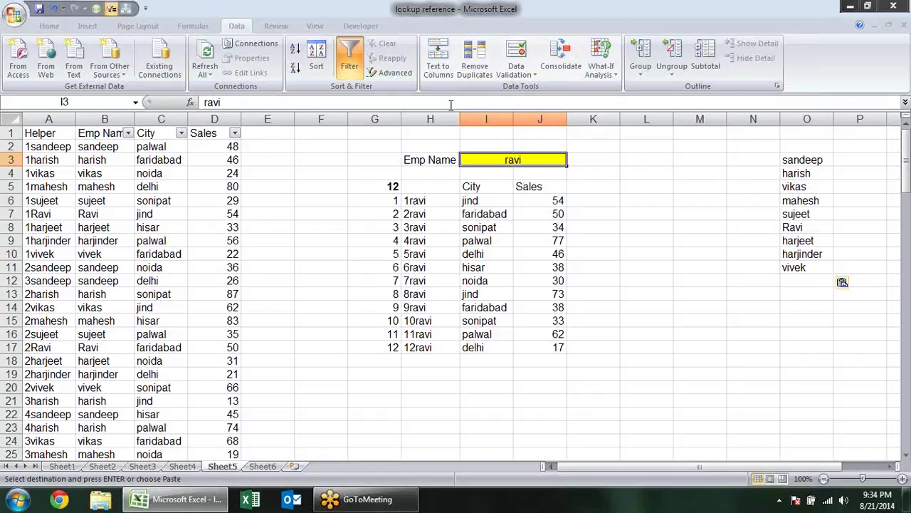
pyautogui.click(811, 160)
pyautogui.moveTo(812, 160)
pyautogui.mouseDown()
pyautogui.moveTo(819, 279)
pyautogui.moveTo(817, 269)
pyautogui.mouseUp()
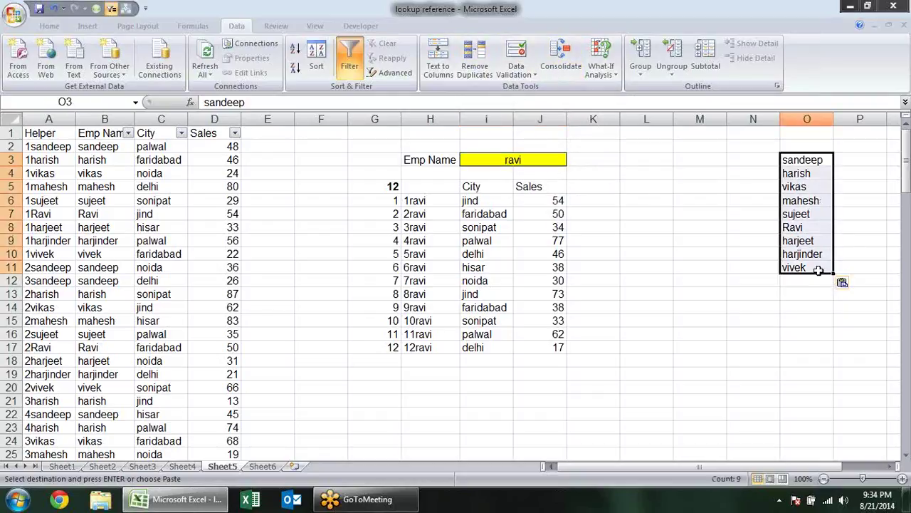
# Give I3 a List data validation with source =$O$3:$O$11
pyautogui.click(556, 160)
pyautogui.click(516, 55)
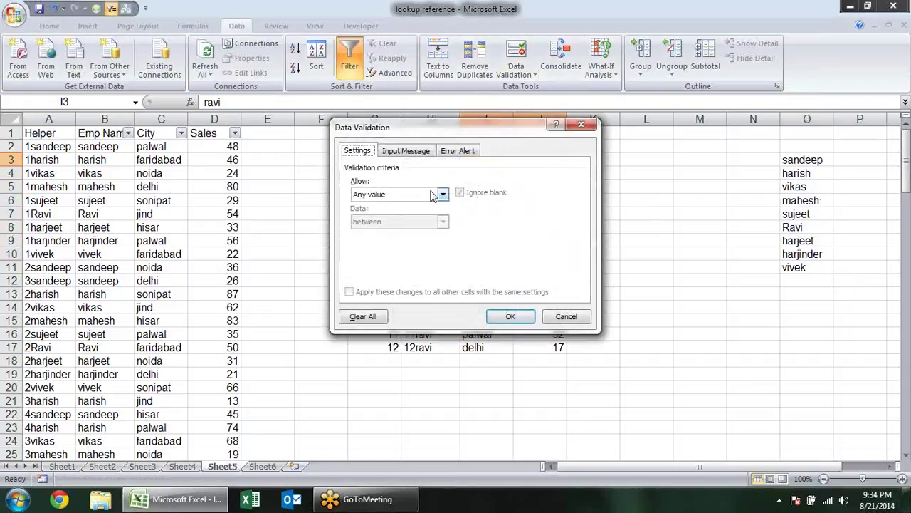
pyautogui.click(442, 194)
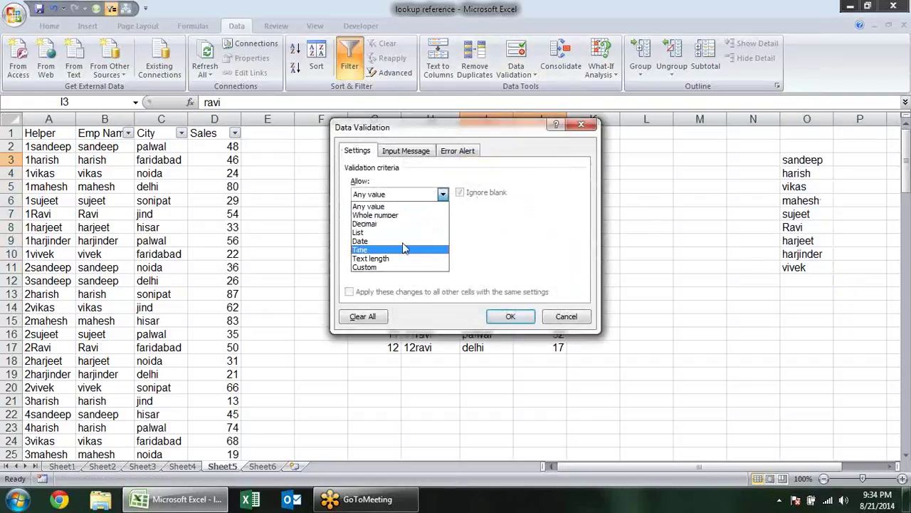
pyautogui.click(406, 233)
pyautogui.click(519, 248)
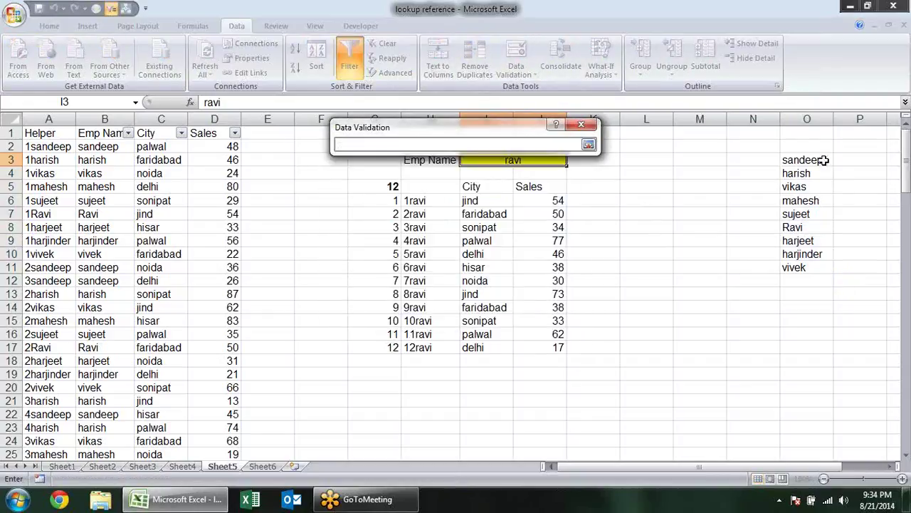
pyautogui.moveTo(818, 160); pyautogui.dragTo(824, 266)
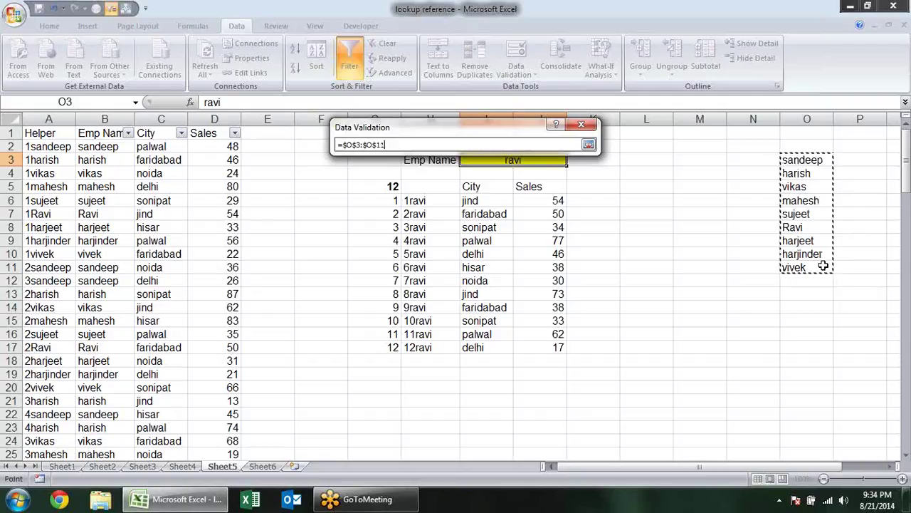
pyautogui.press('Return')
pyautogui.click(510, 316)
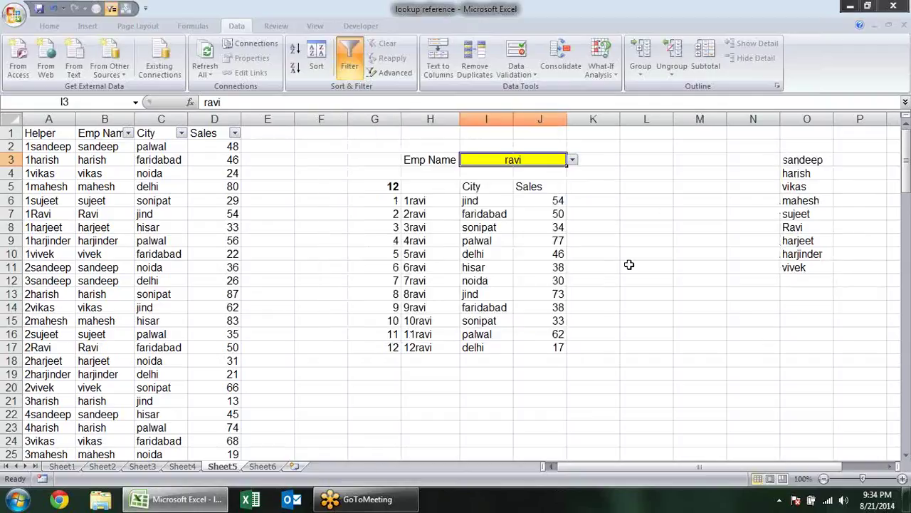
# Try sujeet, harjeet and vikas from the Emp Name dropdown
pyautogui.click(653, 198)
pyautogui.click(567, 160)
pyautogui.click(573, 162)
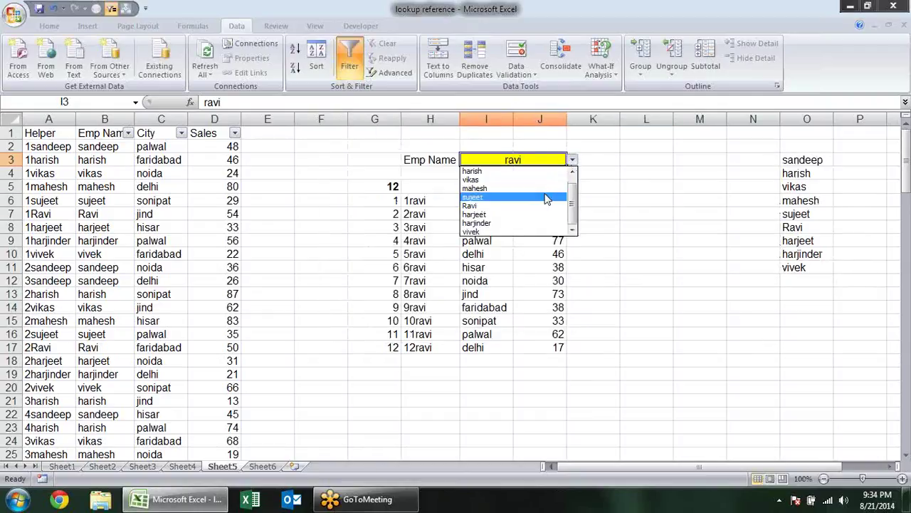
pyautogui.click(543, 198)
pyautogui.click(572, 160)
pyautogui.click(533, 216)
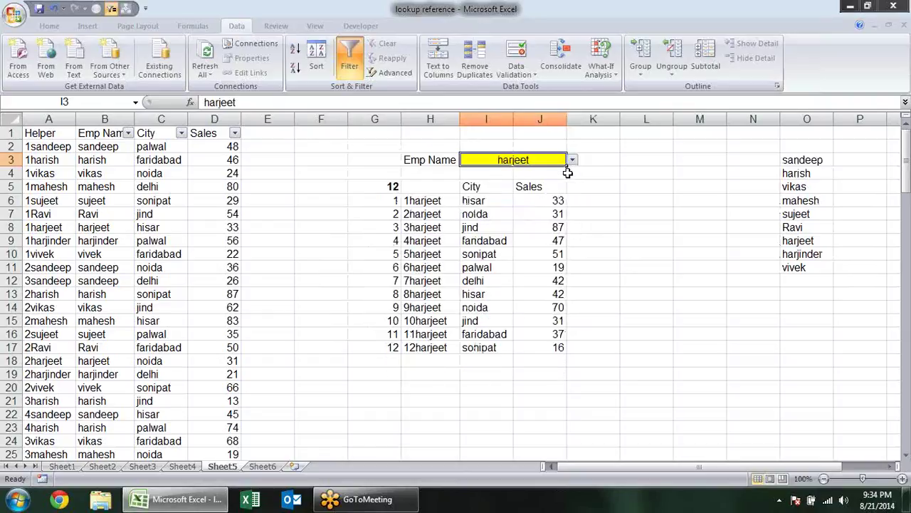
pyautogui.click(573, 161)
pyautogui.click(539, 215)
pyautogui.click(572, 160)
pyautogui.click(534, 181)
# Try harish, harjinder, vivek and Ravi from the dropdown, ending on harjinder
pyautogui.click(573, 161)
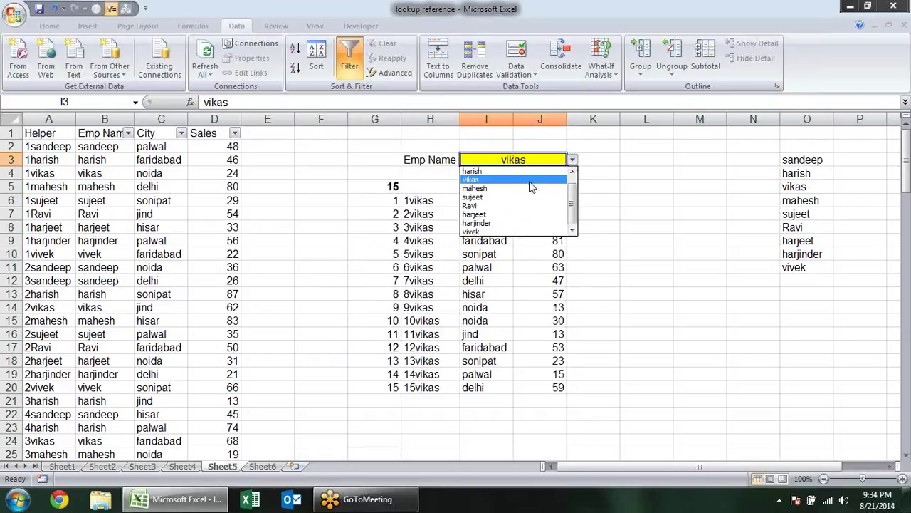
pyautogui.click(534, 177)
pyautogui.click(573, 161)
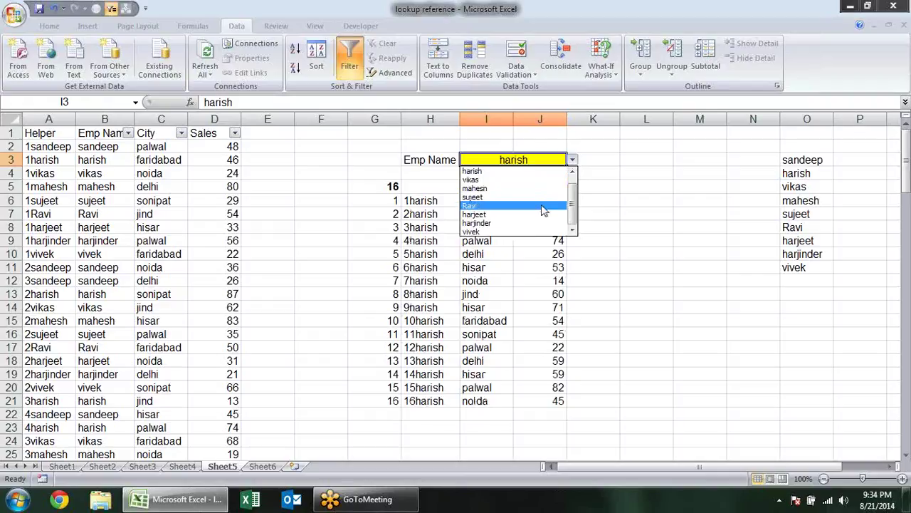
pyautogui.click(534, 223)
pyautogui.click(574, 161)
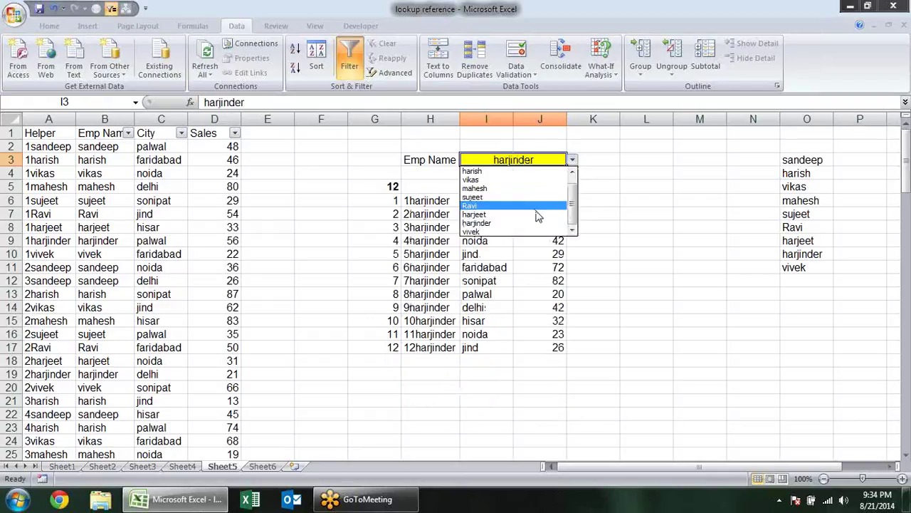
pyautogui.click(498, 231)
pyautogui.click(572, 161)
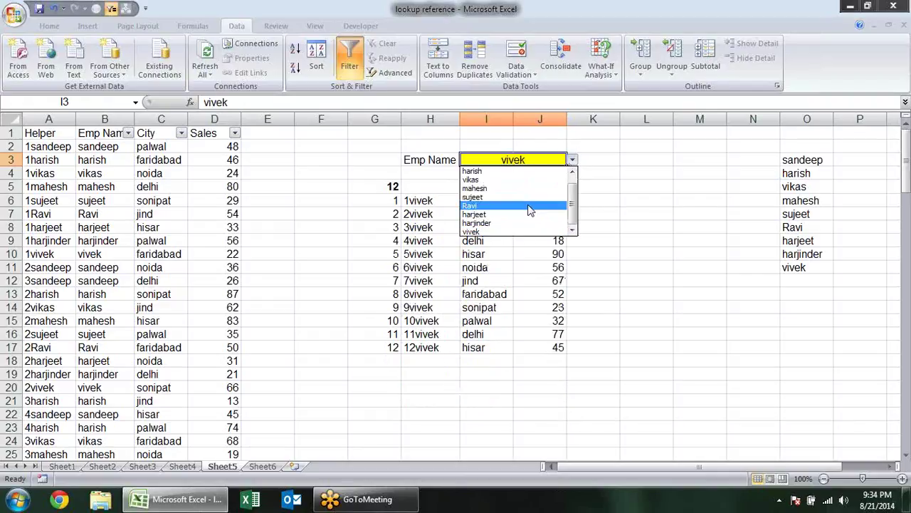
pyautogui.click(499, 206)
pyautogui.click(573, 161)
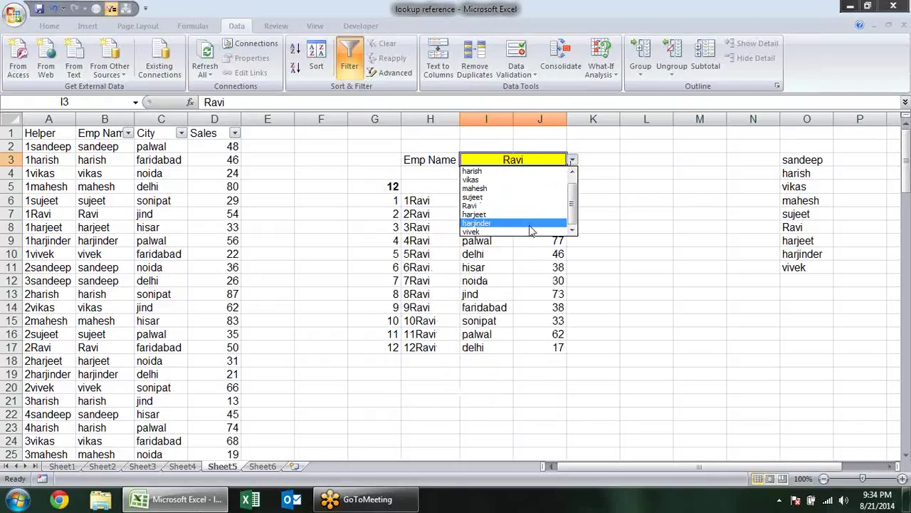
pyautogui.click(534, 223)
pyautogui.click(662, 252)
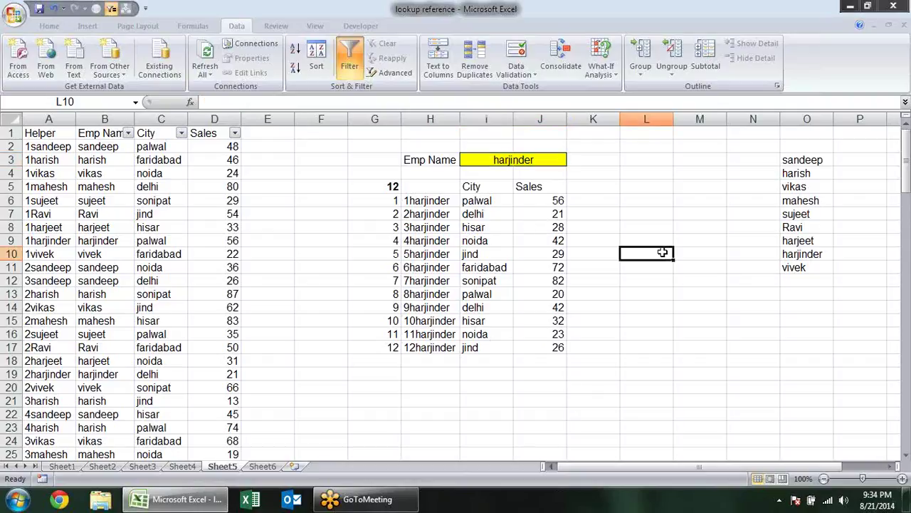
pyautogui.click(474, 242)
pyautogui.click(432, 230)
pyautogui.click(450, 212)
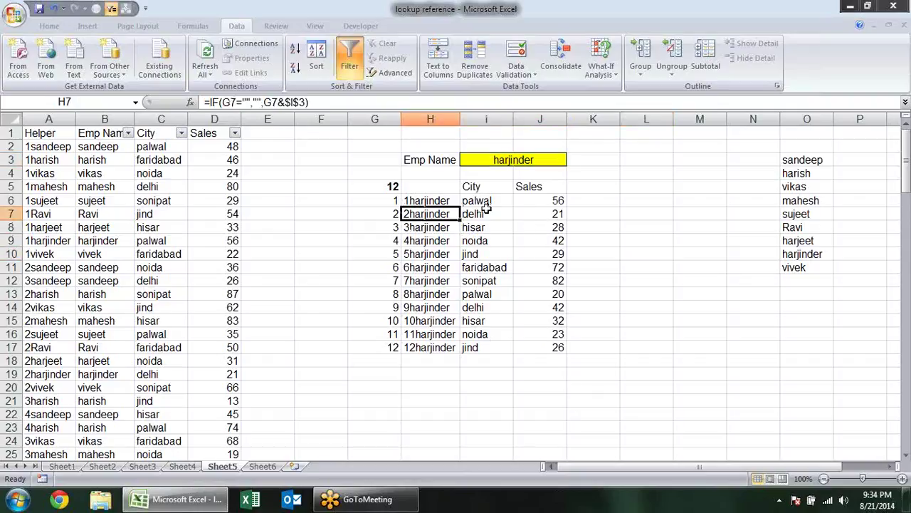
pyautogui.click(507, 212)
pyautogui.click(527, 202)
pyautogui.click(556, 242)
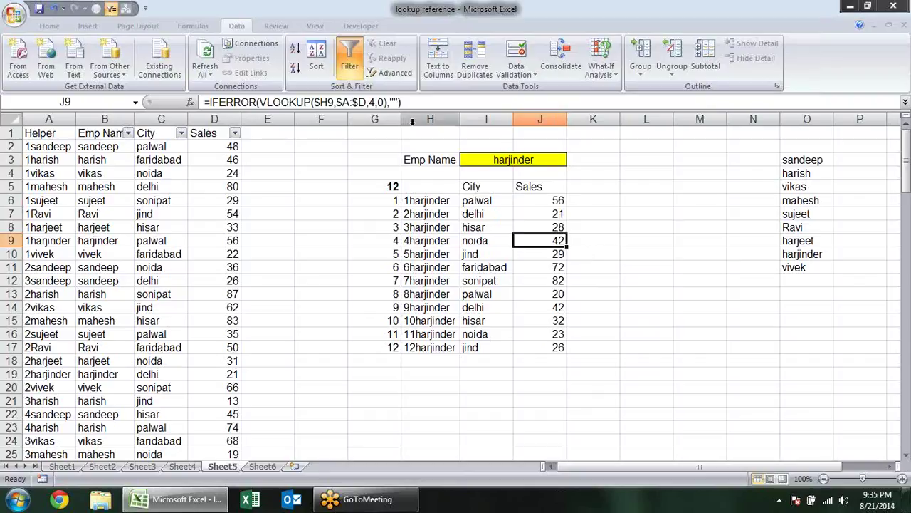
pyautogui.click(440, 202)
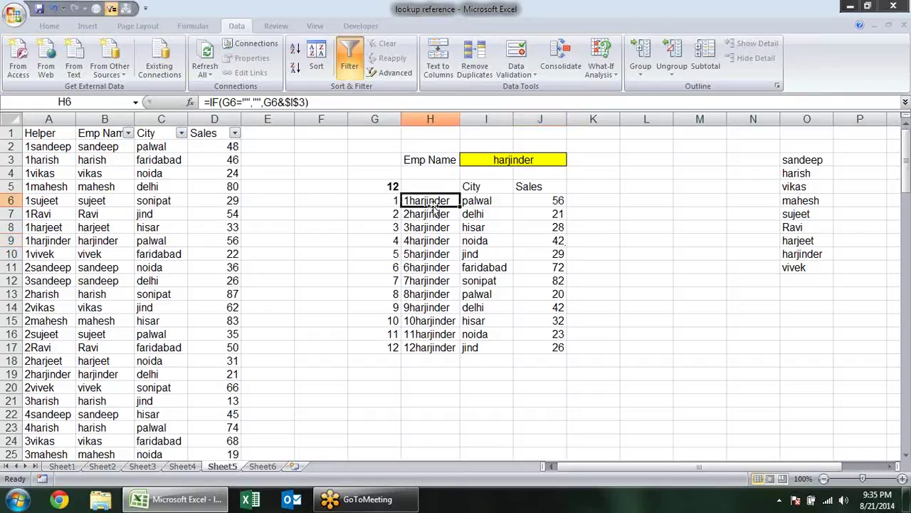
pyautogui.click(430, 216)
pyautogui.click(433, 229)
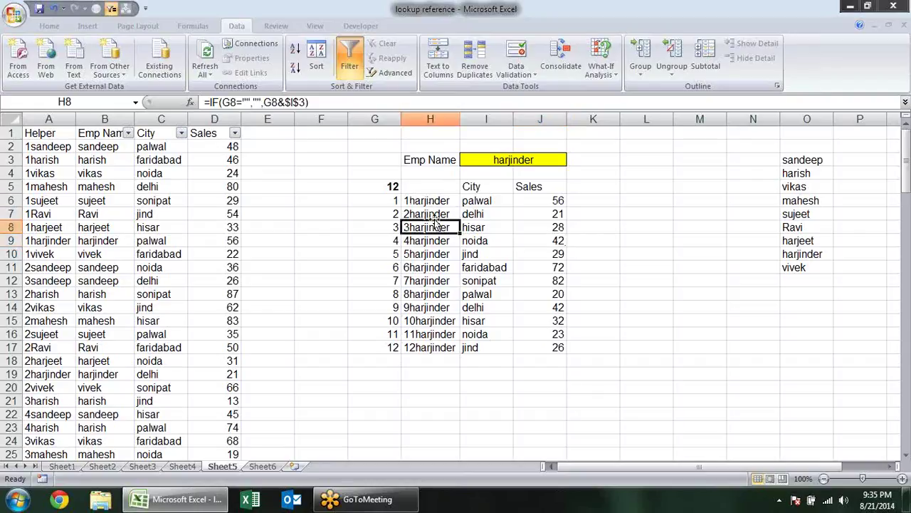
pyautogui.click(437, 213)
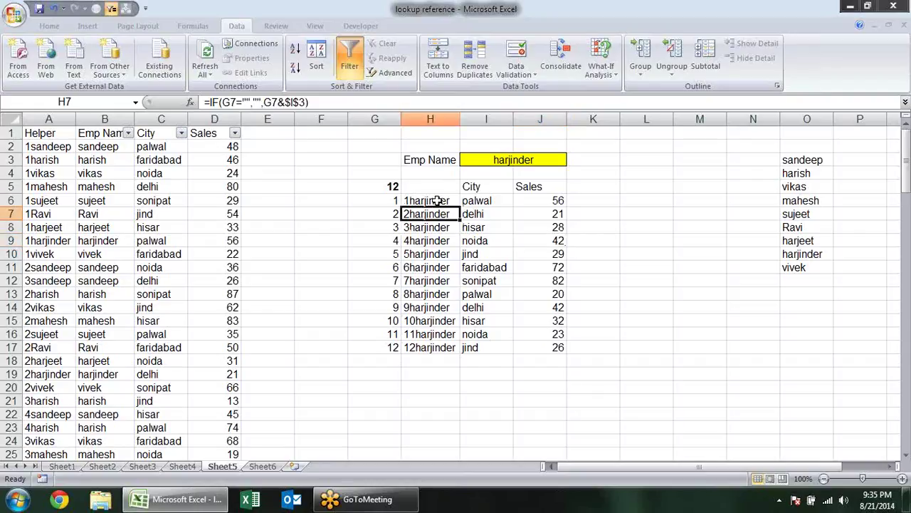
pyautogui.click(438, 202)
pyautogui.click(436, 228)
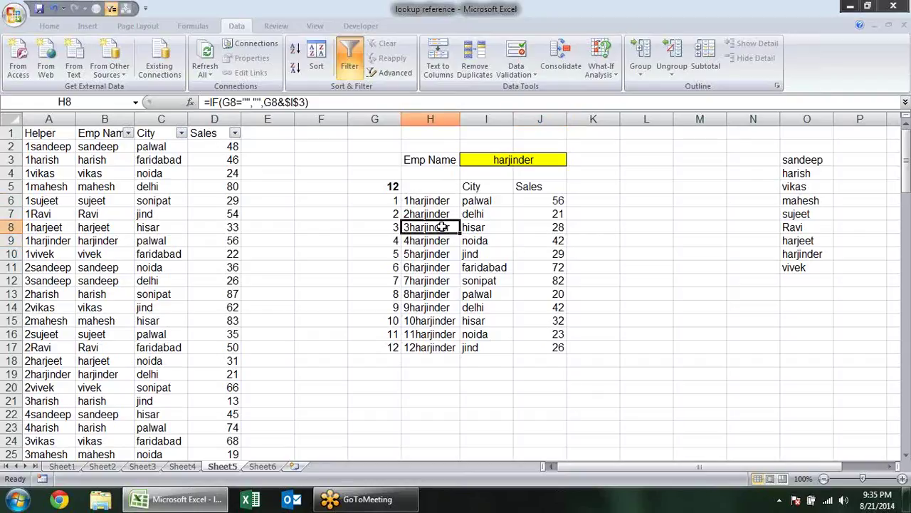
pyautogui.click(423, 201)
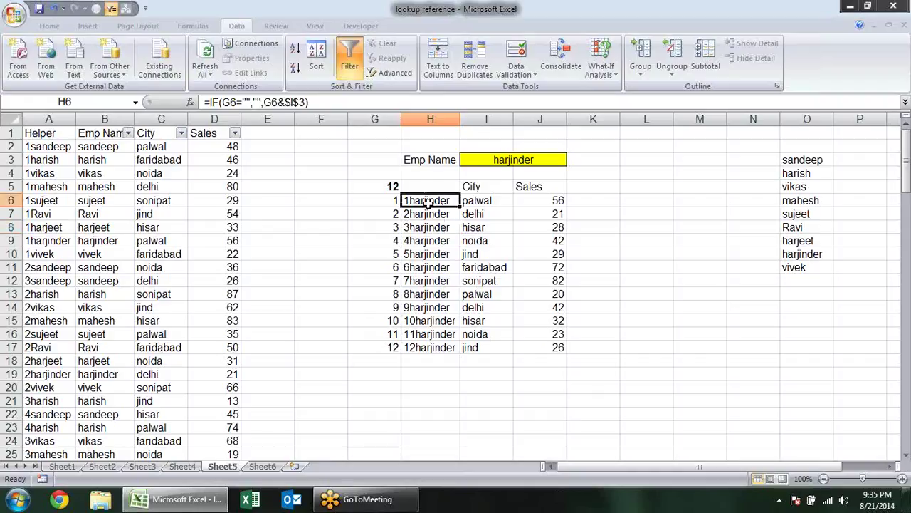
pyautogui.click(118, 147)
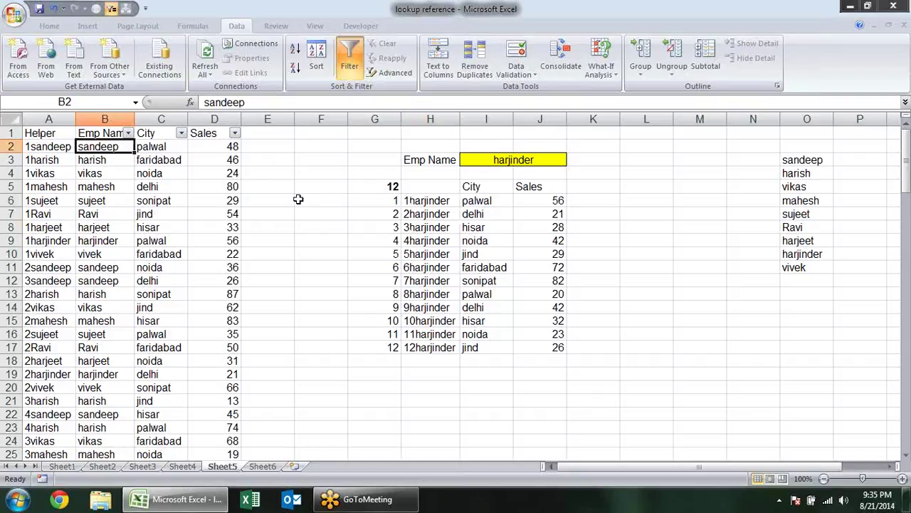
# Enter =VLOOKUP(I3,B:D,3,0) in K6 so it returns harjinder's first sales figure, 56
pyautogui.click(611, 203)
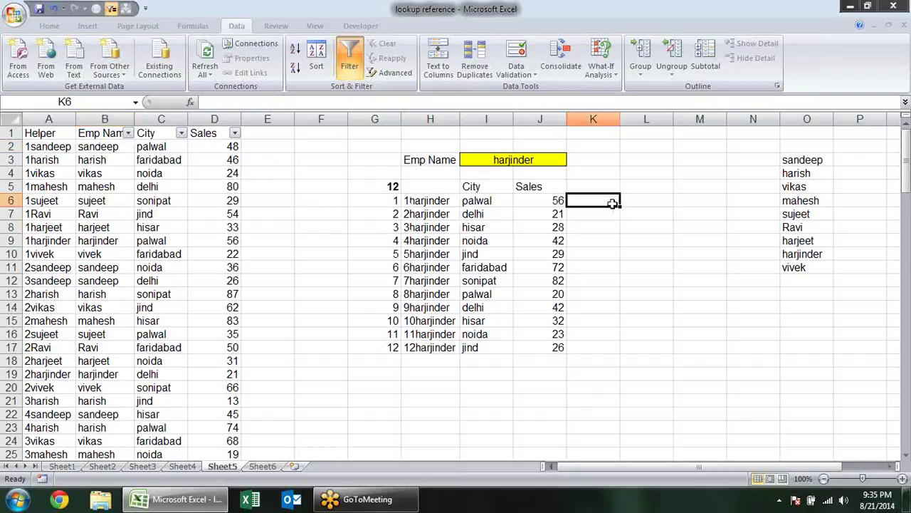
pyautogui.write('=vl')
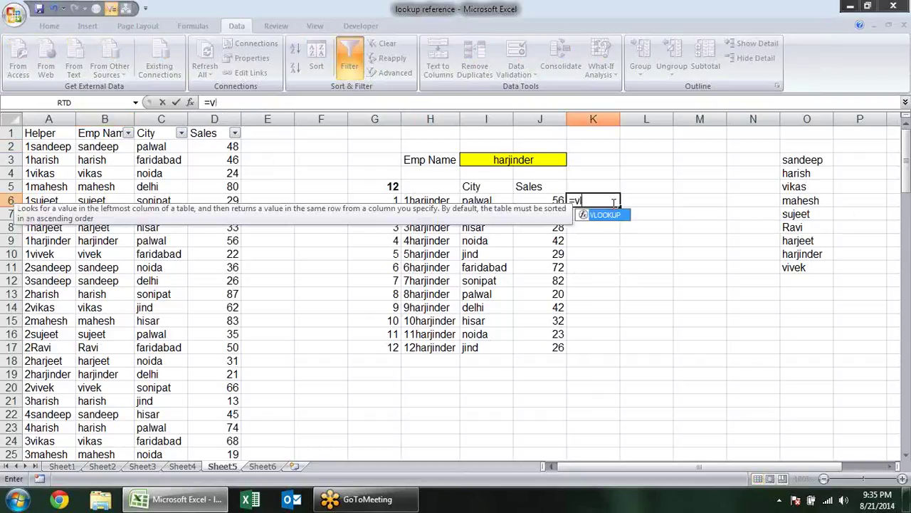
pyautogui.press('Tab')
pyautogui.moveTo(114, 120); pyautogui.dragTo(240, 118)
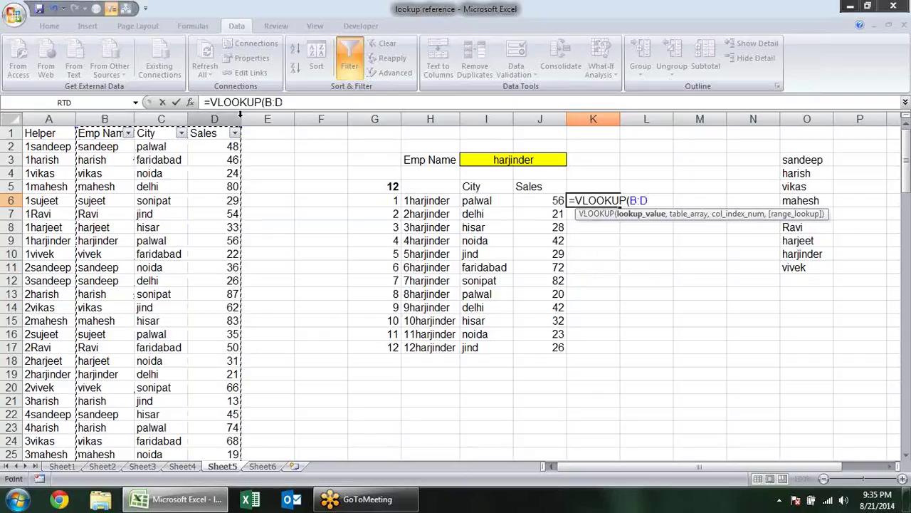
pyautogui.press('BackSpace')
pyautogui.press('BackSpace')
pyautogui.press('BackSpace')
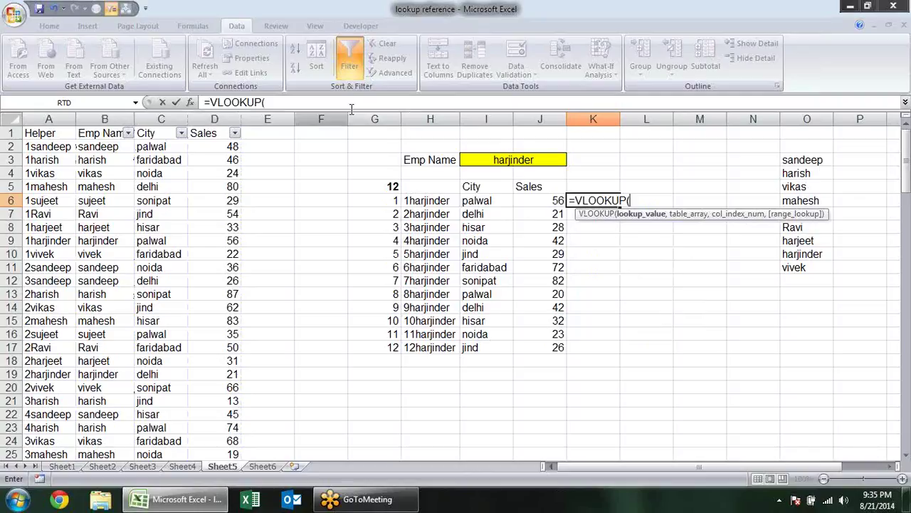
pyautogui.click(494, 160)
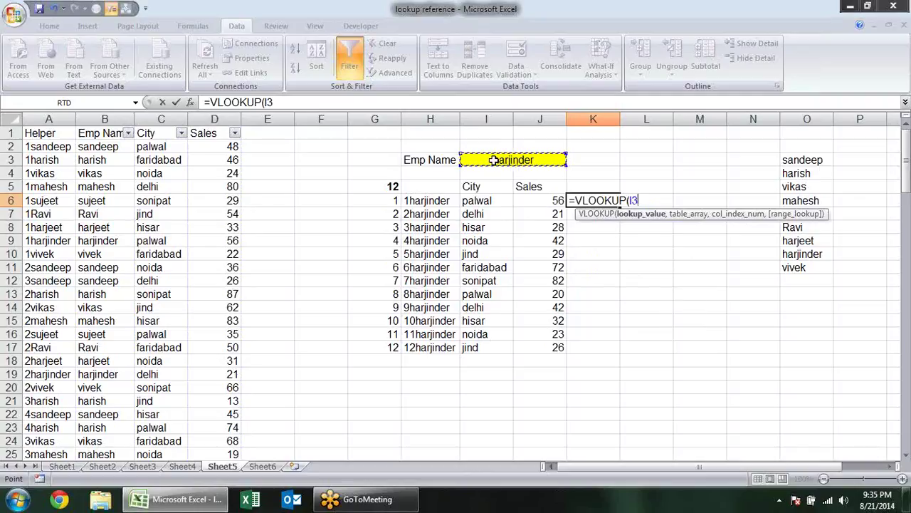
pyautogui.write(',')
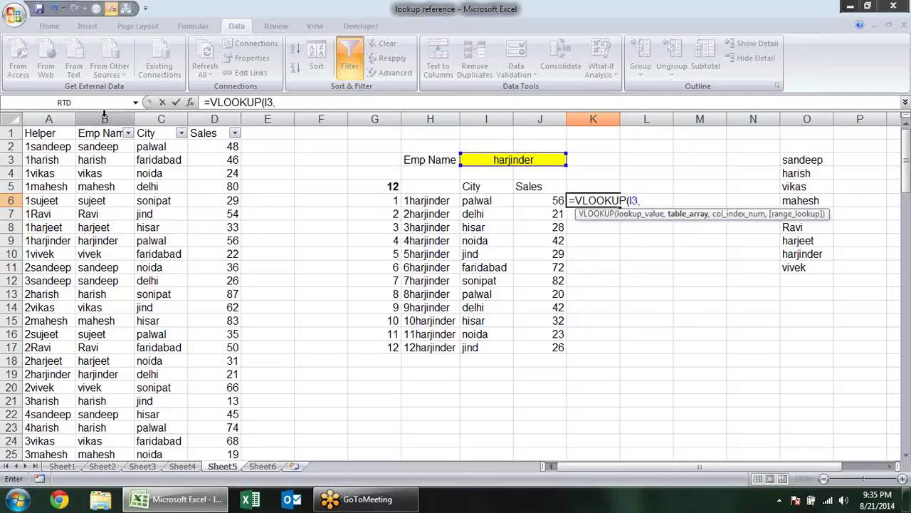
pyautogui.moveTo(105, 119); pyautogui.dragTo(237, 121)
pyautogui.write(',3')
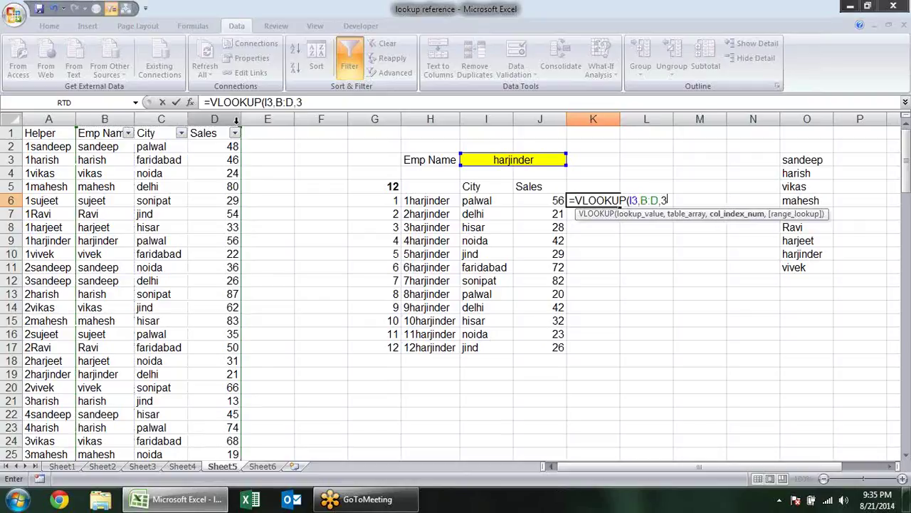
pyautogui.write(',0')
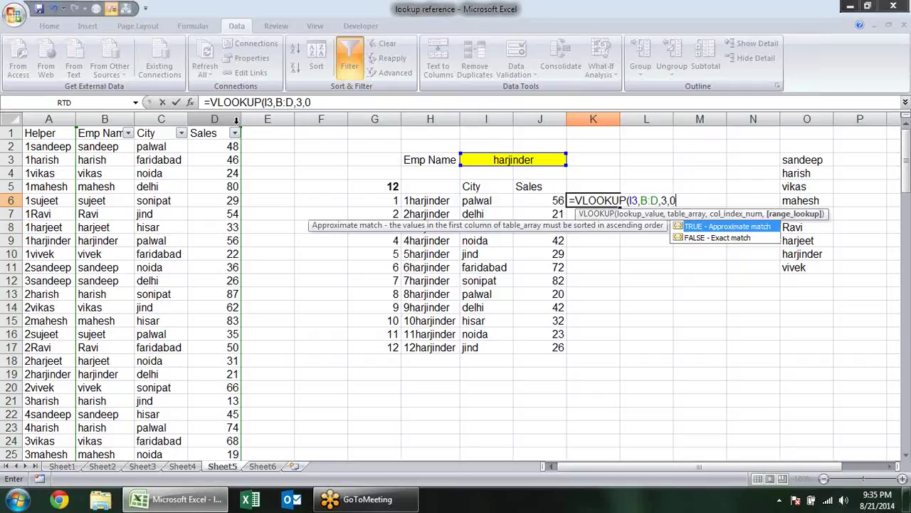
pyautogui.press('Return')
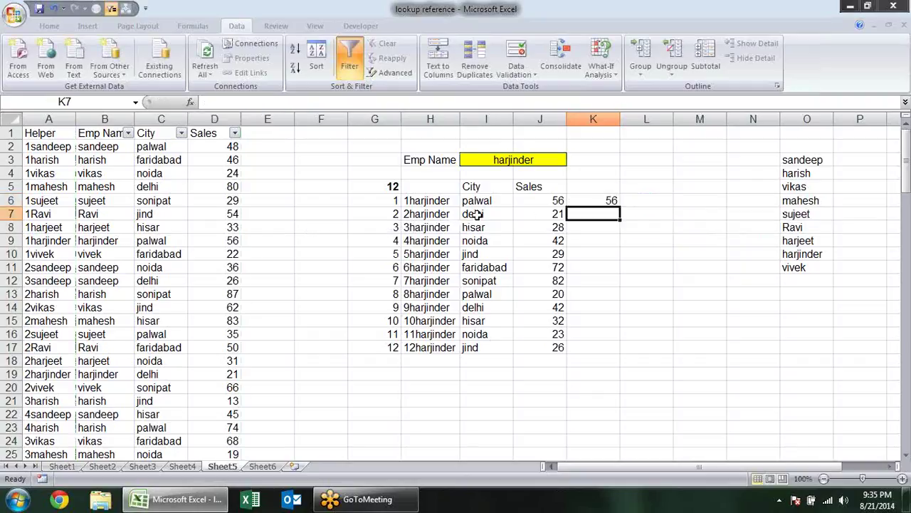
pyautogui.click(596, 200)
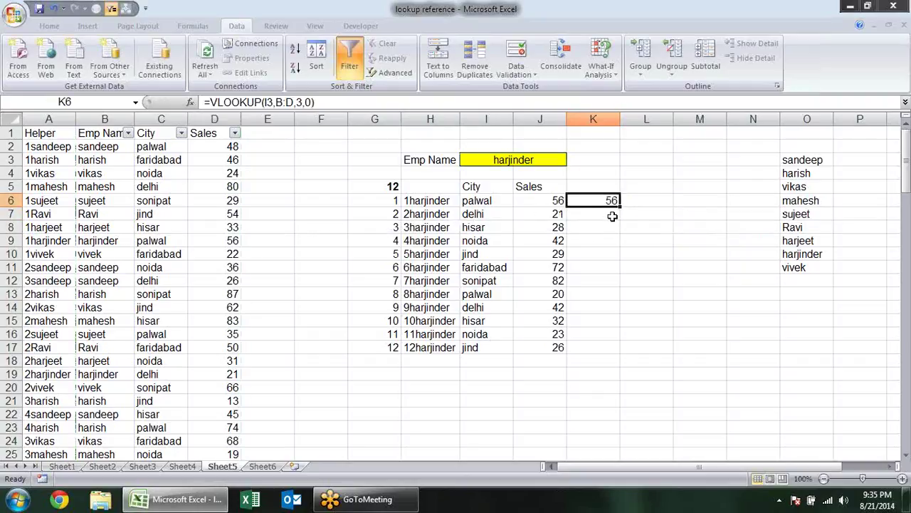
# Inspect the helper key formulas in column H and the Sales lookup formulas beside them
pyautogui.click(445, 199)
pyautogui.click(446, 215)
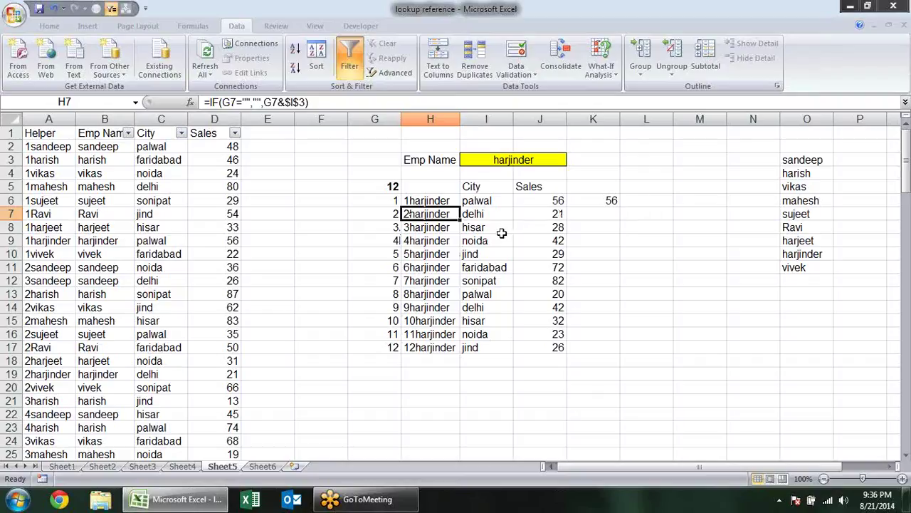
pyautogui.click(537, 215)
pyautogui.click(541, 239)
pyautogui.click(549, 282)
pyautogui.click(562, 321)
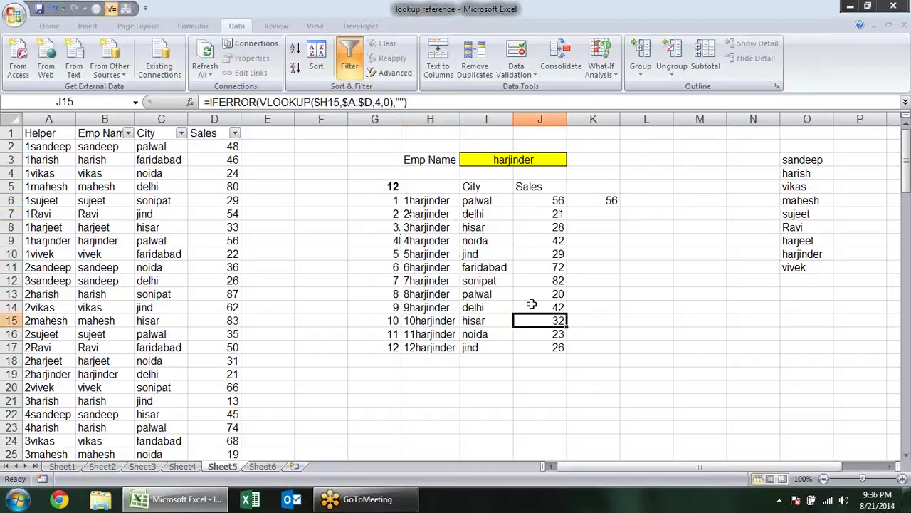
pyautogui.moveTo(432, 202); pyautogui.dragTo(554, 347)
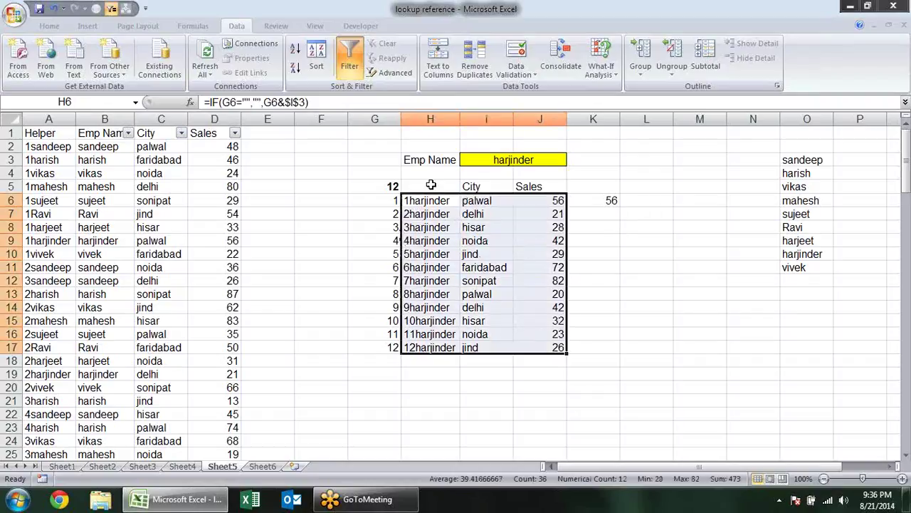
pyautogui.click(432, 207)
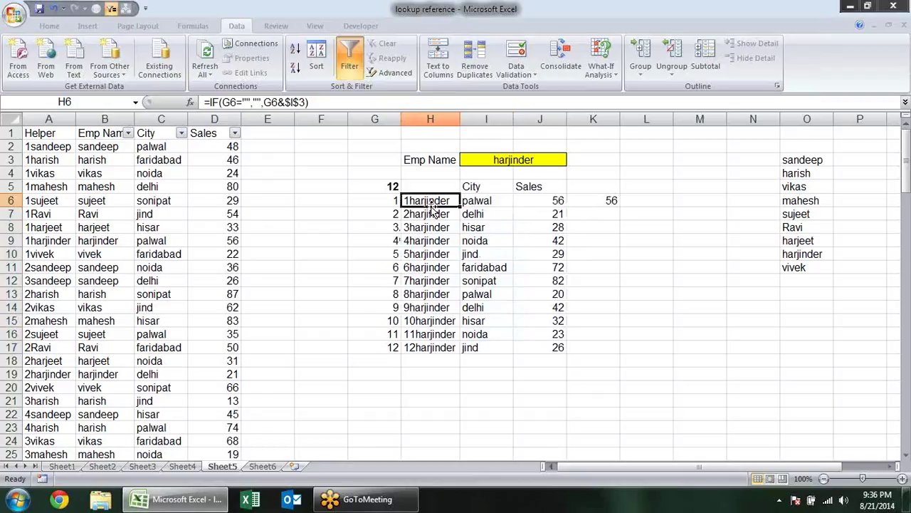
# Review the COUNTIF helpers in column A and the H keys, then select H6:H17
pyautogui.moveTo(57, 137); pyautogui.dragTo(28, 271)
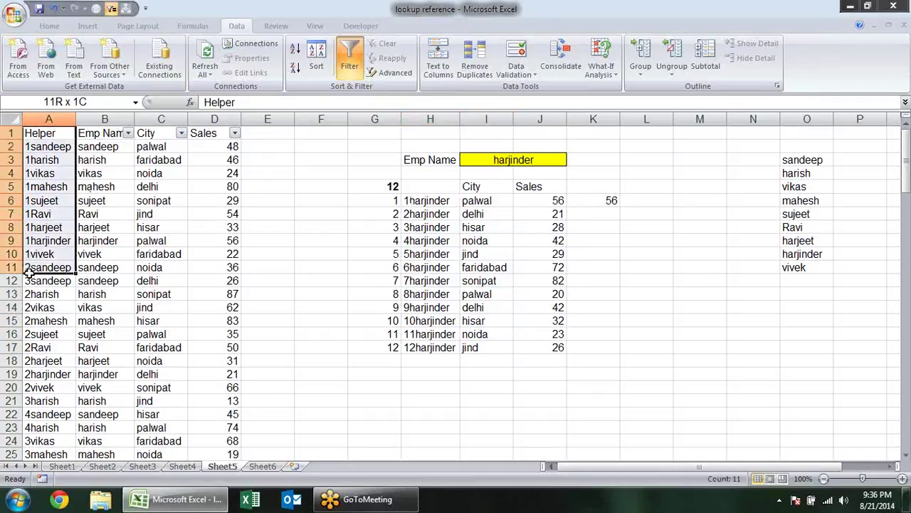
pyautogui.click(48, 202)
pyautogui.click(49, 256)
pyautogui.click(43, 322)
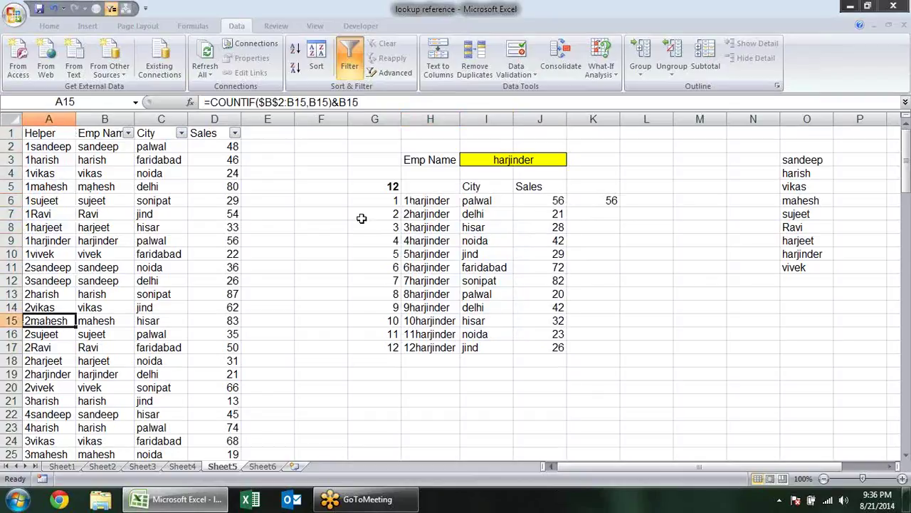
pyautogui.click(438, 205)
pyautogui.click(434, 239)
pyautogui.click(434, 298)
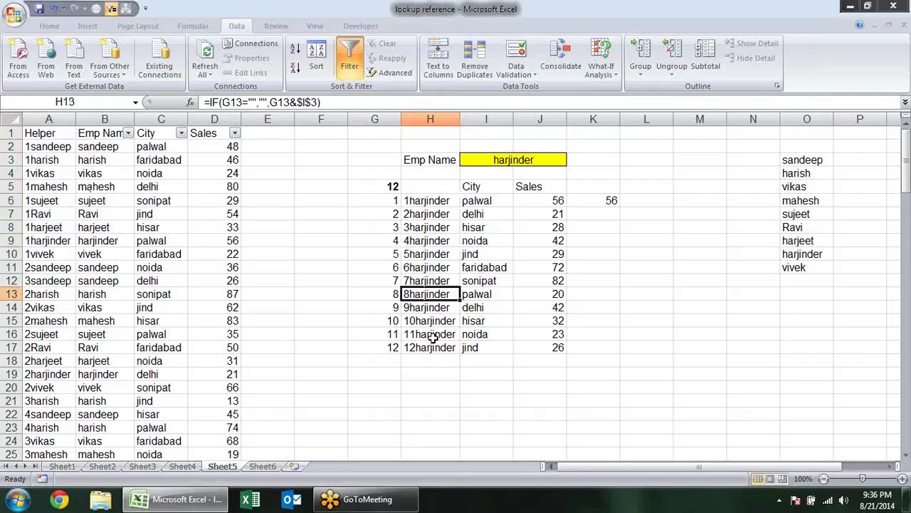
pyautogui.click(431, 347)
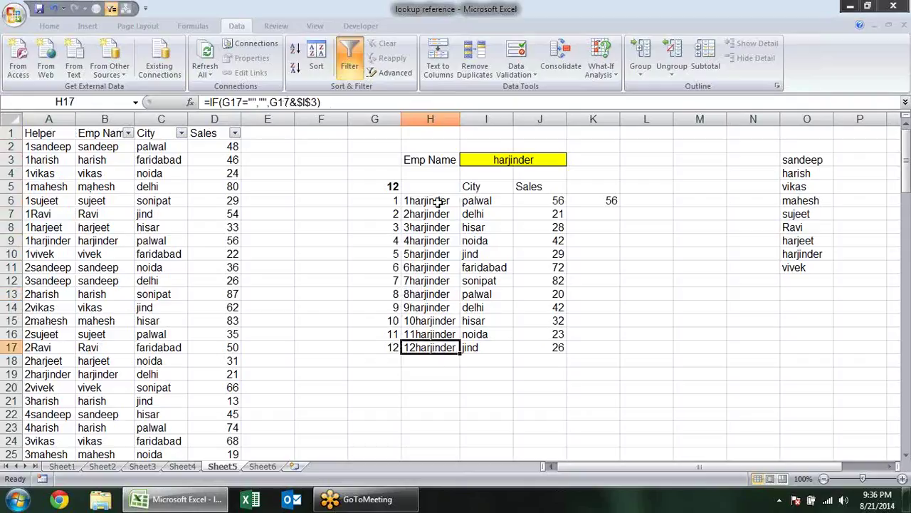
pyautogui.moveTo(439, 202); pyautogui.dragTo(424, 348)
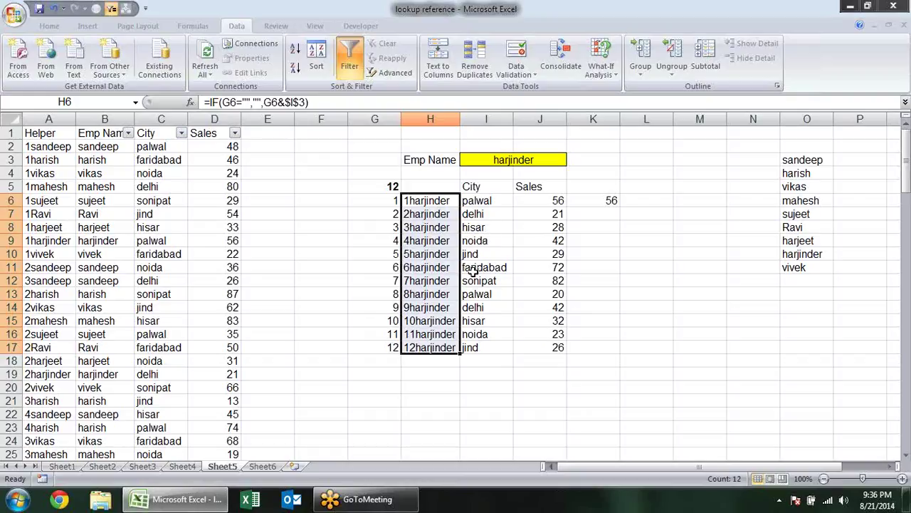
# Clear H6:H17 and change I6 to =IFERROR(VLOOKUP($G6&$I$3,$A:$D,3,0),"")
pyautogui.press('Delete')
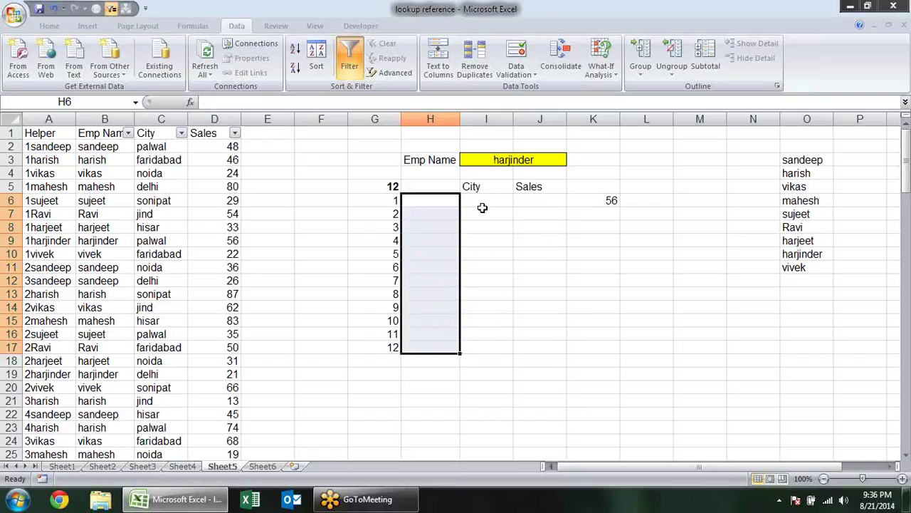
pyautogui.click(480, 203)
pyautogui.press('F2')
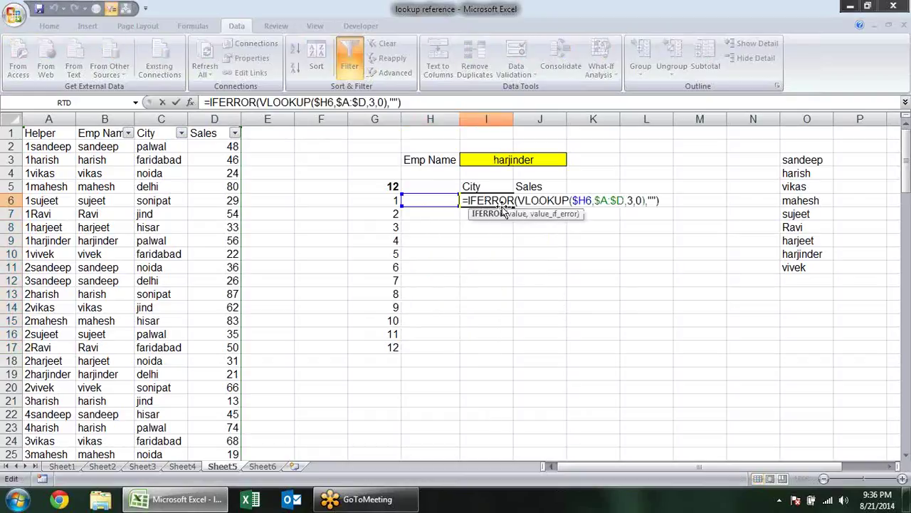
pyautogui.click(573, 202)
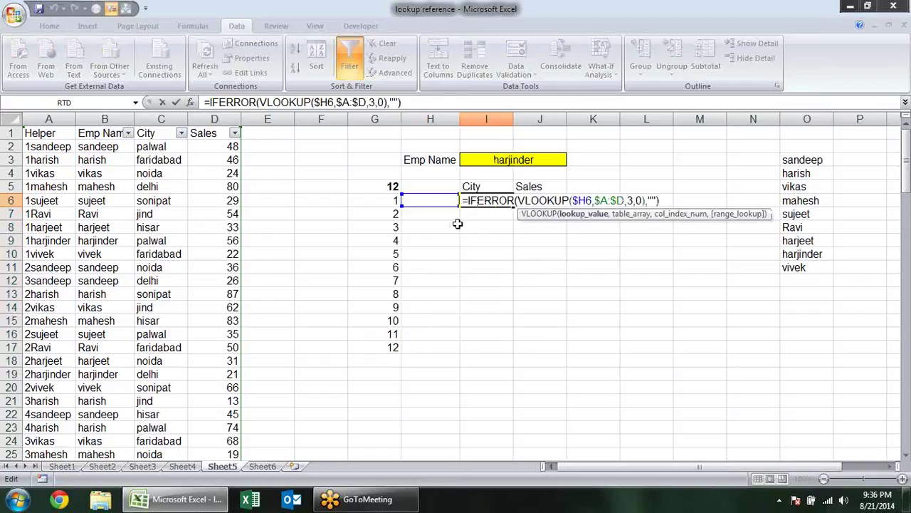
pyautogui.moveTo(423, 209); pyautogui.dragTo(396, 208)
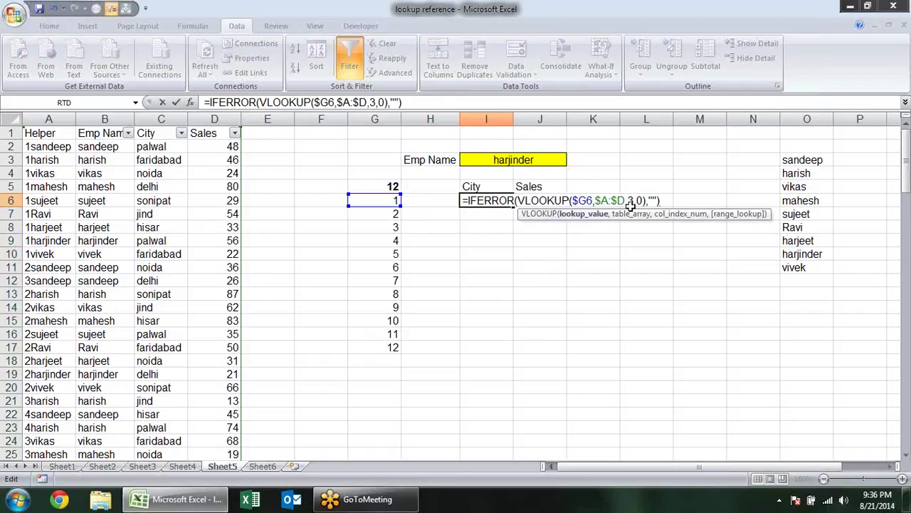
pyautogui.write('&')
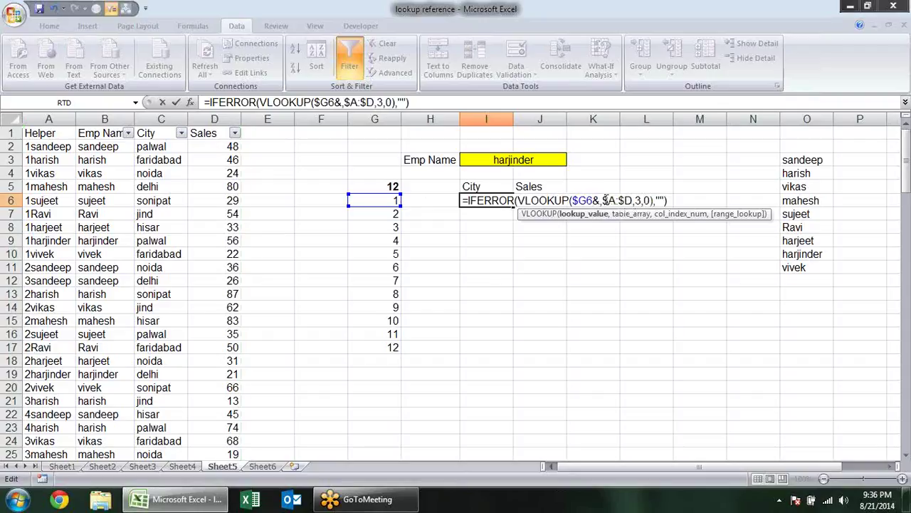
pyautogui.click(538, 163)
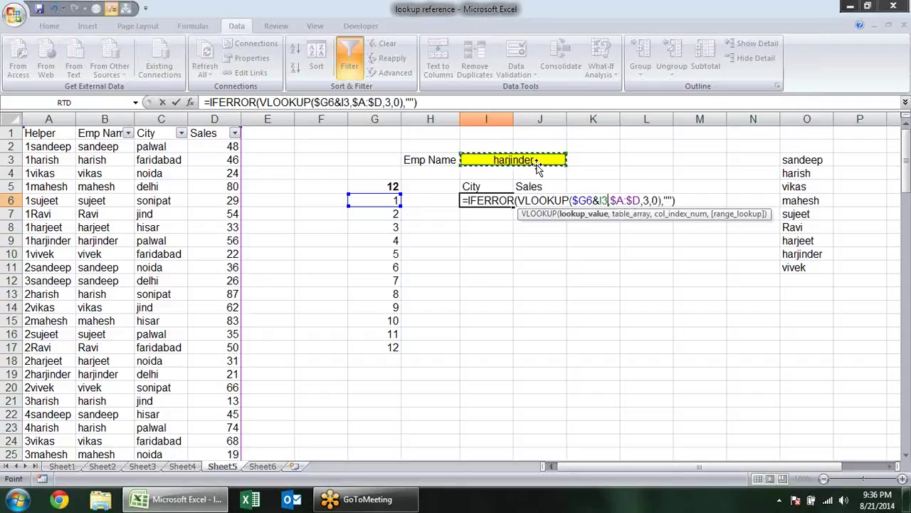
pyautogui.press('F4')
pyautogui.press('Return')
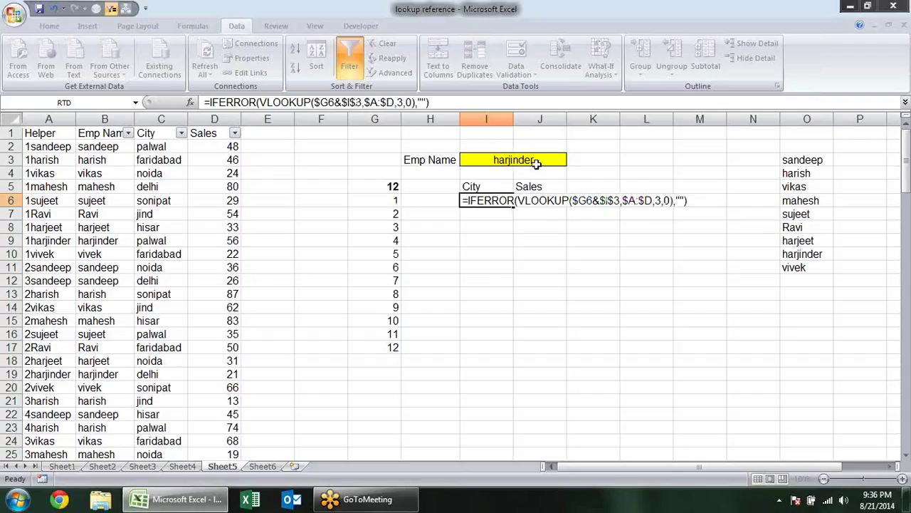
# Fill the new City formula down from I6 to I17
pyautogui.click(492, 202)
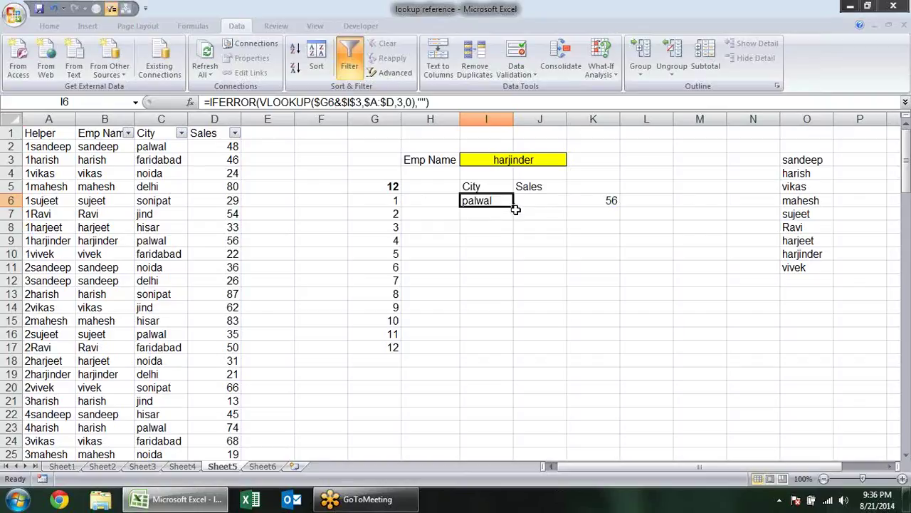
pyautogui.moveTo(514, 208); pyautogui.dragTo(513, 354)
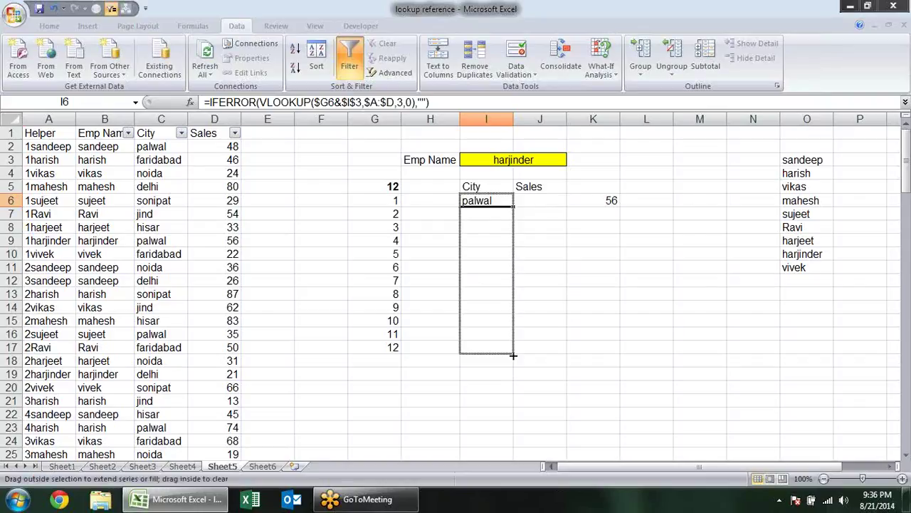
pyautogui.doubleClick(513, 354)
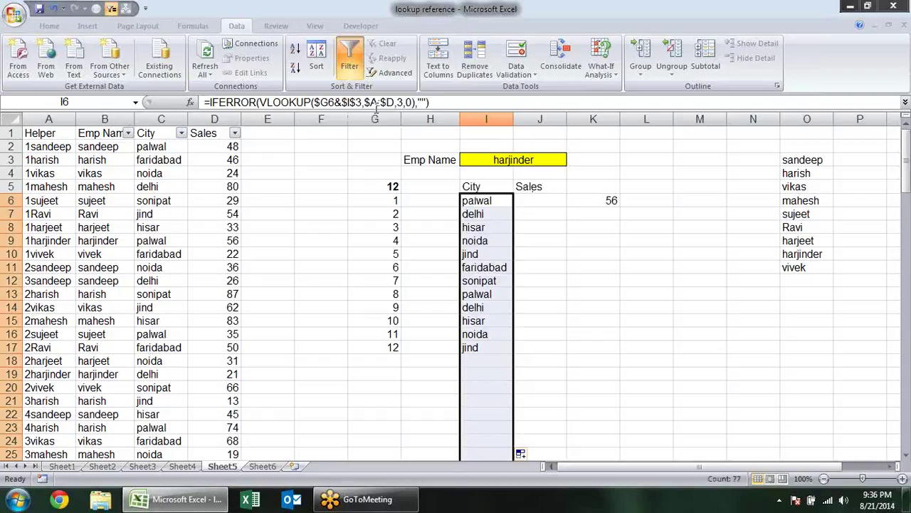
# Copy the $G6&$I$3 key expression from I6 for reuse in J6's Sales formula
pyautogui.click(466, 203)
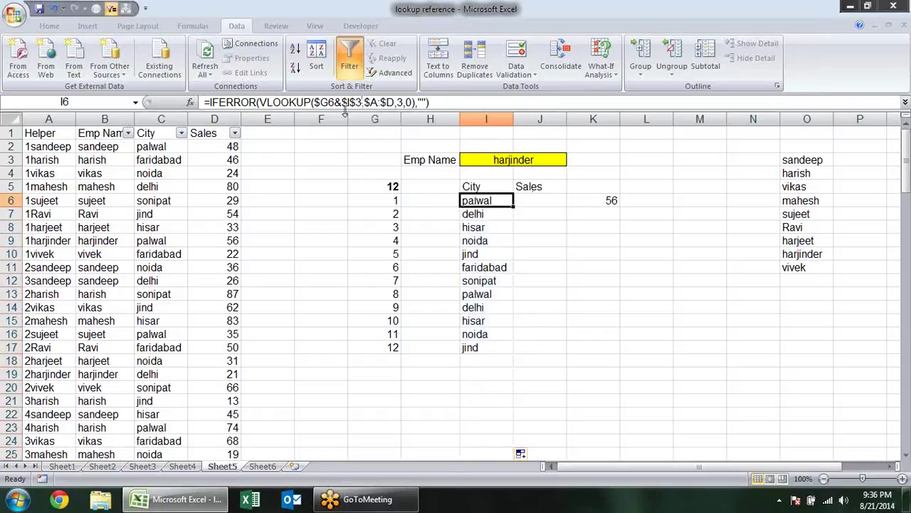
pyautogui.moveTo(361, 102); pyautogui.dragTo(315, 102)
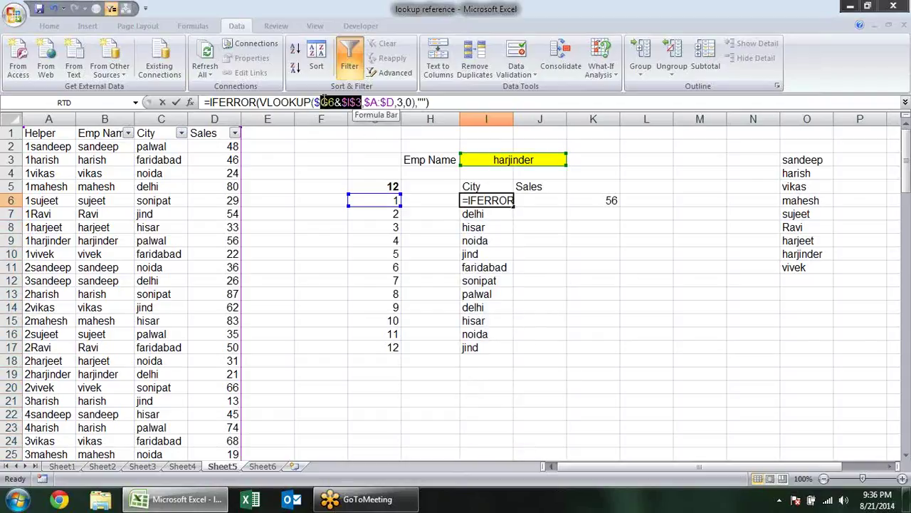
pyautogui.press('Escape')
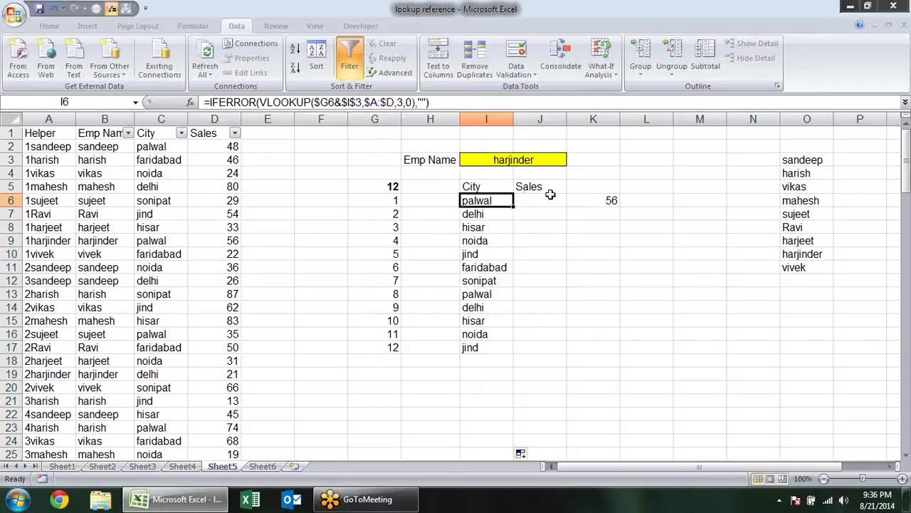
pyautogui.click(548, 201)
pyautogui.doubleClick(575, 201)
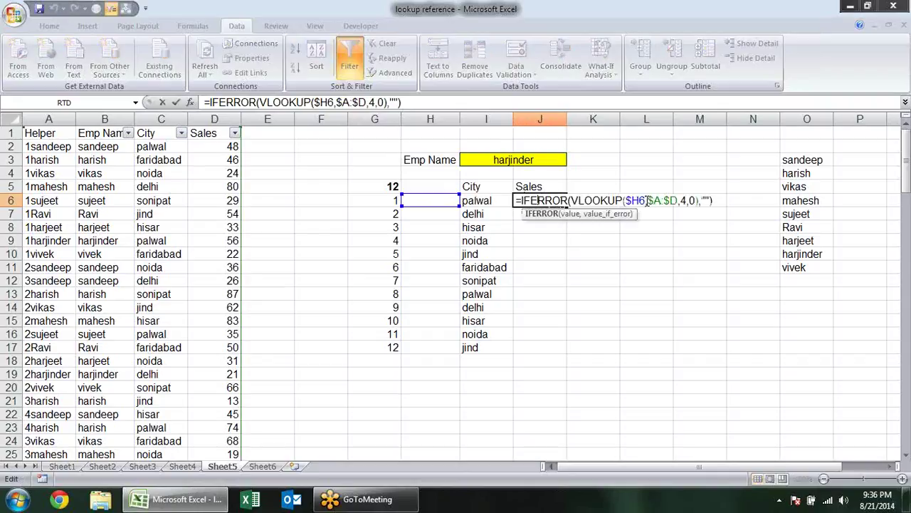
# Swap the row-number-and-name key into J6's Sales formula, showing 56, and fill it down
pyautogui.moveTo(644, 200); pyautogui.dragTo(626, 200)
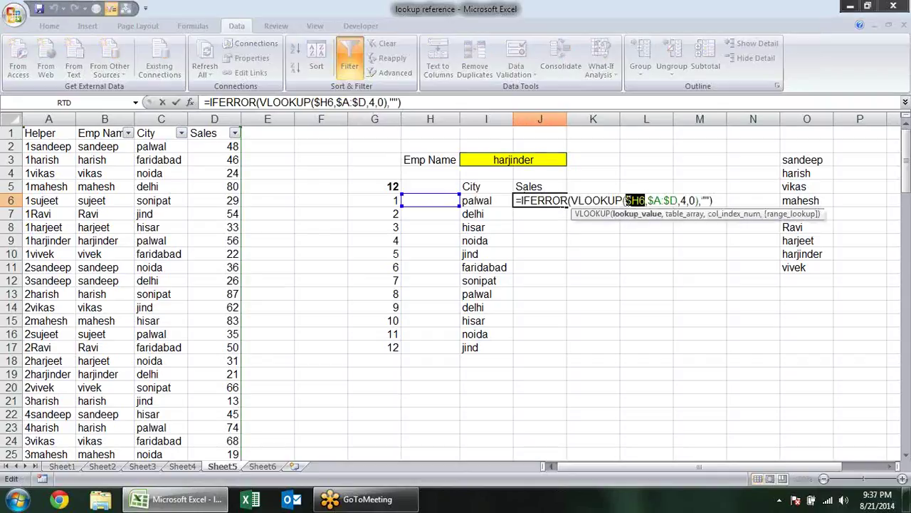
pyautogui.hotkey('ctrl', 'v')
pyautogui.press('Return')
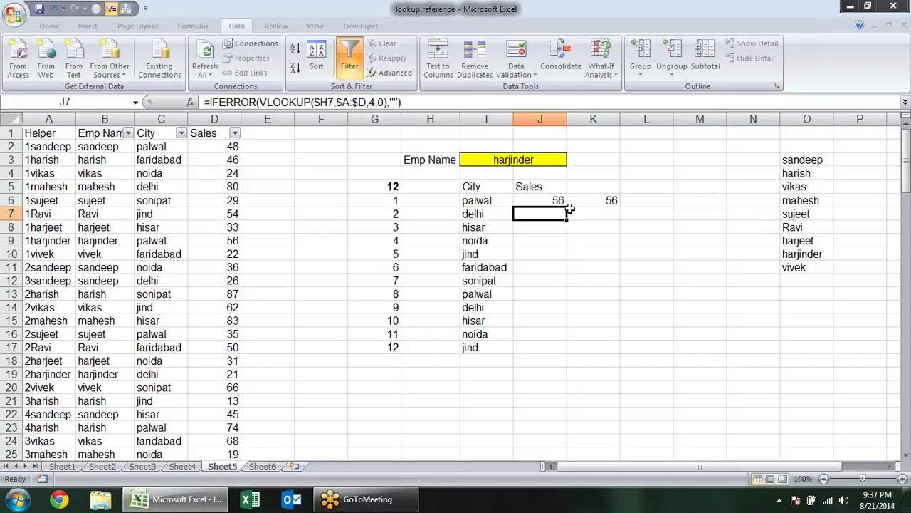
pyautogui.click(563, 203)
pyautogui.moveTo(568, 207); pyautogui.dragTo(569, 456)
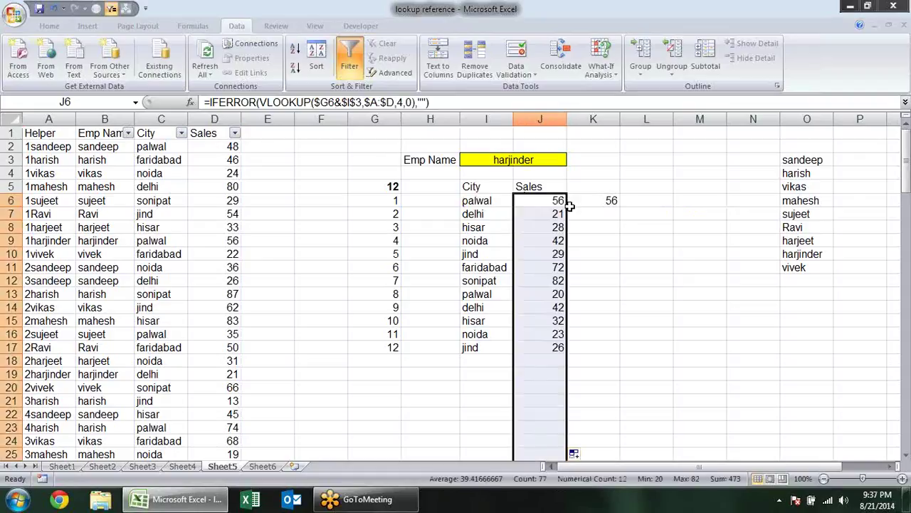
# Clear the leftover lookup in K6 and delete the empty Emp Name label column H
pyautogui.click(612, 202)
pyautogui.press('Delete')
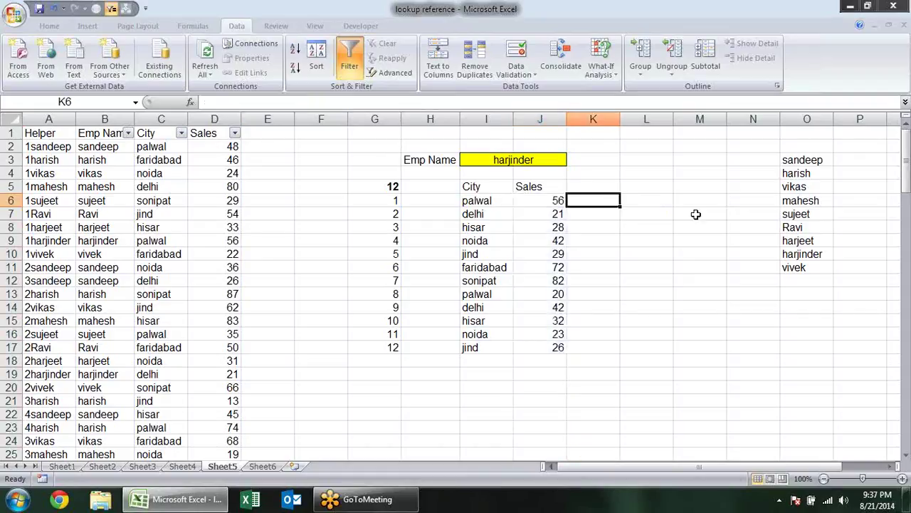
pyautogui.click(644, 306)
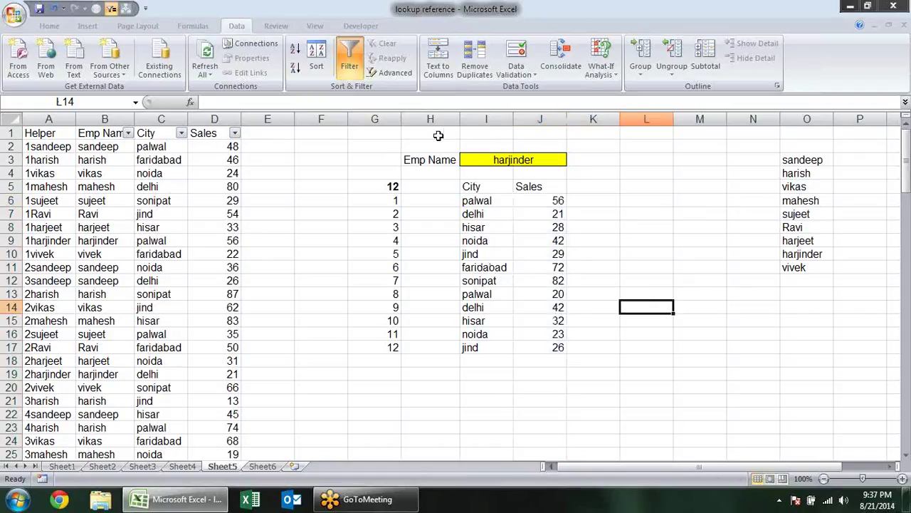
pyautogui.rightClick(431, 117)
pyautogui.click(501, 200)
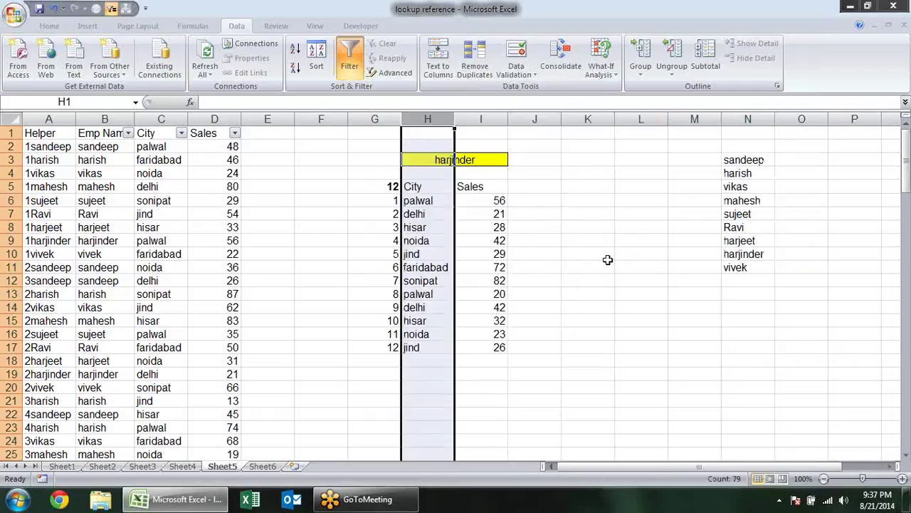
pyautogui.click(598, 255)
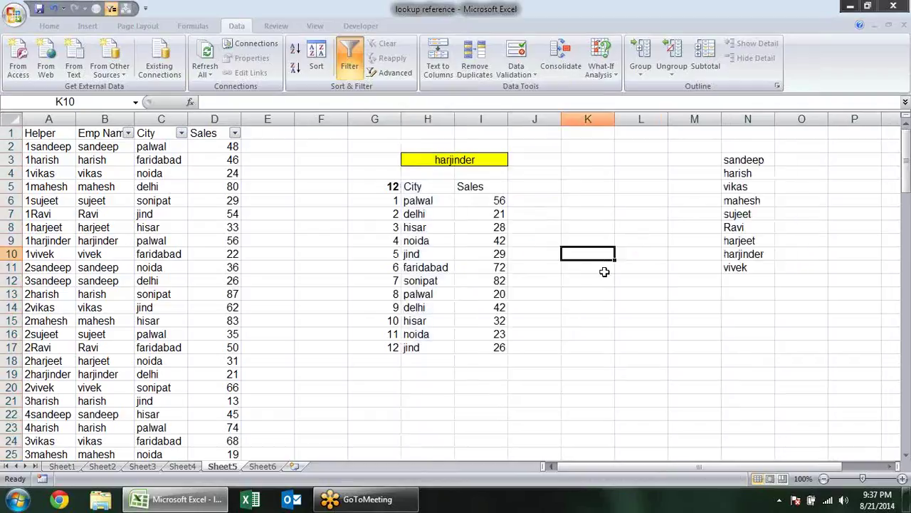
# Move the count 12 up to G4 and head G5 'Sl NO.'
pyautogui.click(390, 186)
pyautogui.moveTo(383, 183)
pyautogui.mouseDown()
pyautogui.moveTo(383, 156)
pyautogui.moveTo(383, 178)
pyautogui.mouseUp()
pyautogui.click(396, 190)
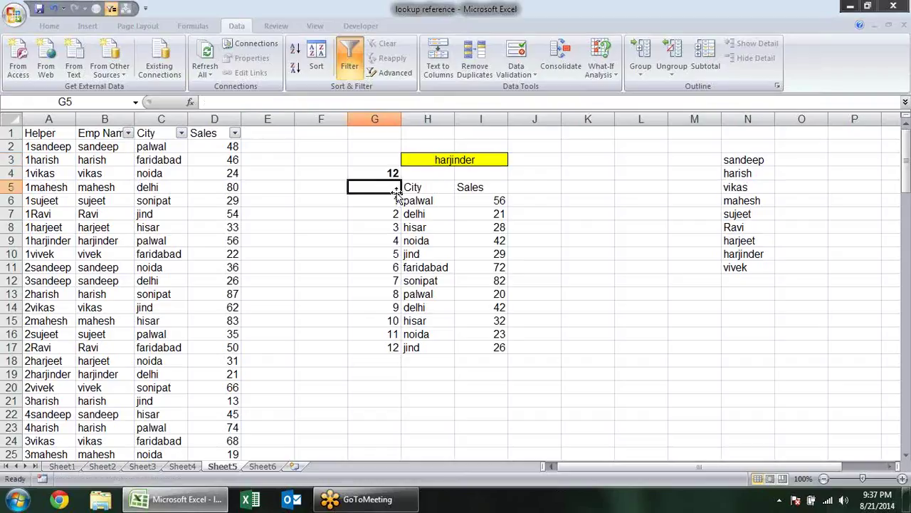
pyautogui.write('Sl')
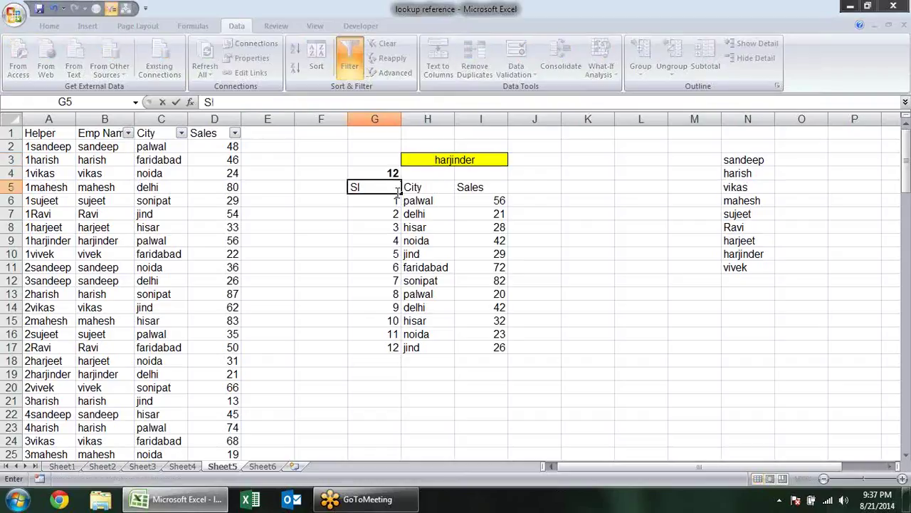
pyautogui.write(' NO')
pyautogui.write('.')
pyautogui.press('Return')
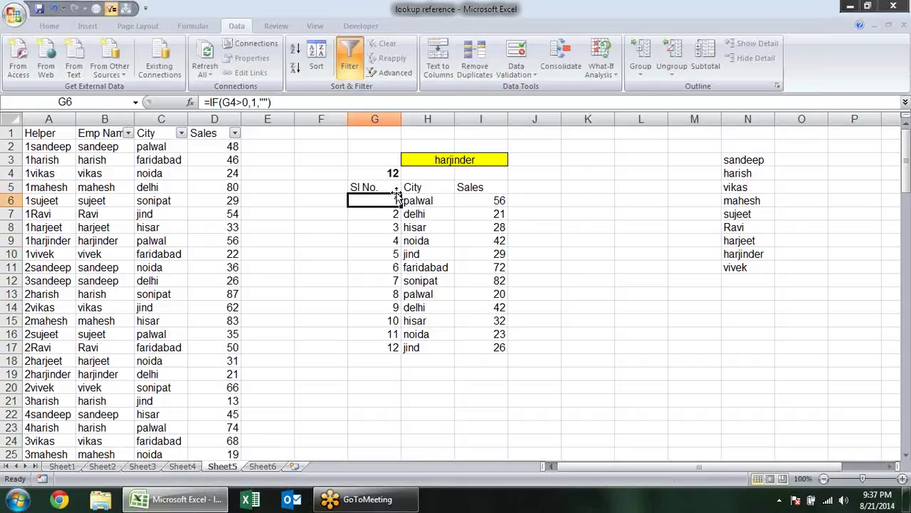
# Try sujeet and harjeet in the H3 selector, then settle on harish
pyautogui.click(438, 159)
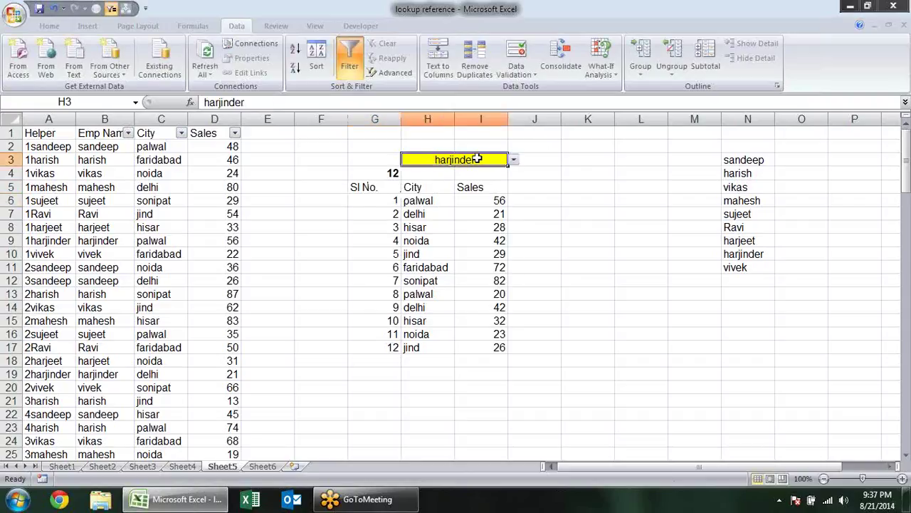
pyautogui.click(514, 161)
pyautogui.click(502, 197)
pyautogui.click(514, 160)
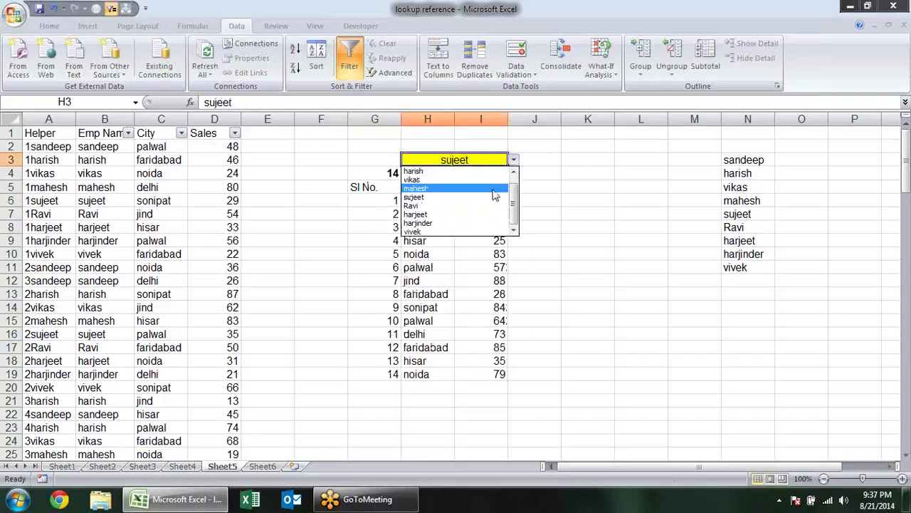
pyautogui.click(491, 213)
pyautogui.click(514, 161)
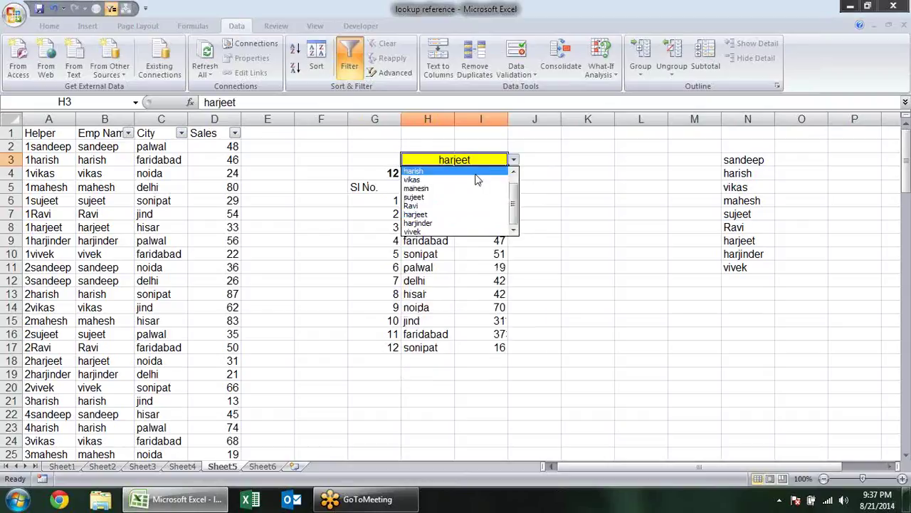
pyautogui.click(479, 178)
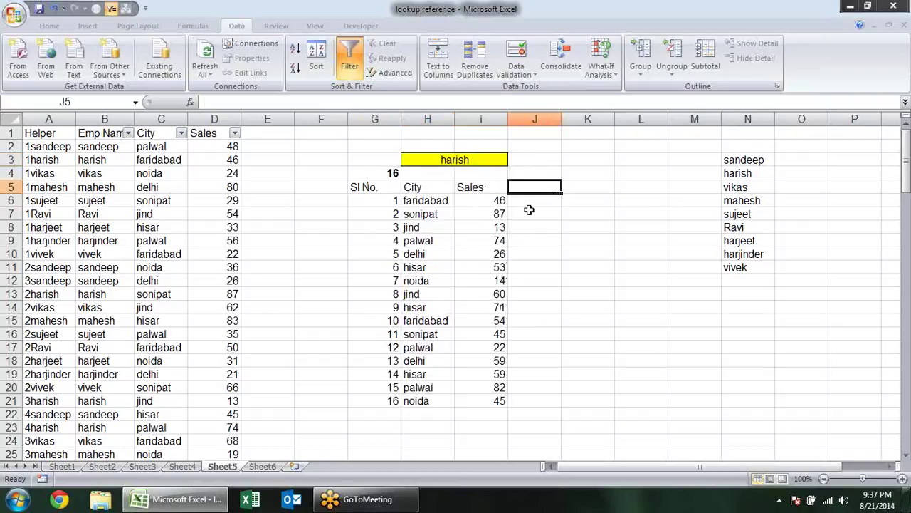
# Check harish's city and sales lookup formulas across rows 7 to 21
pyautogui.click(427, 216)
pyautogui.click(436, 267)
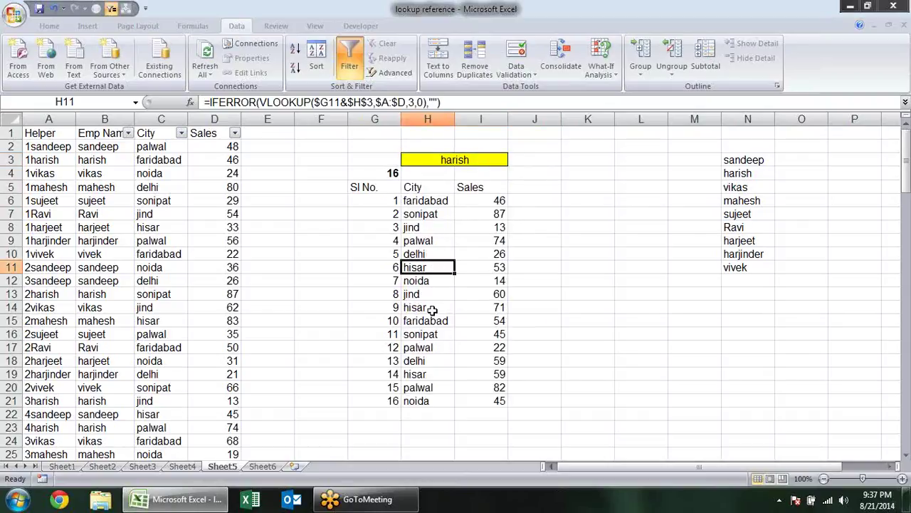
pyautogui.click(433, 308)
pyautogui.click(452, 348)
pyautogui.click(491, 374)
pyautogui.click(514, 253)
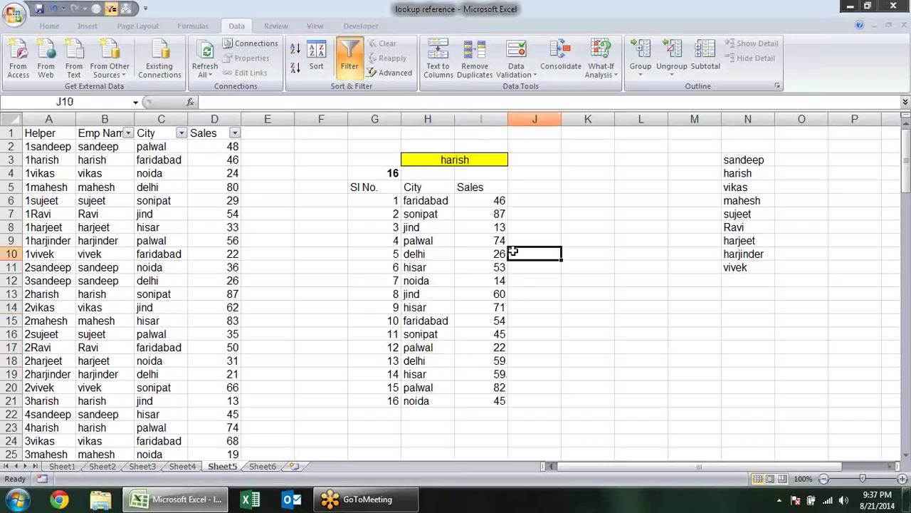
pyautogui.click(496, 227)
pyautogui.click(487, 214)
pyautogui.click(430, 217)
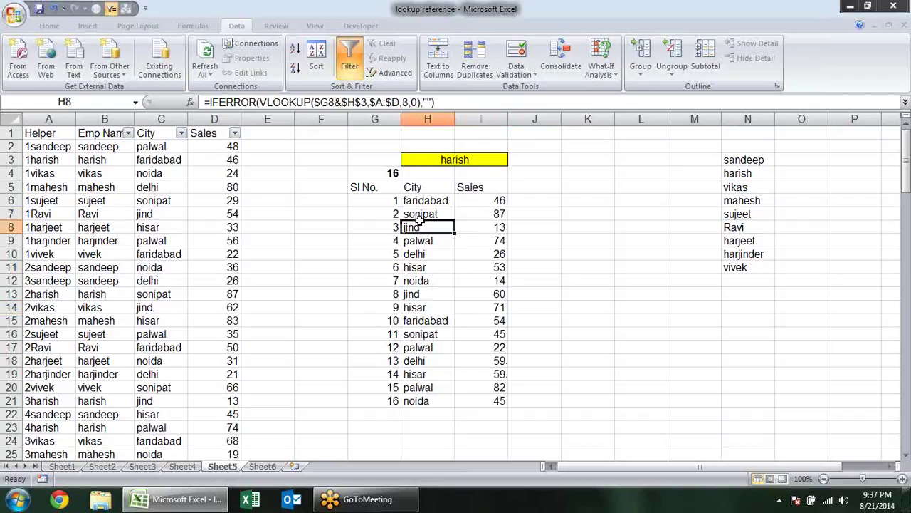
pyautogui.click(472, 306)
pyautogui.click(496, 376)
pyautogui.click(493, 402)
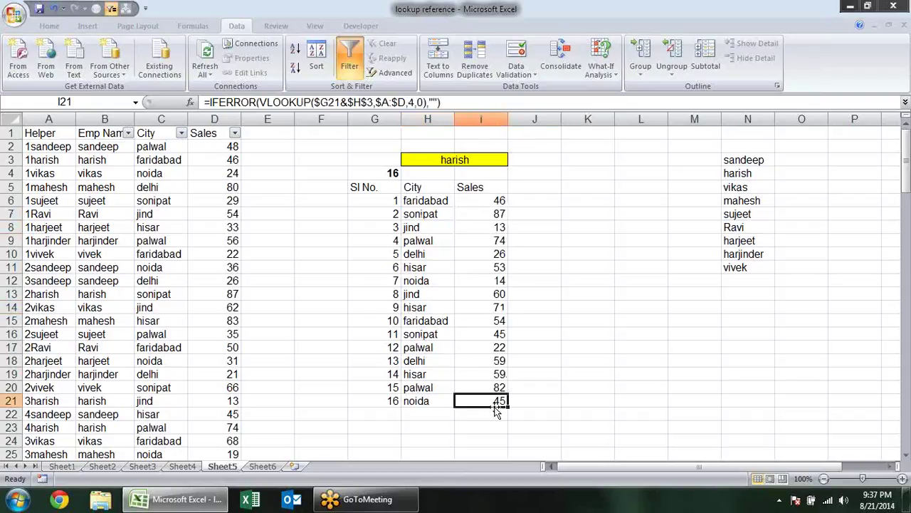
pyautogui.click(433, 401)
pyautogui.click(413, 254)
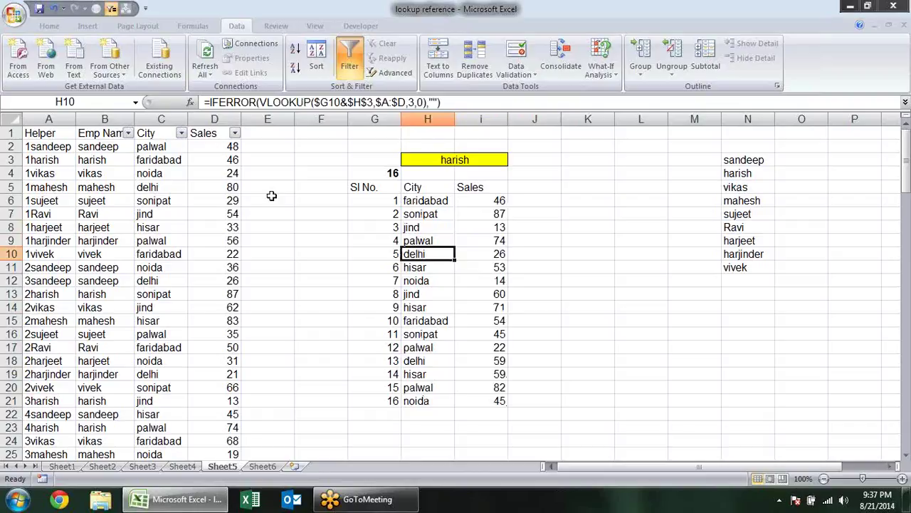
pyautogui.click(198, 26)
pyautogui.click(285, 74)
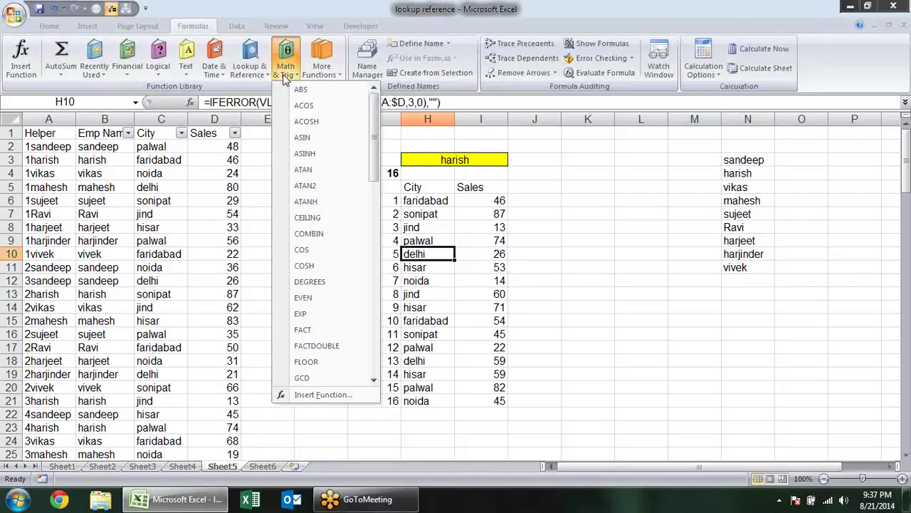
pyautogui.moveTo(374, 118); pyautogui.dragTo(380, 320)
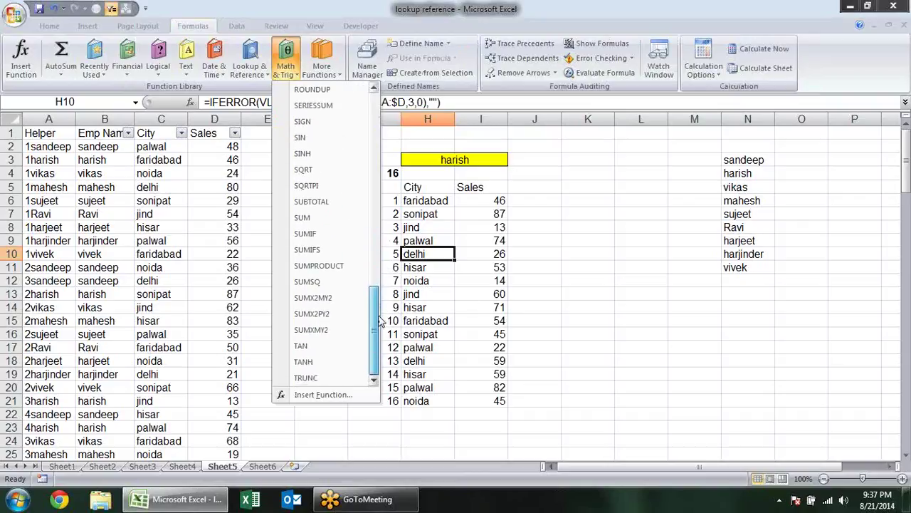
pyautogui.click(603, 190)
pyautogui.click(601, 186)
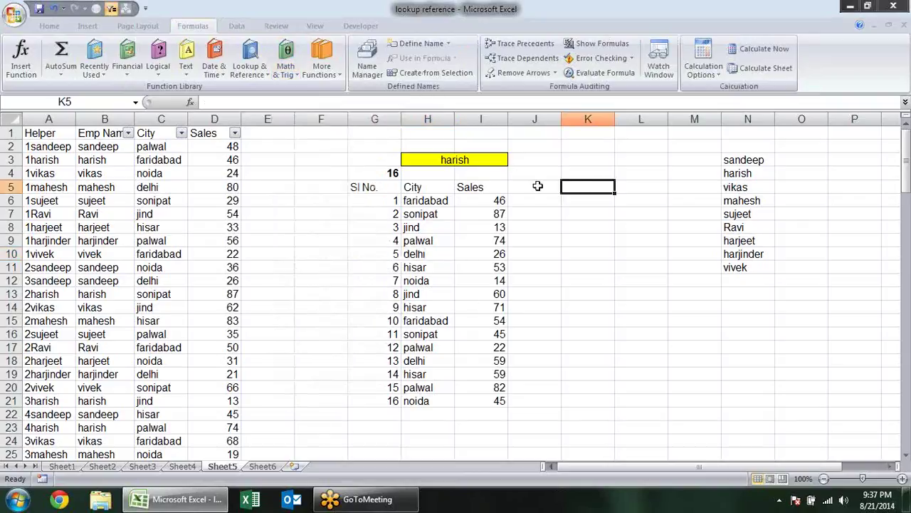
pyautogui.click(182, 466)
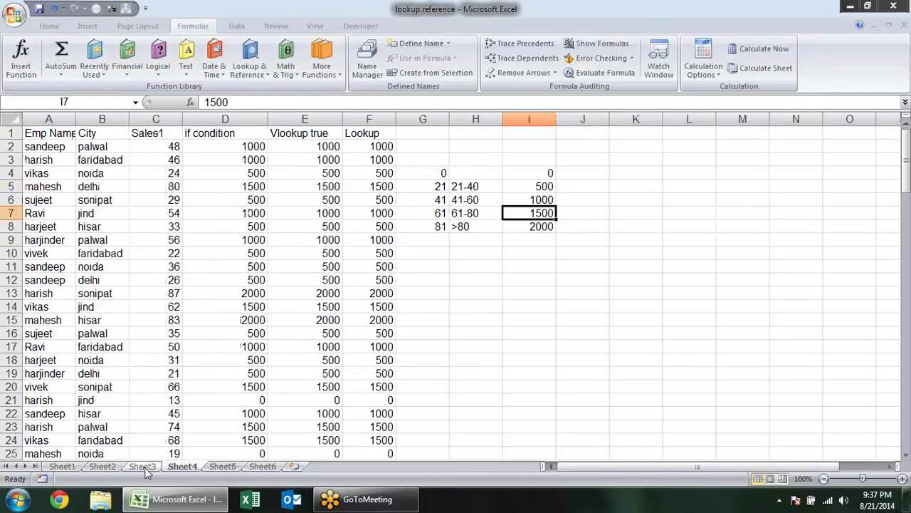
pyautogui.click(143, 467)
pyautogui.click(101, 467)
pyautogui.click(64, 467)
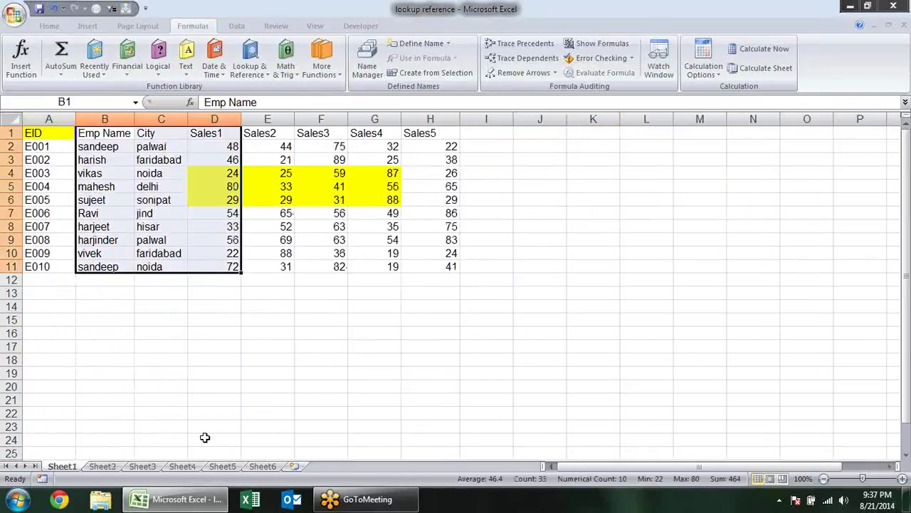
pyautogui.click(222, 466)
pyautogui.click(554, 254)
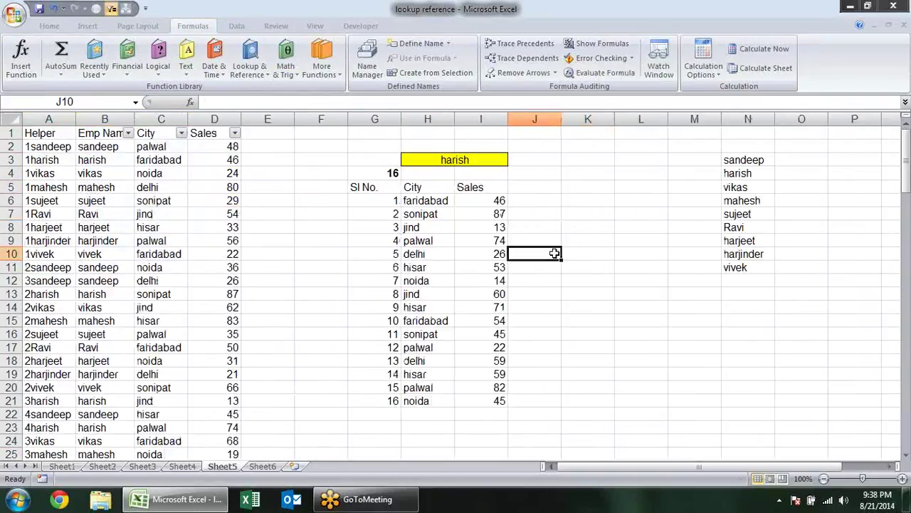
pyautogui.click(286, 67)
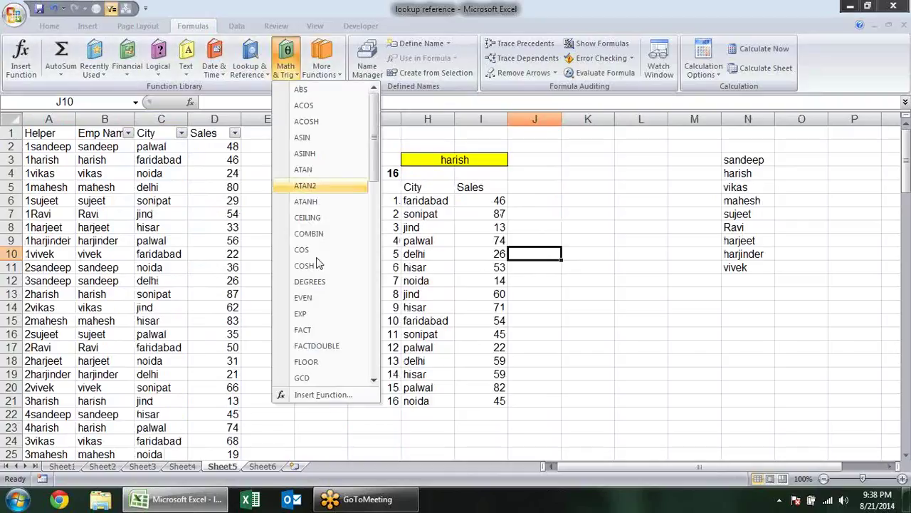
pyautogui.moveTo(373, 129); pyautogui.dragTo(388, 334)
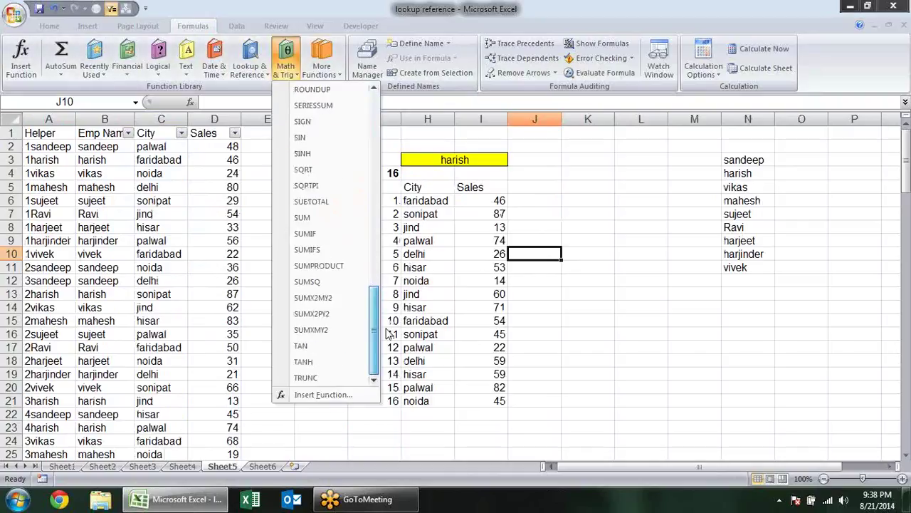
pyautogui.click(588, 218)
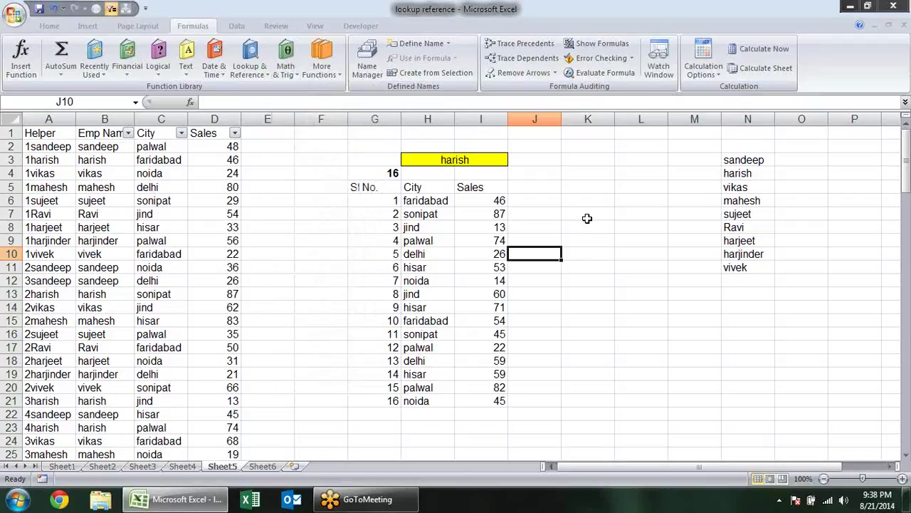
pyautogui.click(788, 267)
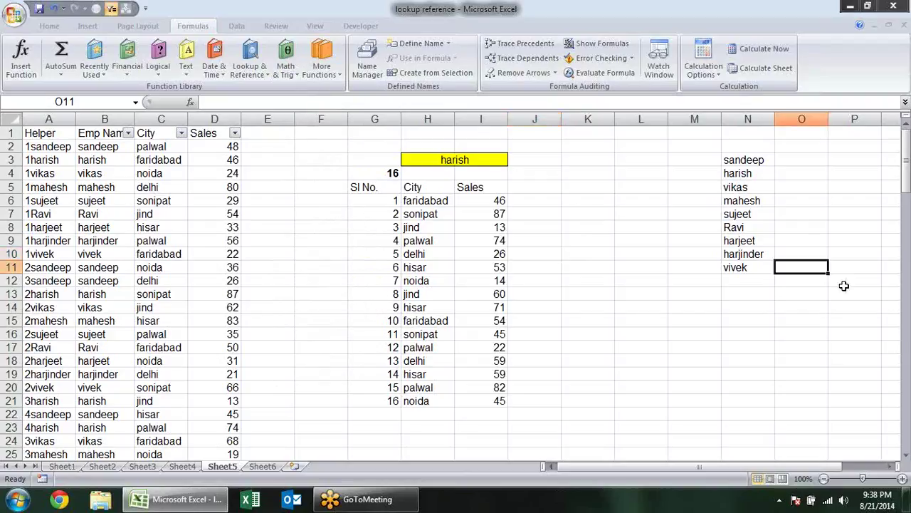
pyautogui.moveTo(490, 205); pyautogui.dragTo(482, 403)
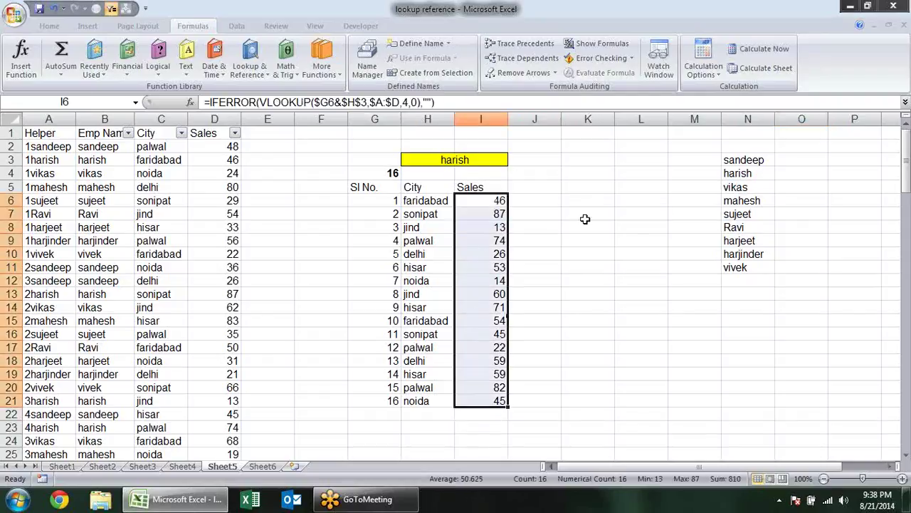
# Enter =SUMIF(B:B,N3,D:D) in O3 to total sandeep's sales, 808
pyautogui.click(786, 160)
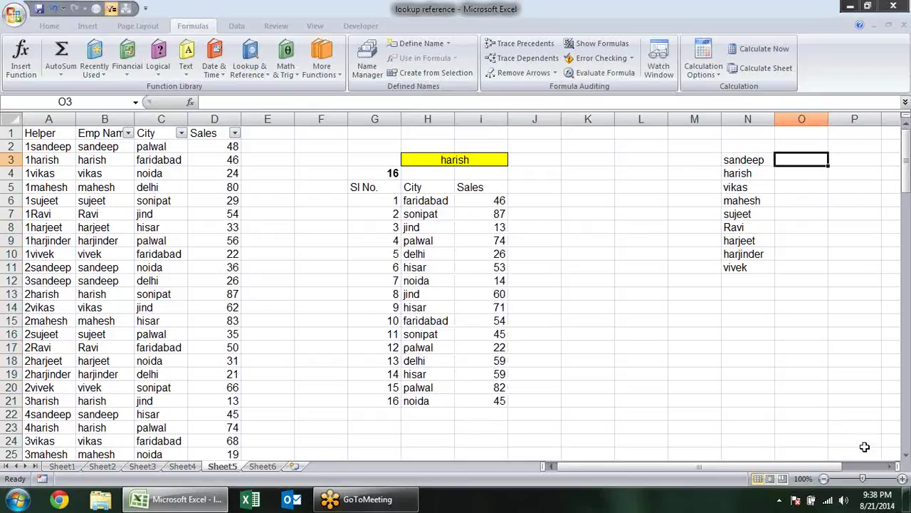
pyautogui.click(893, 467)
pyautogui.click(893, 466)
pyautogui.moveTo(800, 465); pyautogui.dragTo(712, 460)
pyautogui.write('=')
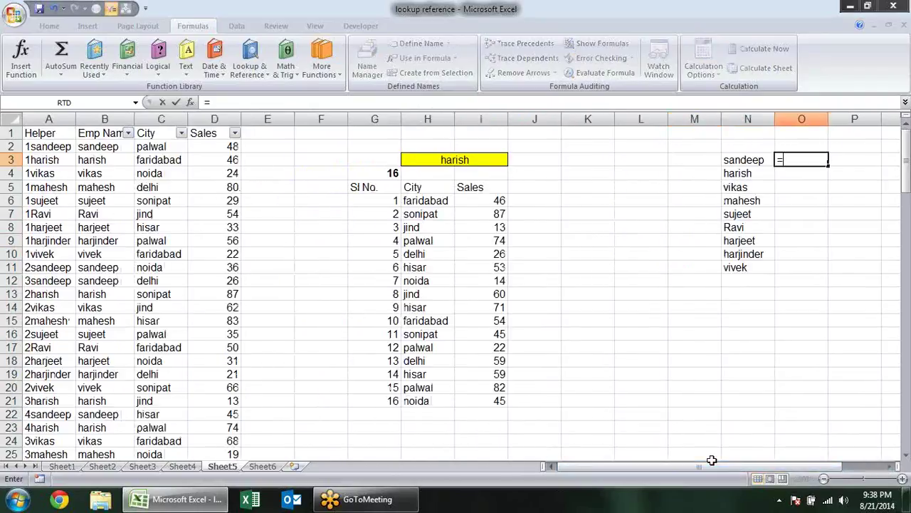
pyautogui.write('sum')
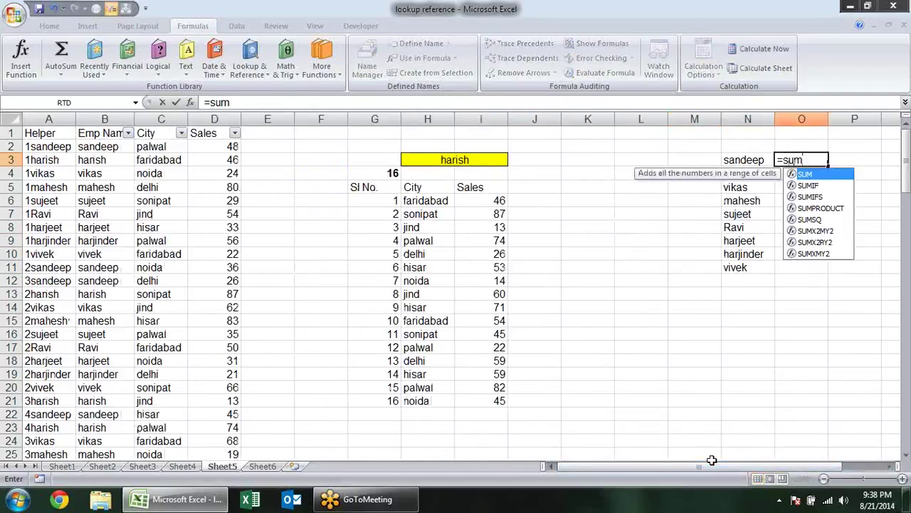
pyautogui.press('Down')
pyautogui.press('Tab')
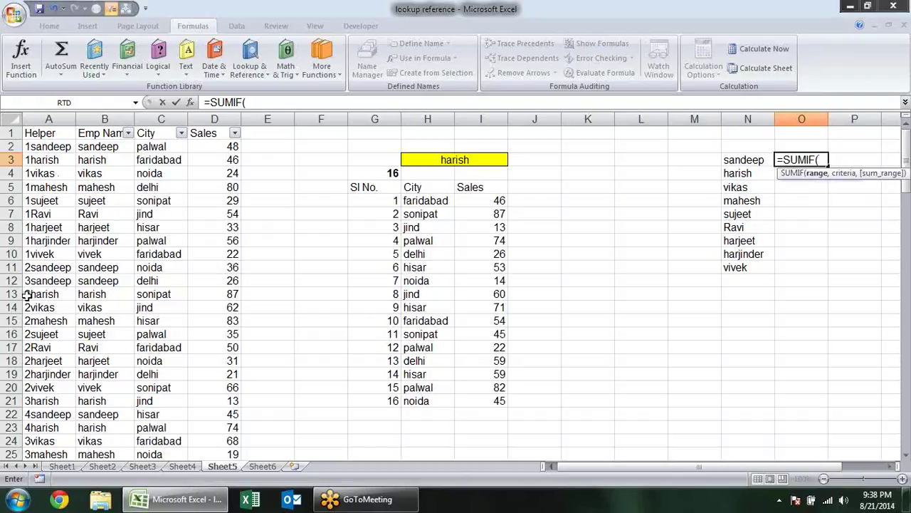
pyautogui.click(105, 119)
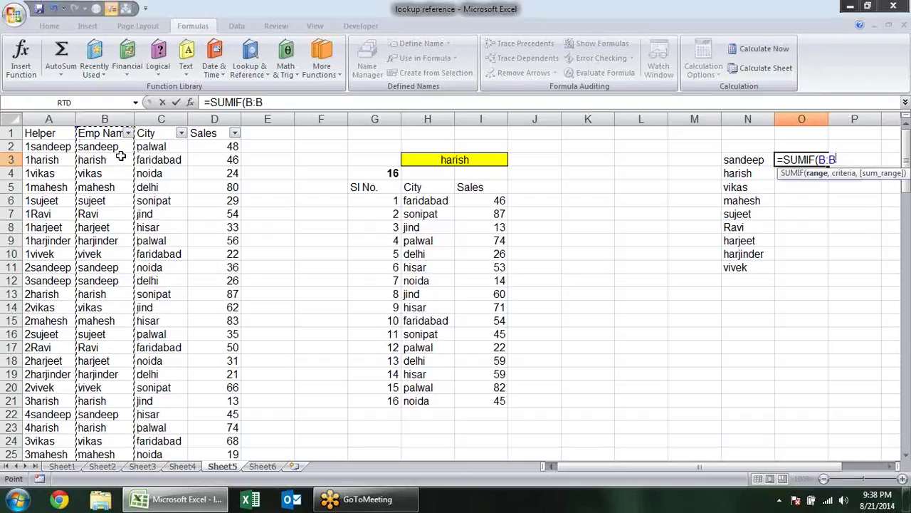
pyautogui.write(',')
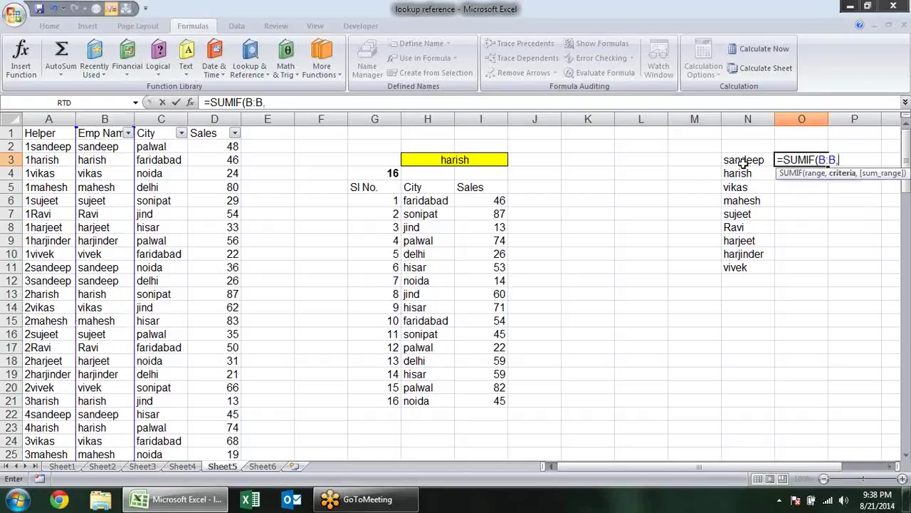
pyautogui.click(743, 163)
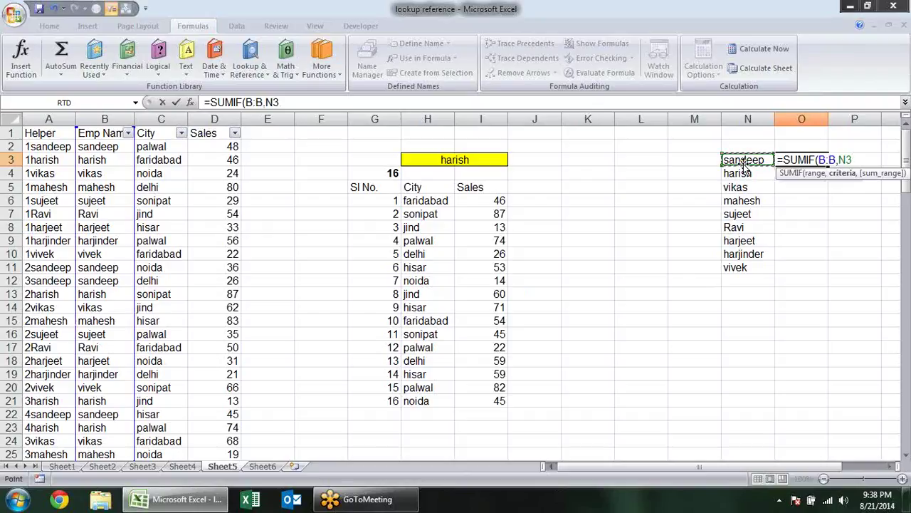
pyautogui.write(',')
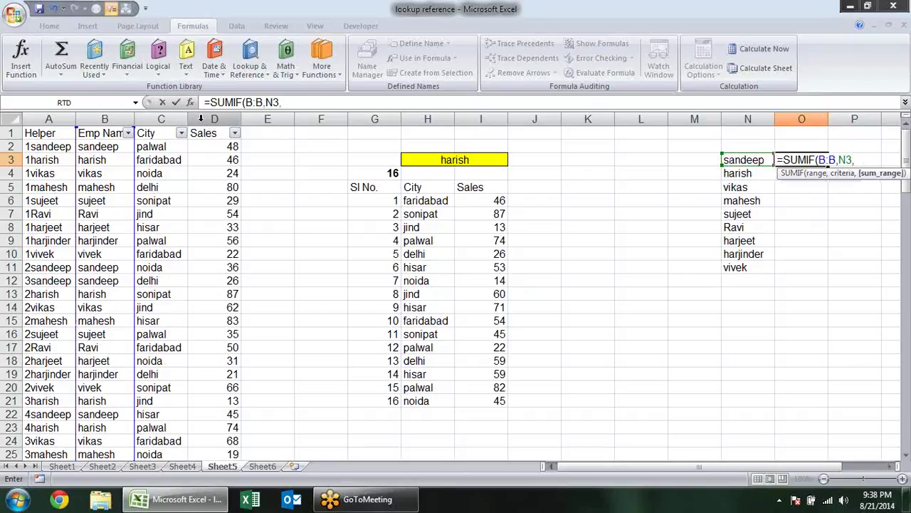
pyautogui.click(202, 119)
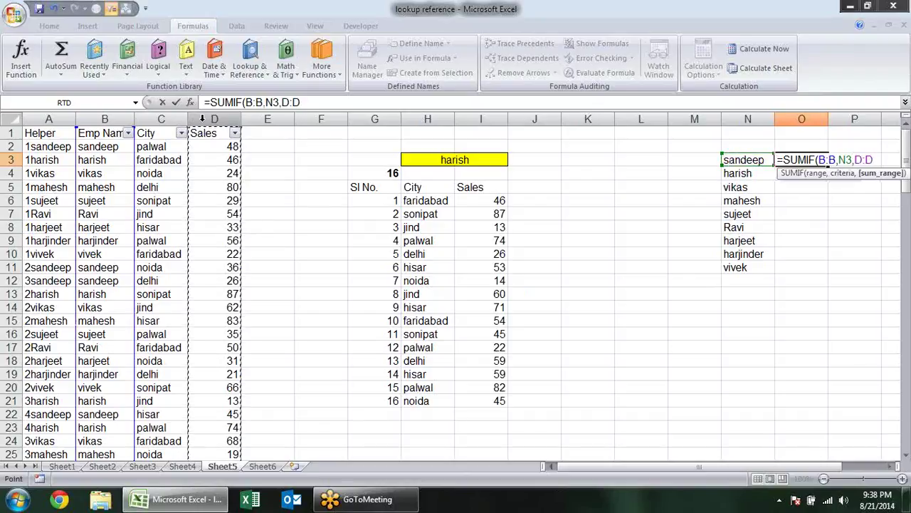
pyautogui.press('Return')
# Fill the SUMIF total from O3 down to vivek's row in O11
pyautogui.click(810, 160)
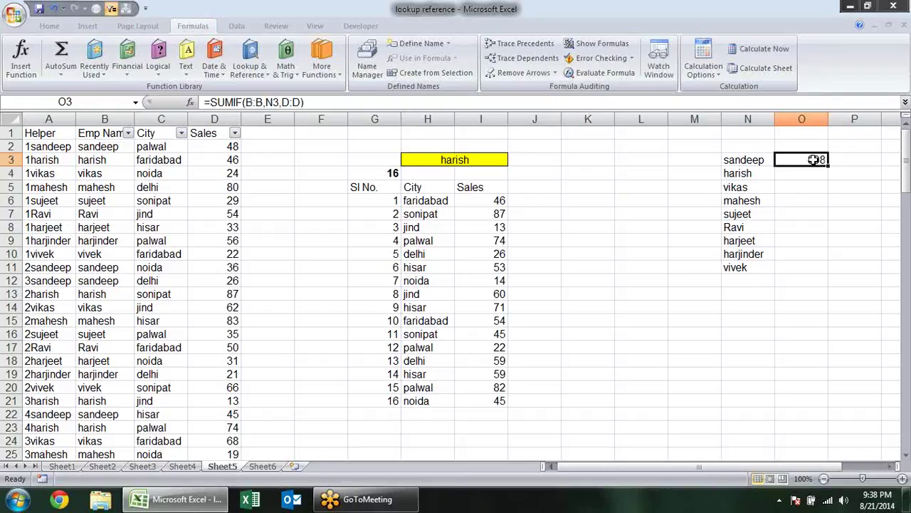
pyautogui.moveTo(829, 165); pyautogui.dragTo(824, 271)
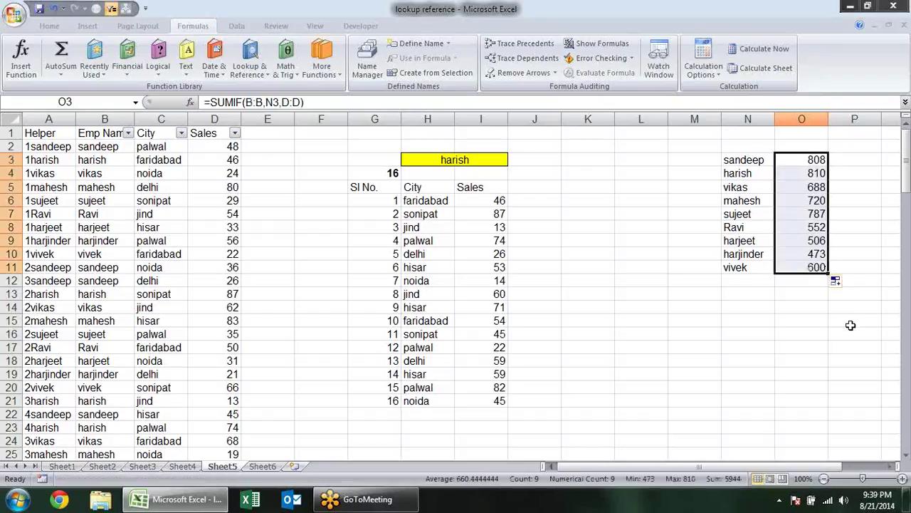
pyautogui.click(843, 328)
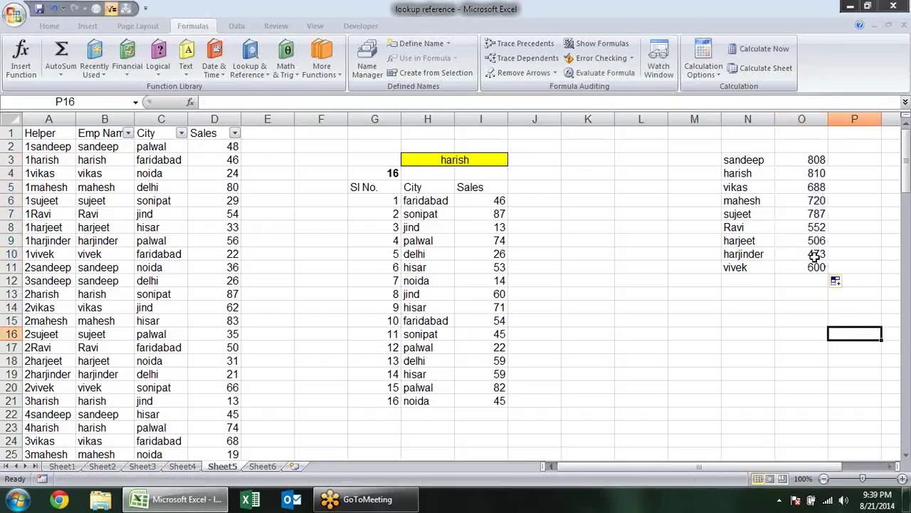
pyautogui.click(815, 256)
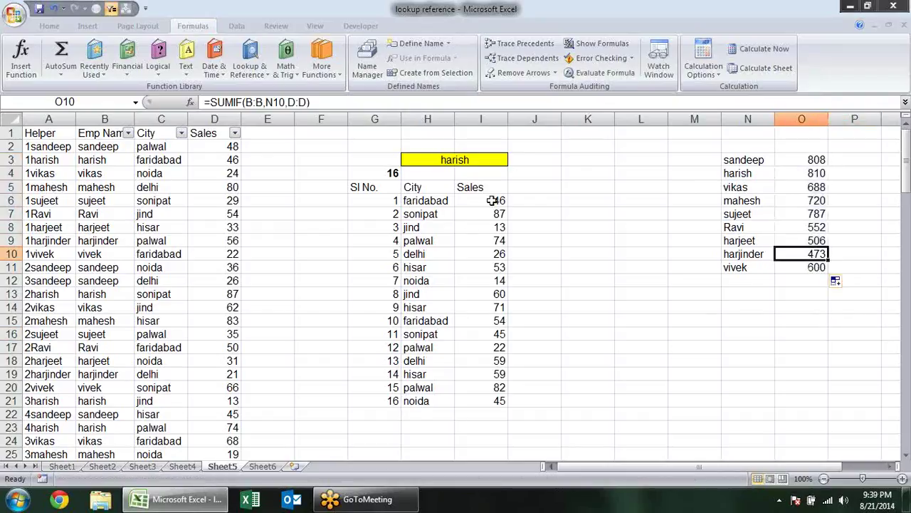
pyautogui.click(797, 172)
pyautogui.click(498, 201)
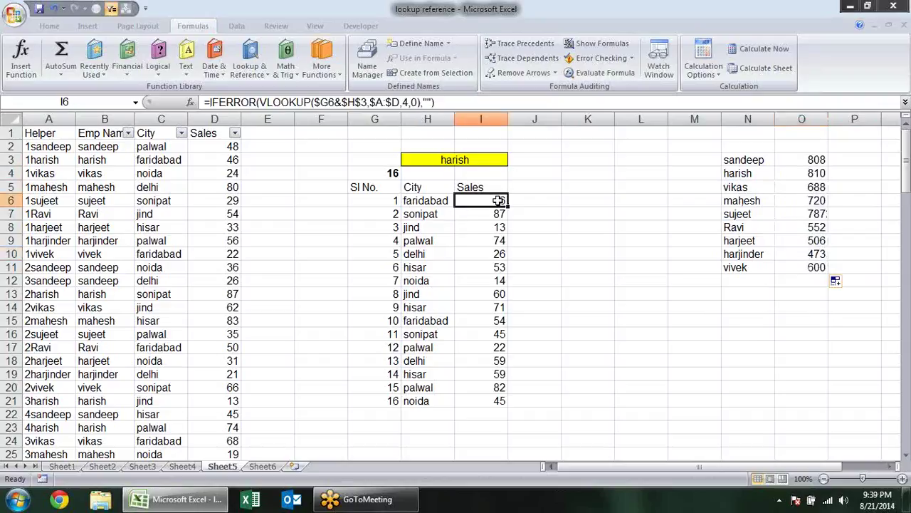
pyautogui.moveTo(498, 200); pyautogui.dragTo(498, 400)
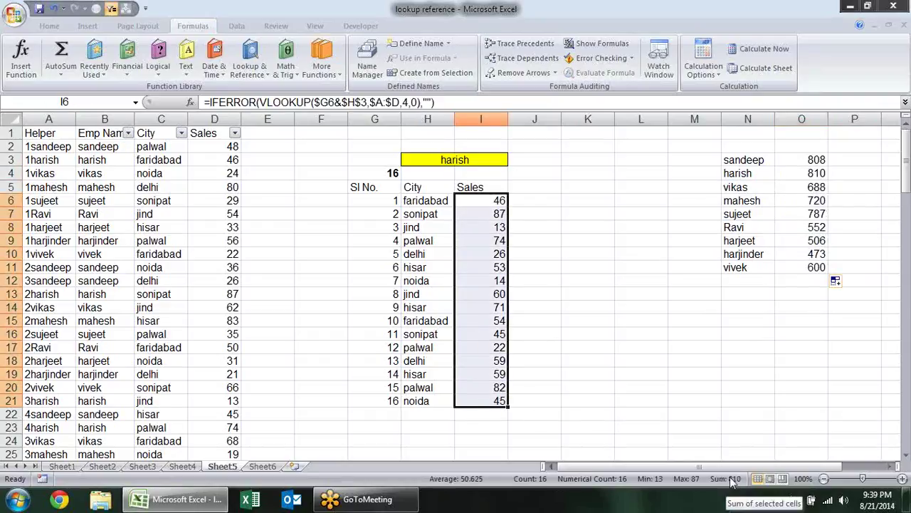
pyautogui.click(818, 161)
pyautogui.doubleClick(821, 159)
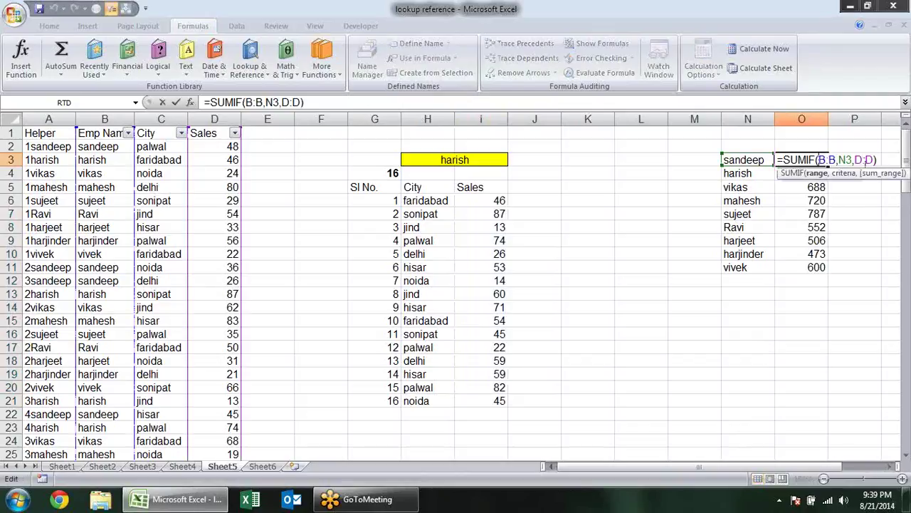
pyautogui.click(818, 175)
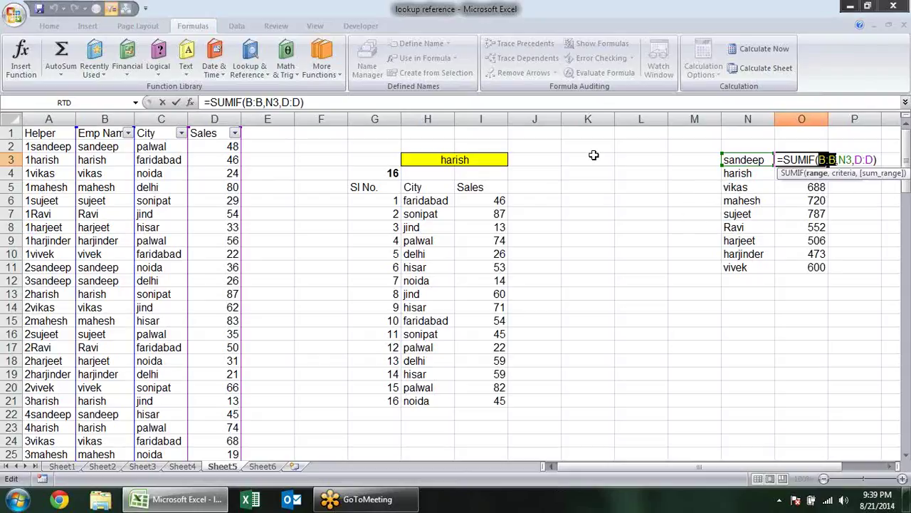
pyautogui.hotkey('ctrl', 'Return')
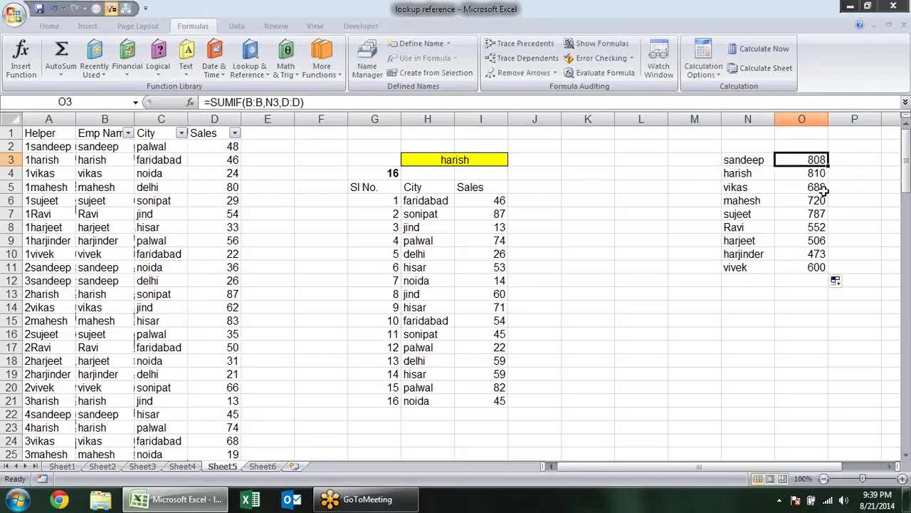
# Enter =SUMIF(D:D,">50") in K4 to total sales above 50, giving 3987
pyautogui.click(602, 173)
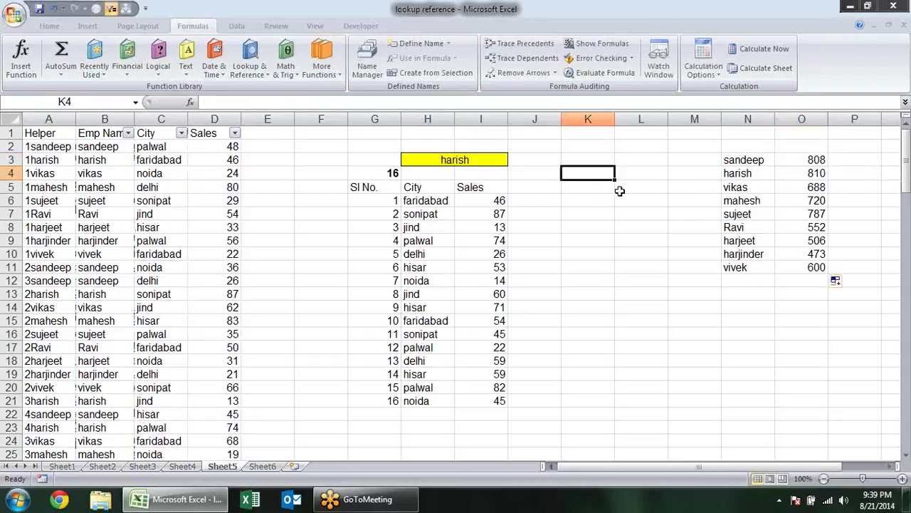
pyautogui.write('=sum')
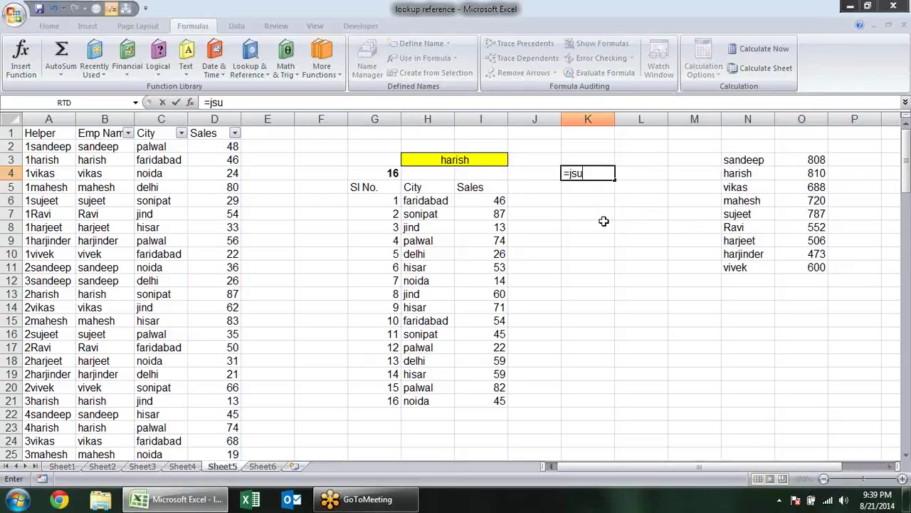
pyautogui.press('BackSpace')
pyautogui.press('BackSpace')
pyautogui.press('BackSpace')
pyautogui.write('sum')
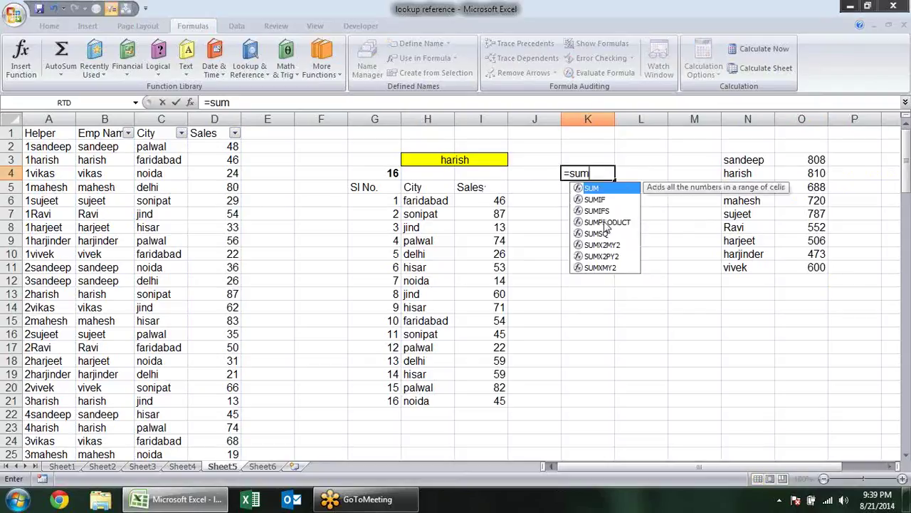
pyautogui.write('if')
pyautogui.press('Tab')
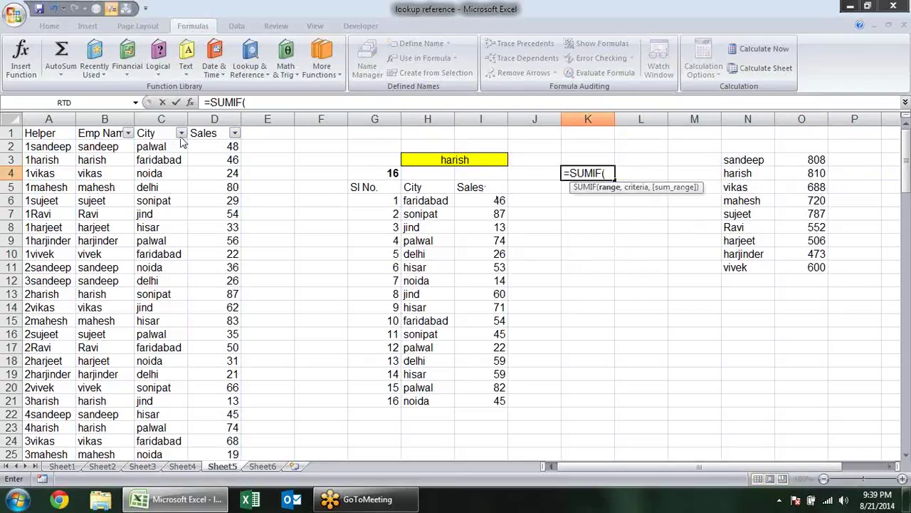
pyautogui.click(214, 119)
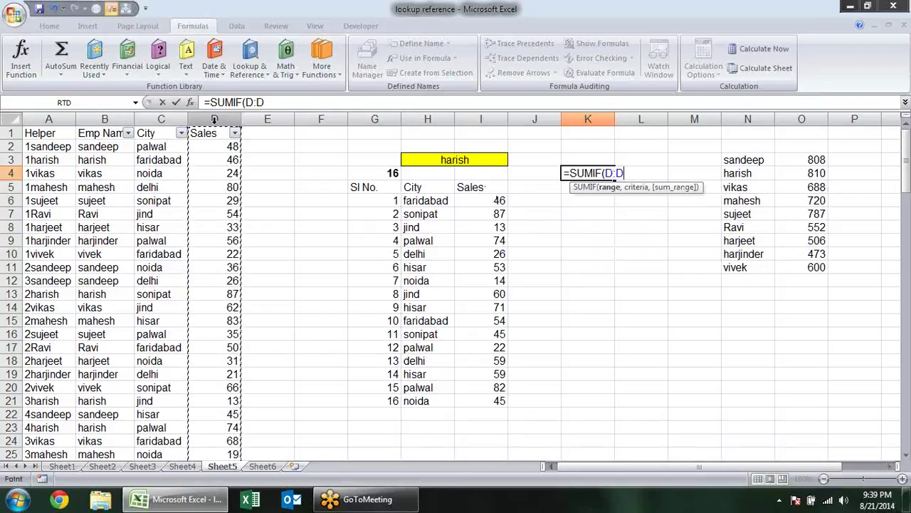
pyautogui.write(',">')
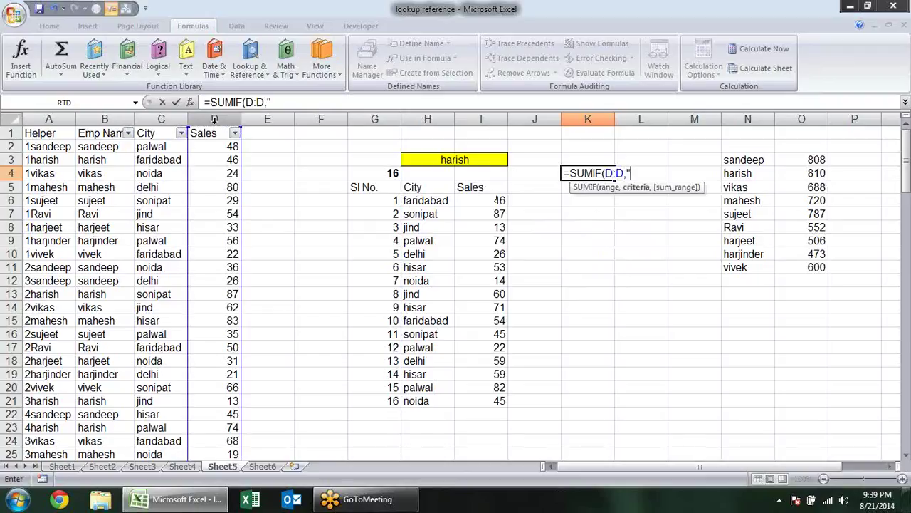
pyautogui.write('50')
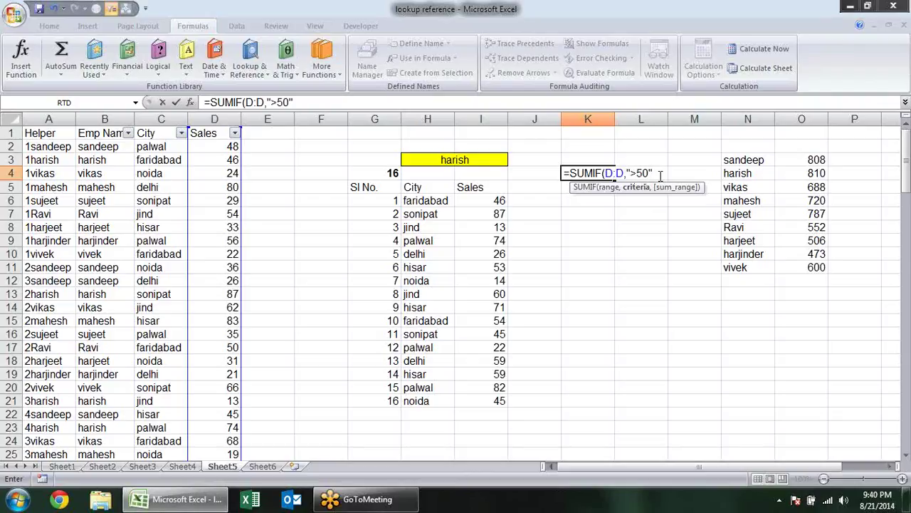
pyautogui.write(',')
pyautogui.press('Return')
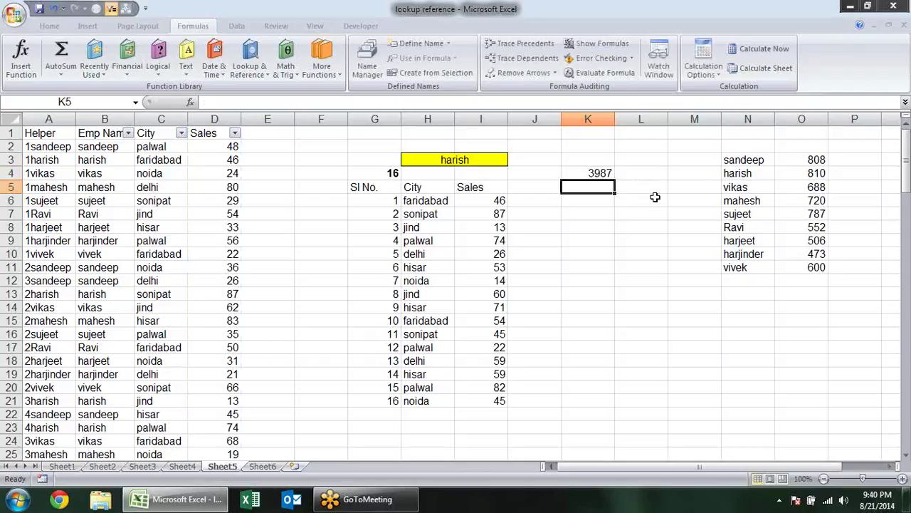
pyautogui.click(611, 178)
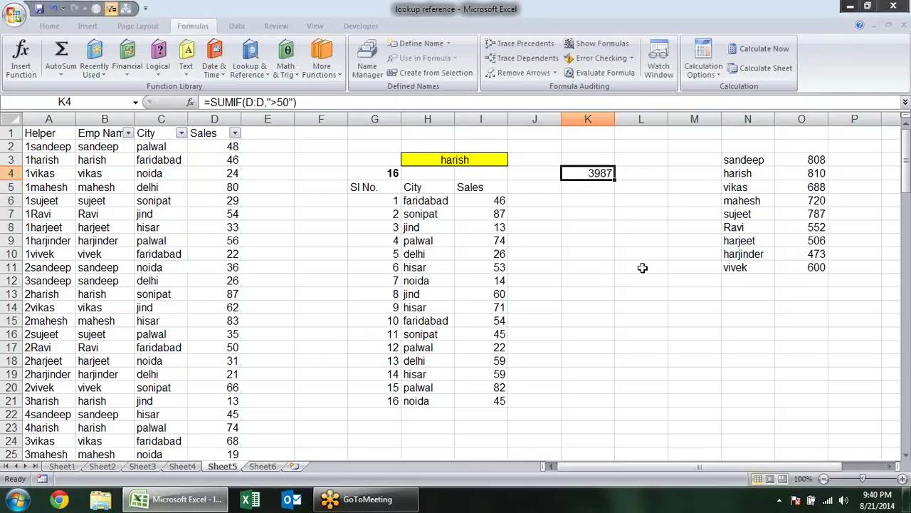
# Filter the Sales column to values greater than 50 and select them to check their sum
pyautogui.click(234, 134)
pyautogui.moveTo(135, 221)
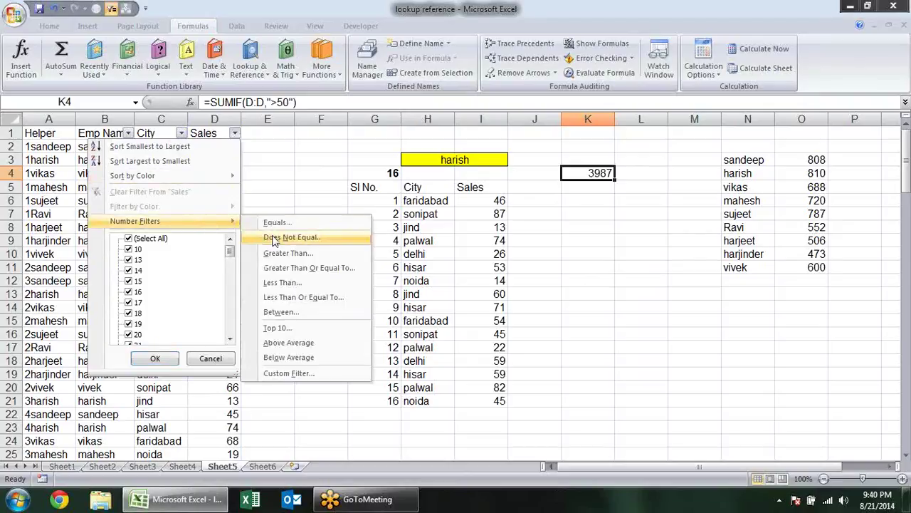
pyautogui.click(307, 257)
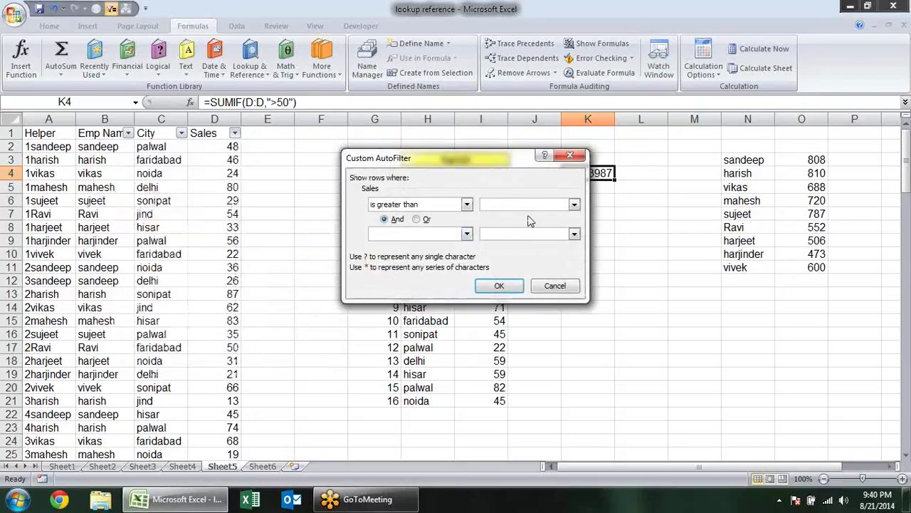
pyautogui.write('50')
pyautogui.press('Return')
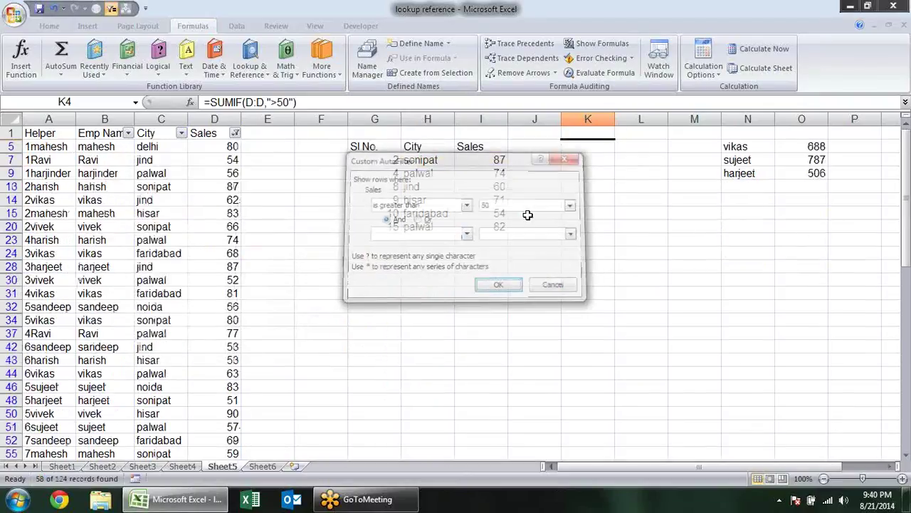
pyautogui.click(223, 148)
pyautogui.hotkey('ctrl', 'shift', 'Down')
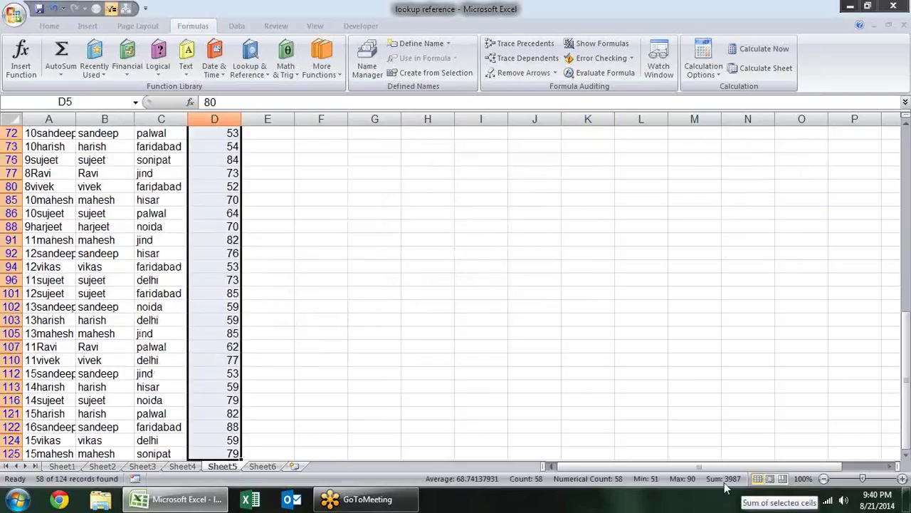
pyautogui.scroll(9, 562, 297)
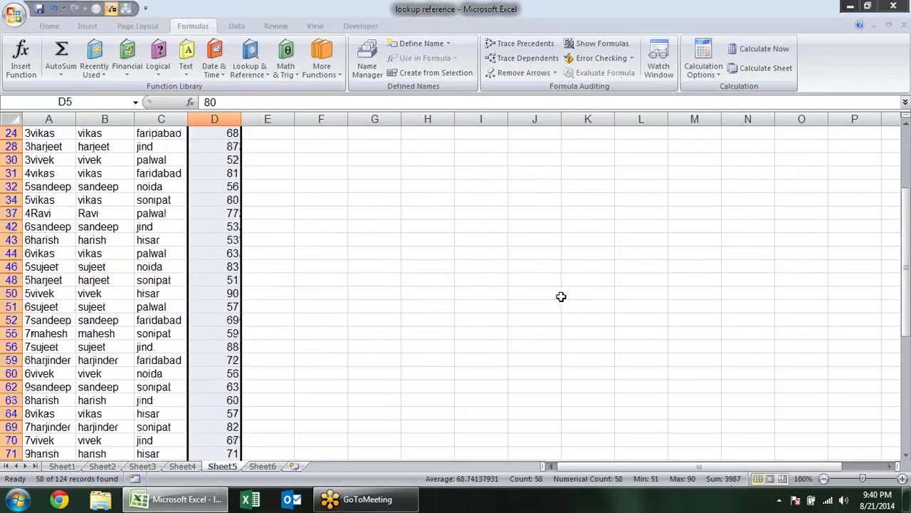
pyautogui.scroll(3, 562, 297)
pyautogui.click(296, 156)
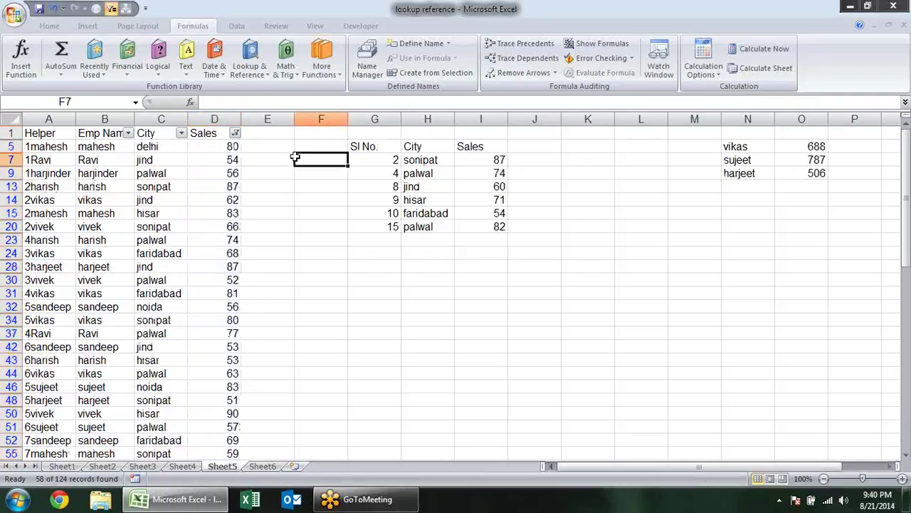
# Tick (Select All) in the Sales filter to show every data row again
pyautogui.click(235, 133)
pyautogui.click(156, 239)
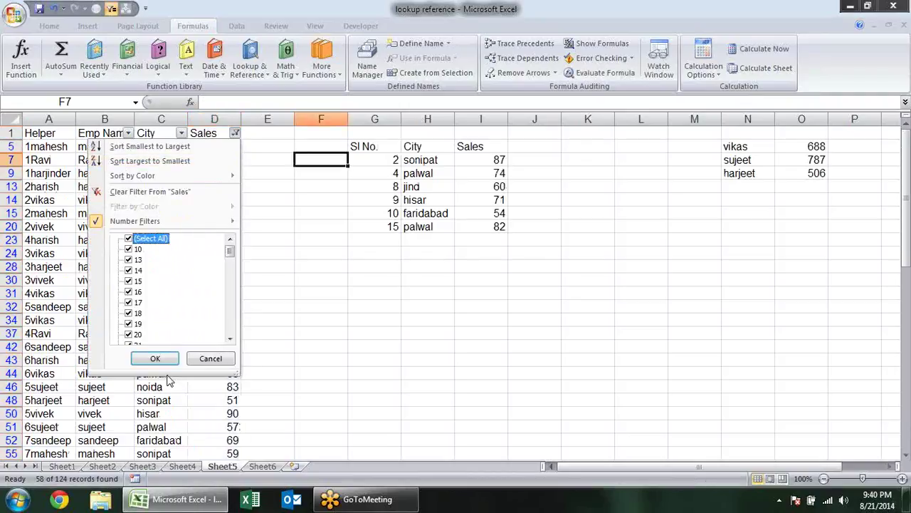
pyautogui.click(155, 358)
pyautogui.click(652, 250)
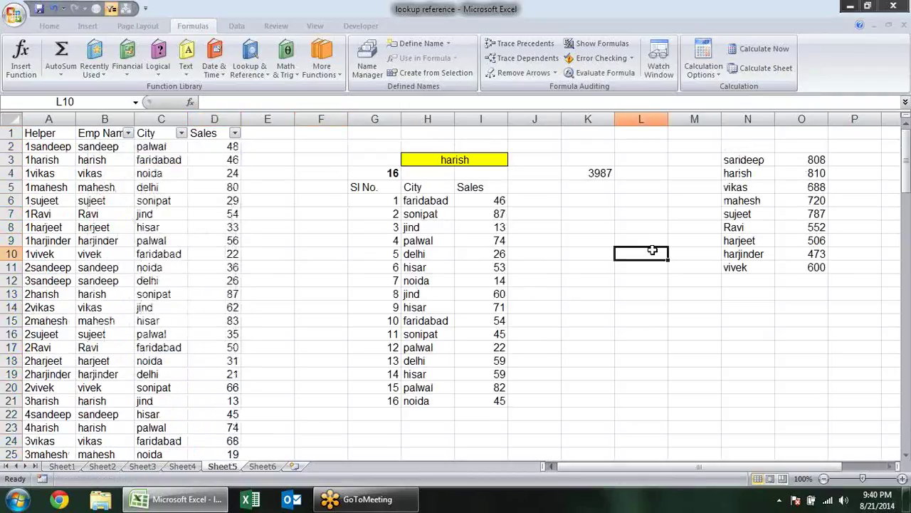
# Review the over-50 total formula in K4 and the SUMIF formula in O3 without changes
pyautogui.click(598, 174)
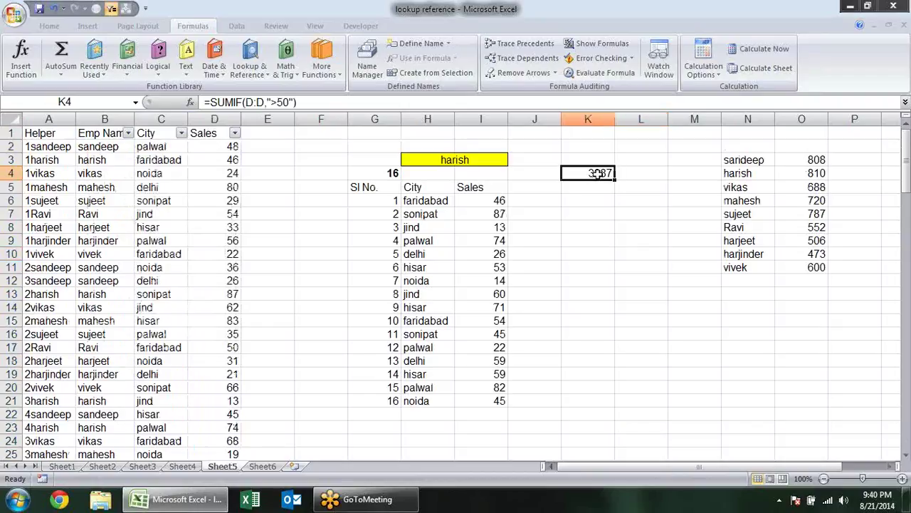
pyautogui.doubleClick(598, 173)
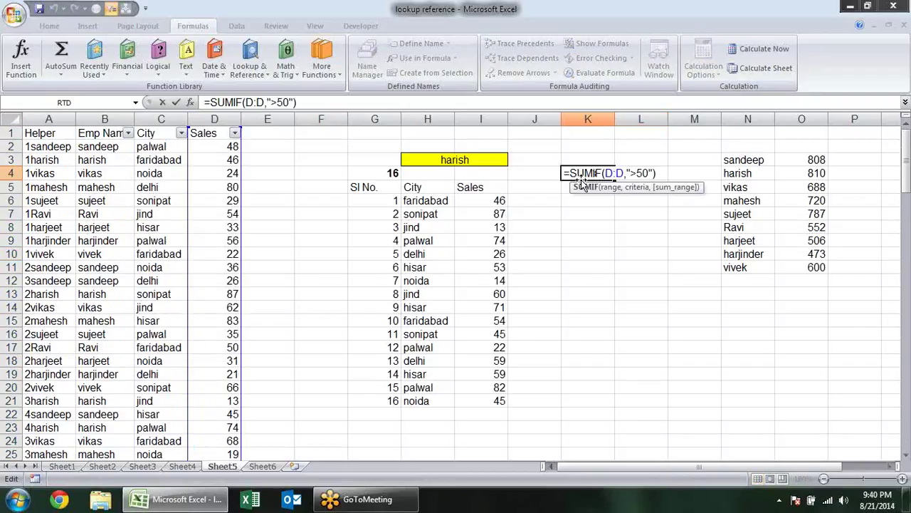
pyautogui.press('Escape')
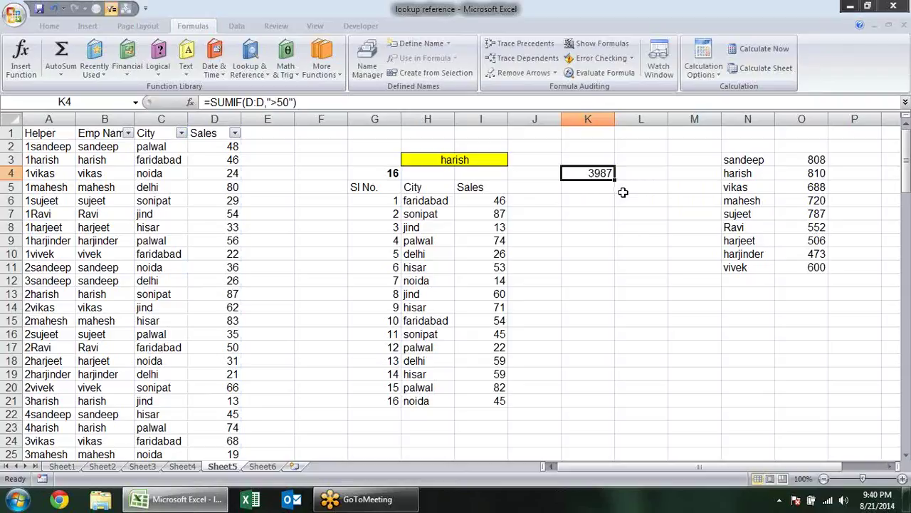
pyautogui.click(806, 160)
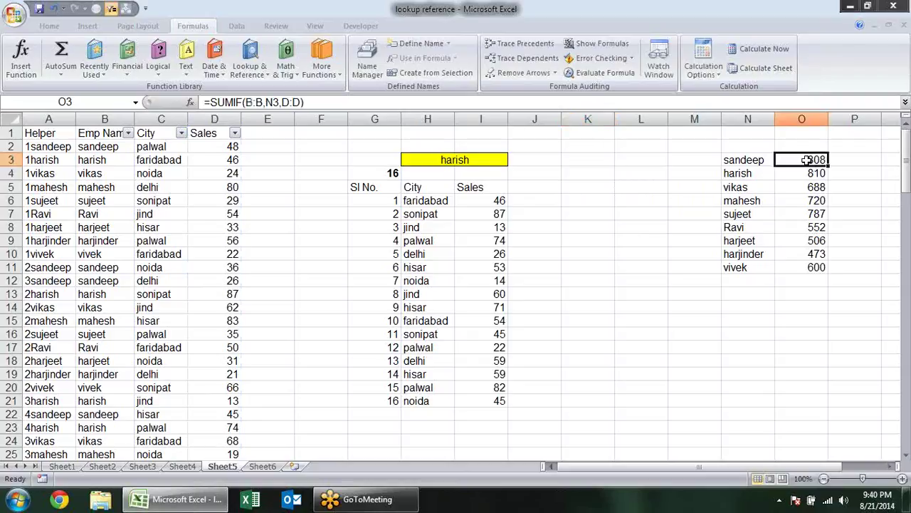
pyautogui.doubleClick(806, 160)
pyautogui.write('s')
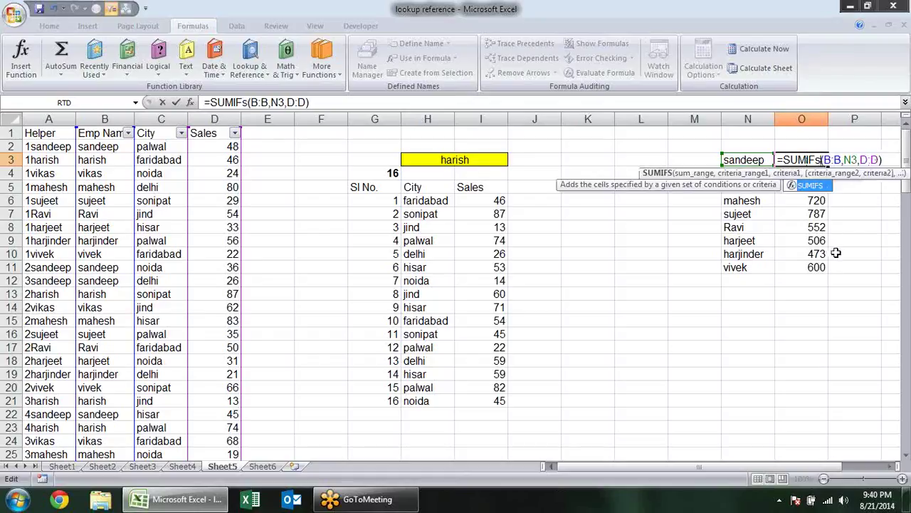
pyautogui.press('Escape')
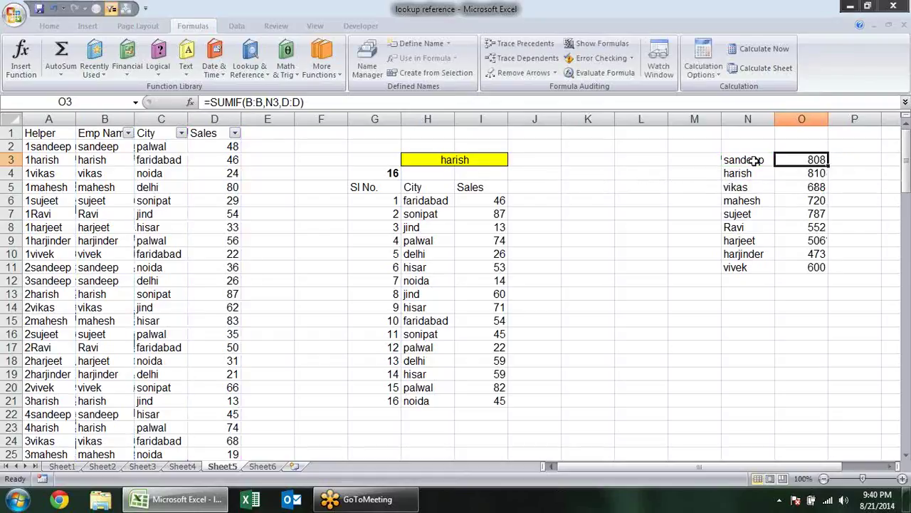
# Move the employee names and totals N3:O11 so they start at K4
pyautogui.moveTo(755, 160); pyautogui.dragTo(811, 268)
pyautogui.hotkey('ctrl', 'c')
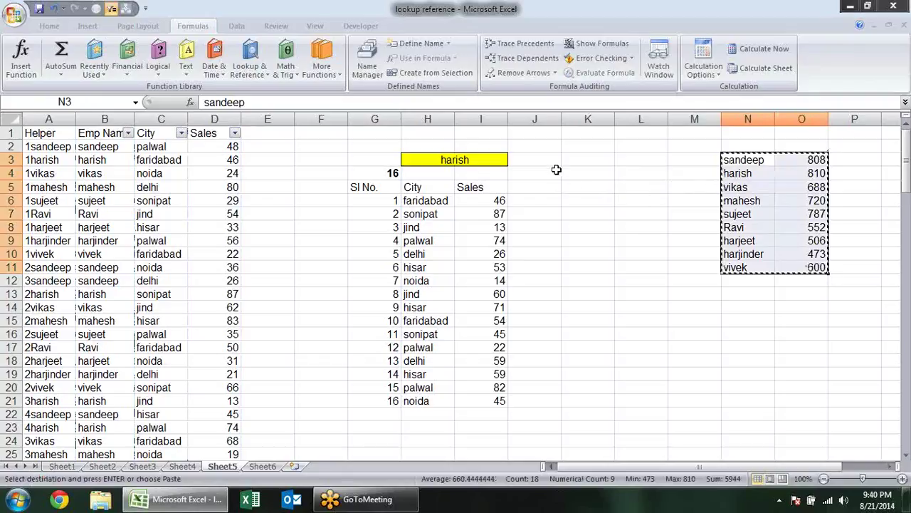
pyautogui.click(570, 174)
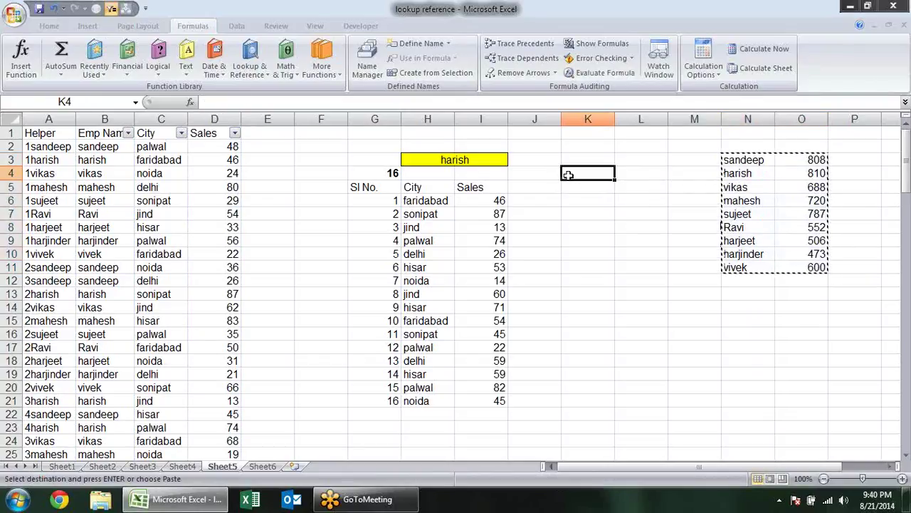
pyautogui.press('Return')
# Start a SUMIFS formula in cell M4
pyautogui.click(691, 173)
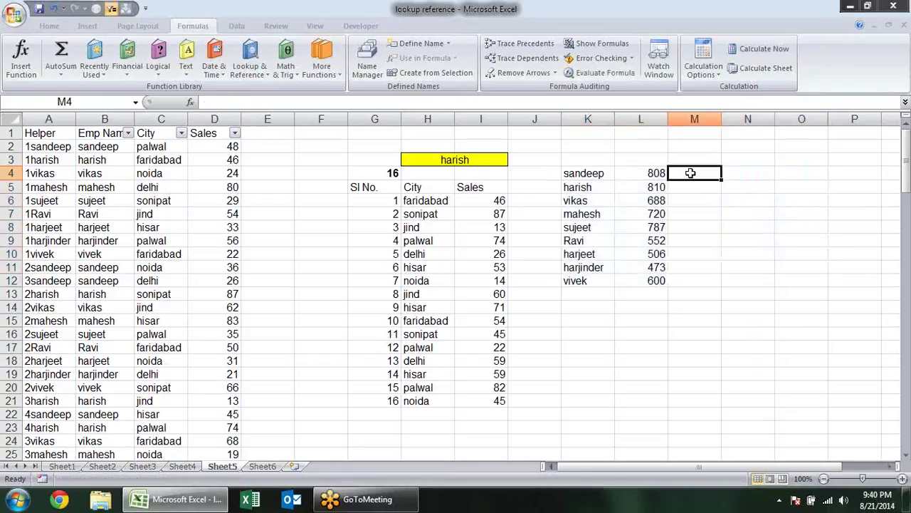
pyautogui.write('=sum')
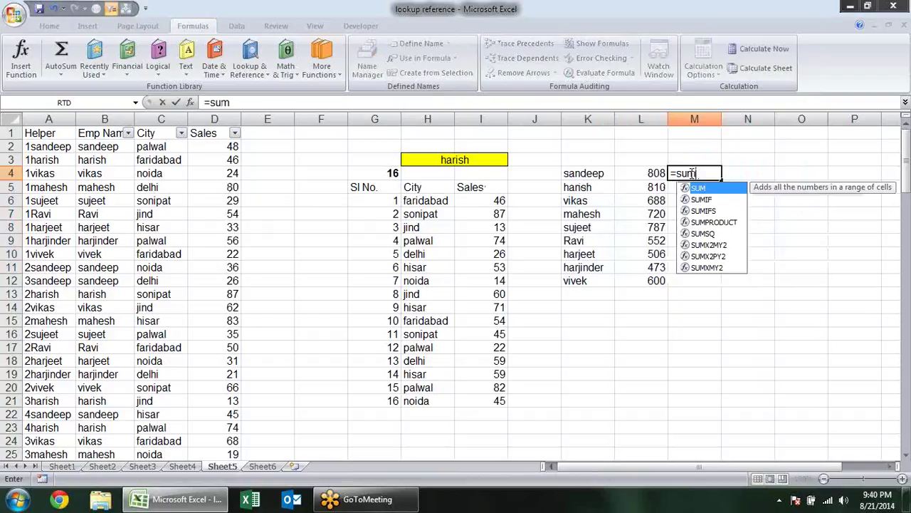
pyautogui.press('Right')
pyautogui.press('Right')
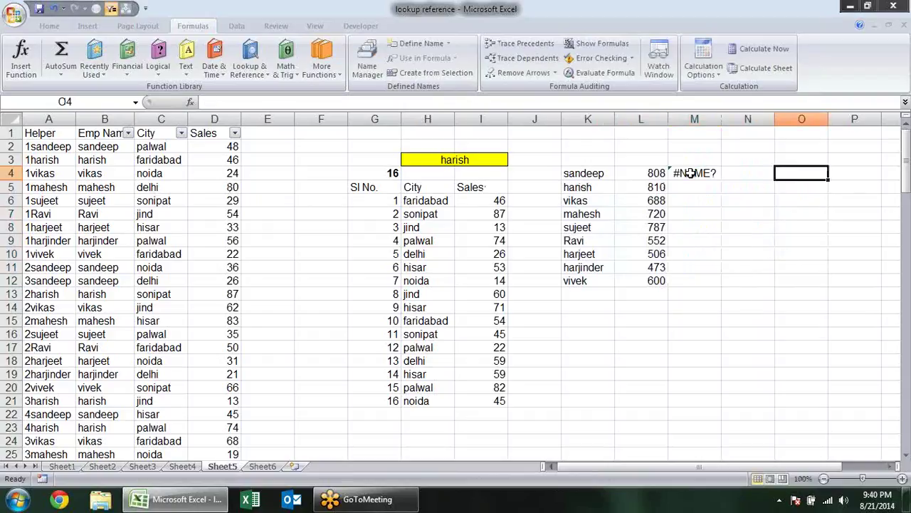
pyautogui.click(691, 173)
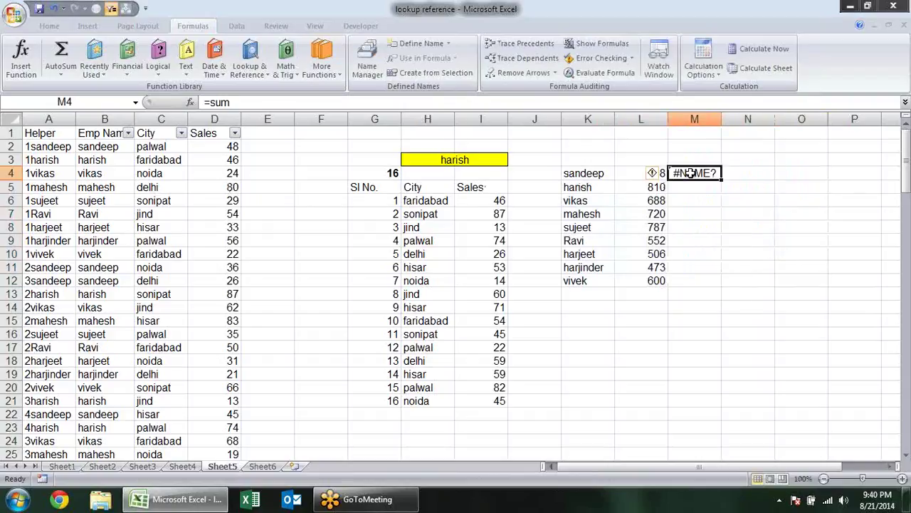
pyautogui.write('=sum')
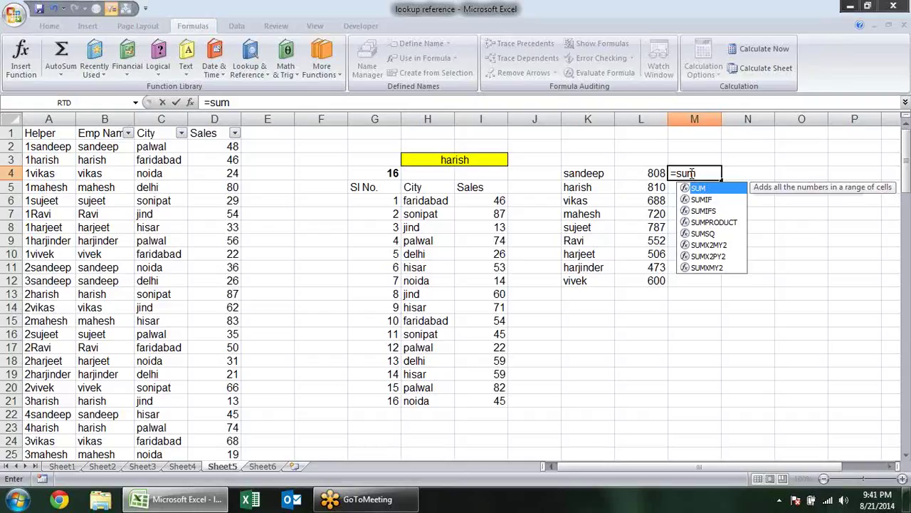
pyautogui.press('Down')
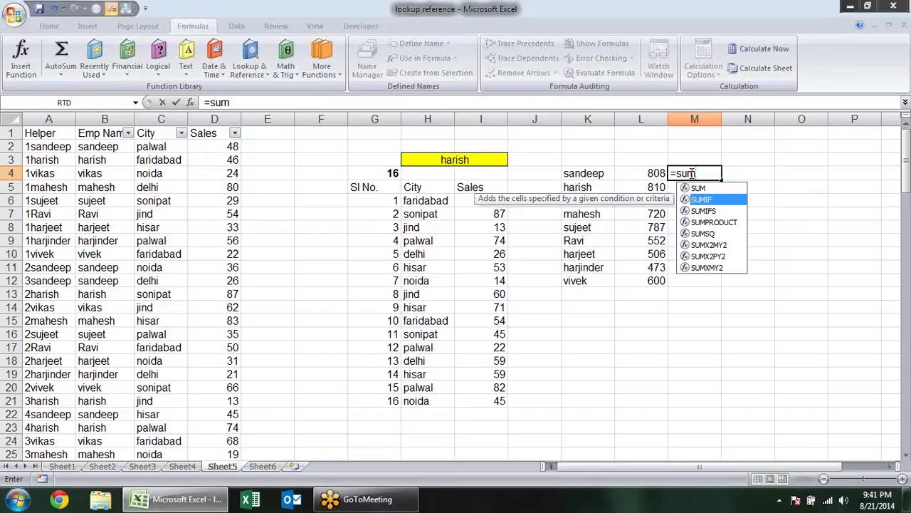
pyautogui.press('Down')
pyautogui.press('Tab')
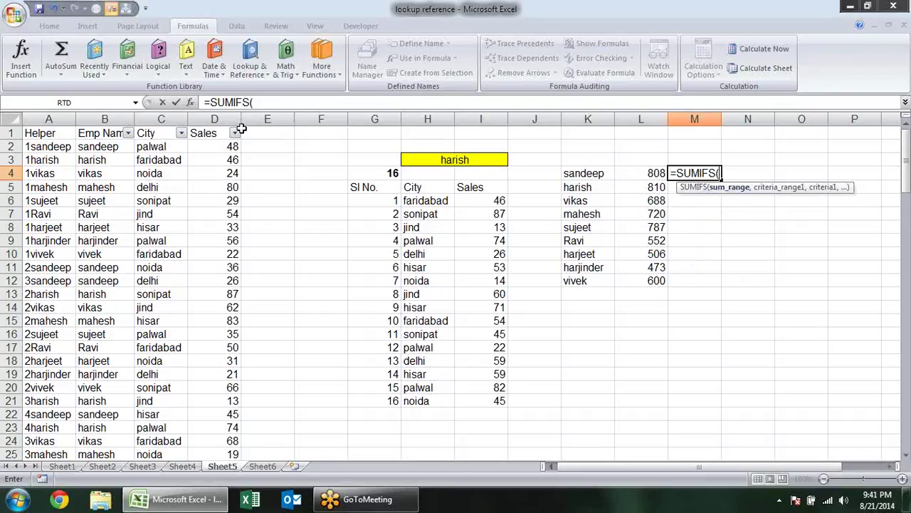
# Complete M4 as =SUMIFS(D:D,B:B,K4,D:D,">60") and fill it down to M12
pyautogui.click(222, 118)
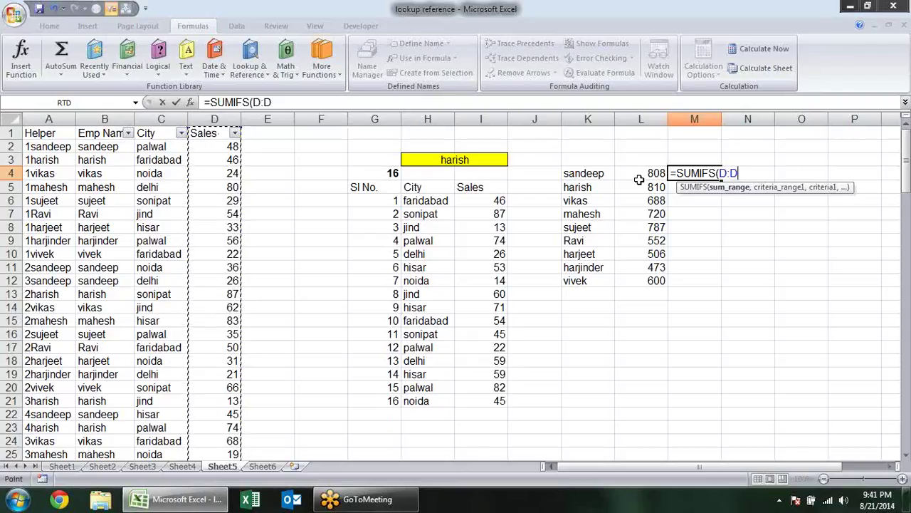
pyautogui.write(',')
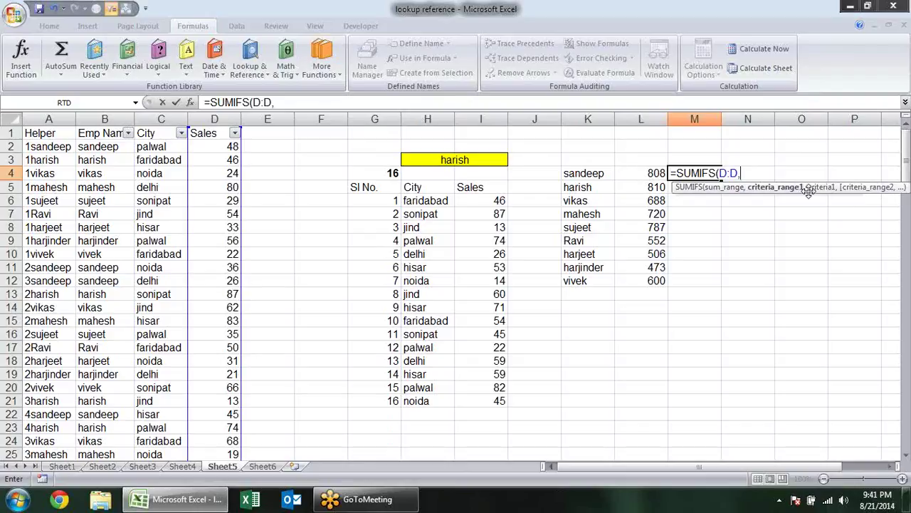
pyautogui.click(107, 117)
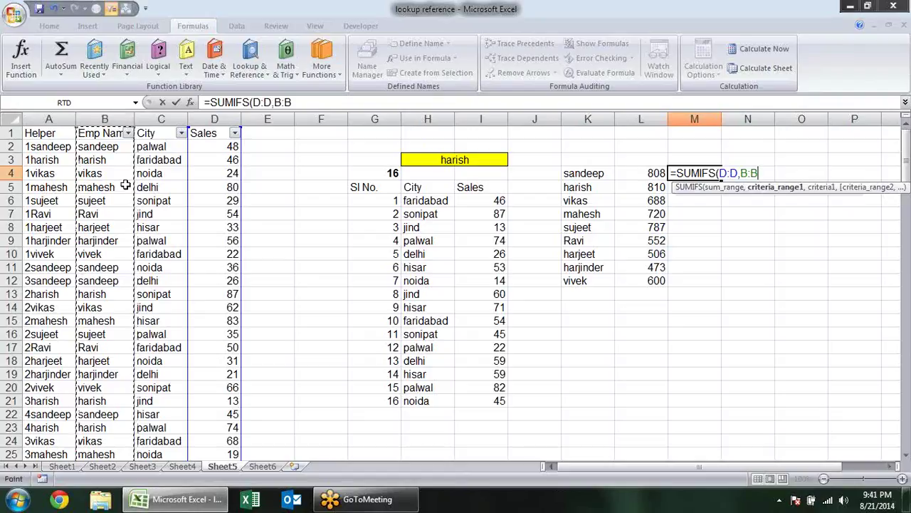
pyautogui.write(',')
pyautogui.click(604, 173)
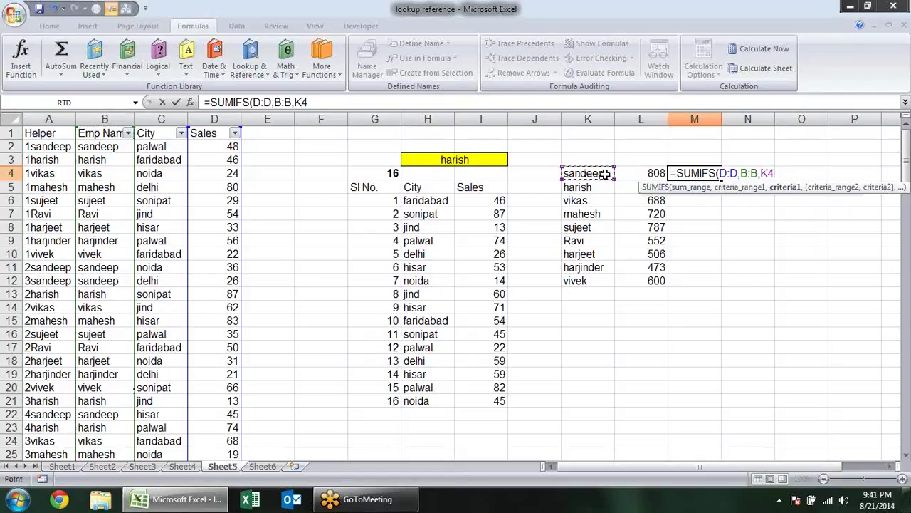
pyautogui.write(',')
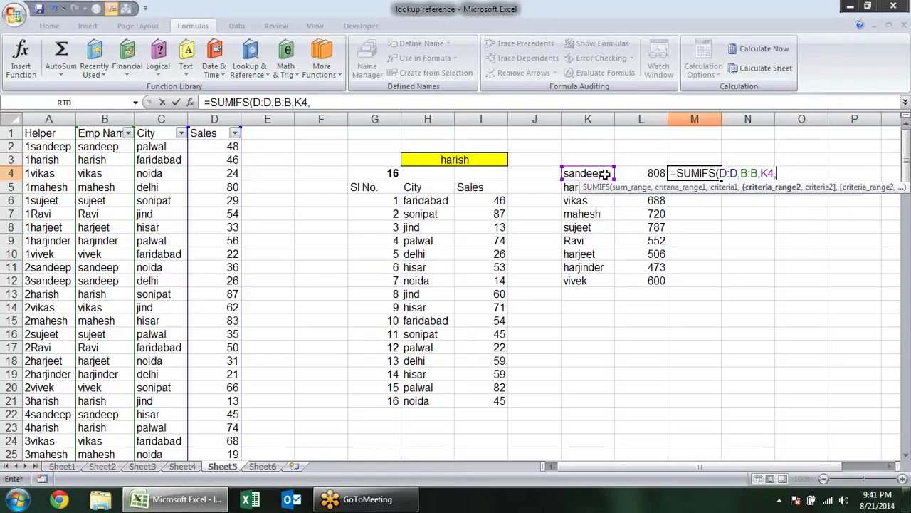
pyautogui.click(221, 119)
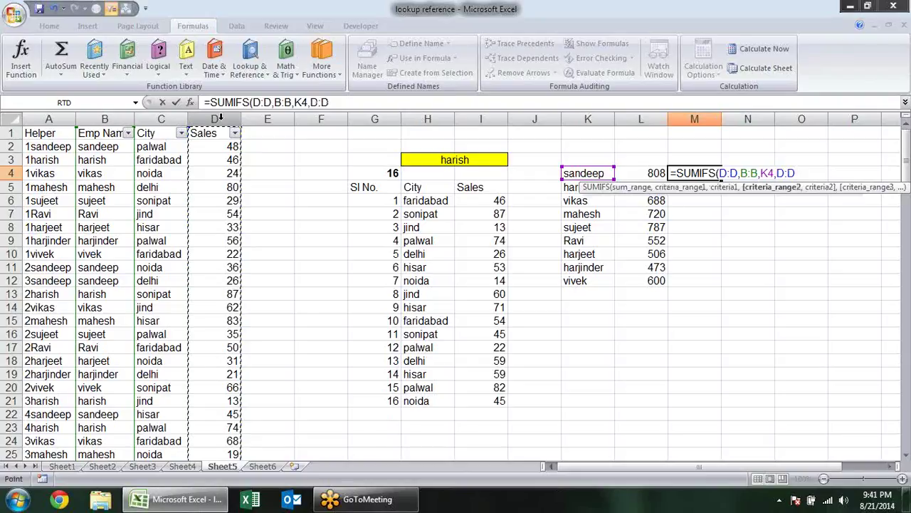
pyautogui.write(',">60')
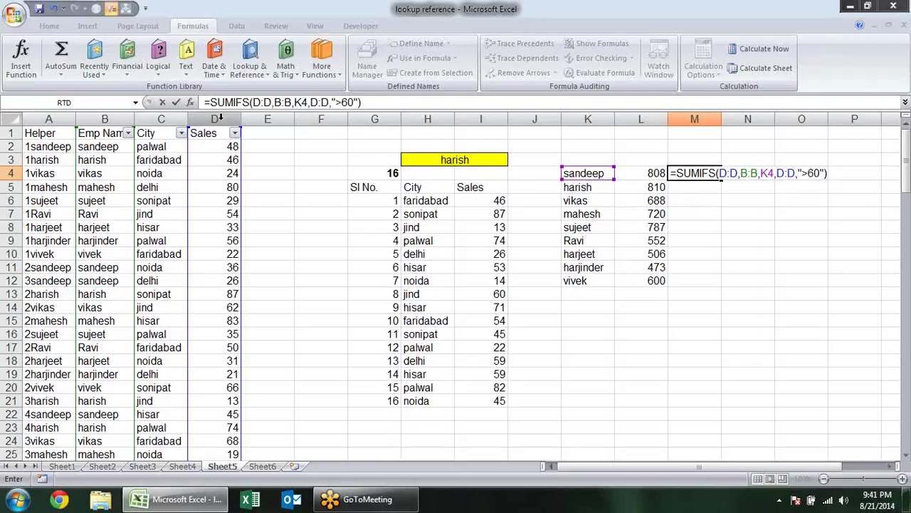
pyautogui.press('Return')
pyautogui.click(716, 174)
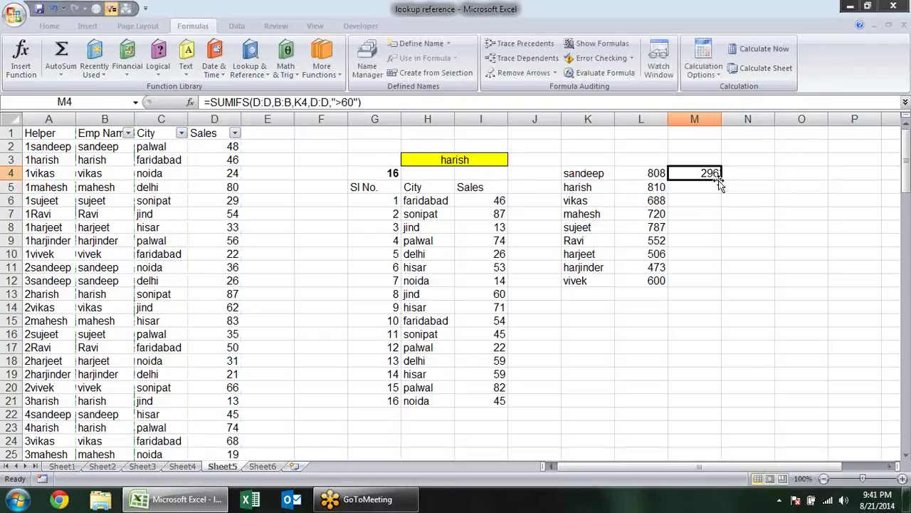
pyautogui.moveTo(722, 178); pyautogui.dragTo(721, 286)
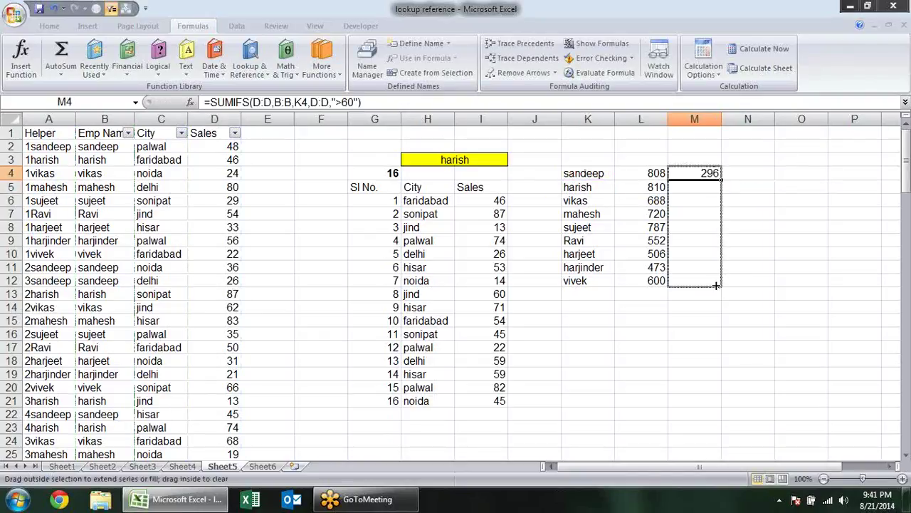
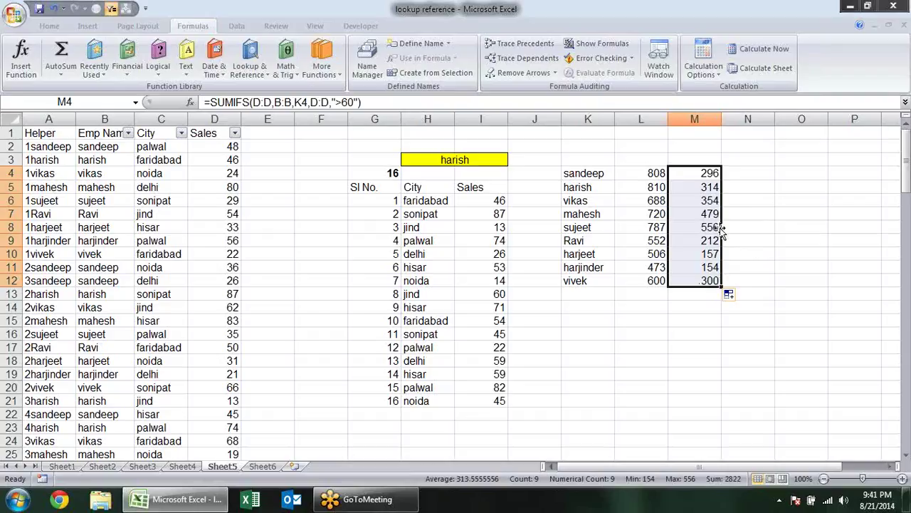
# Inspect the SUMIFS formulas and references for harish, vivek, harjeet, mahesh and sandeep
pyautogui.click(711, 189)
pyautogui.click(712, 280)
pyautogui.click(712, 254)
pyautogui.doubleClick(712, 253)
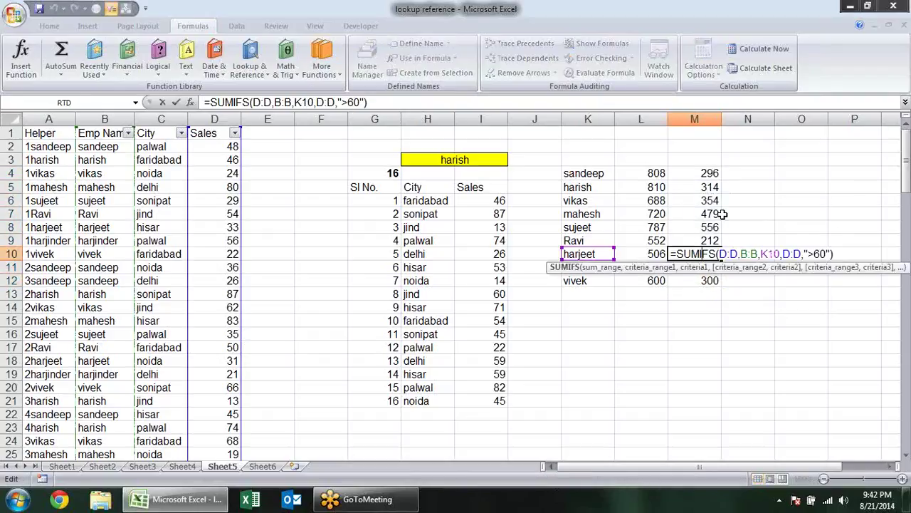
pyautogui.click(714, 212)
pyautogui.doubleClick(714, 213)
pyautogui.click(711, 187)
pyautogui.doubleClick(711, 187)
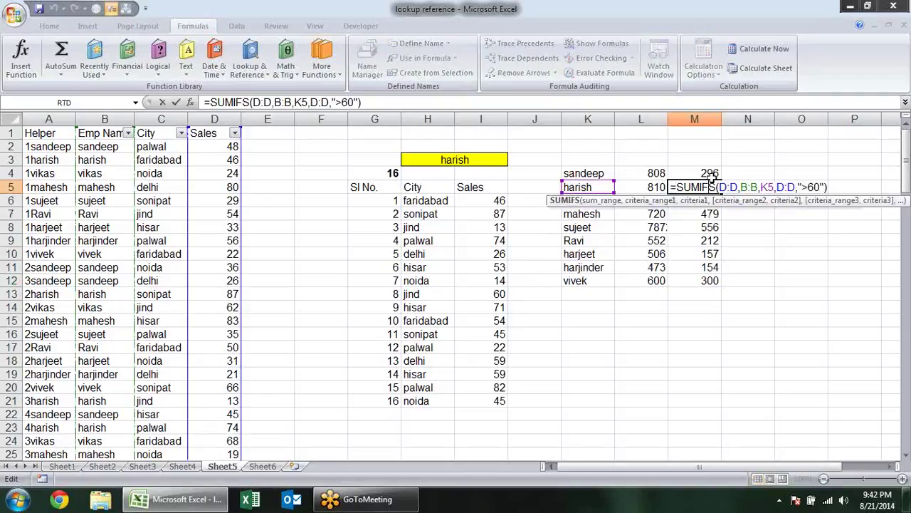
pyautogui.click(712, 173)
pyautogui.doubleClick(712, 173)
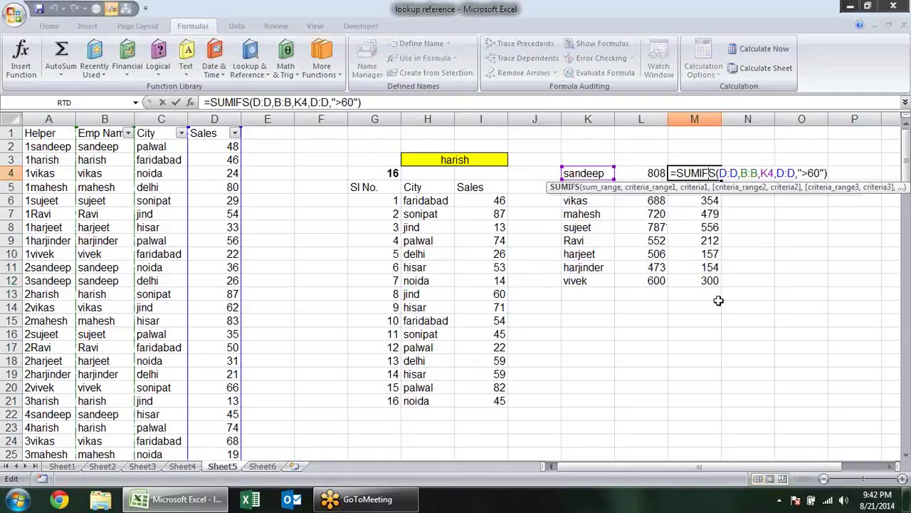
pyautogui.press('Escape')
# Point out individual Sales values, such as mahesh's 80 and 83 in D15
pyautogui.click(644, 321)
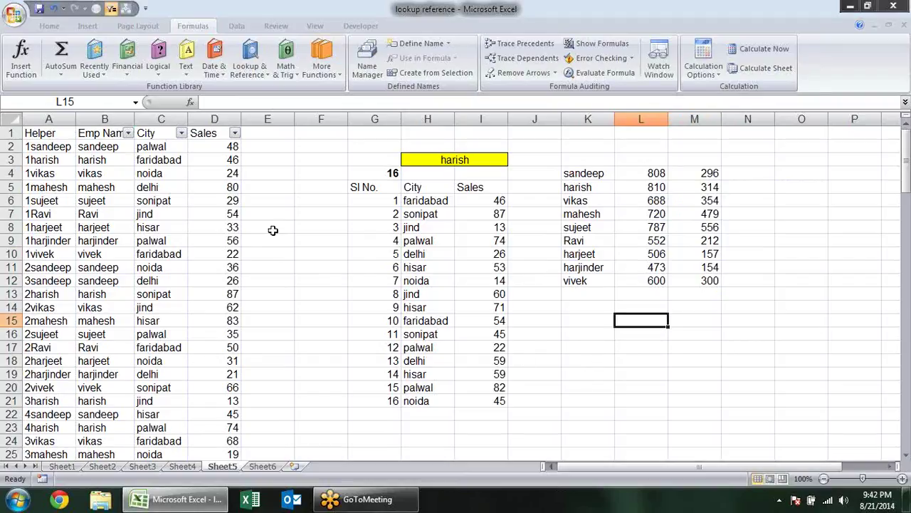
pyautogui.click(233, 188)
pyautogui.click(225, 250)
pyautogui.click(232, 322)
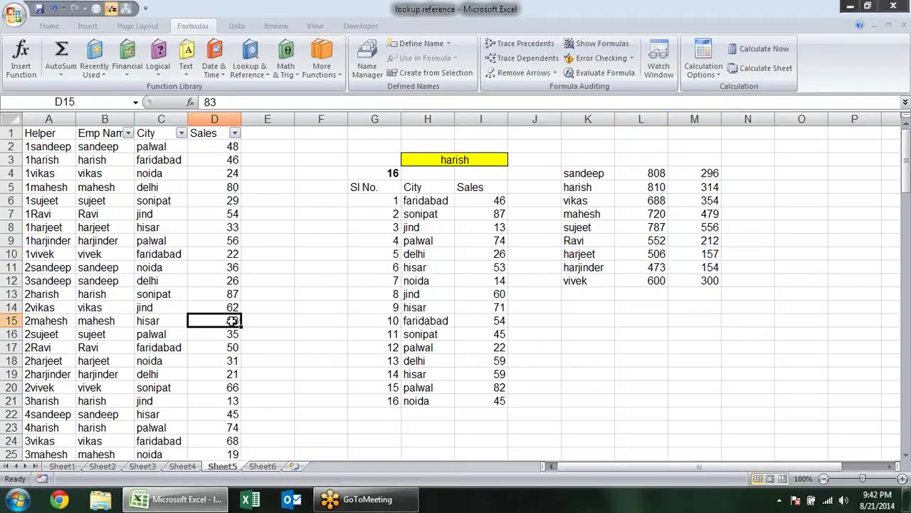
pyautogui.click(217, 186)
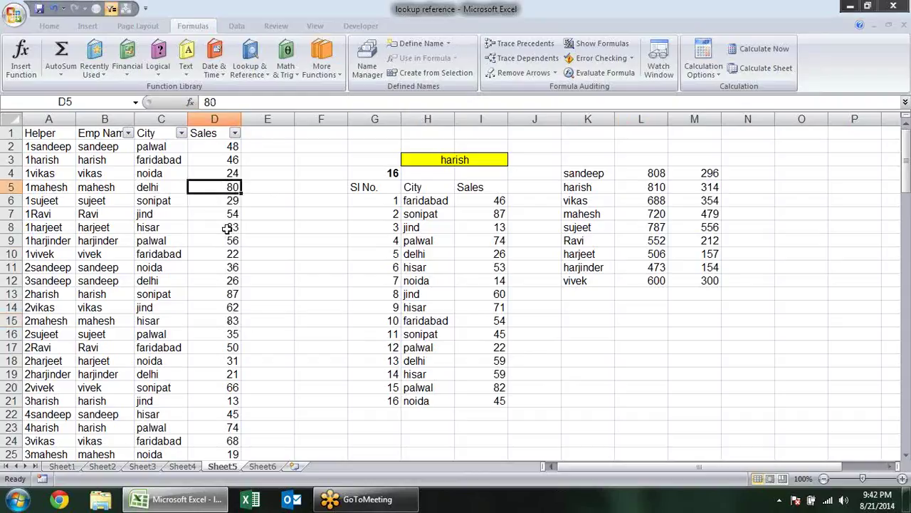
# Mark sample blocks of the Sales column, such as D3:D10, D13:D17 and D5:D9
pyautogui.moveTo(226, 228); pyautogui.dragTo(228, 307)
pyautogui.moveTo(206, 163); pyautogui.dragTo(205, 253)
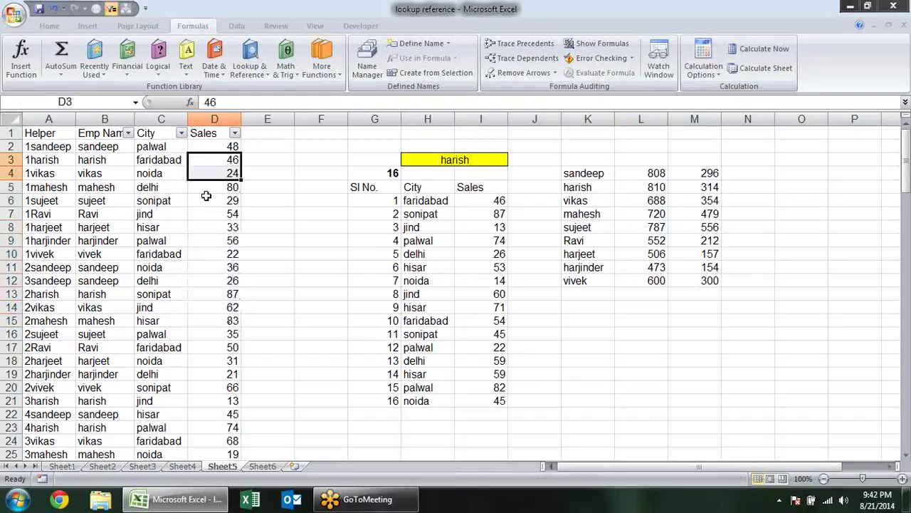
pyautogui.moveTo(202, 293); pyautogui.dragTo(212, 349)
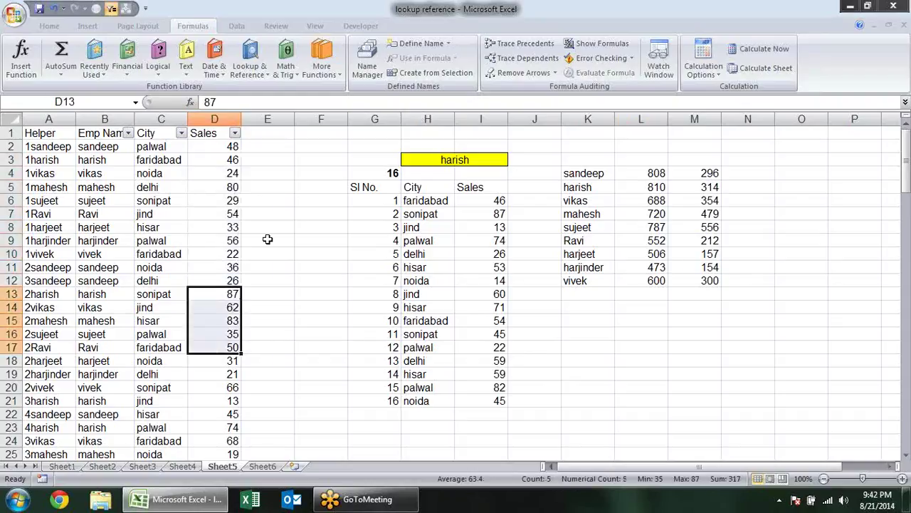
pyautogui.moveTo(214, 187); pyautogui.dragTo(221, 254)
pyautogui.moveTo(224, 320); pyautogui.dragTo(227, 374)
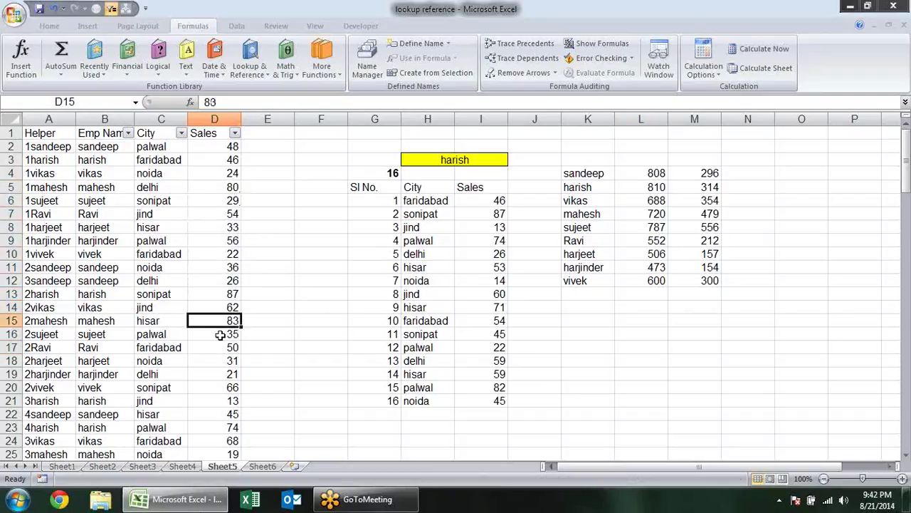
pyautogui.moveTo(216, 147); pyautogui.dragTo(235, 255)
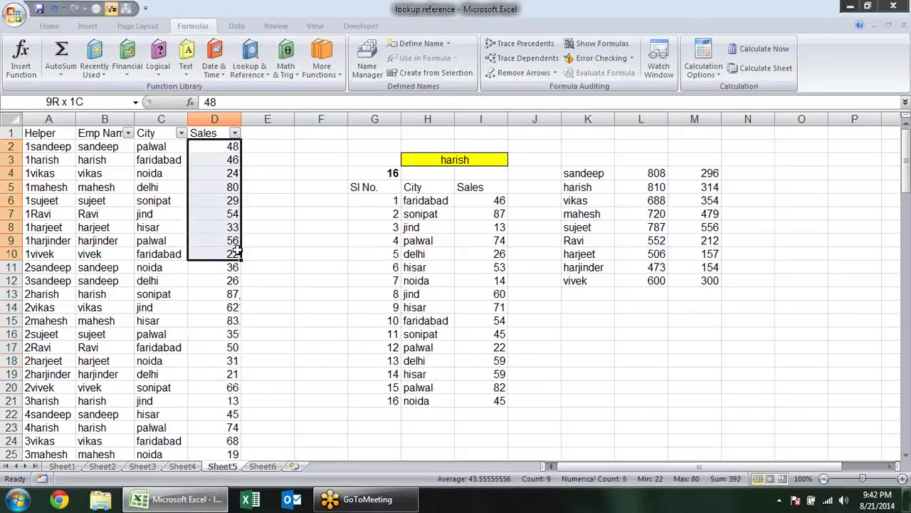
pyautogui.moveTo(218, 344); pyautogui.dragTo(217, 268)
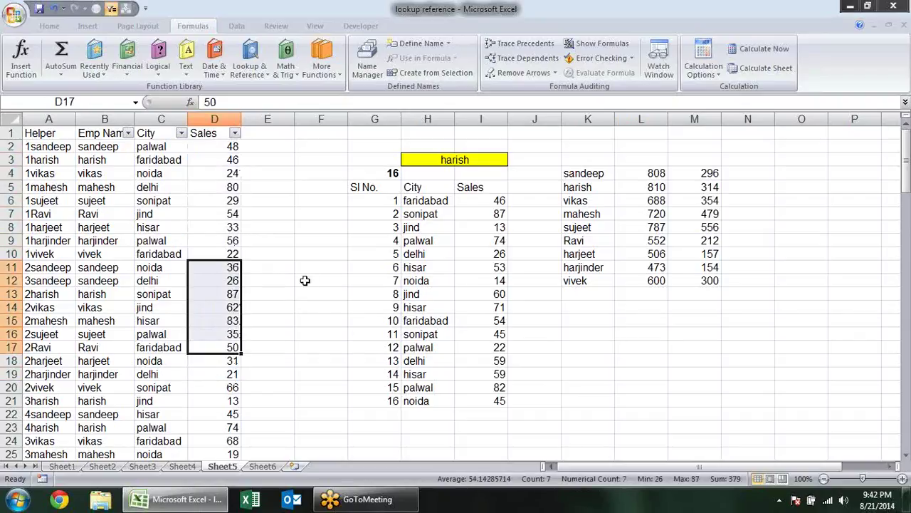
pyautogui.moveTo(217, 186); pyautogui.dragTo(215, 239)
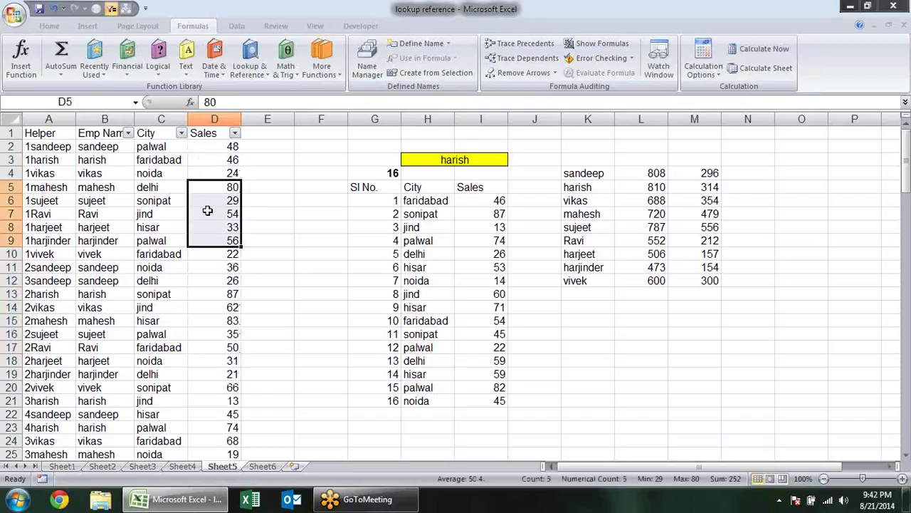
pyautogui.click(733, 308)
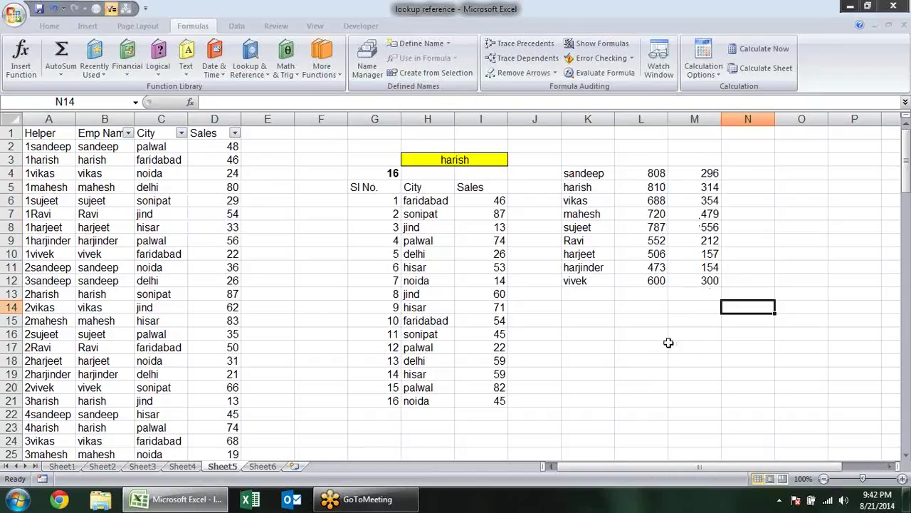
# Review the IFERROR VLOOKUP formula in I10 and the SUMIF totals for vivek, vikas and sandeep
pyautogui.click(470, 255)
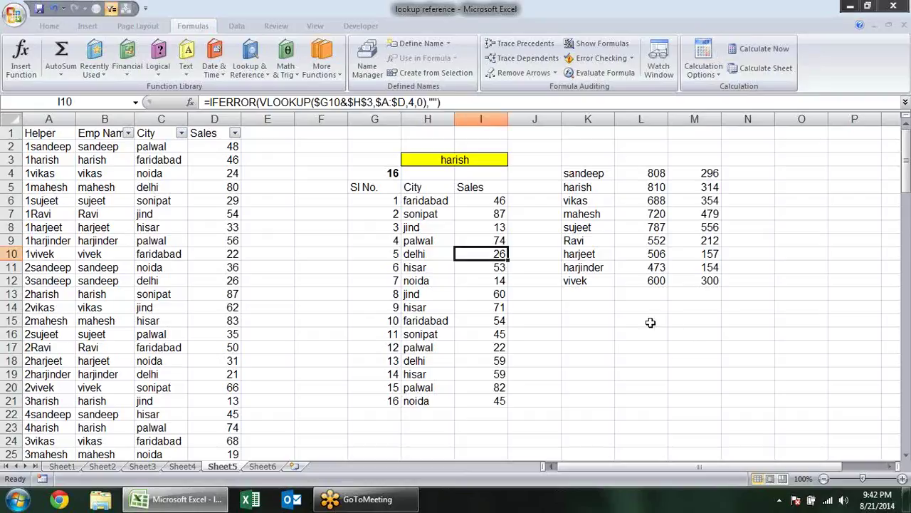
pyautogui.click(611, 309)
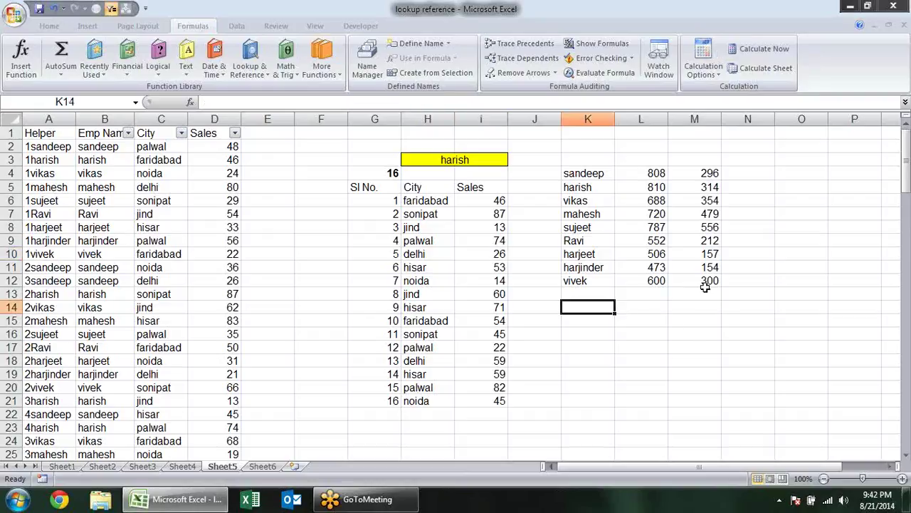
pyautogui.click(660, 278)
pyautogui.click(663, 201)
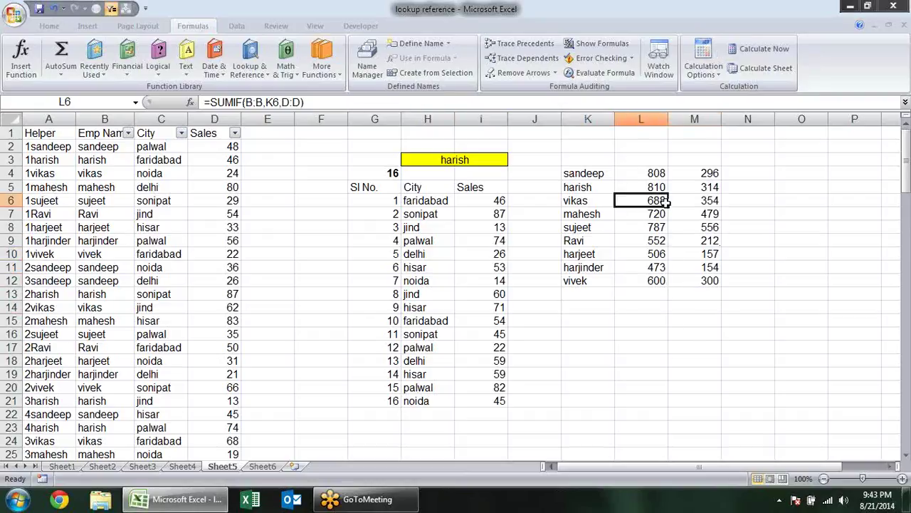
pyautogui.click(662, 173)
# Compare the SUMIFS and SUMIF results for sandeep, mahesh, vivek, harjeet and harish
pyautogui.click(705, 174)
pyautogui.click(698, 212)
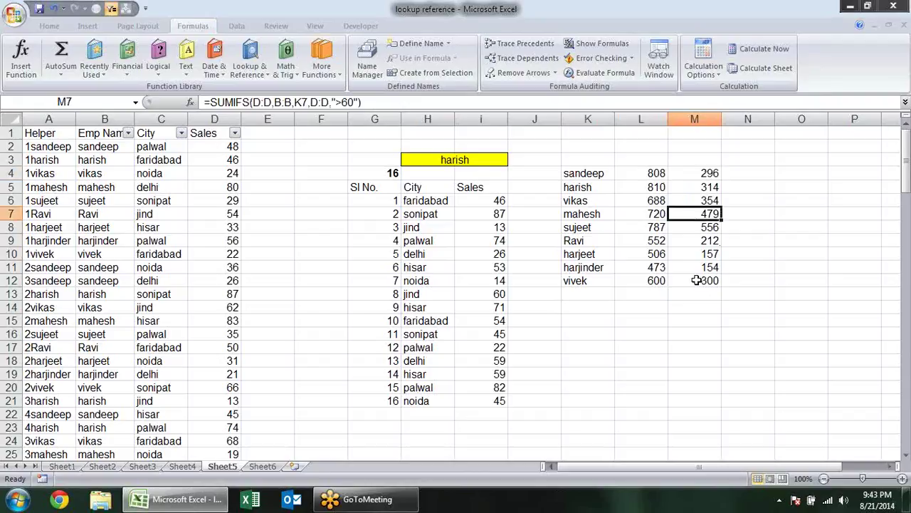
pyautogui.click(697, 281)
pyautogui.click(655, 280)
pyautogui.click(652, 253)
pyautogui.click(644, 189)
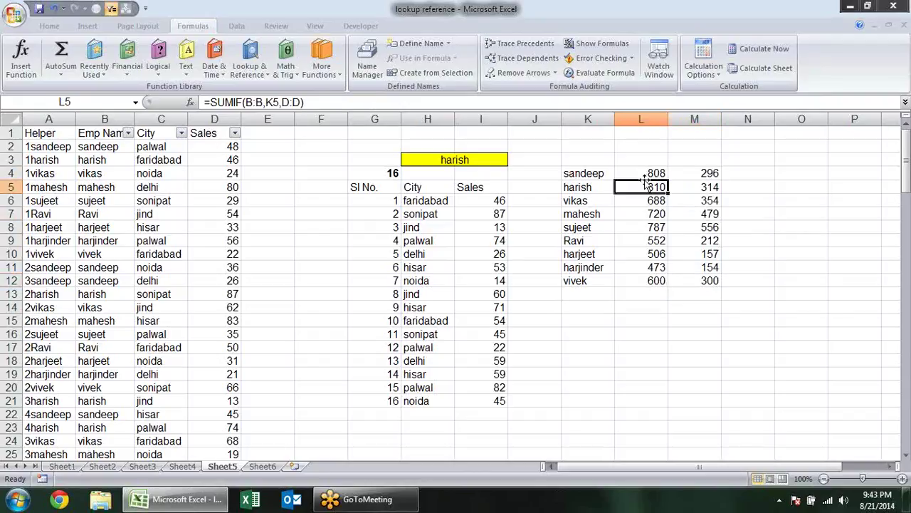
pyautogui.click(656, 172)
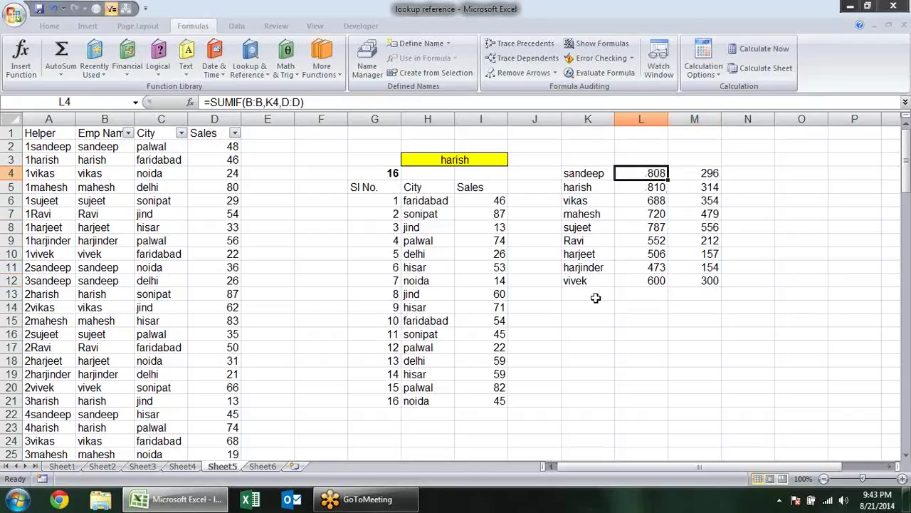
pyautogui.click(611, 318)
# Highlight the summary table K4:M12, then the area from M21 back to A1
pyautogui.moveTo(594, 172); pyautogui.dragTo(711, 284)
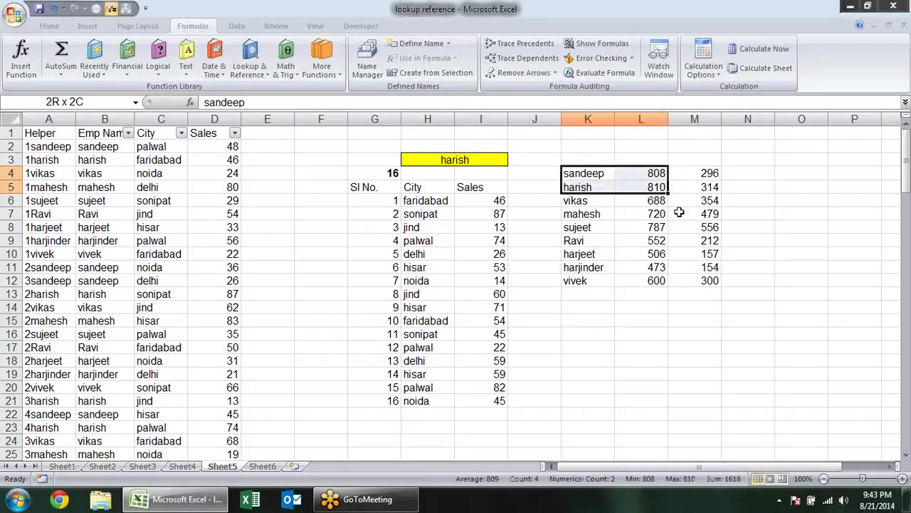
pyautogui.click(687, 361)
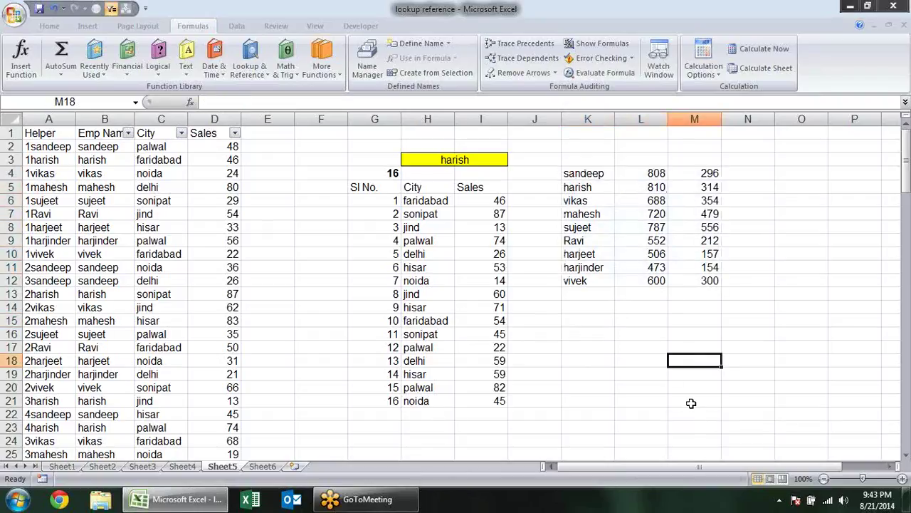
pyautogui.moveTo(701, 403); pyautogui.dragTo(361, 158)
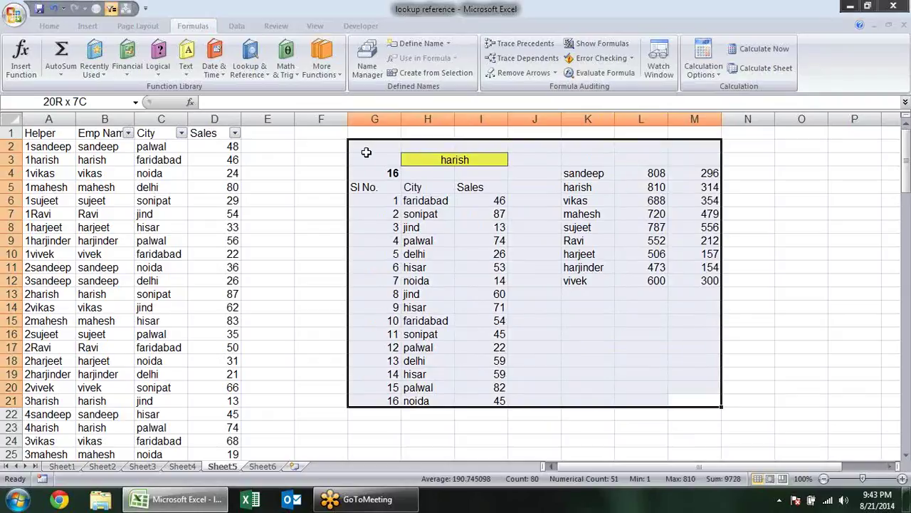
pyautogui.moveTo(361, 157); pyautogui.dragTo(47, 128)
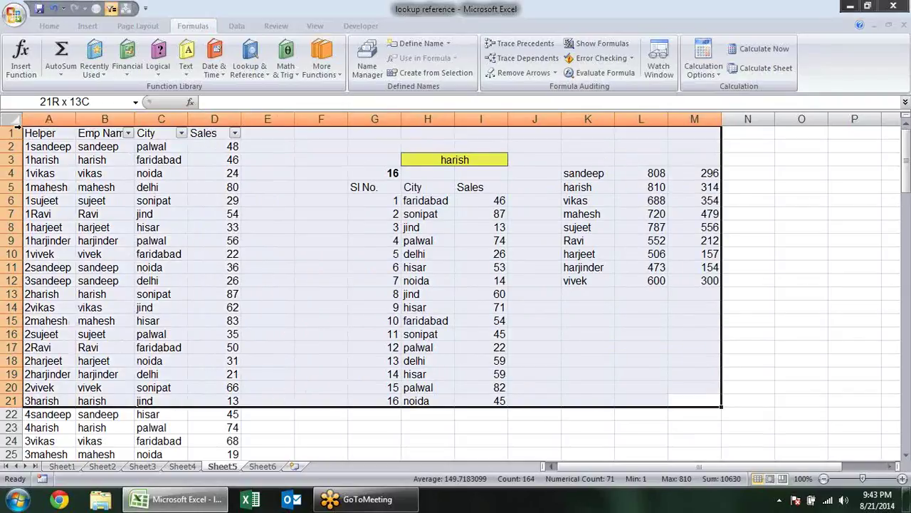
pyautogui.click(303, 175)
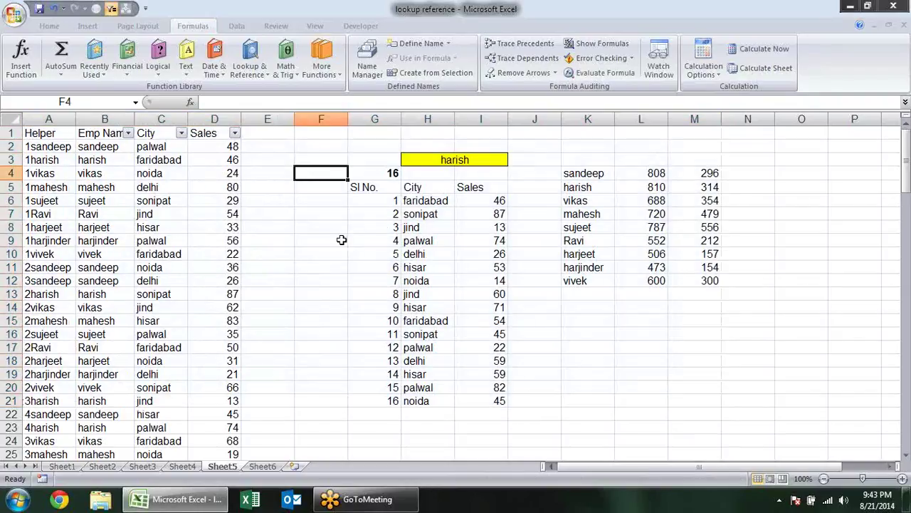
# Browse the Financial and Math & Trig function lists, then go to Sheet4
pyautogui.click(134, 70)
pyautogui.moveTo(214, 138)
pyautogui.mouseDown()
pyautogui.moveTo(211, 361)
pyautogui.moveTo(214, 107)
pyautogui.mouseUp()
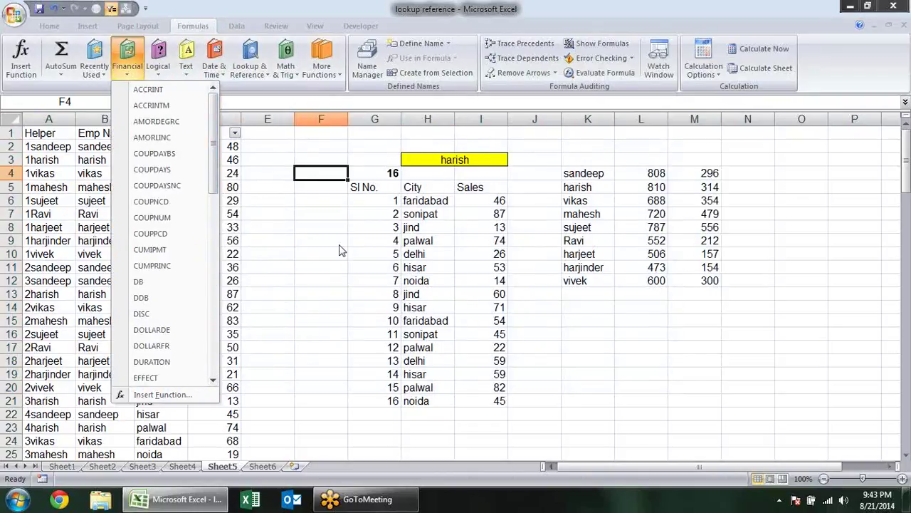
pyautogui.click(300, 227)
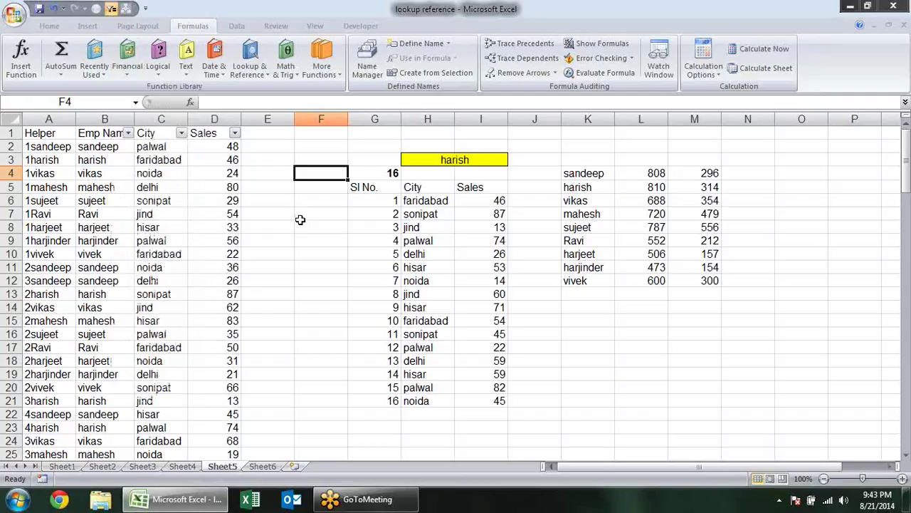
pyautogui.click(299, 220)
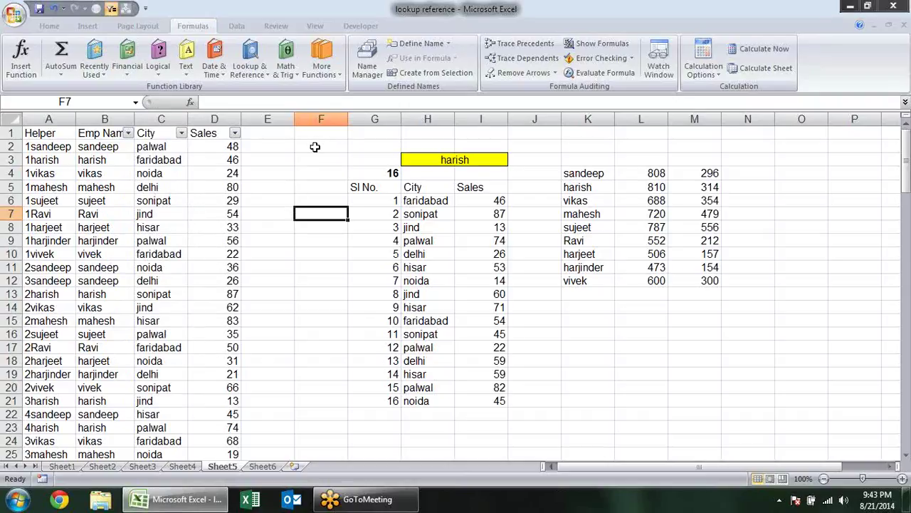
pyautogui.click(289, 74)
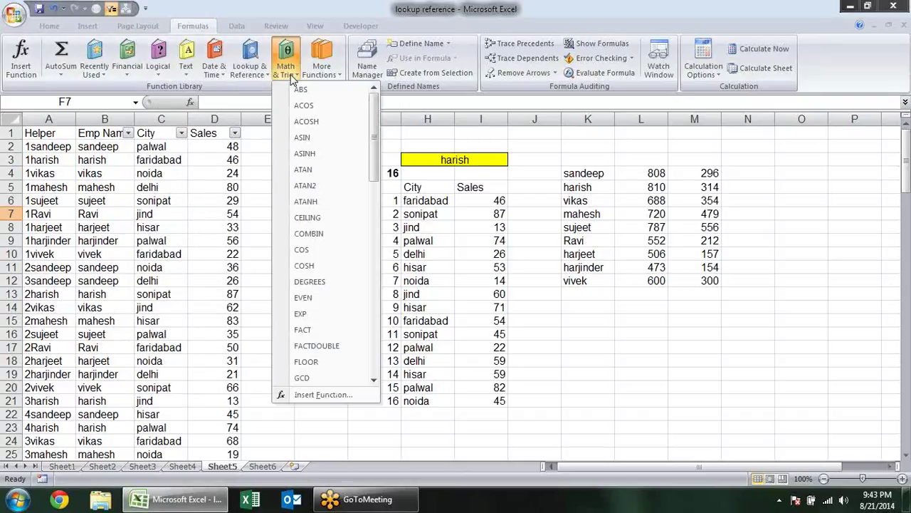
pyautogui.moveTo(376, 124); pyautogui.dragTo(376, 221)
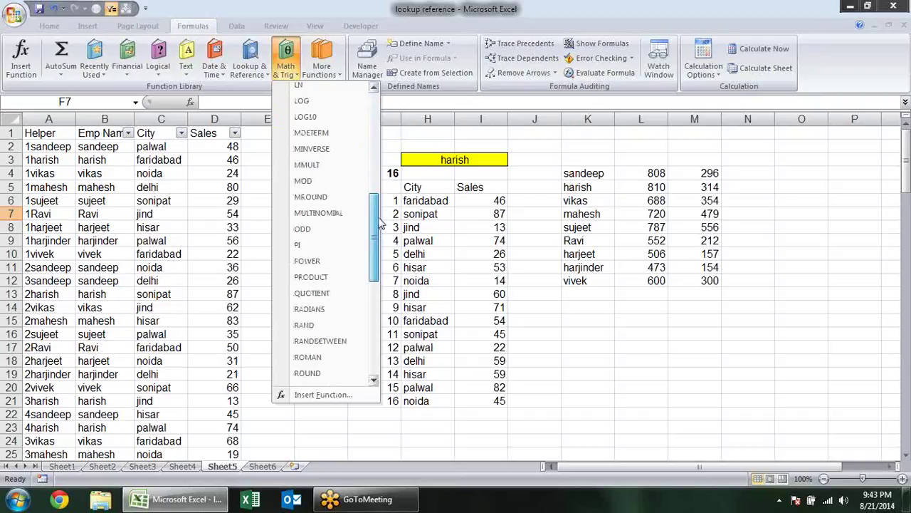
pyautogui.click(668, 379)
pyautogui.click(183, 466)
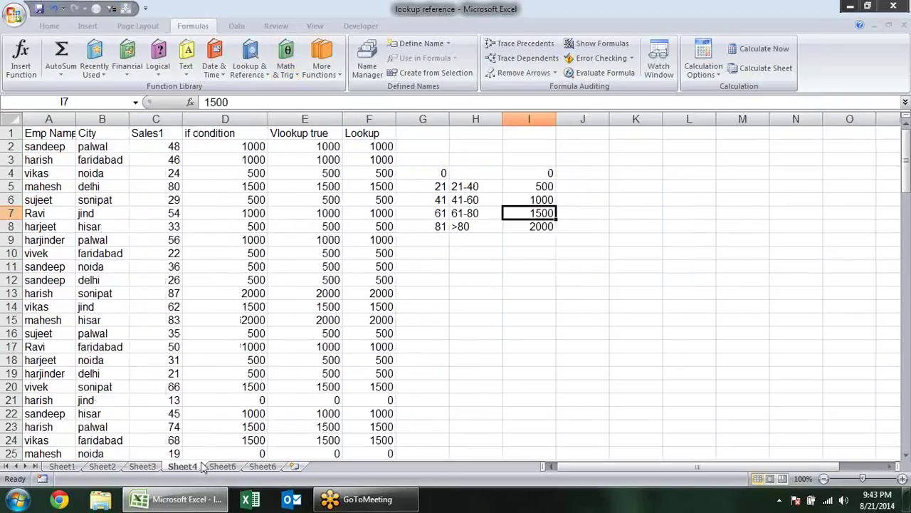
# Move from Sheet3 over to Sheet1 with the sales table
pyautogui.click(143, 467)
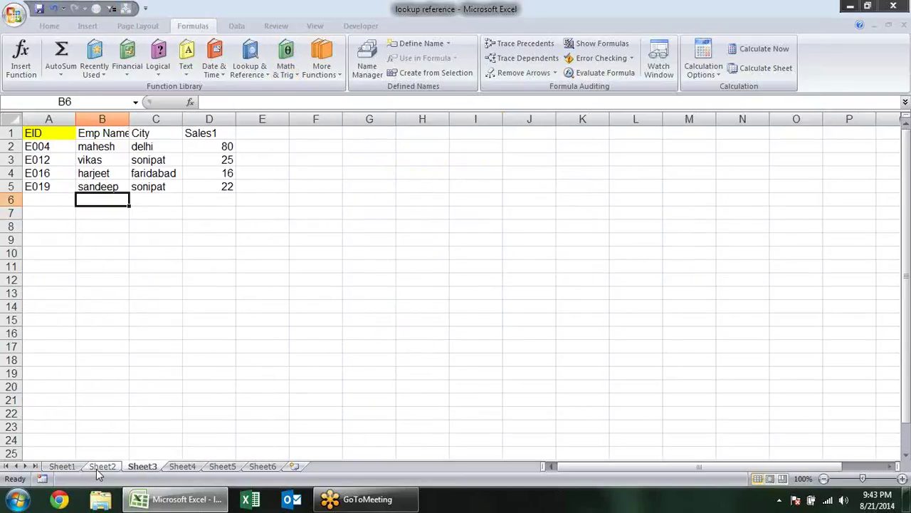
pyautogui.click(98, 468)
pyautogui.click(65, 469)
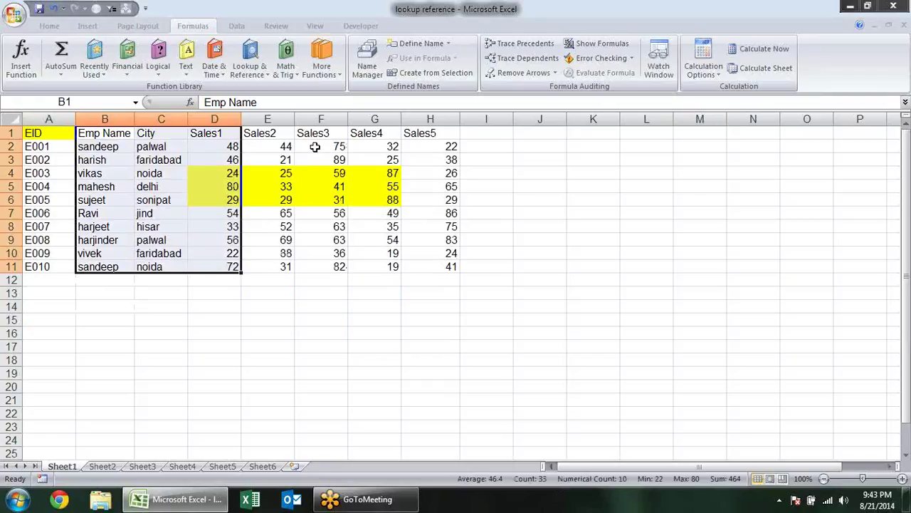
# Illustrate offset blocks by selecting F4:G6, the yellow D4:G6 and the whole table A1:H11
pyautogui.moveTo(316, 173)
pyautogui.mouseDown()
pyautogui.moveTo(383, 198)
pyautogui.moveTo(214, 209)
pyautogui.mouseUp()
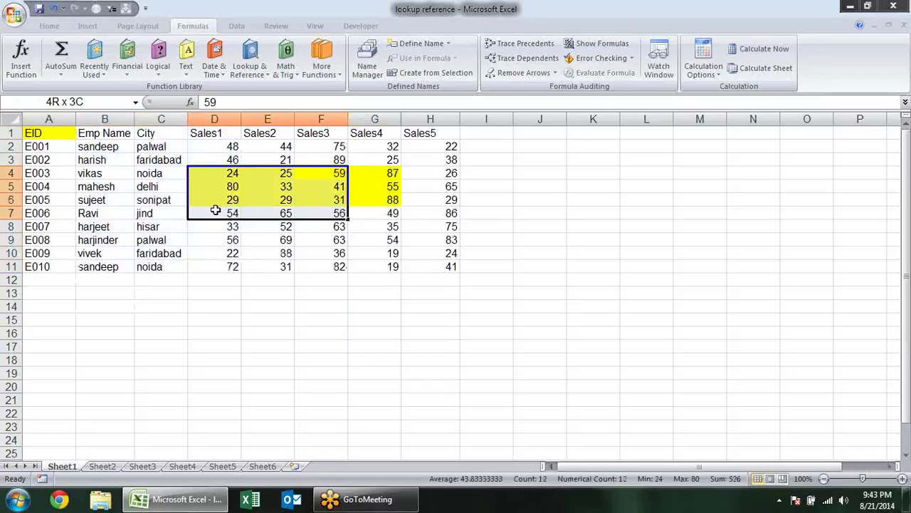
pyautogui.click(320, 265)
pyautogui.moveTo(214, 173); pyautogui.dragTo(390, 200)
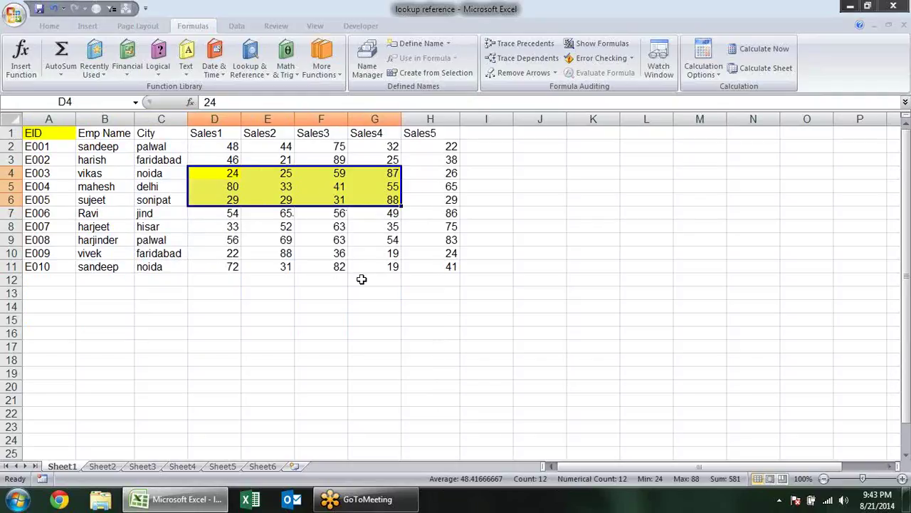
pyautogui.click(384, 322)
pyautogui.moveTo(231, 175)
pyautogui.mouseDown()
pyautogui.moveTo(301, 197)
pyautogui.moveTo(393, 203)
pyautogui.mouseUp()
pyautogui.click(449, 305)
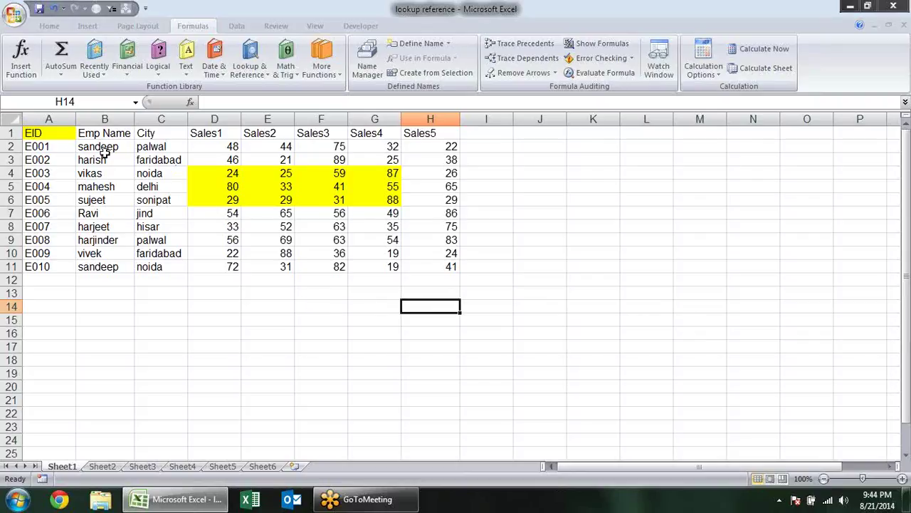
pyautogui.moveTo(55, 139); pyautogui.dragTo(341, 213)
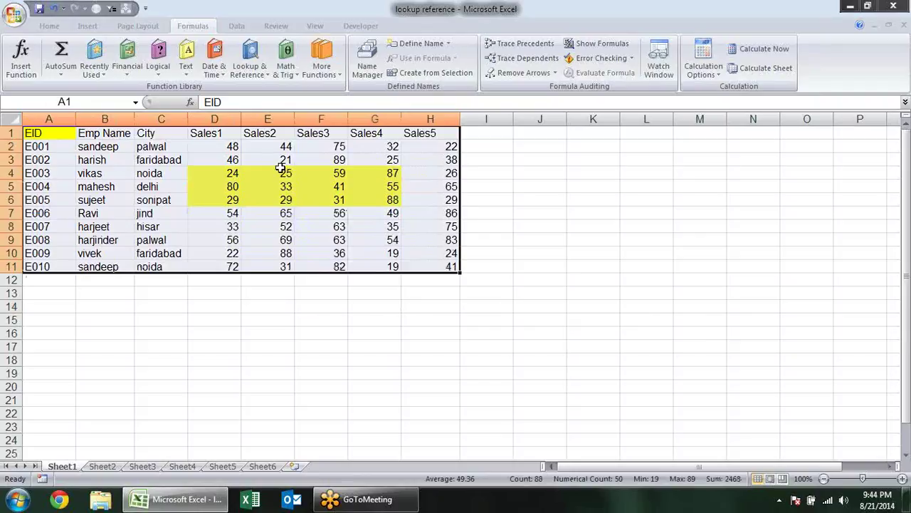
pyautogui.moveTo(215, 162)
pyautogui.mouseDown()
pyautogui.moveTo(413, 212)
pyautogui.moveTo(213, 175)
pyautogui.mouseUp()
# Enter the label 'Row' in A13 and 'Column' in B13
pyautogui.click(313, 311)
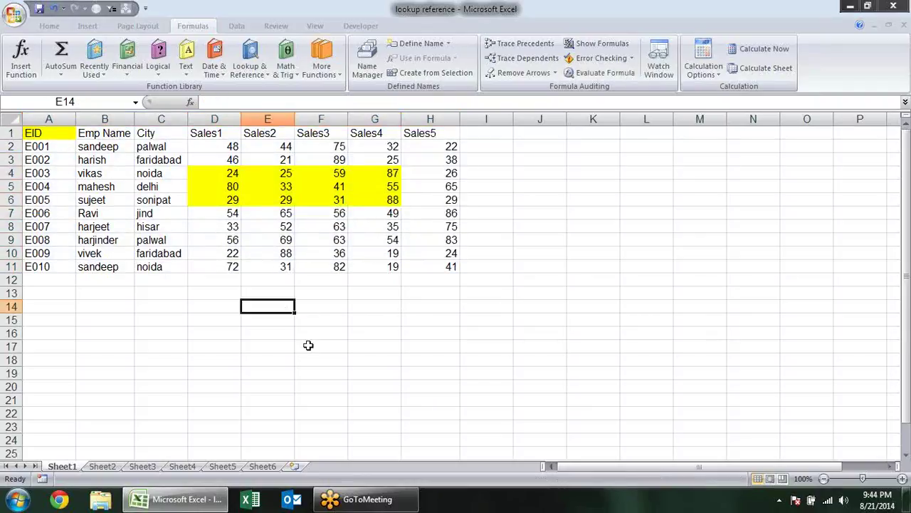
pyautogui.click(70, 294)
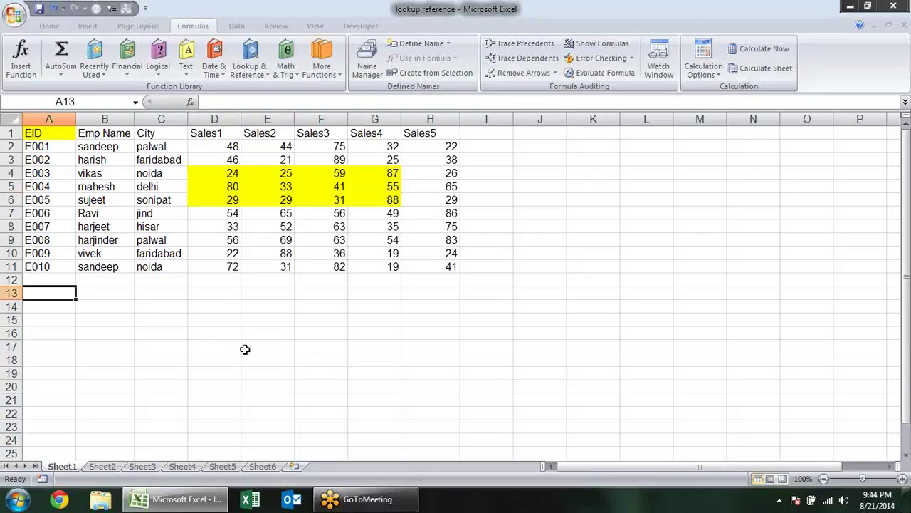
pyautogui.write('Row')
pyautogui.press('Tab')
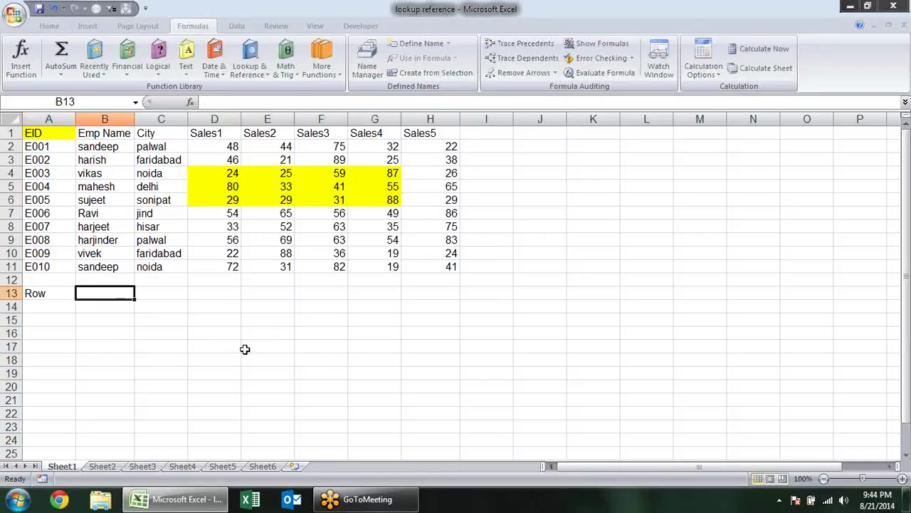
pyautogui.write('Column')
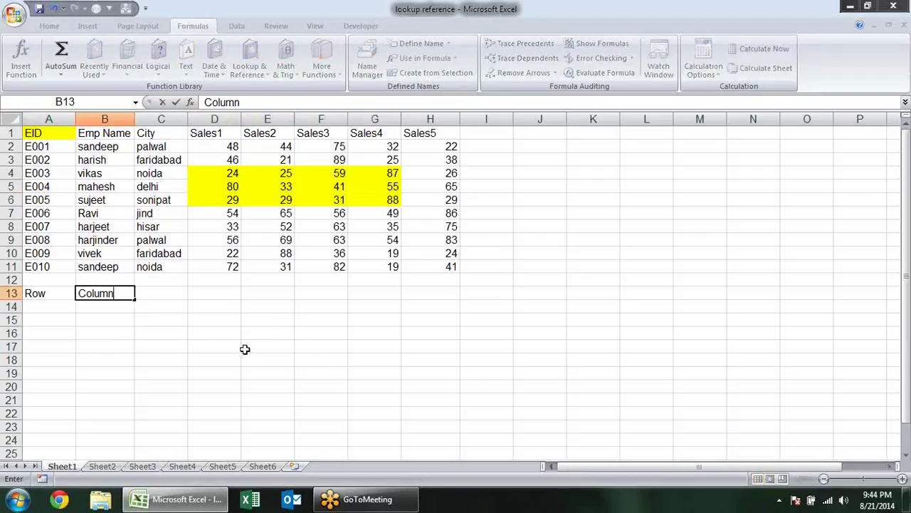
pyautogui.press('Return')
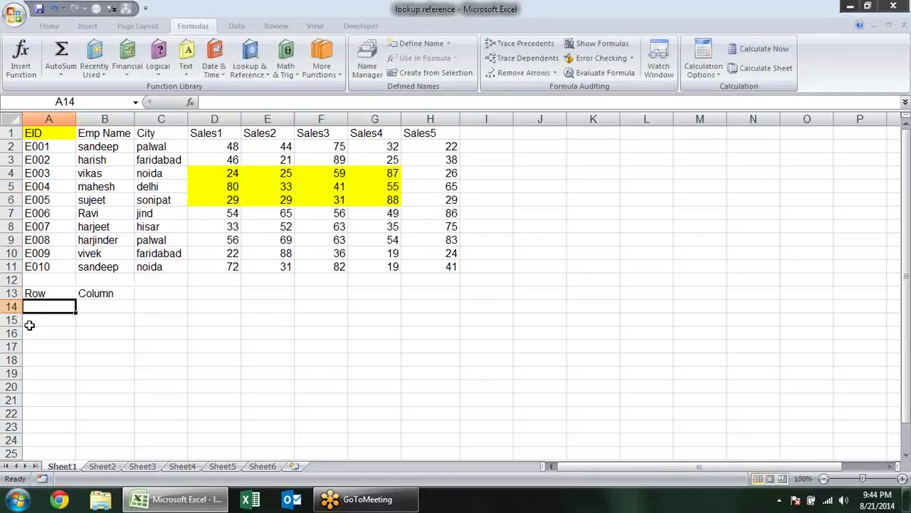
pyautogui.click(34, 321)
# Enter =OFFSET(A1,A14,B14) in A15
pyautogui.write('=')
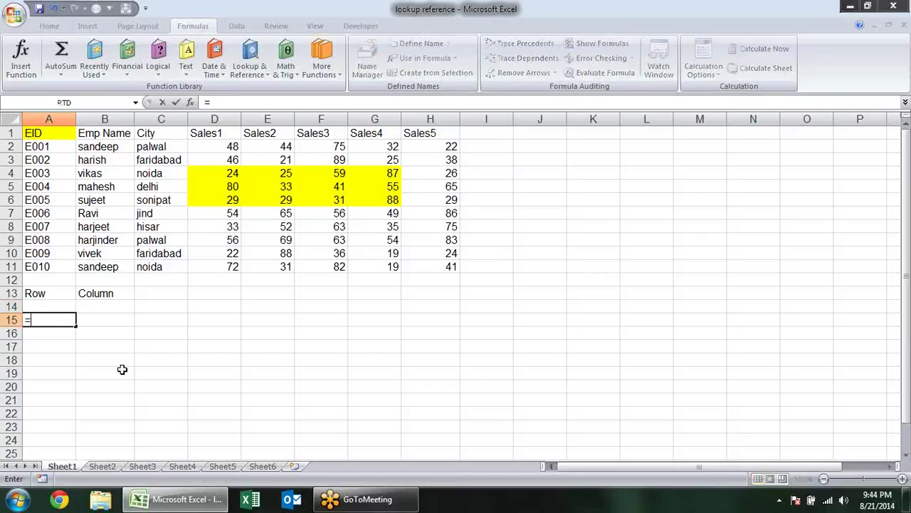
pyautogui.write('if')
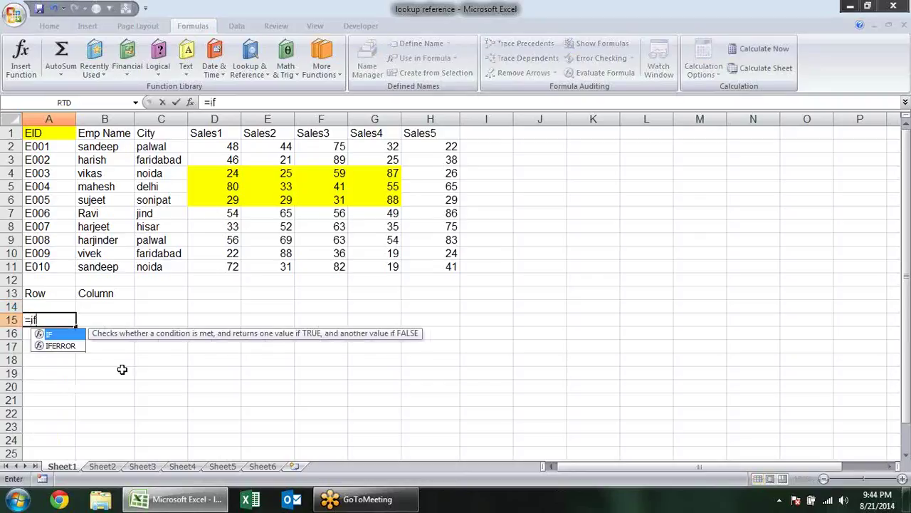
pyautogui.press('BackSpace')
pyautogui.press('BackSpace')
pyautogui.write('off')
pyautogui.press('Tab')
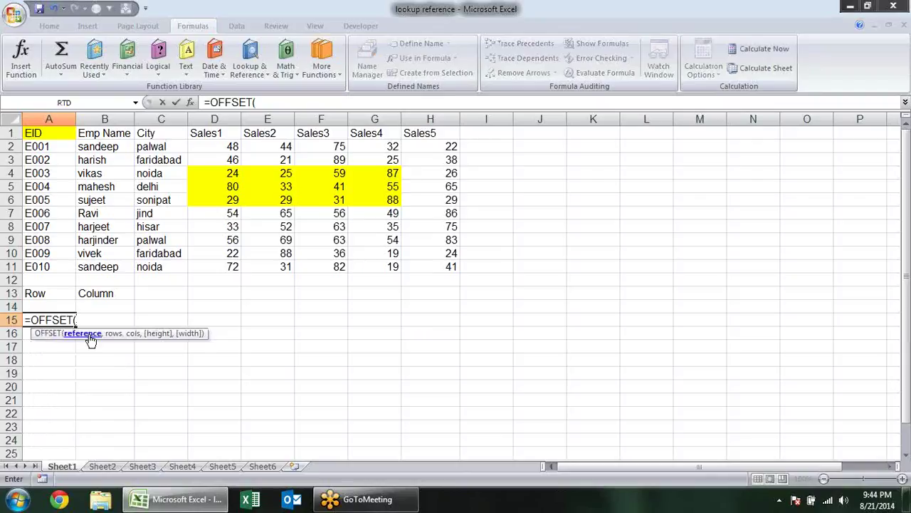
pyautogui.click(48, 132)
pyautogui.write(',')
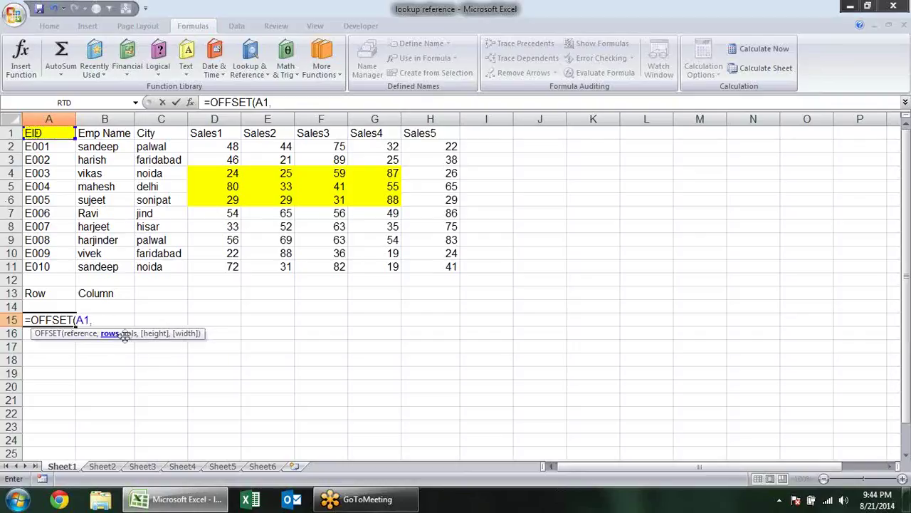
pyautogui.click(48, 304)
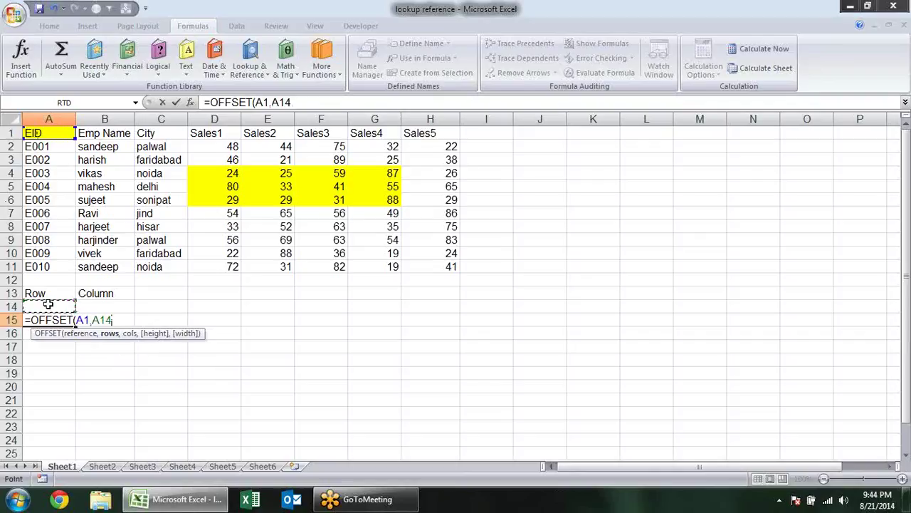
pyautogui.write(',')
pyautogui.click(116, 304)
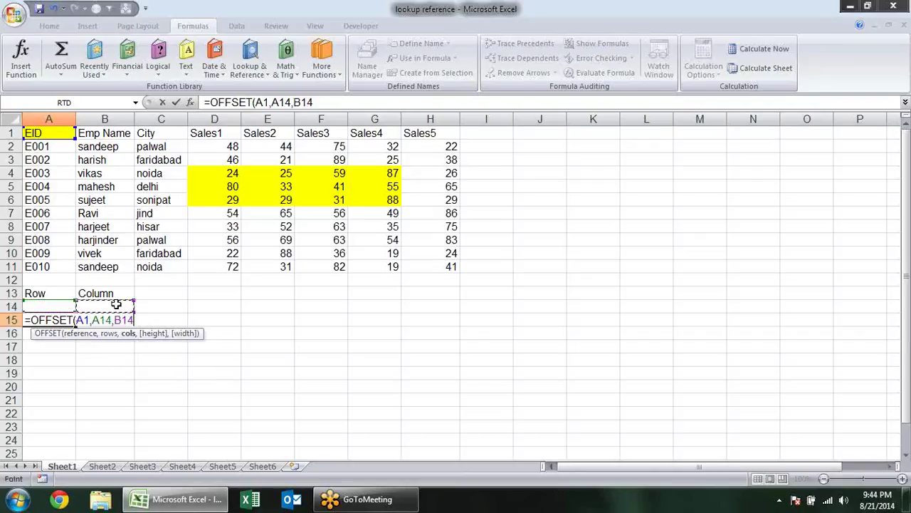
pyautogui.press('Return')
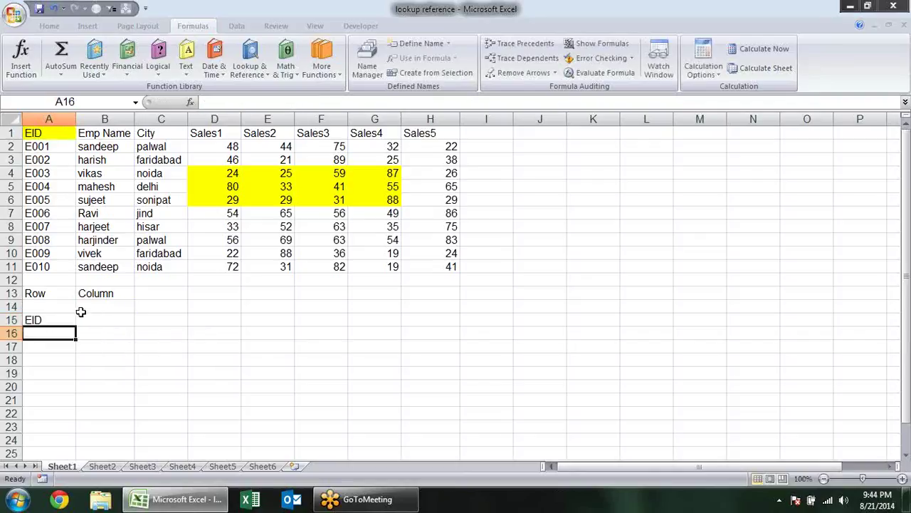
# Put 0 in both A14 and B14 so A15 returns EID
pyautogui.click(57, 307)
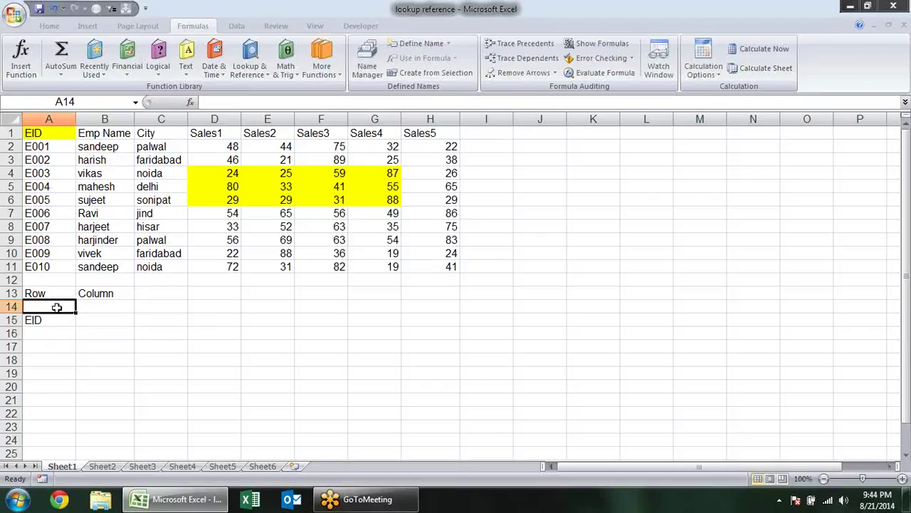
pyautogui.write('0')
pyautogui.press('Tab')
pyautogui.write('0')
pyautogui.press('Return')
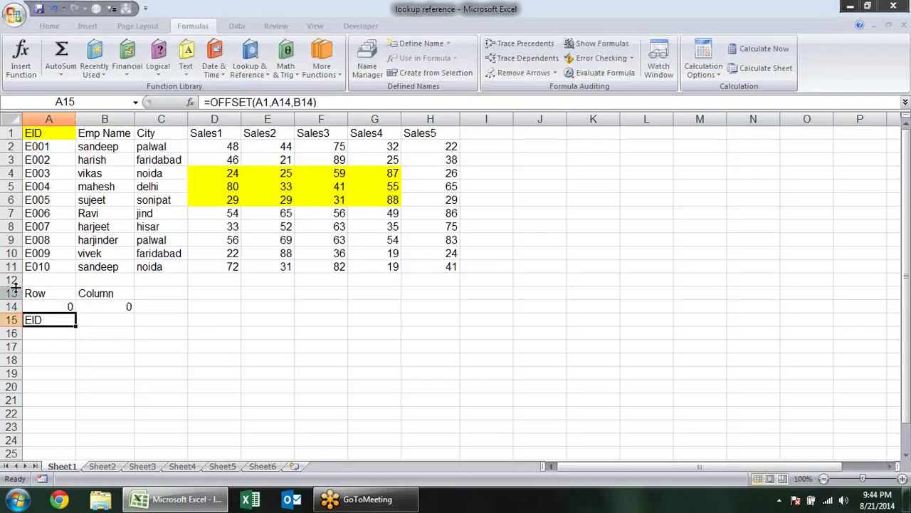
# Change the Row value in A14 to 1 so A15 returns E001
pyautogui.click(55, 134)
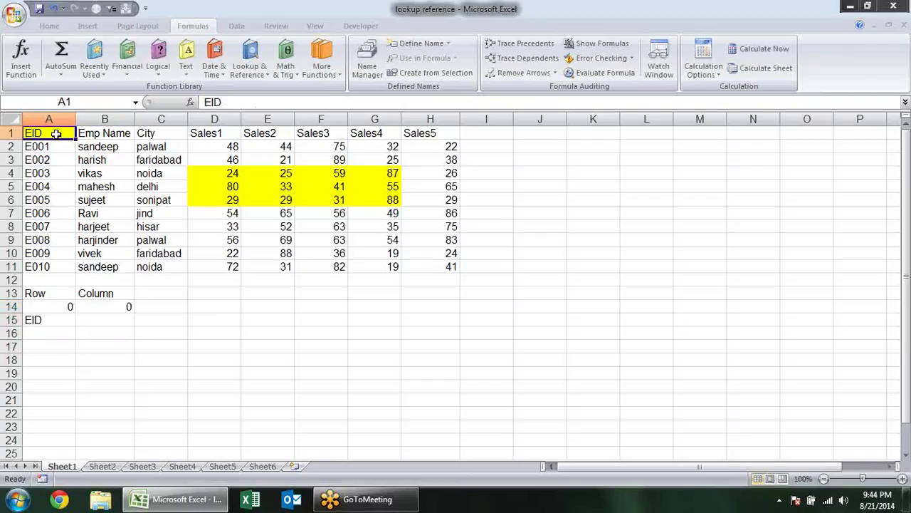
pyautogui.click(57, 307)
pyautogui.click(124, 307)
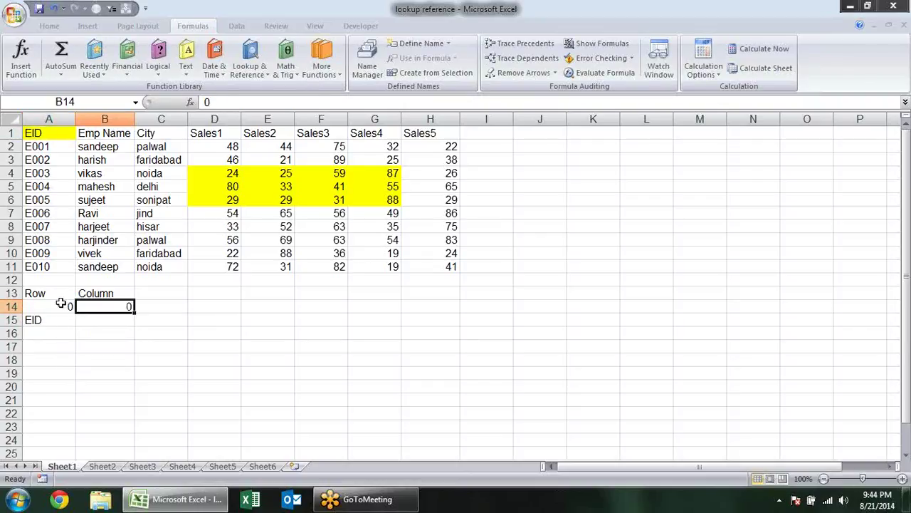
pyautogui.click(45, 131)
pyautogui.click(55, 300)
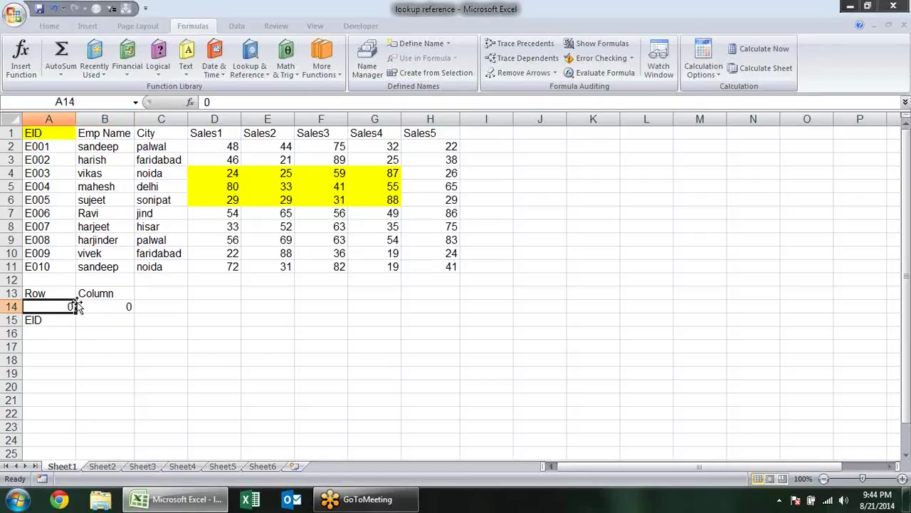
pyautogui.write('1')
pyautogui.press('Return')
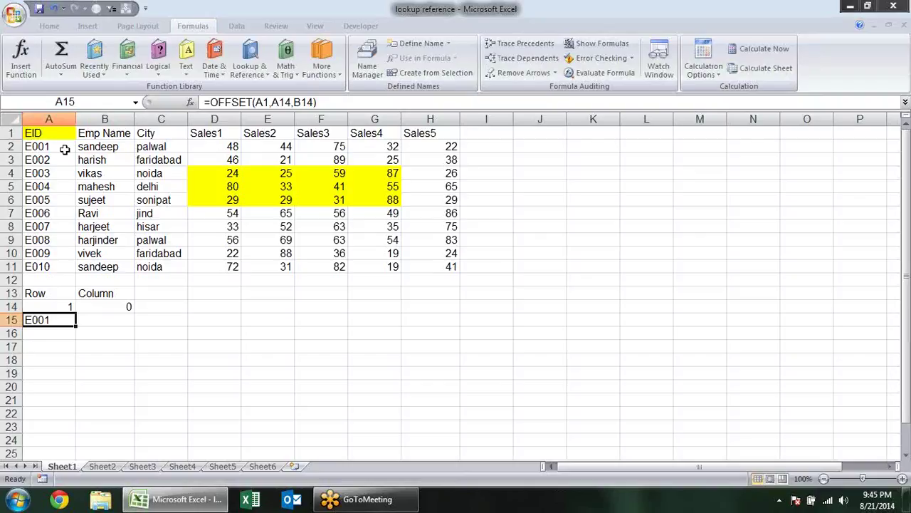
# Count row and column offsets with the arrow keys starting from A1
pyautogui.click(55, 134)
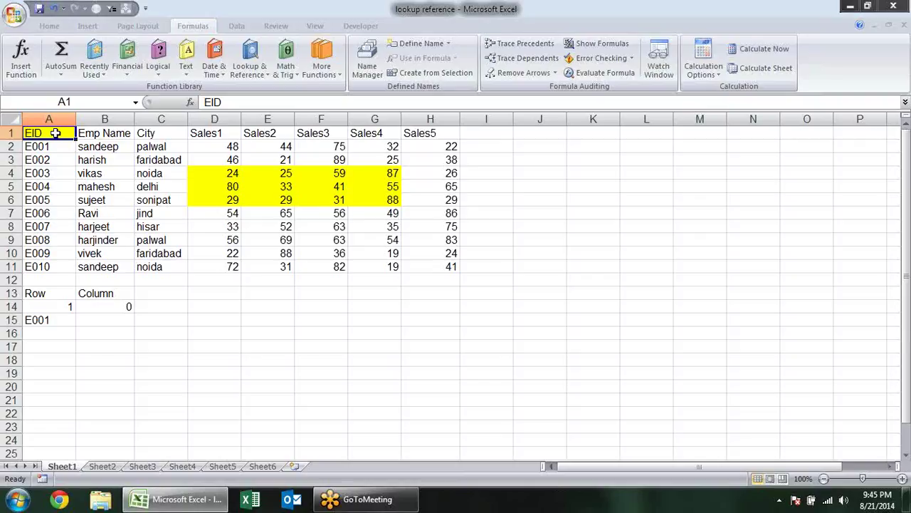
pyautogui.press('Down')
pyautogui.press('Down')
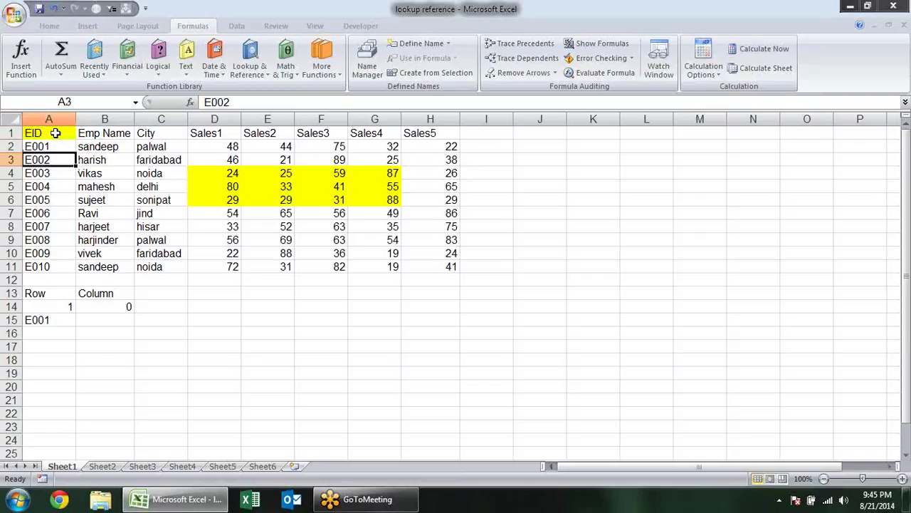
pyautogui.press('Down')
pyautogui.press('Down')
pyautogui.press('Down')
pyautogui.press('Down')
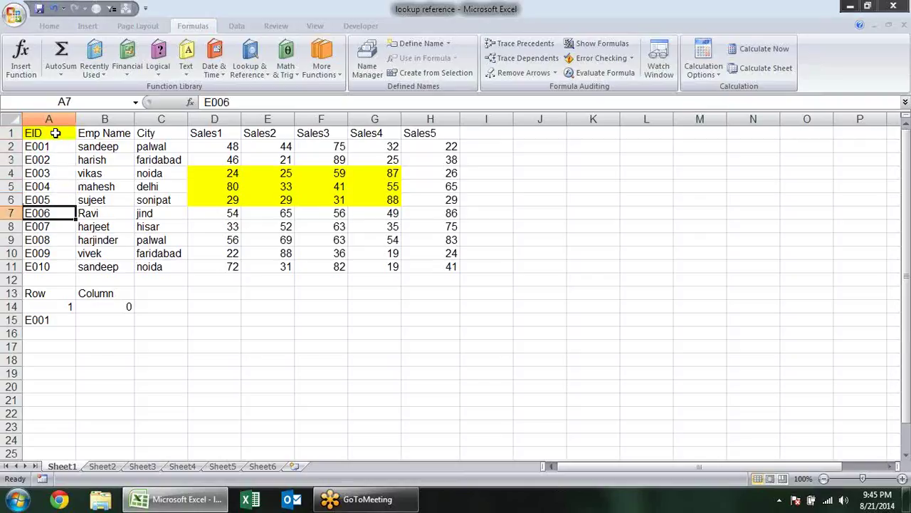
pyautogui.press('Up')
pyautogui.press('Up')
pyautogui.press('Up')
pyautogui.press('Up')
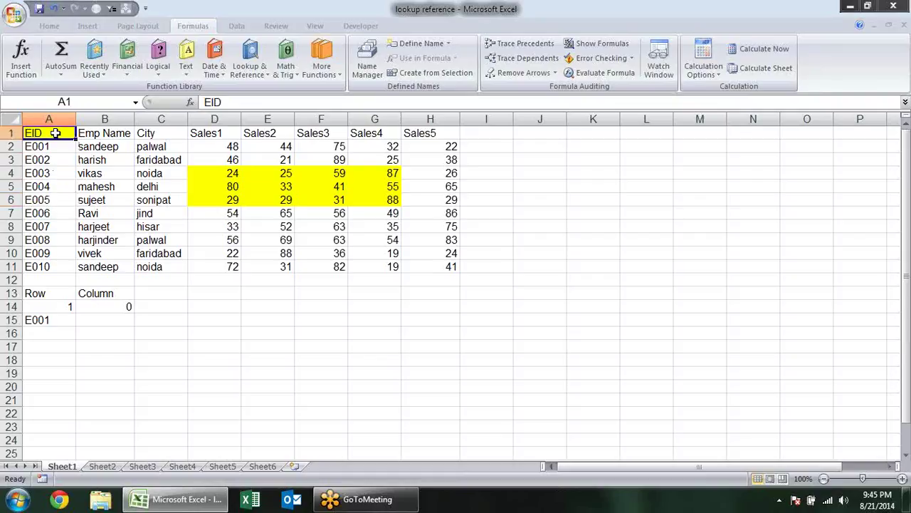
pyautogui.press('Right')
pyautogui.press('Right')
pyautogui.press('Right')
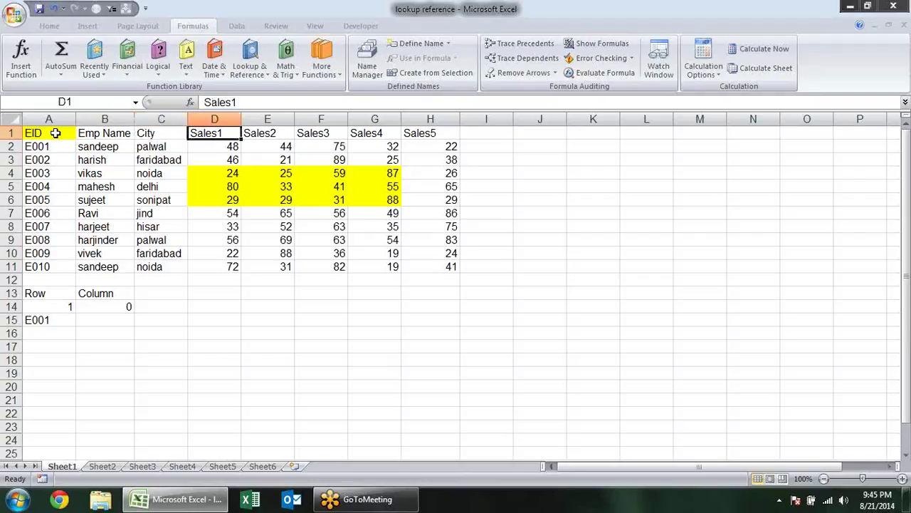
pyautogui.press('Right')
pyautogui.press('Right')
pyautogui.press('Right')
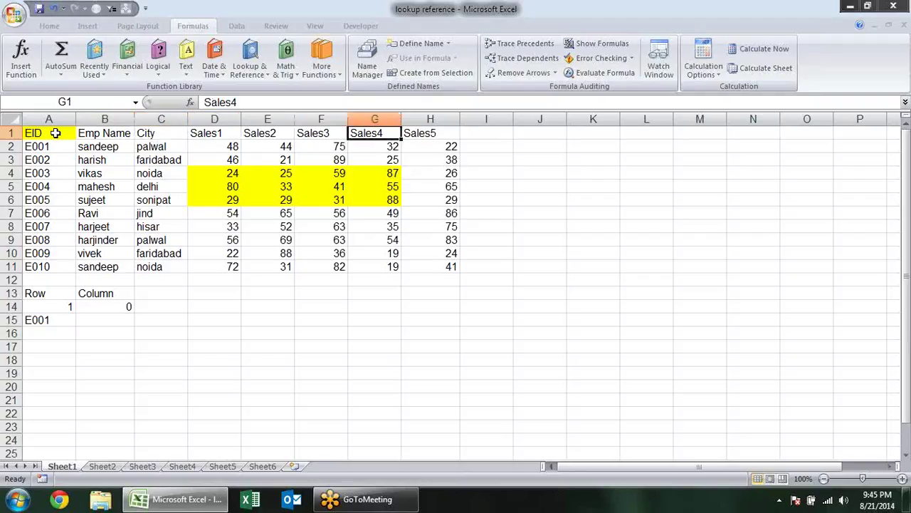
pyautogui.click(70, 304)
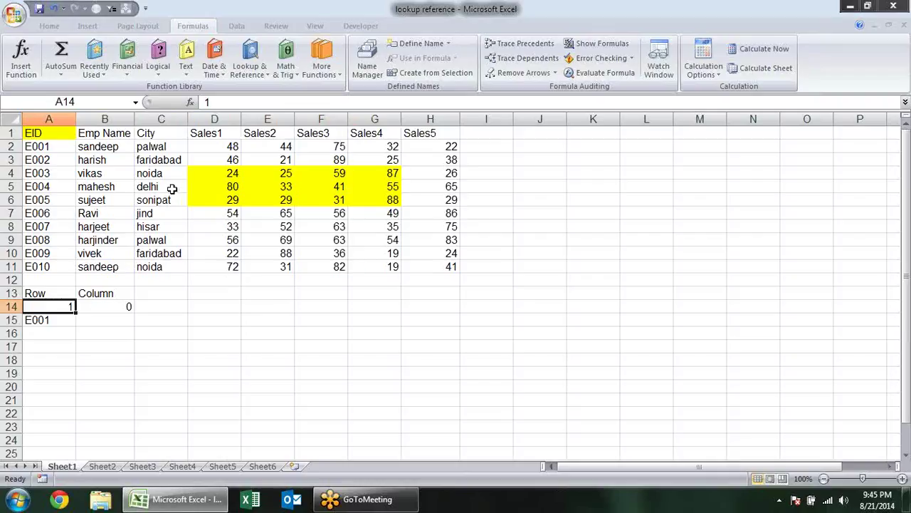
pyautogui.write('4')
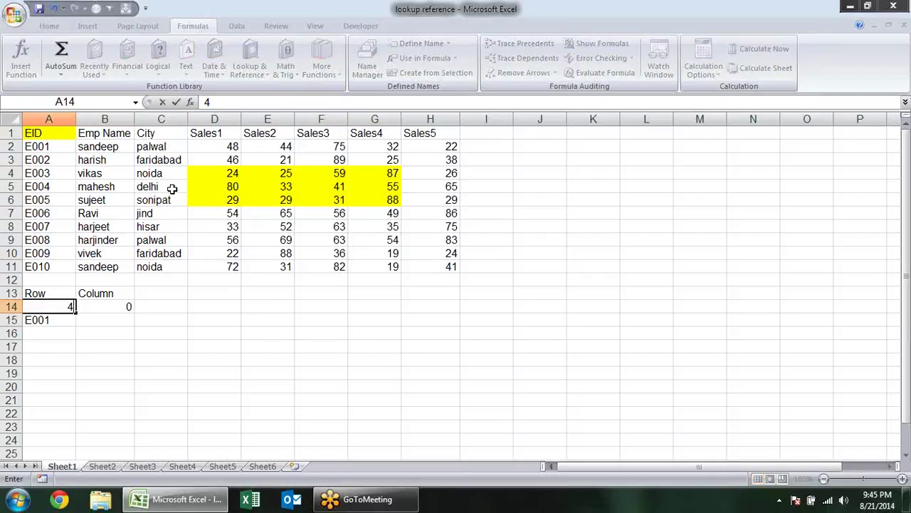
pyautogui.press('Tab')
pyautogui.write('2')
pyautogui.press('Tab')
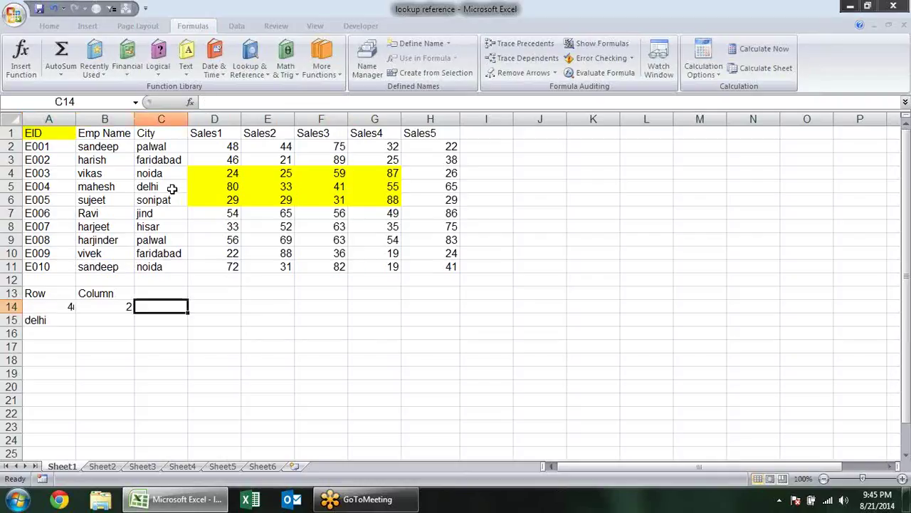
pyautogui.click(158, 186)
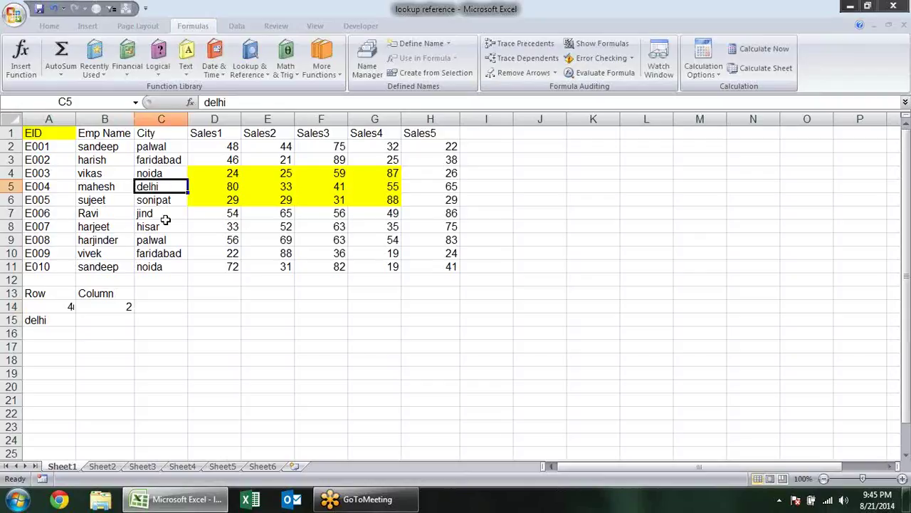
pyautogui.click(50, 133)
pyautogui.press('Down')
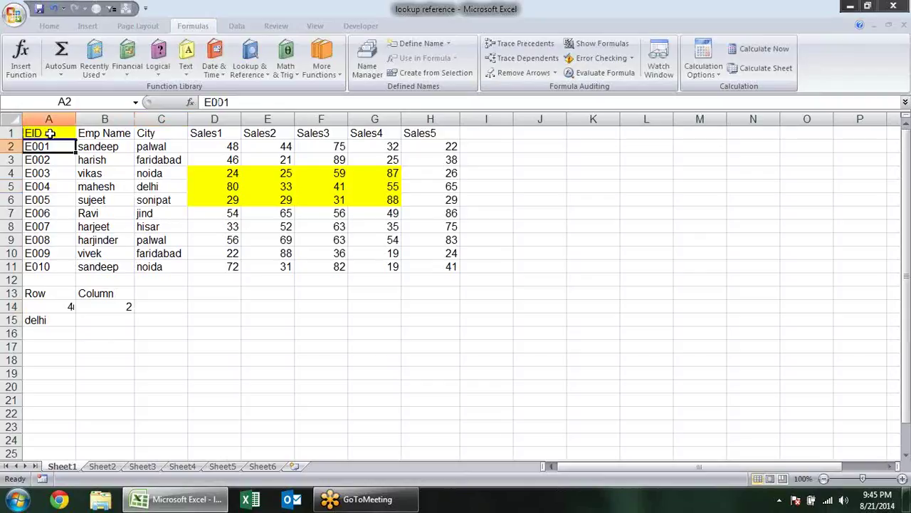
pyautogui.press('Down')
pyautogui.press('Down')
pyautogui.press('Down')
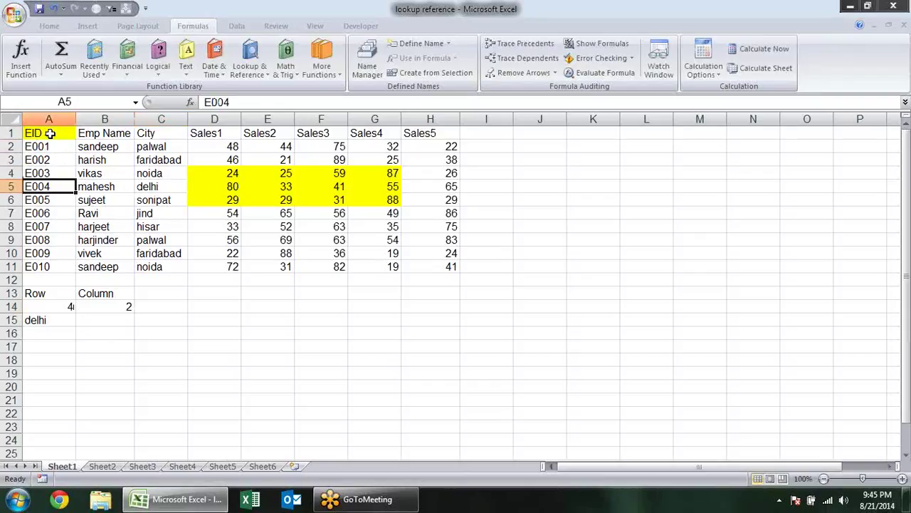
pyautogui.press('Right')
pyautogui.press('Right')
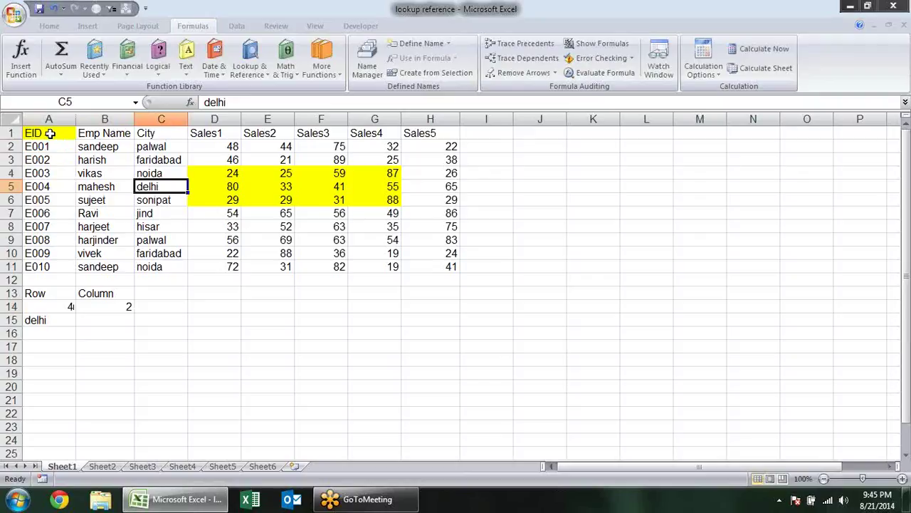
pyautogui.doubleClick(61, 320)
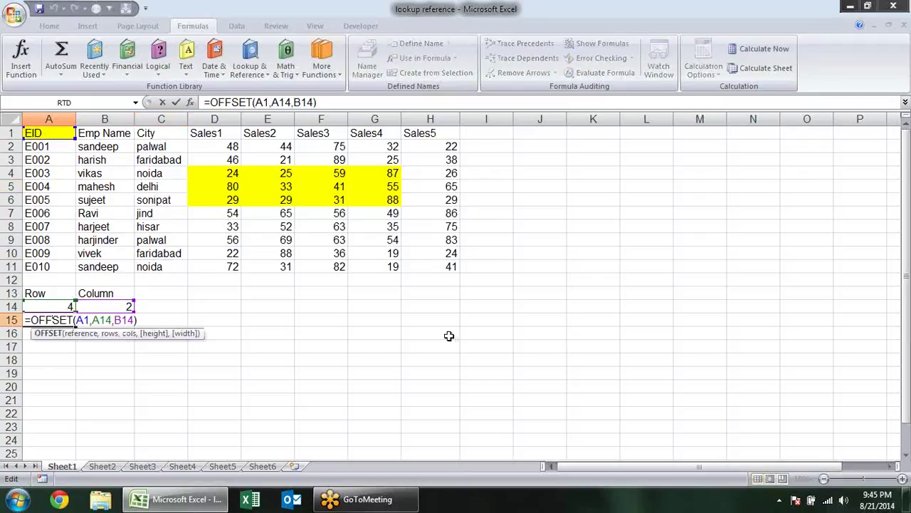
pyautogui.press('Return')
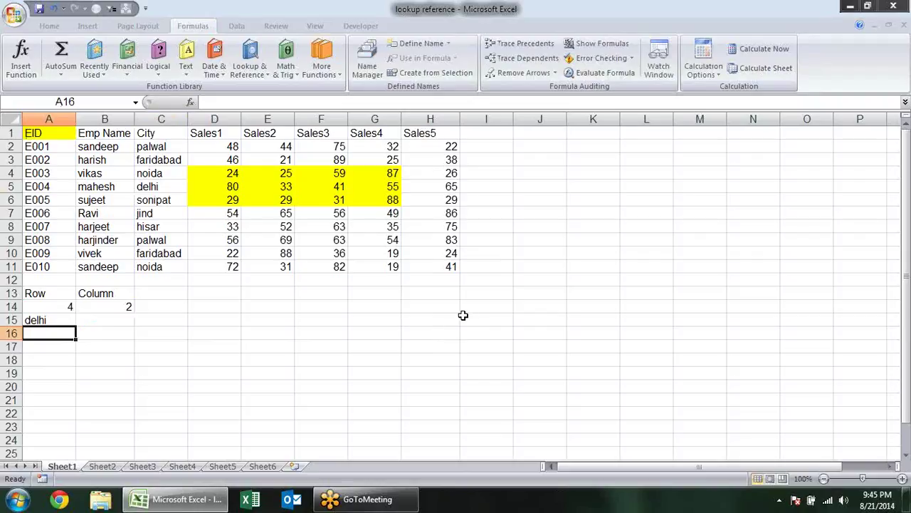
pyautogui.moveTo(221, 173); pyautogui.dragTo(383, 201)
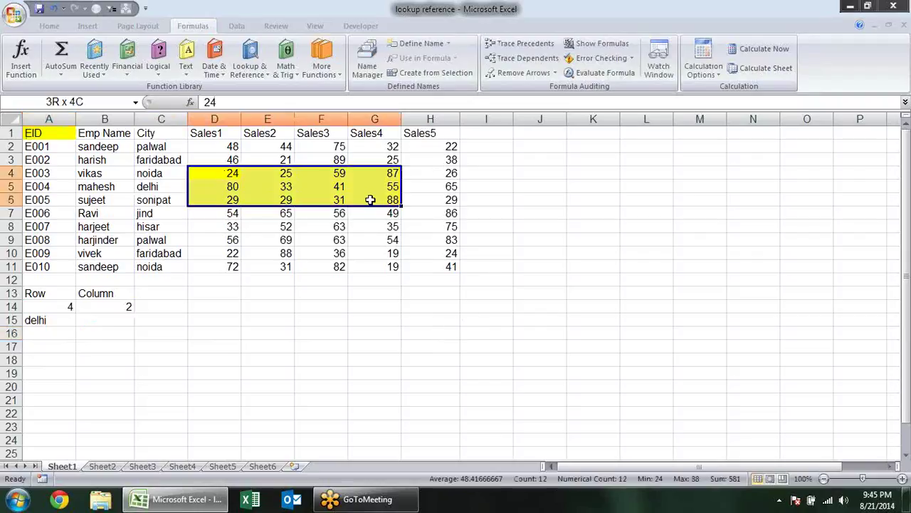
pyautogui.click(62, 319)
pyautogui.doubleClick(62, 320)
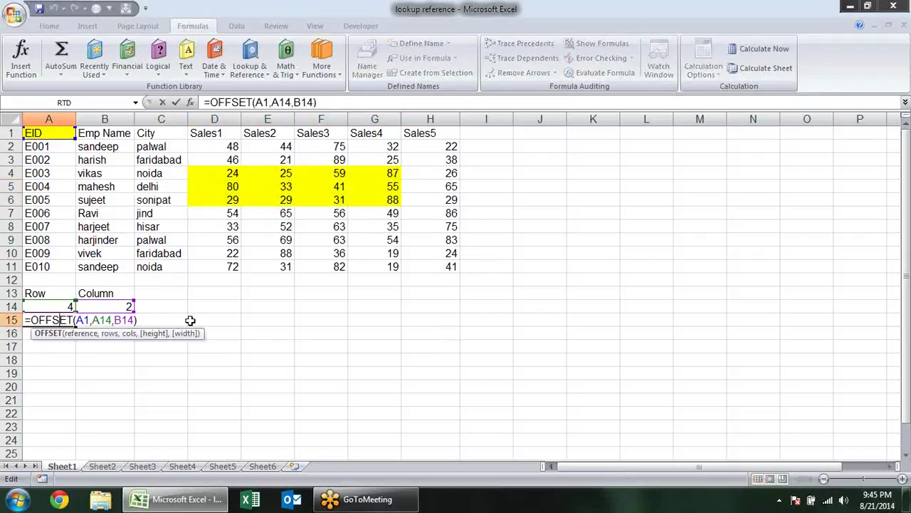
pyautogui.press('Escape')
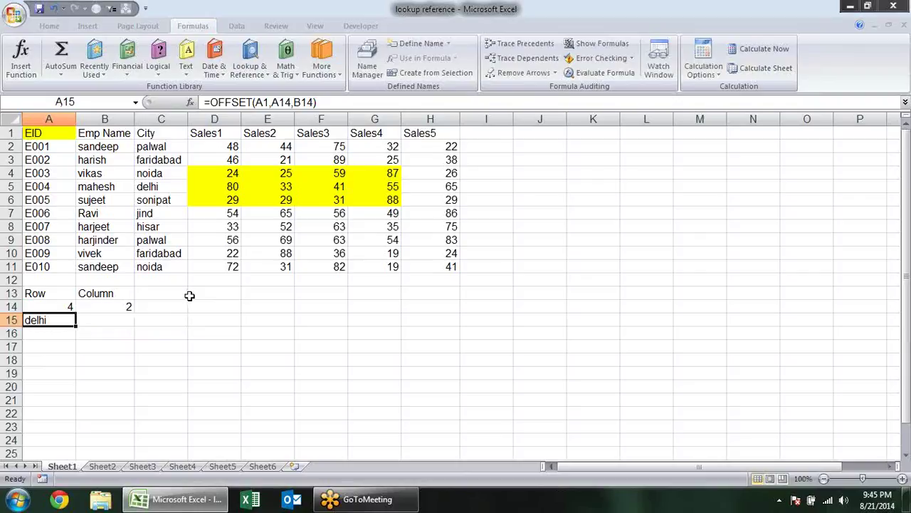
# Add the headings 'Height' in C13 and 'Width' in D13
pyautogui.click(185, 294)
pyautogui.write('He')
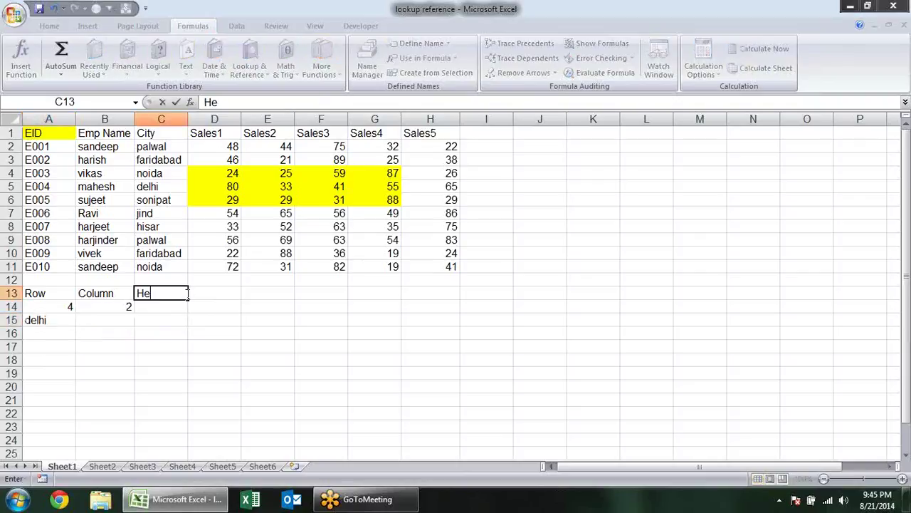
pyautogui.write('ight')
pyautogui.press('Tab')
pyautogui.write('Wid')
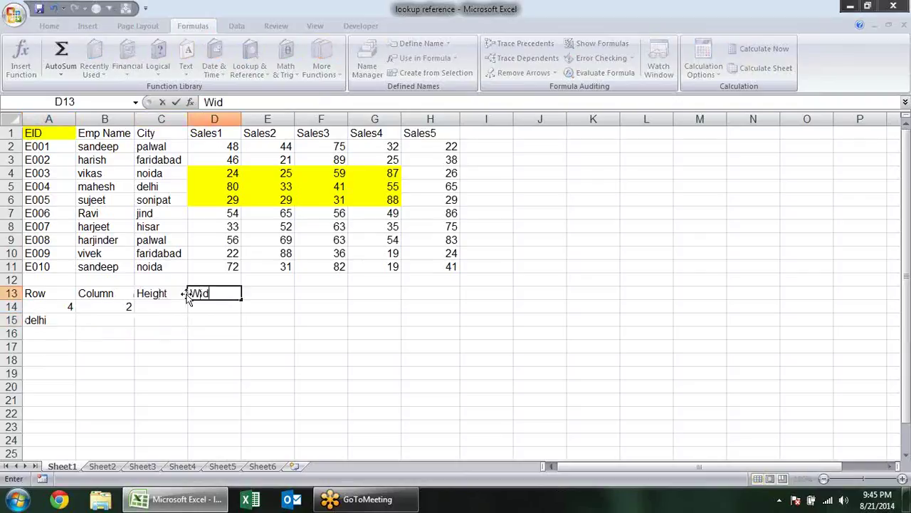
pyautogui.write('ht')
pyautogui.press('BackSpace')
pyautogui.press('BackSpace')
pyautogui.write('th')
pyautogui.press('Return')
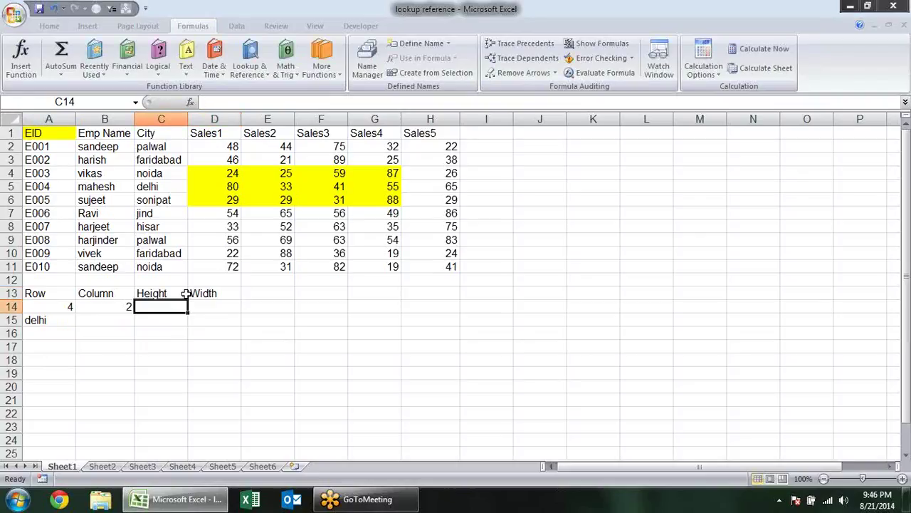
# Enter height 2 in C14 and width 3 in D14
pyautogui.write('2')
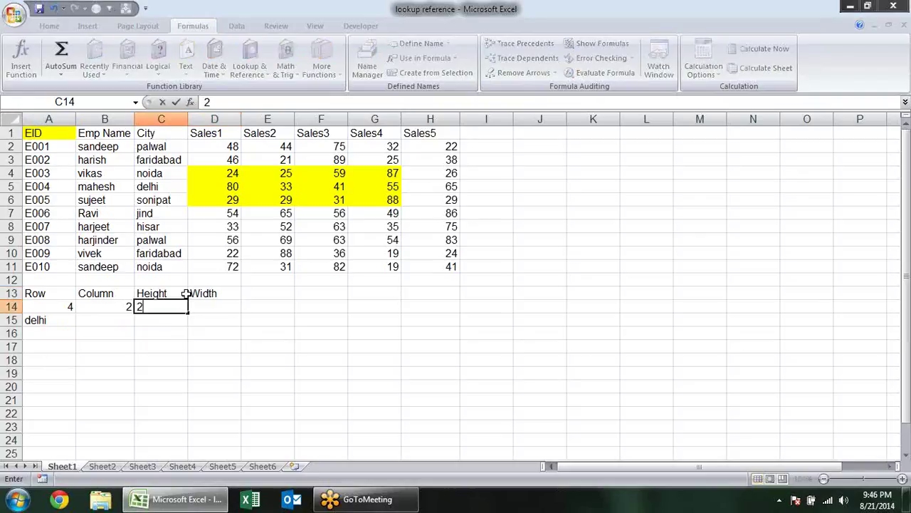
pyautogui.press('Tab')
pyautogui.write('3')
pyautogui.press('Return')
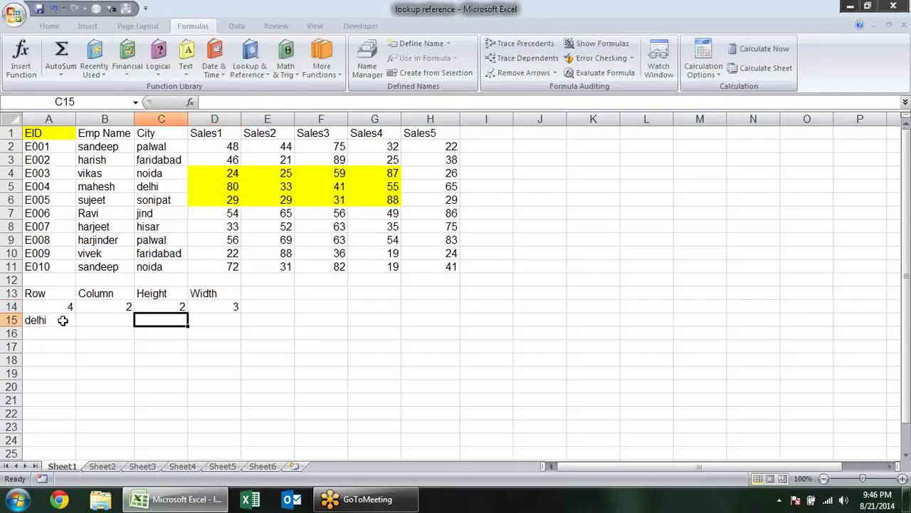
pyautogui.click(63, 320)
# Extend the A15 formula to =OFFSET(A1,A14,B14,C14,D14)
pyautogui.write('=OFFSET(A1,A14,B14)')
pyautogui.press('Left')
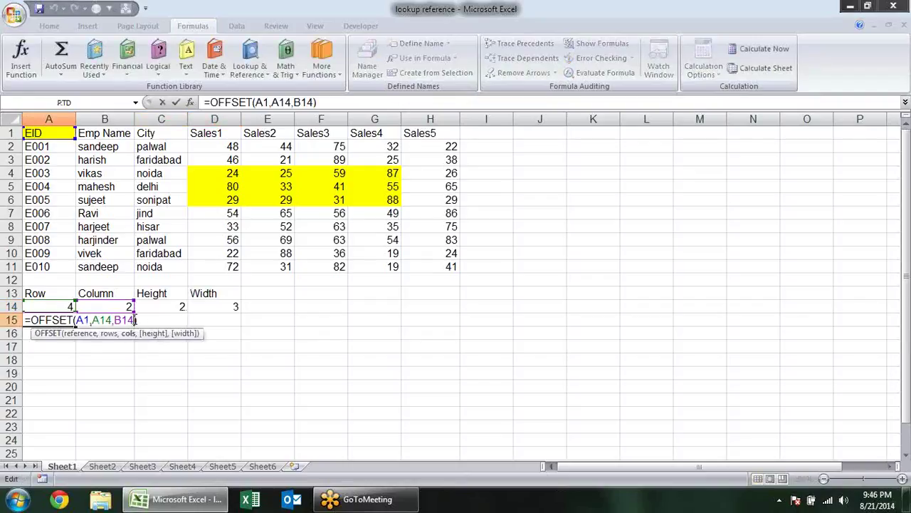
pyautogui.write(',')
pyautogui.click(177, 306)
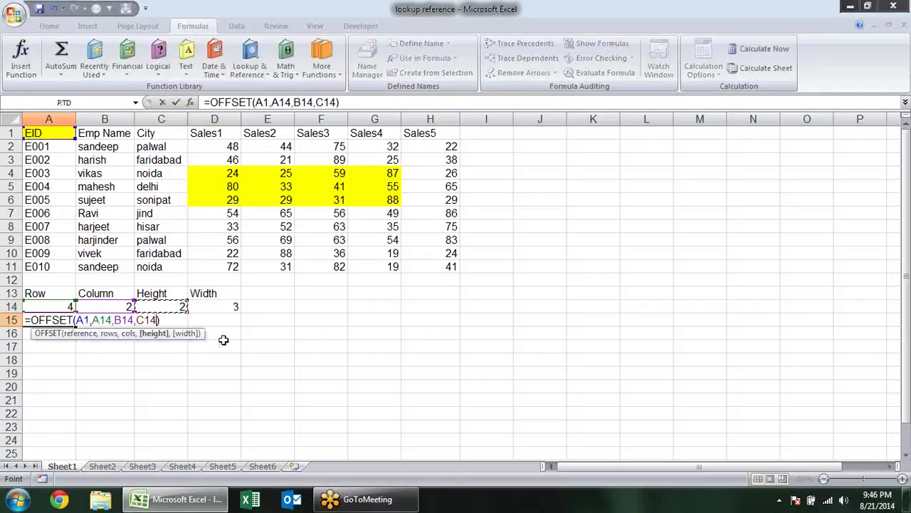
pyautogui.write(',')
pyautogui.click(221, 306)
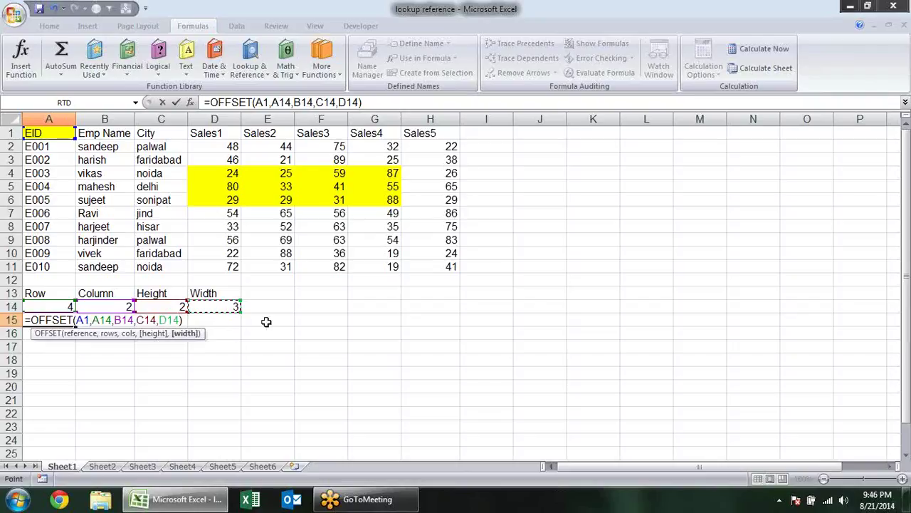
pyautogui.press('Return')
# Array-enter the formula across A15:E21 with Ctrl+Shift+Enter
pyautogui.click(68, 322)
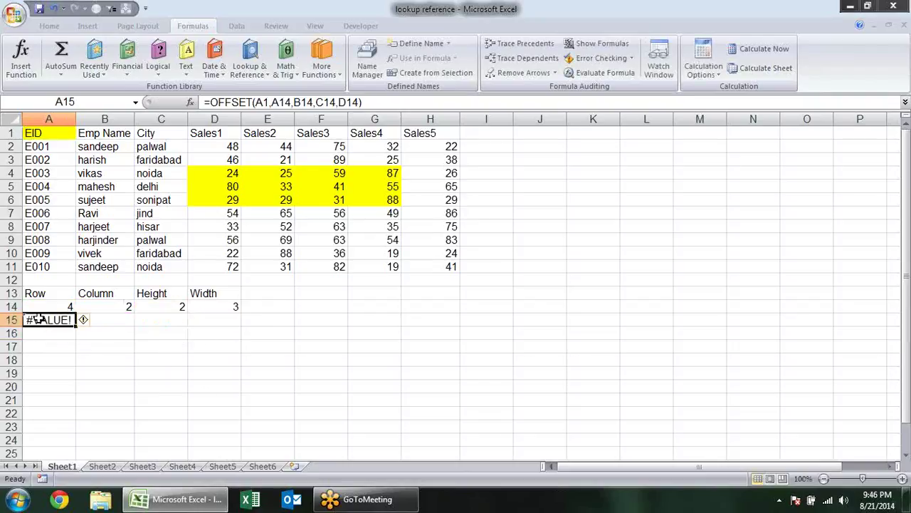
pyautogui.moveTo(37, 321); pyautogui.dragTo(258, 394)
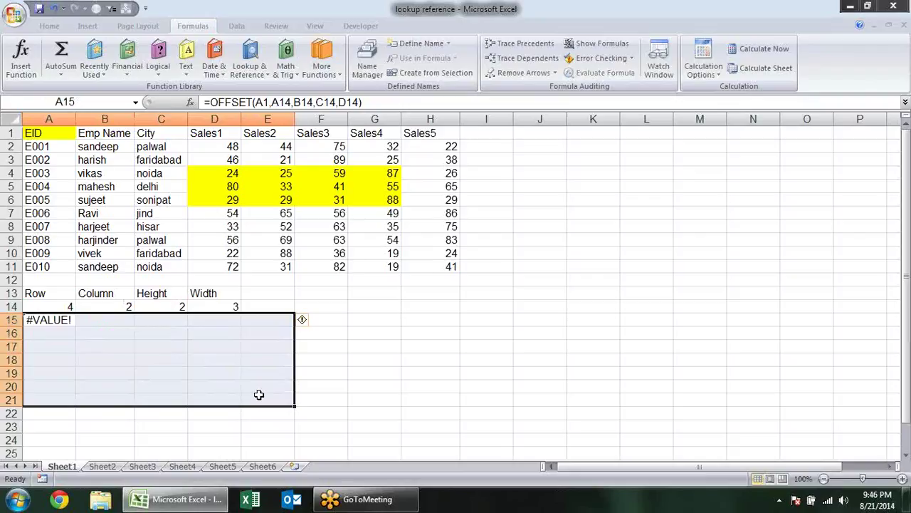
pyautogui.press('F2')
pyautogui.hotkey('ctrl', 'shift', 'Return')
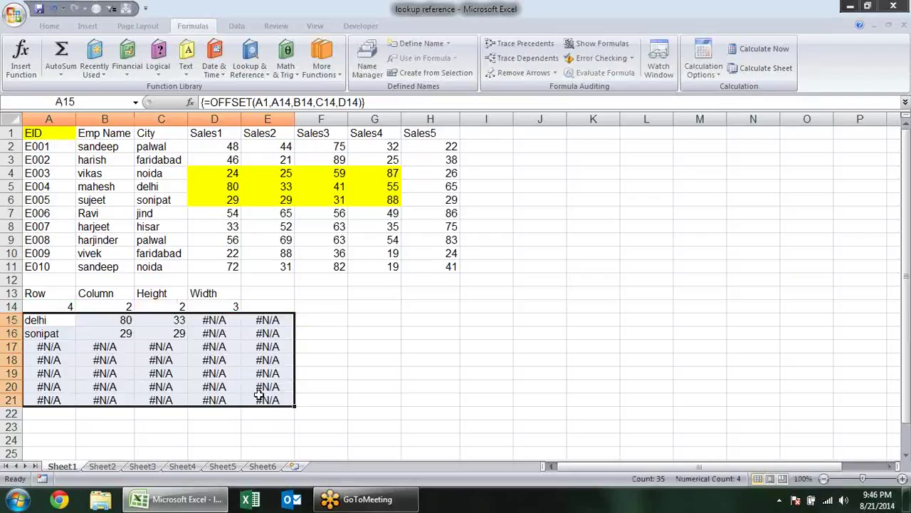
pyautogui.click(396, 374)
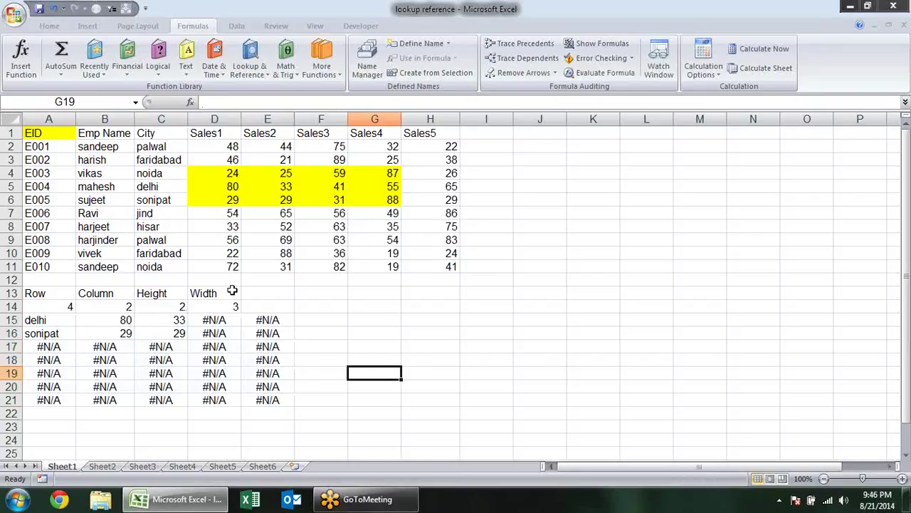
# Trace the offset from A1 to delhi in C5 and select the 2-by-3 block C5:E6
pyautogui.click(64, 304)
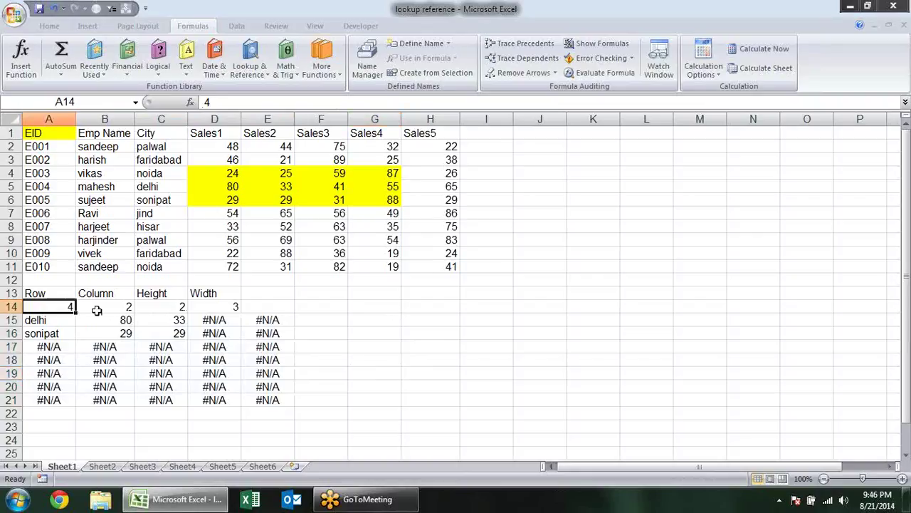
pyautogui.click(93, 307)
pyautogui.click(54, 137)
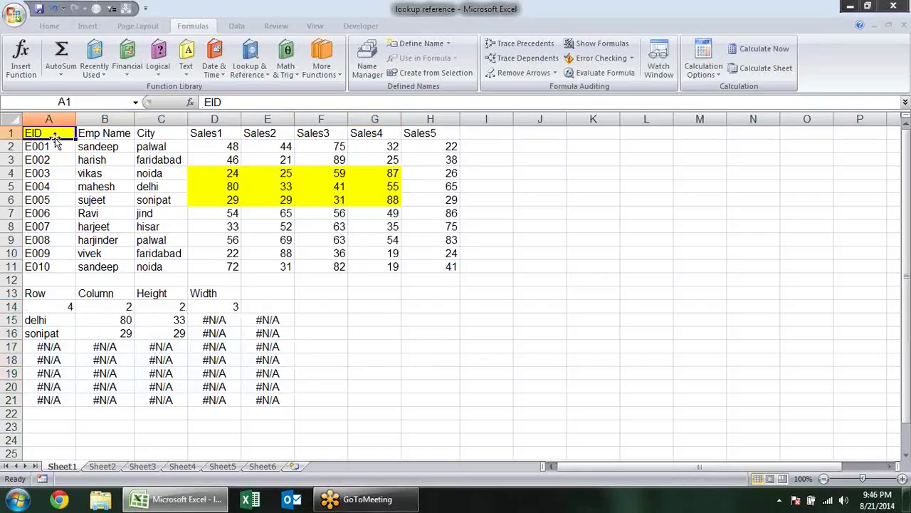
pyautogui.press('Down')
pyautogui.press('Down')
pyautogui.press('Down')
pyautogui.press('Down')
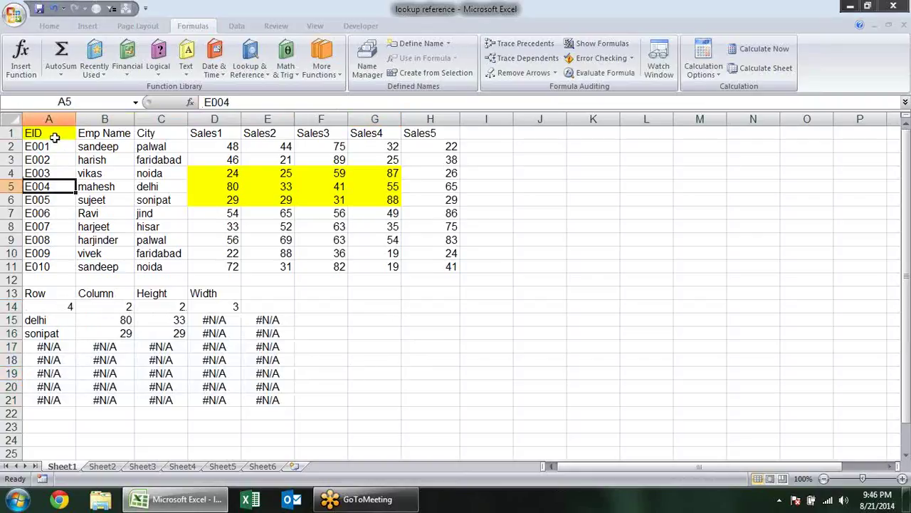
pyautogui.press('Right')
pyautogui.press('Right')
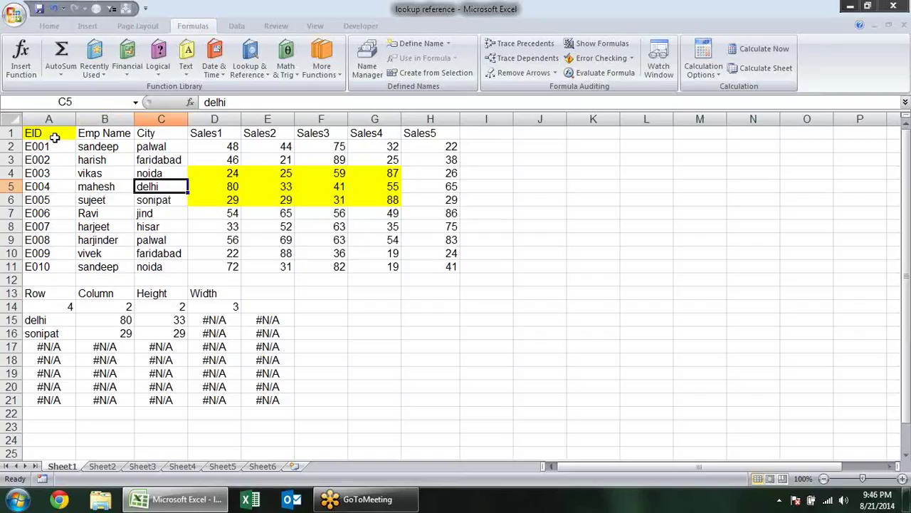
pyautogui.hotkey('shift', 'Down')
pyautogui.hotkey('shift', 'Right')
pyautogui.hotkey('shift', 'Right')
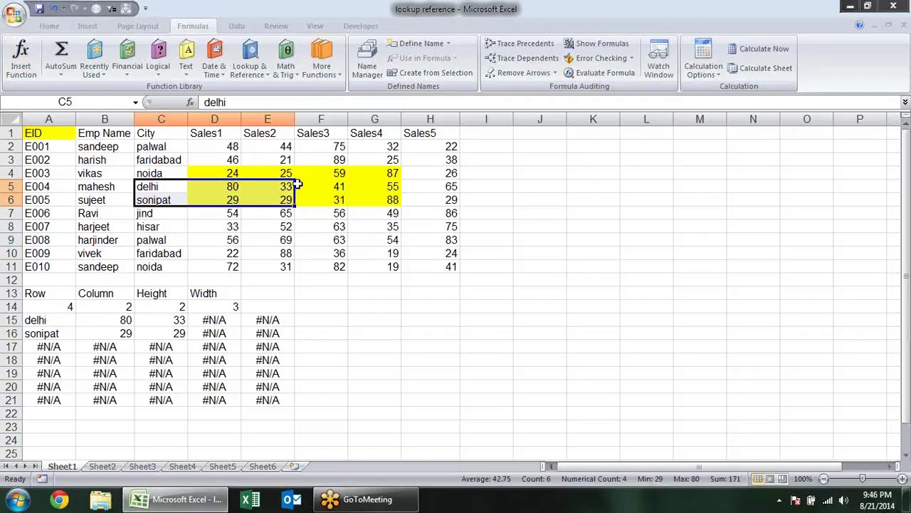
# Copy C5:E6, then undo the borders and the array entry so A15 shows #VALUE!
pyautogui.click(49, 25)
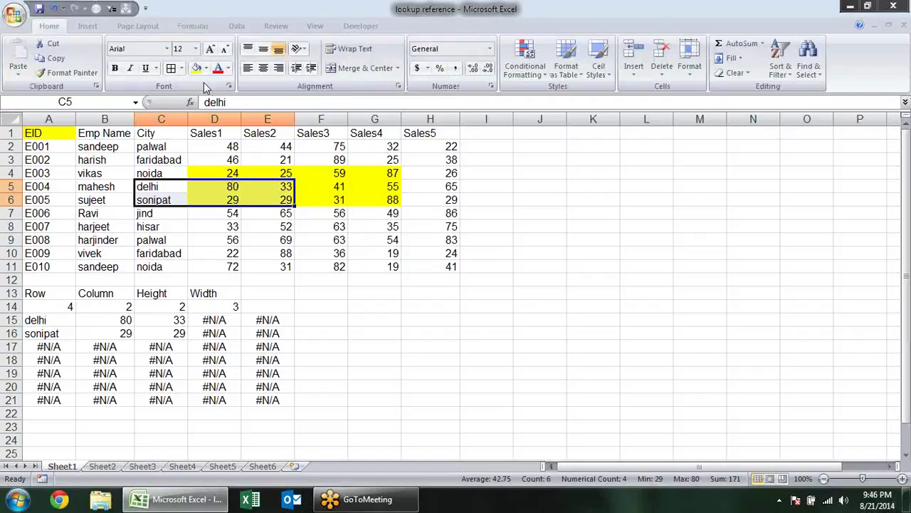
pyautogui.hotkey('ctrl', 'c')
pyautogui.moveTo(58, 322); pyautogui.dragTo(170, 332)
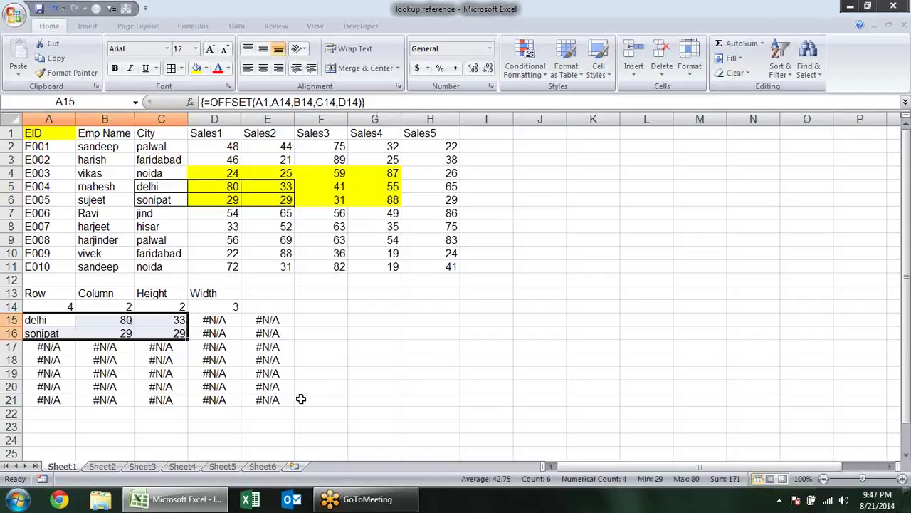
pyautogui.hotkey('ctrl', 'z')
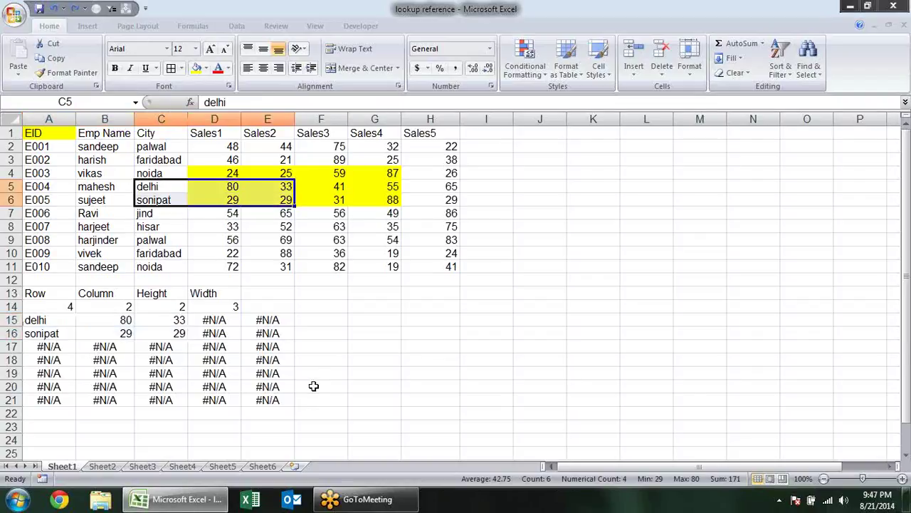
pyautogui.hotkey('ctrl', 'z')
# Change the Column value in B14 to 3 and select the sales block starting at D5
pyautogui.click(353, 371)
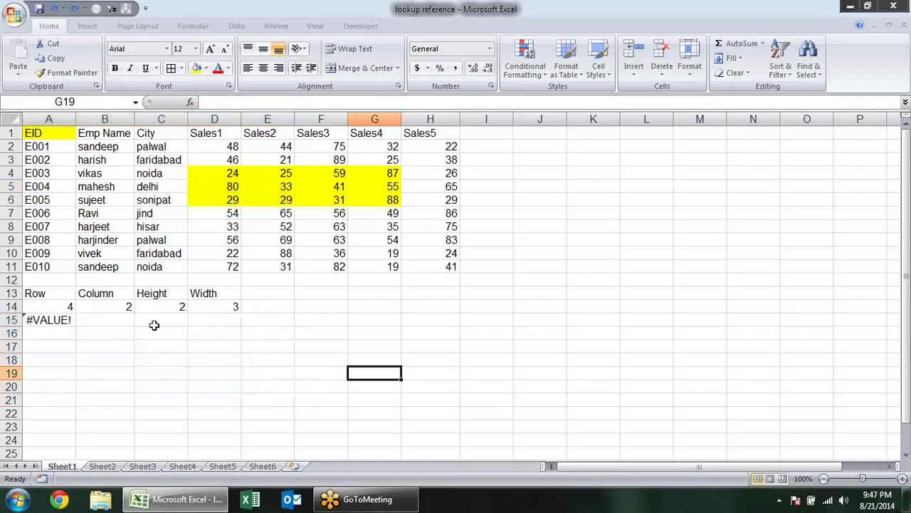
pyautogui.click(125, 307)
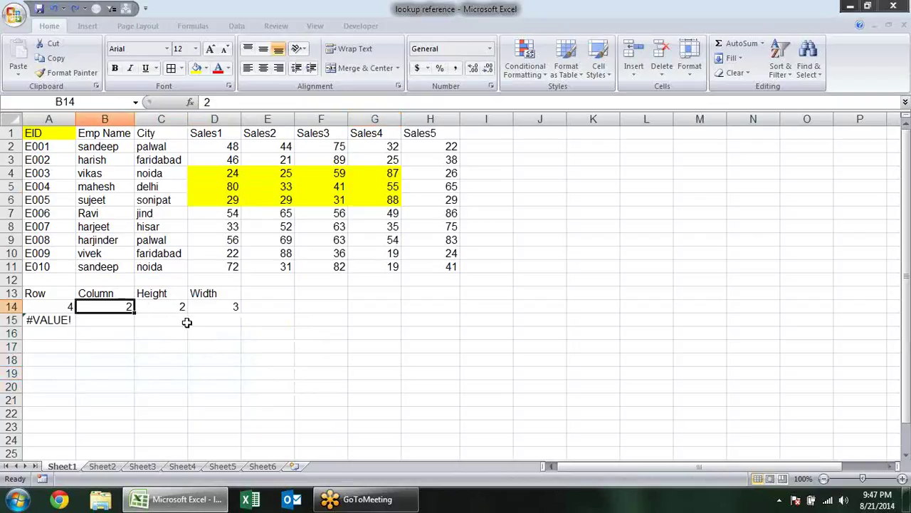
pyautogui.write('3')
pyautogui.press('Return')
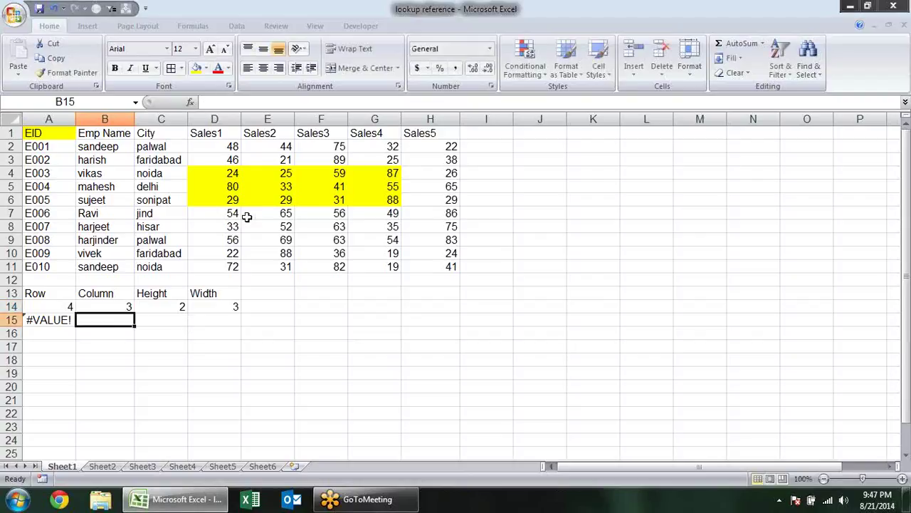
pyautogui.moveTo(233, 186)
pyautogui.mouseDown()
pyautogui.moveTo(293, 201)
pyautogui.moveTo(377, 201)
pyautogui.mouseUp()
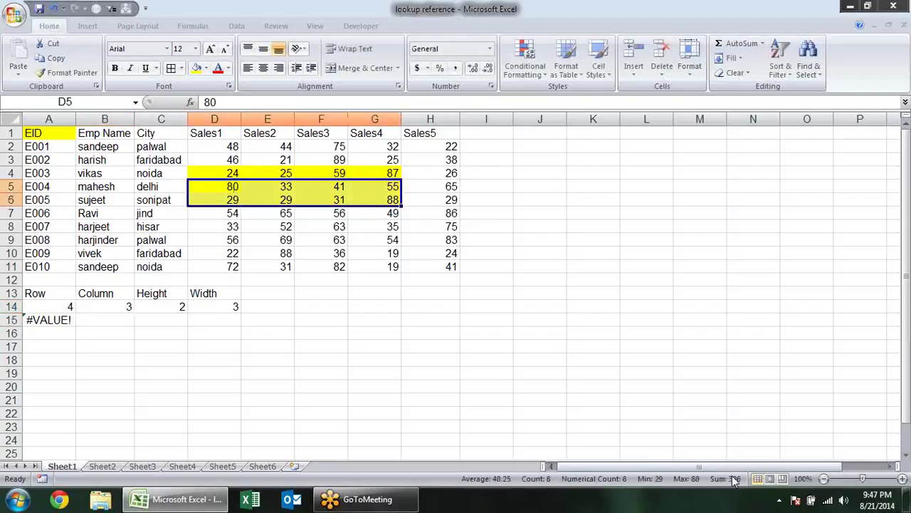
# Try a trial =SUM(A15) formula in E15, then clear E15 again
pyautogui.click(260, 323)
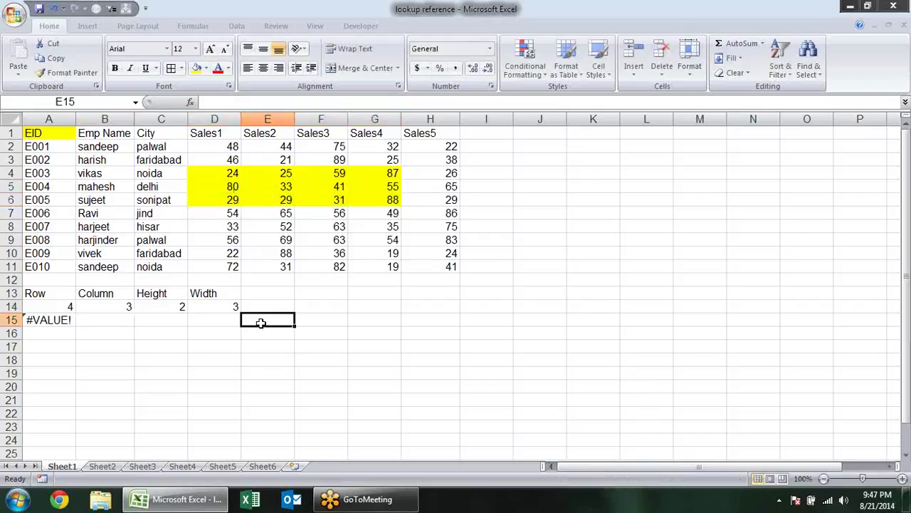
pyautogui.write('=sum')
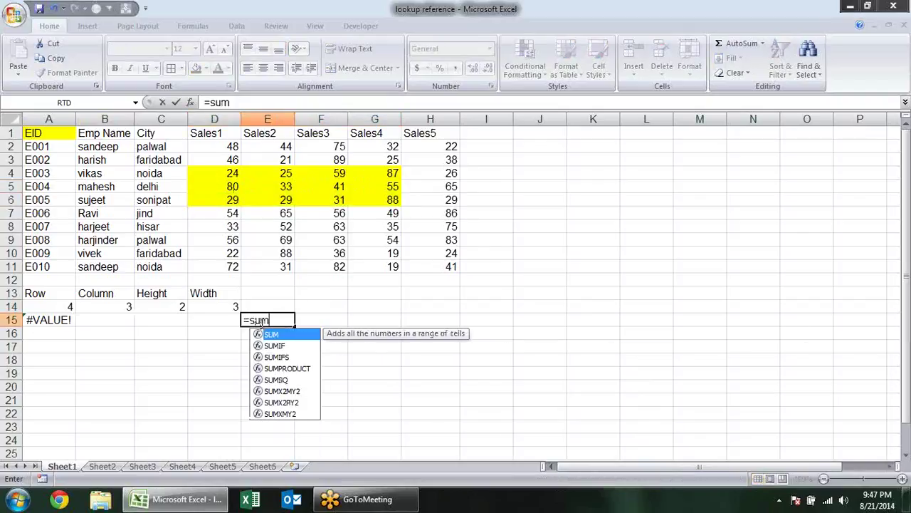
pyautogui.press('Tab')
pyautogui.click(72, 321)
pyautogui.press('Return')
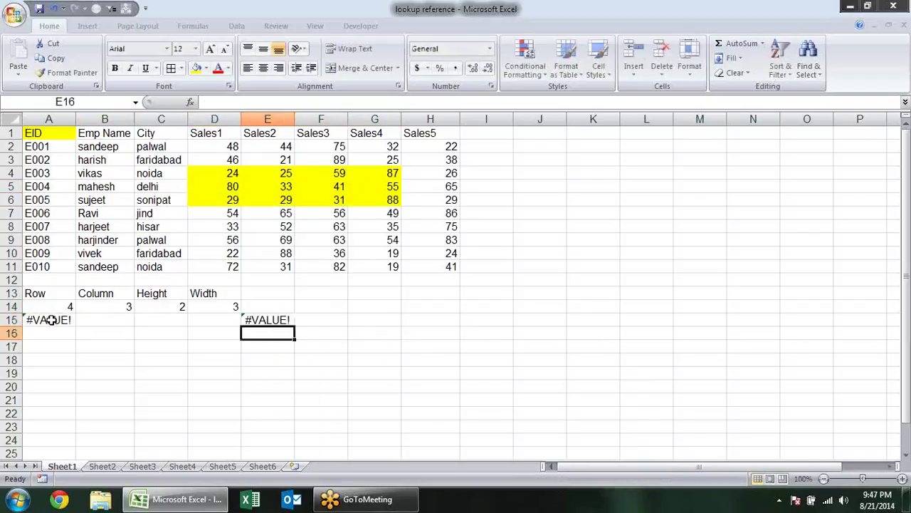
pyautogui.click(278, 319)
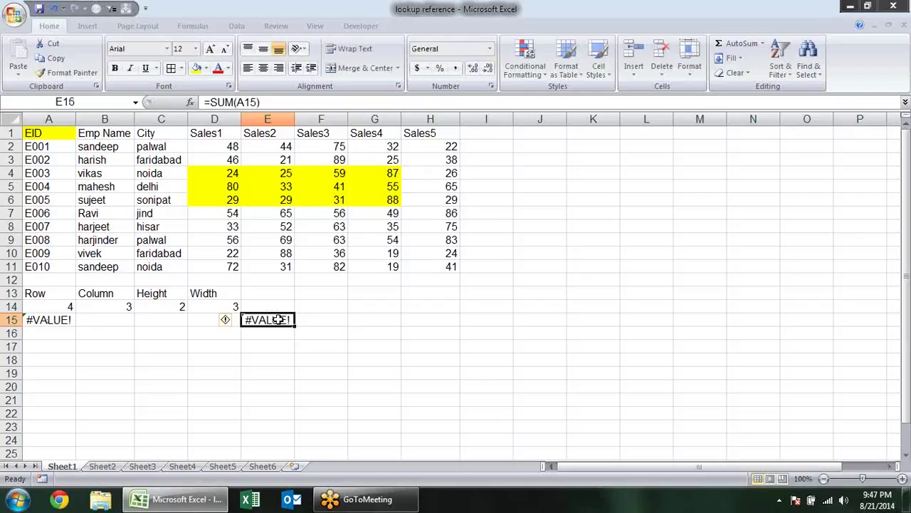
pyautogui.press('Delete')
# Rewrite A15 as =SUM(OFFSET(A1,A14,B14,C14,D14)) so it returns 243
pyautogui.doubleClick(51, 320)
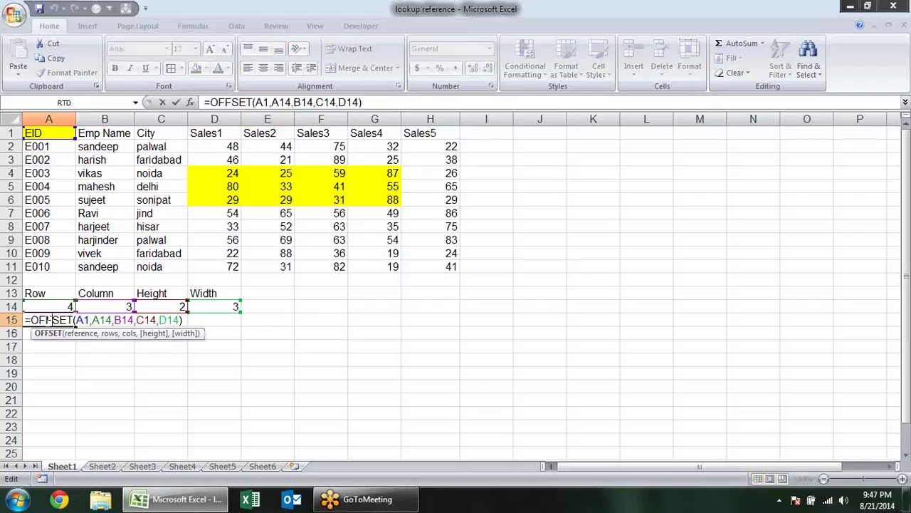
pyautogui.click(31, 320)
pyautogui.write('sum')
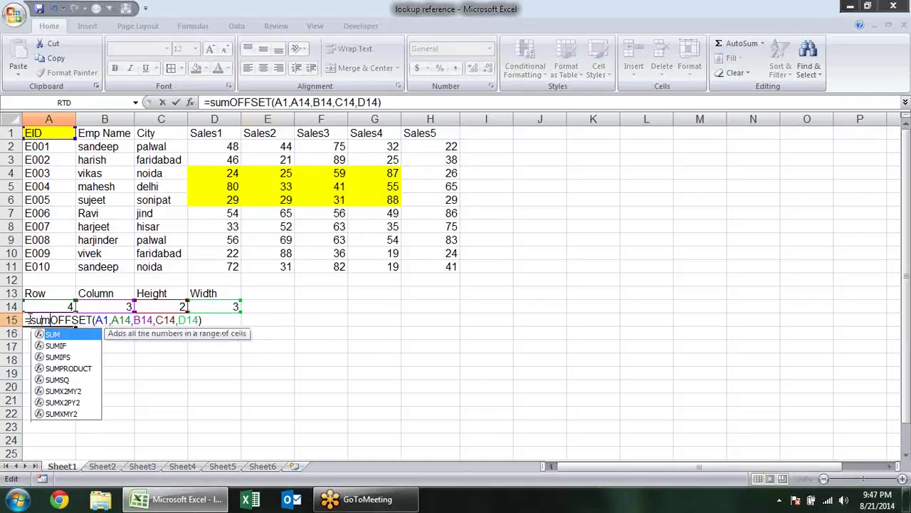
pyautogui.press('Tab')
pyautogui.click(209, 321)
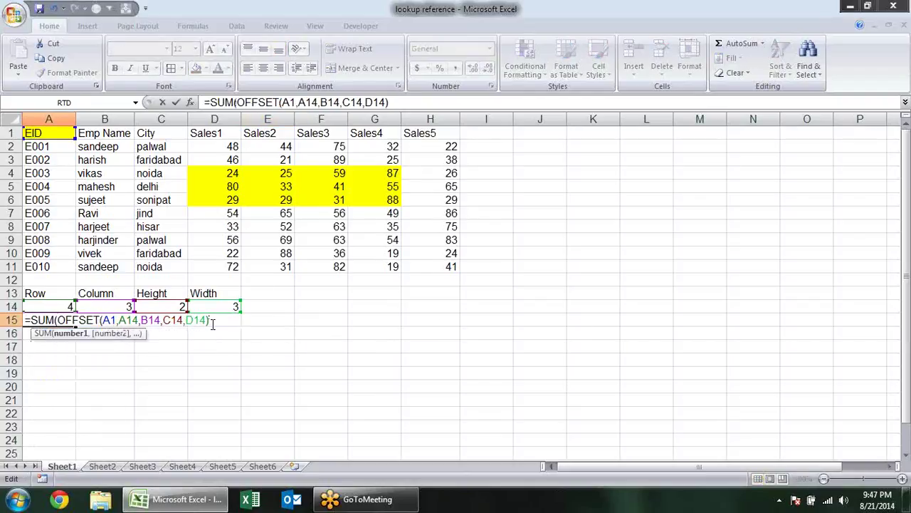
pyautogui.write(')')
pyautogui.press('Return')
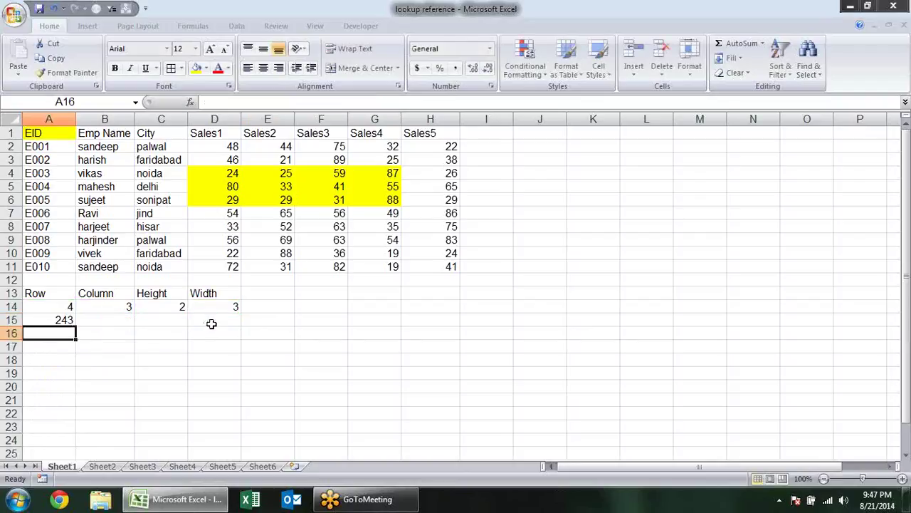
# Confirm D5:F6 totals 243, then remove SUM so A15 holds the plain OFFSET formula
pyautogui.moveTo(226, 173); pyautogui.dragTo(302, 200)
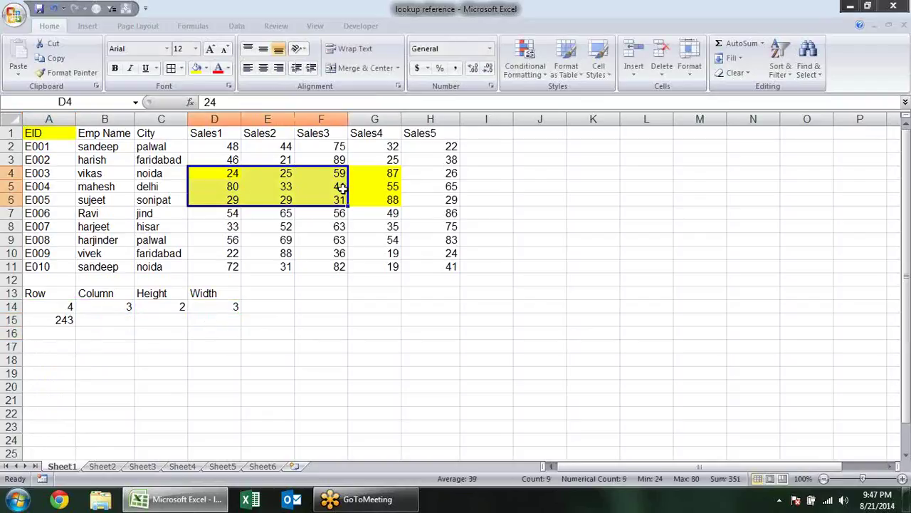
pyautogui.moveTo(232, 188)
pyautogui.mouseDown()
pyautogui.moveTo(241, 202)
pyautogui.moveTo(335, 203)
pyautogui.mouseUp()
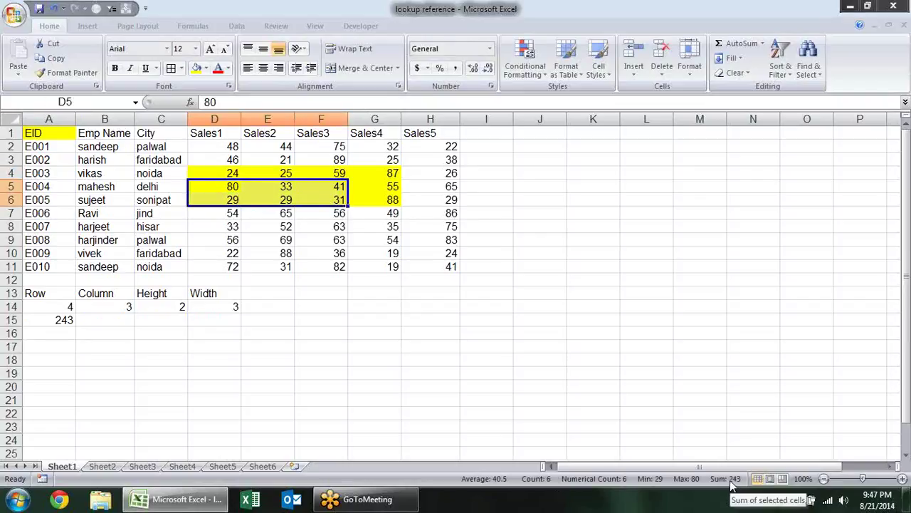
pyautogui.click(60, 322)
pyautogui.doubleClick(61, 321)
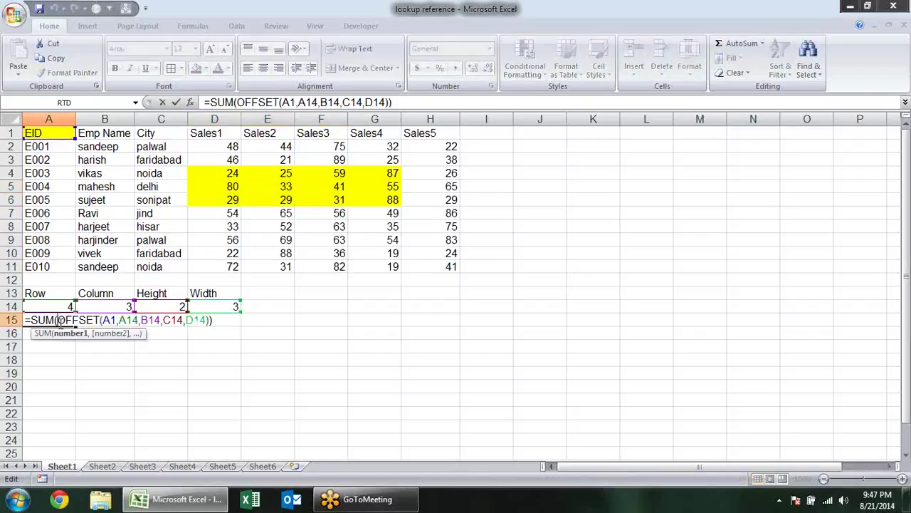
pyautogui.press('BackSpace')
pyautogui.press('BackSpace')
pyautogui.press('BackSpace')
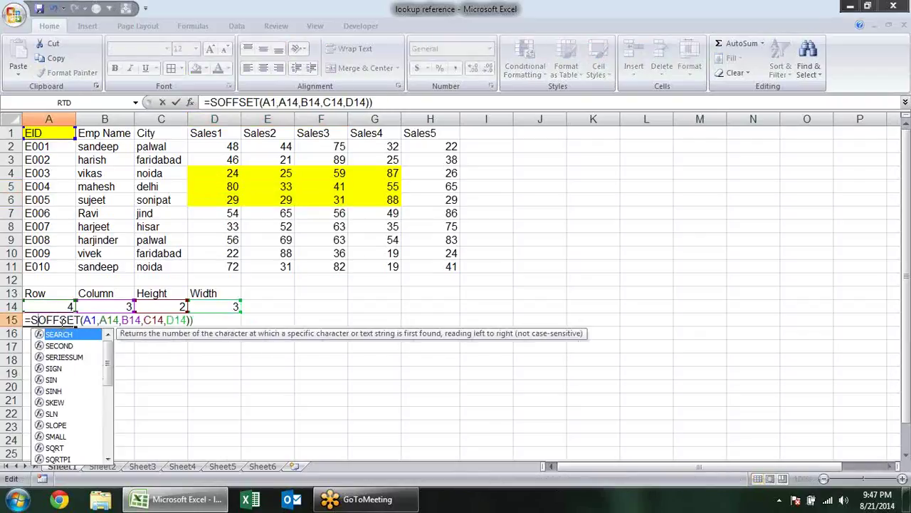
pyautogui.press('BackSpace')
pyautogui.press('BackSpace')
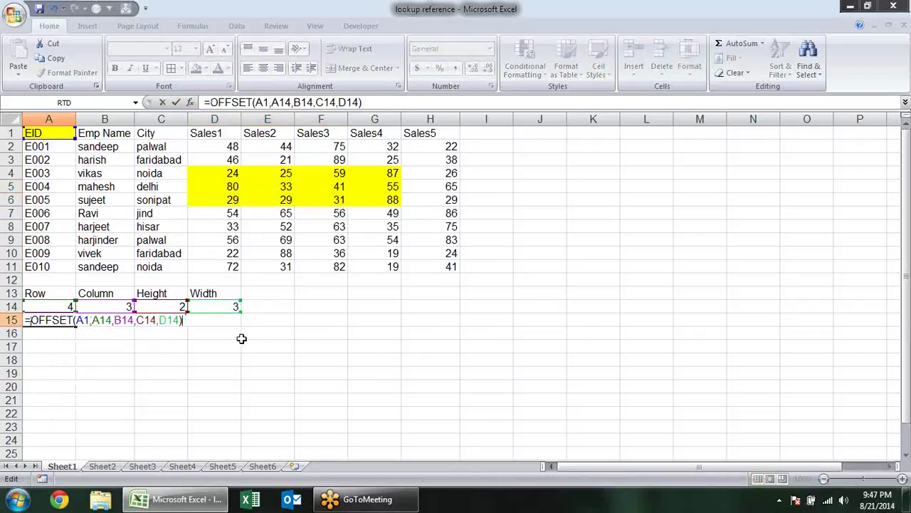
pyautogui.press('Return')
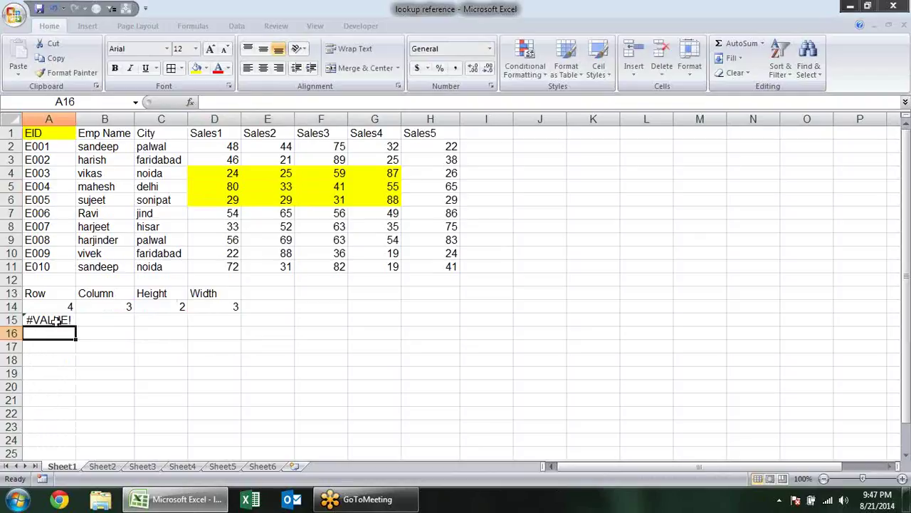
# Enter OFFSET as an array formula across A15:F21 and compare its output with D5:F6
pyautogui.moveTo(57, 321); pyautogui.dragTo(321, 395)
pyautogui.press('F2')
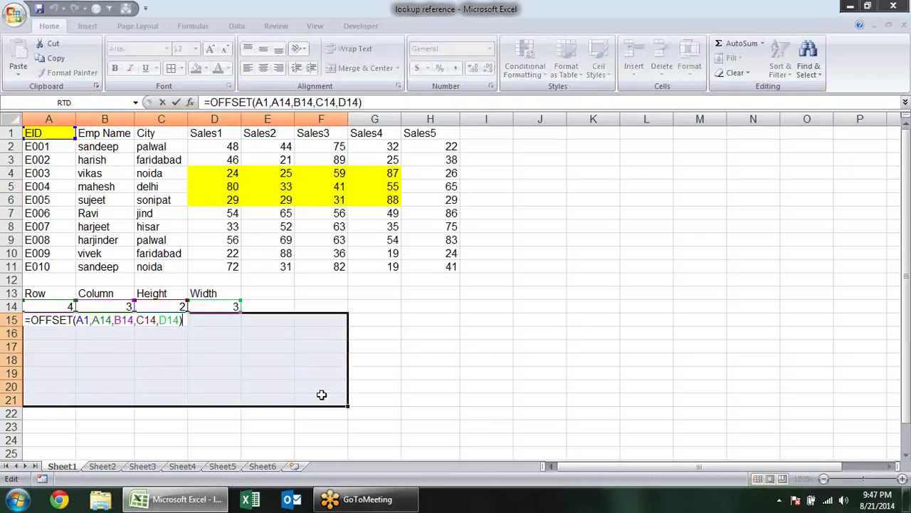
pyautogui.hotkey('ctrl', 'shift', 'Return')
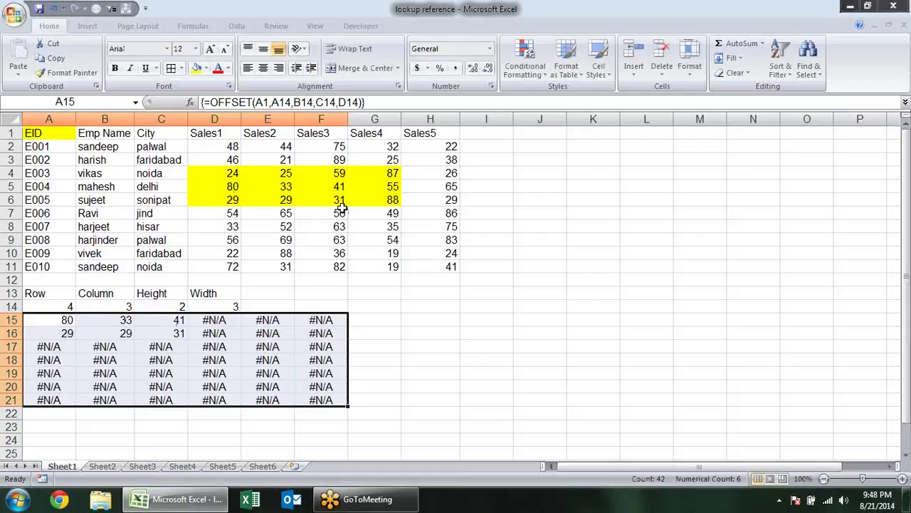
pyautogui.moveTo(342, 209)
pyautogui.mouseDown()
pyautogui.moveTo(339, 187)
pyautogui.moveTo(289, 187)
pyautogui.mouseUp()
pyautogui.moveTo(230, 188); pyautogui.dragTo(340, 200)
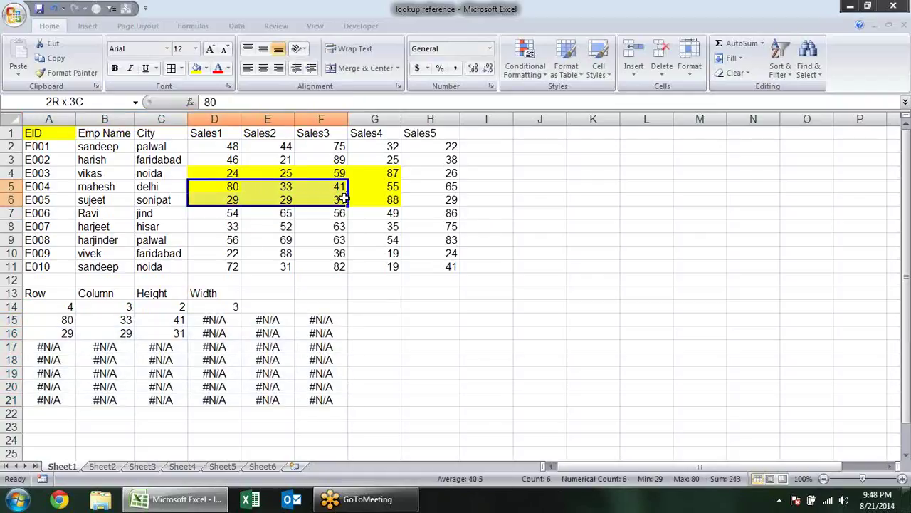
pyautogui.moveTo(69, 319); pyautogui.dragTo(178, 334)
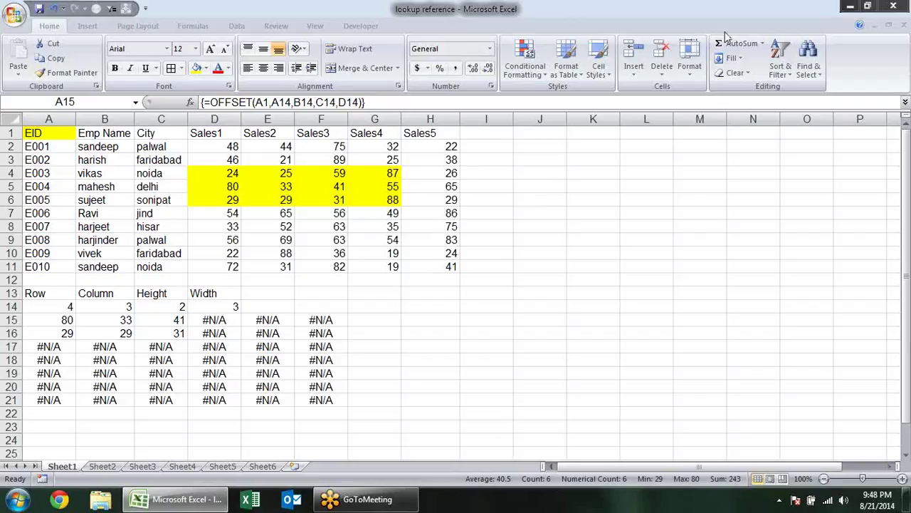
# Browse the Formulas, Home, Developer and Data ribbons, opening and closing What-If Analysis
pyautogui.click(193, 26)
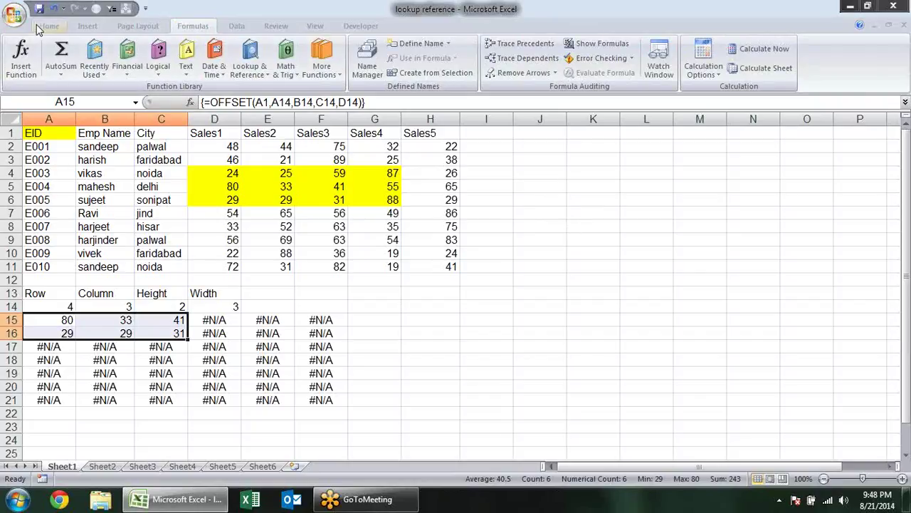
pyautogui.click(40, 25)
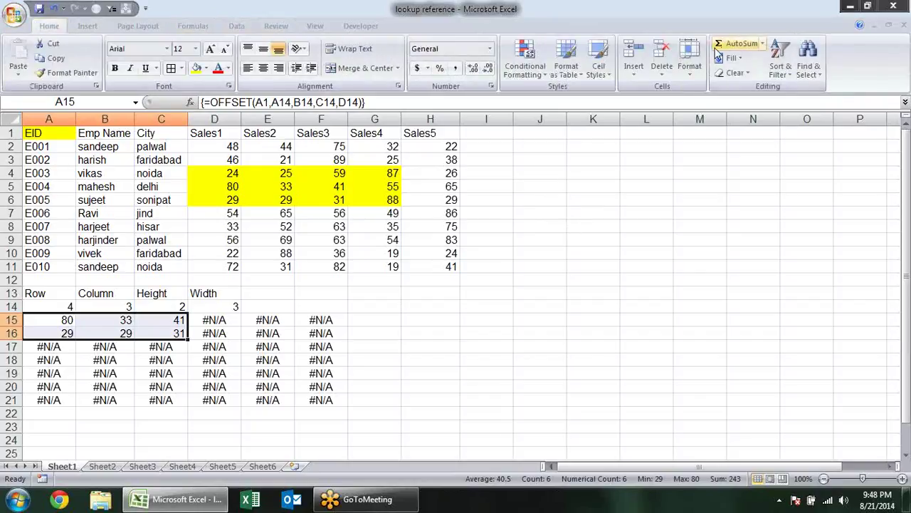
pyautogui.click(365, 25)
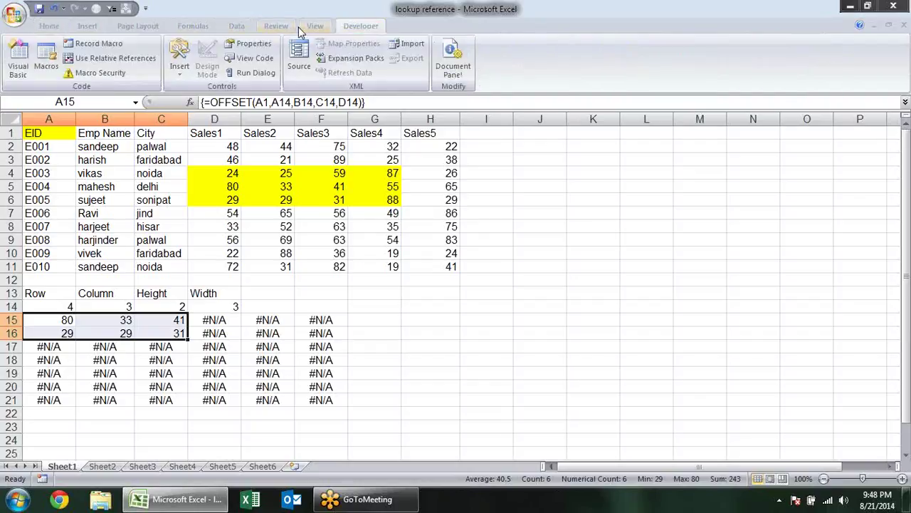
pyautogui.click(193, 25)
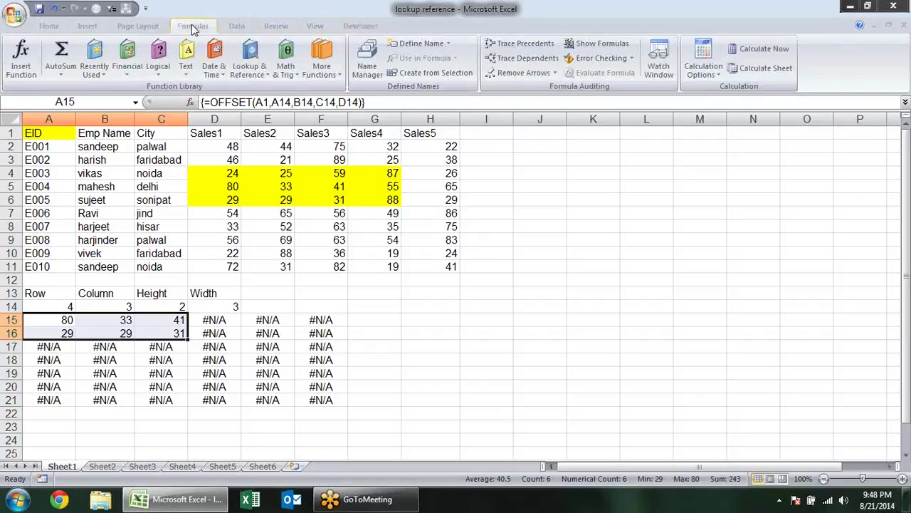
pyautogui.click(229, 29)
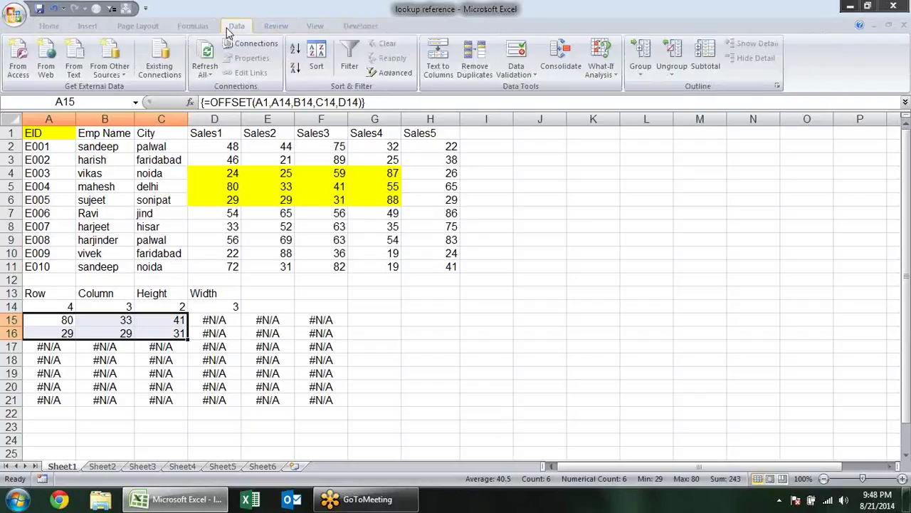
pyautogui.click(615, 75)
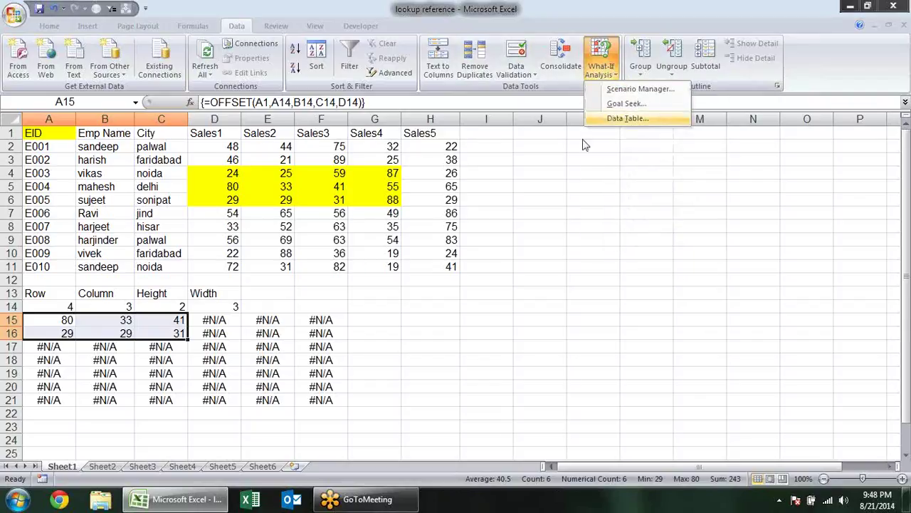
pyautogui.click(603, 178)
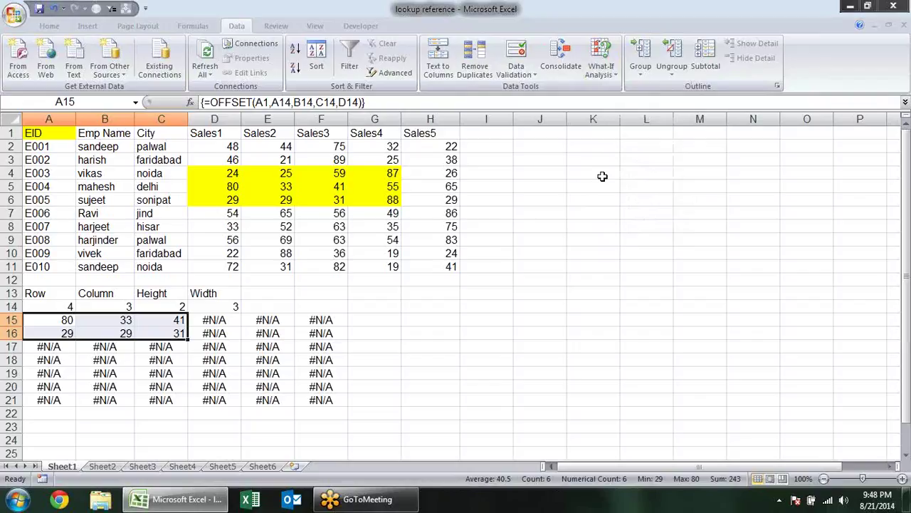
# Show the Text functions list, BAHTTEXT through VALUE, on the Formulas ribbon
pyautogui.click(193, 26)
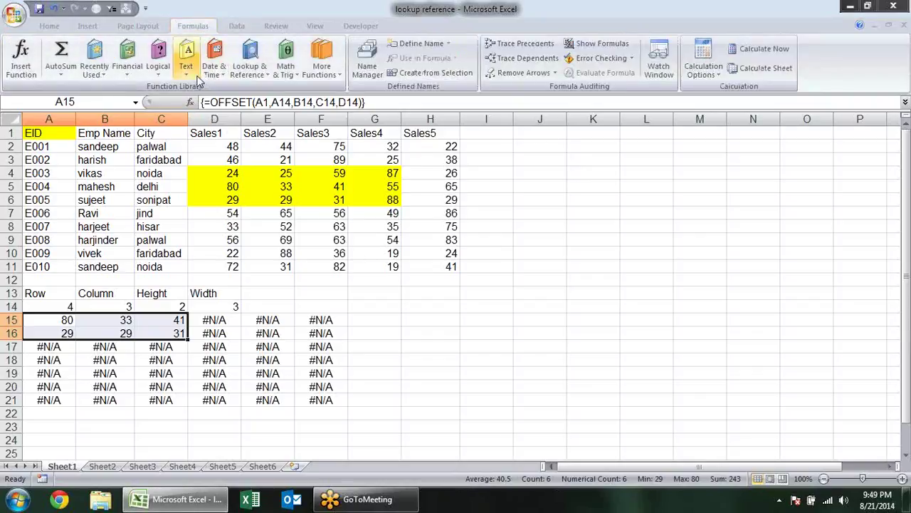
pyautogui.click(199, 81)
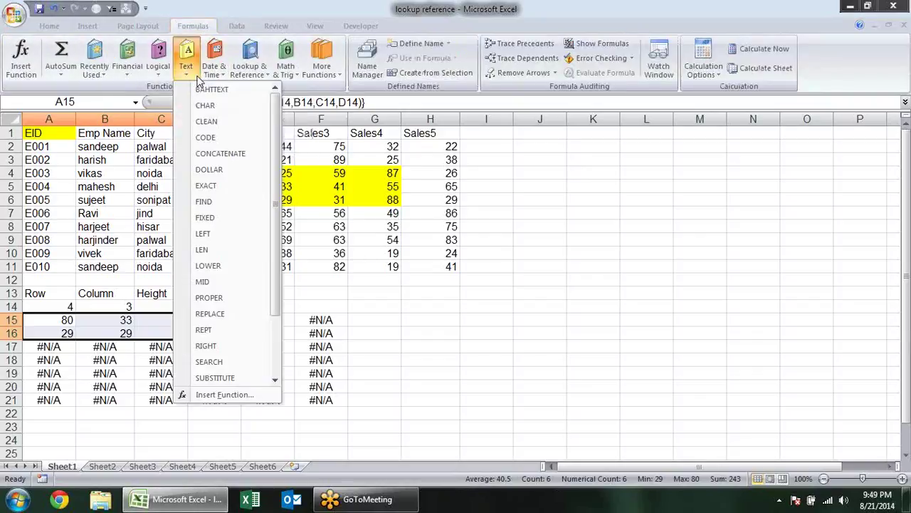
pyautogui.moveTo(278, 134)
pyautogui.mouseDown()
pyautogui.moveTo(278, 193)
pyautogui.moveTo(279, 135)
pyautogui.mouseUp()
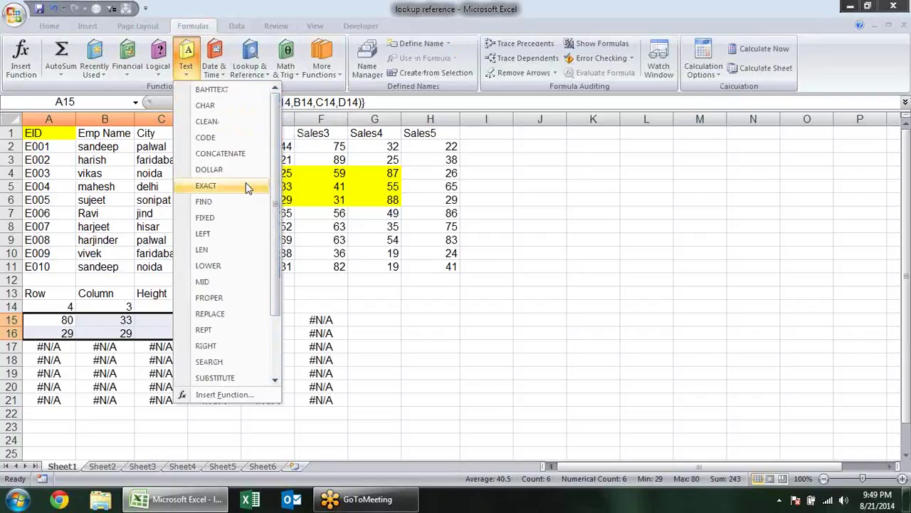